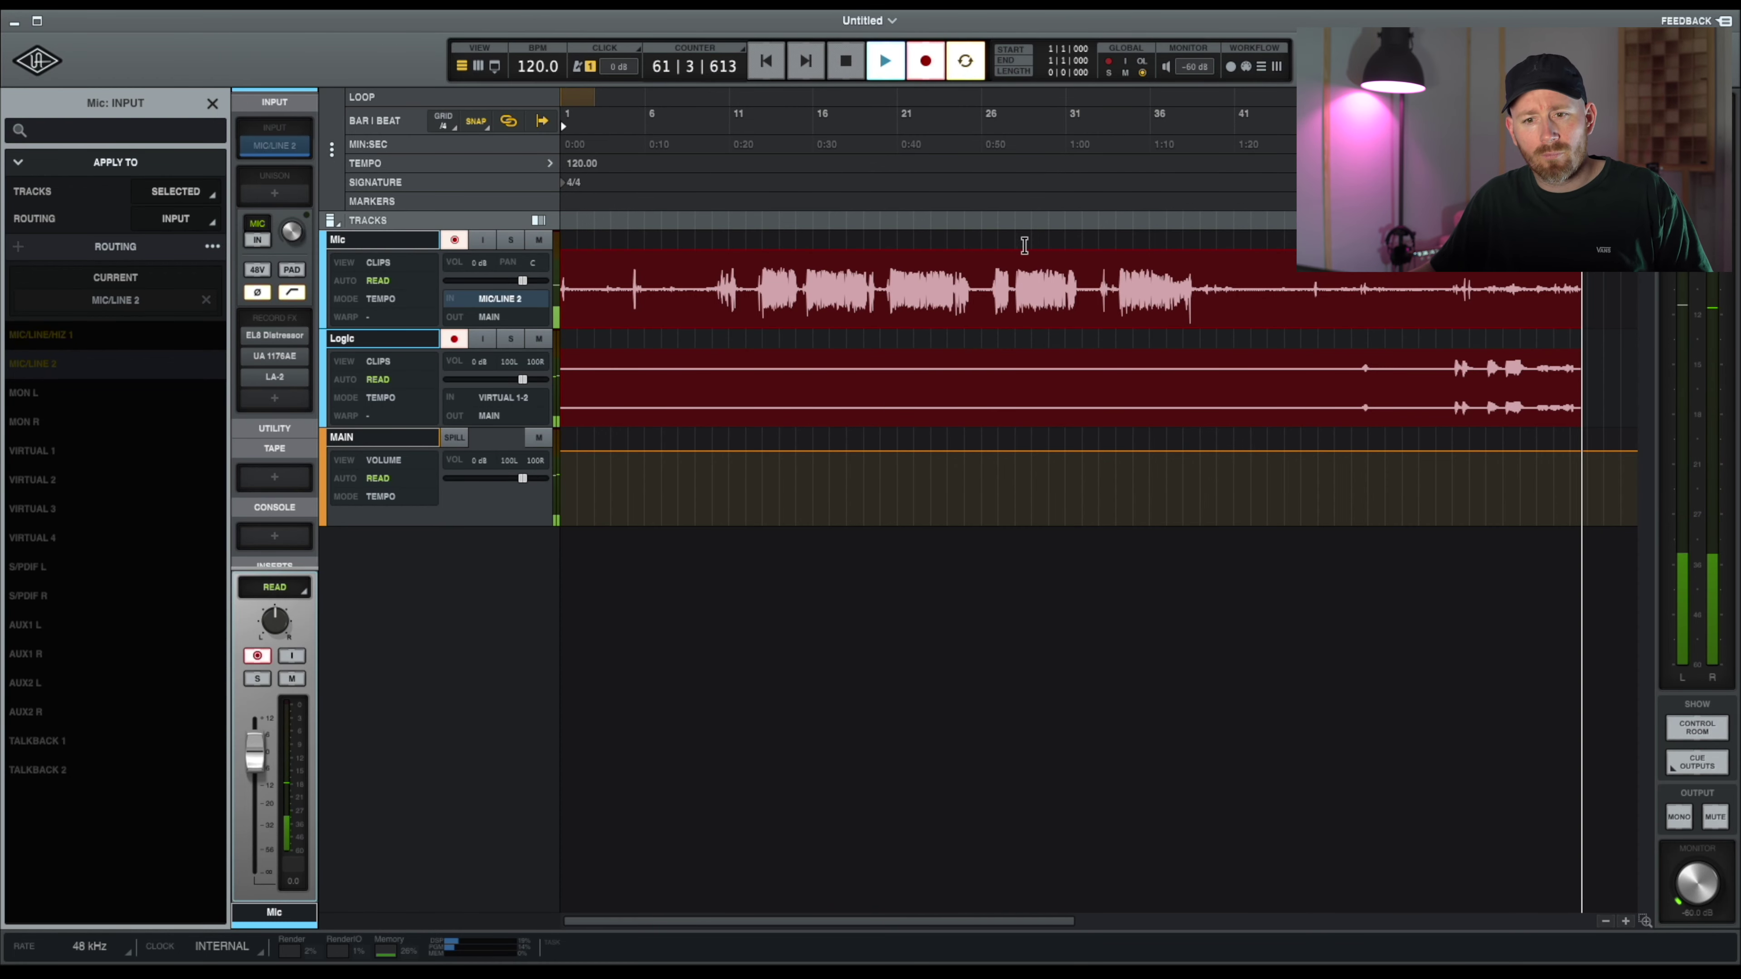
Finish recording the Analog Lab melody, moving its region to bar 1 and deleting the surplus part
key(ctrl+Up)
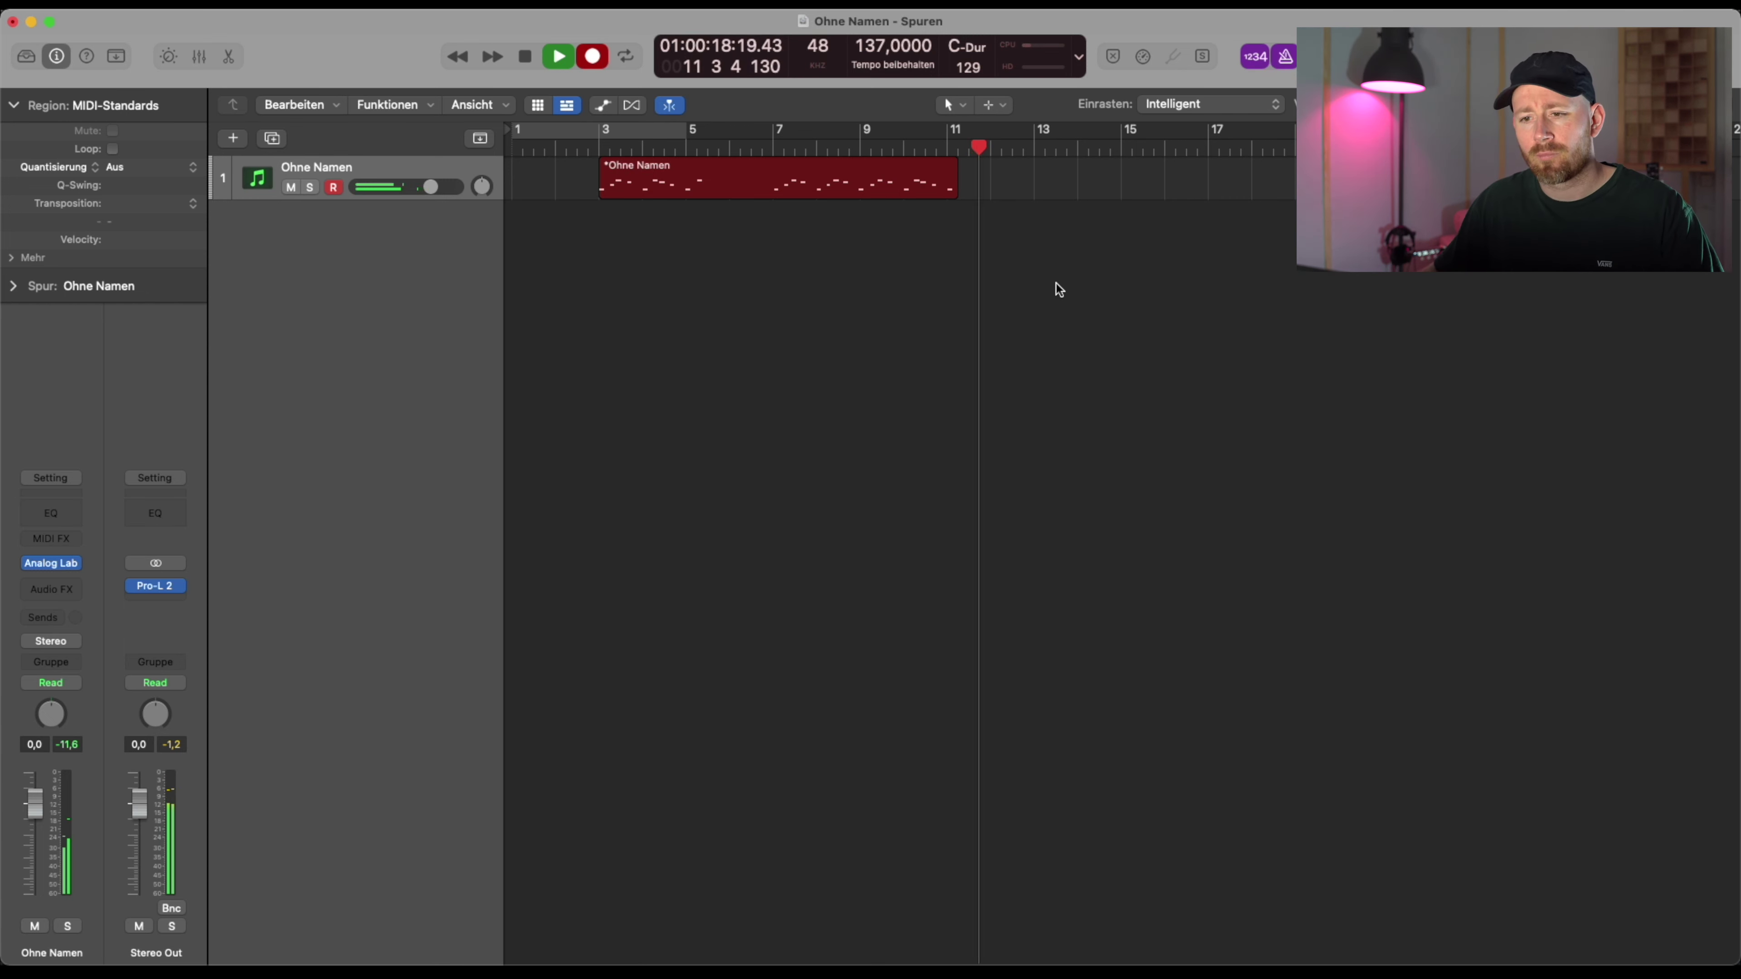
key(space)
drag(550, 179, 492, 183)
key(Delete)
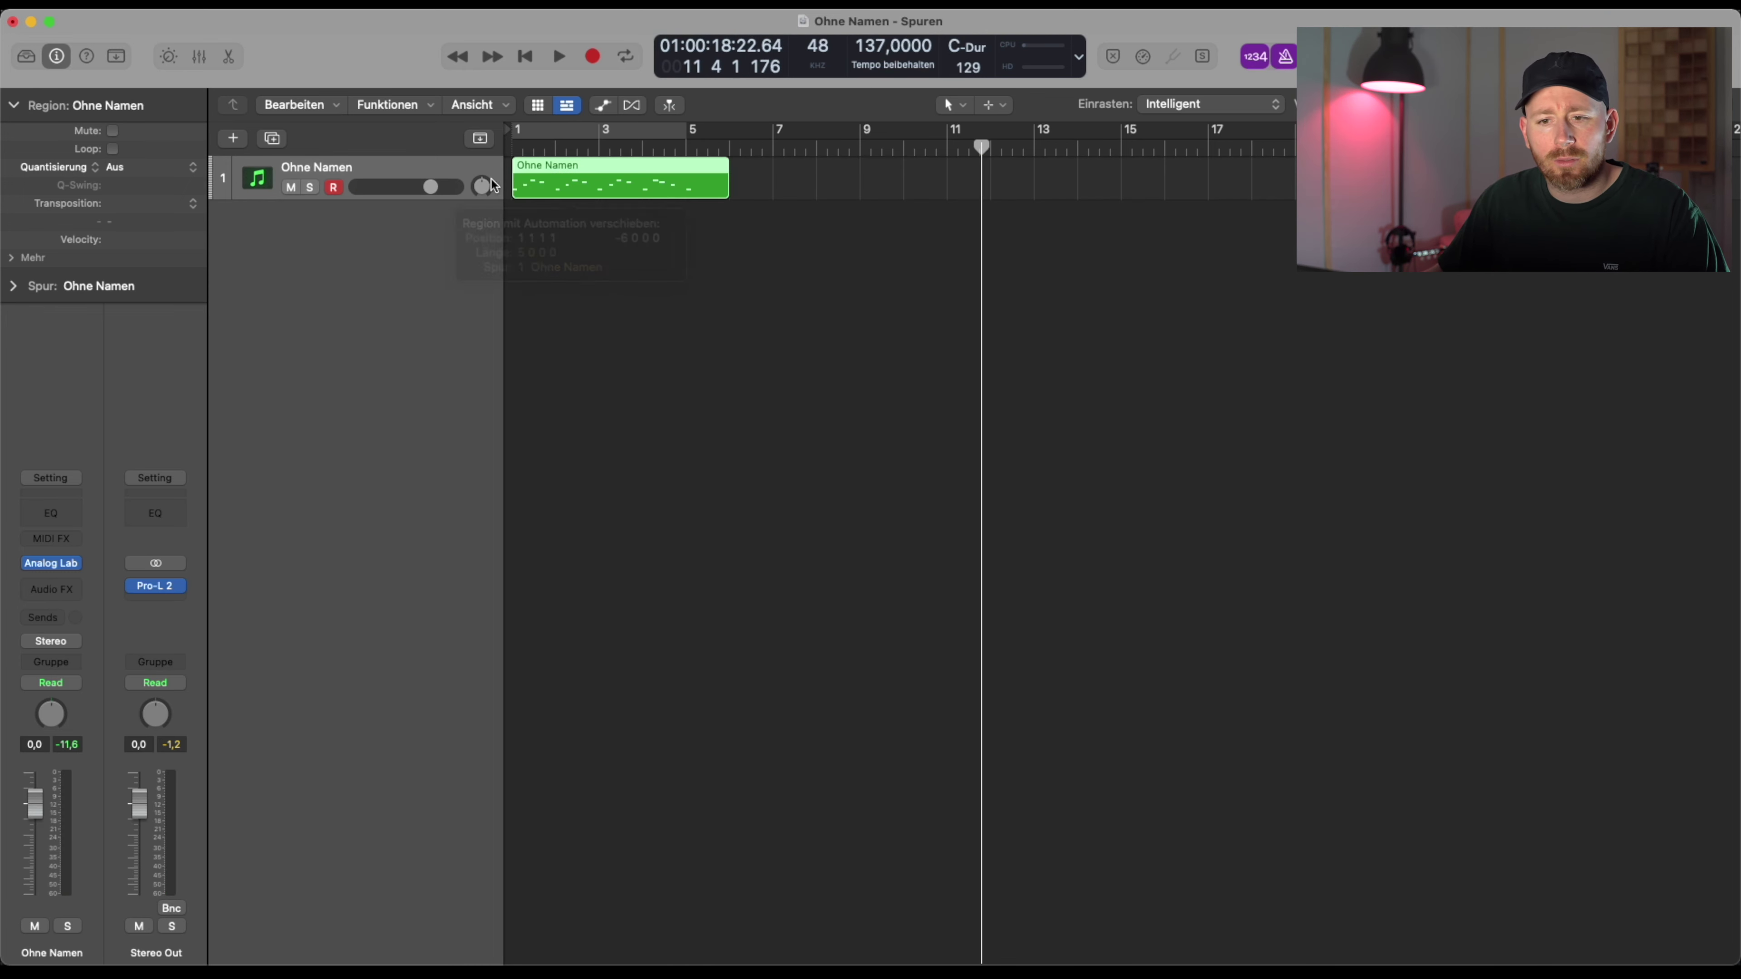
Shift all notes of the melody region slightly earlier in the piano roll so the first one starts at bar 1
double_click(593, 183)
drag(1554, 696, 461, 872)
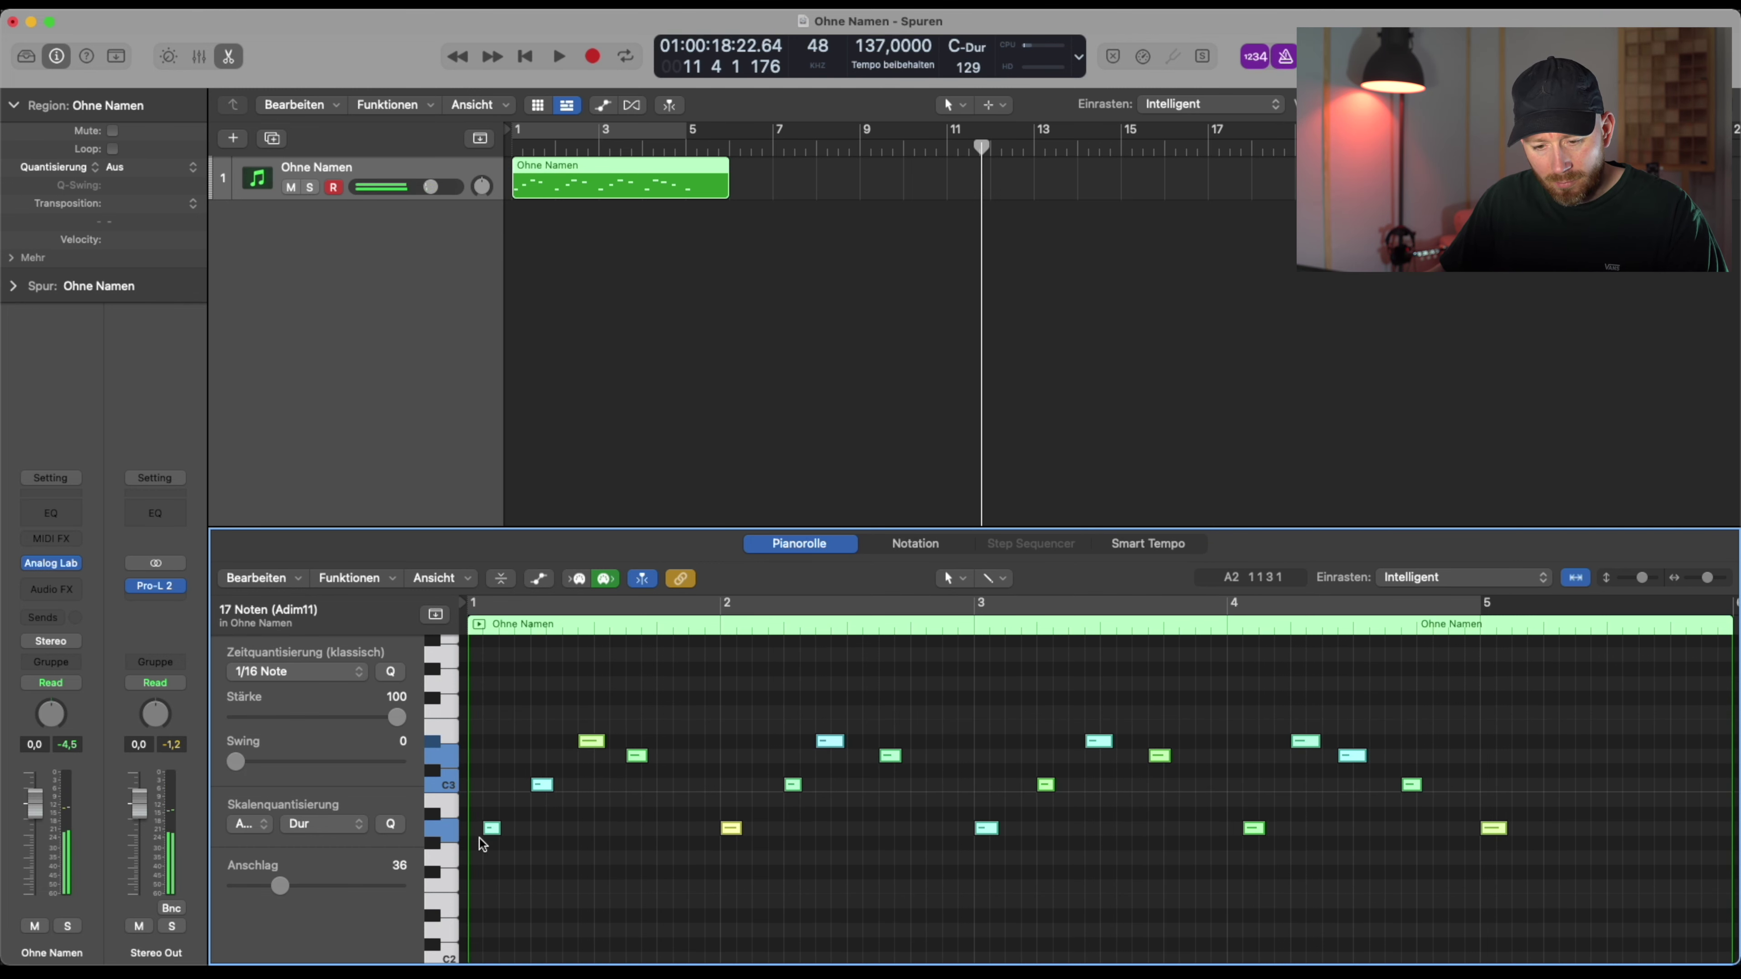
drag(489, 828, 474, 828)
click(602, 853)
Play the melody and move the last note of bar 4 down to A2, checking it in playback
key(space)
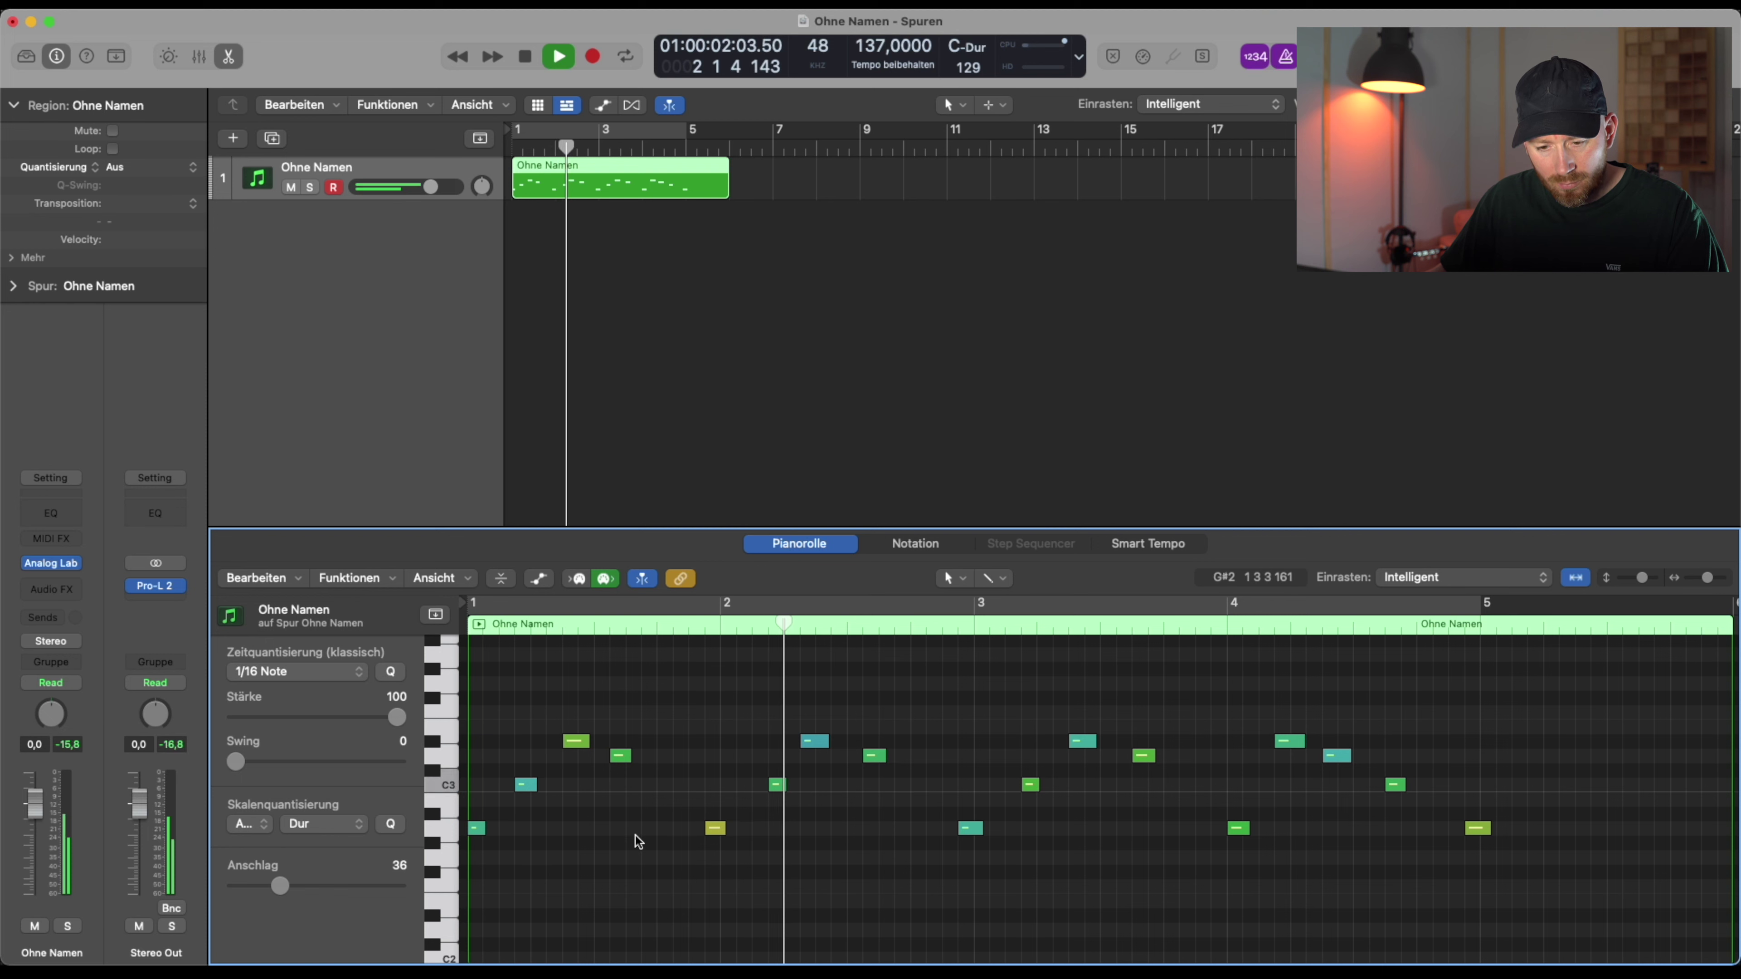
key(space)
drag(524, 783, 688, 823)
key(space)
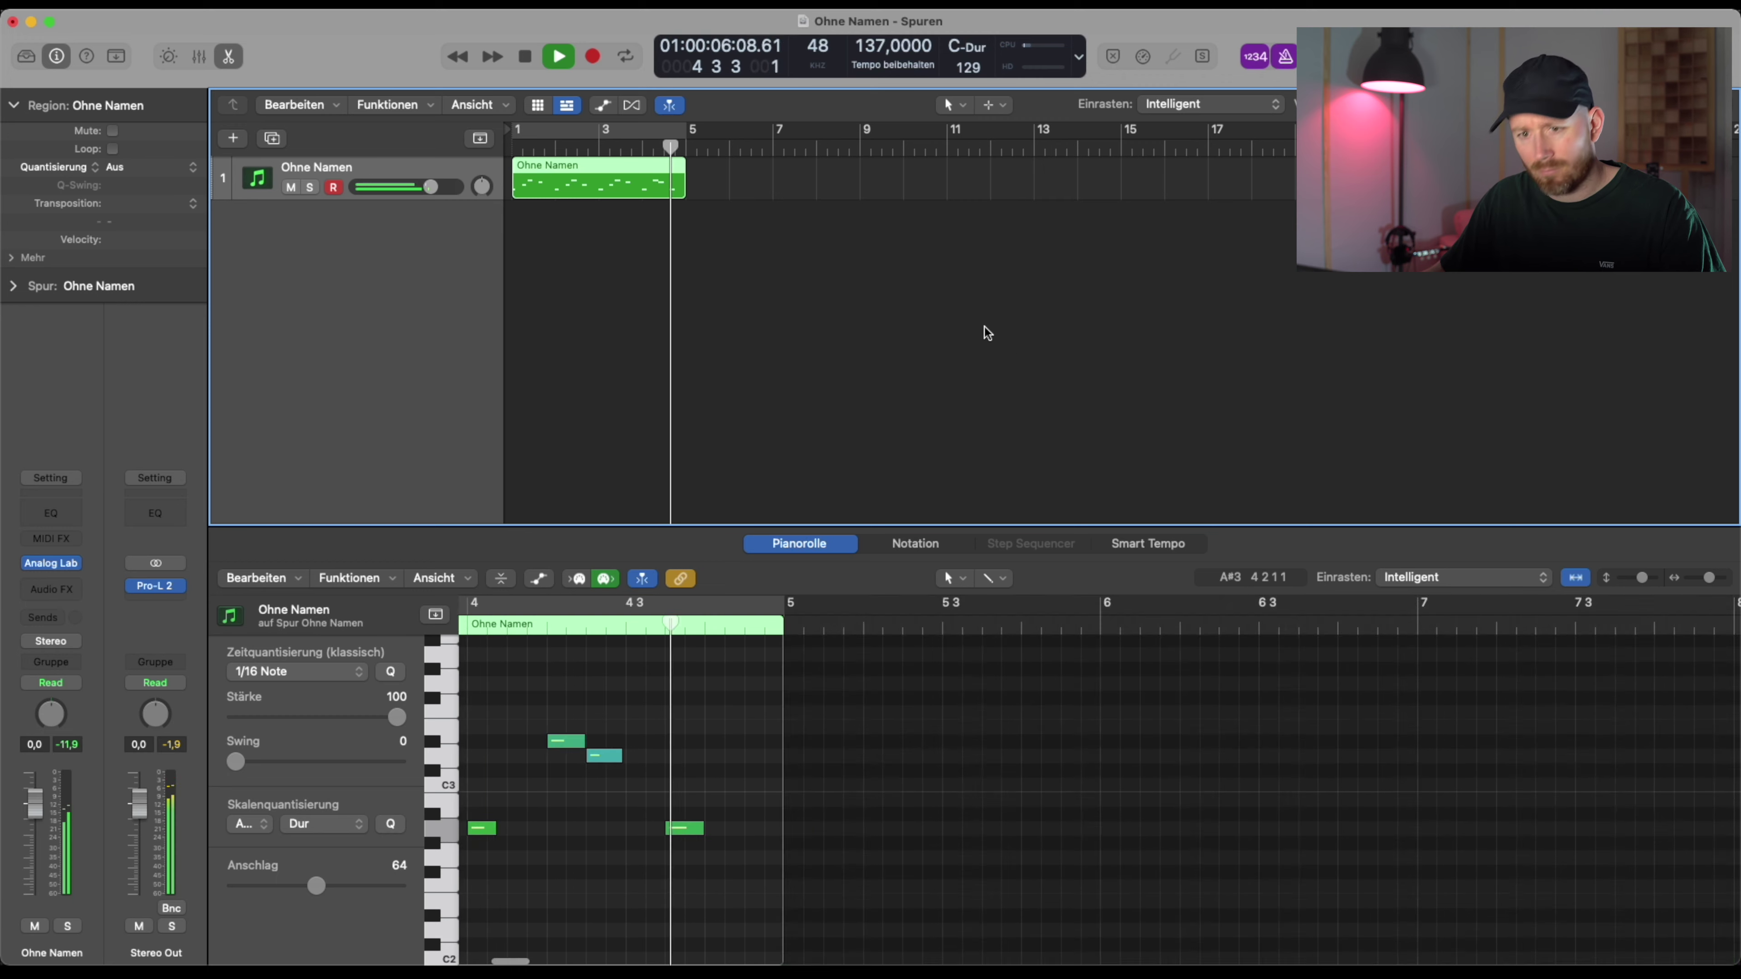
key(space)
Close the Analog Lab window and play the melody with the cycle enabled over bars 1 to 5
key(v)
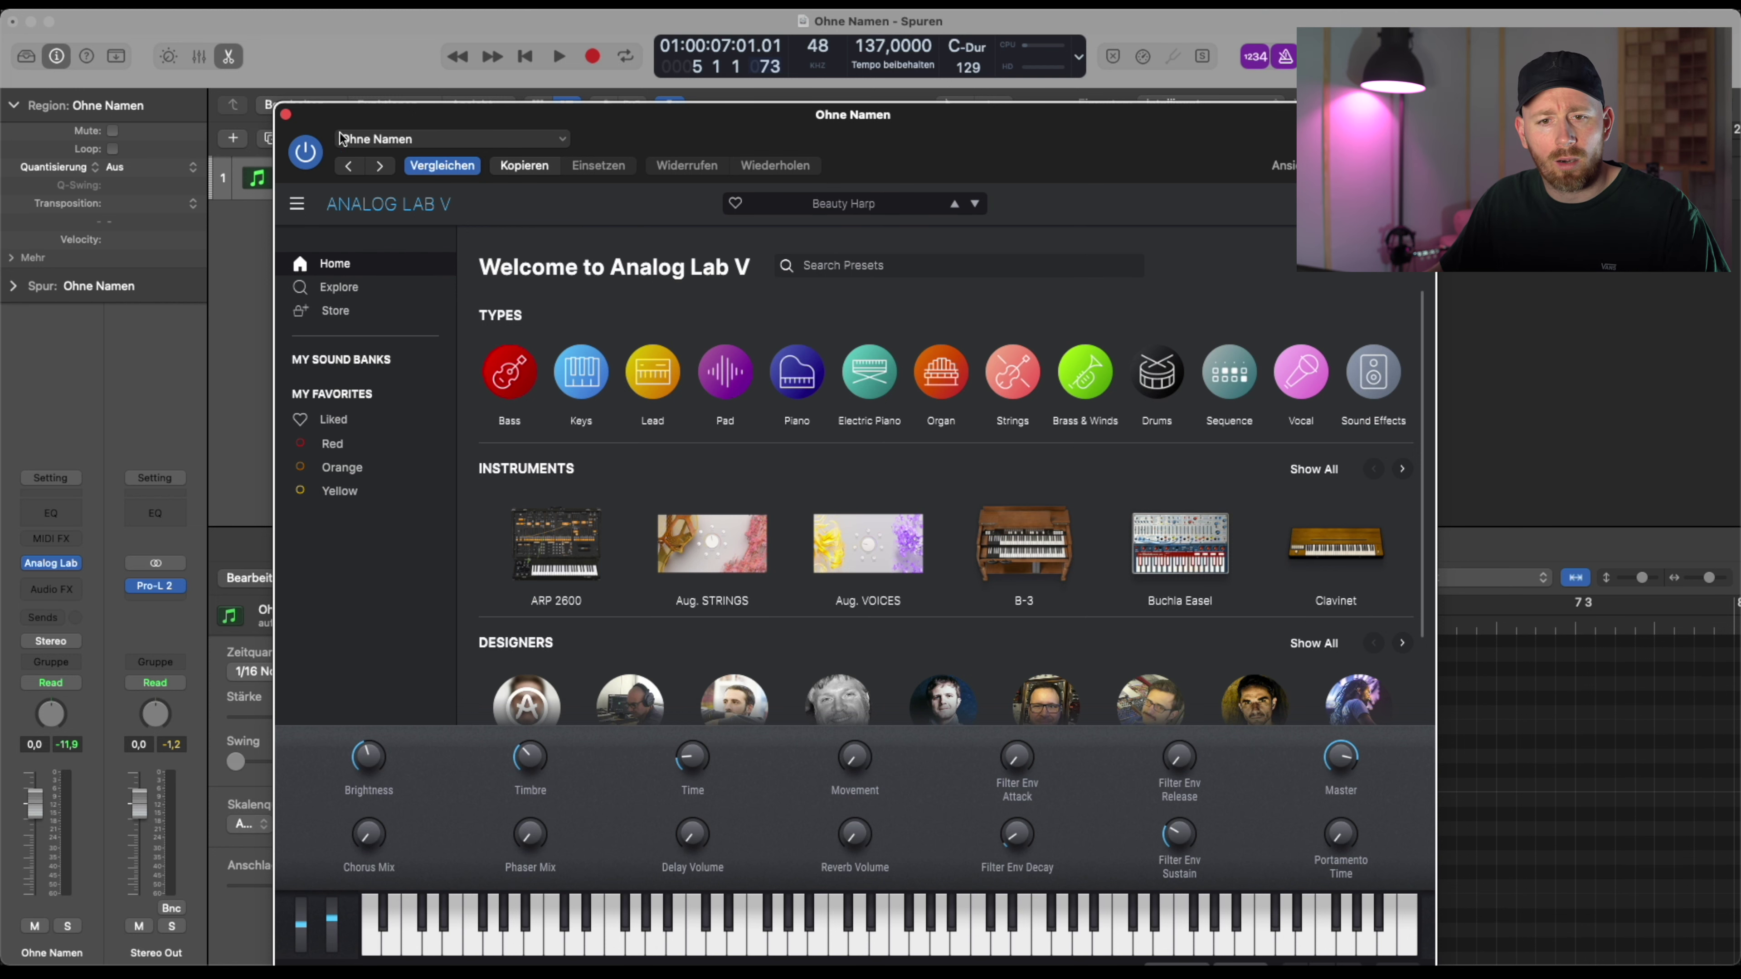
click(285, 115)
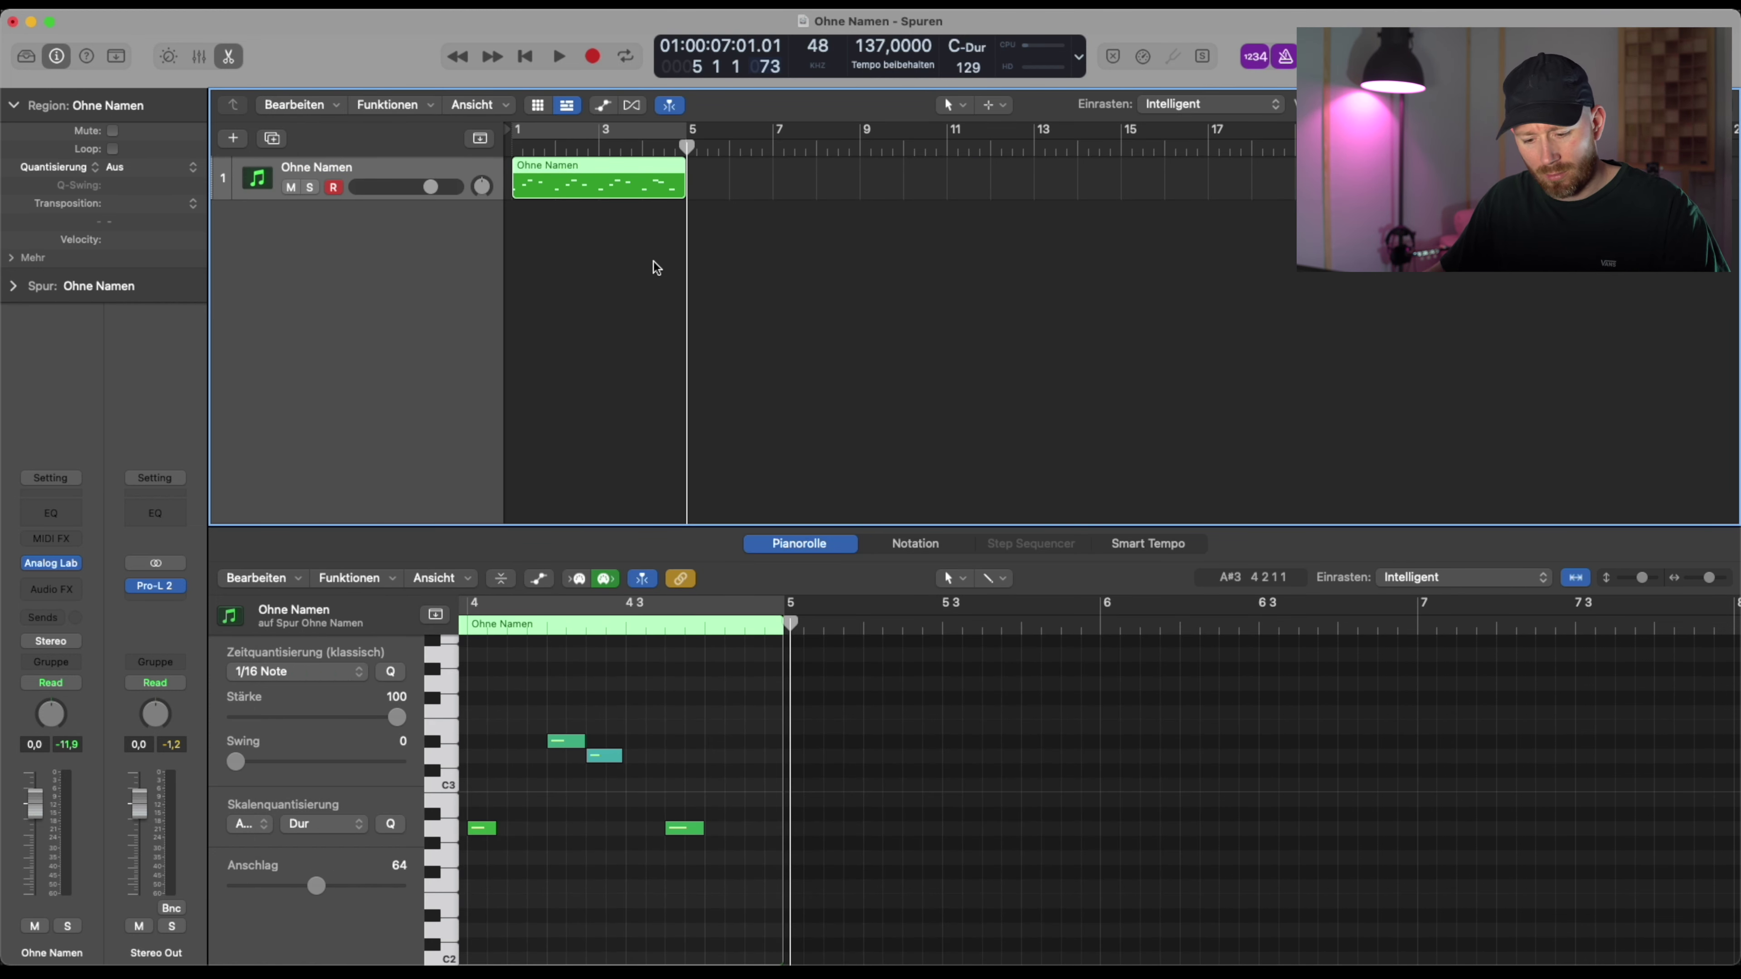
key(c)
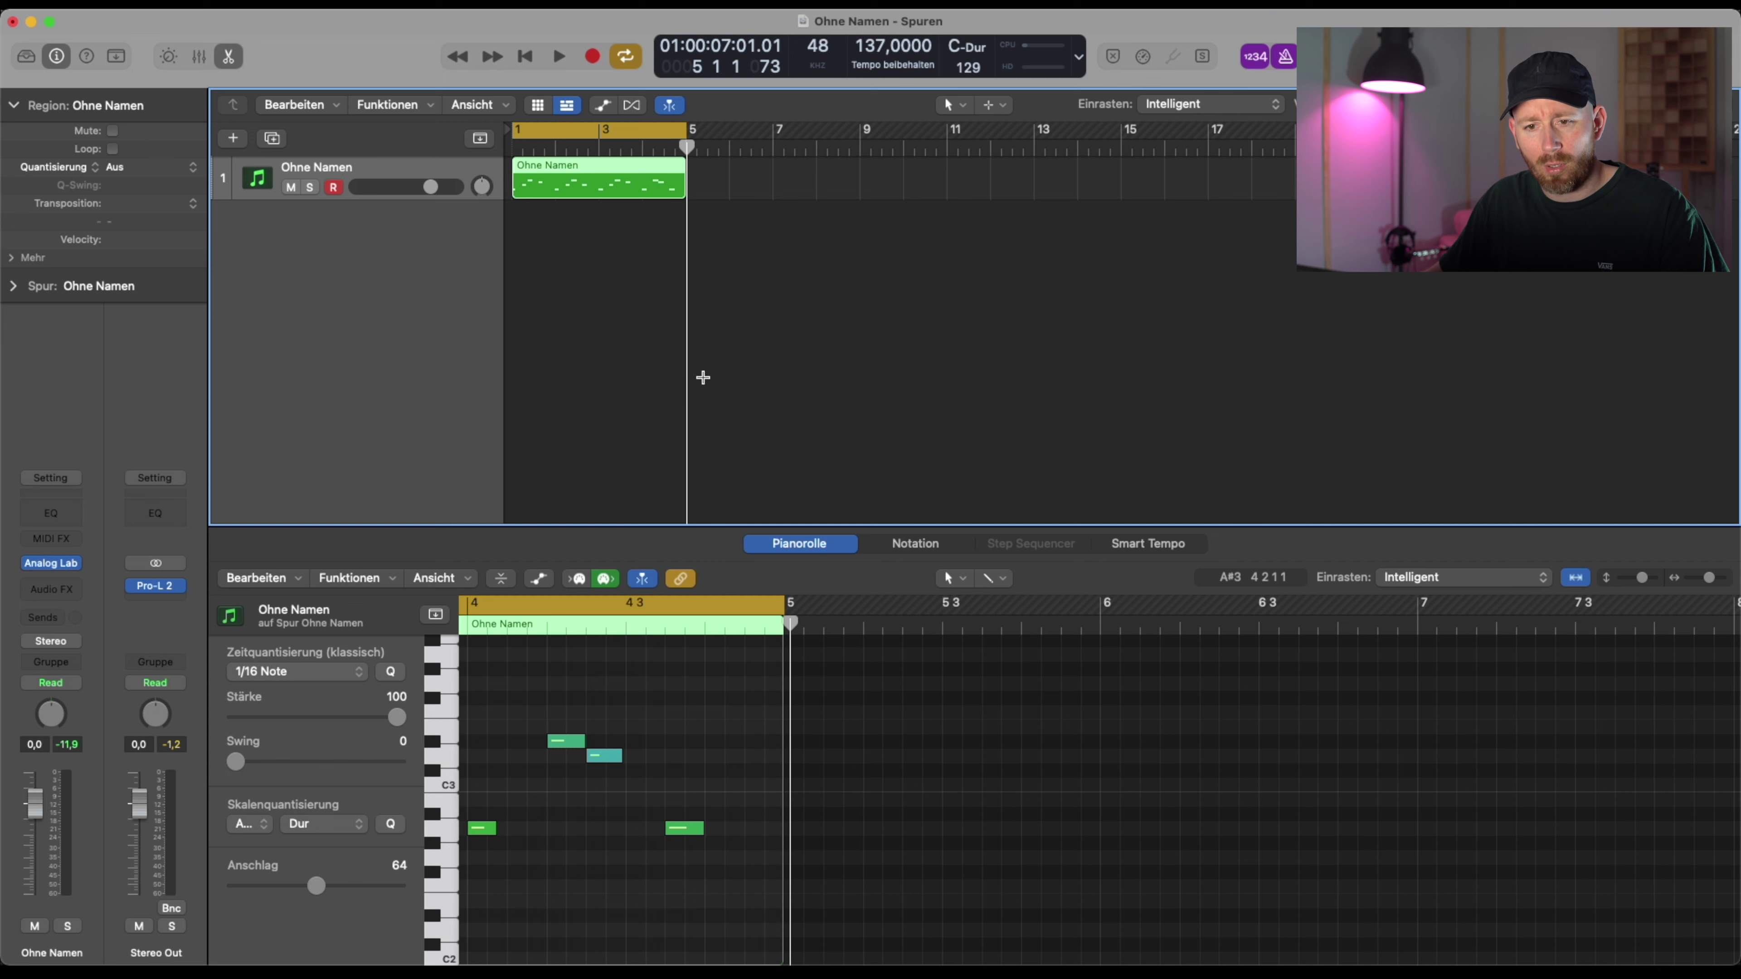
key(space)
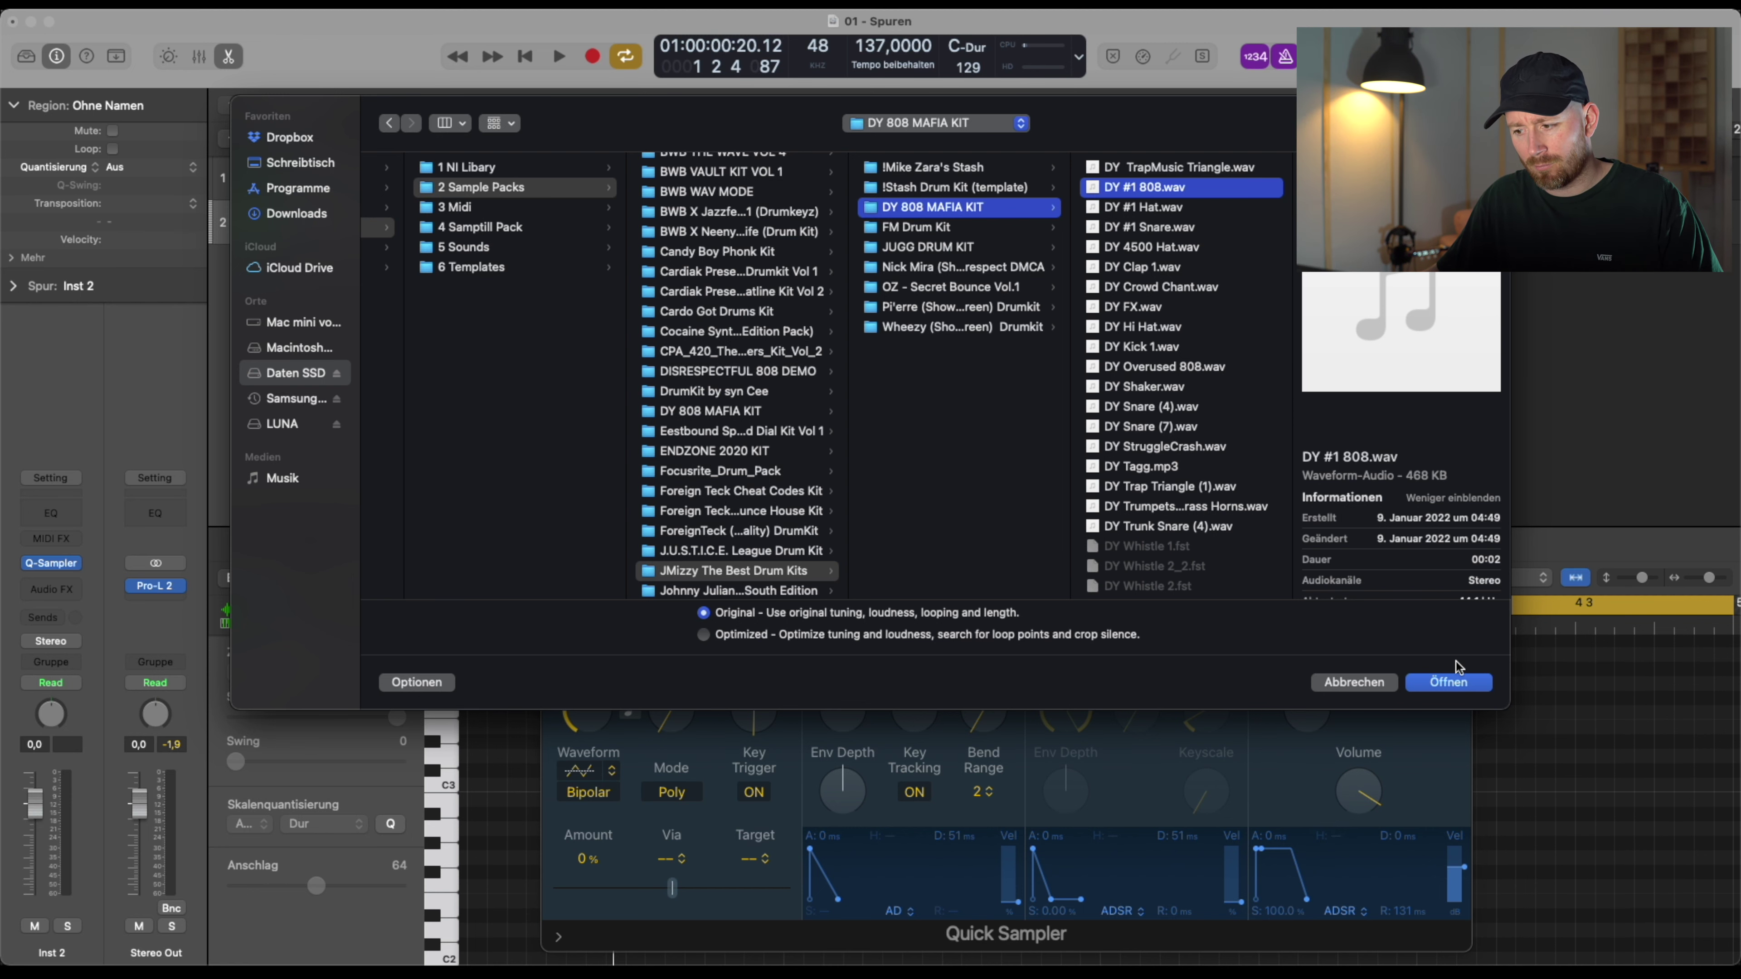
Load DY #1 808.wav into Quick Sampler and record a bass line over the four-bar cycle
click(1448, 681)
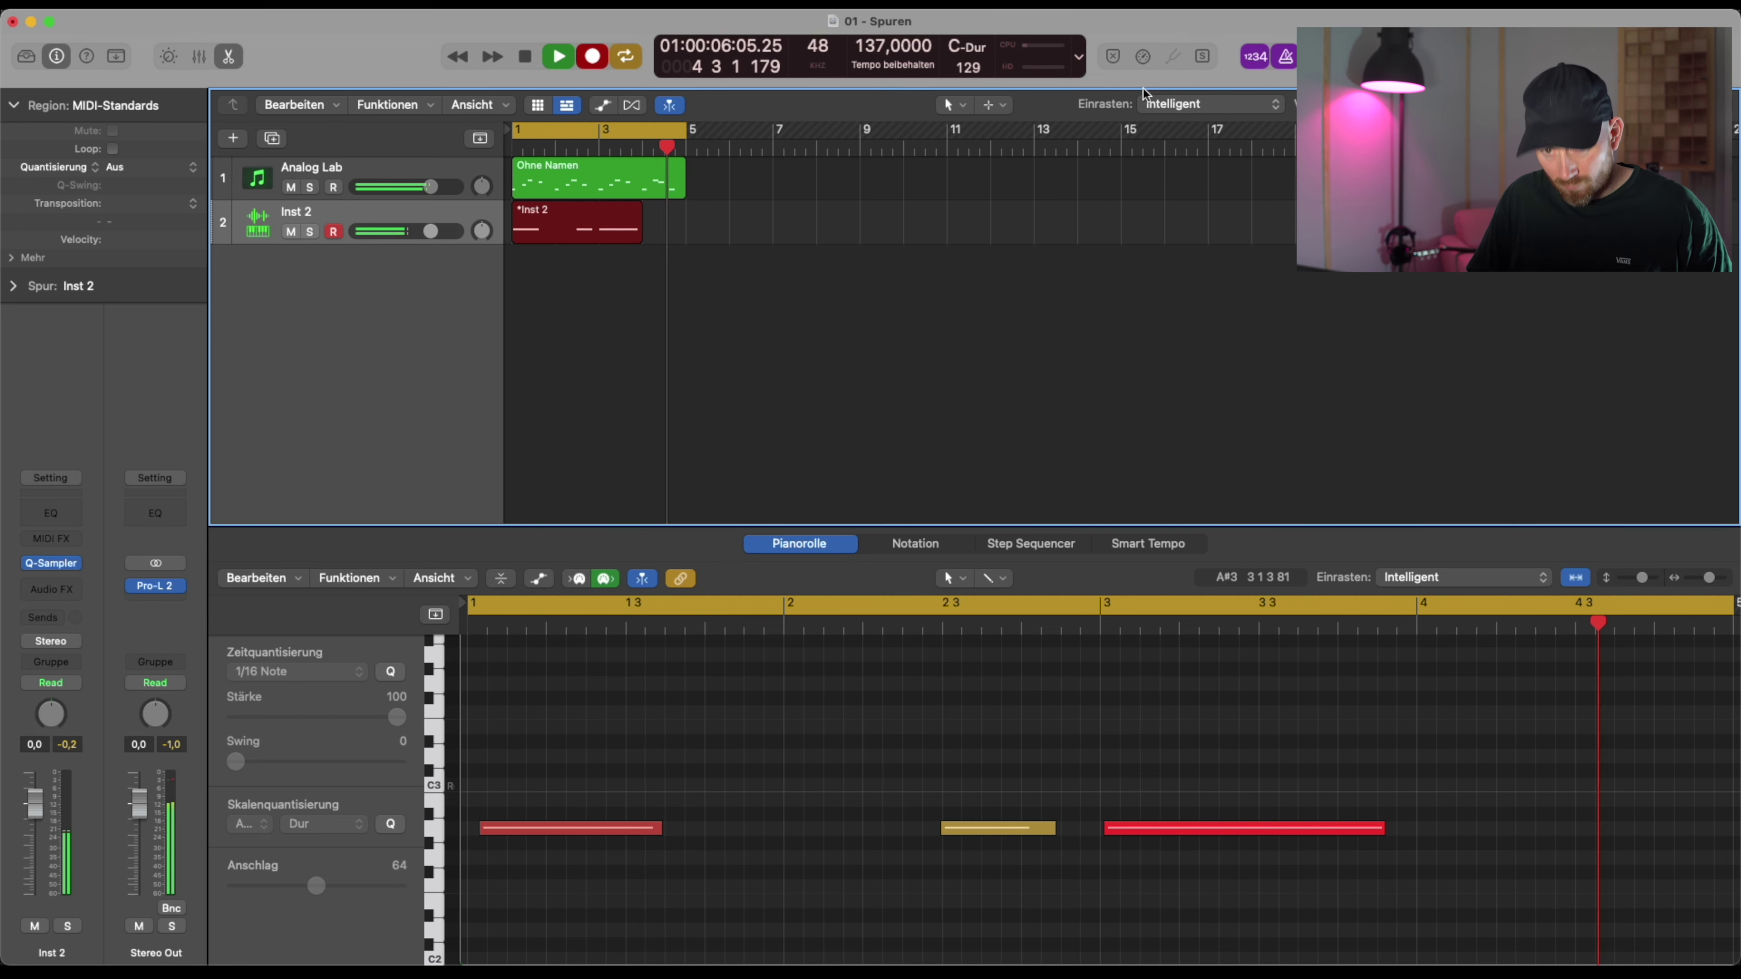
key(space)
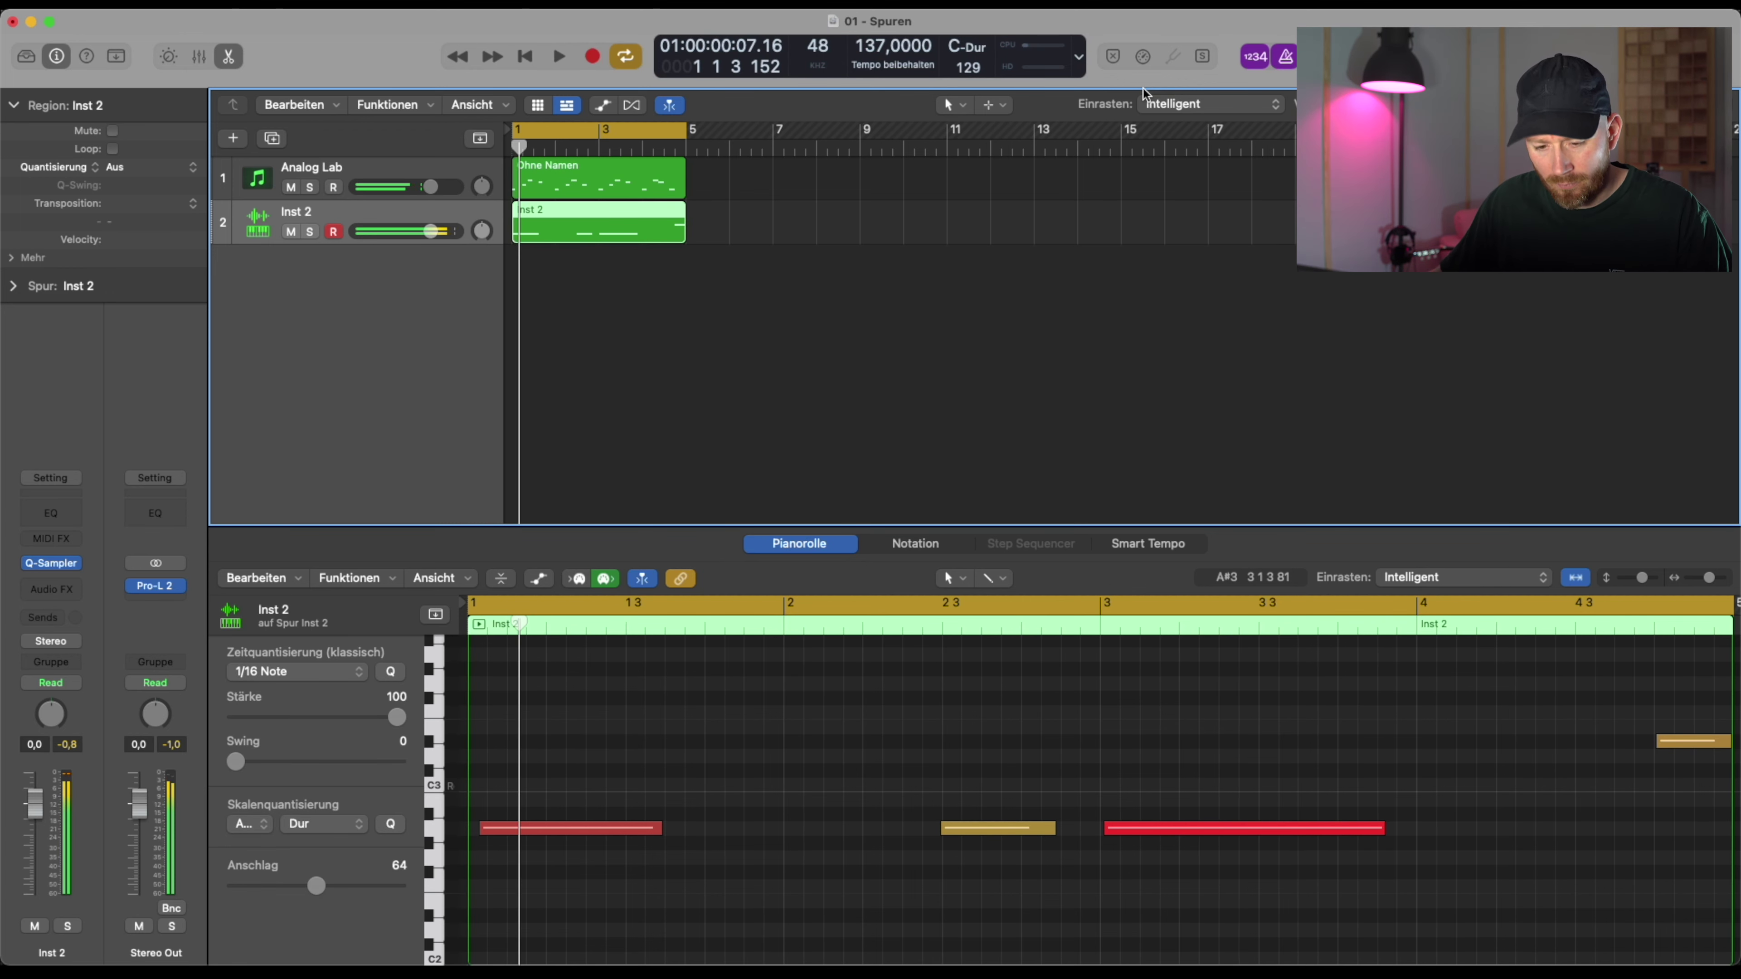
Quantize all 808 notes to 1/16 and align the first note with the start of bar 1
drag(1684, 710, 514, 830)
key(q)
click(604, 778)
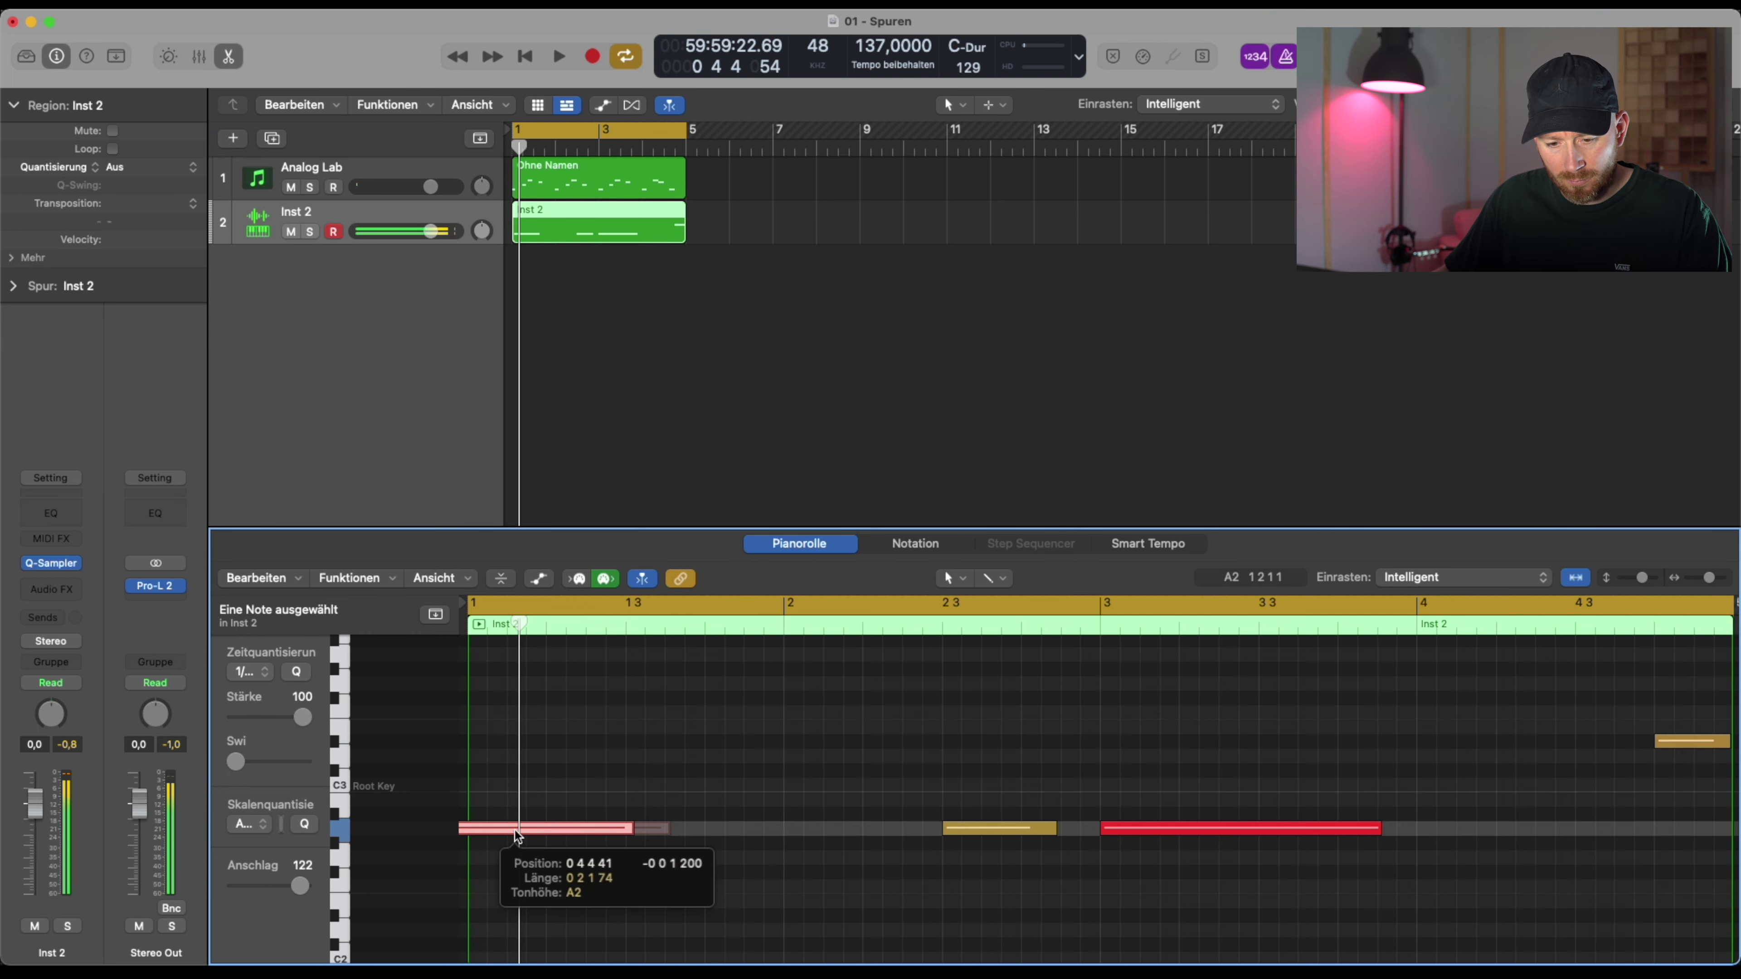
key(space)
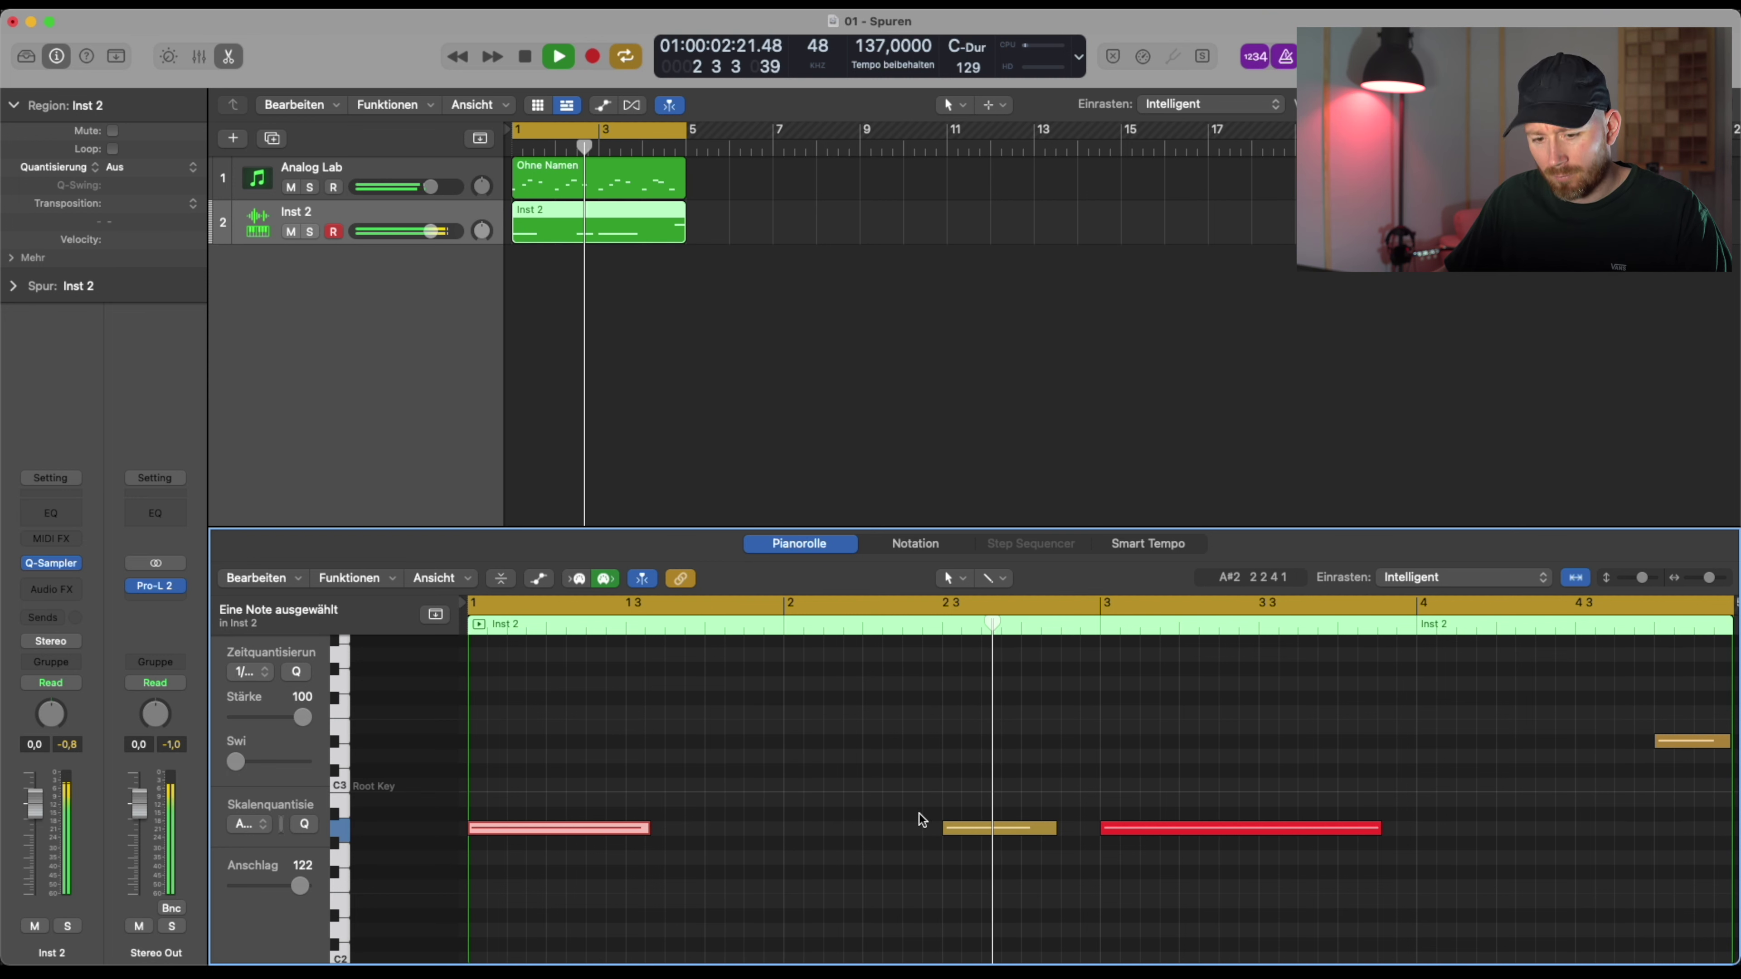
Make the second 808 note start at beat 4 of bar 2 and end just before bar 3, checking it in playback
key(space)
drag(1021, 835, 1093, 830)
key(space)
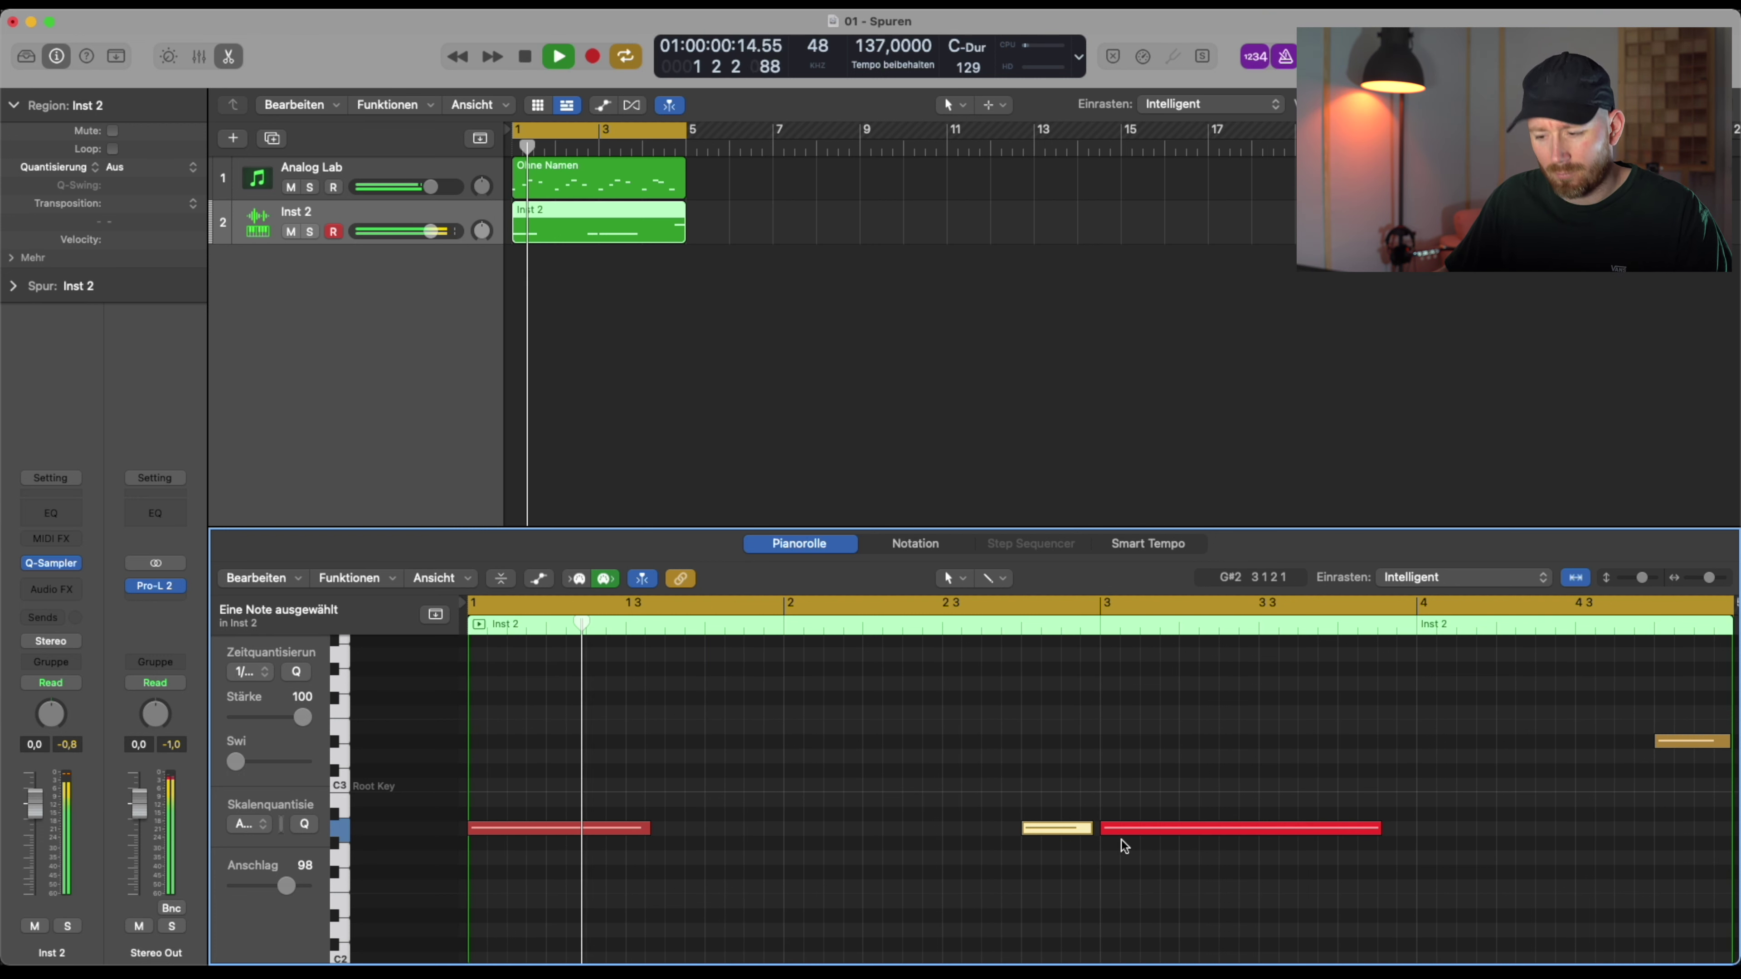
key(super+Left)
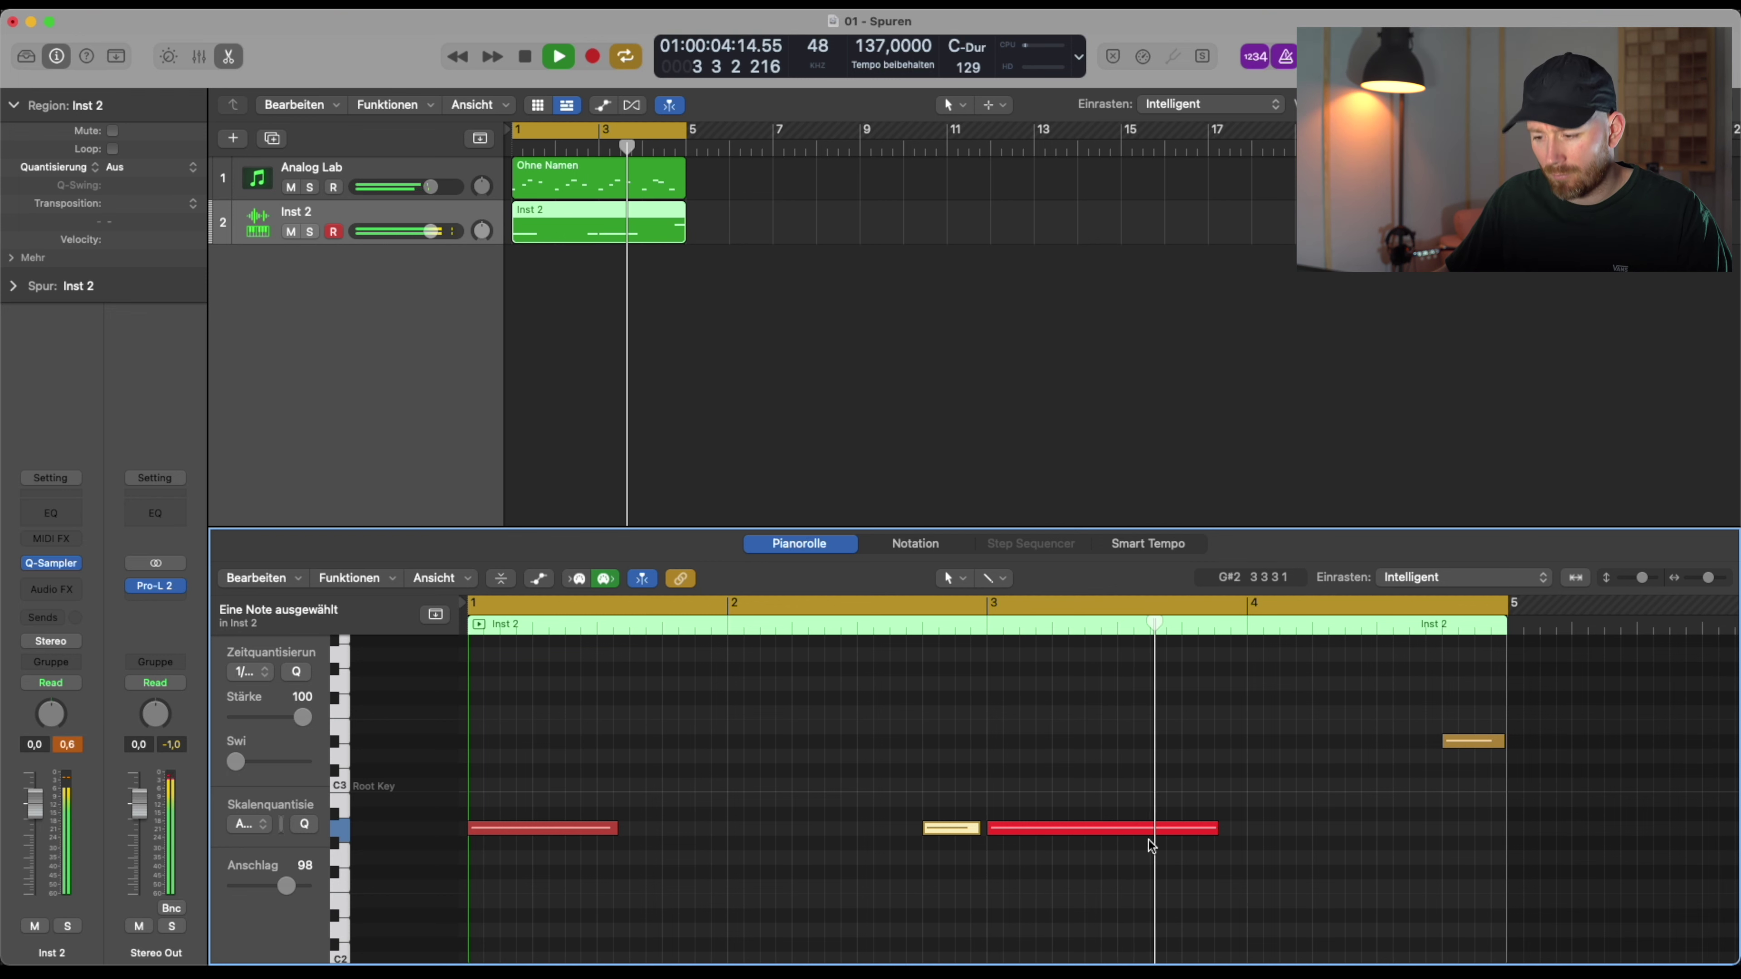
Place the last 808 note on A3, one octave above the other bass notes, and listen to the loop
key(space)
drag(1467, 740, 1473, 827)
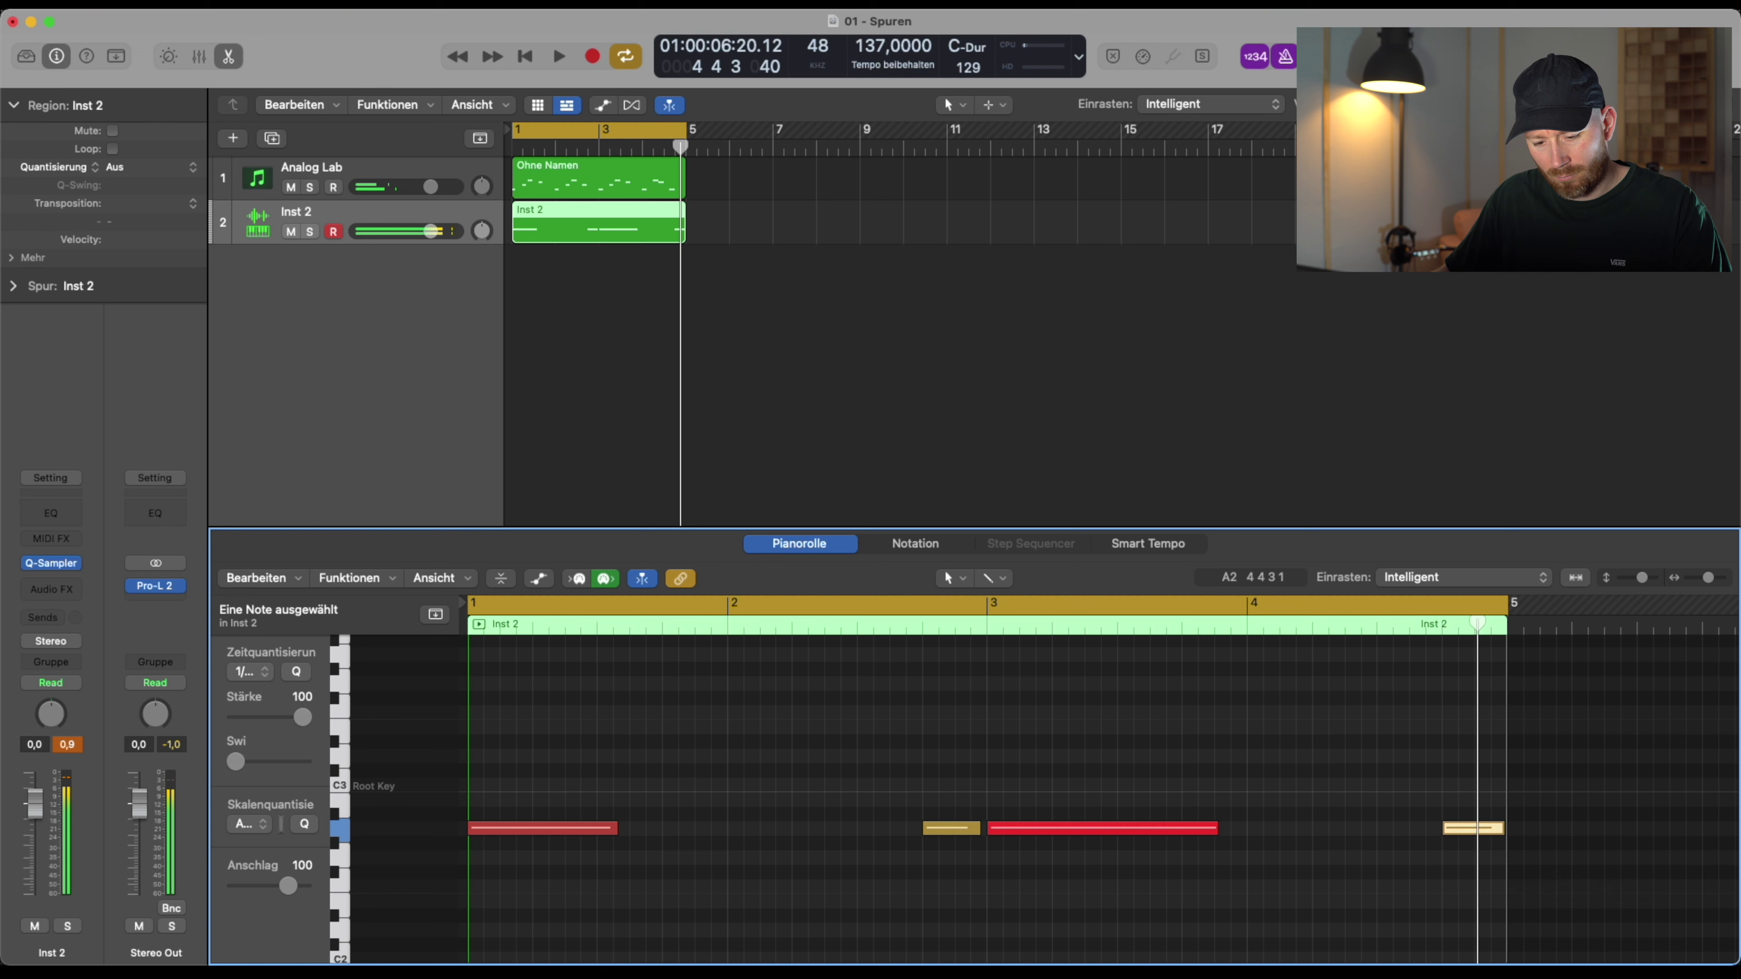
click(1473, 827)
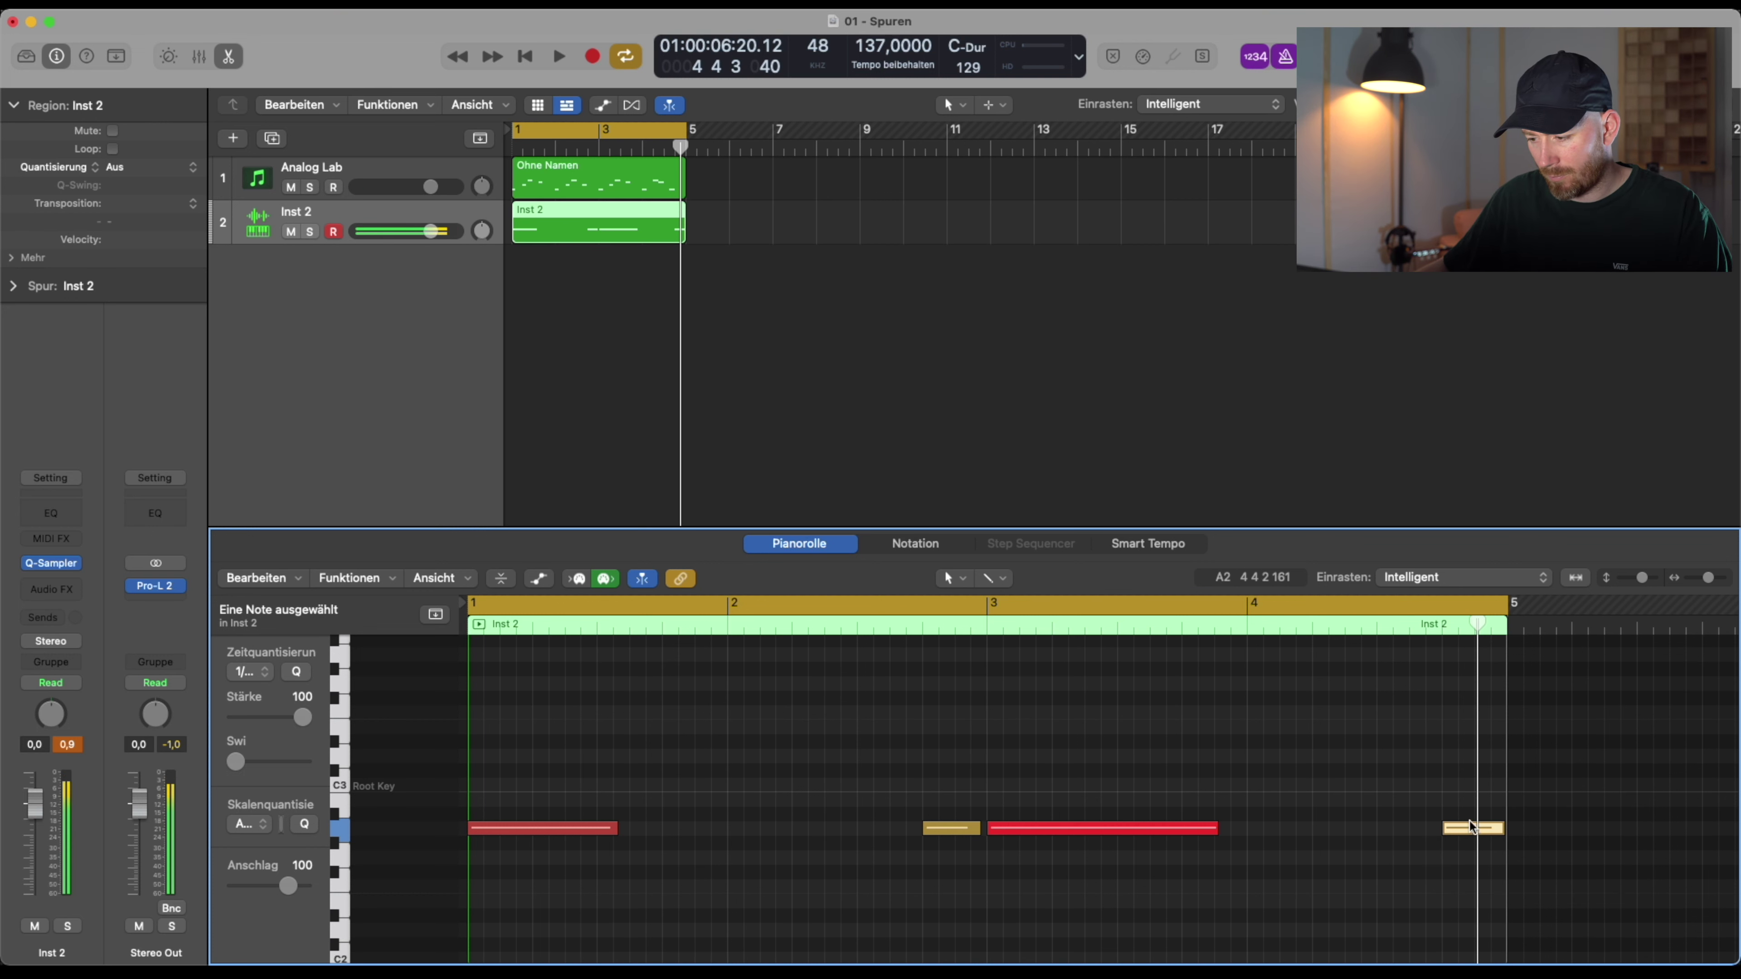
key(alt+shift+Up)
key(space)
scroll(1054, 788, down, 2)
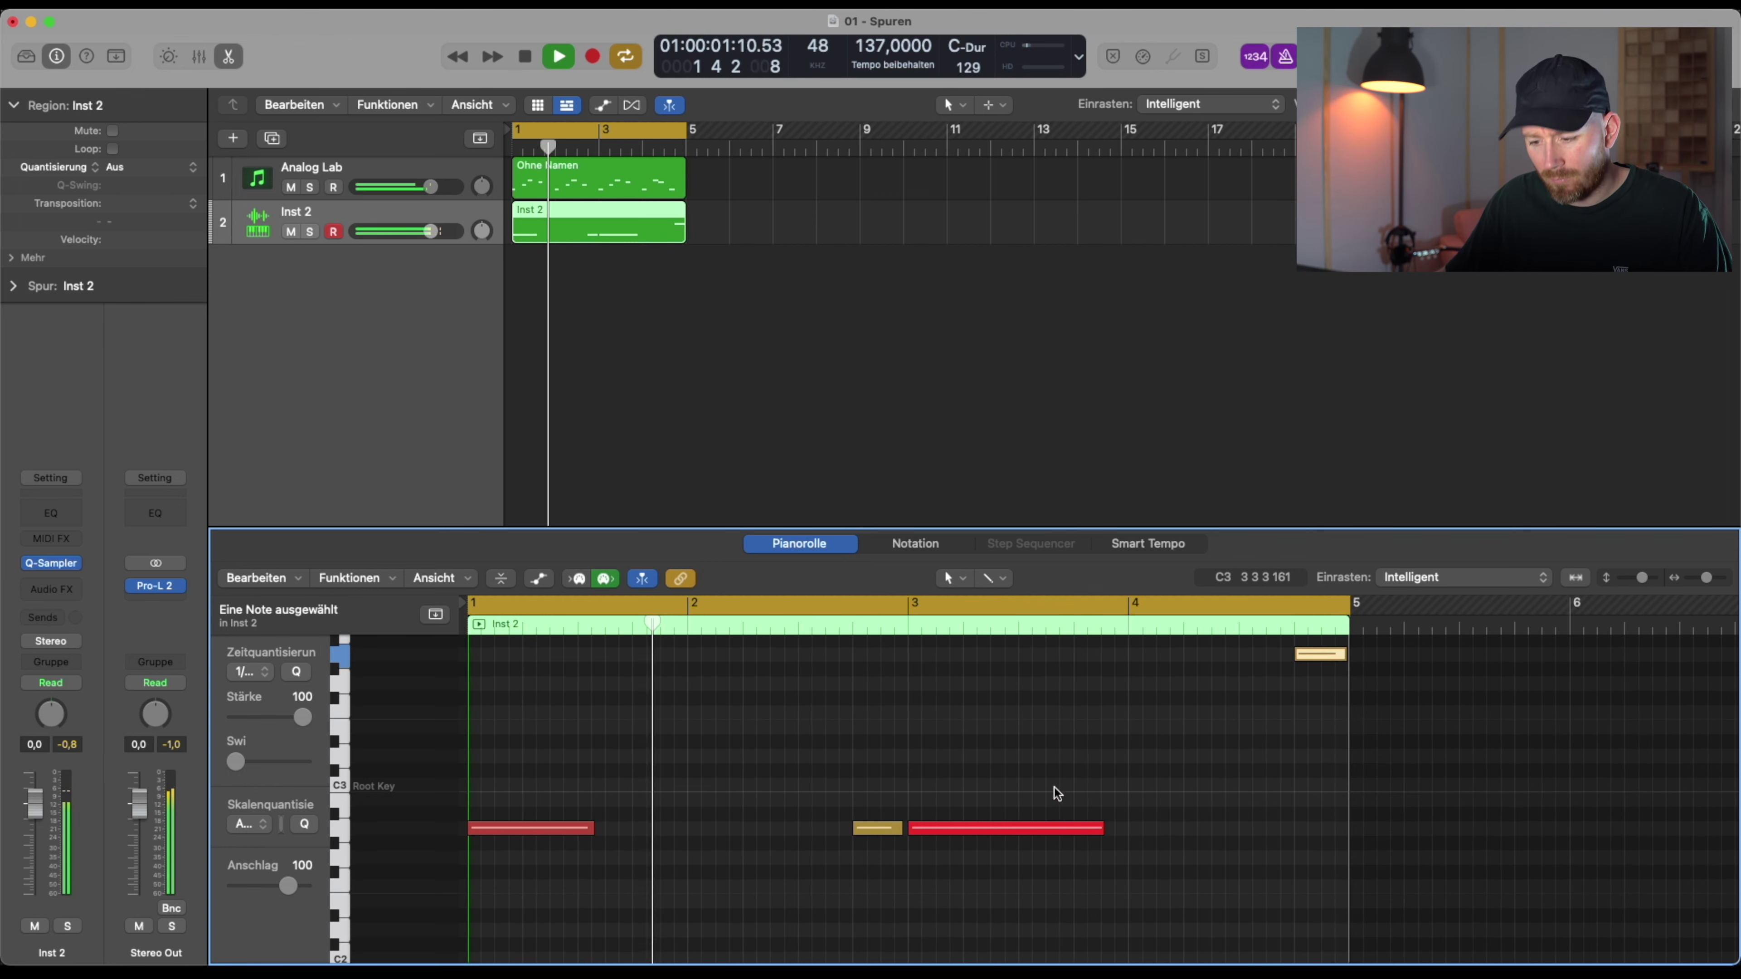
scroll(1048, 784, down, 3)
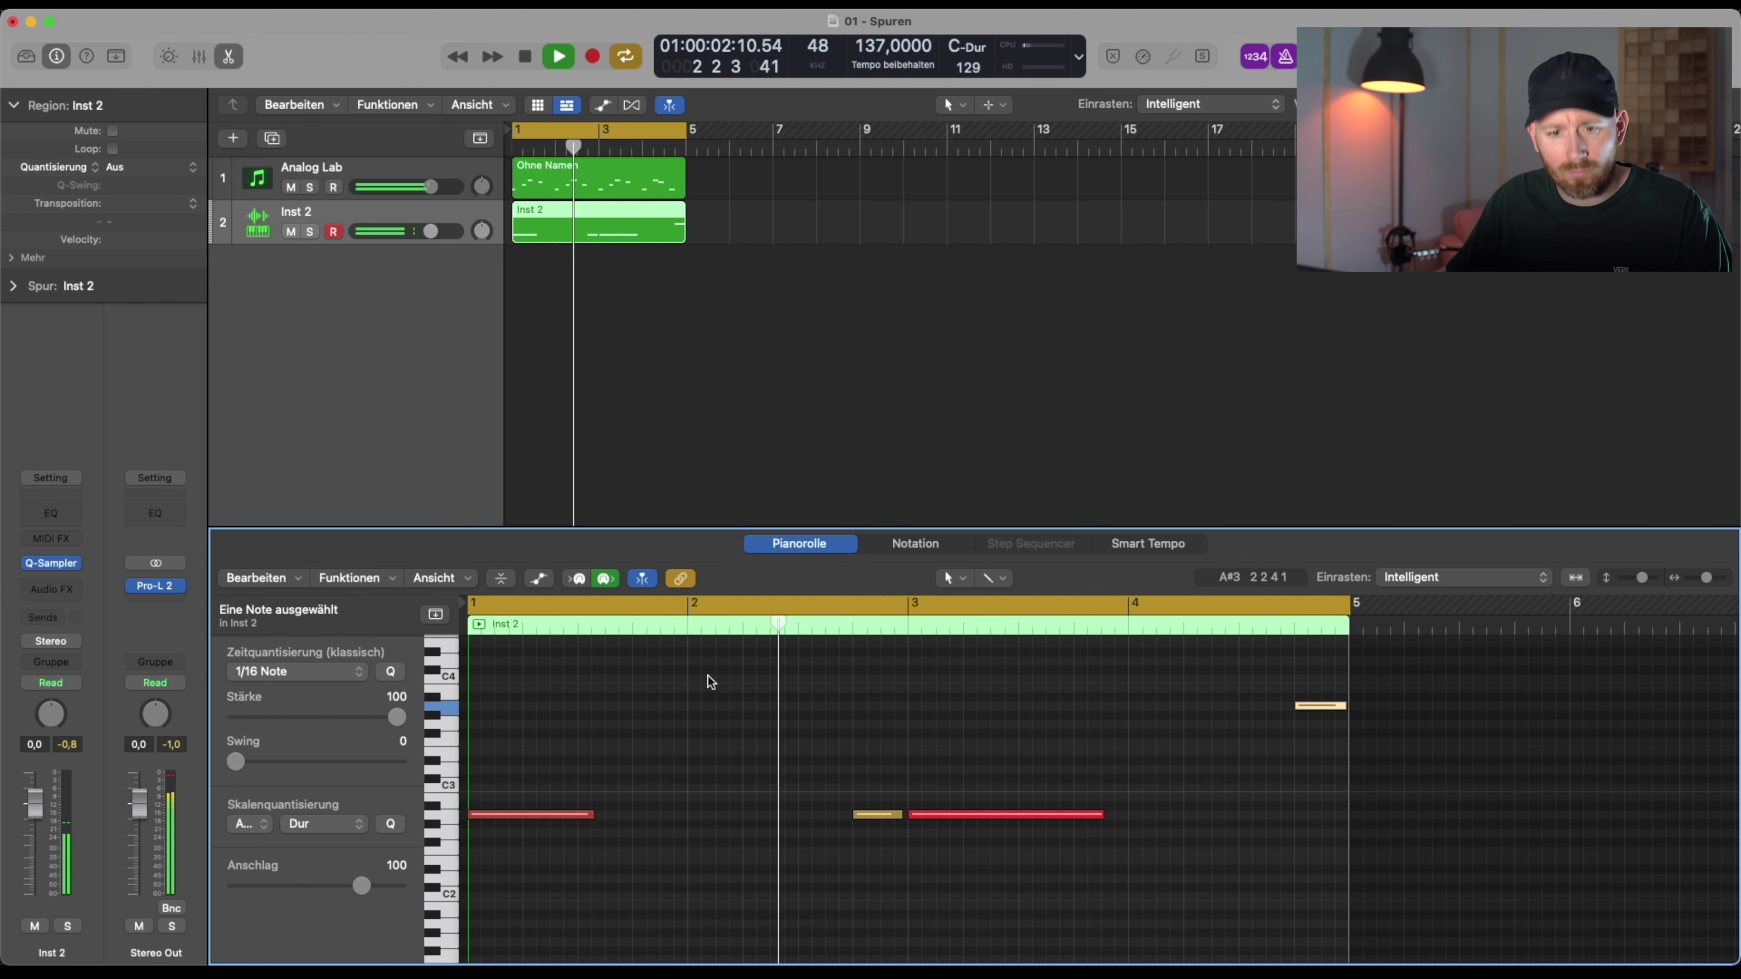
Set the 808 Quick Sampler's polyphony to 1 and its glide to 73 ms
click(53, 564)
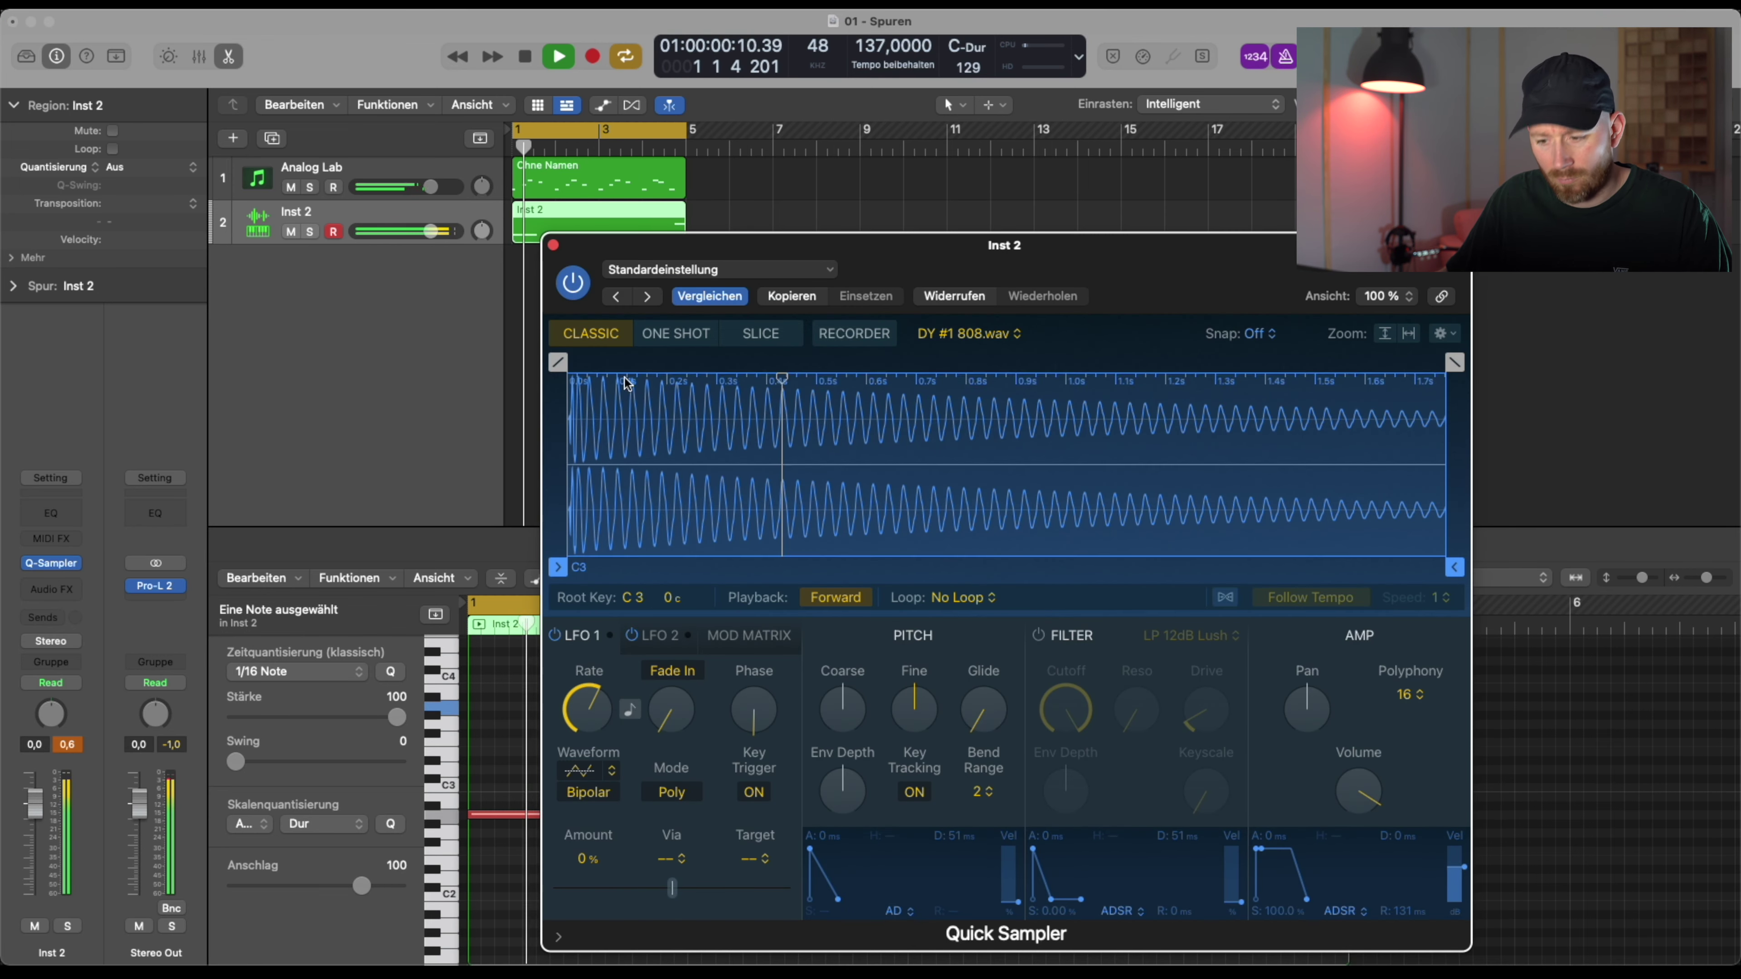
click(1406, 695)
click(1404, 540)
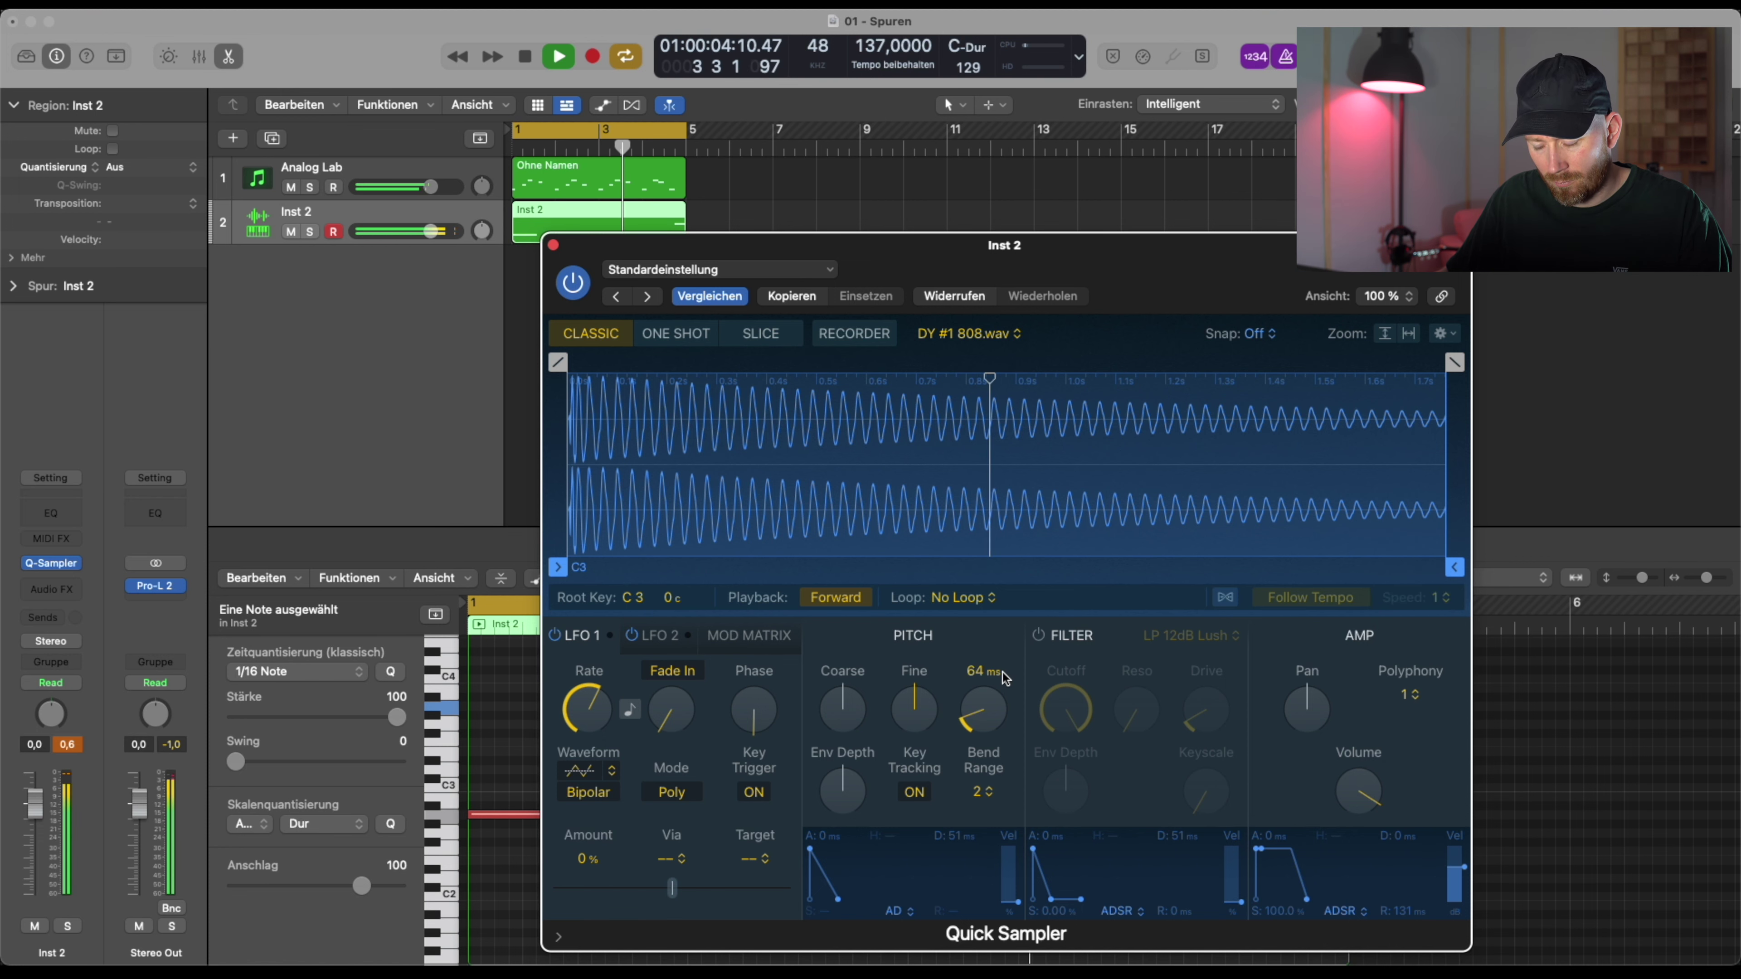
drag(979, 725, 978, 717)
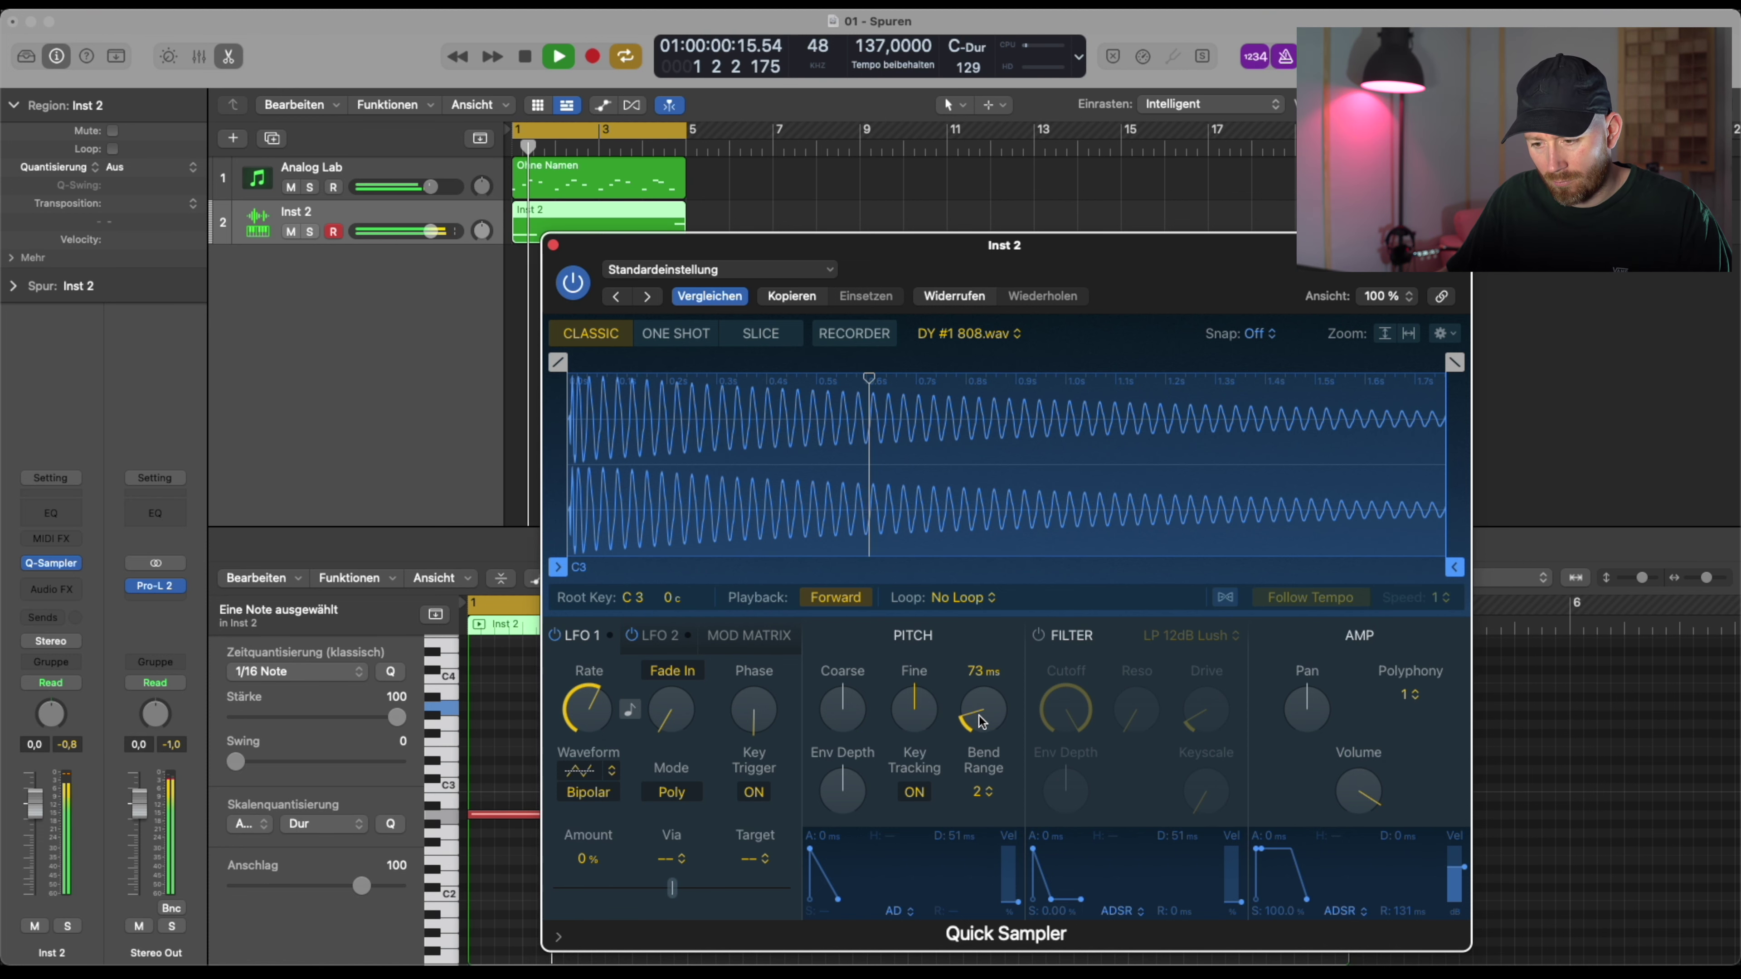
key(super+w)
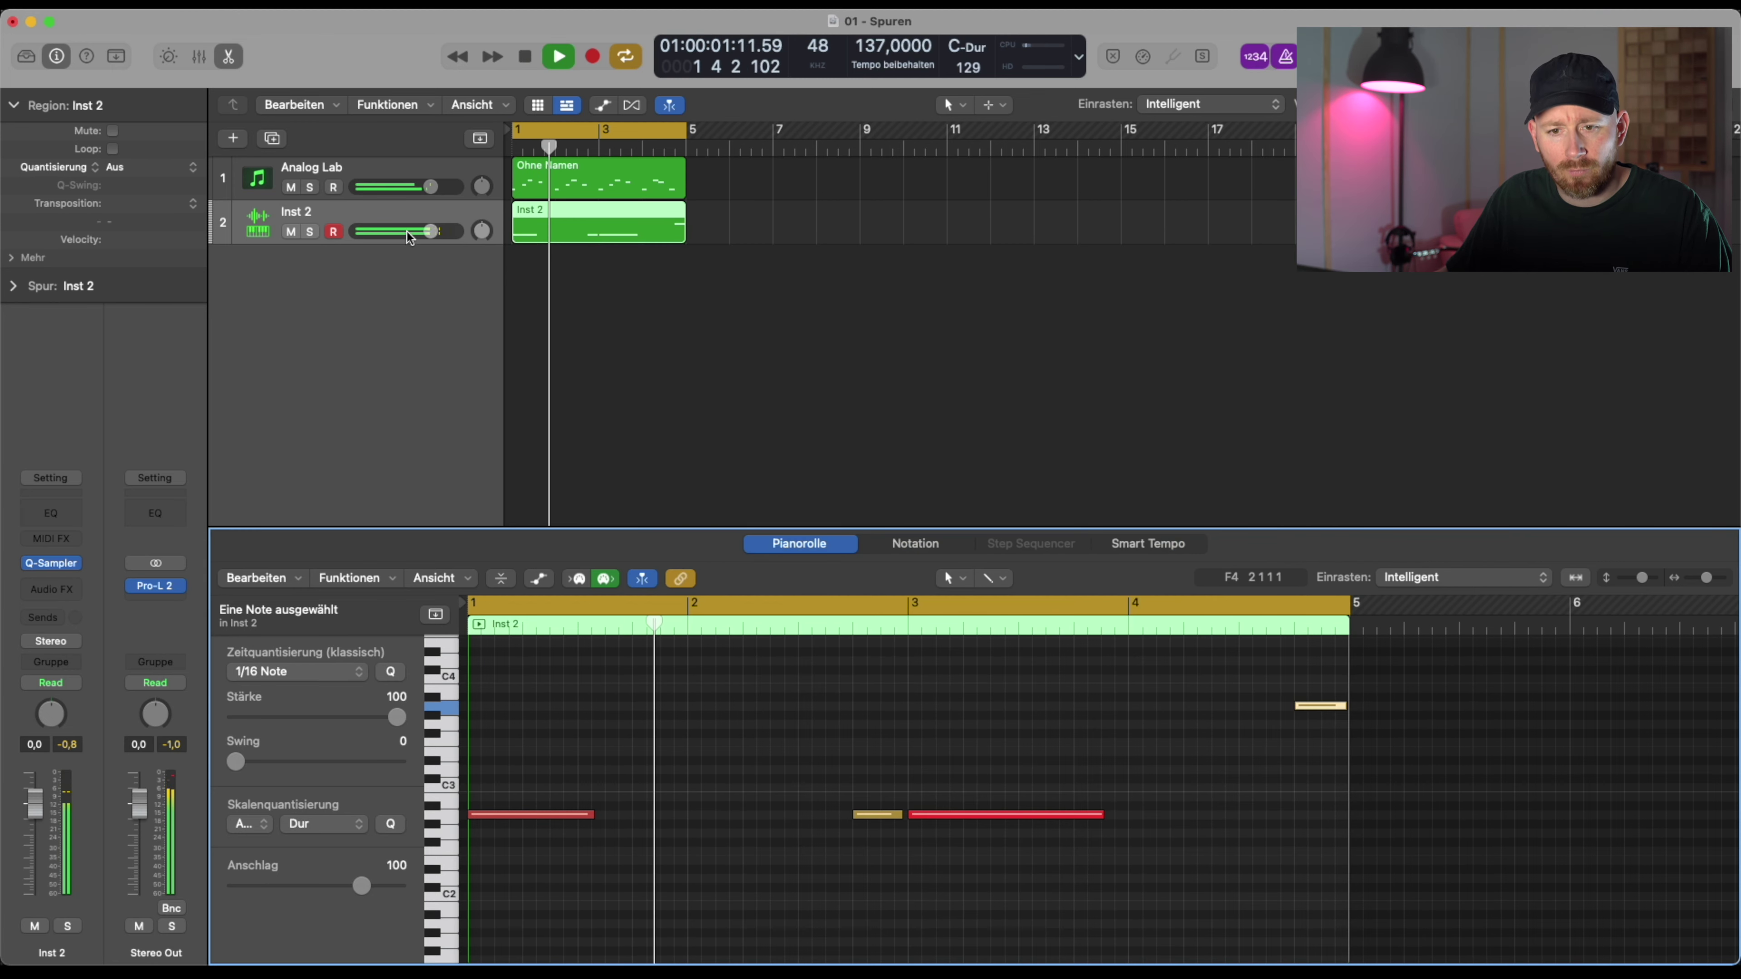
Rename the bass track as 808 and stop playback
double_click(355, 210)
text(808)
key(Return)
key(space)
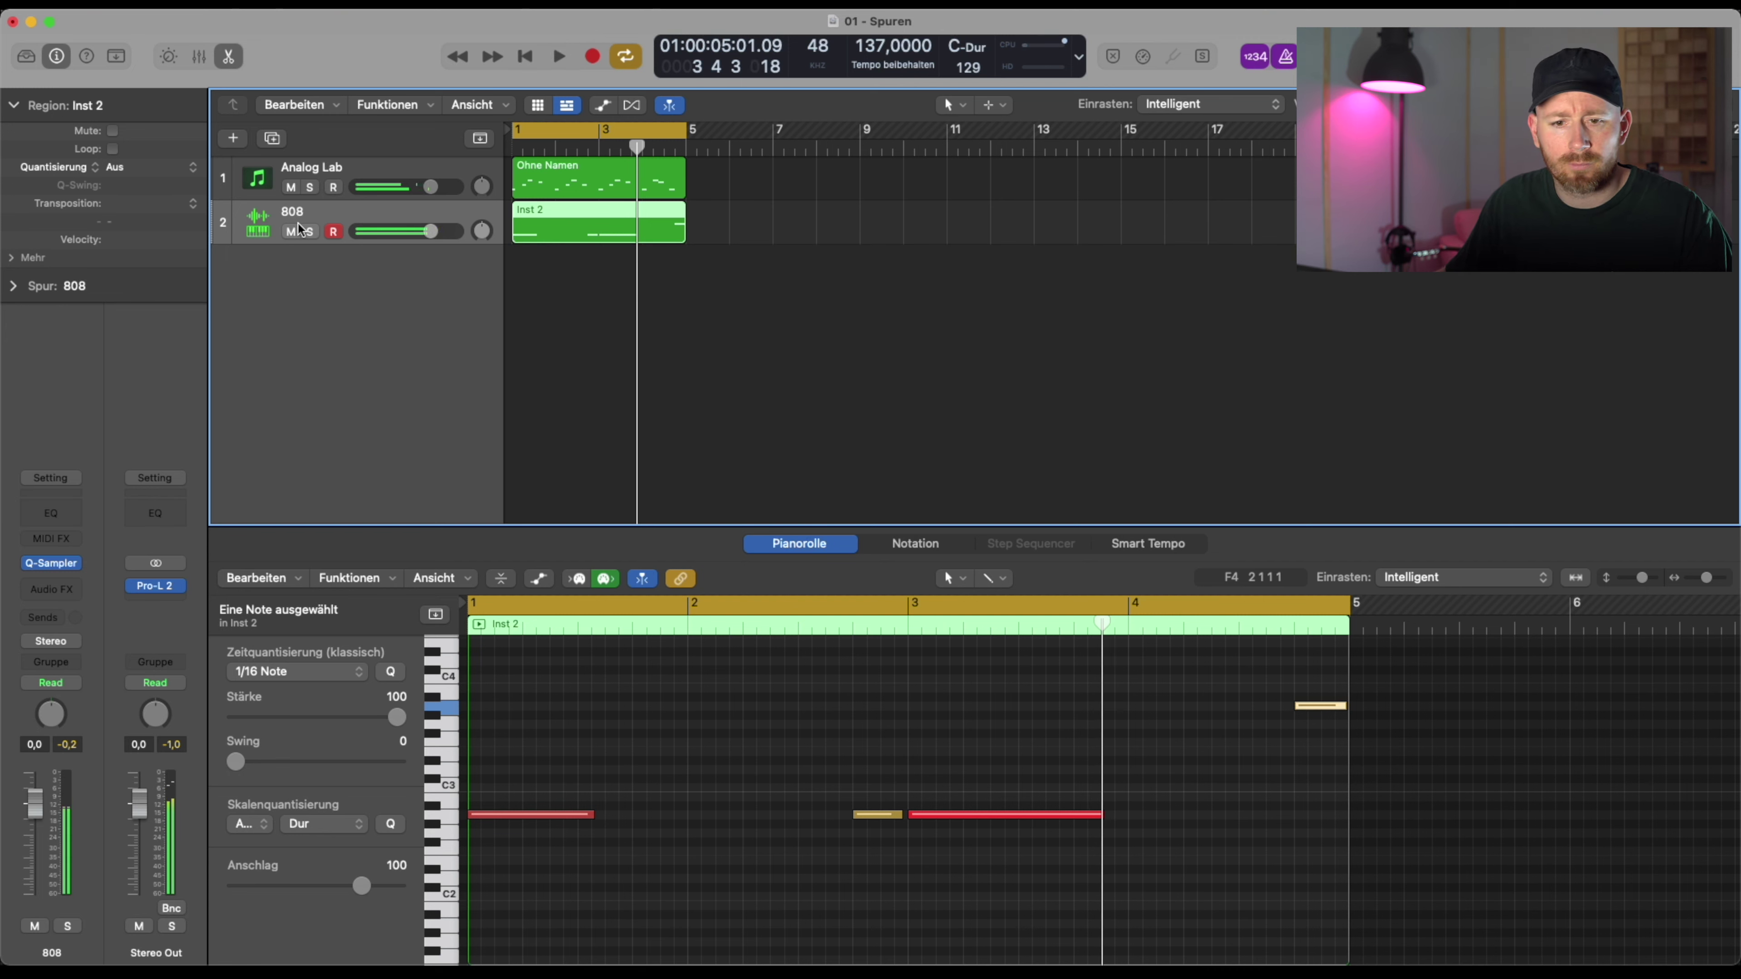
Add a third instrument track with an empty Quick Sampler and open the sampler's audio file chooser
right_click(363, 281)
click(490, 314)
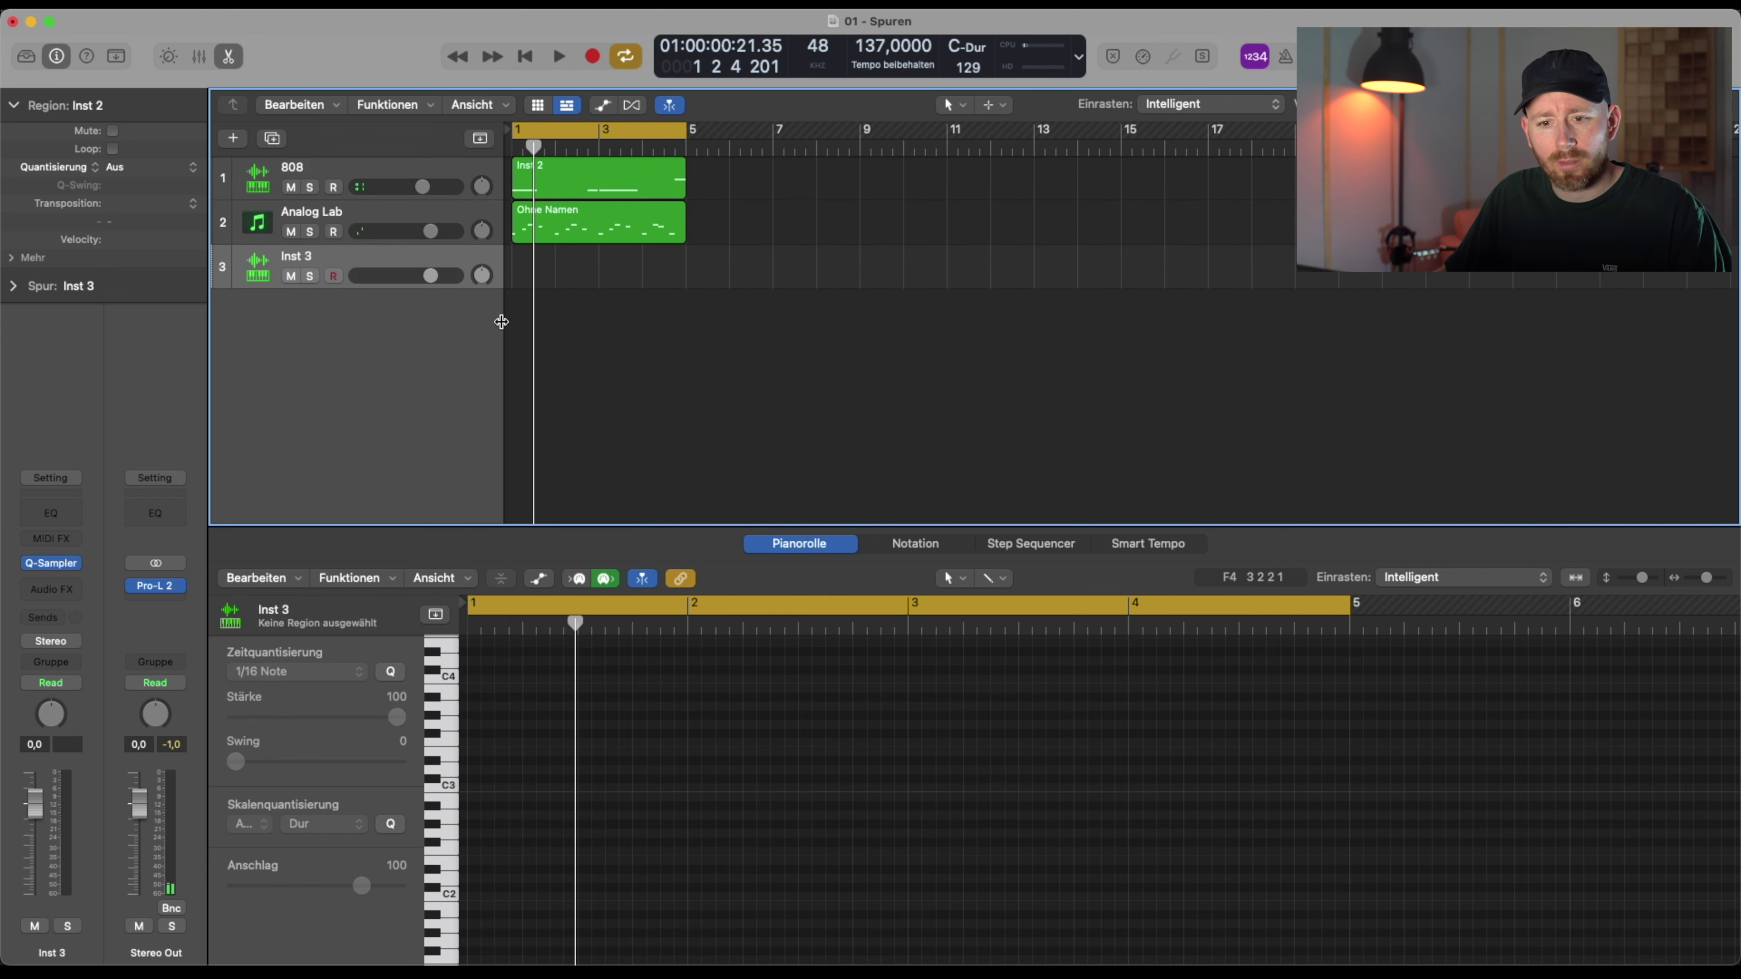
click(55, 563)
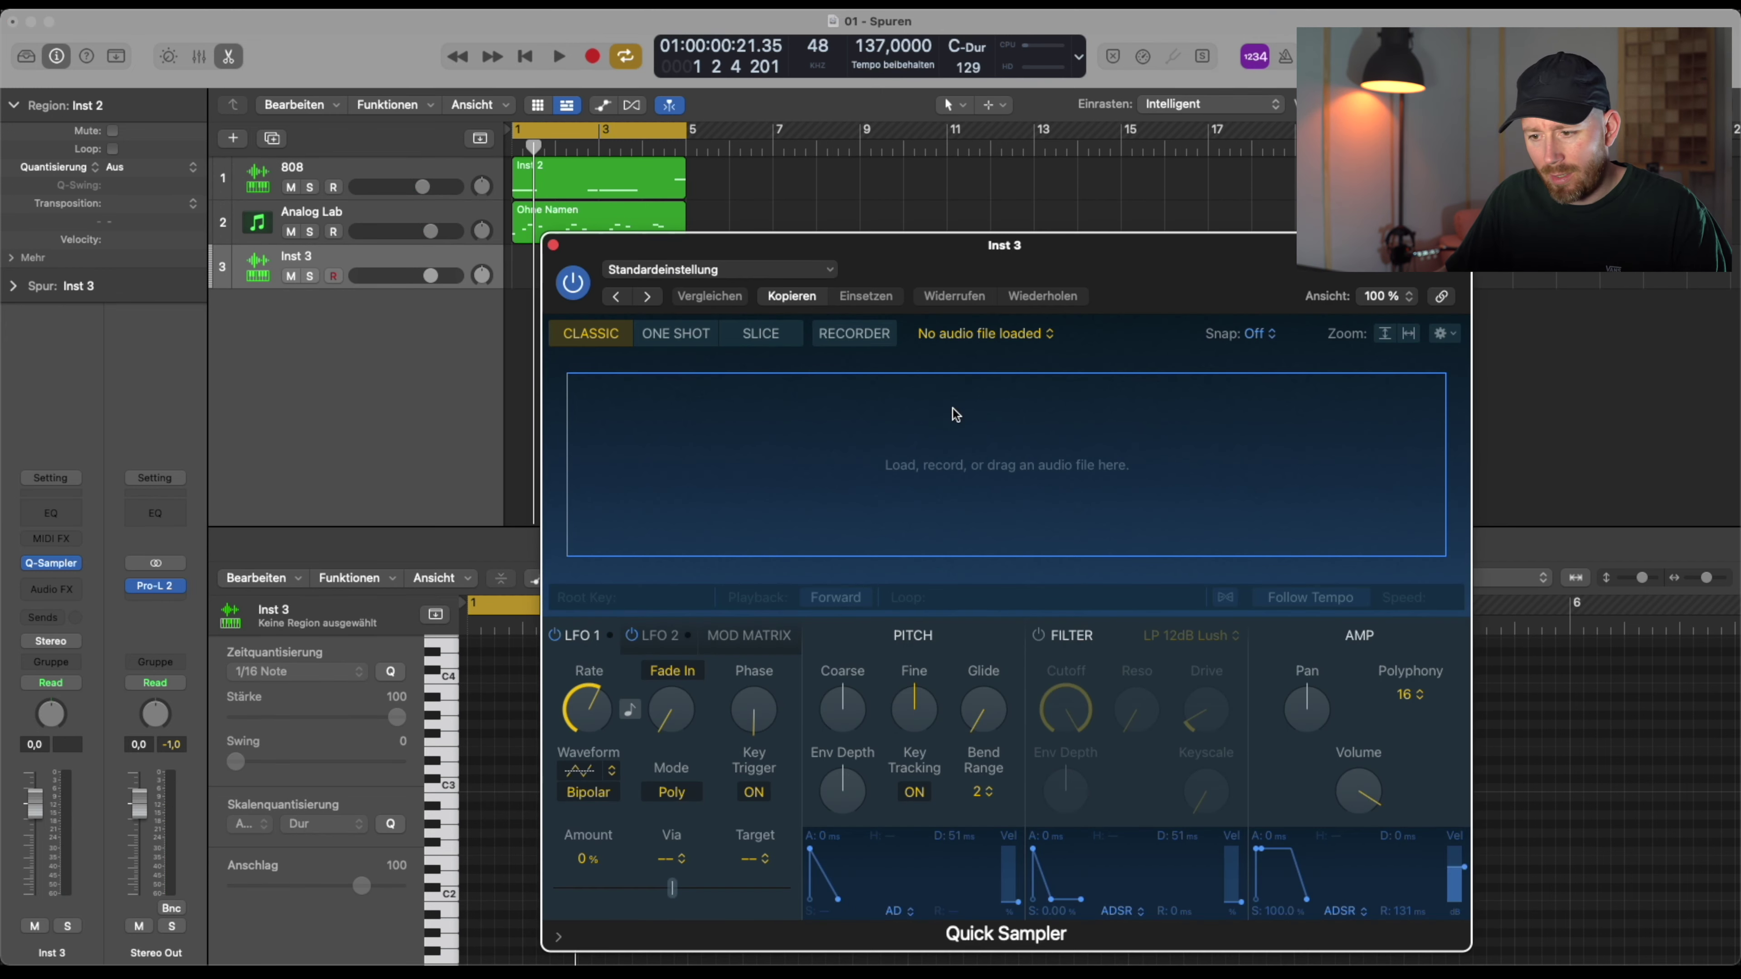
click(953, 408)
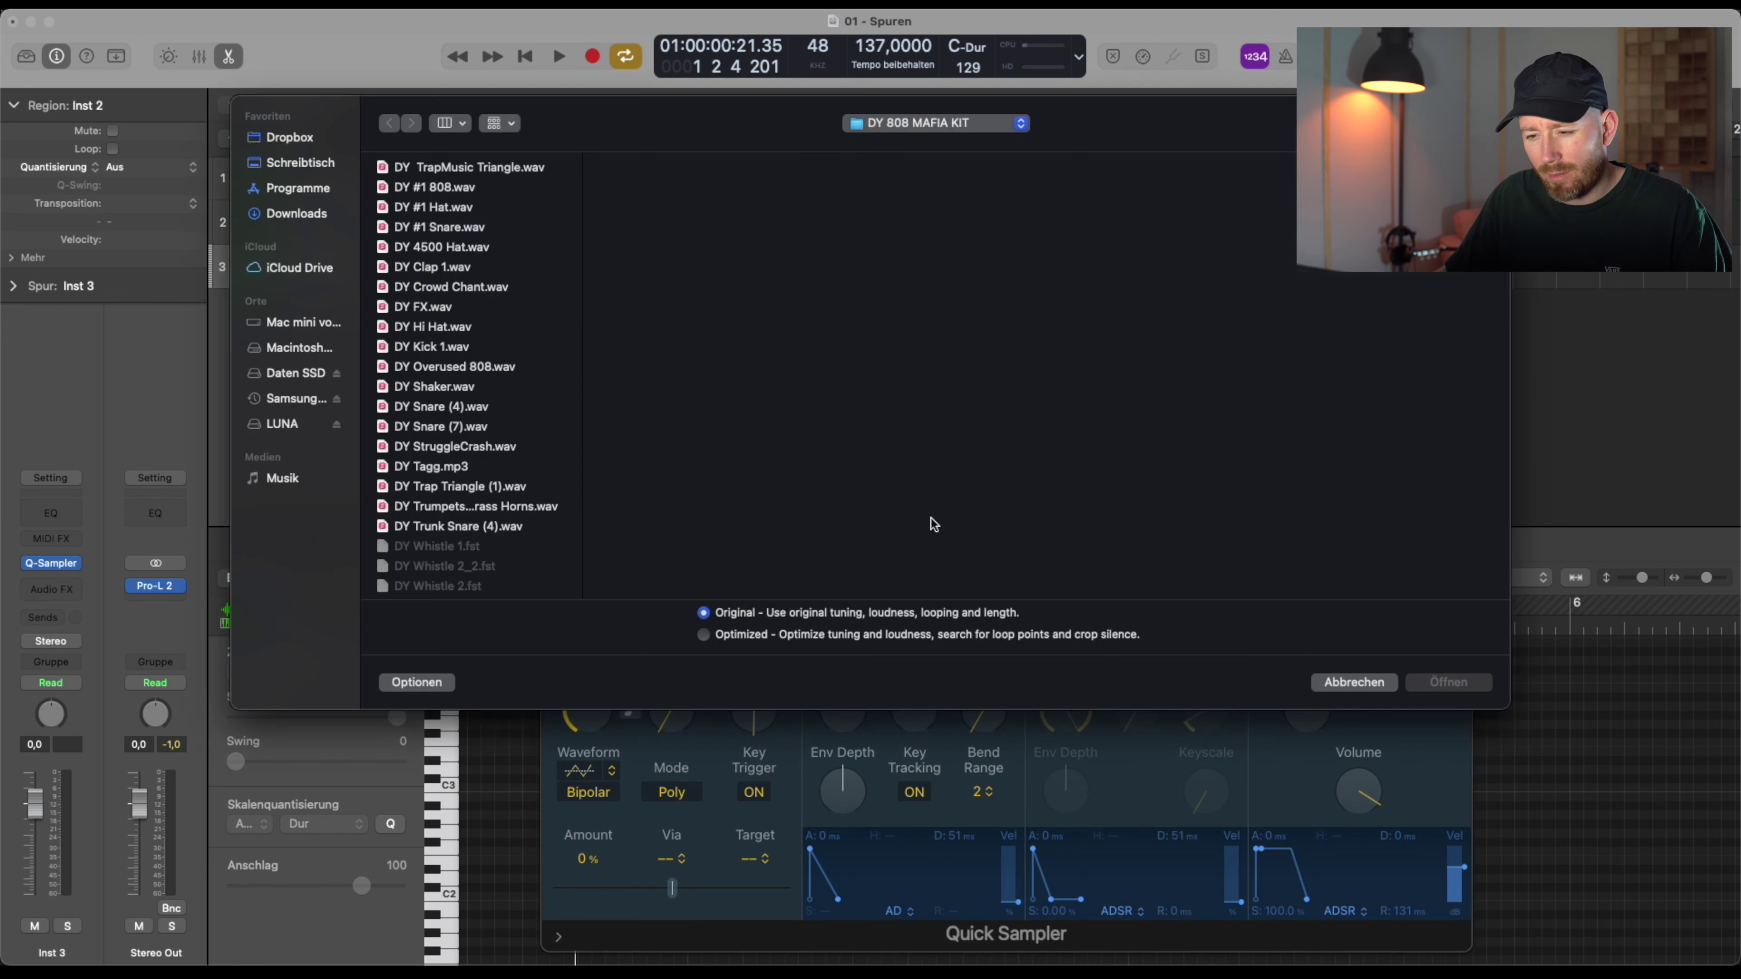
Audition the hi-hat samples in the Hats folder of JUGG DRUM KIT
click(984, 118)
click(919, 150)
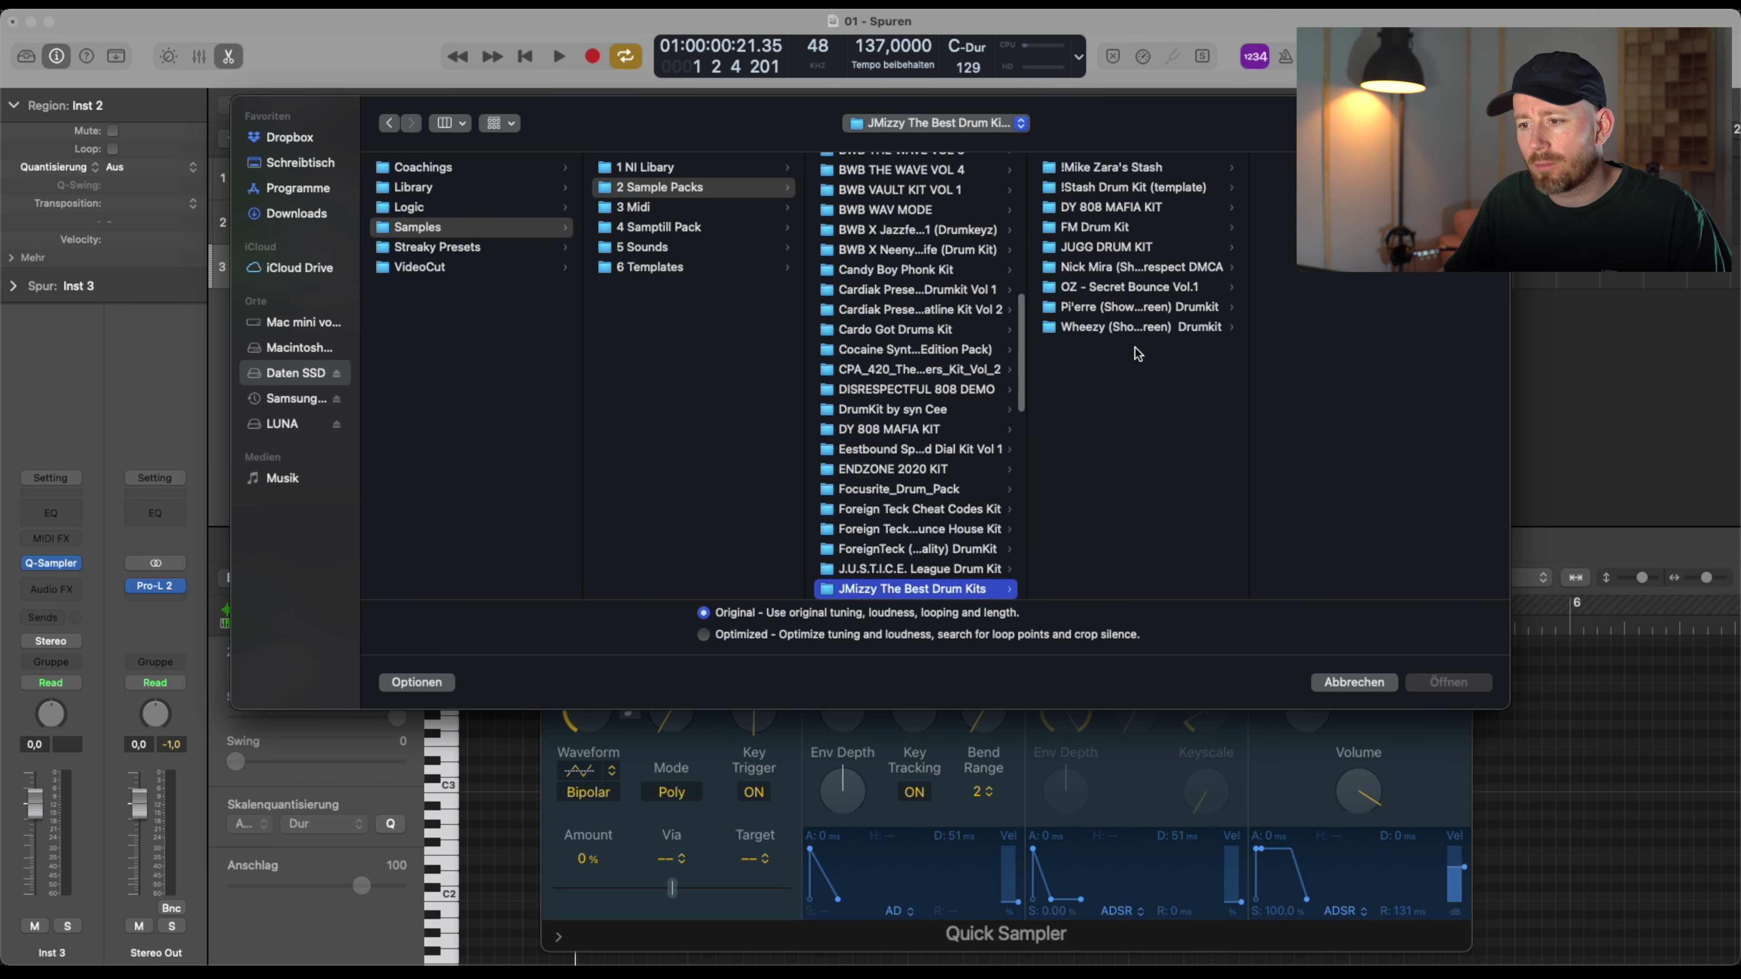
click(1115, 250)
click(1290, 247)
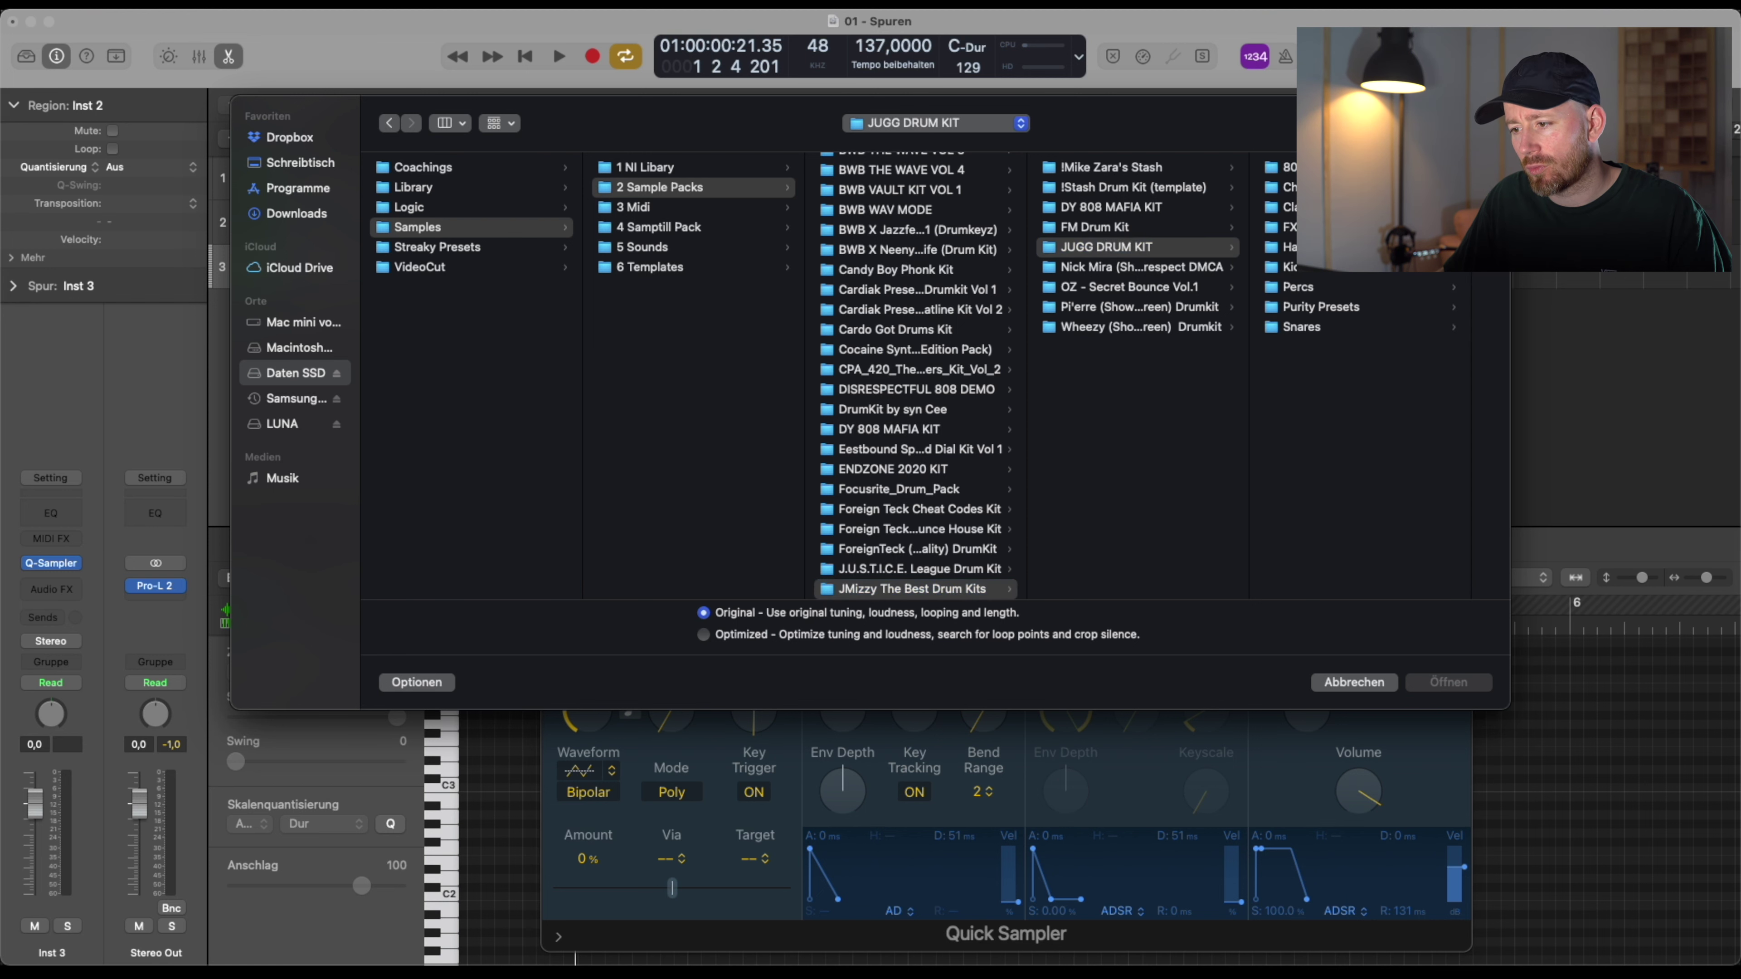
key(Right)
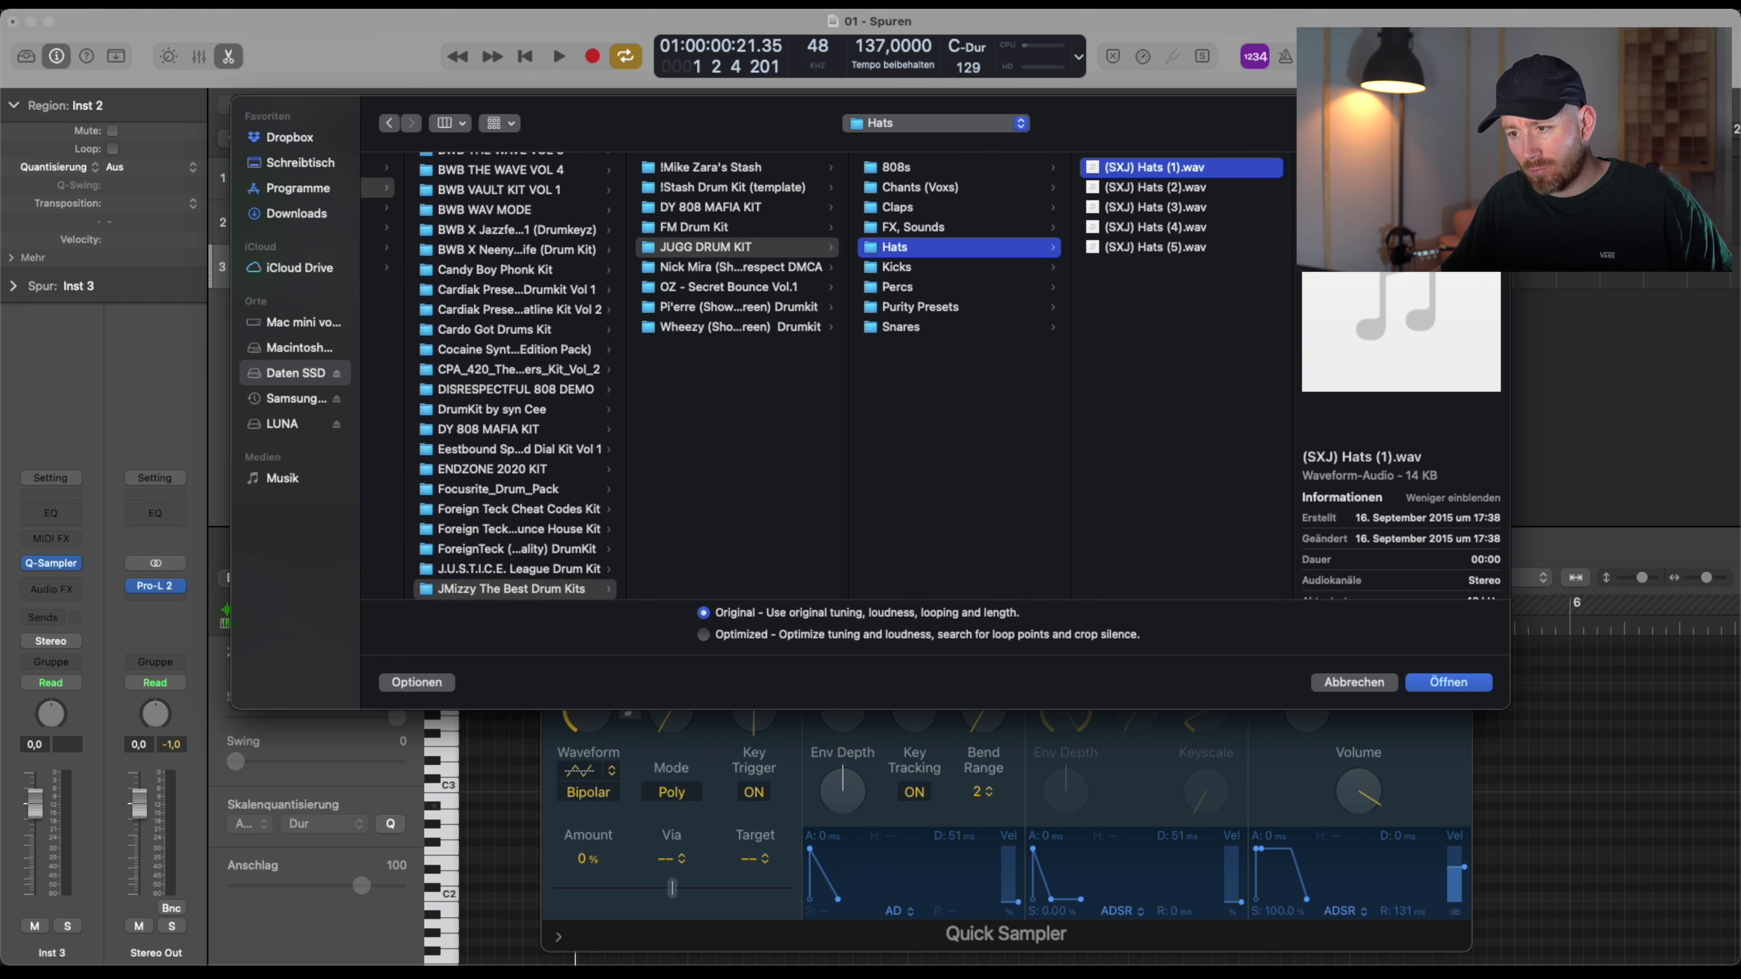
click(1193, 195)
click(1196, 233)
click(1194, 205)
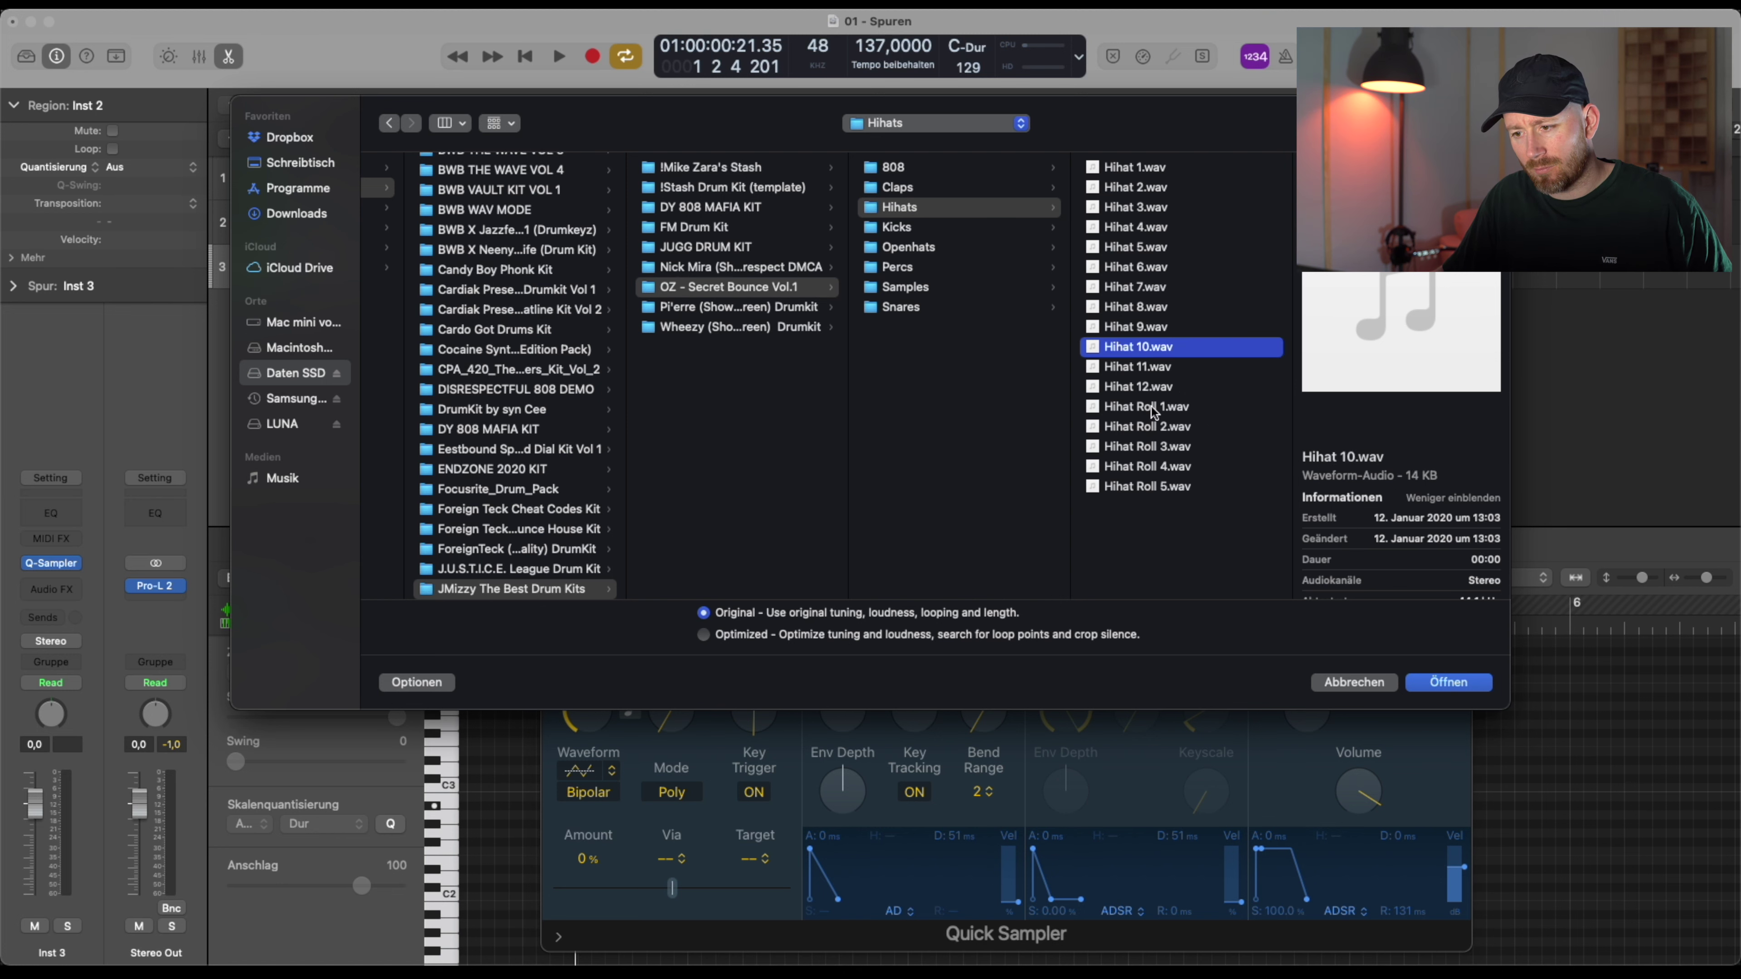
Audition the Wheezy drum kit's Closed Hats samples and load [PBS] TM88 Hat.wav into Quick Sampler
click(1153, 411)
click(1164, 450)
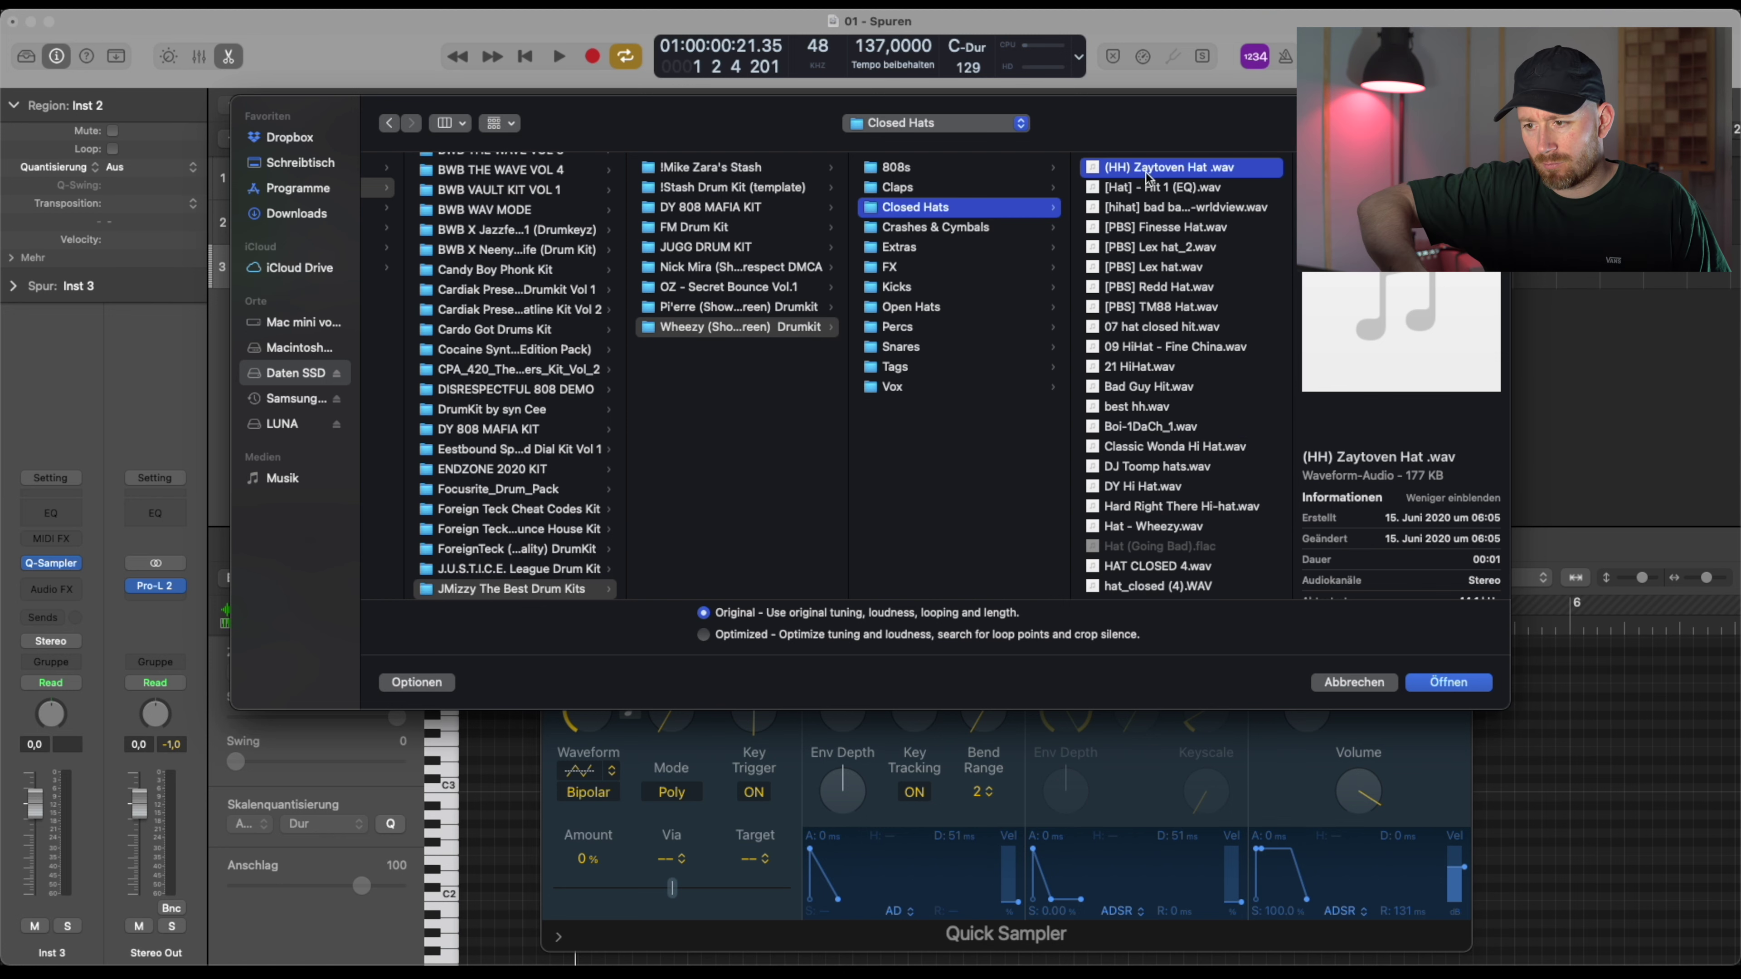
key(Down)
key(Down)
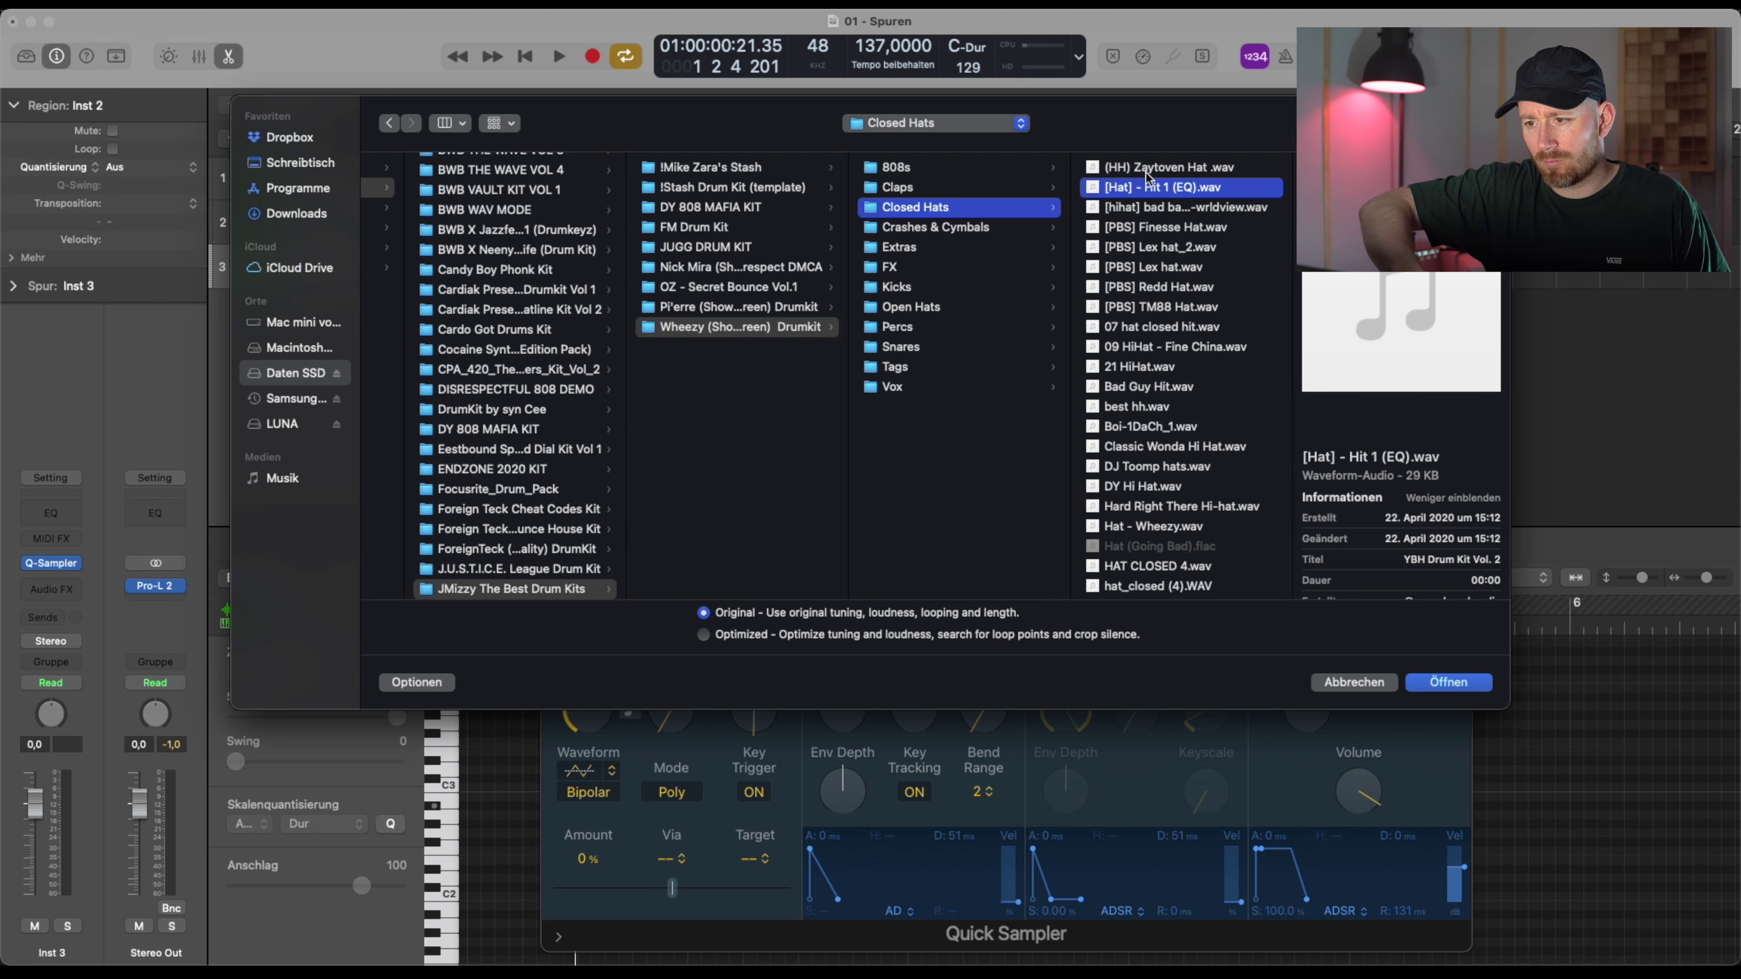
key(Down)
key(Down)
key(Down)
key(Down)
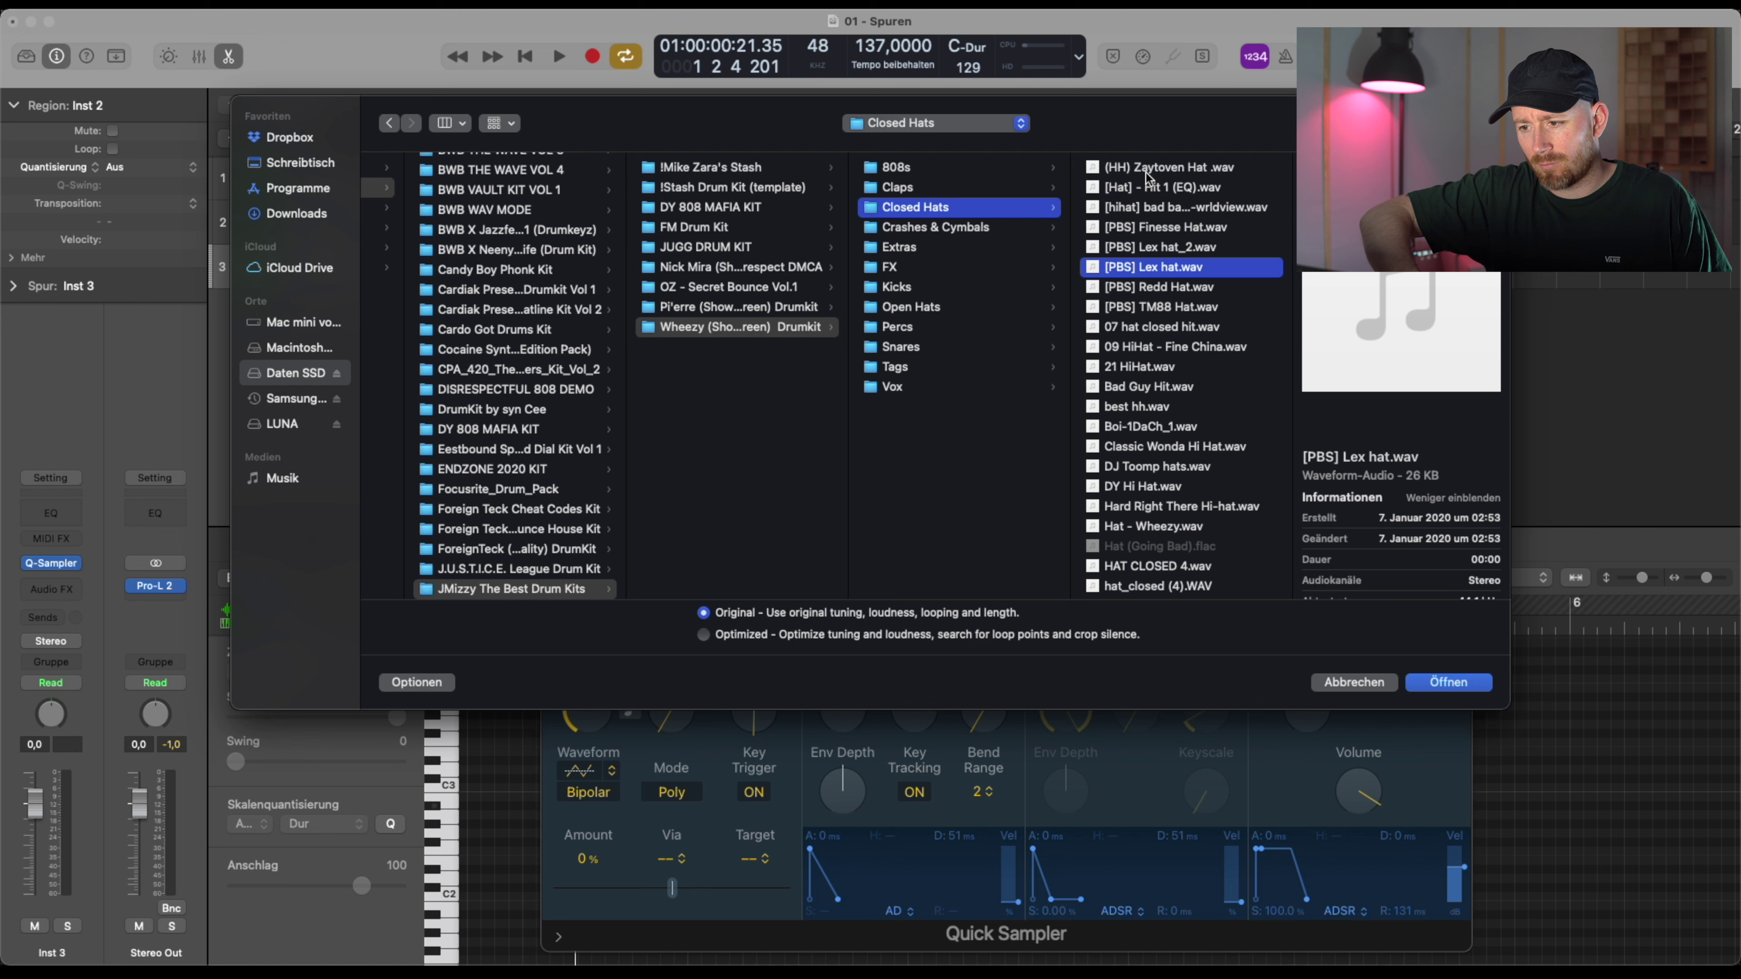
key(Down)
key(Down)
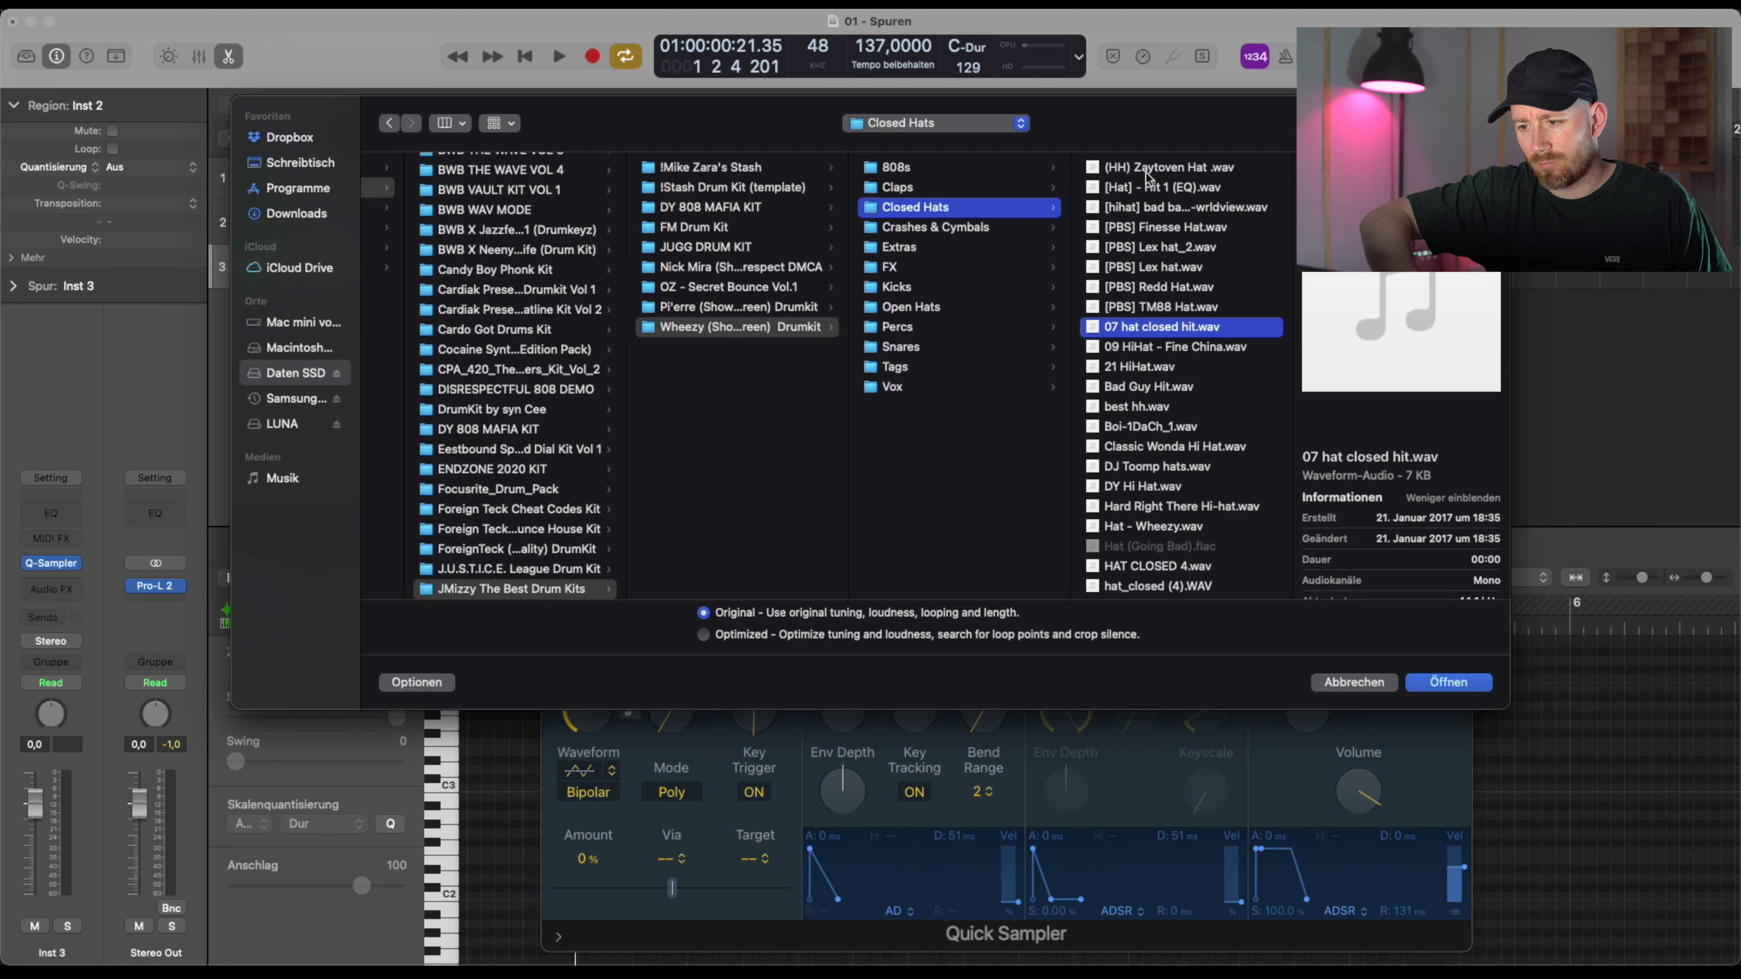
key(Up)
key(Return)
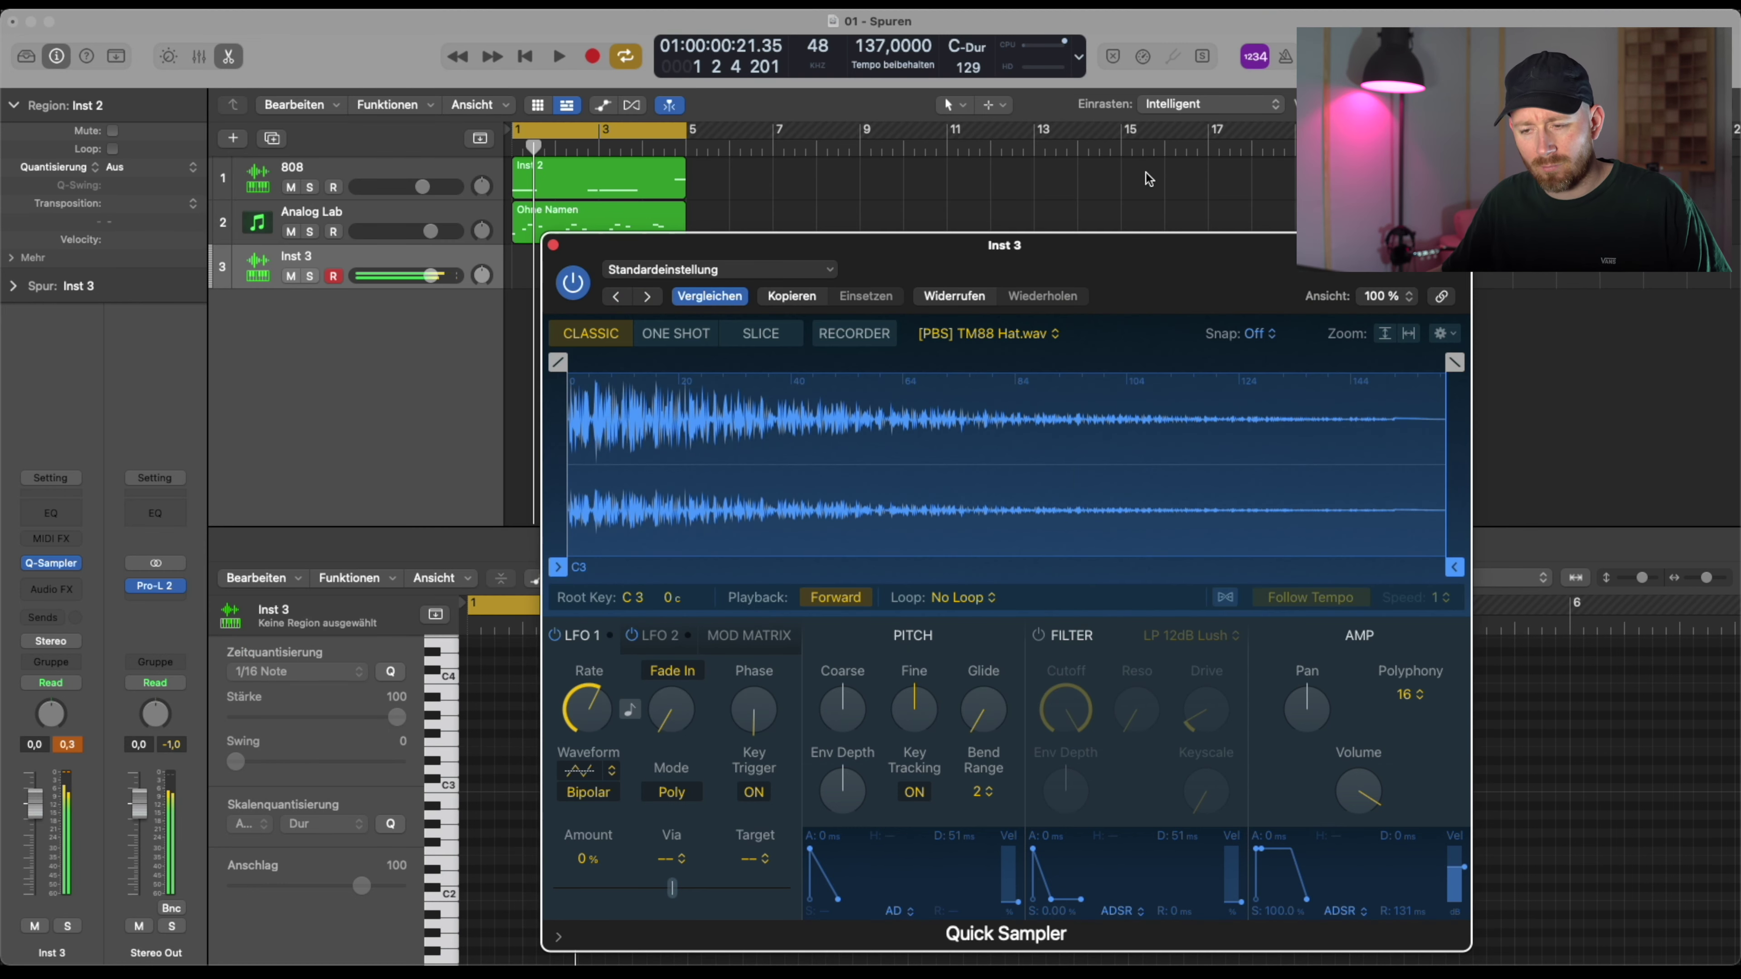
Record a four-bar hi-hat pattern on the Inst 3 track and quantize its notes to 1/16
click(553, 245)
key(r)
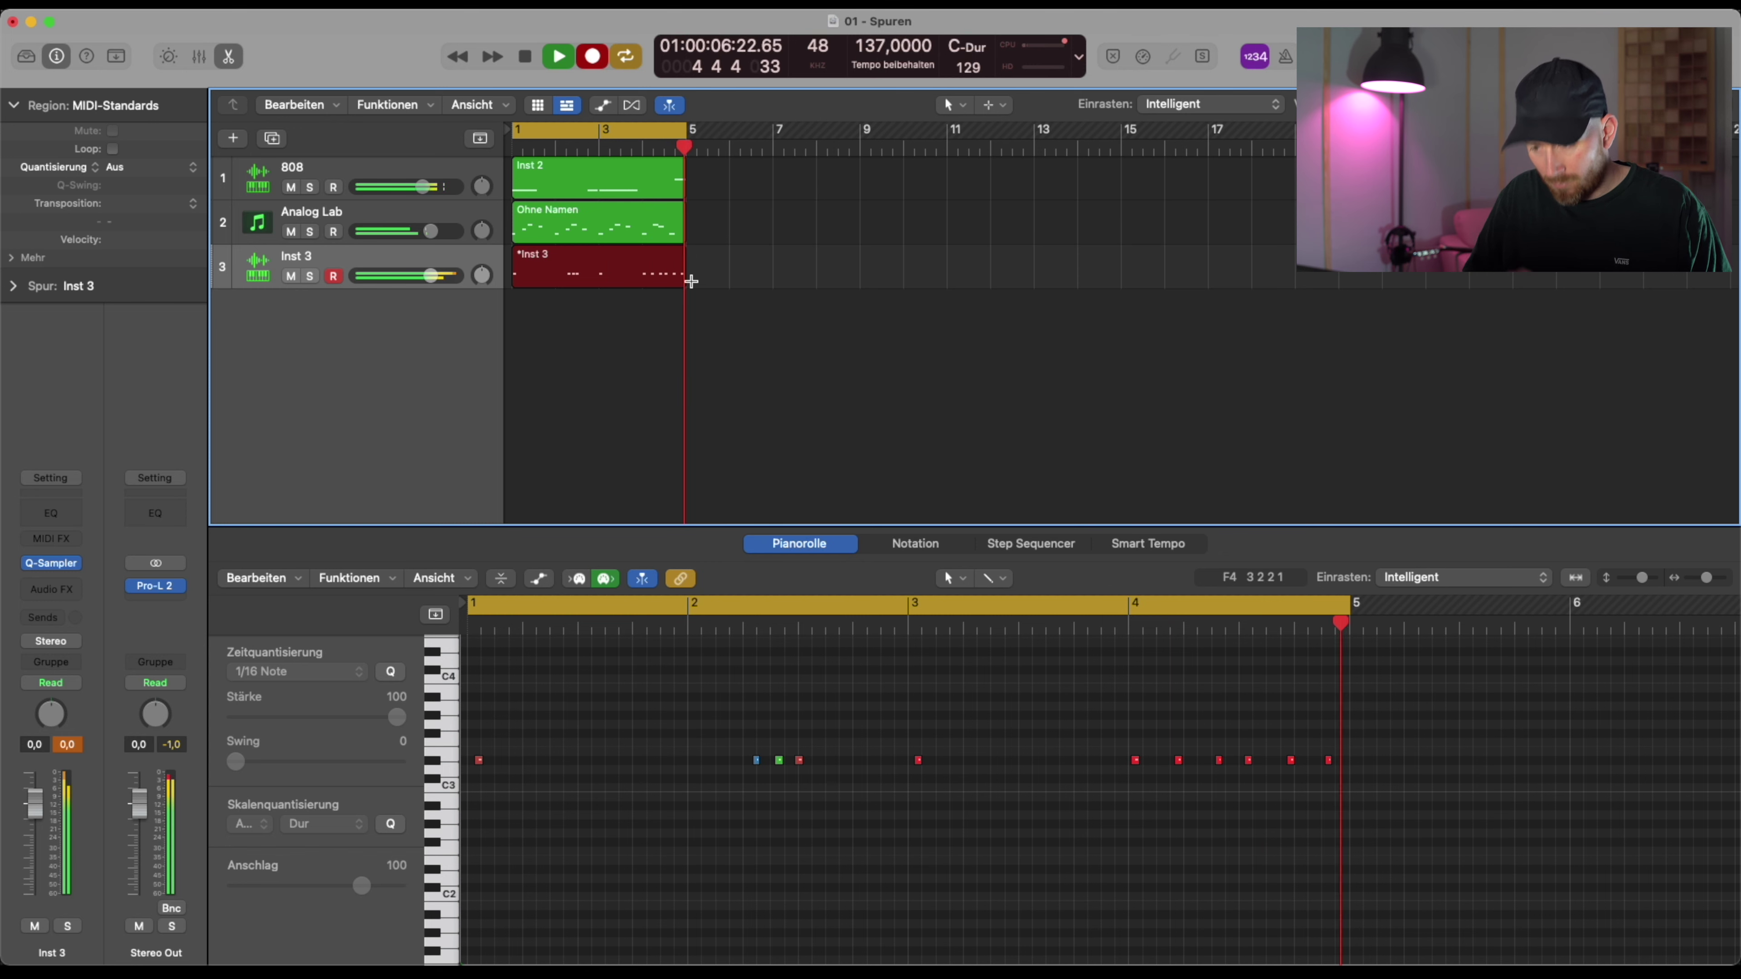
key(space)
drag(1395, 699, 485, 816)
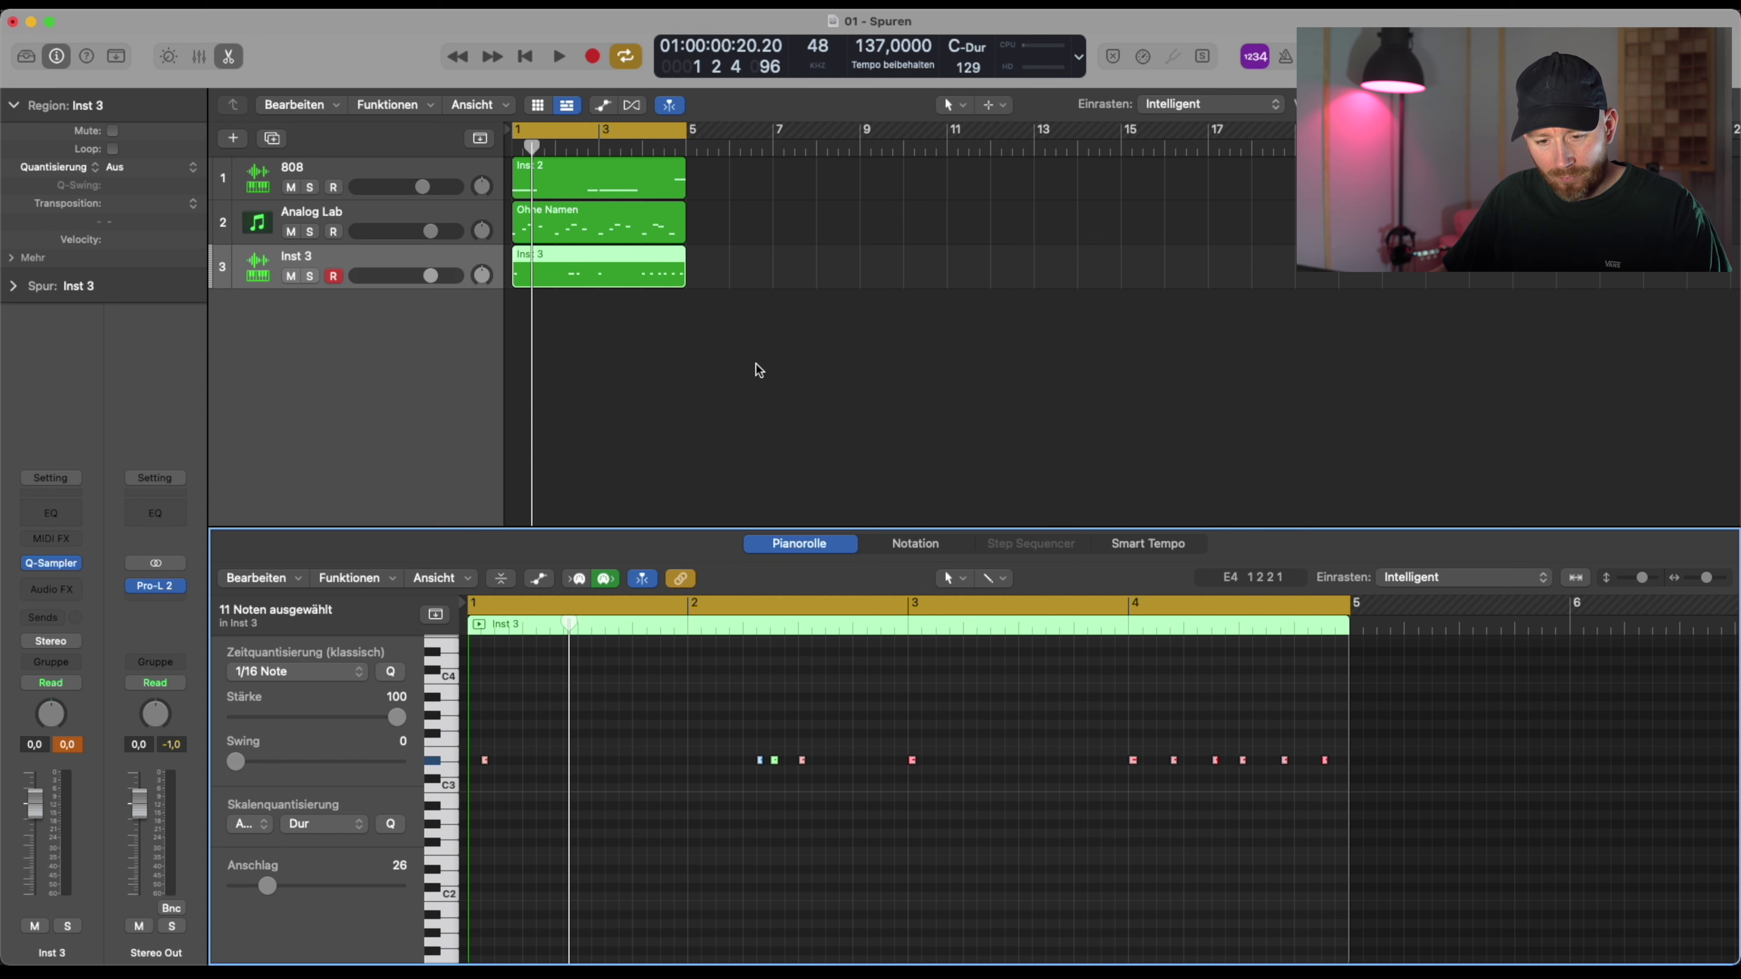
drag(1376, 720, 470, 760)
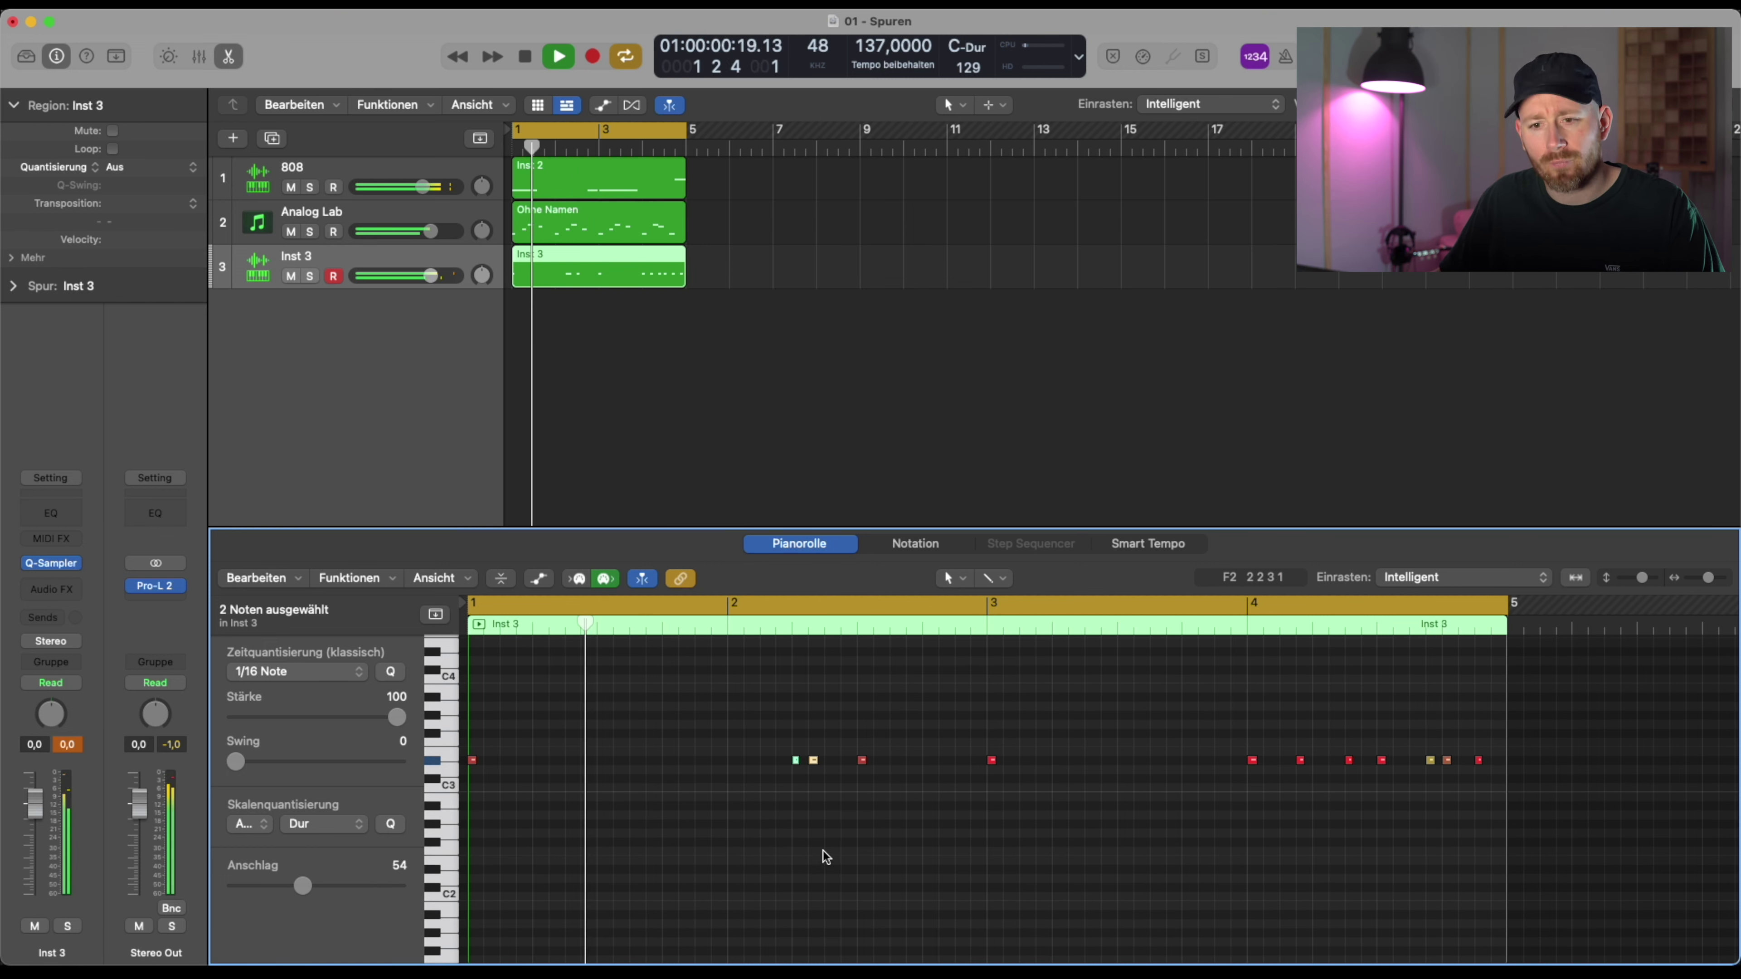
Stop playback, rename the hi-hat track as HH 1 and move it above the Analog Lab track
key(space)
double_click(327, 258)
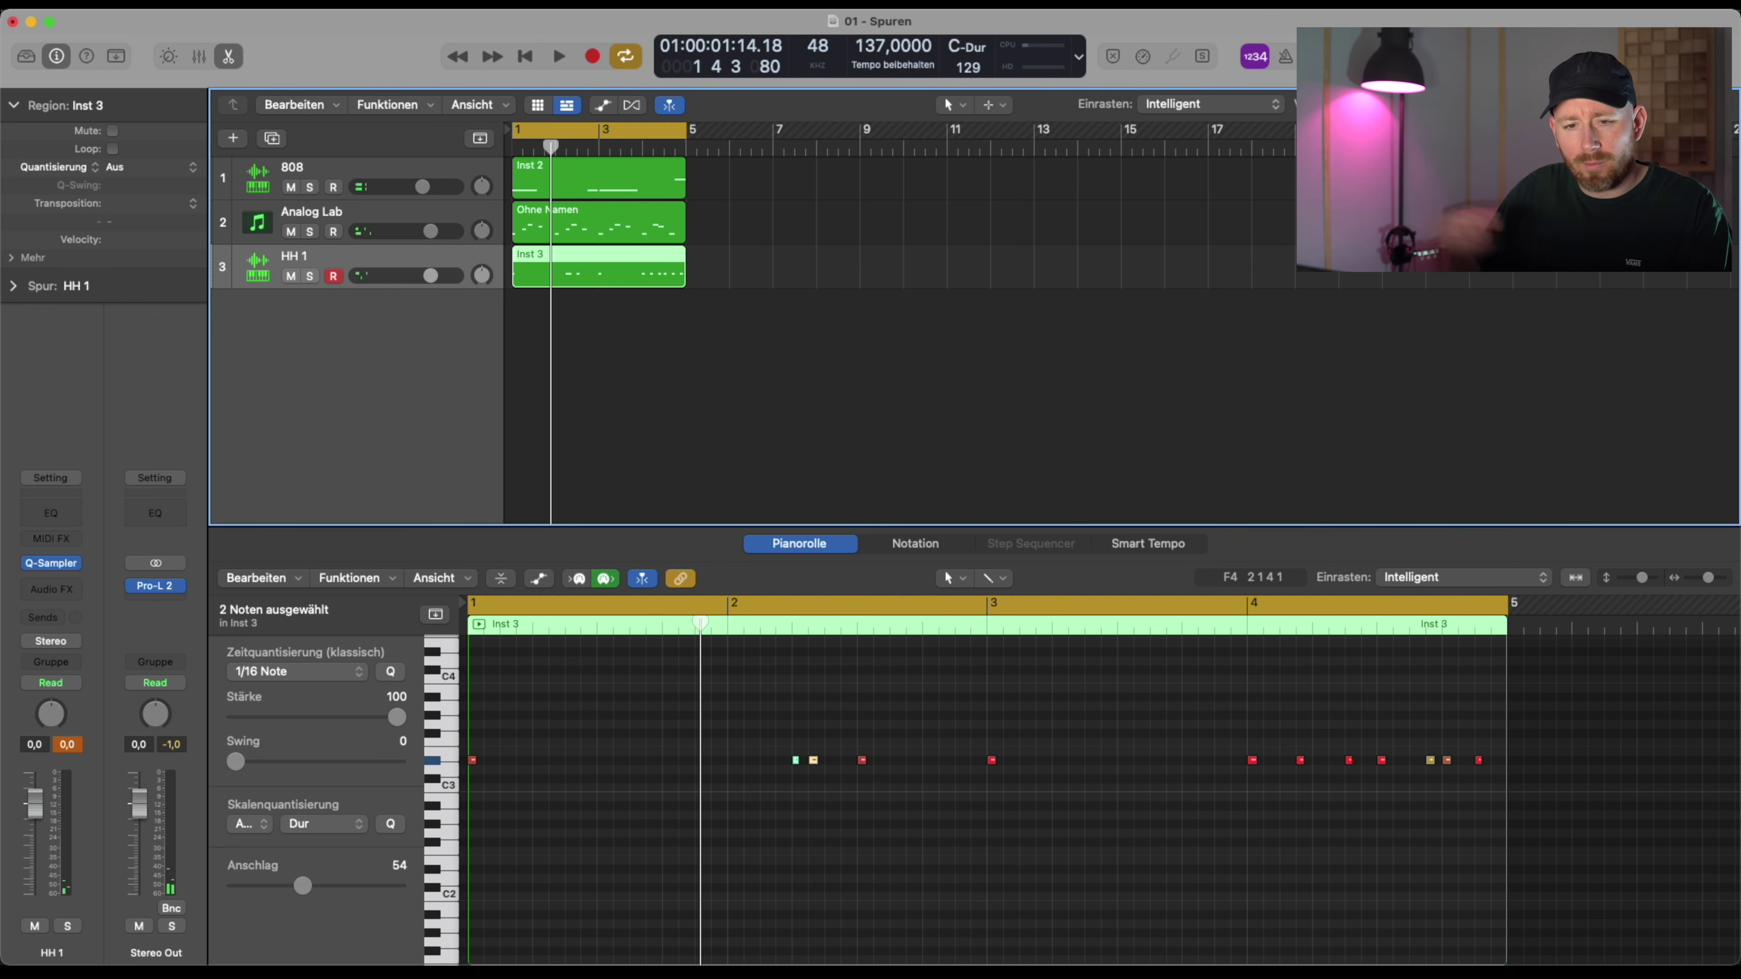
drag(312, 246, 309, 218)
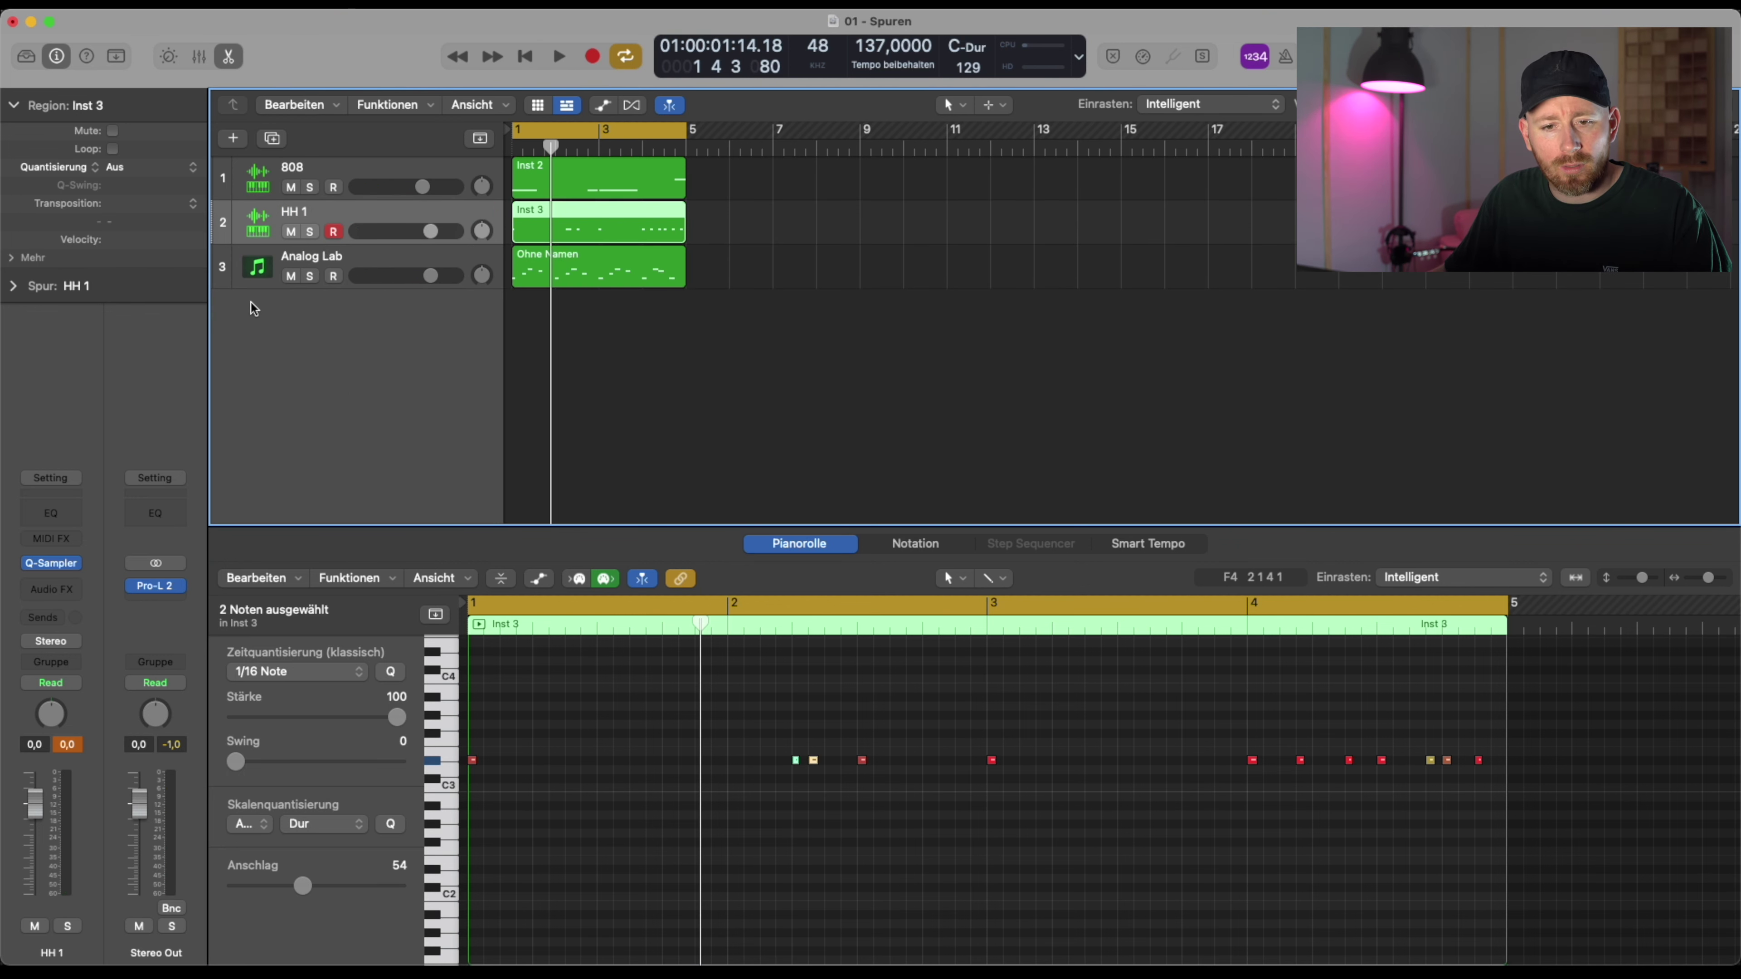
Add a software instrument track below Analog Lab and open its Quick Sampler's audio file chooser
right_click(263, 312)
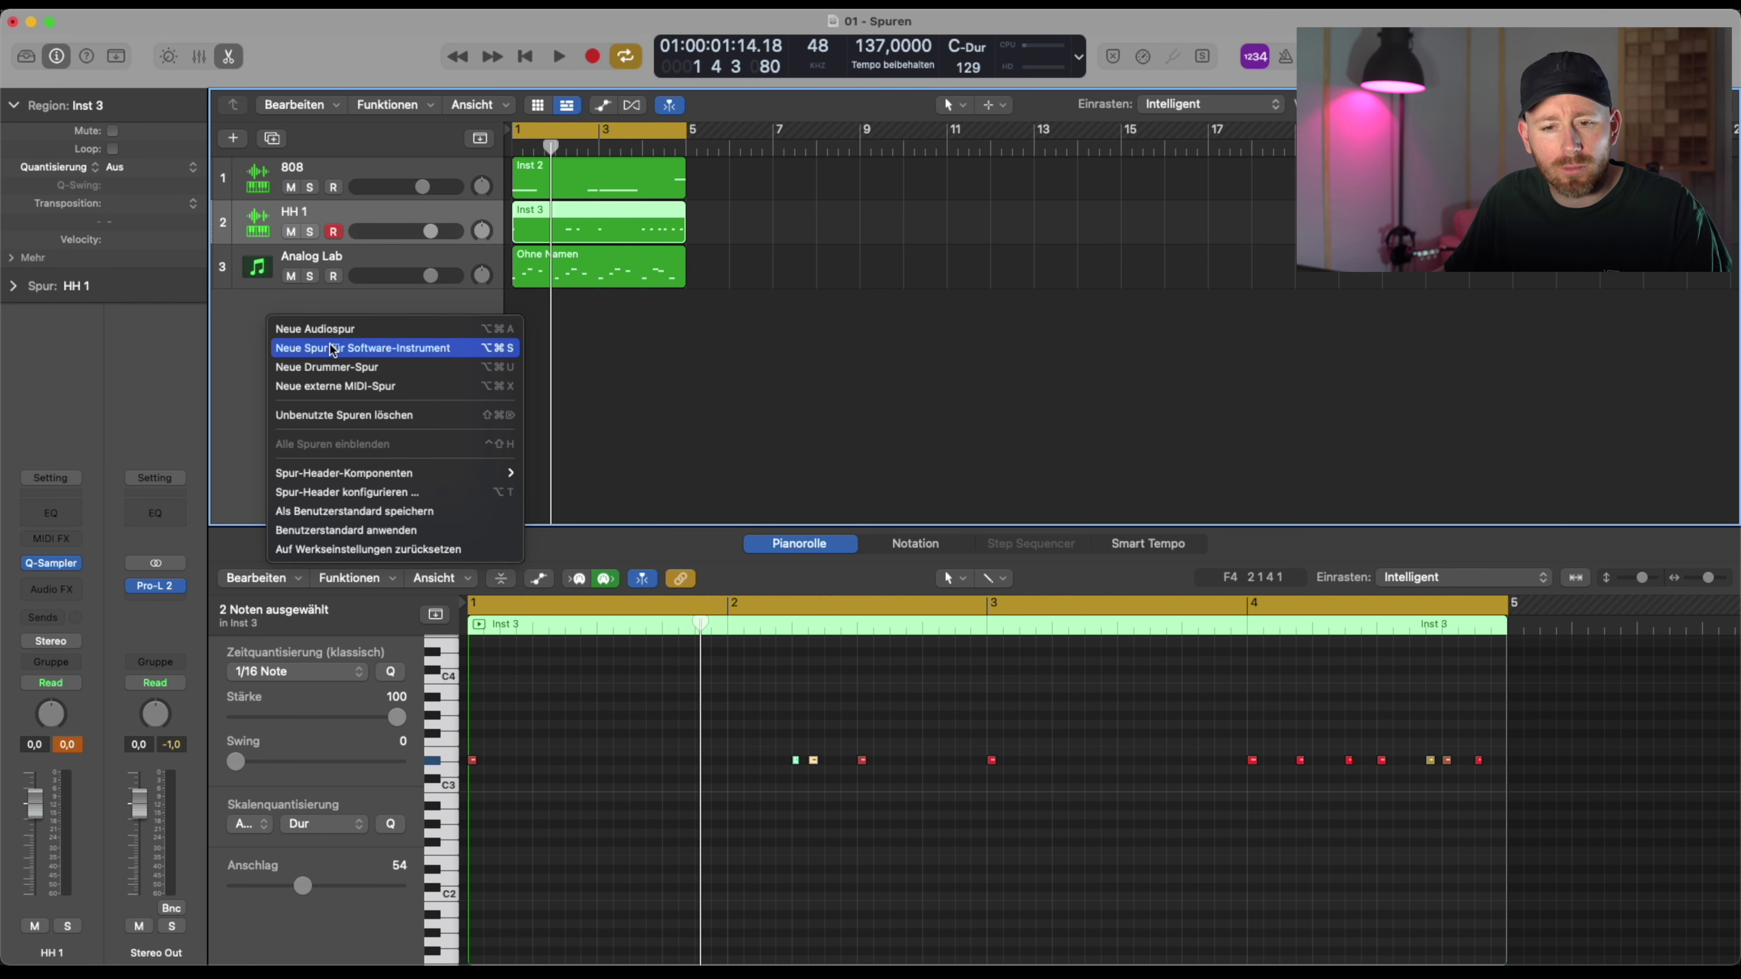
click(389, 348)
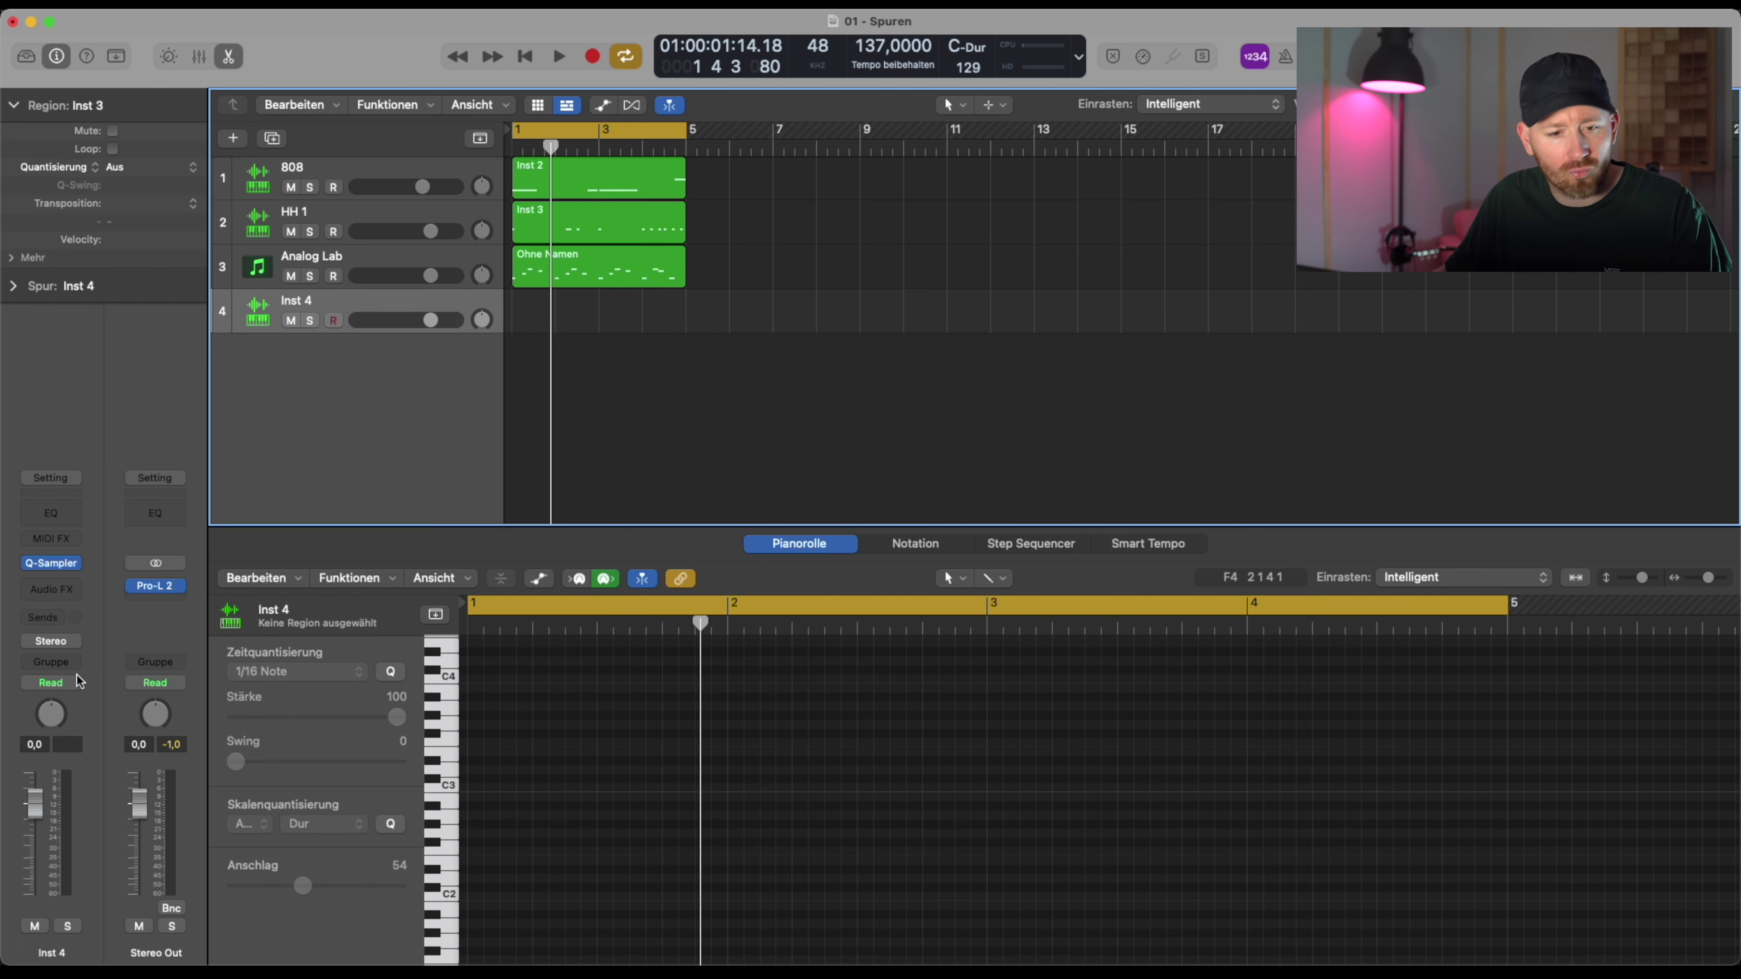
click(50, 563)
click(1121, 493)
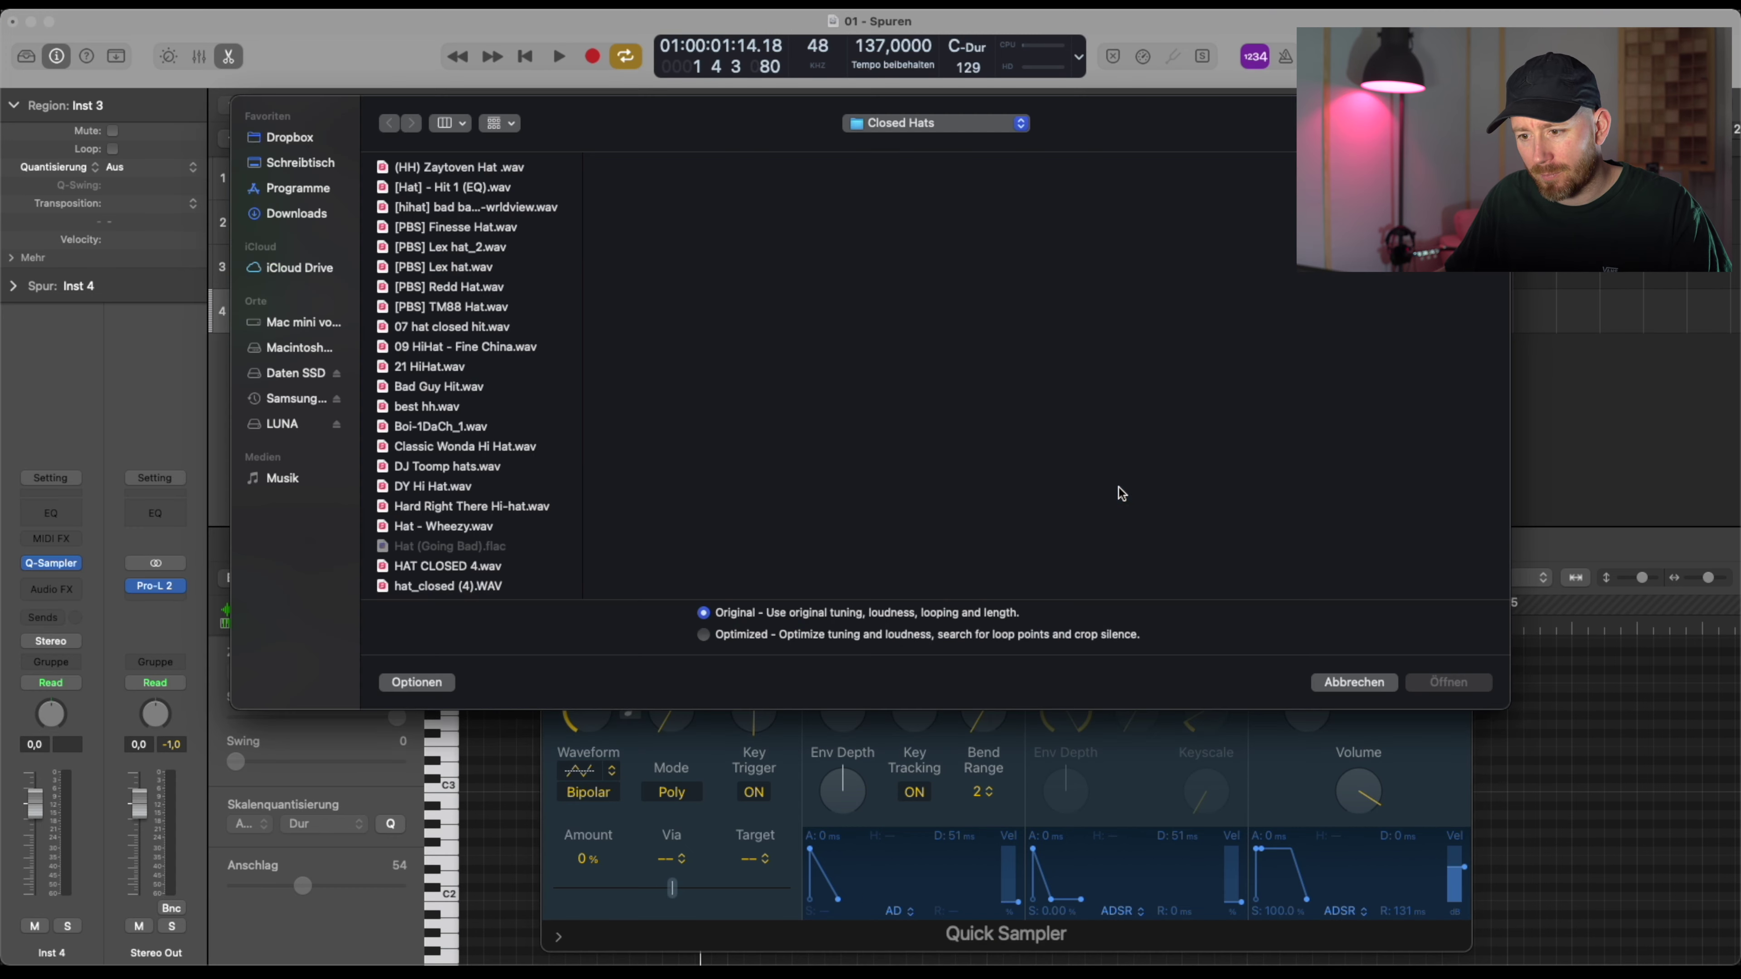
Audition several samples in the Closed Hats folder, load DY Hi Hat.wav into Quick Sampler and close the sampler
click(466, 327)
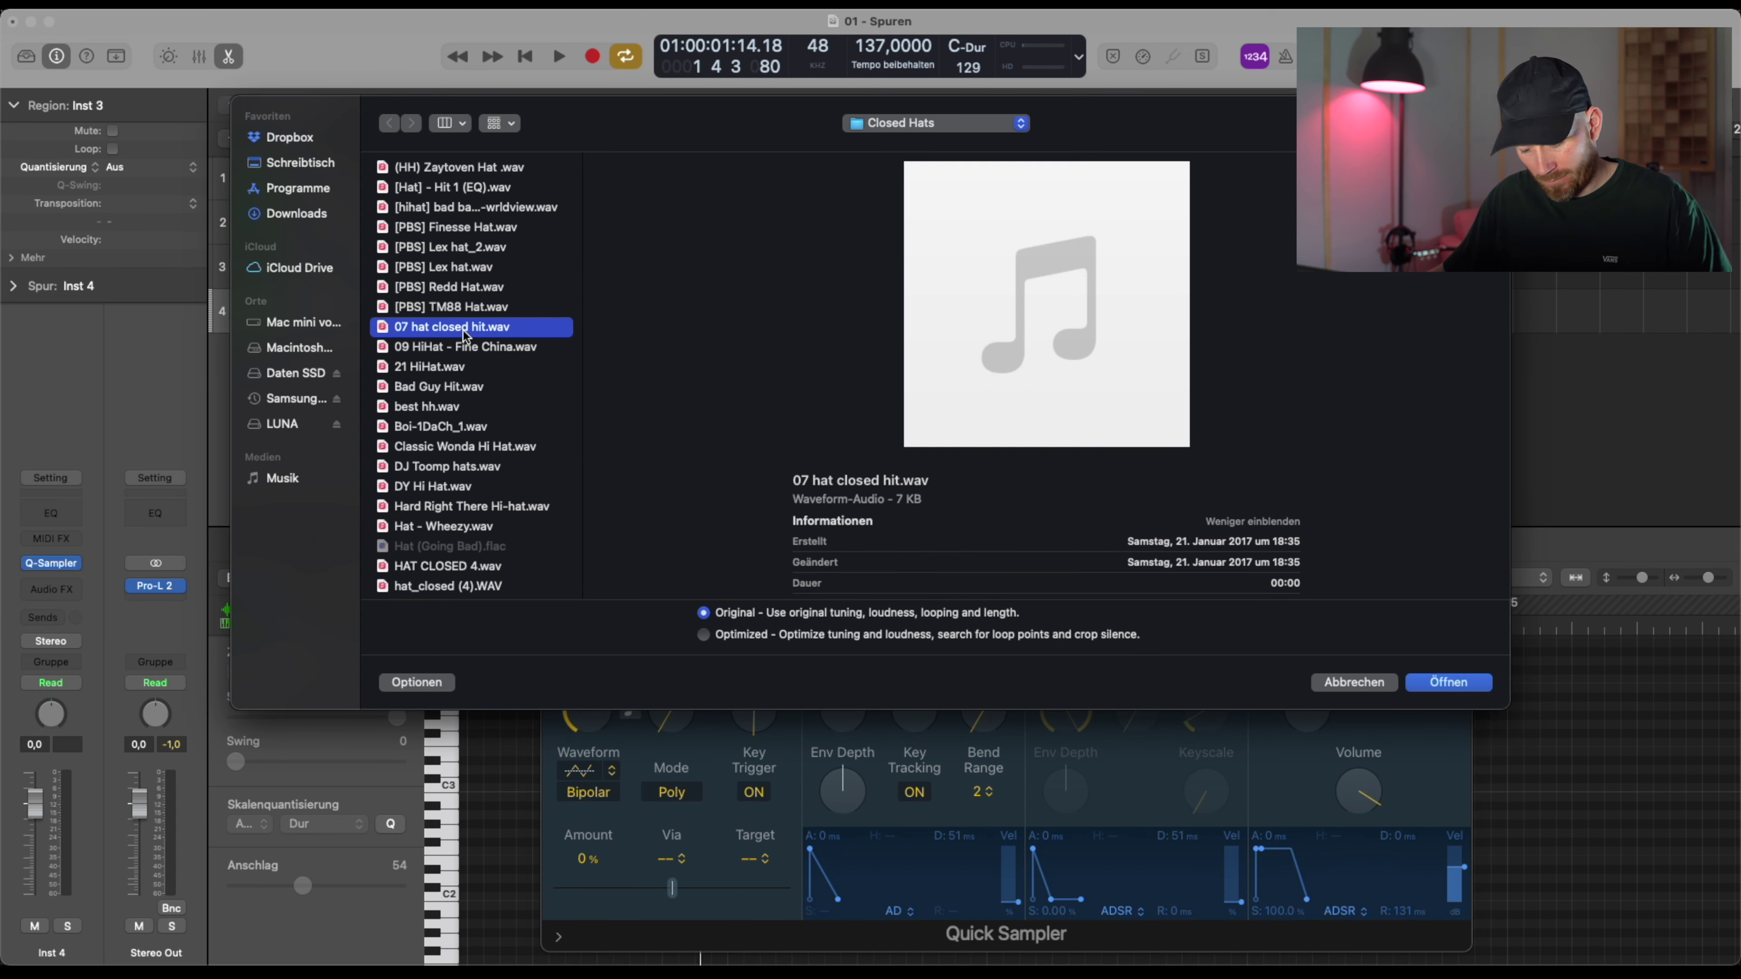
click(461, 384)
click(469, 369)
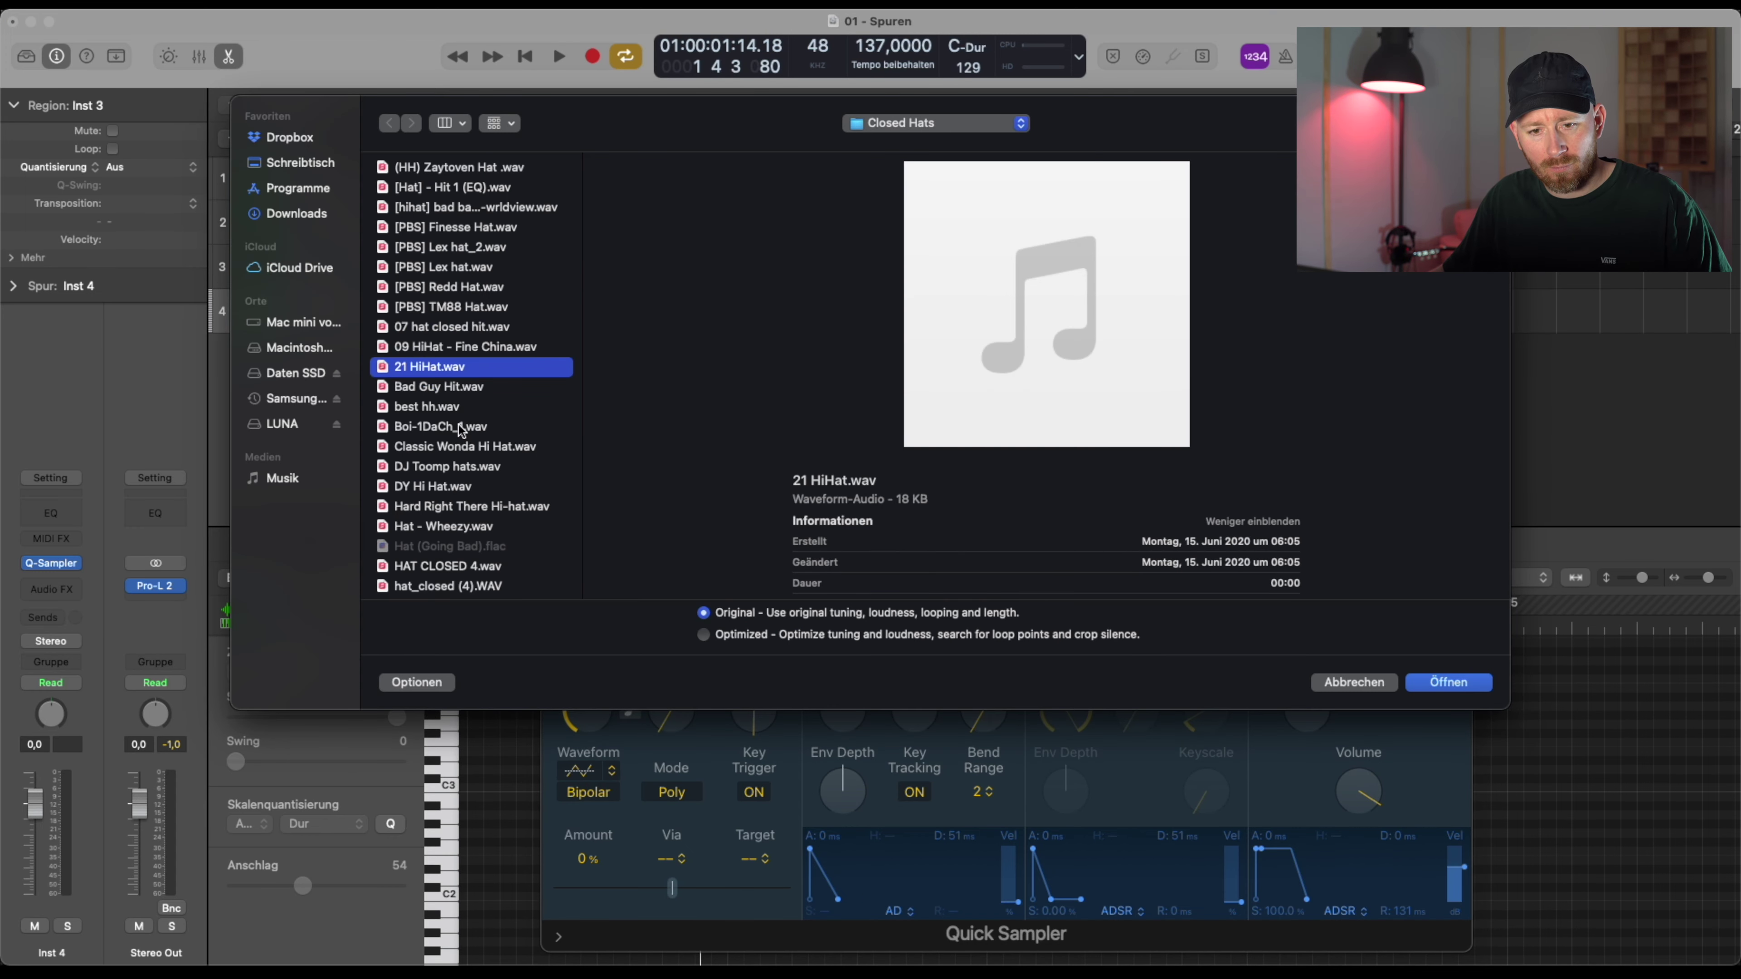
click(473, 426)
click(471, 449)
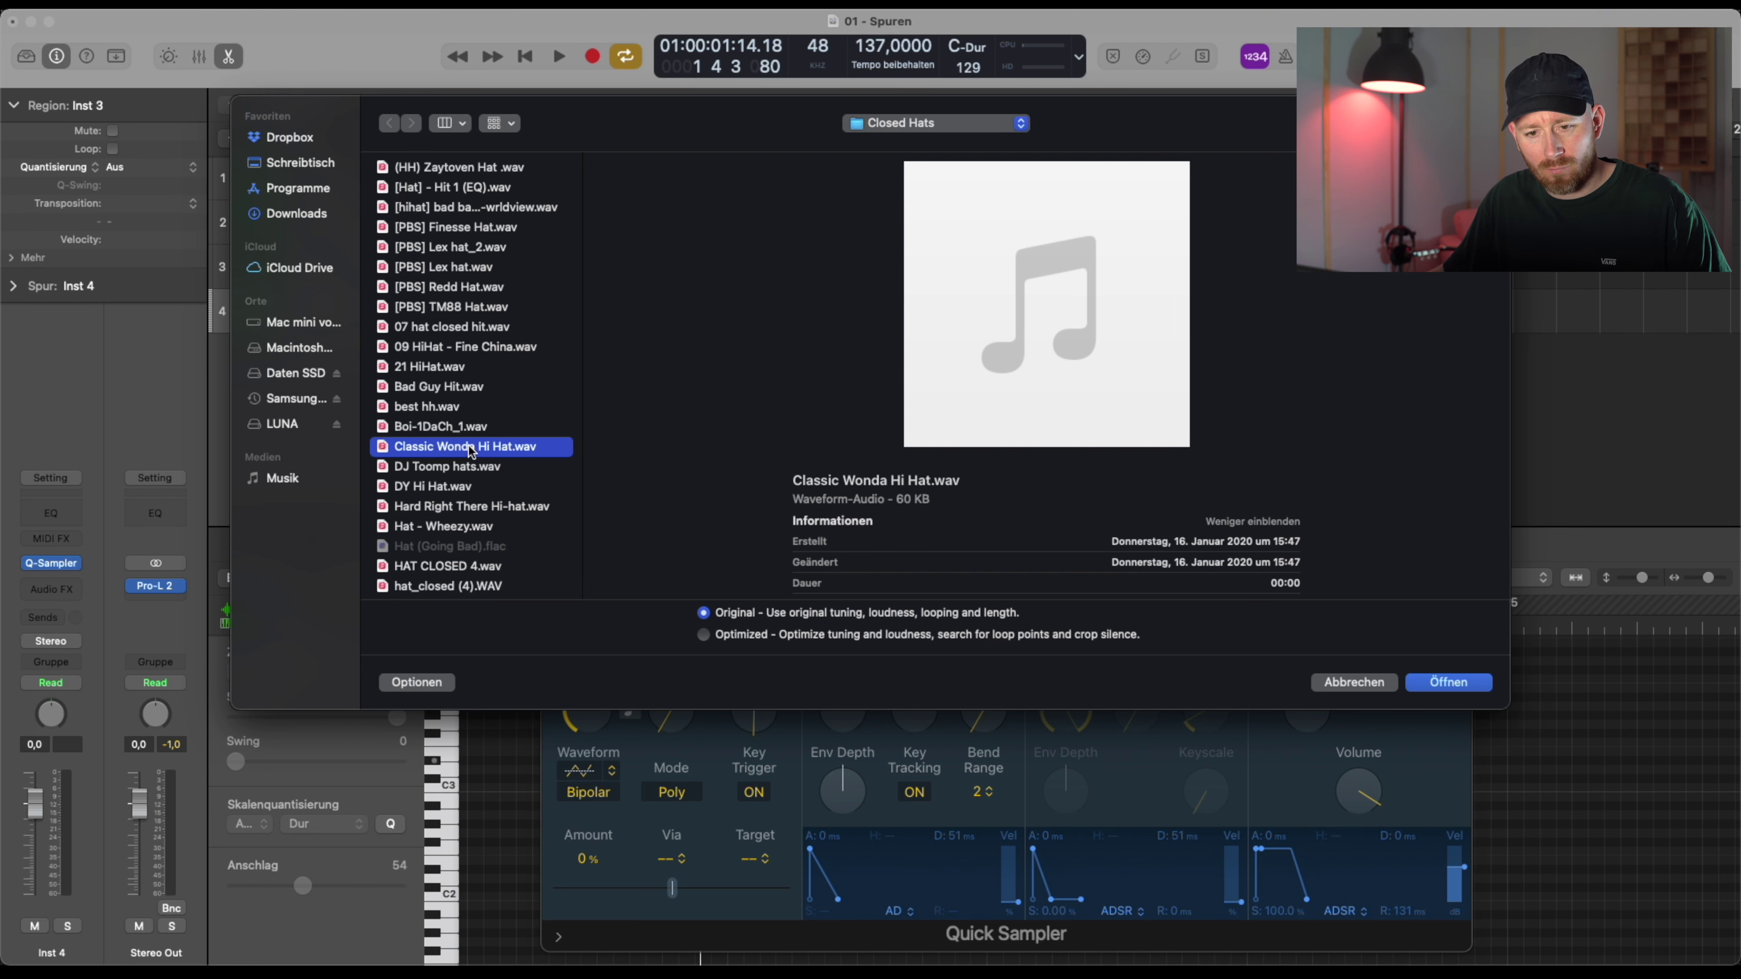
click(488, 470)
click(496, 487)
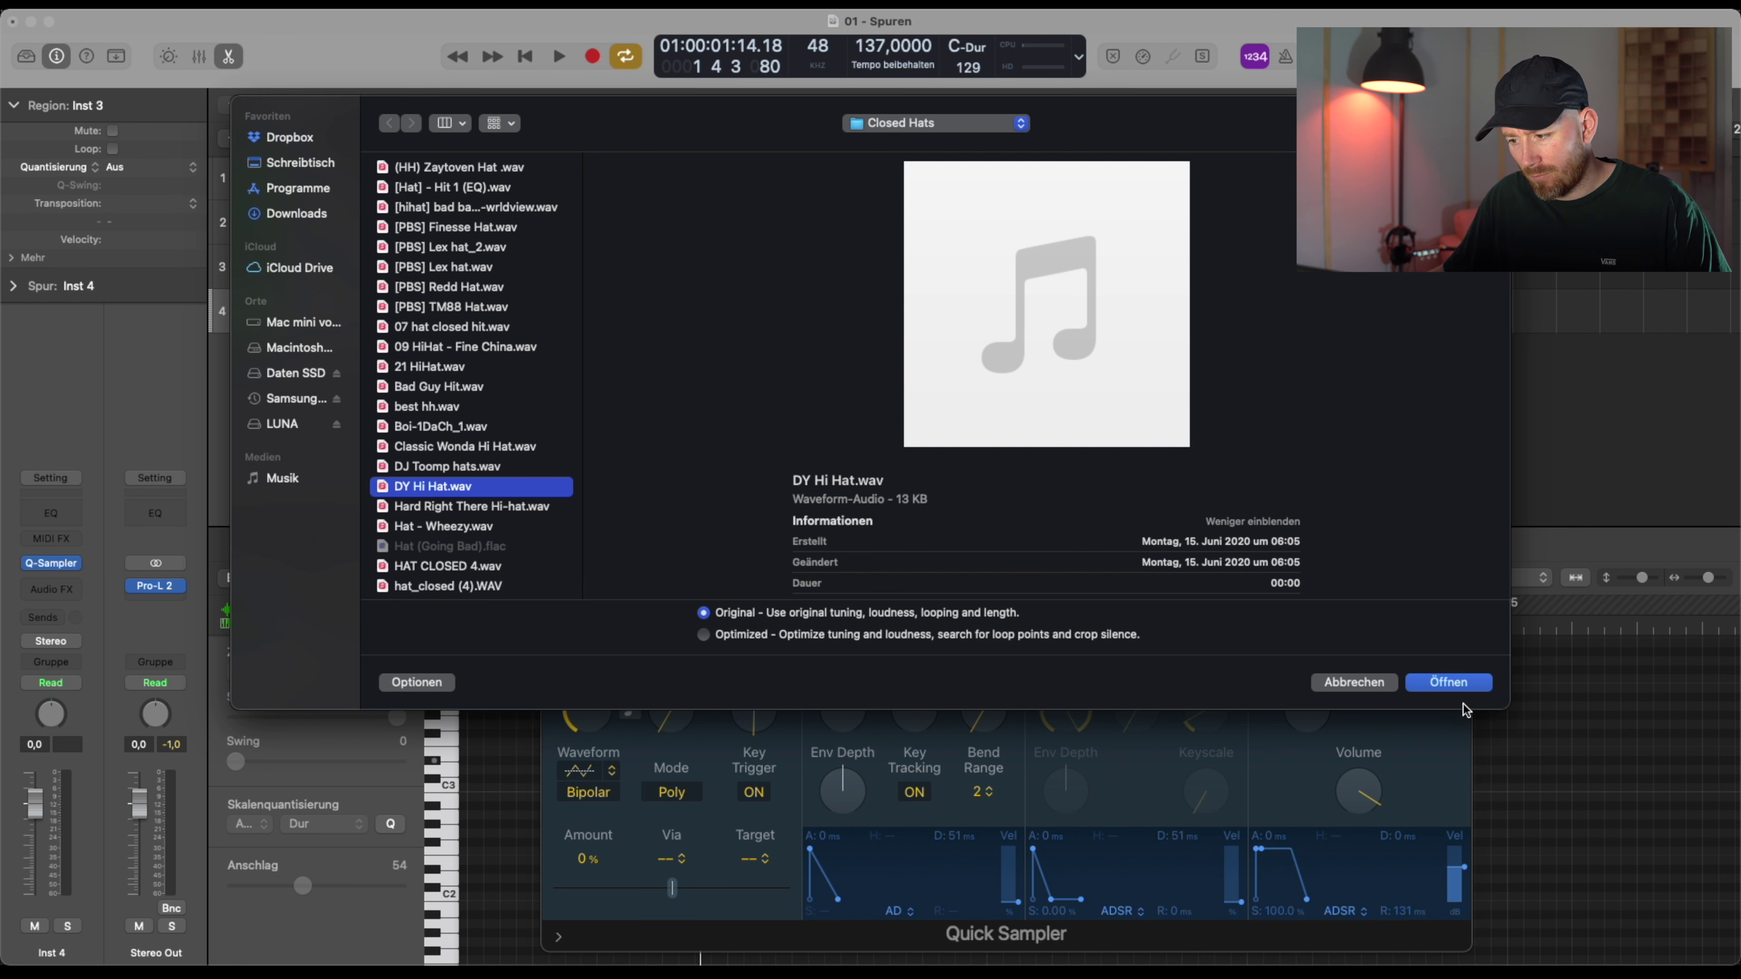
click(1459, 685)
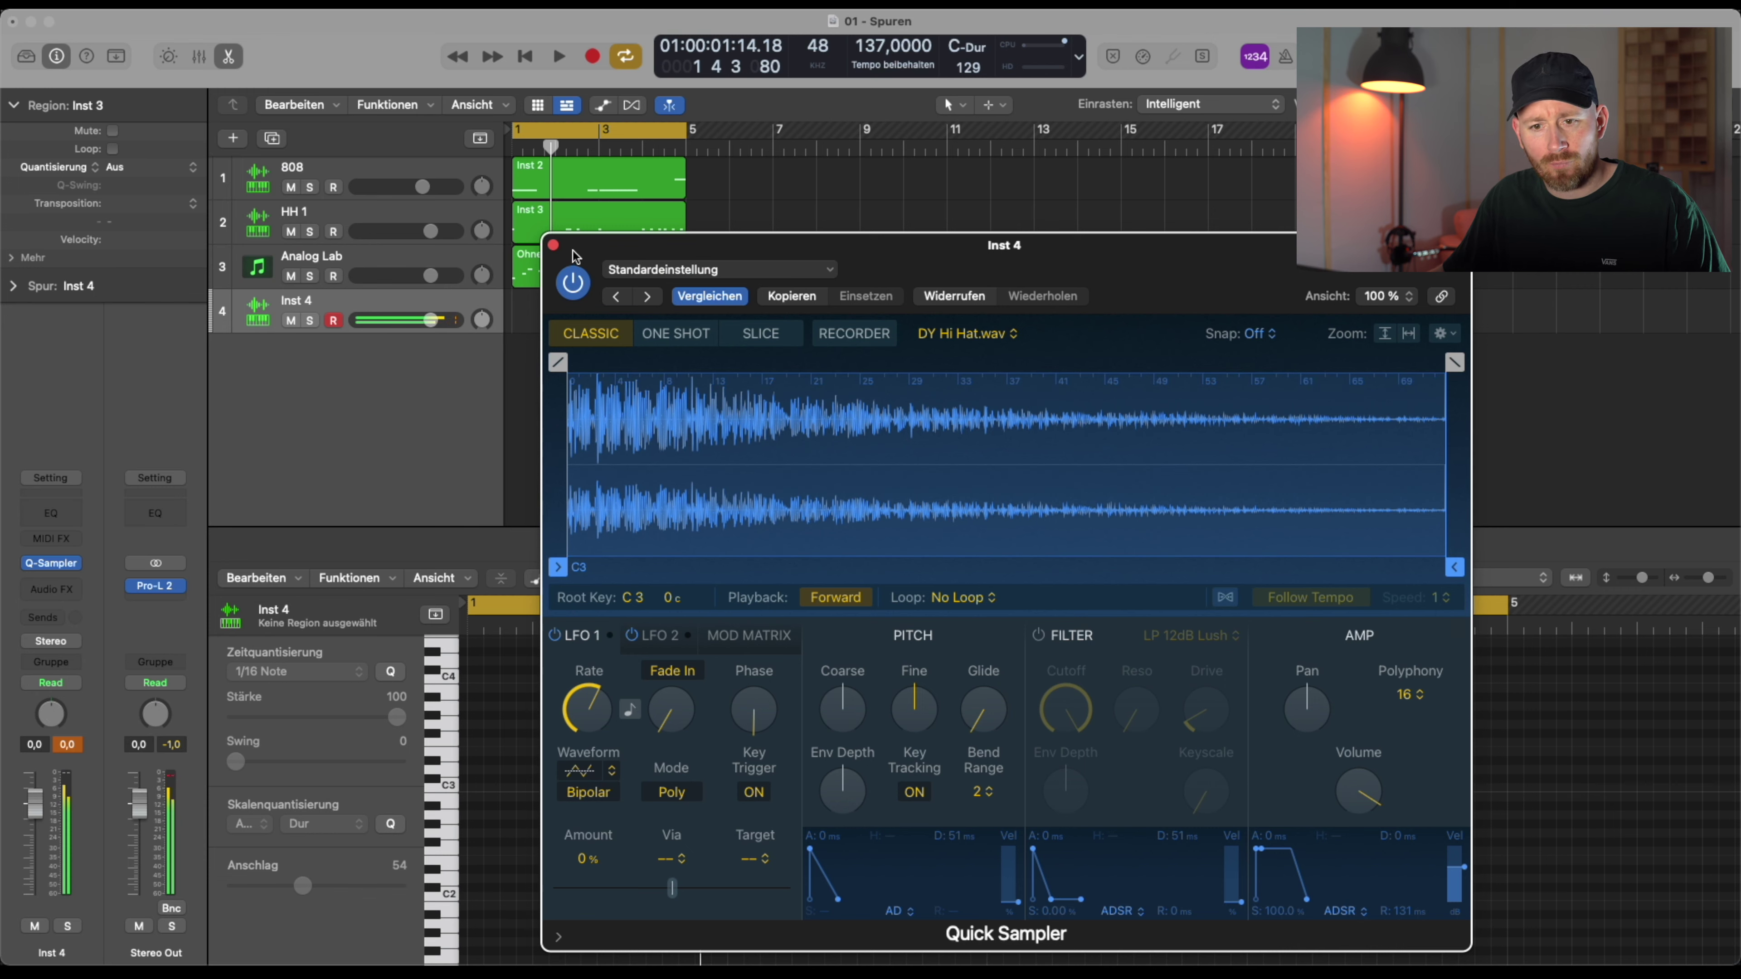
click(553, 245)
Create a pattern region across bars 1 to 4 on the Inst 4 track and set it to 32 steps
drag(515, 305, 685, 332)
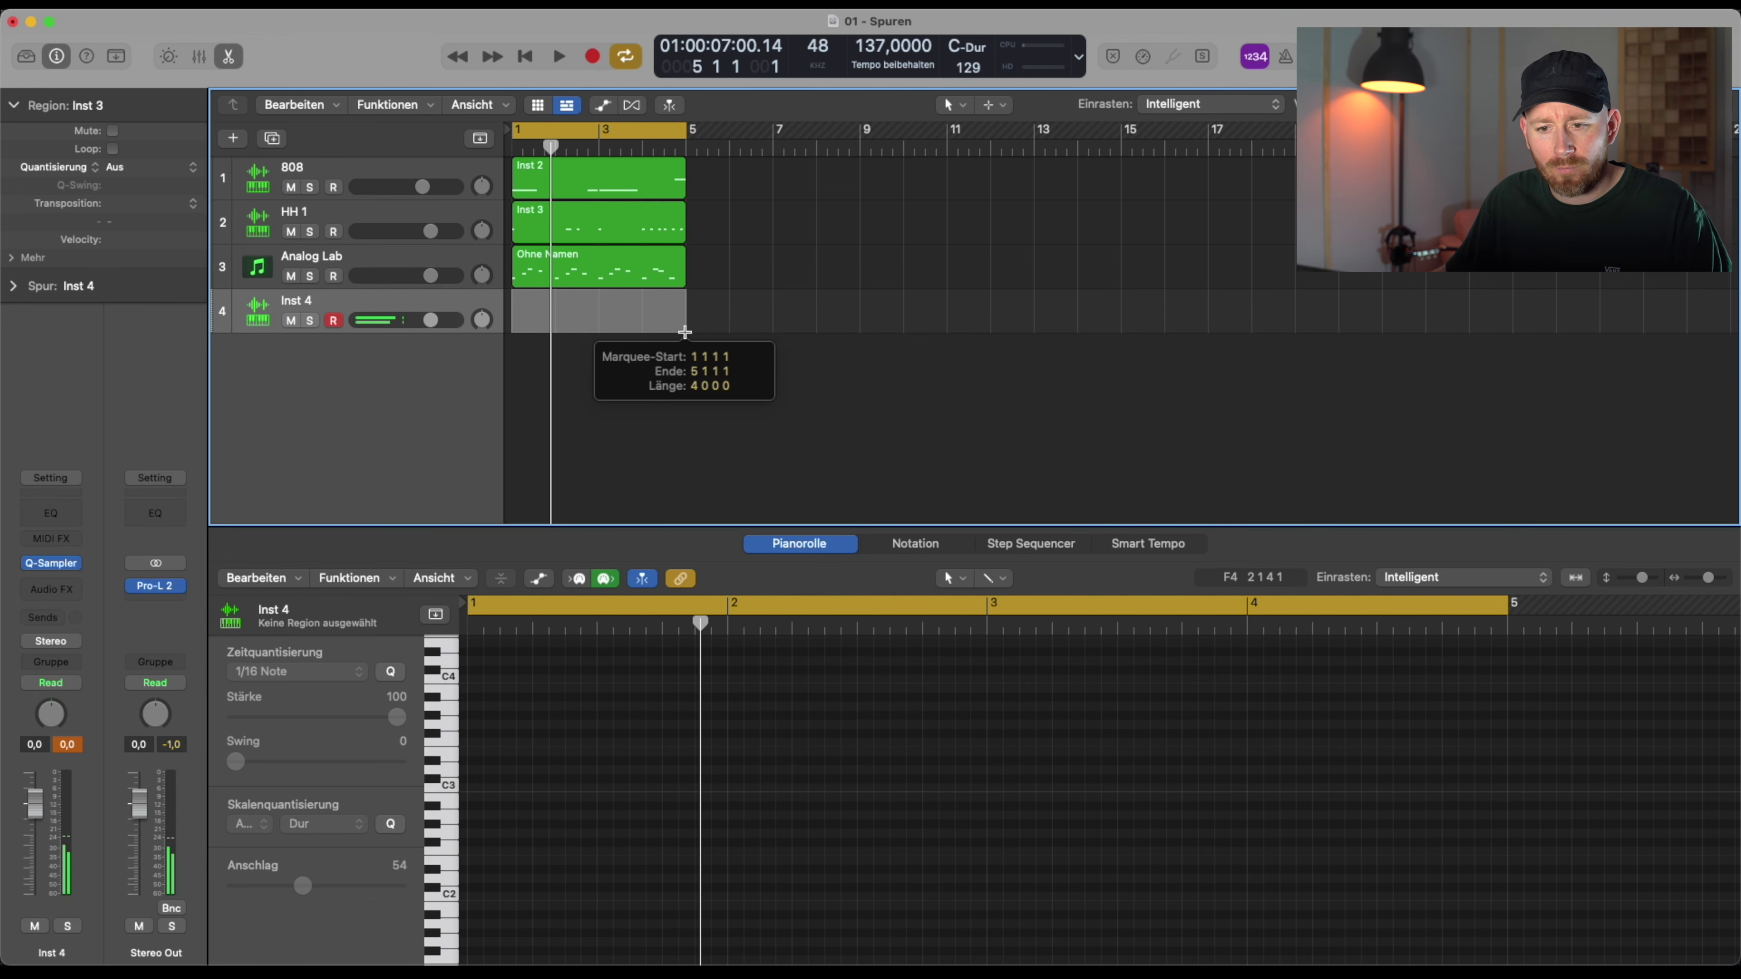
right_click(579, 296)
click(658, 327)
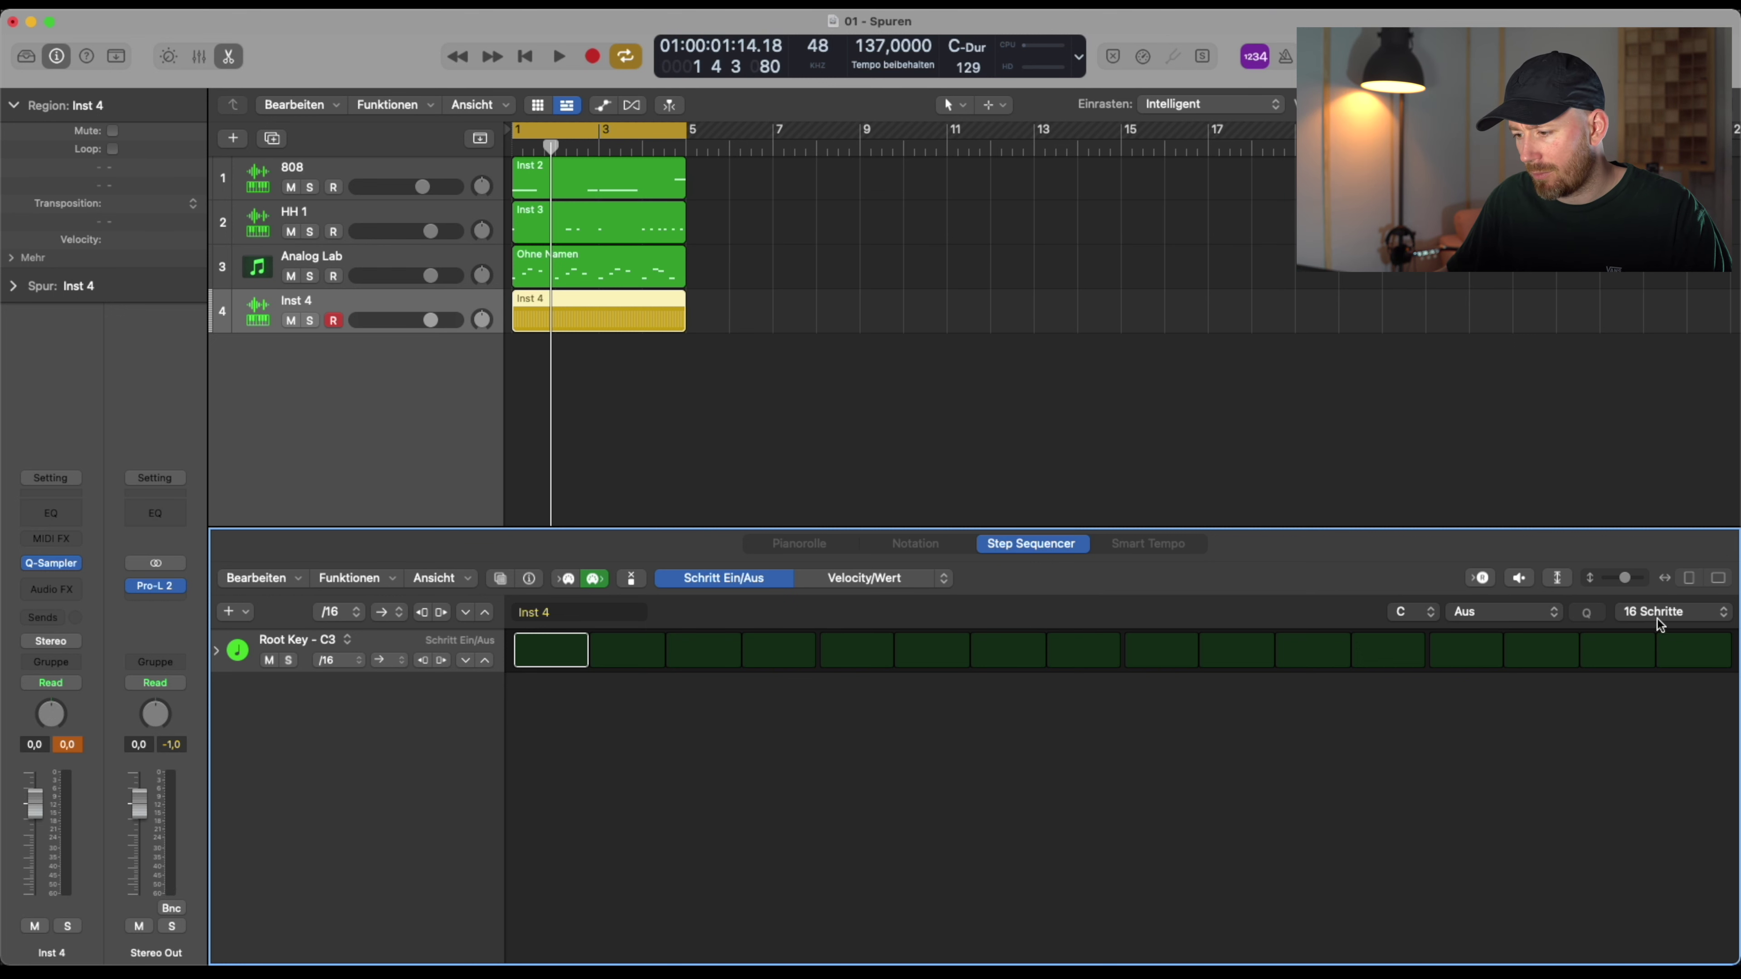
click(1629, 618)
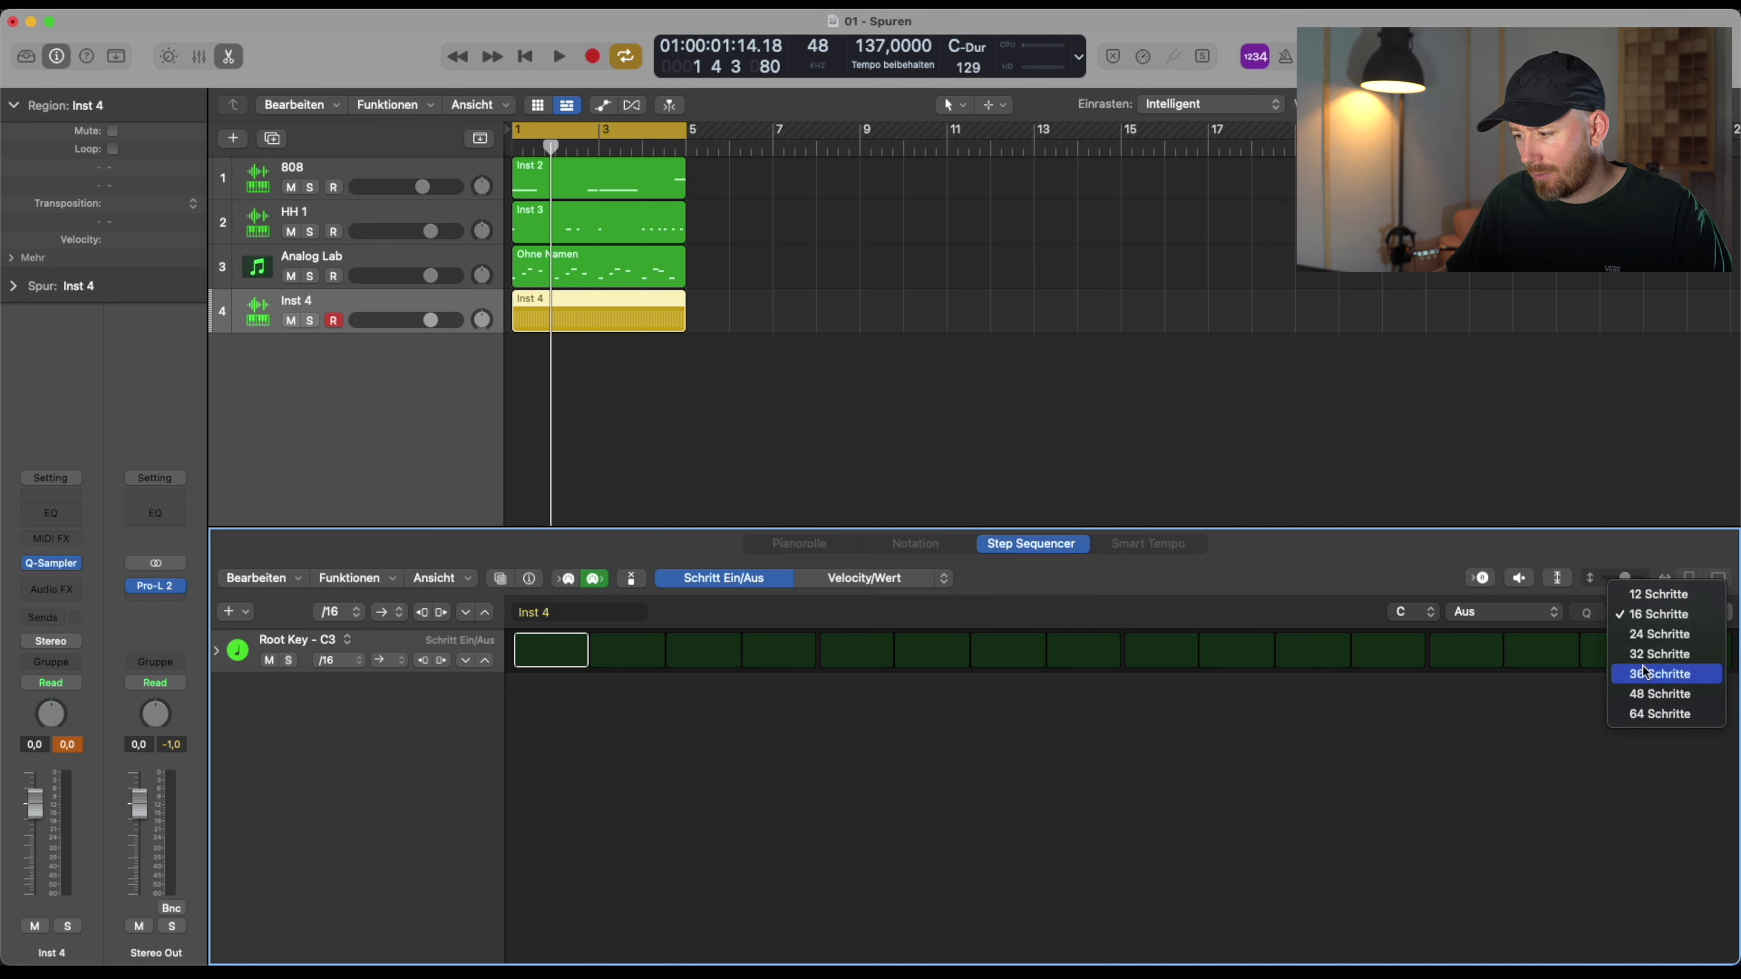
click(1652, 655)
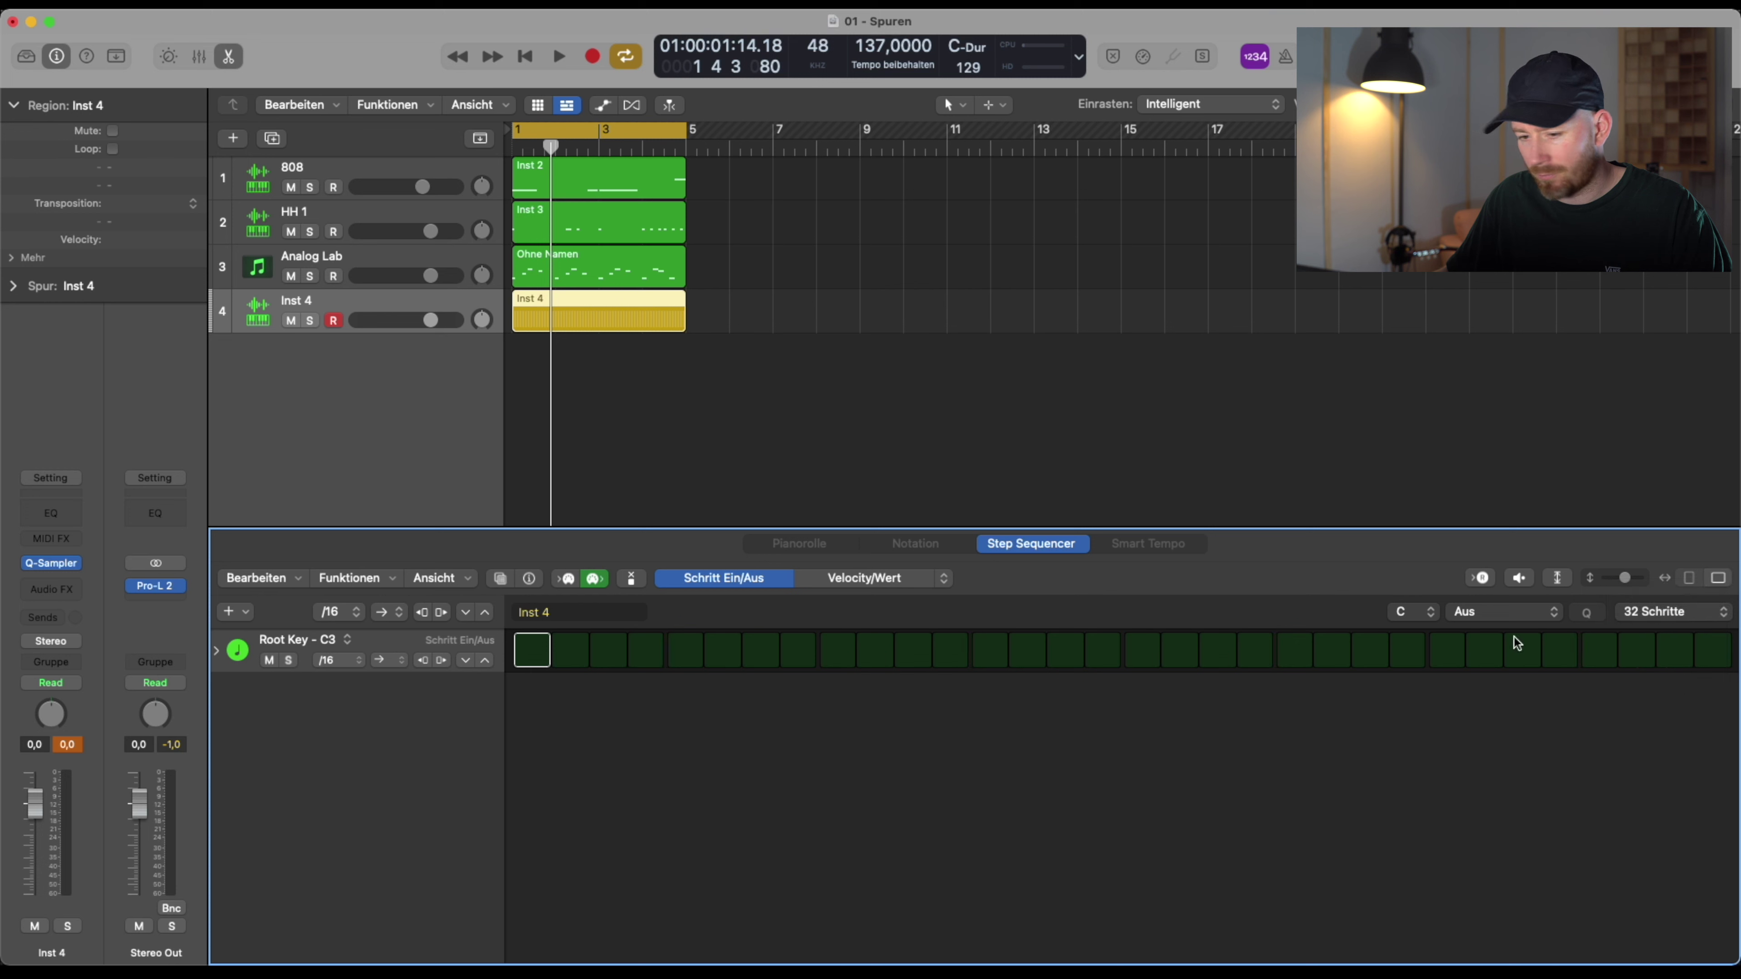
Activate every second step of the 32-step Root Key - C3 row, starting at step 1, and play the loop
click(571, 660)
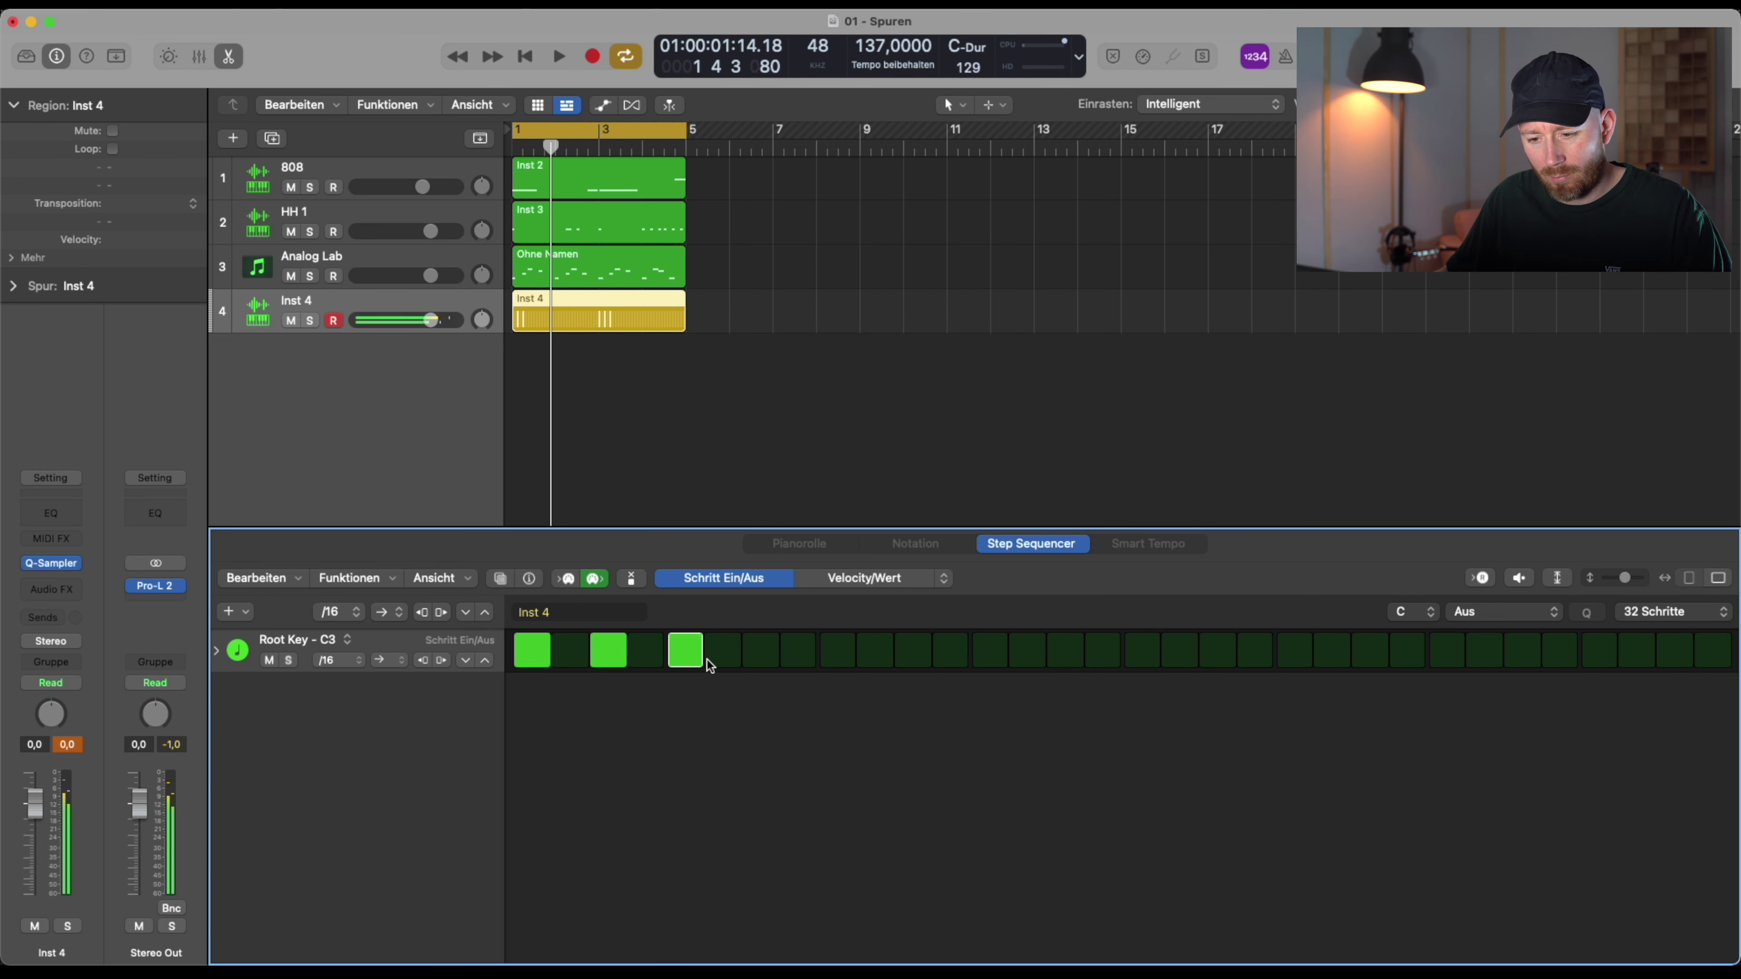
key(space)
click(836, 658)
click(925, 662)
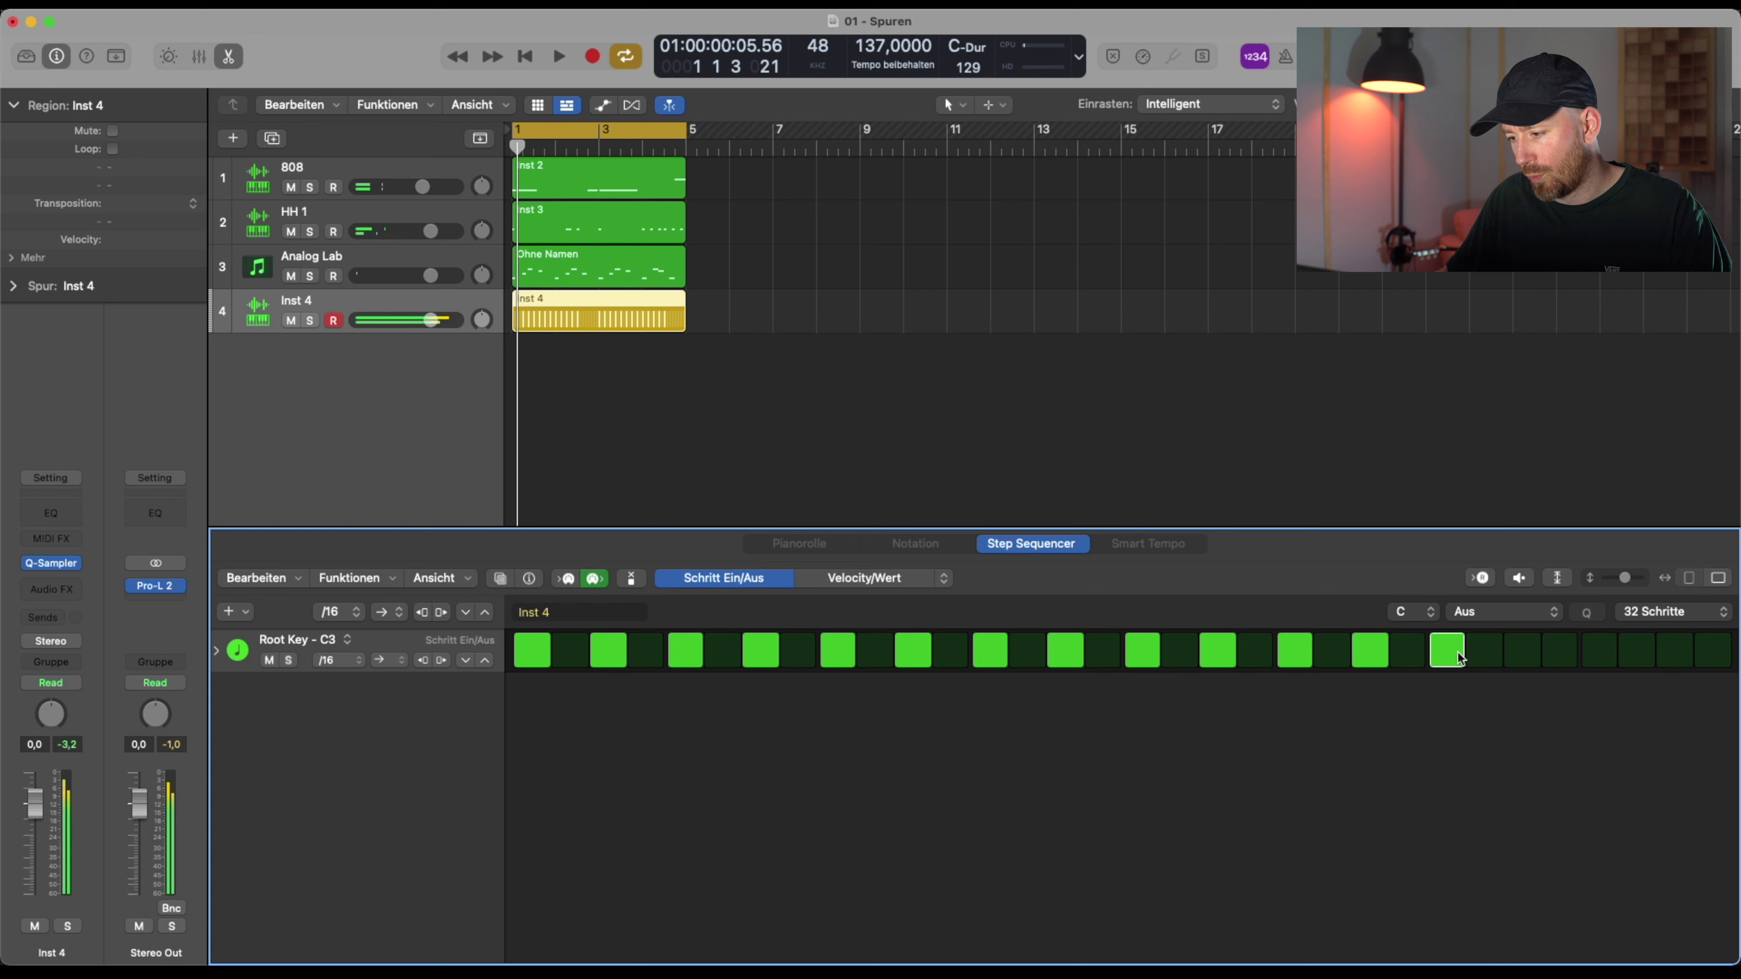
click(1672, 655)
key(space)
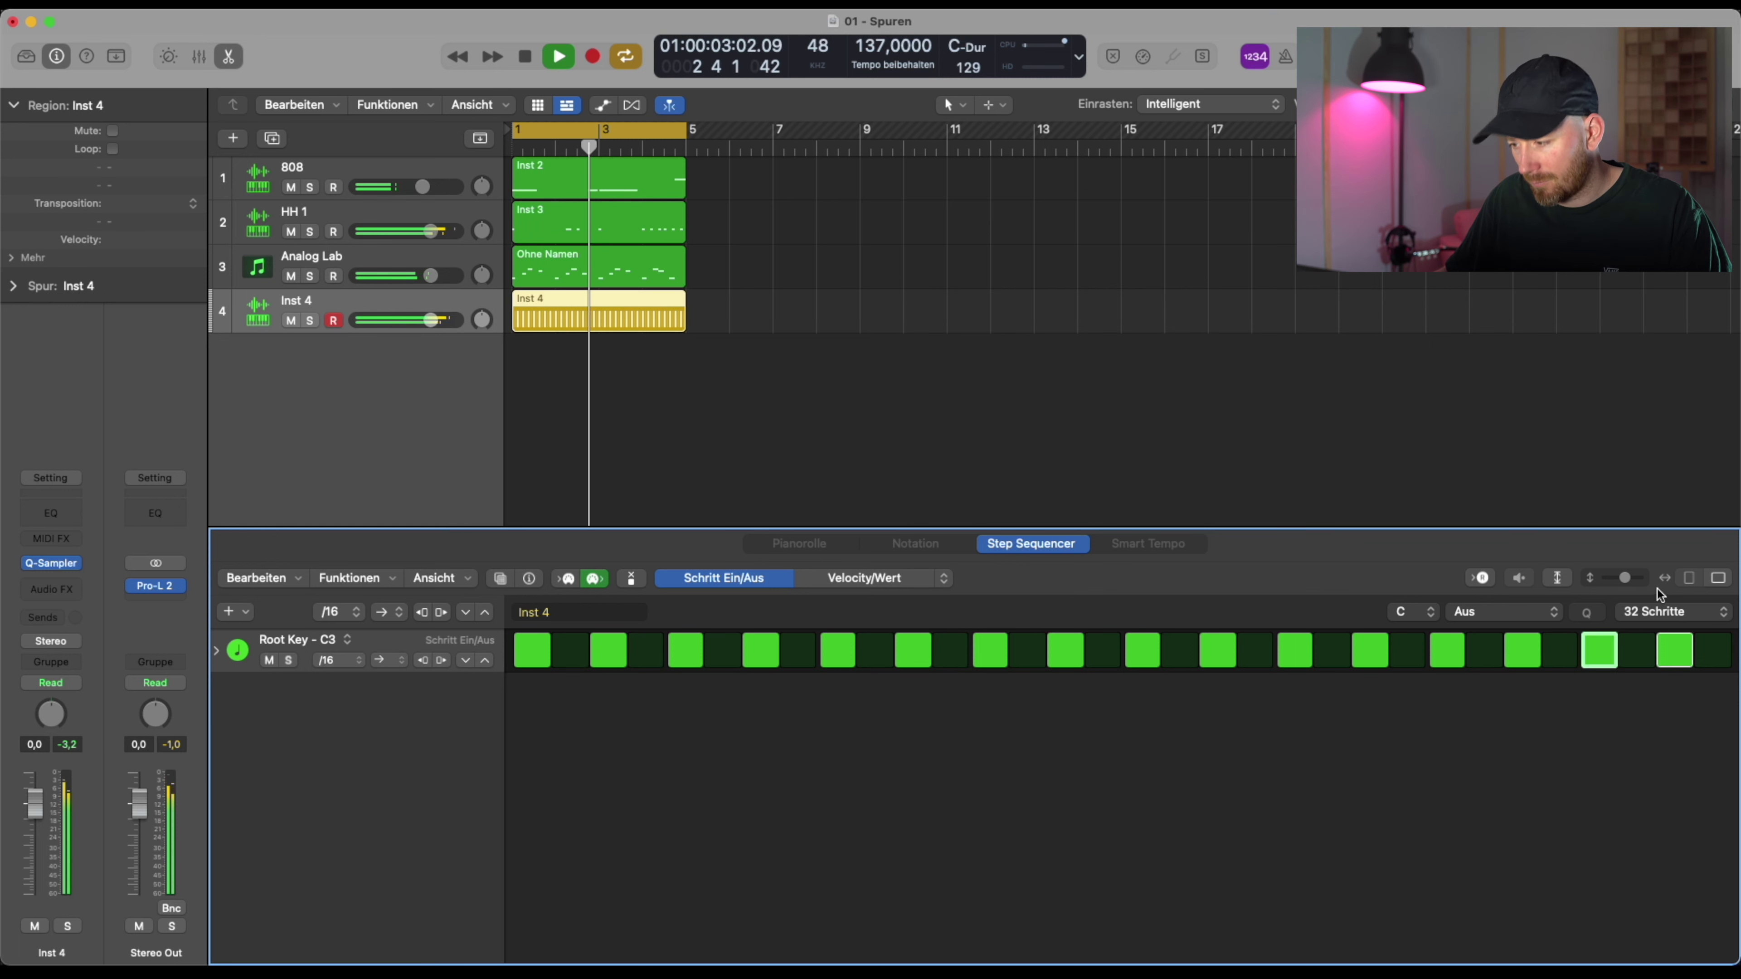
Extend the hi-hat pattern to 64 steps and show its second half
click(1655, 614)
click(1665, 634)
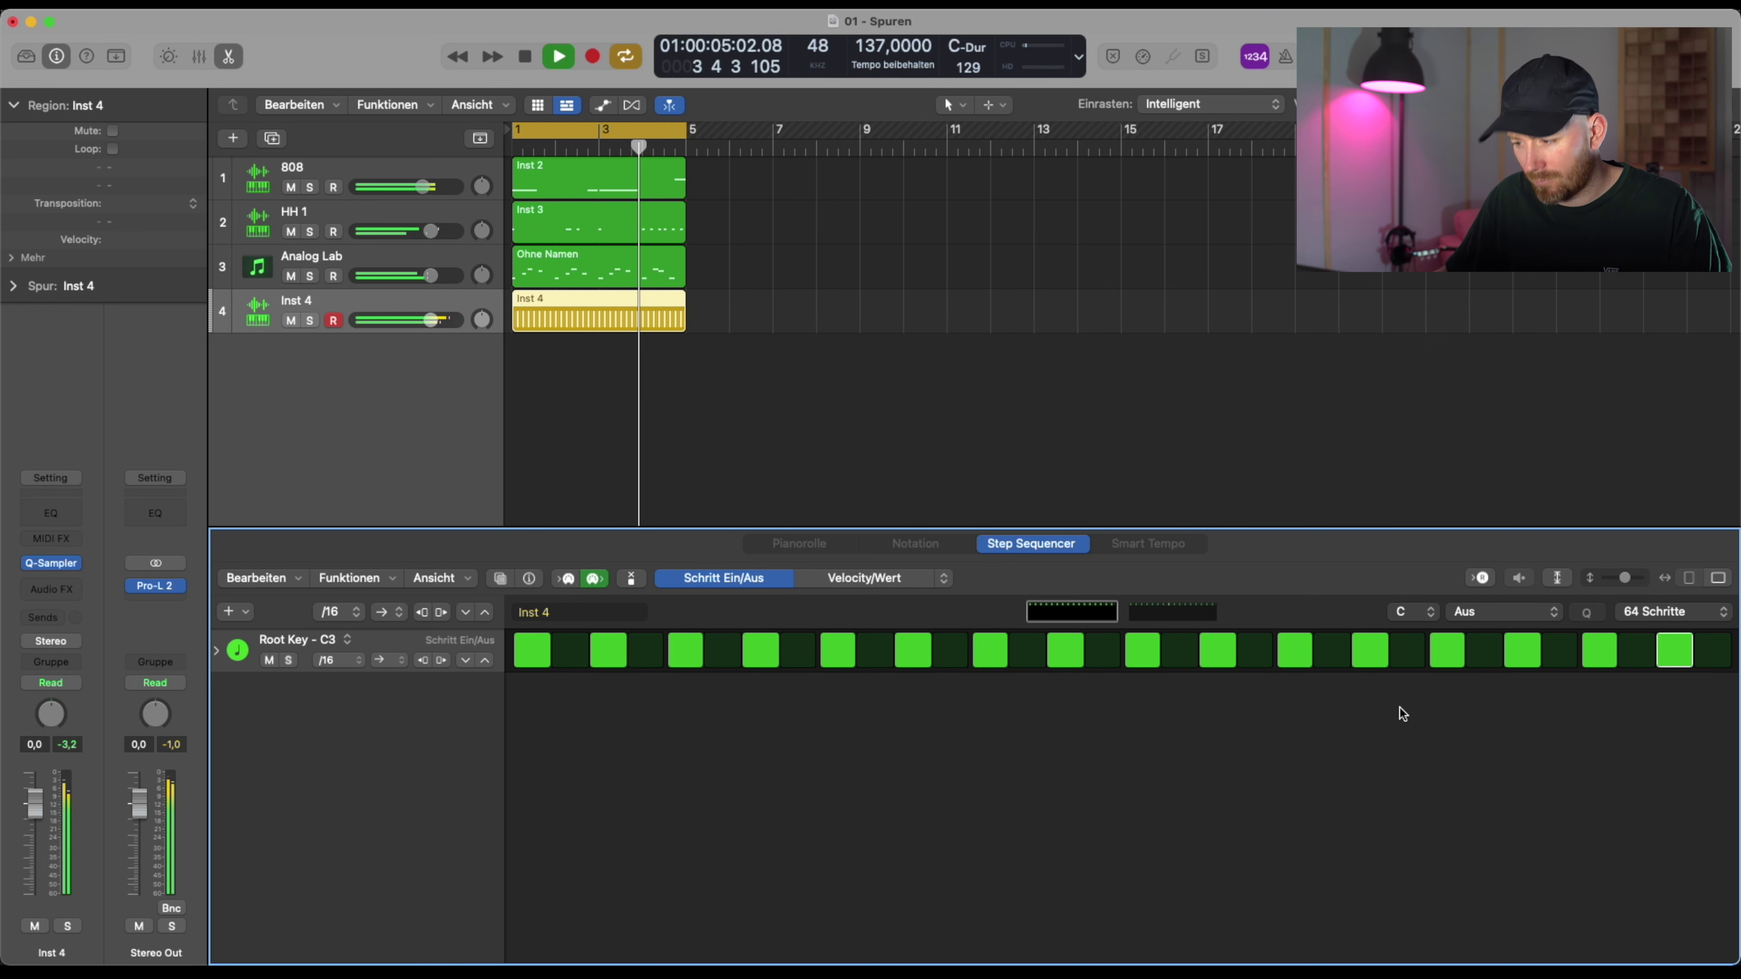
click(1169, 617)
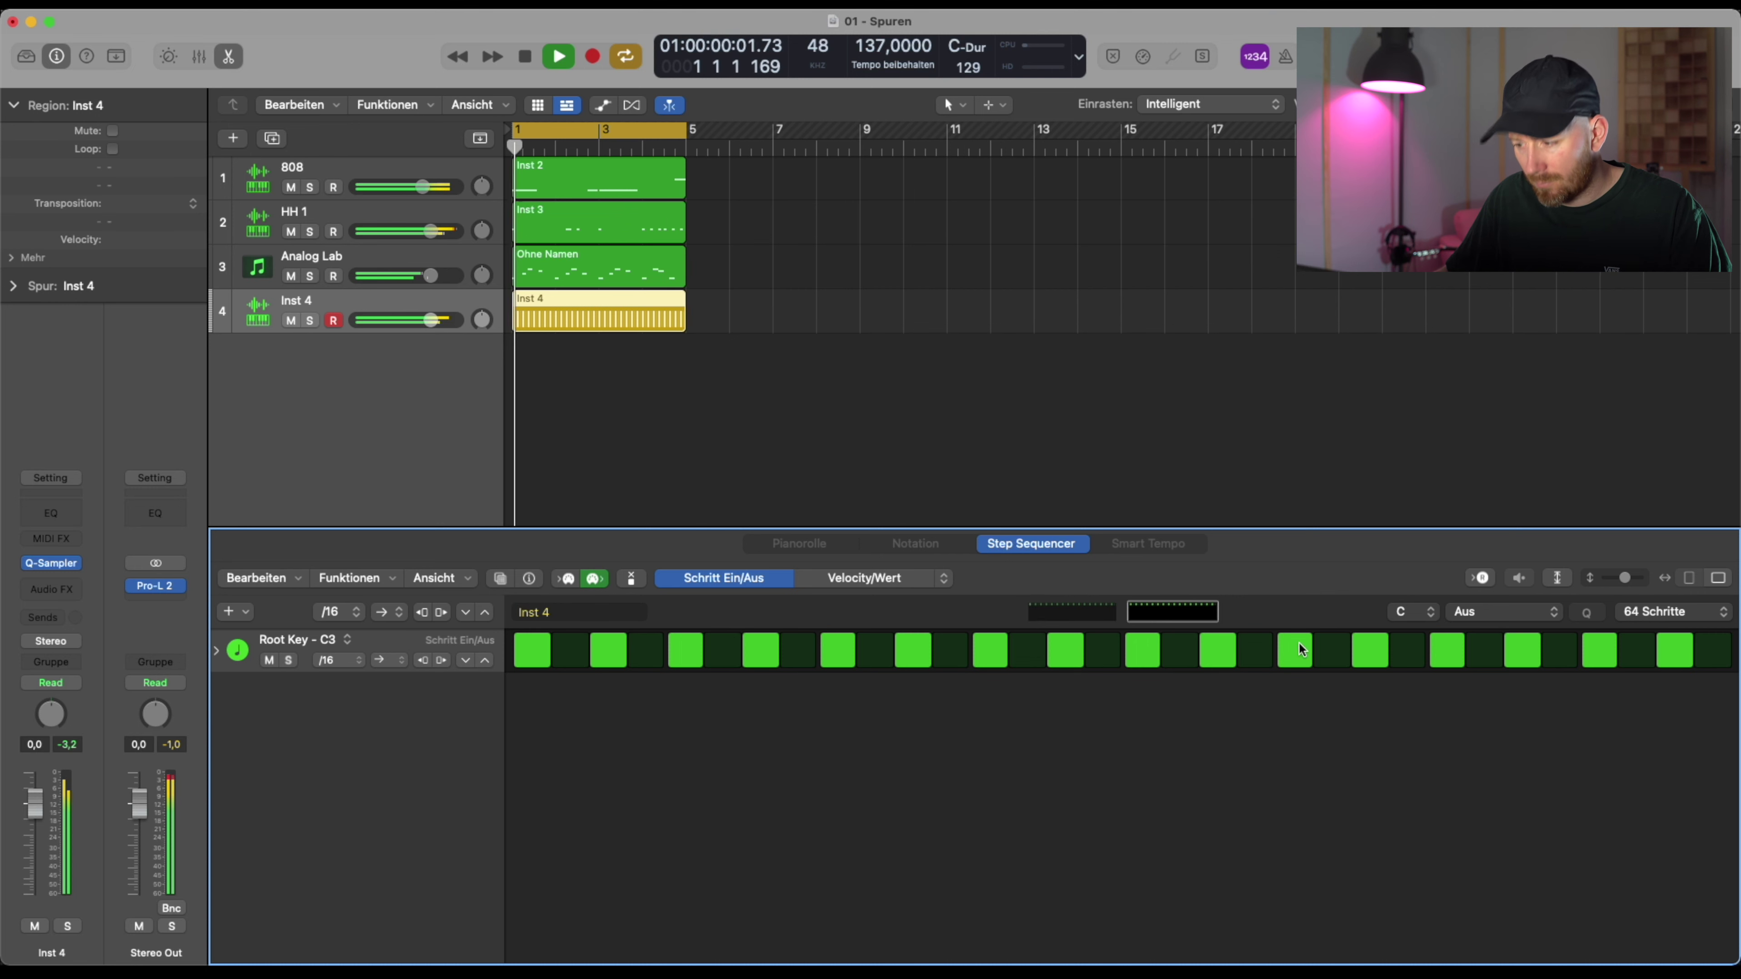
Switch the step editing mode to note repeat (Notenwiederholung) and try a repeat on the fifteenth visible step
click(842, 584)
click(940, 579)
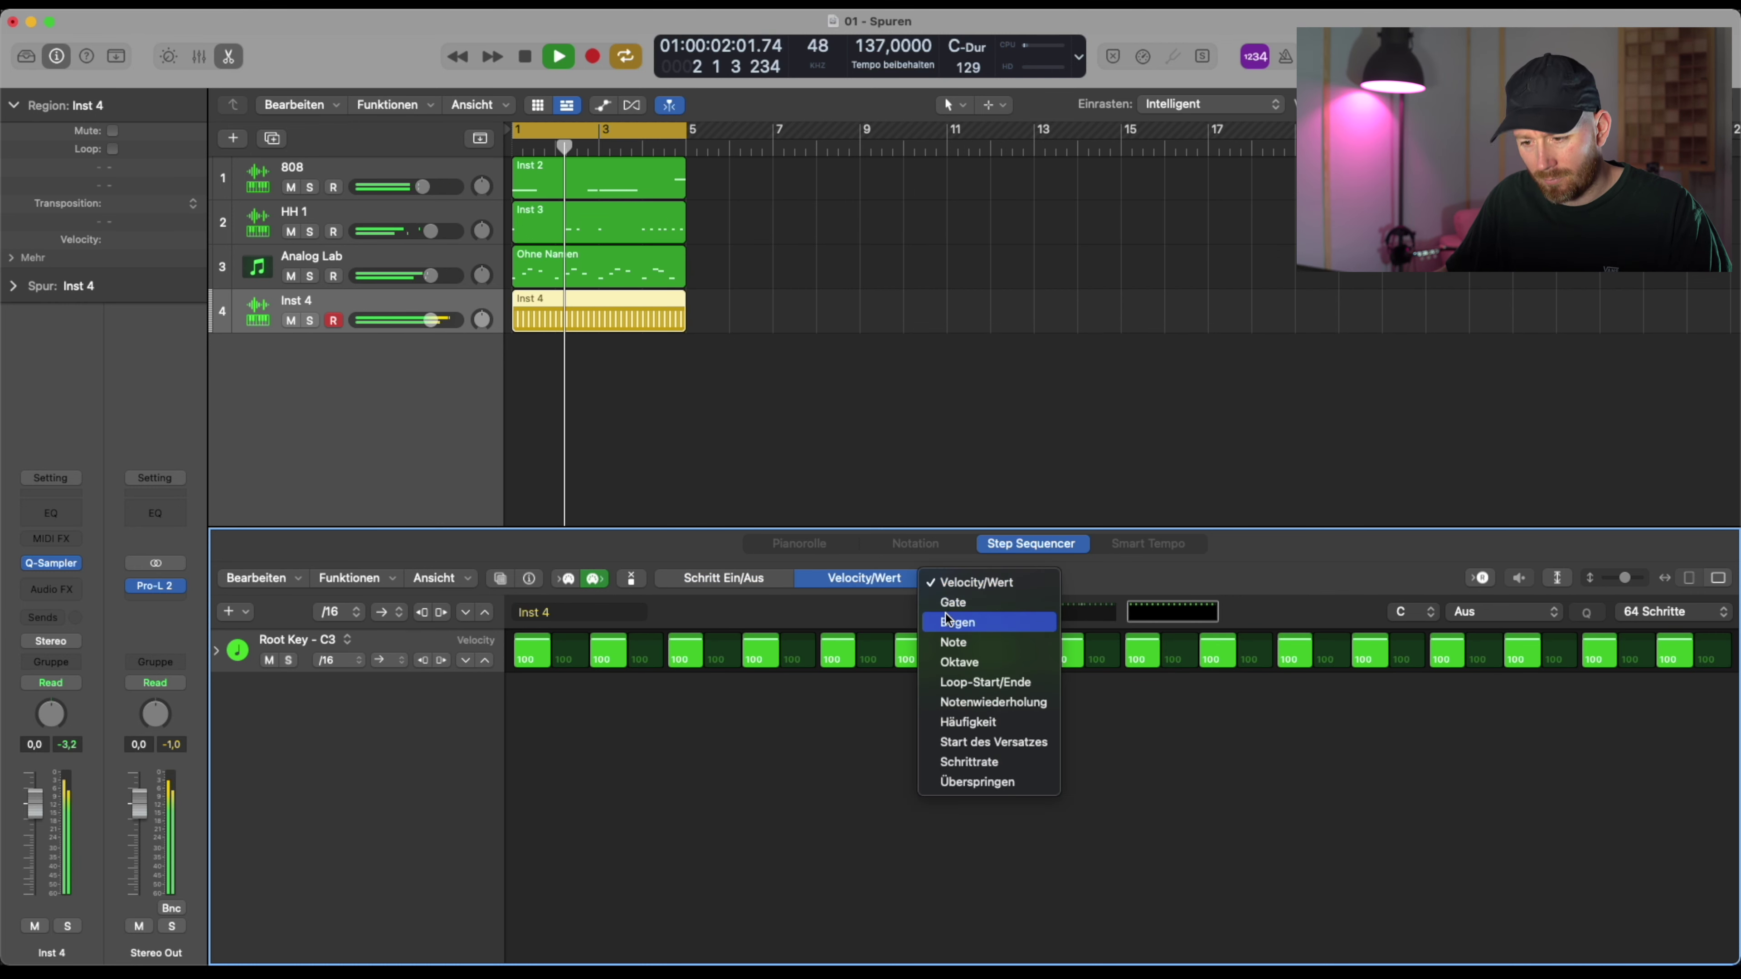
click(981, 700)
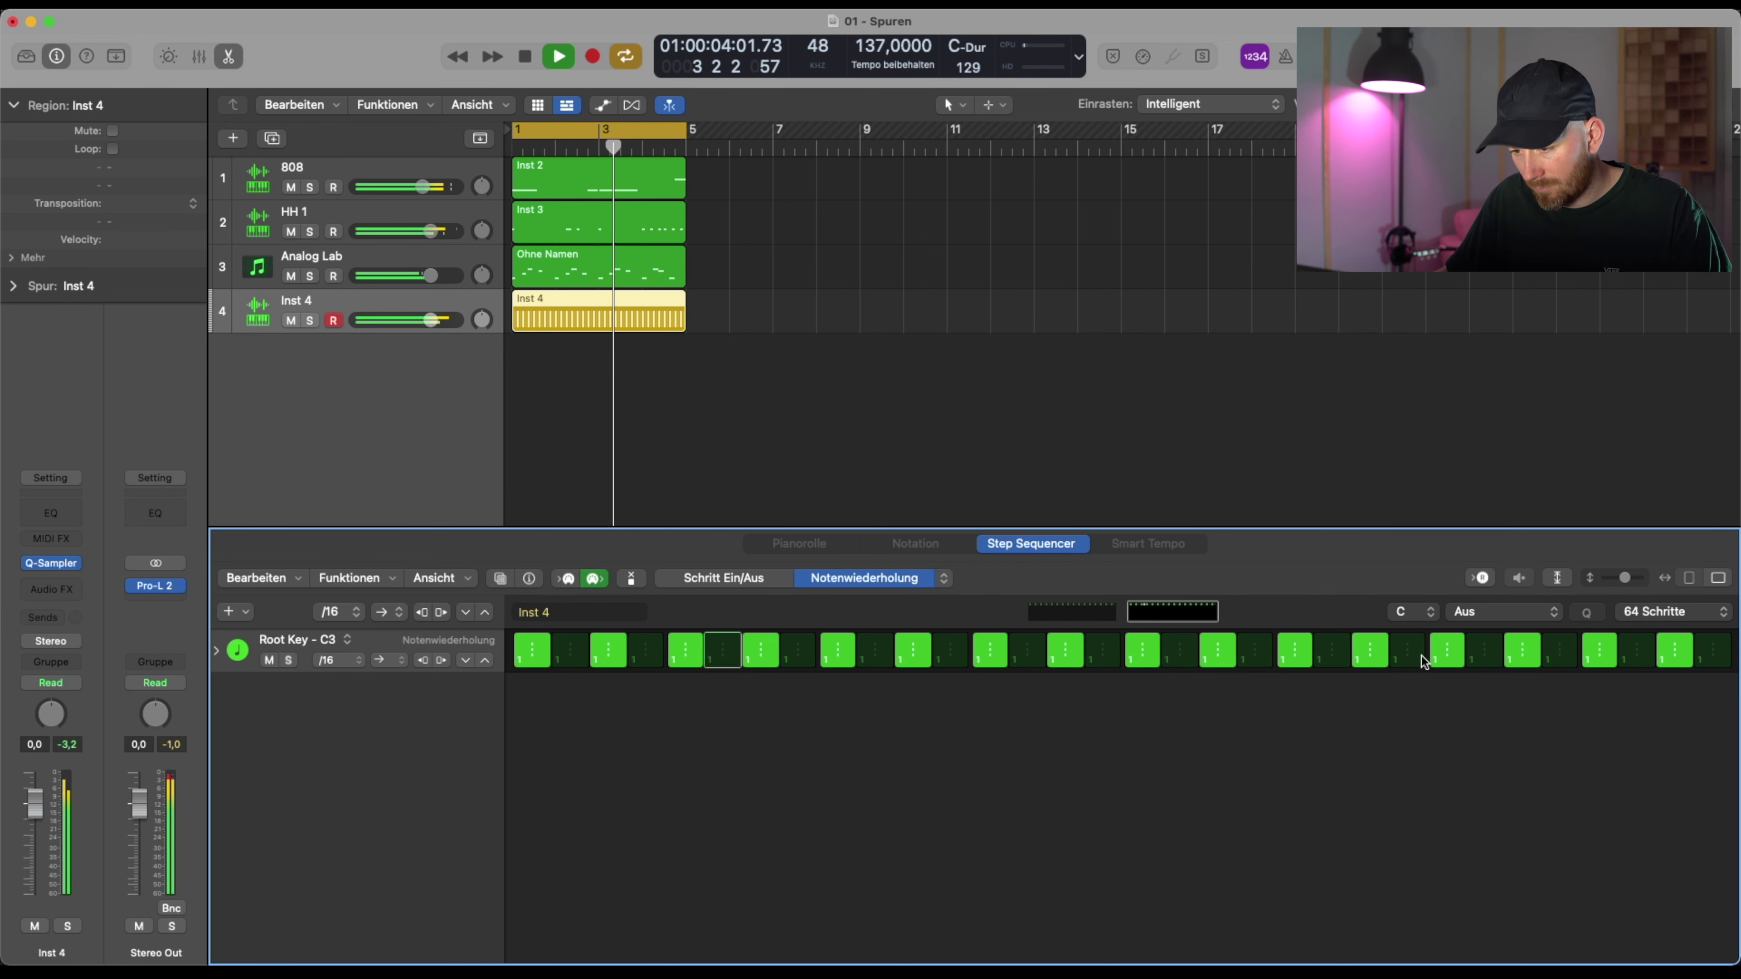
mouse_move(1065, 651)
mouse_down()
mouse_move(1064, 622)
mouse_move(1077, 655)
mouse_up()
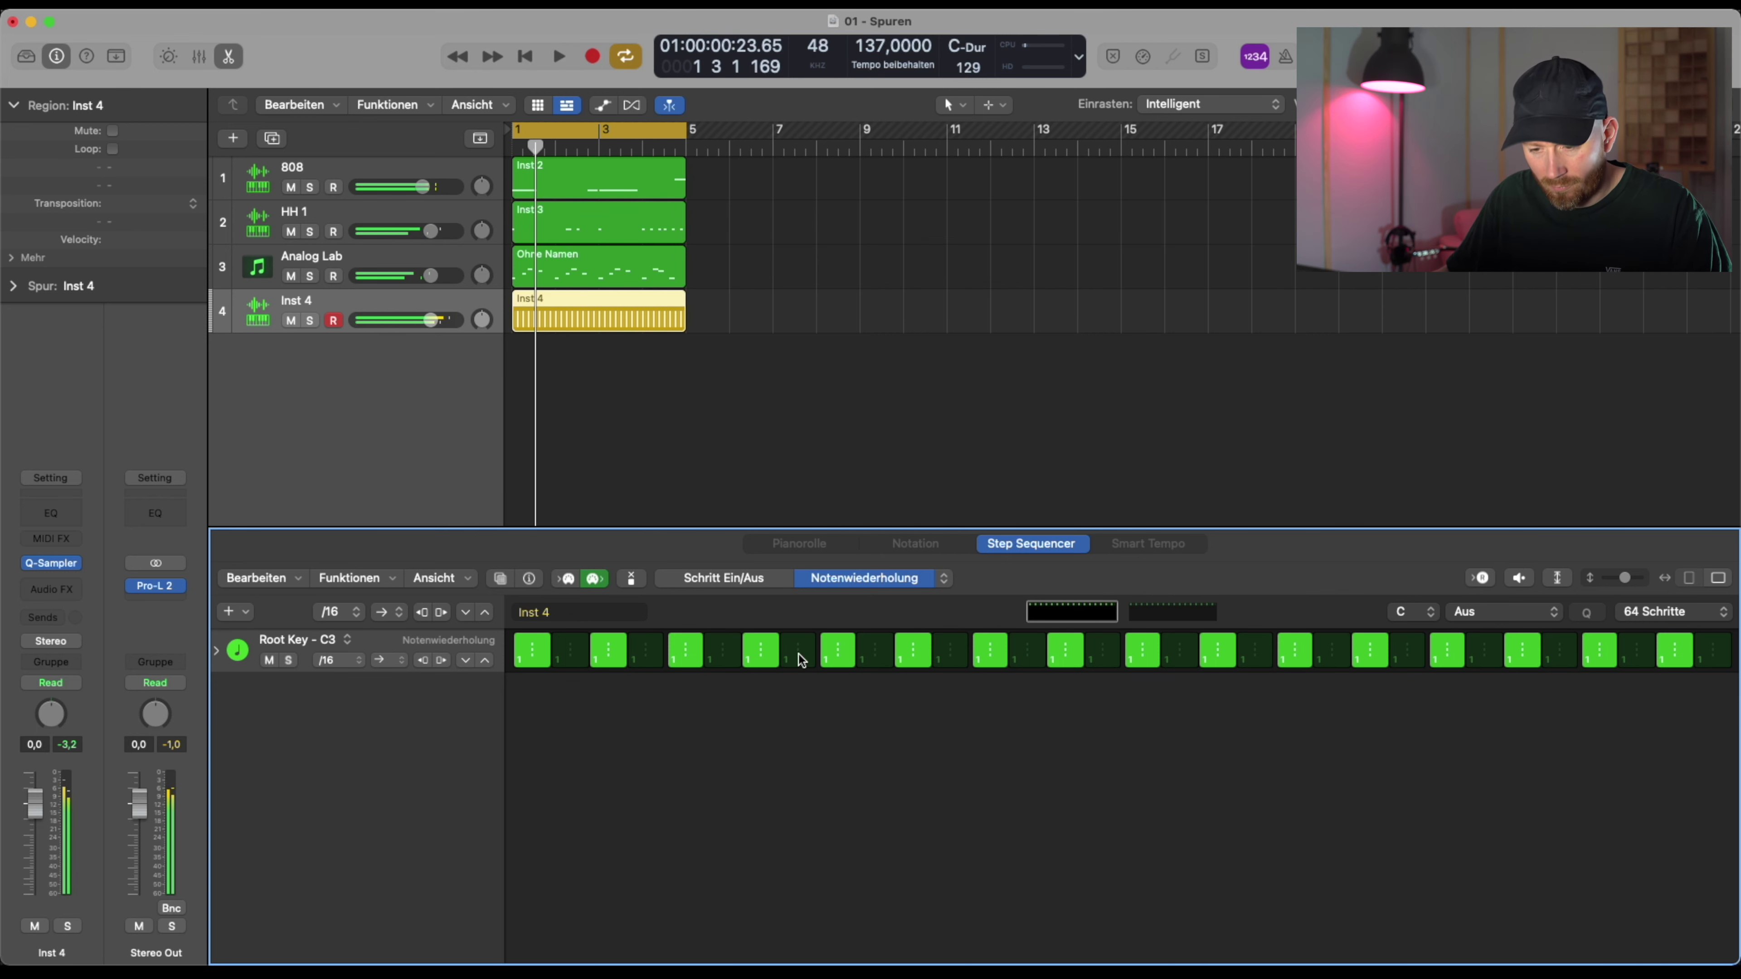
Add note-repeat rolls to steps 7 and 31 in the pattern's first half, checking them in playback
drag(770, 658, 775, 660)
key(Return)
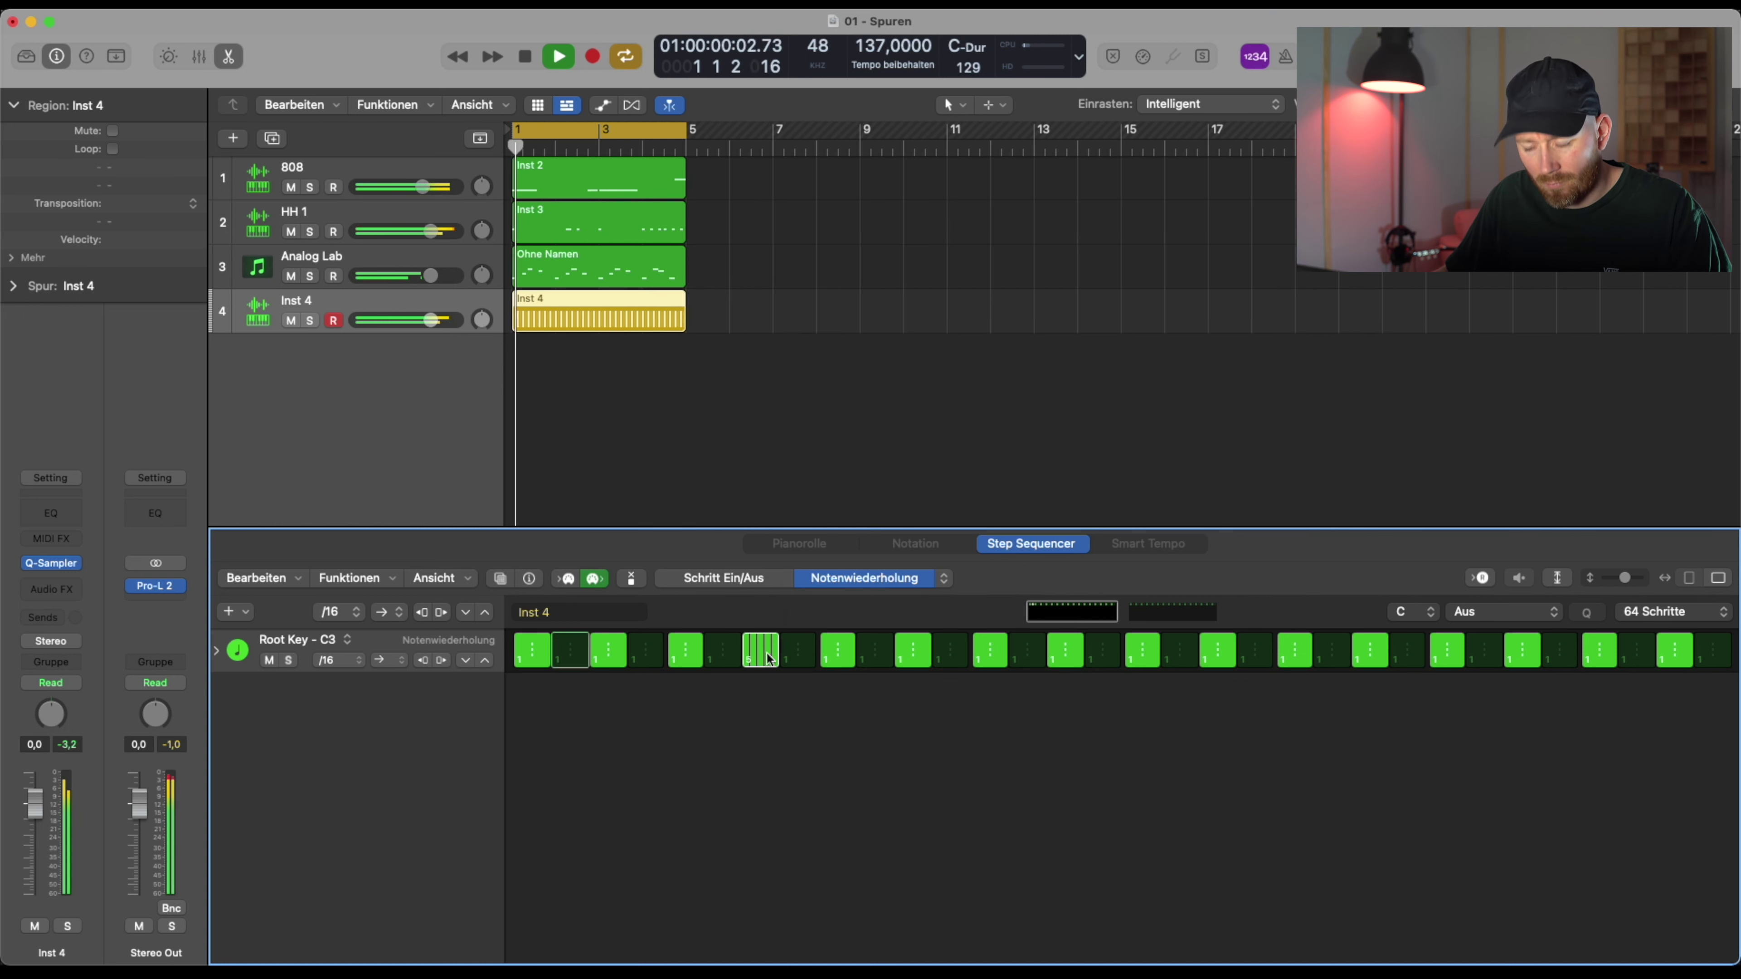
key(space)
key(space)
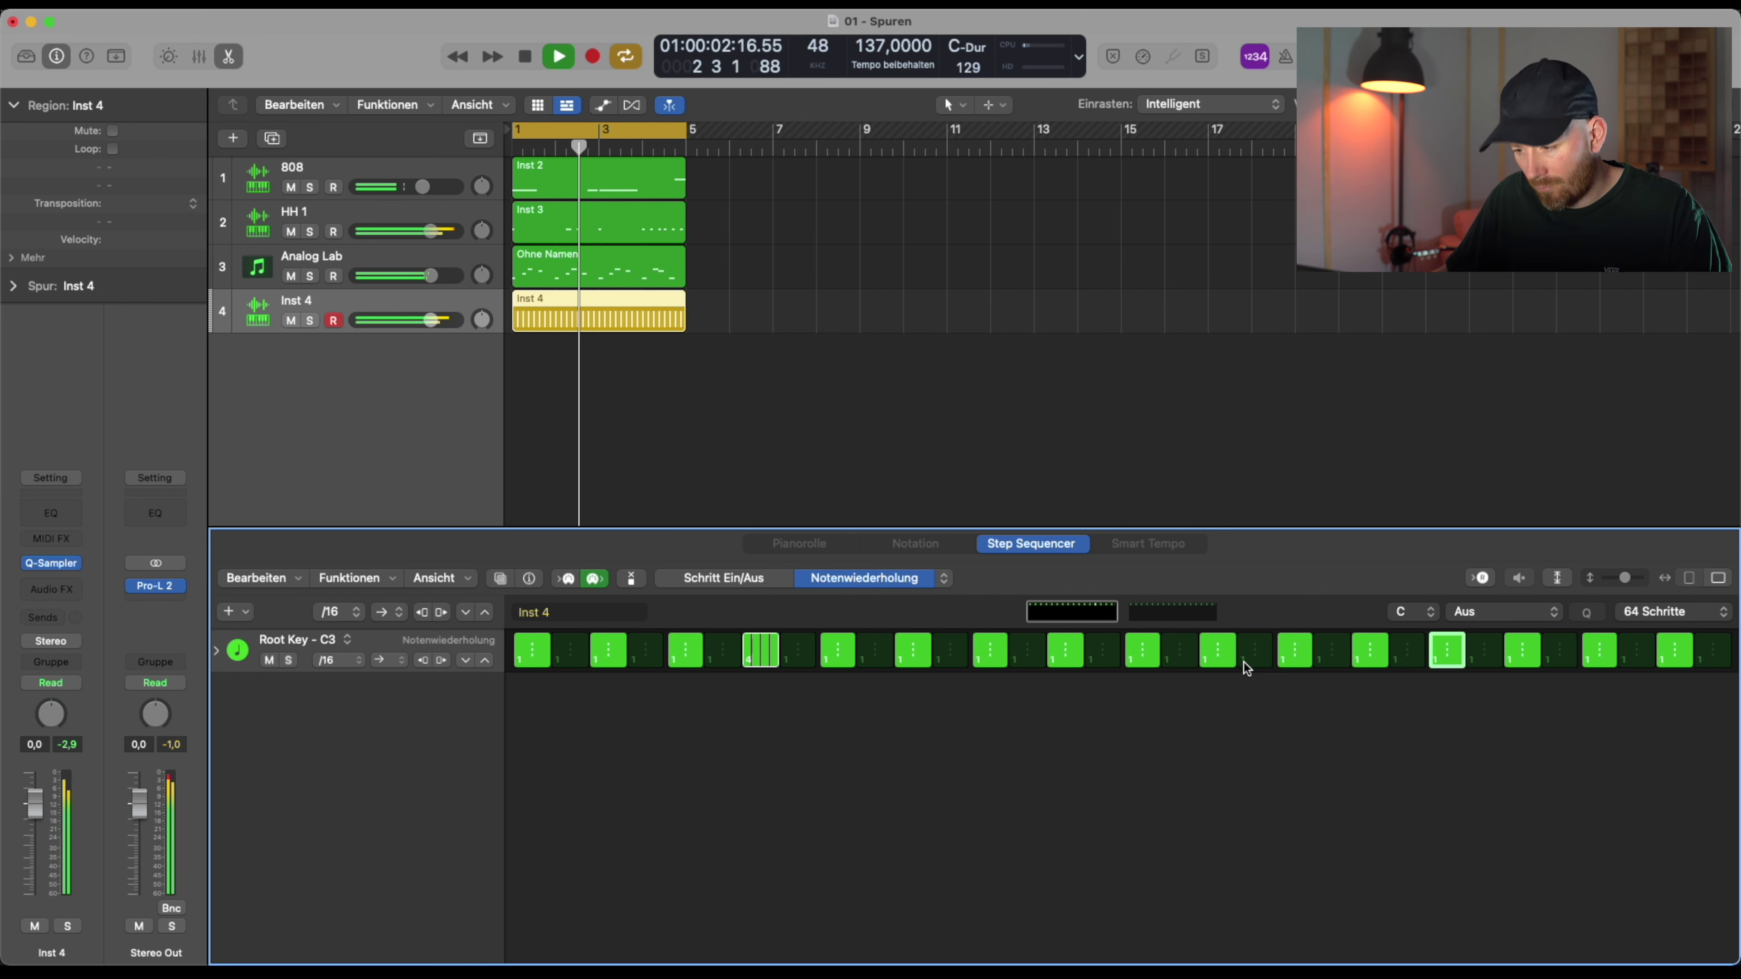
key(space)
drag(1668, 651, 1666, 658)
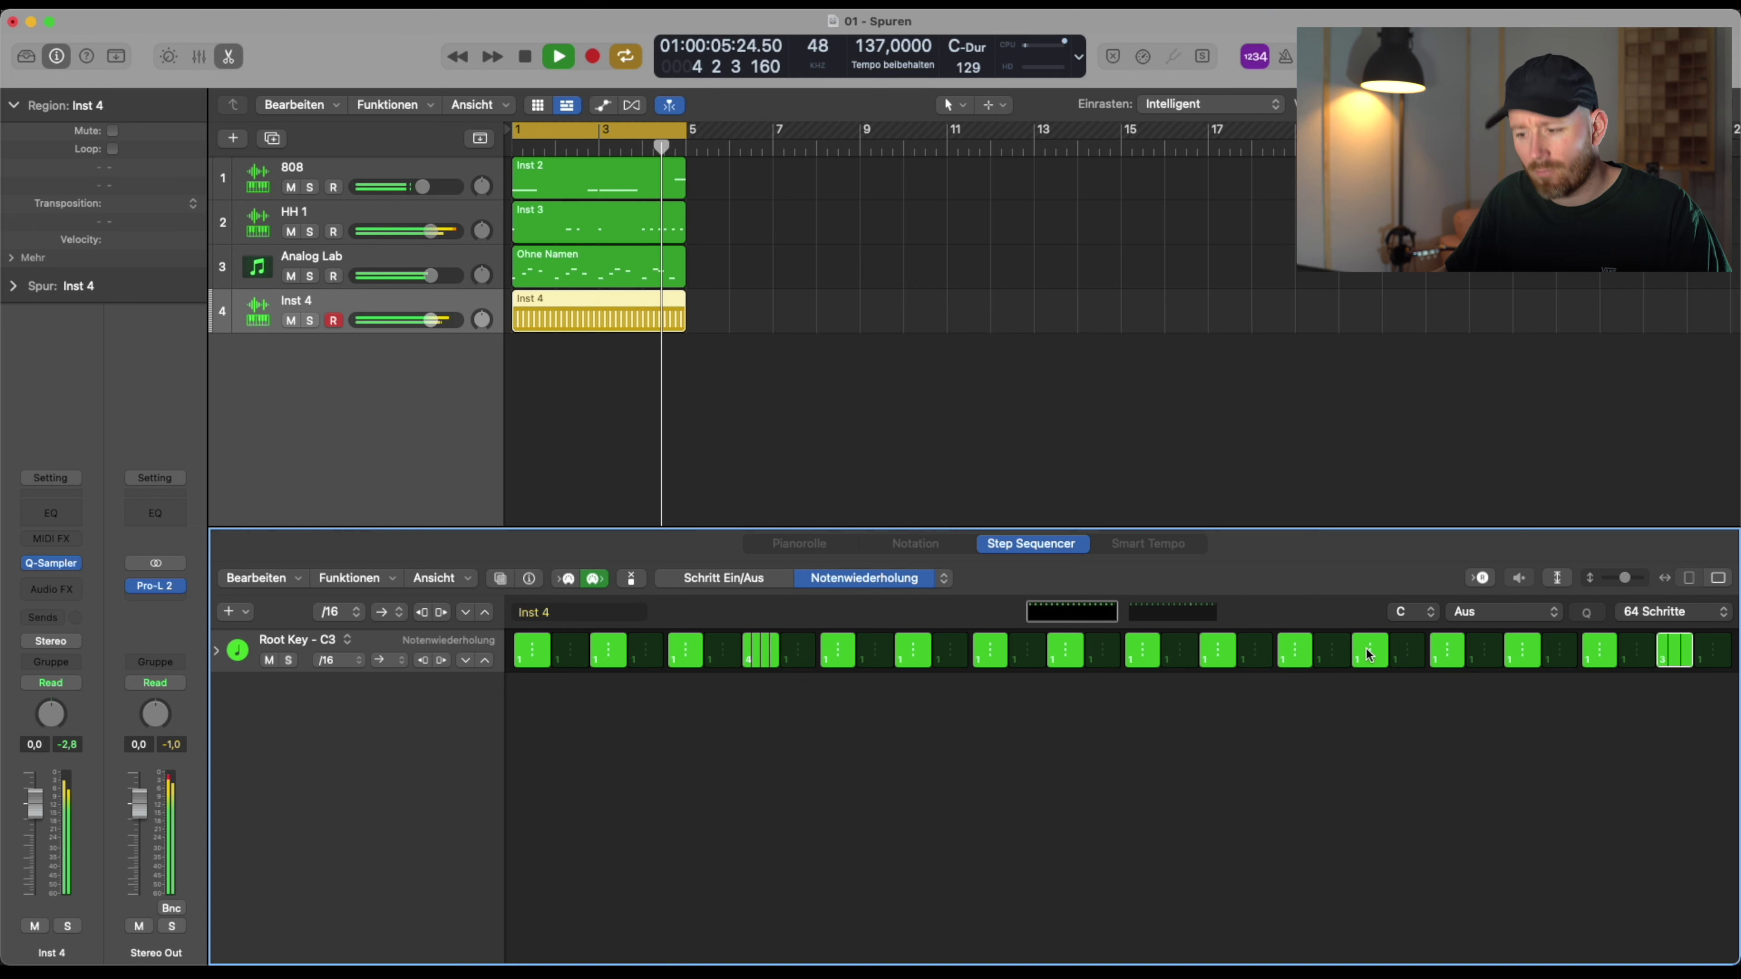
Rename the Inst 4 track as HH 2, move it above Analog Lab and stop playback
double_click(318, 301)
text(HH 2)
key(Return)
drag(376, 305, 378, 266)
key(space)
Select the Analog Lab track and add another software instrument track beneath it
right_click(355, 389)
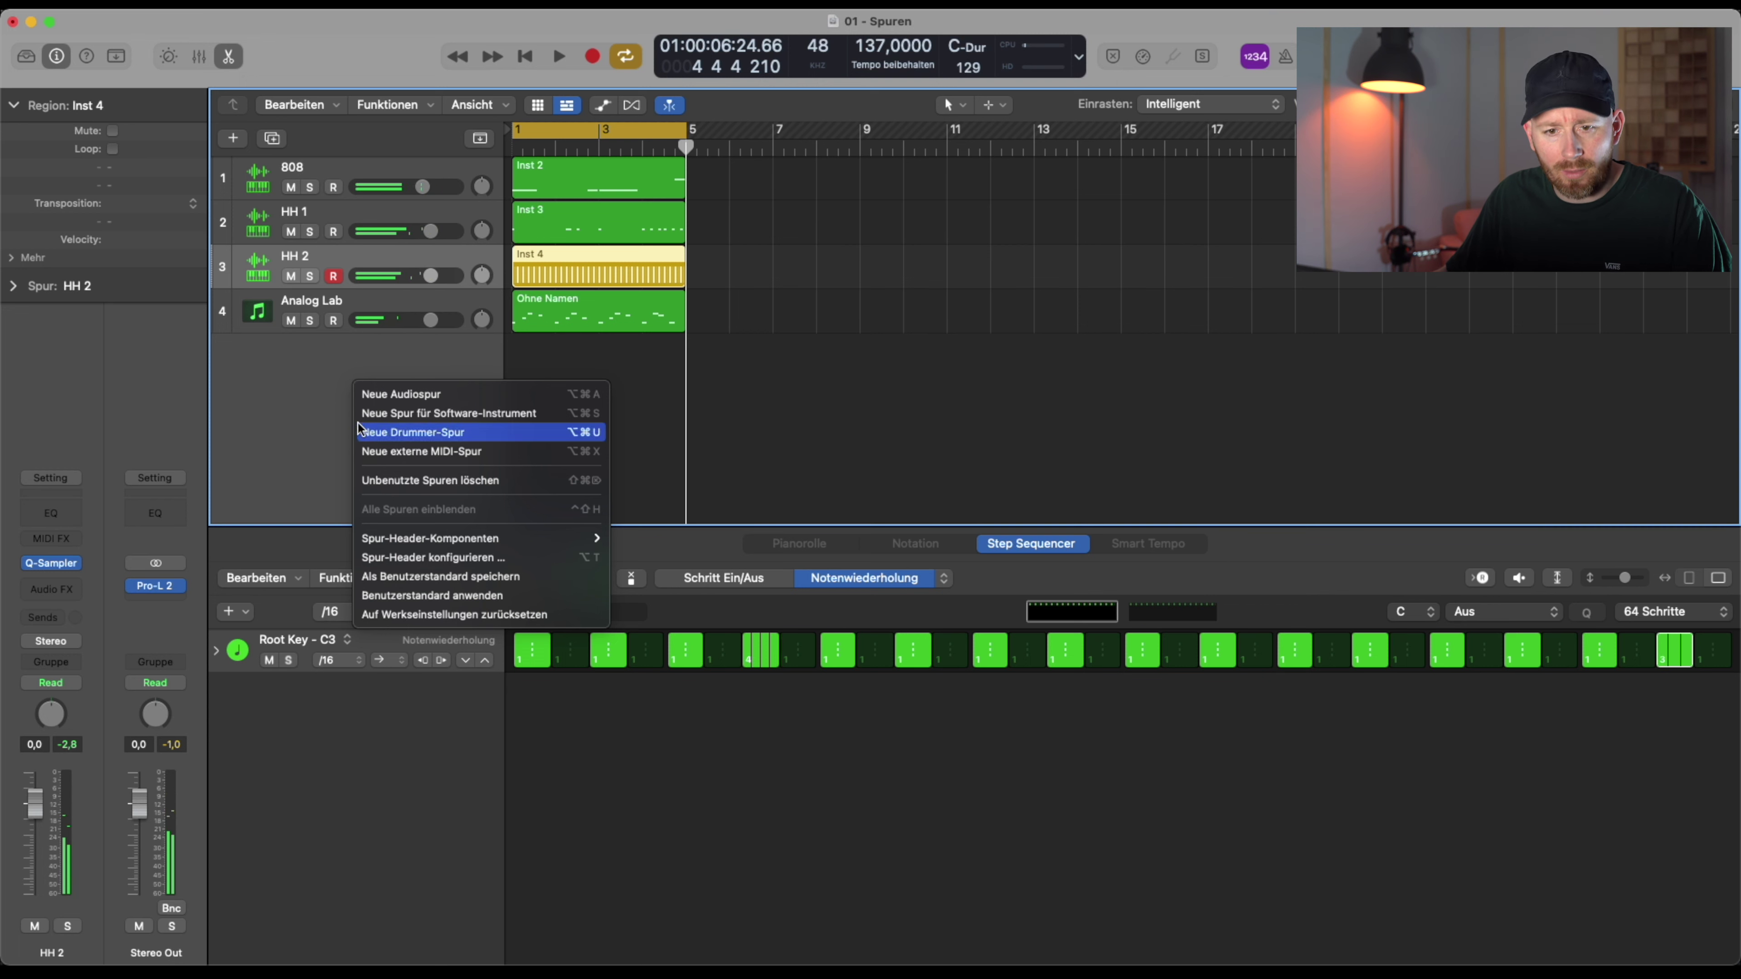
click(273, 396)
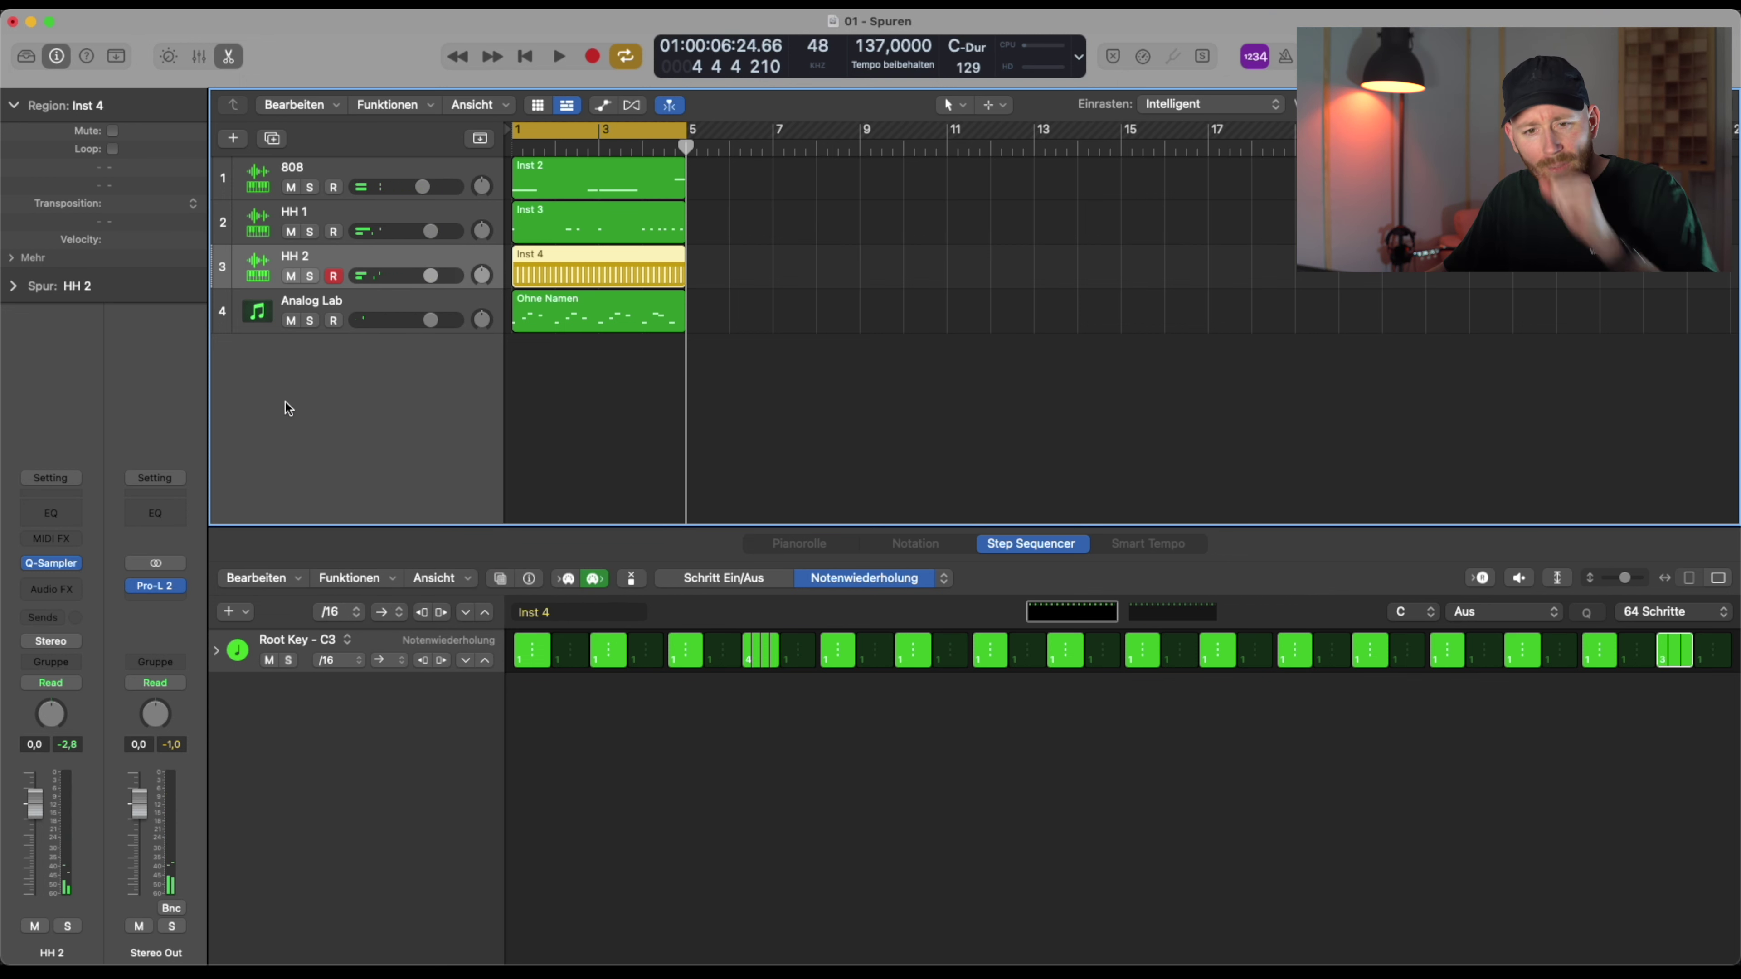
click(363, 310)
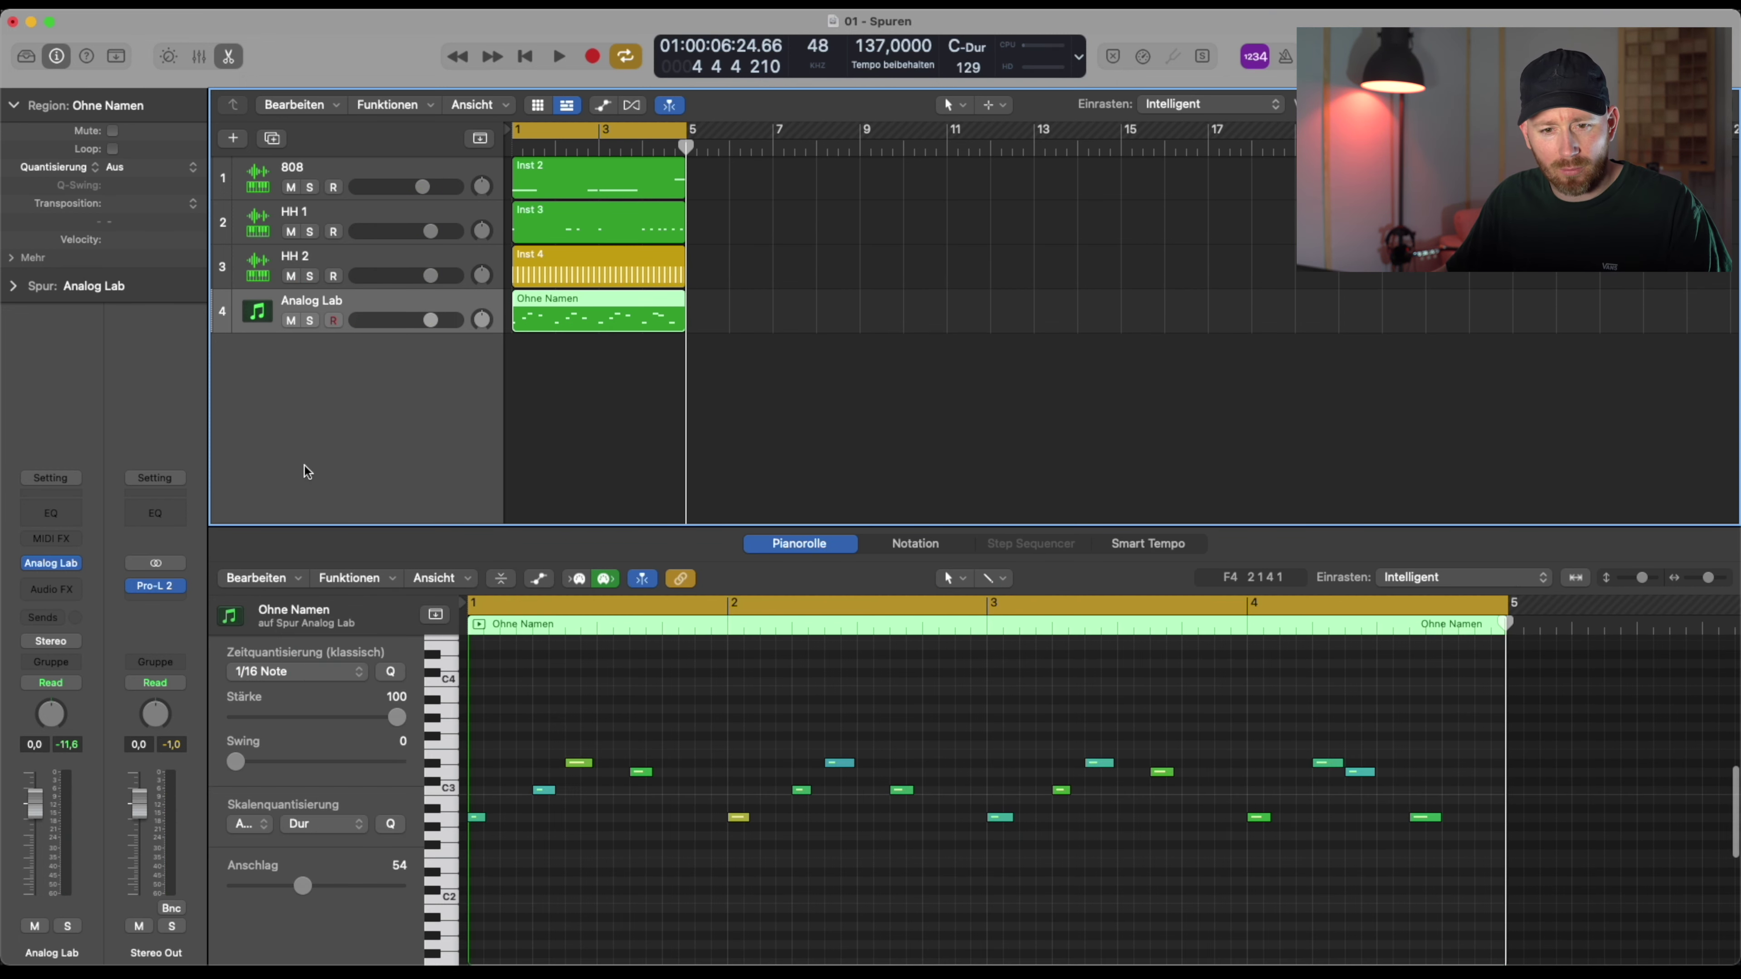
right_click(393, 407)
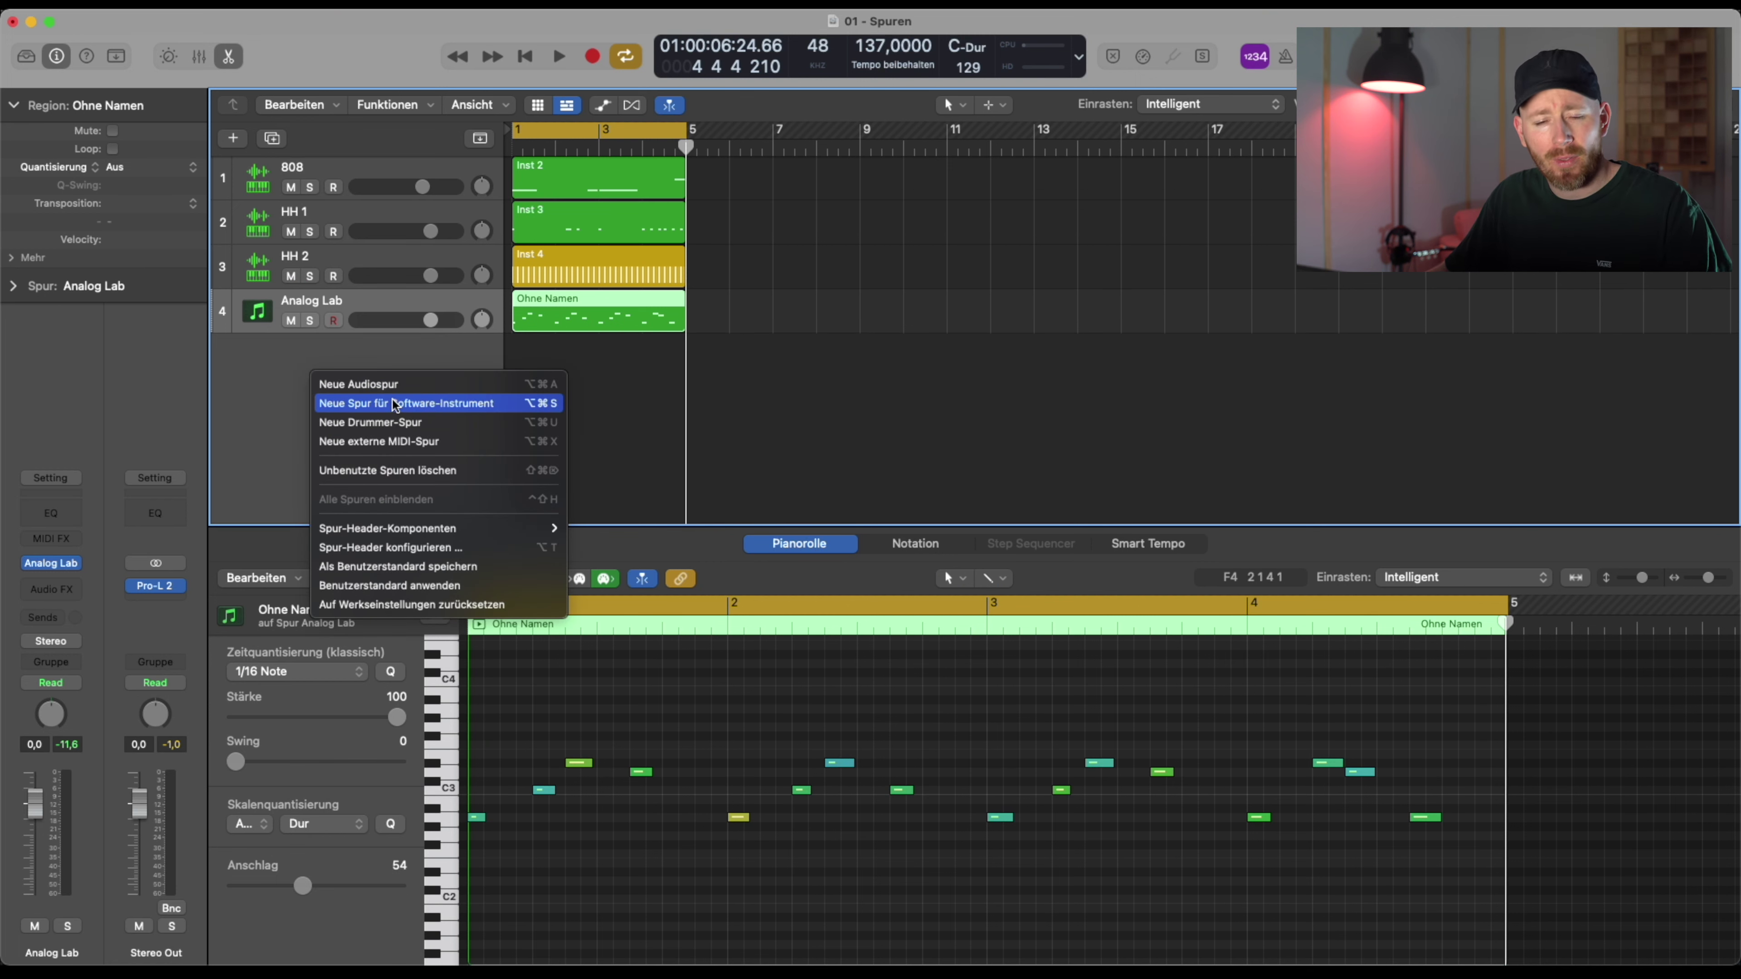
click(396, 404)
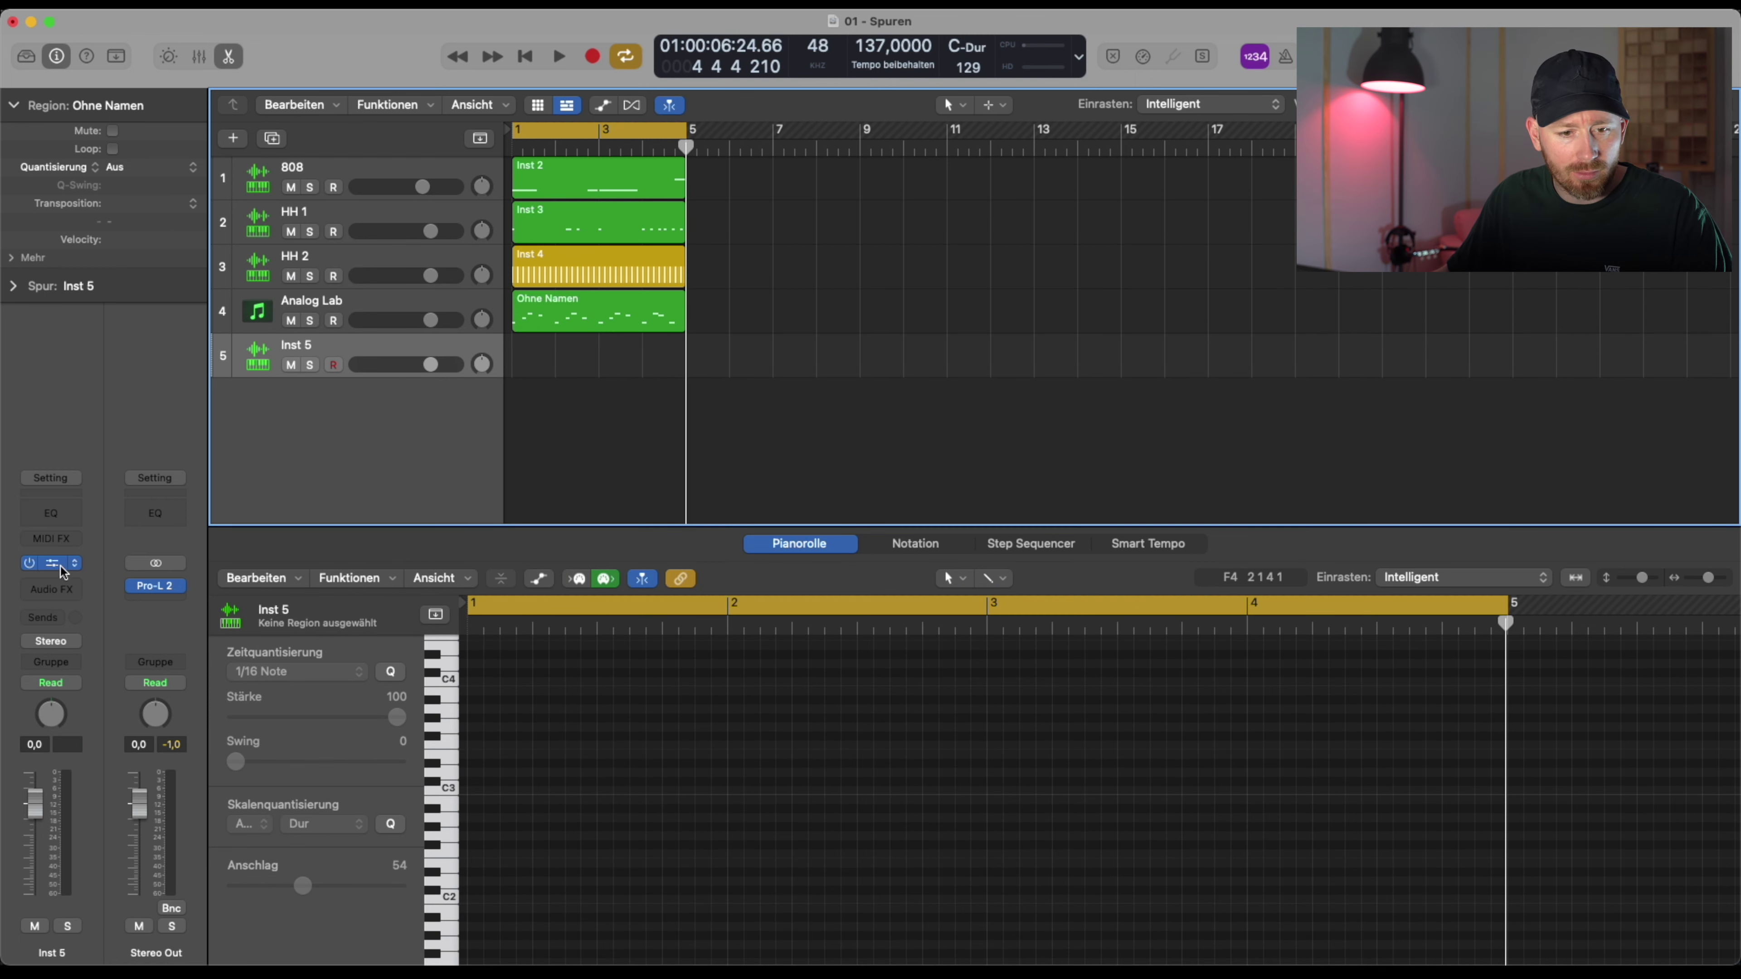
Load Quick Sampler on the Inst 5 track and fill it with a clap sample from the DY 808 MAFIA KIT folder
click(63, 571)
click(1069, 494)
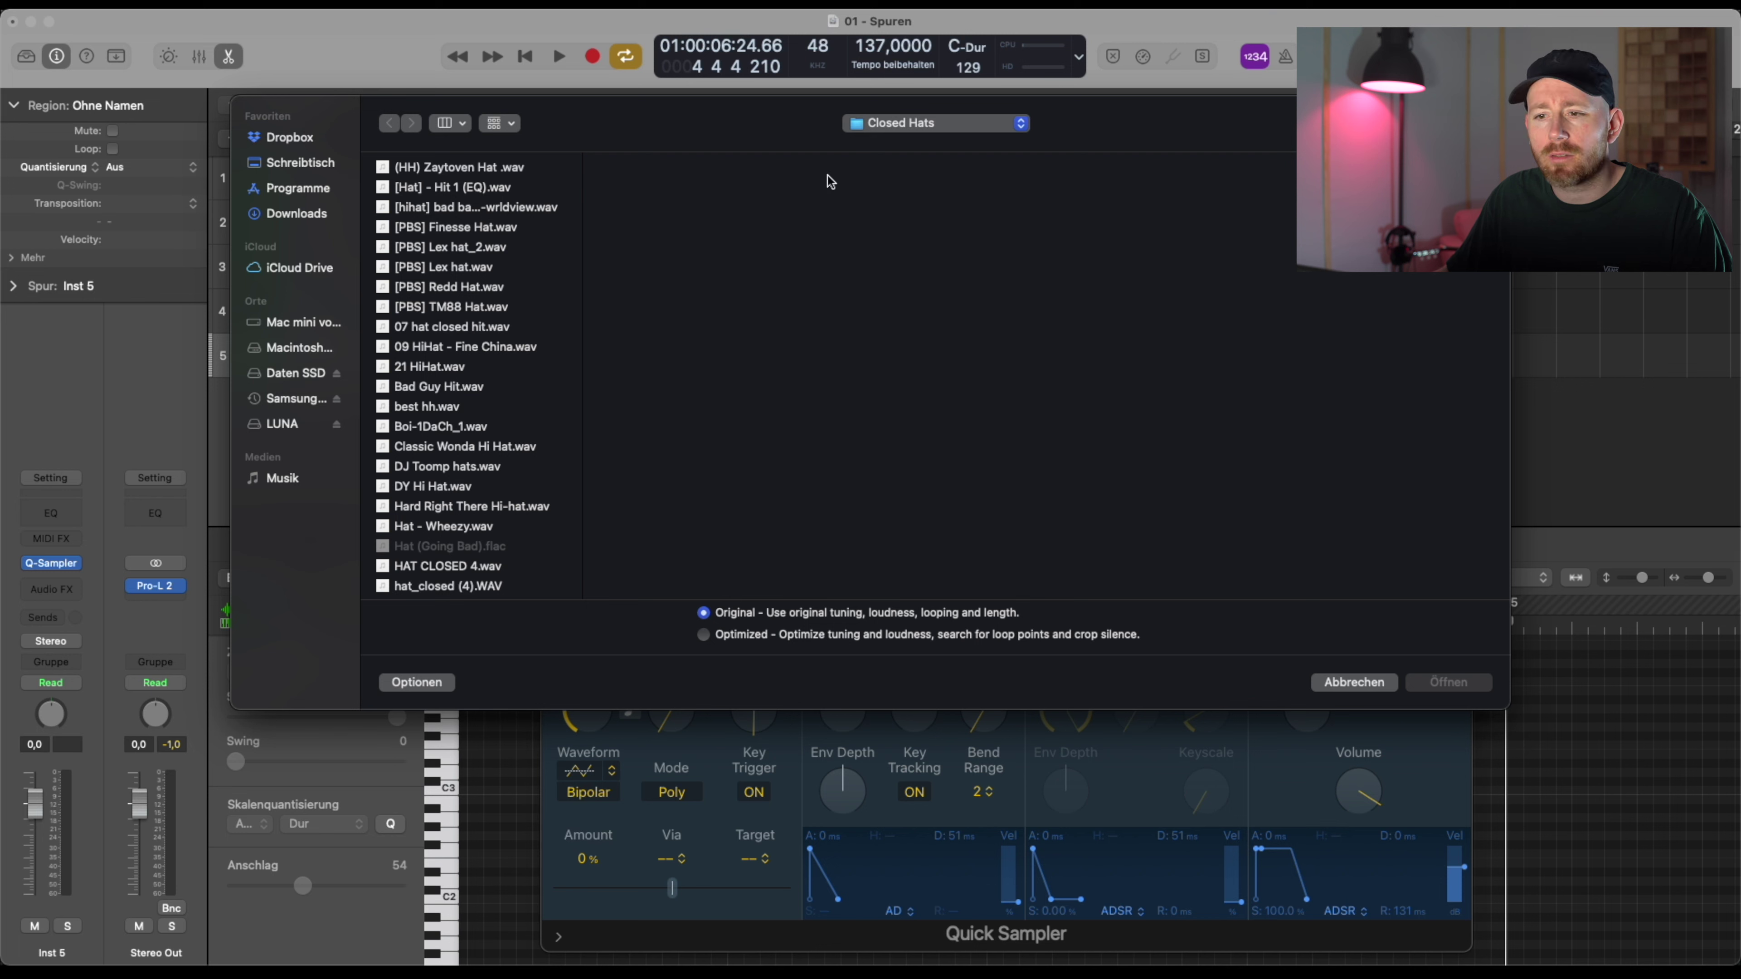
click(889, 129)
click(891, 147)
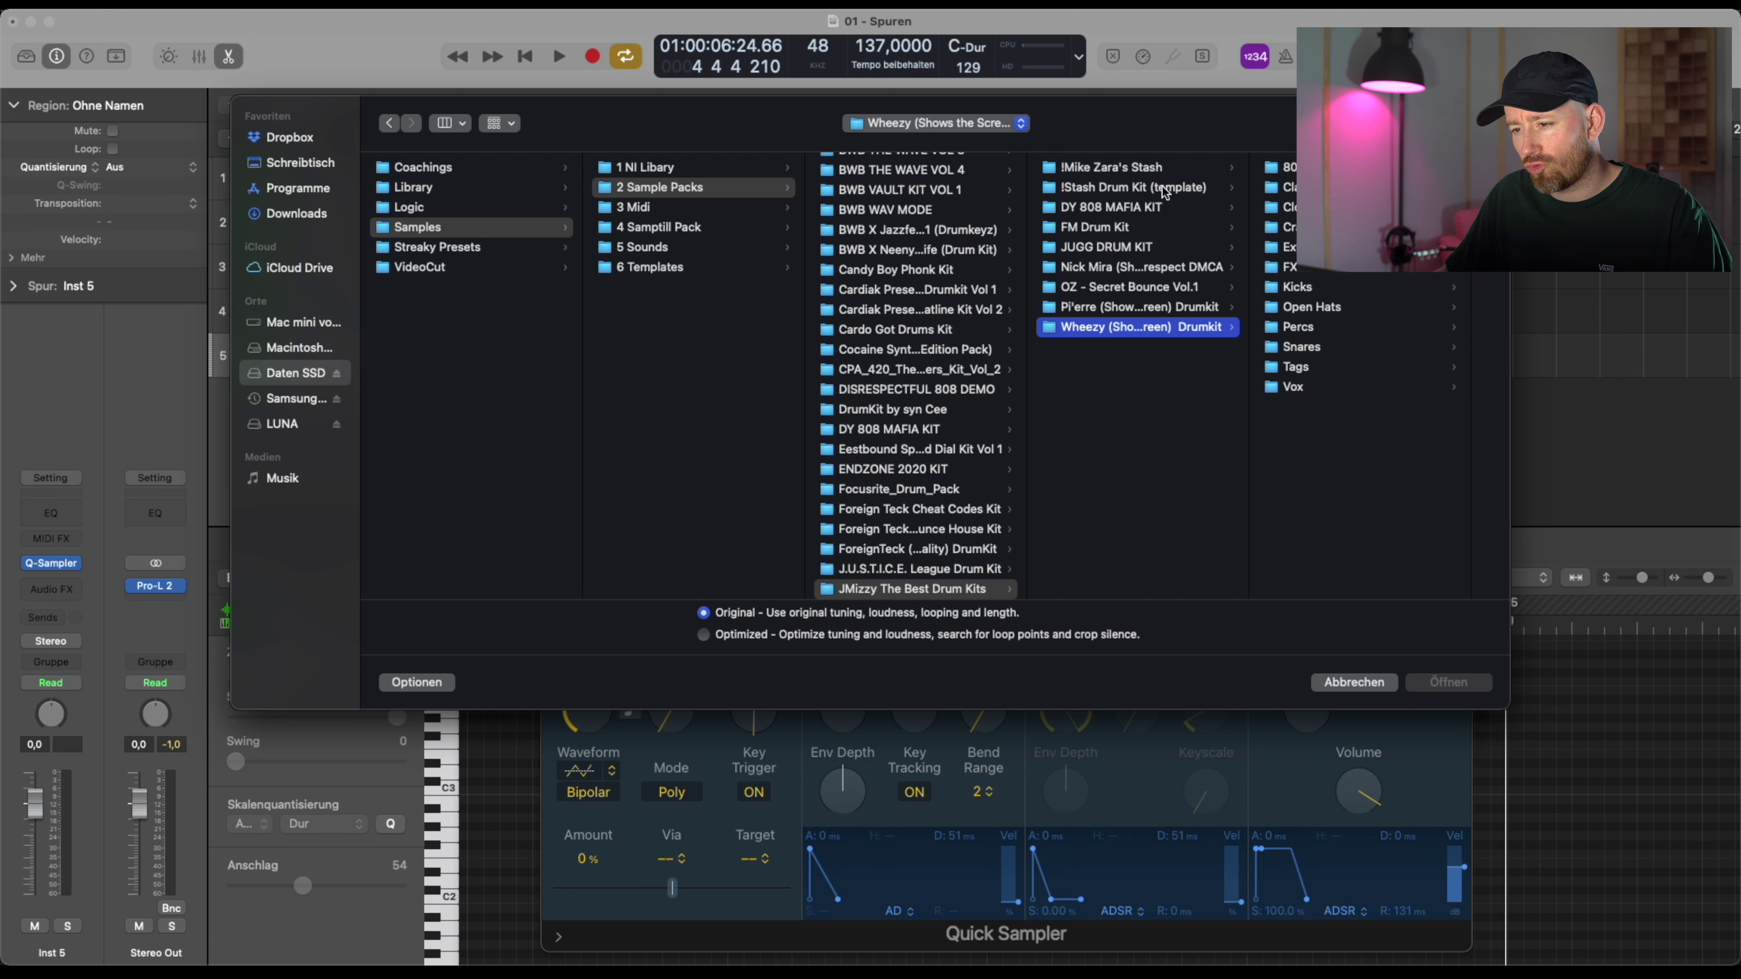
click(1204, 209)
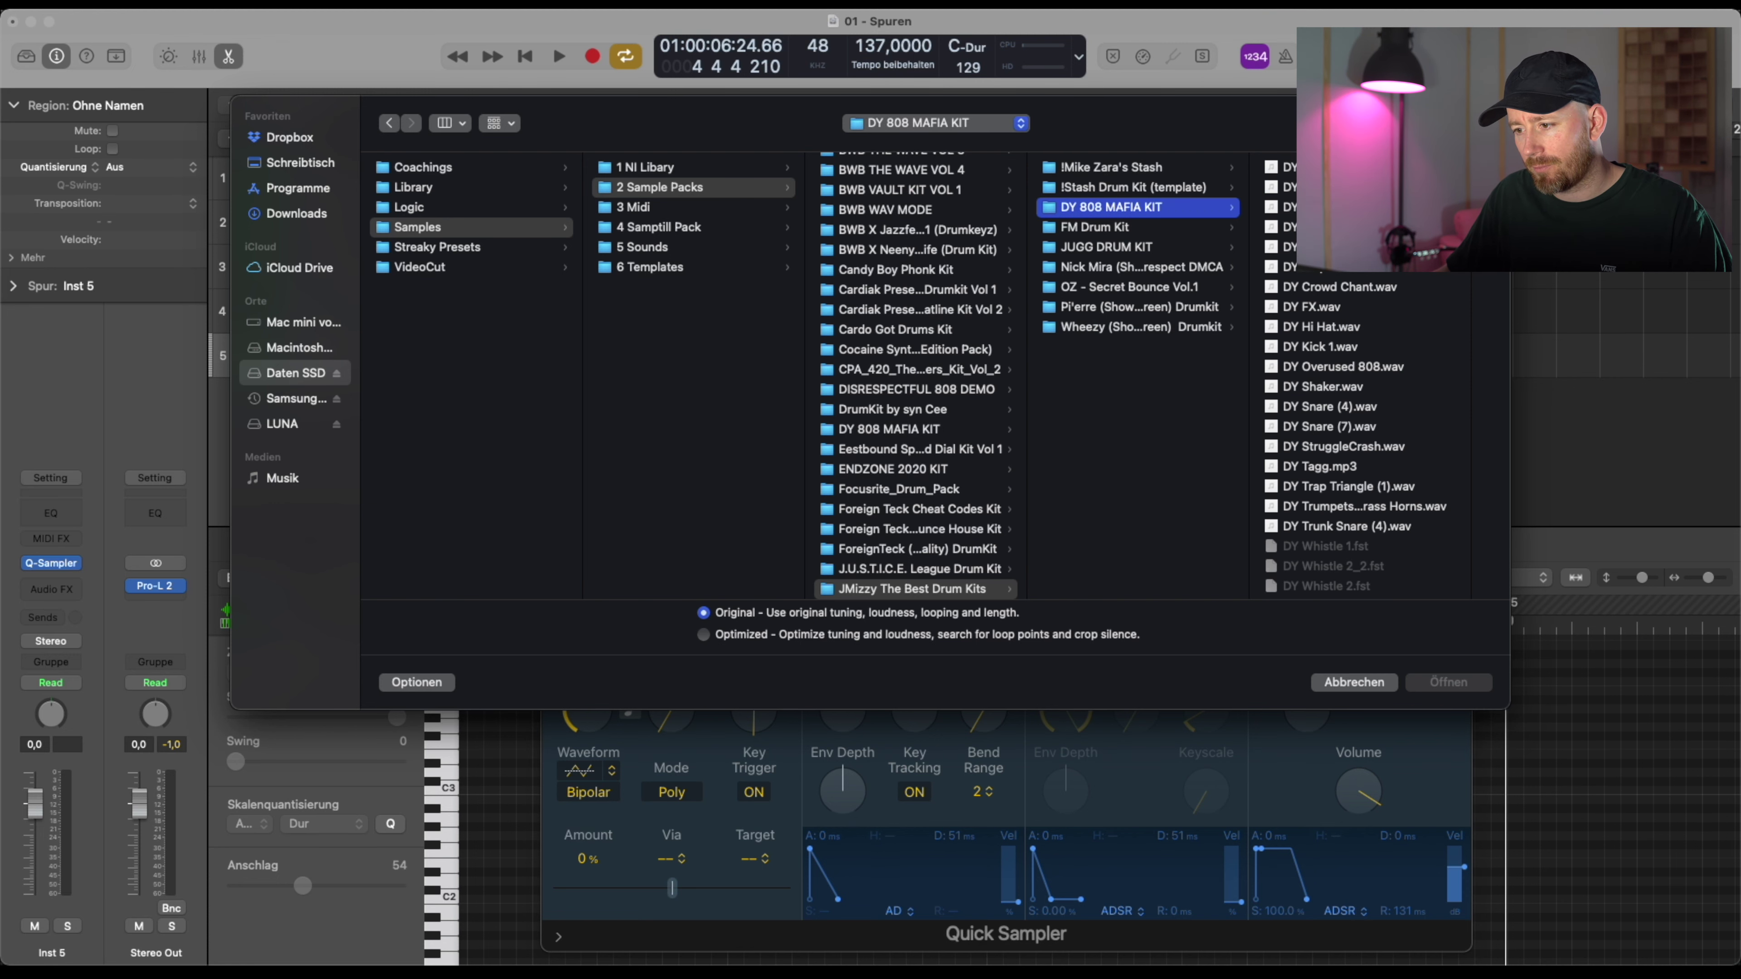
click(1336, 274)
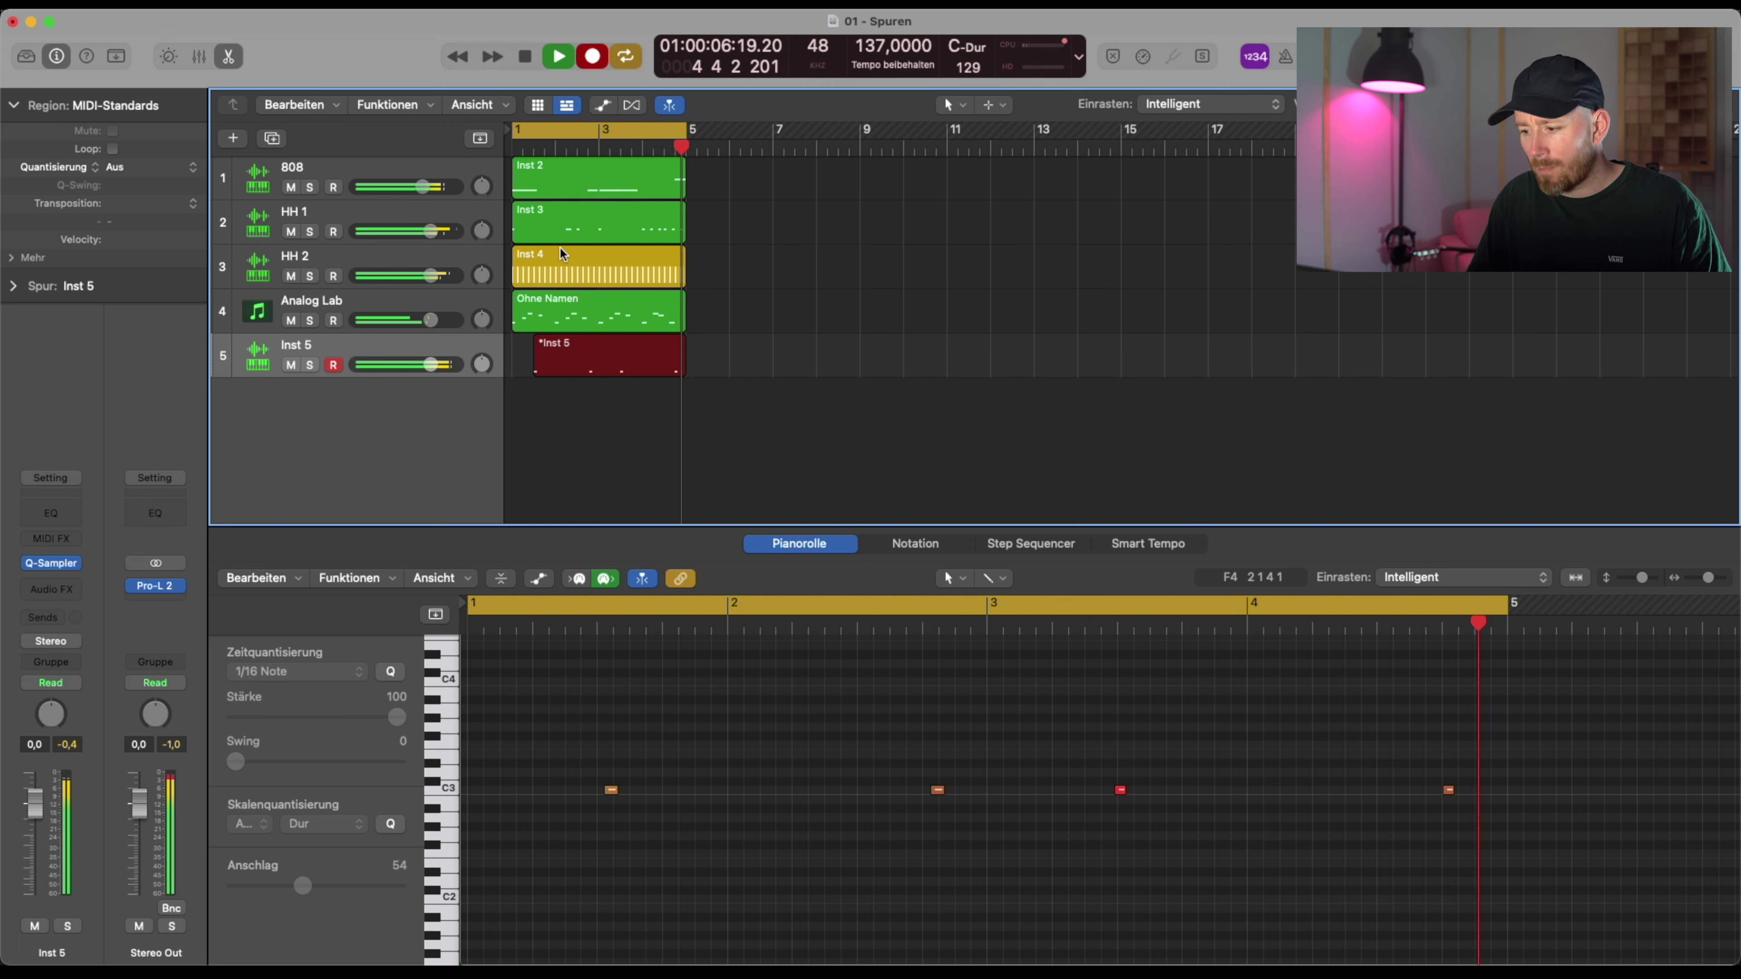
Record four C3 clap hits across the four bars, quantize them to 1/16 notes and play the beat from the start
key(space)
drag(1513, 729, 610, 833)
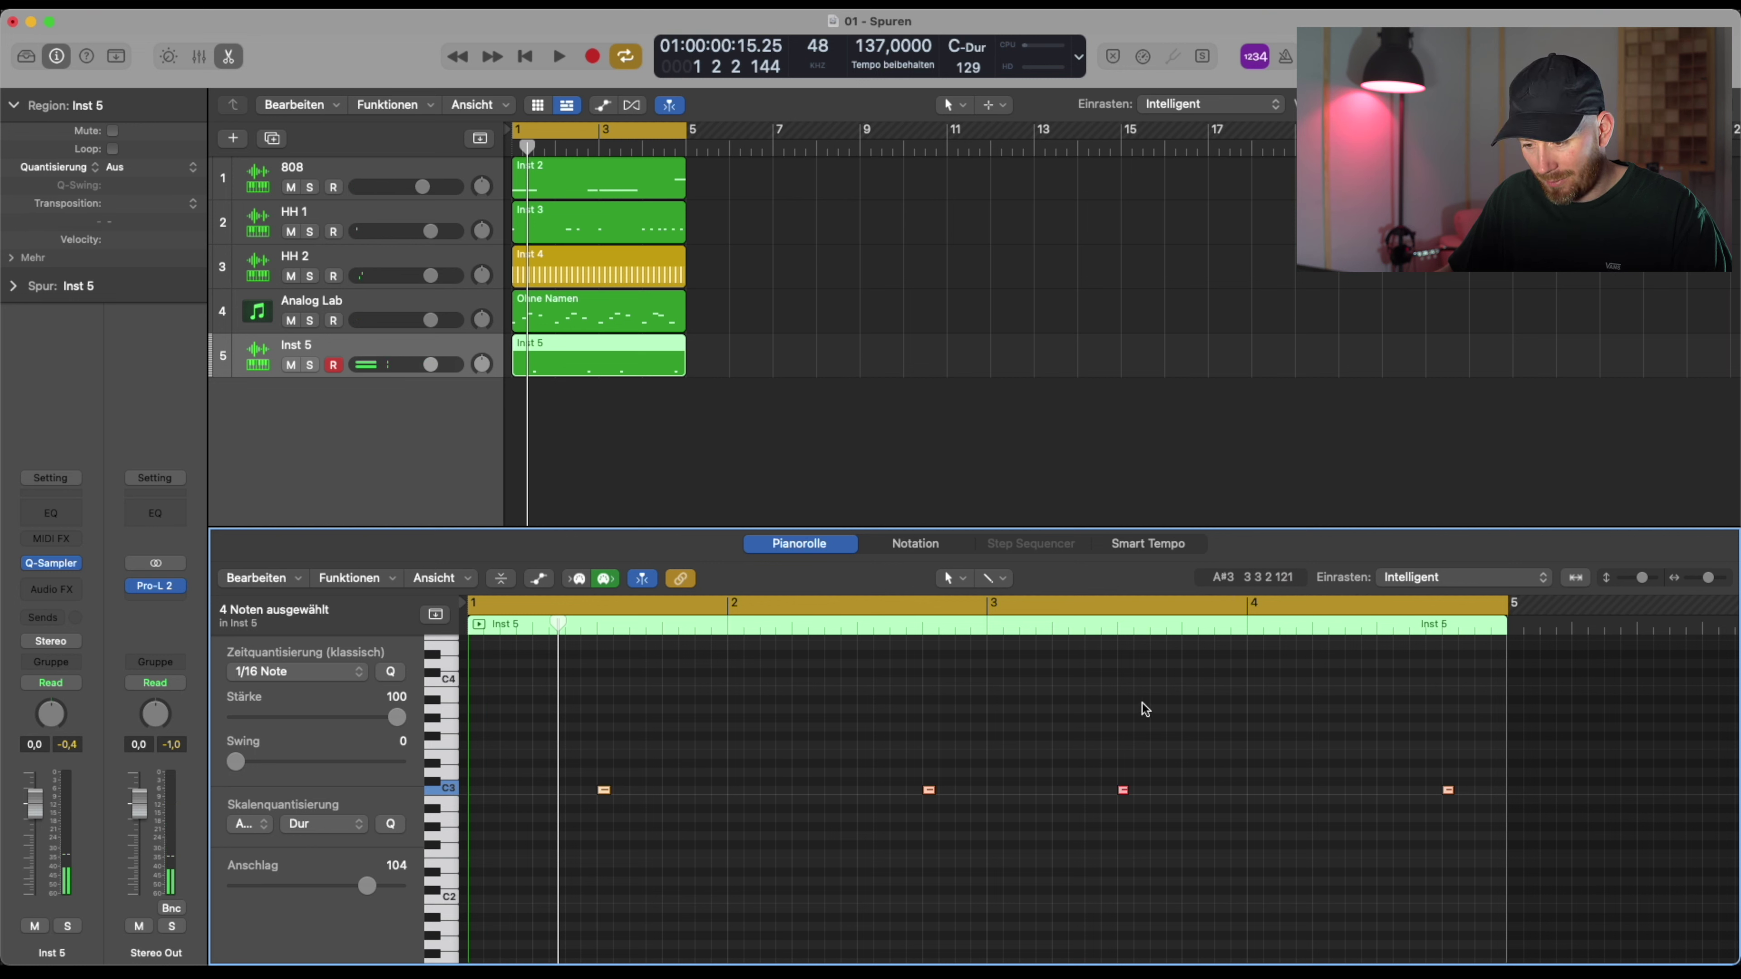
click(1179, 709)
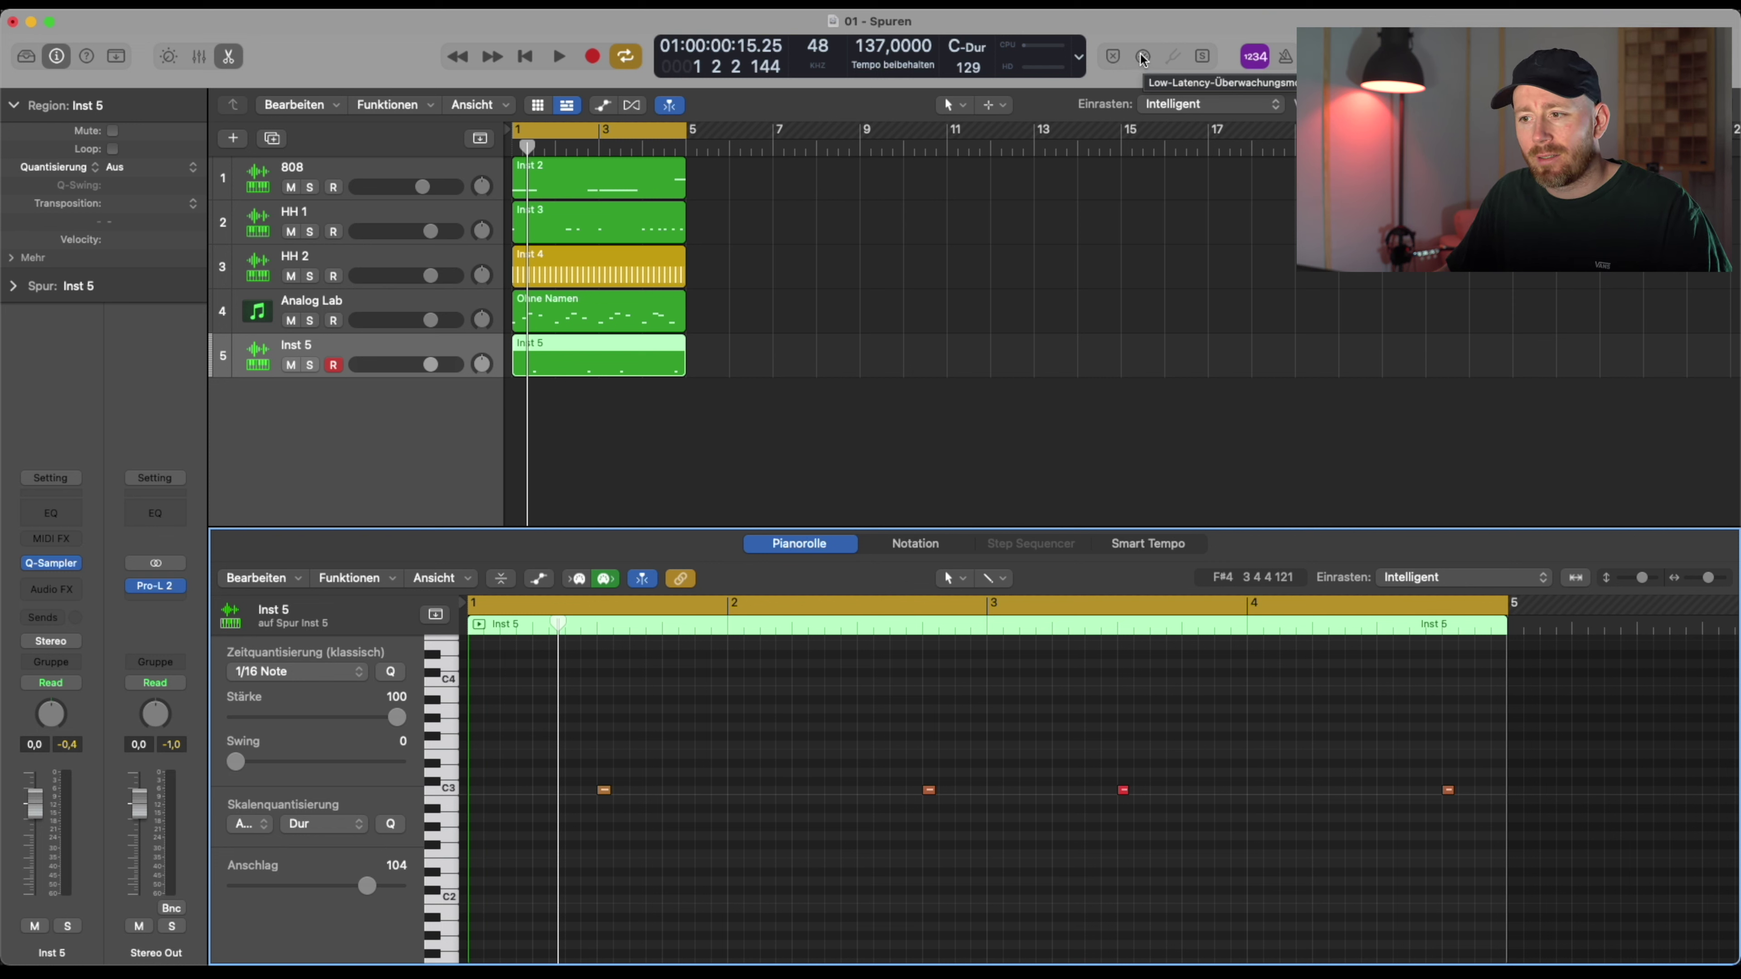
key(Return)
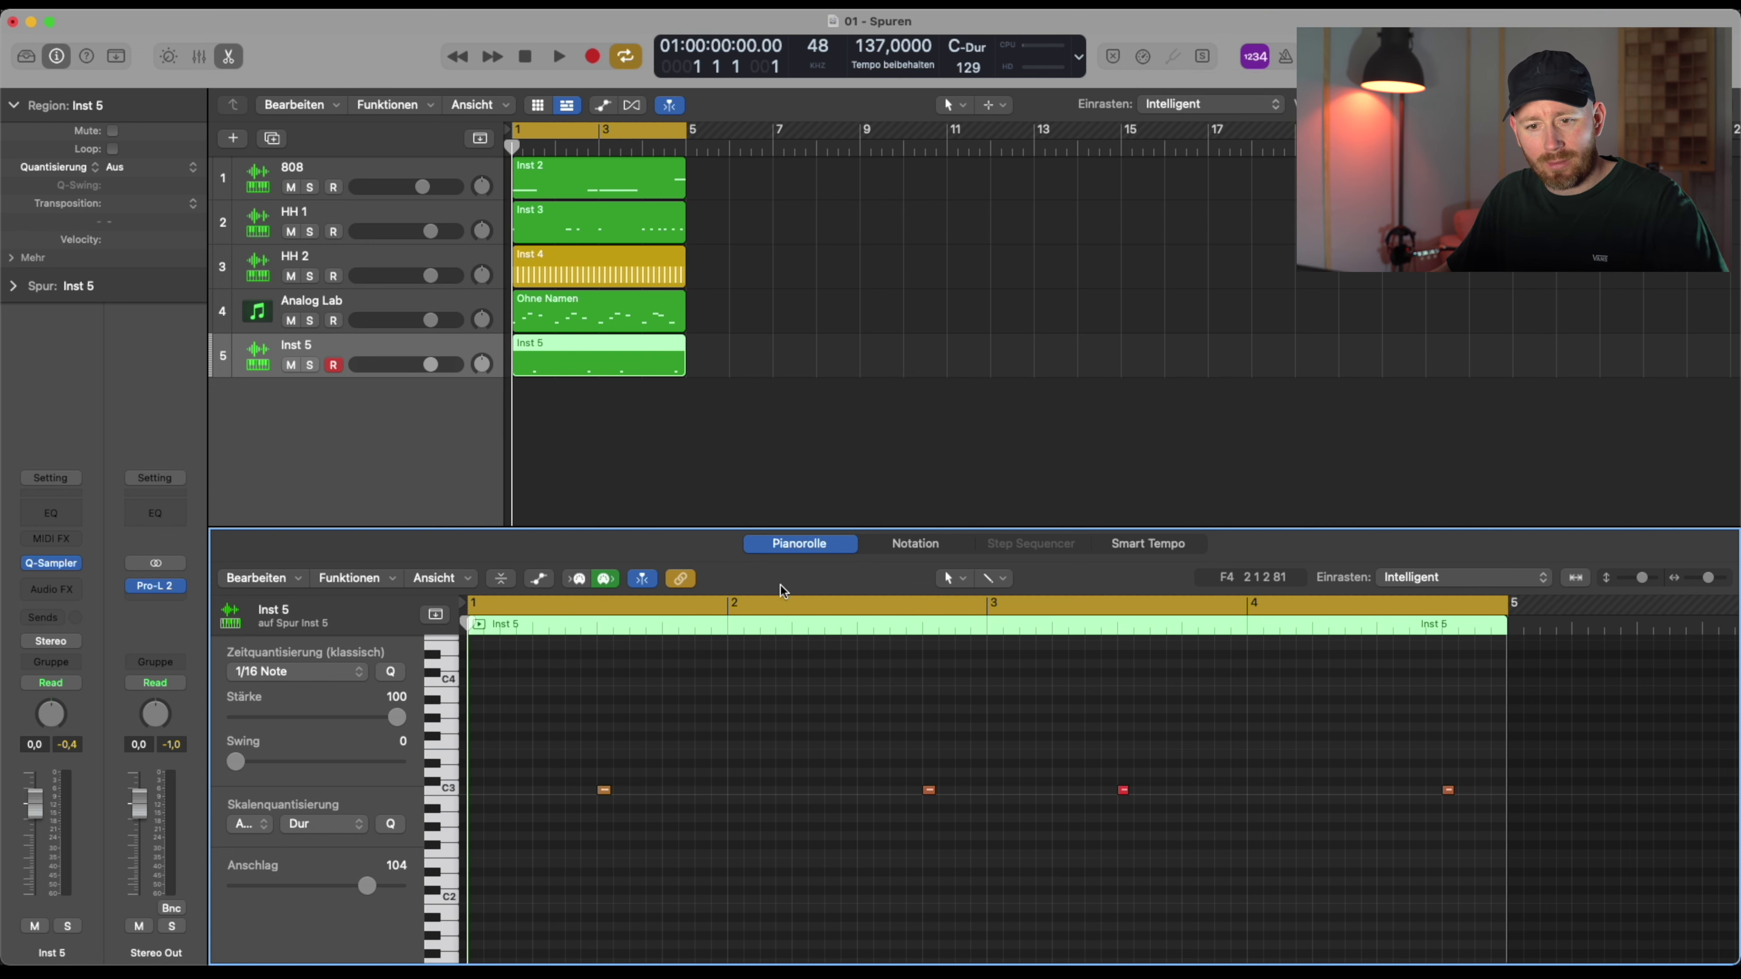
click(570, 442)
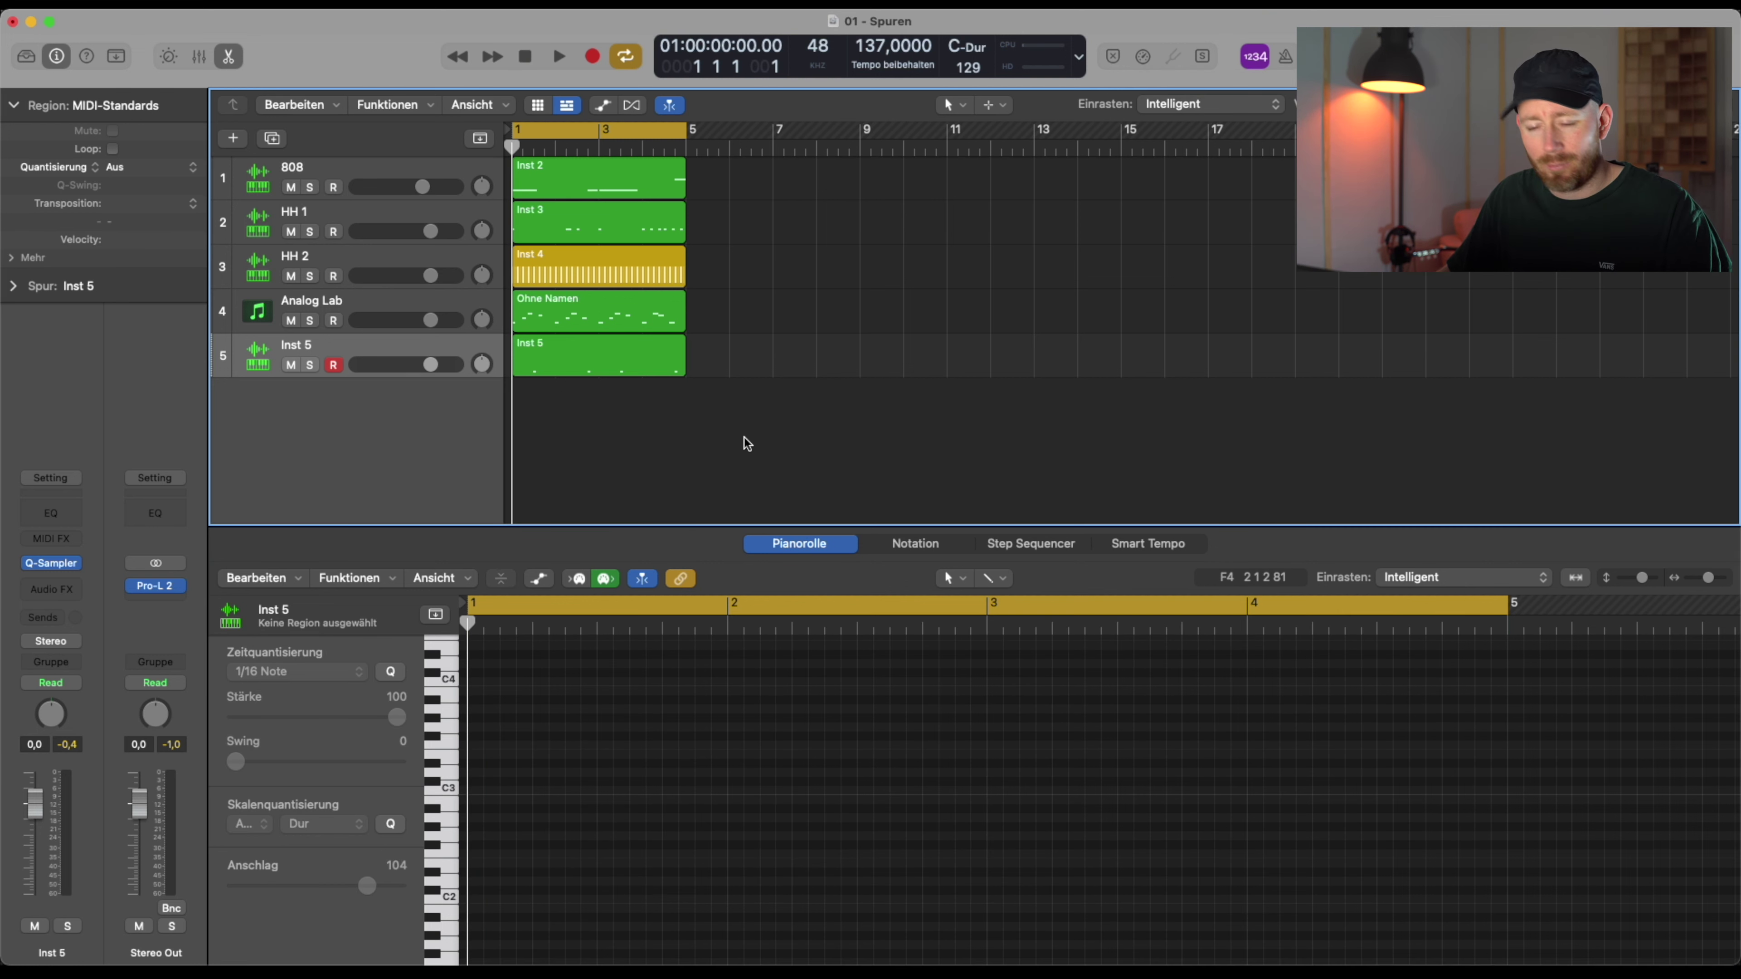
key(space)
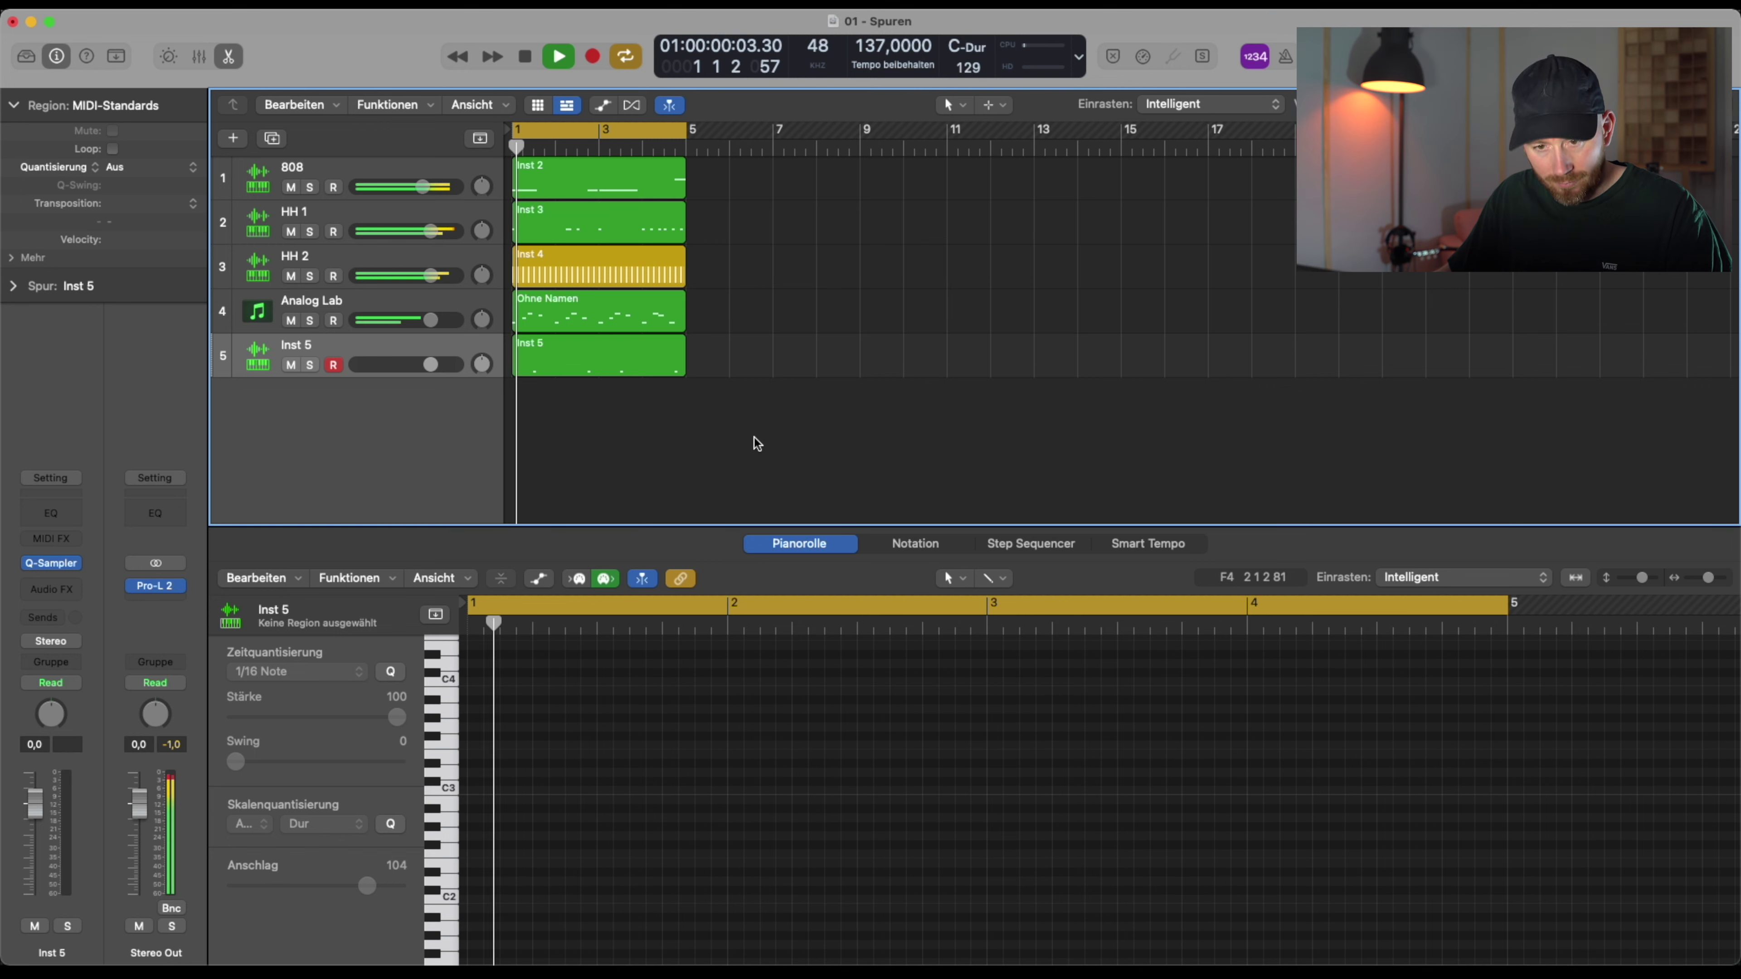
Rename the Inst 5 track as Clap and move it directly below the 808 track
double_click(336, 351)
text(Cl)
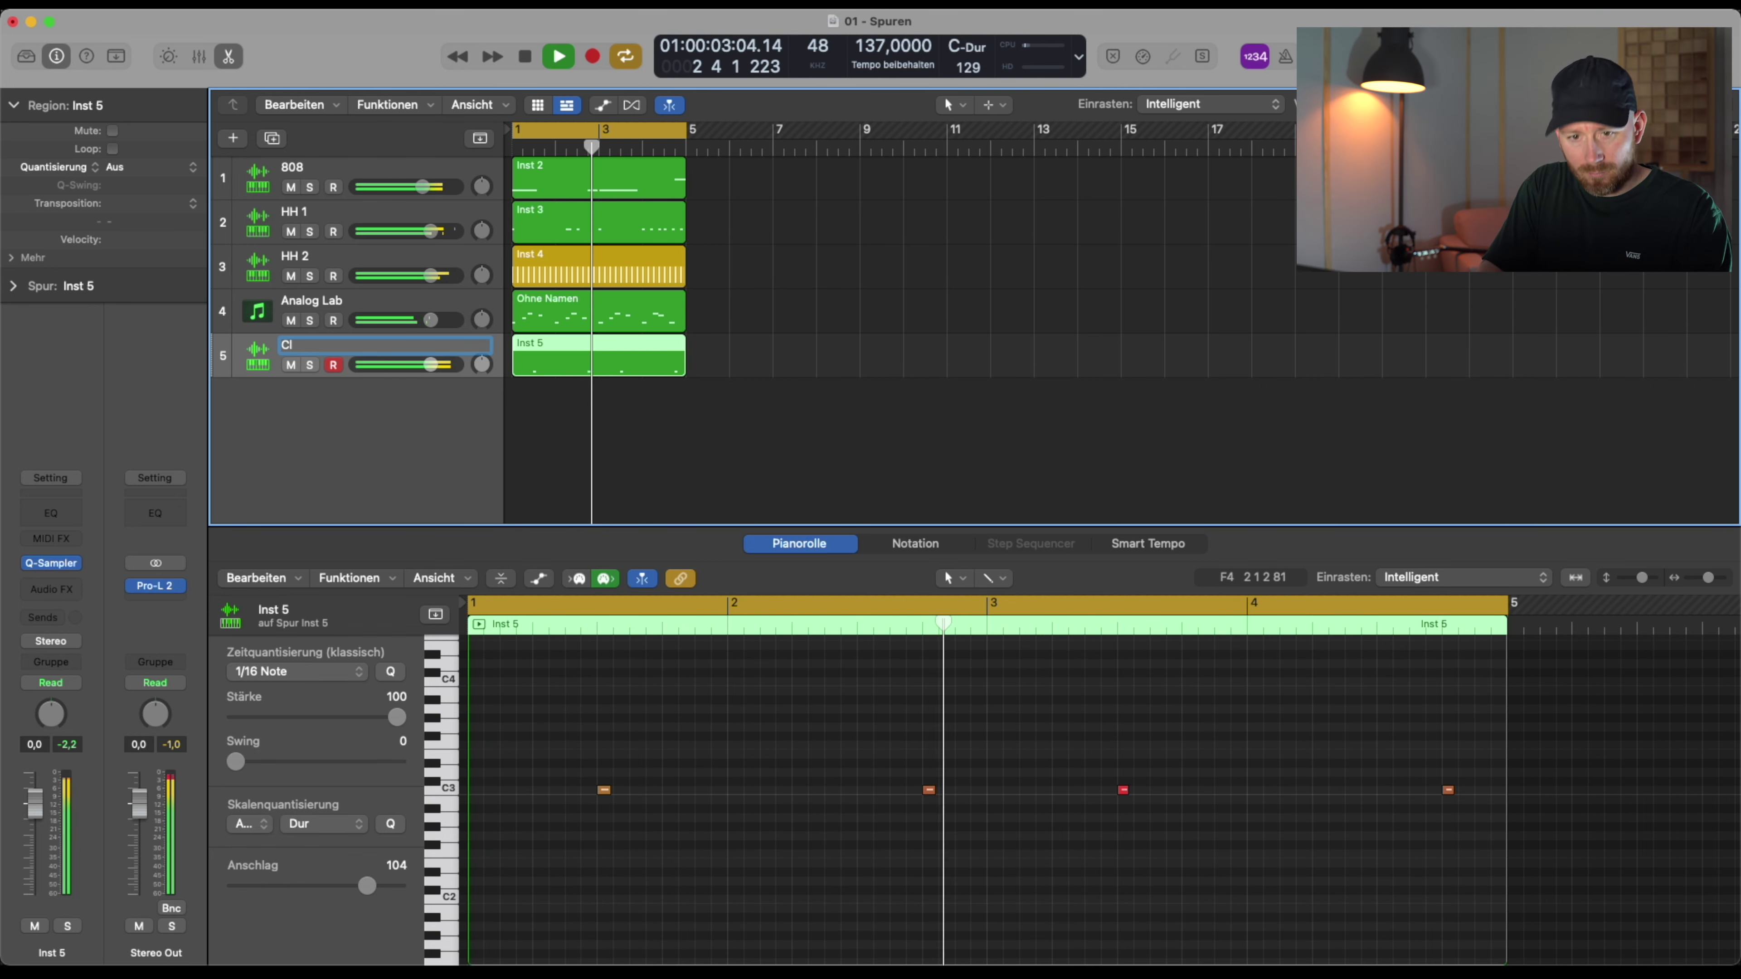
text(ap)
key(Return)
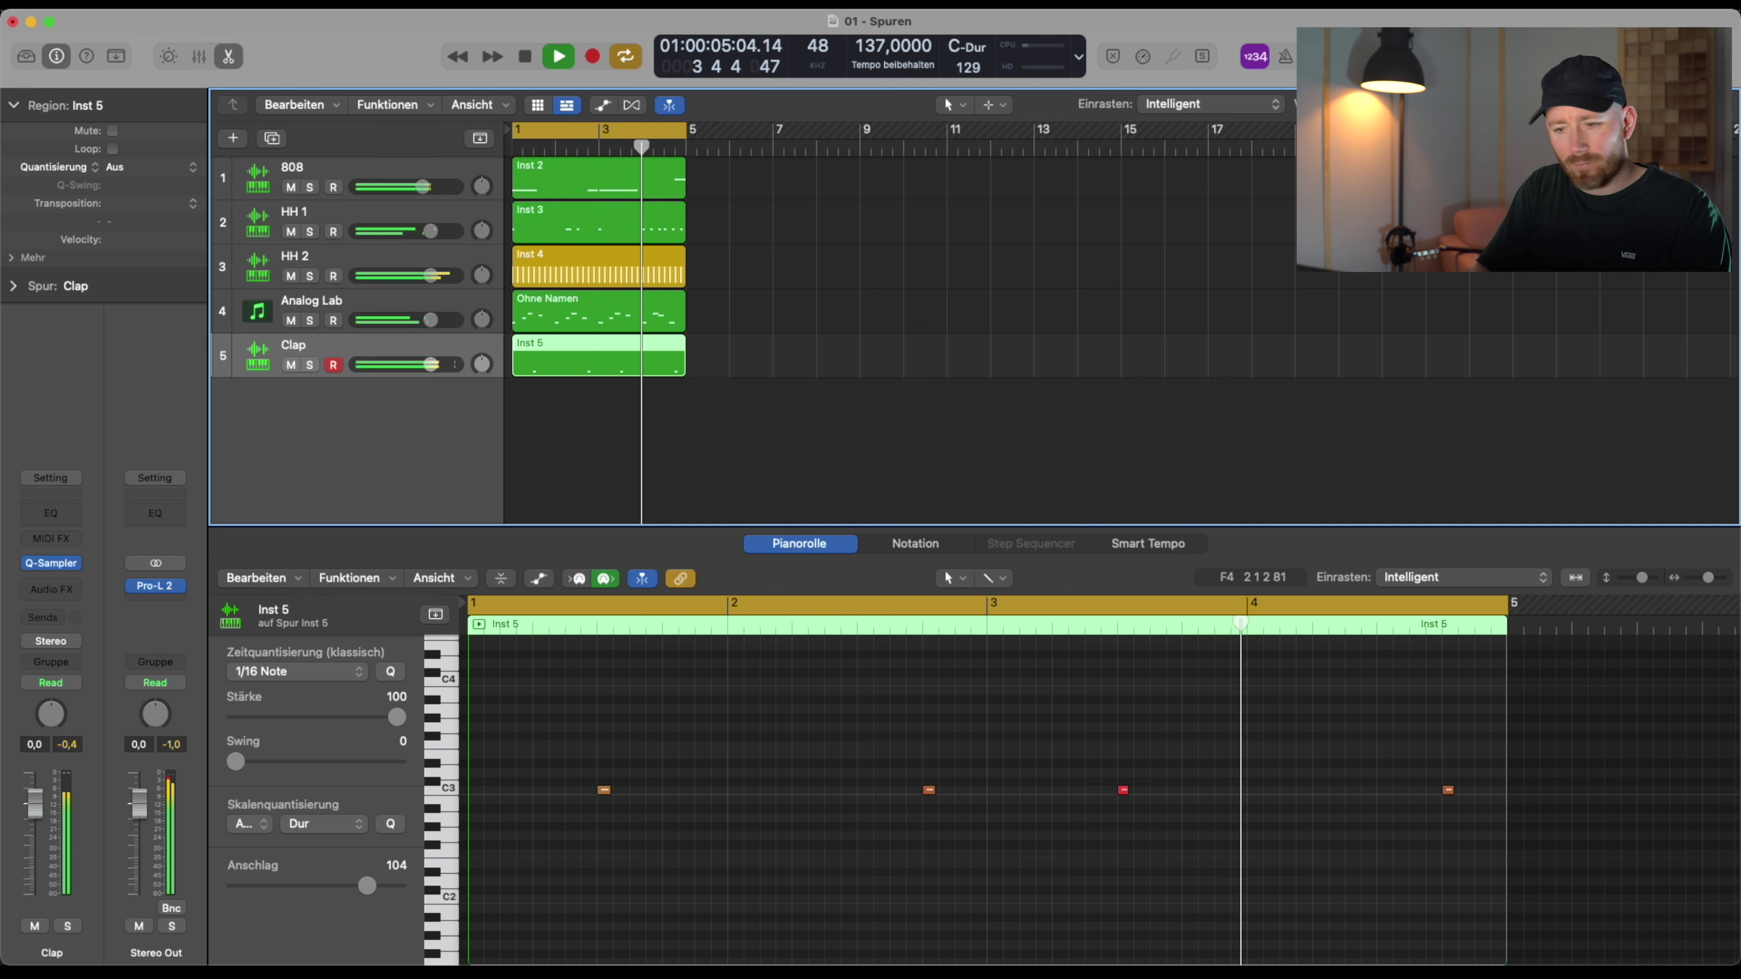
drag(313, 350, 313, 218)
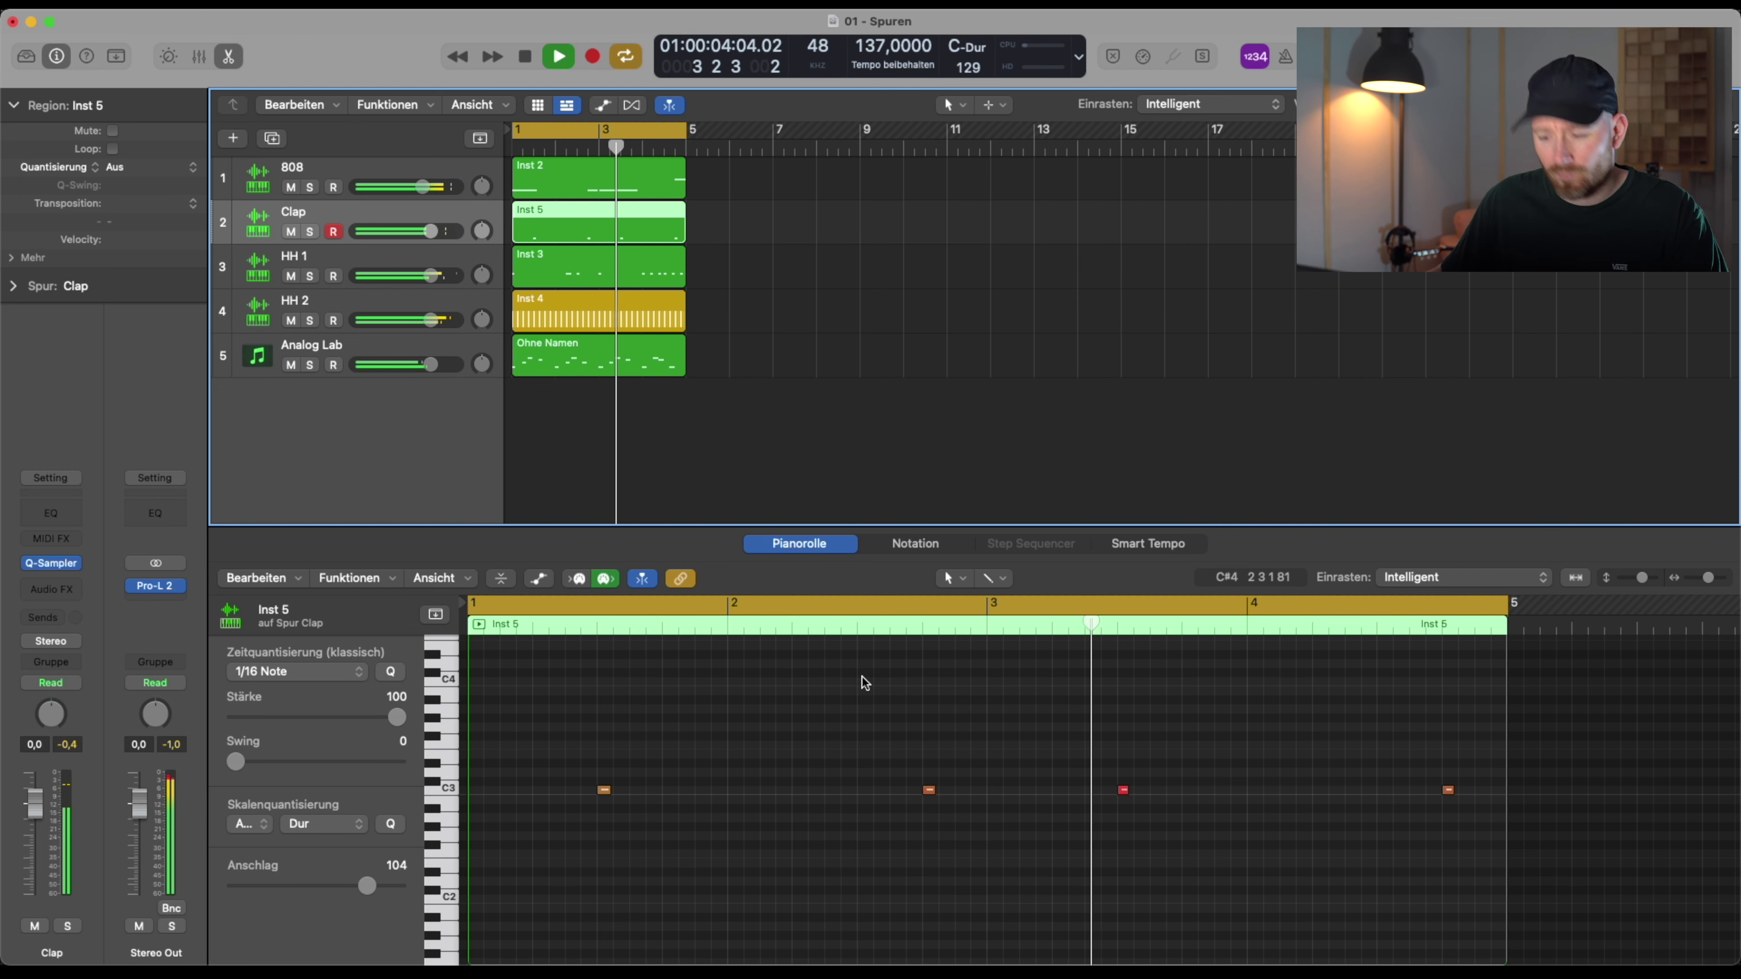
Insert the RC-20 Retro Color effect in stereo on the Analog Lab track
click(1115, 782)
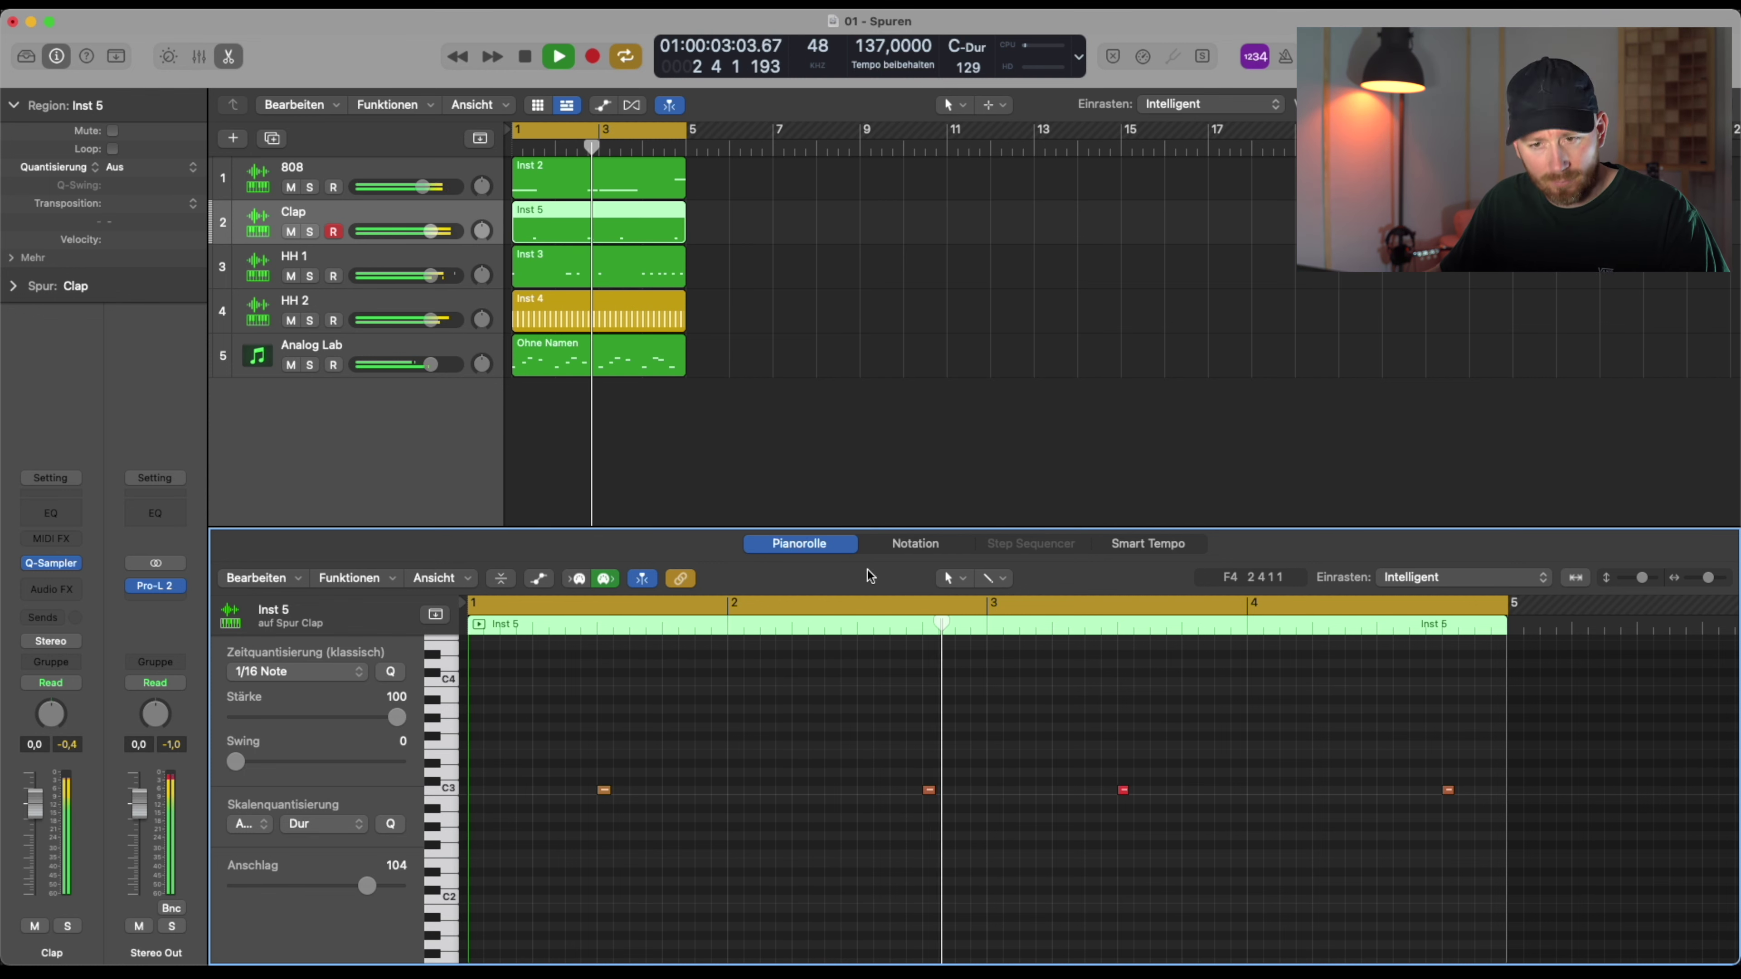
scroll(715, 407, down, 2)
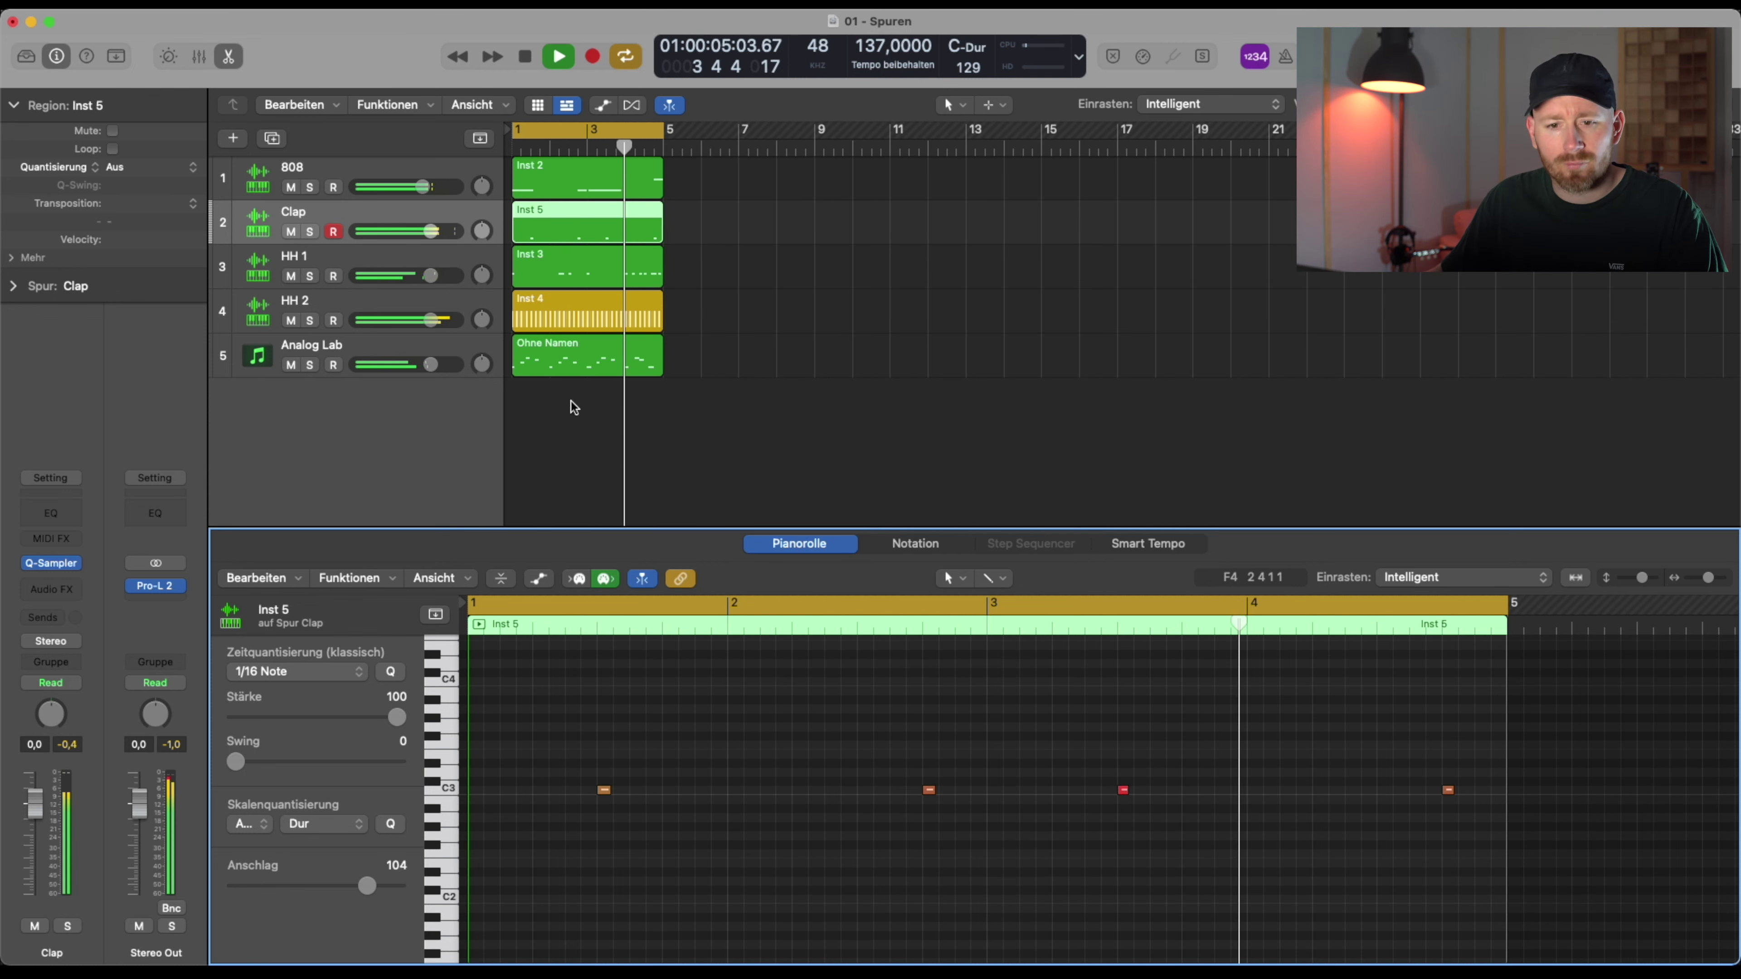
right_click(310, 432)
click(370, 353)
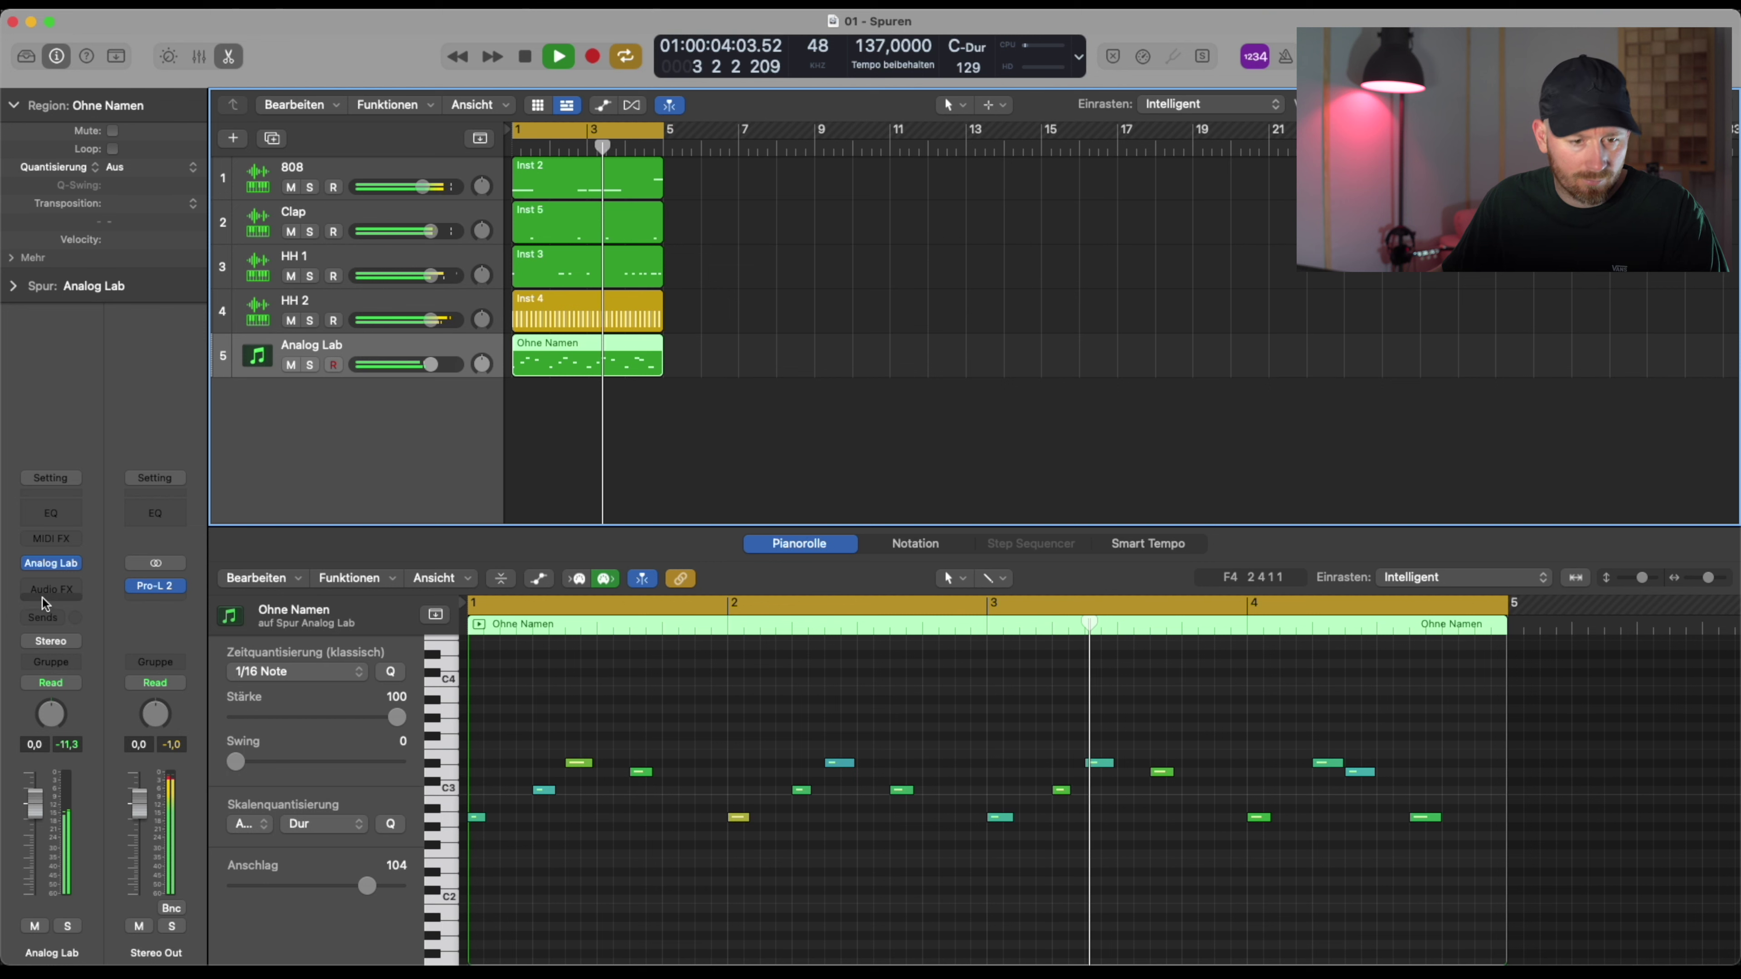
click(51, 588)
mouse_move(120, 744)
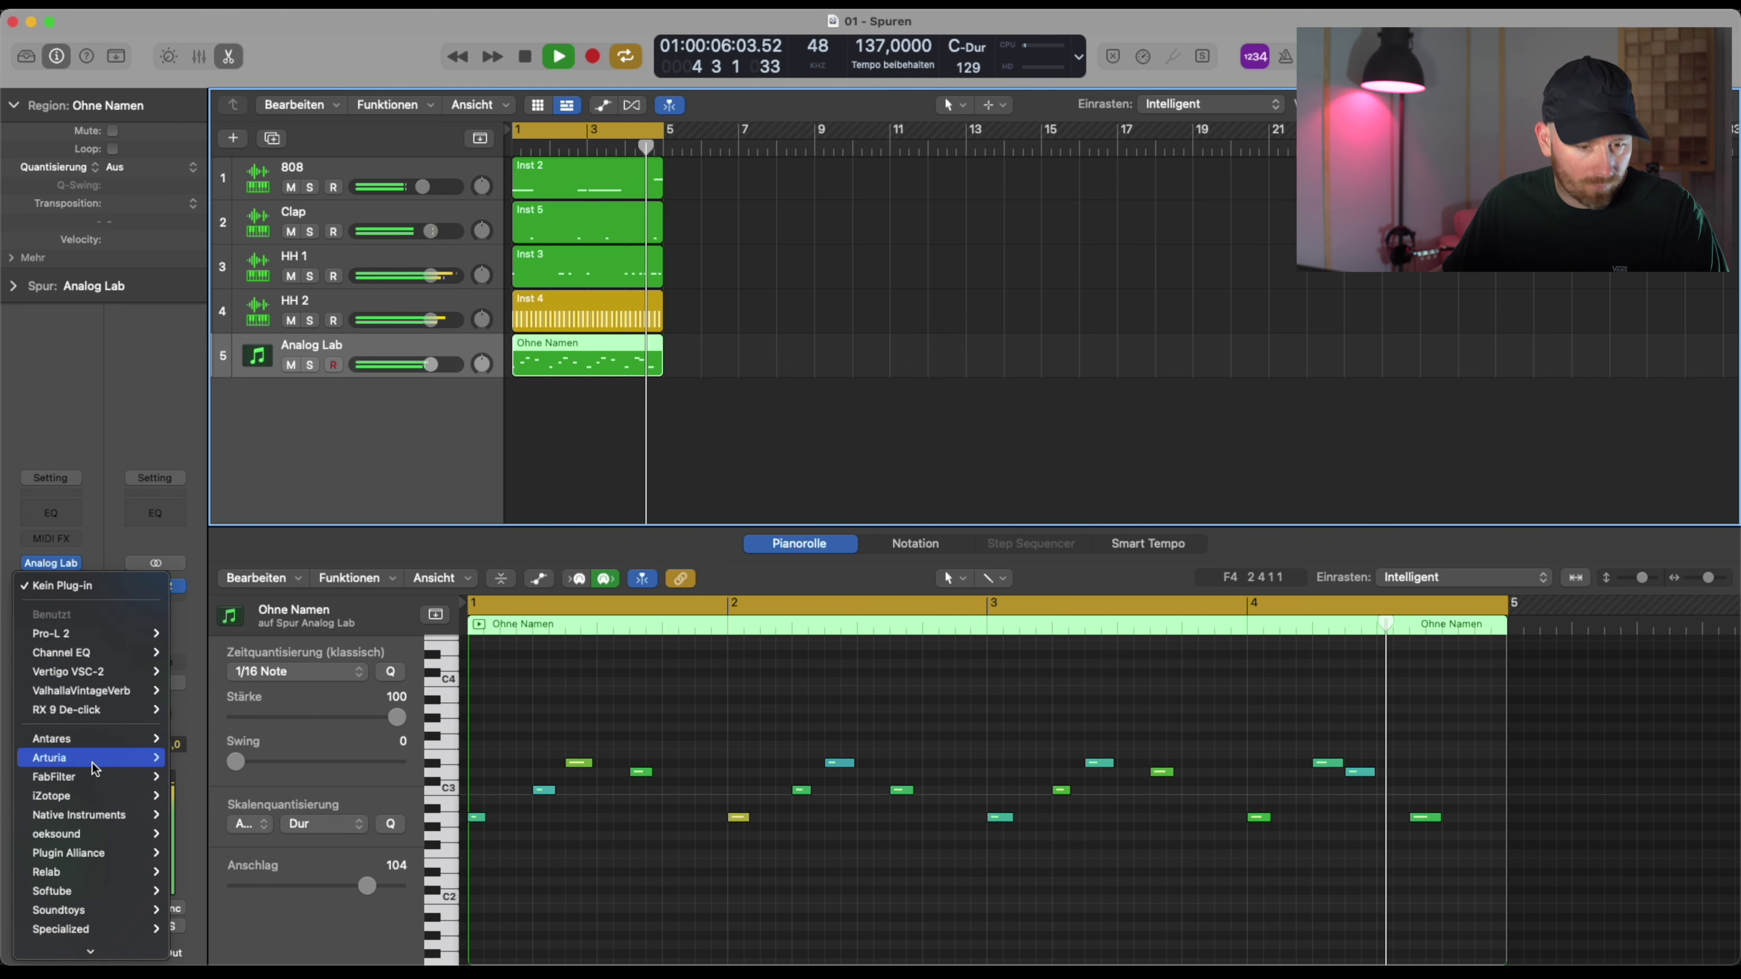
mouse_move(92, 823)
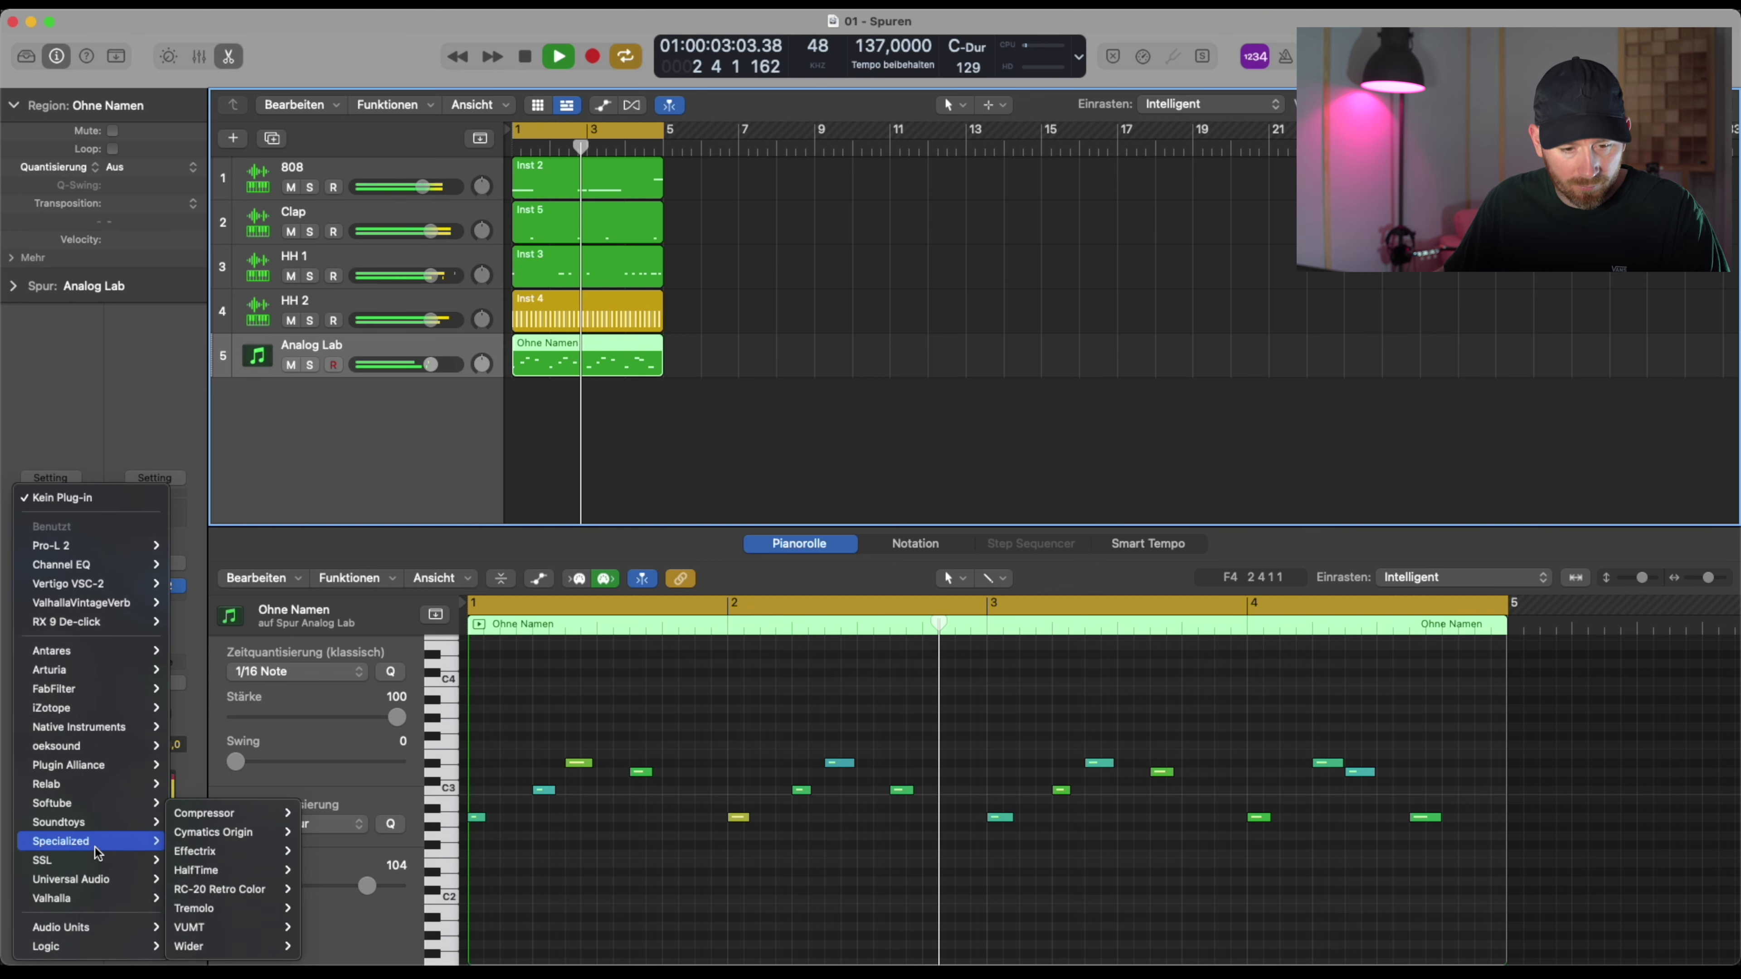
mouse_move(246, 890)
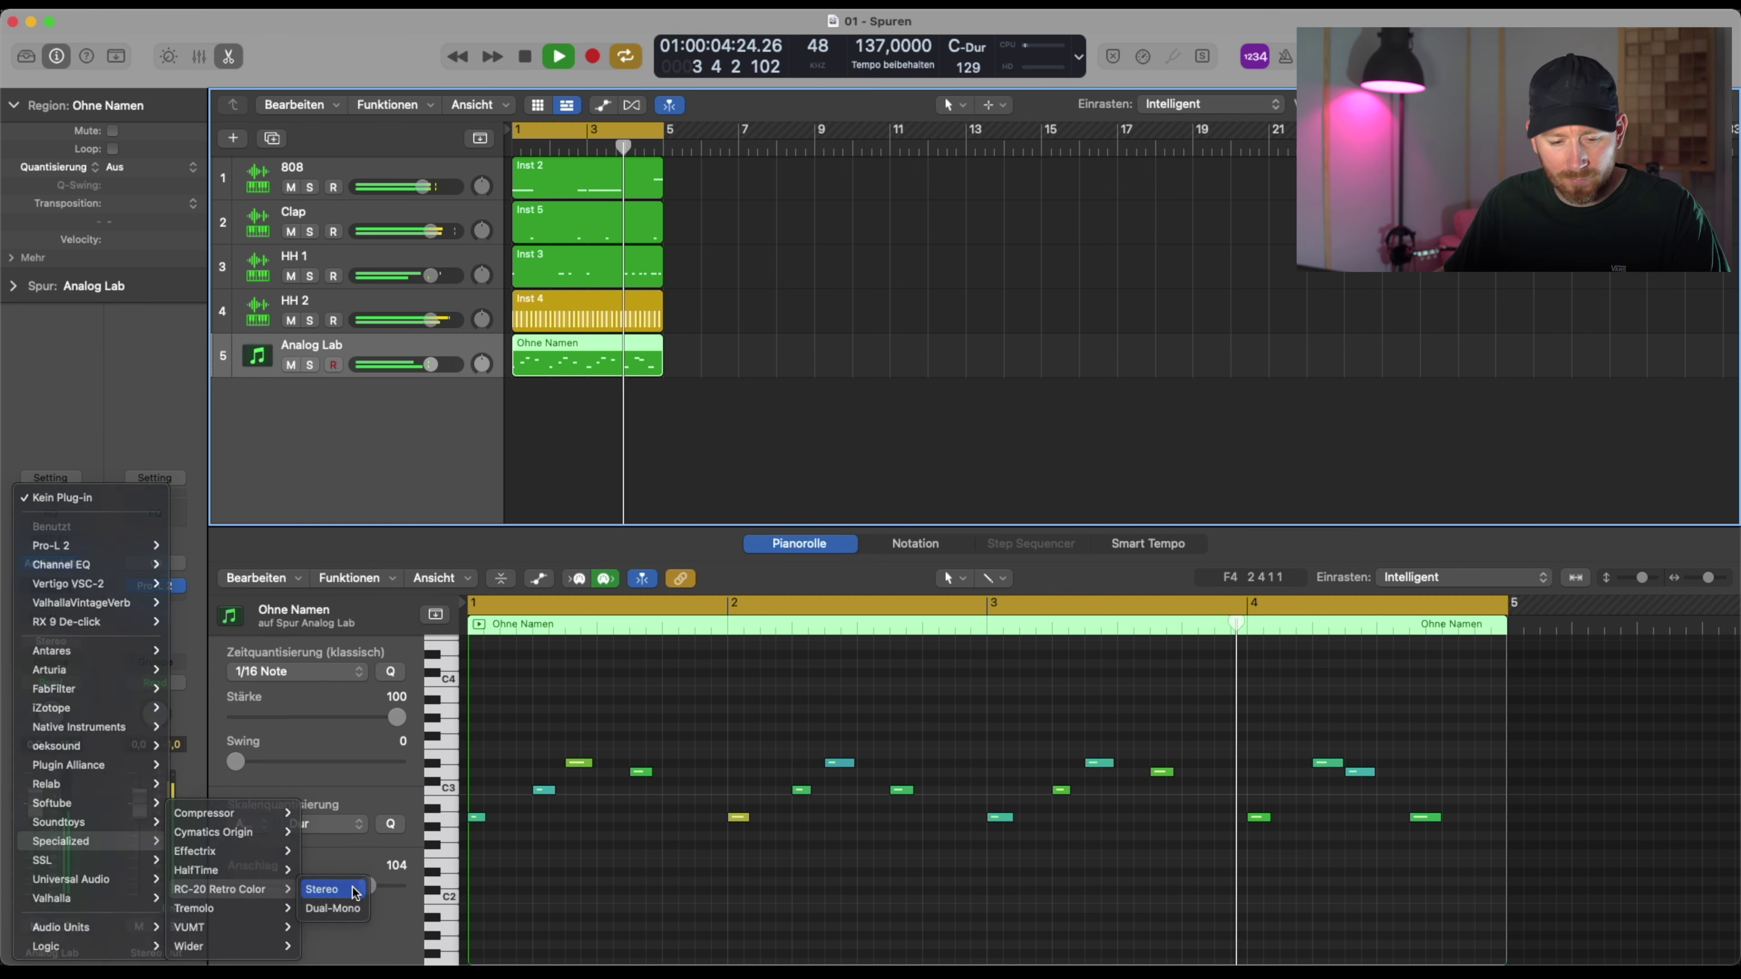
click(323, 890)
drag(987, 235, 982, 132)
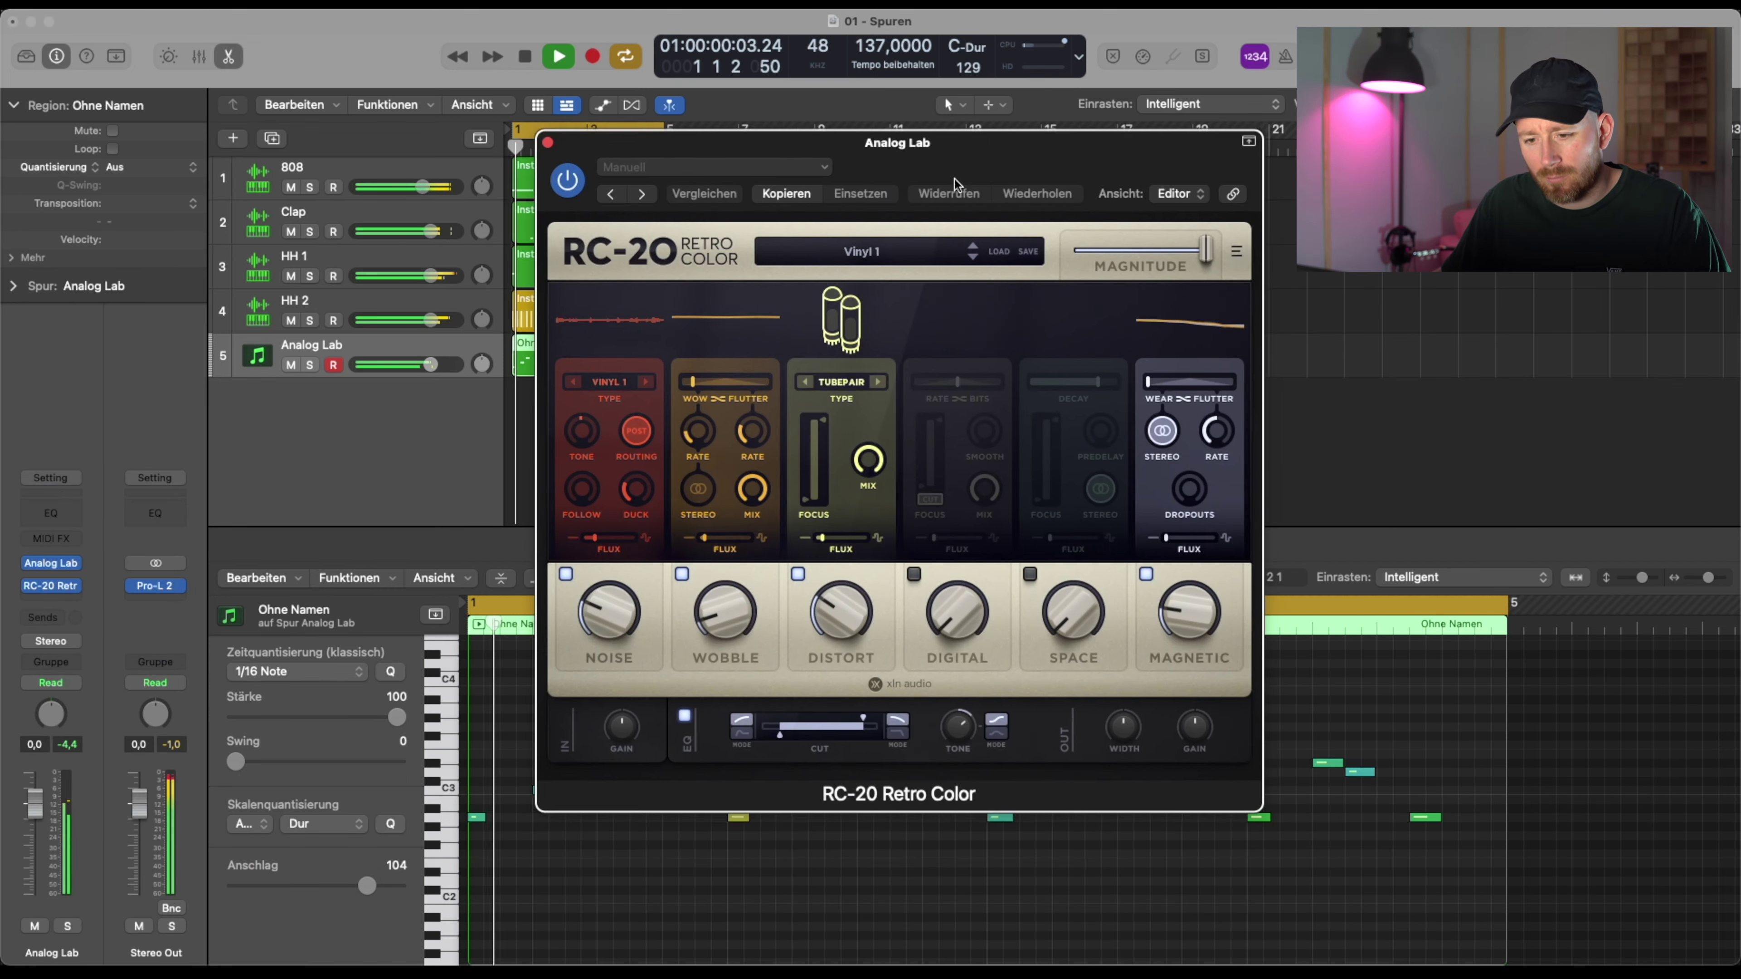
Audition RC-20's Noise module at 28 % with playback stopped, switch the module off and resume playback
click(565, 574)
click(565, 573)
mouse_move(601, 604)
key(space)
mouse_move(601, 605)
mouse_down()
mouse_move(617, 601)
mouse_move(600, 603)
mouse_up()
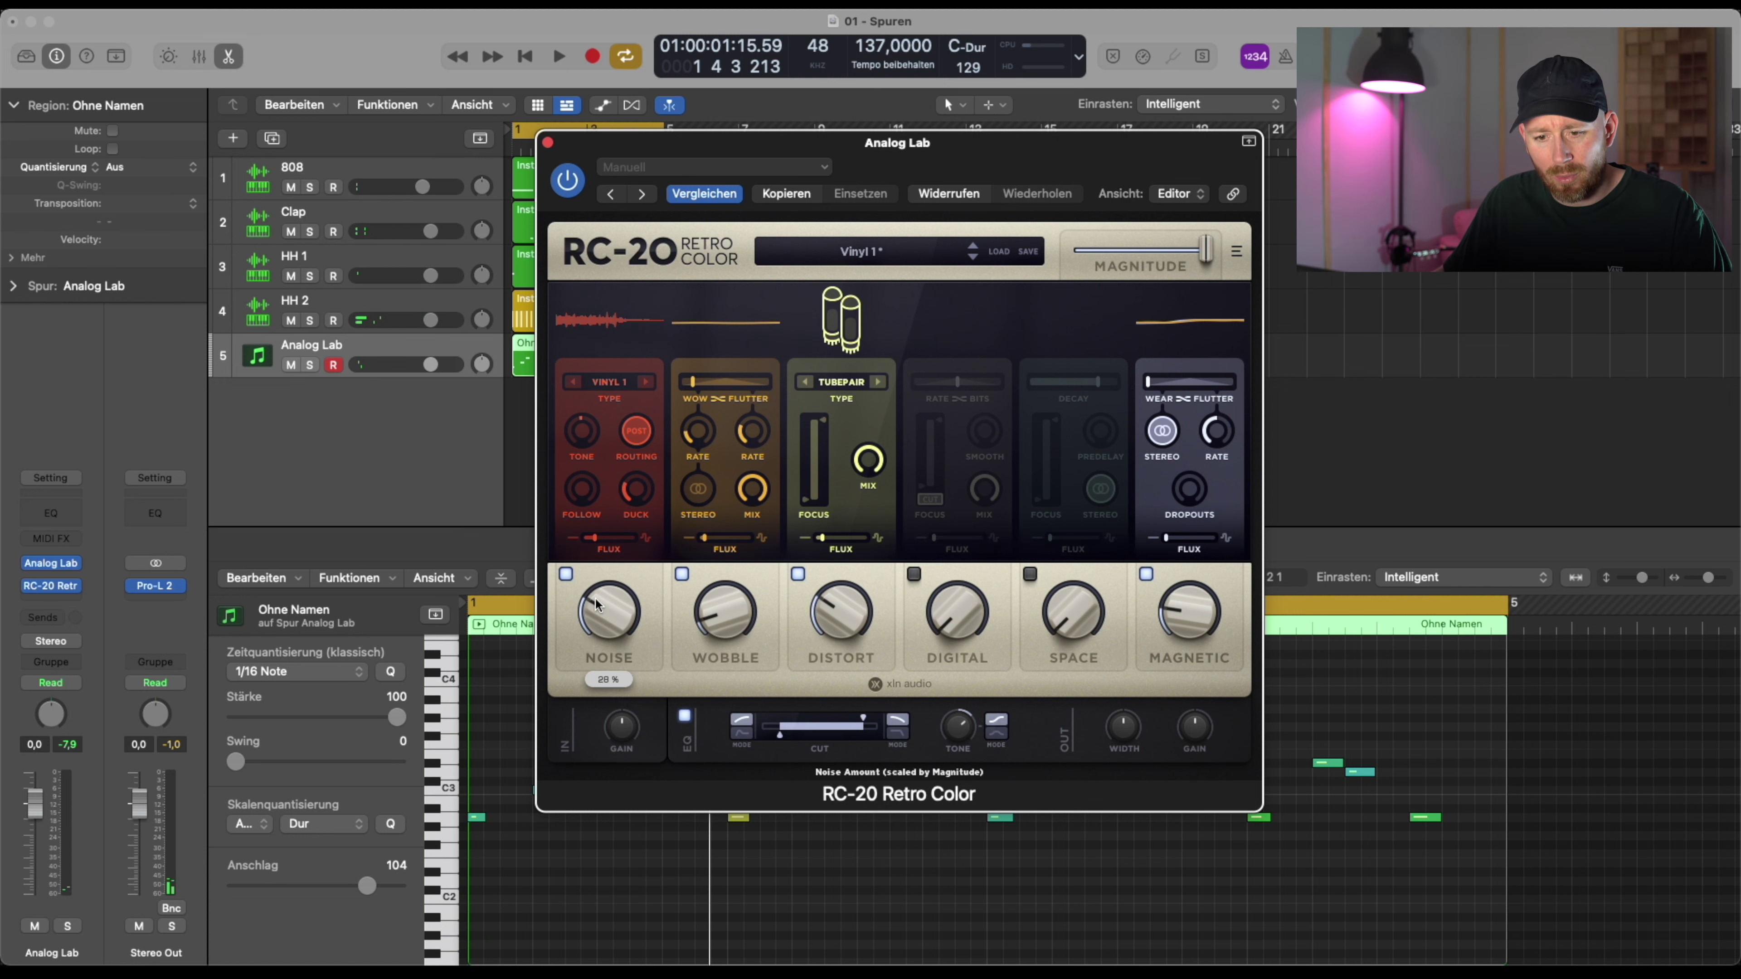
click(566, 574)
key(space)
Set RC-20's Wobble amount to 27 %, compare the sound with and without it, and keep the module enabled
click(684, 574)
mouse_move(726, 615)
mouse_down()
mouse_move(734, 567)
mouse_move(733, 619)
mouse_up()
click(683, 574)
click(682, 574)
click(682, 574)
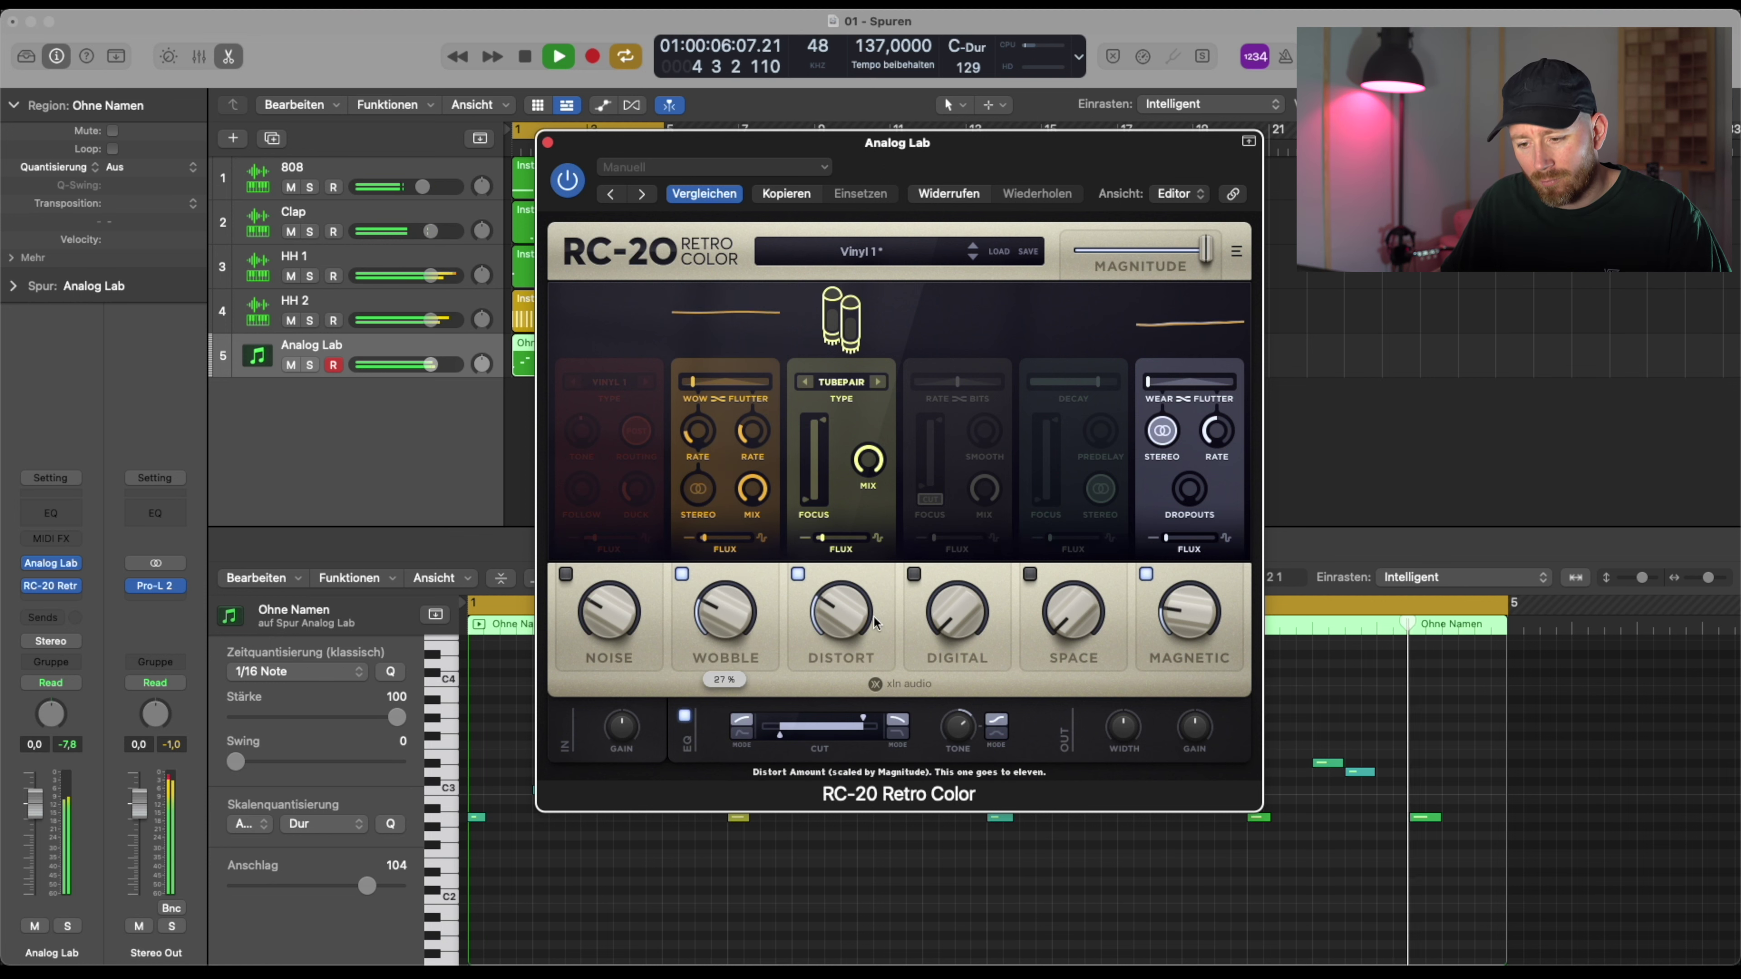
Audition the distortion types at a raised amount, return to Tubepair and lower Distort to just under half
drag(840, 609, 844, 559)
click(878, 383)
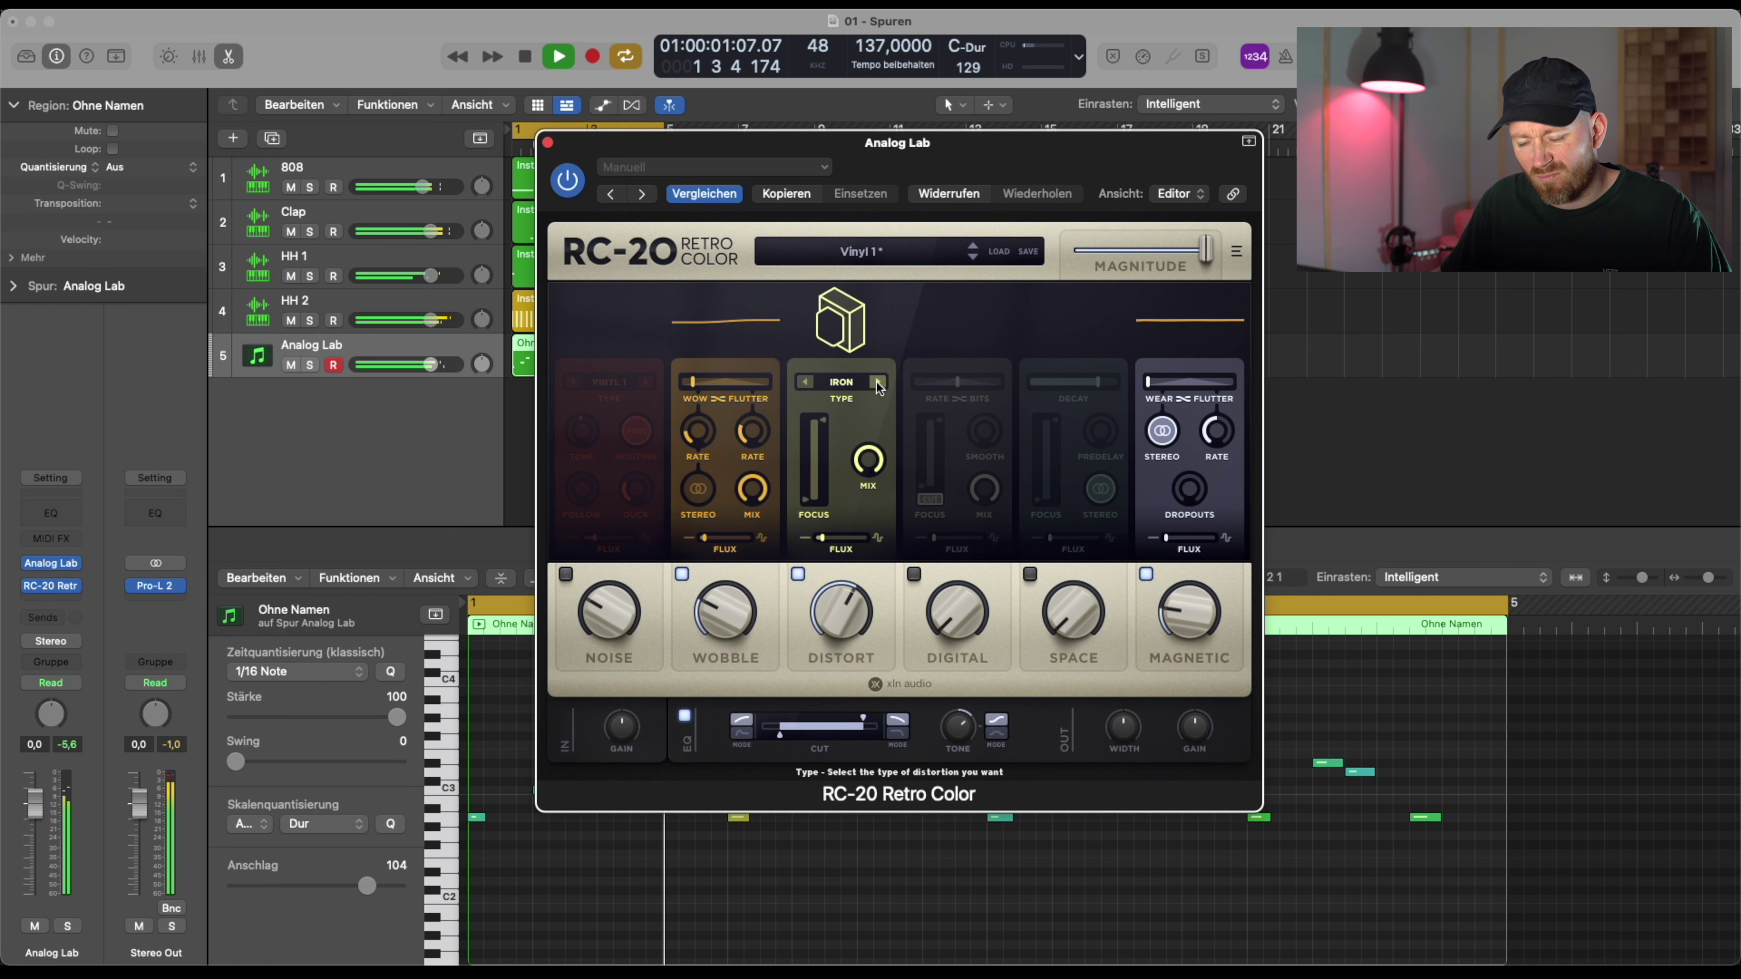
click(878, 382)
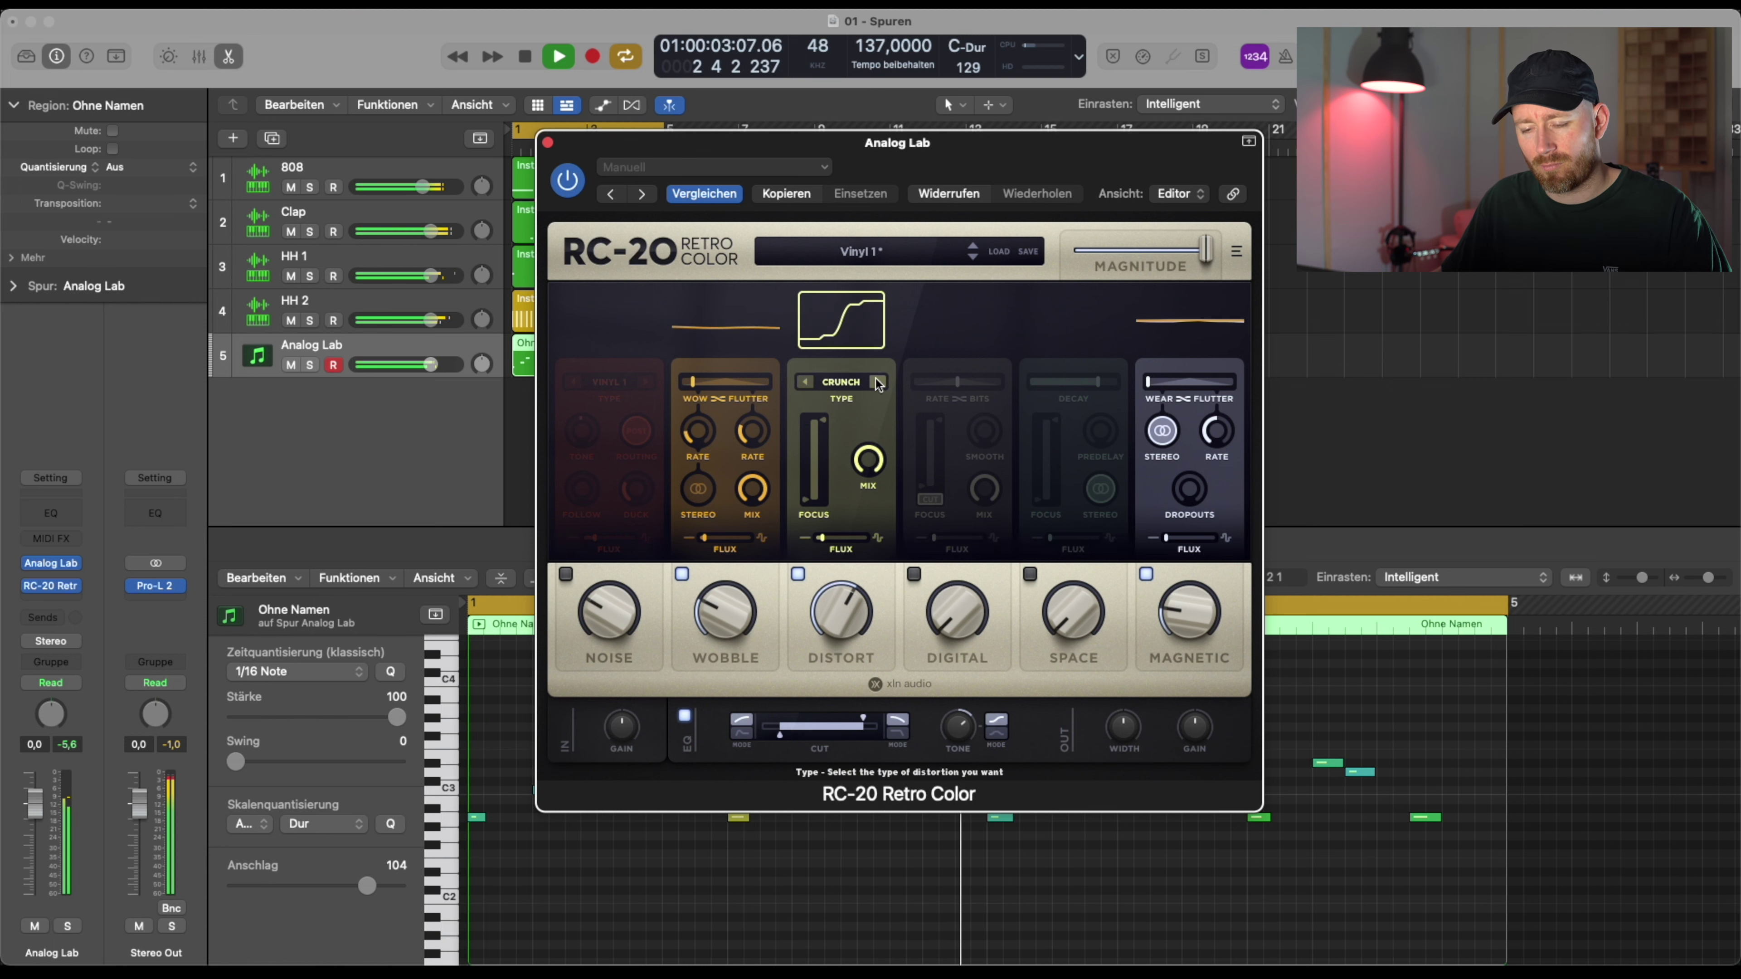
click(878, 382)
click(878, 382)
click(878, 383)
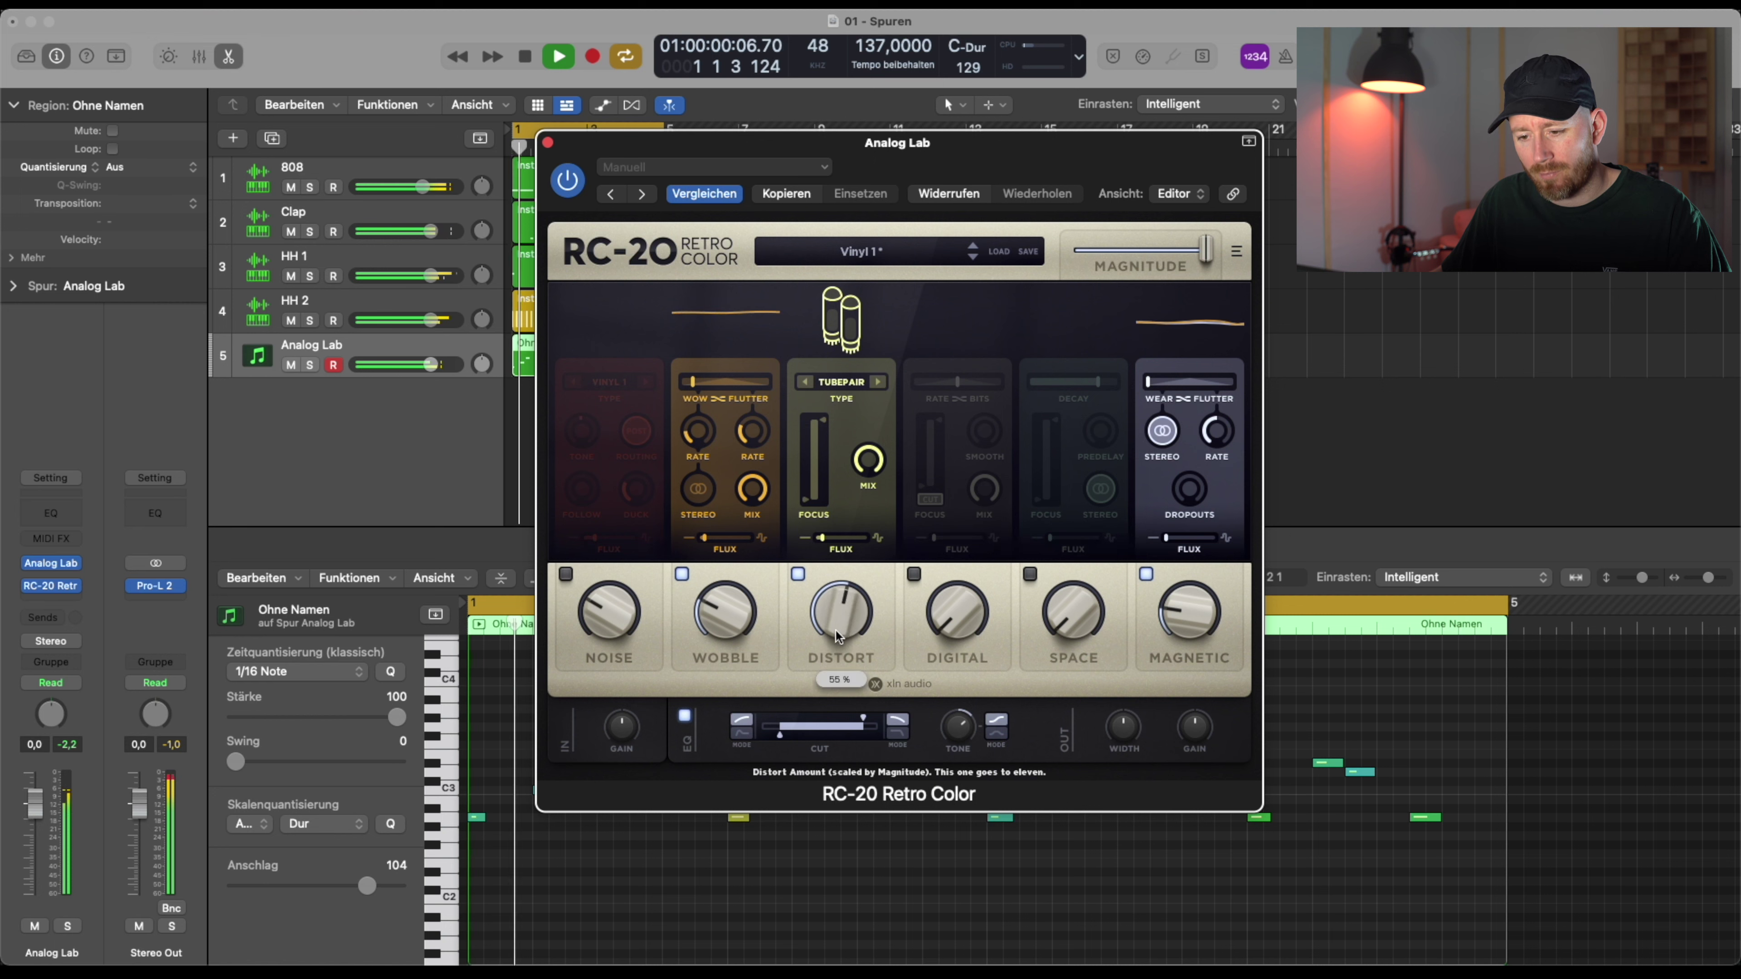
click(798, 575)
click(798, 575)
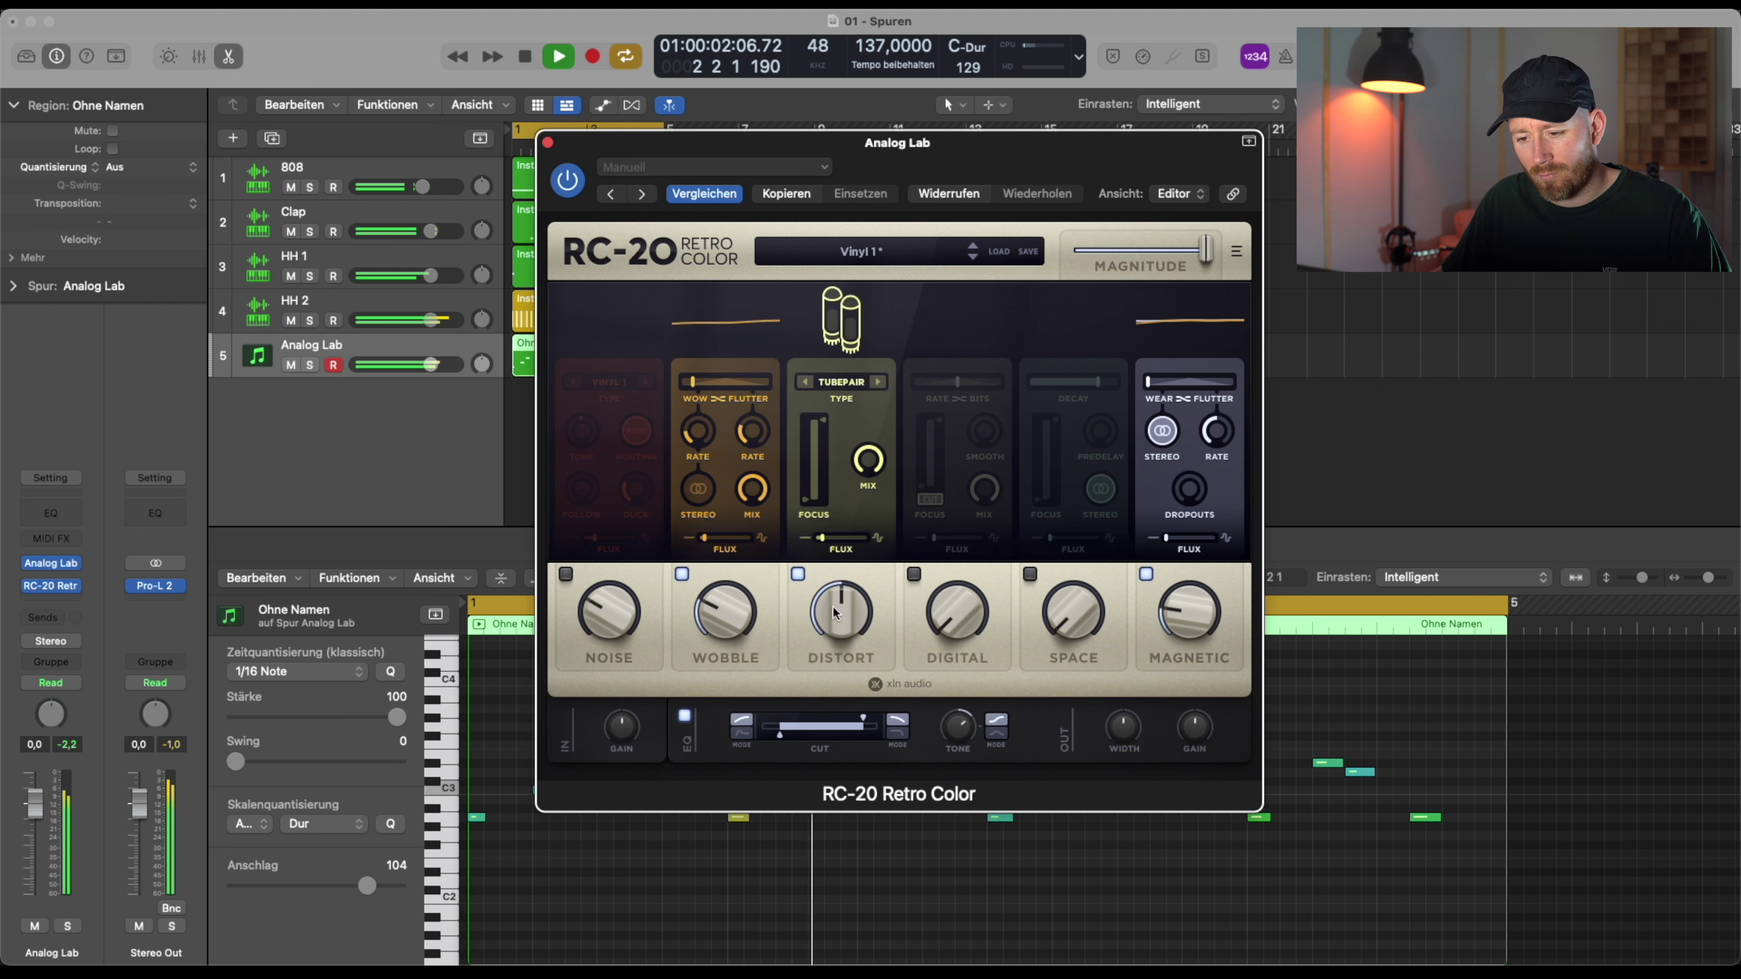
drag(841, 614, 842, 660)
Finish the RC-20 sound with a higher EQ low cut, a little Space and Magnetic at 17 %, and close the plug-in
drag(779, 739, 797, 735)
drag(1078, 614, 1178, 610)
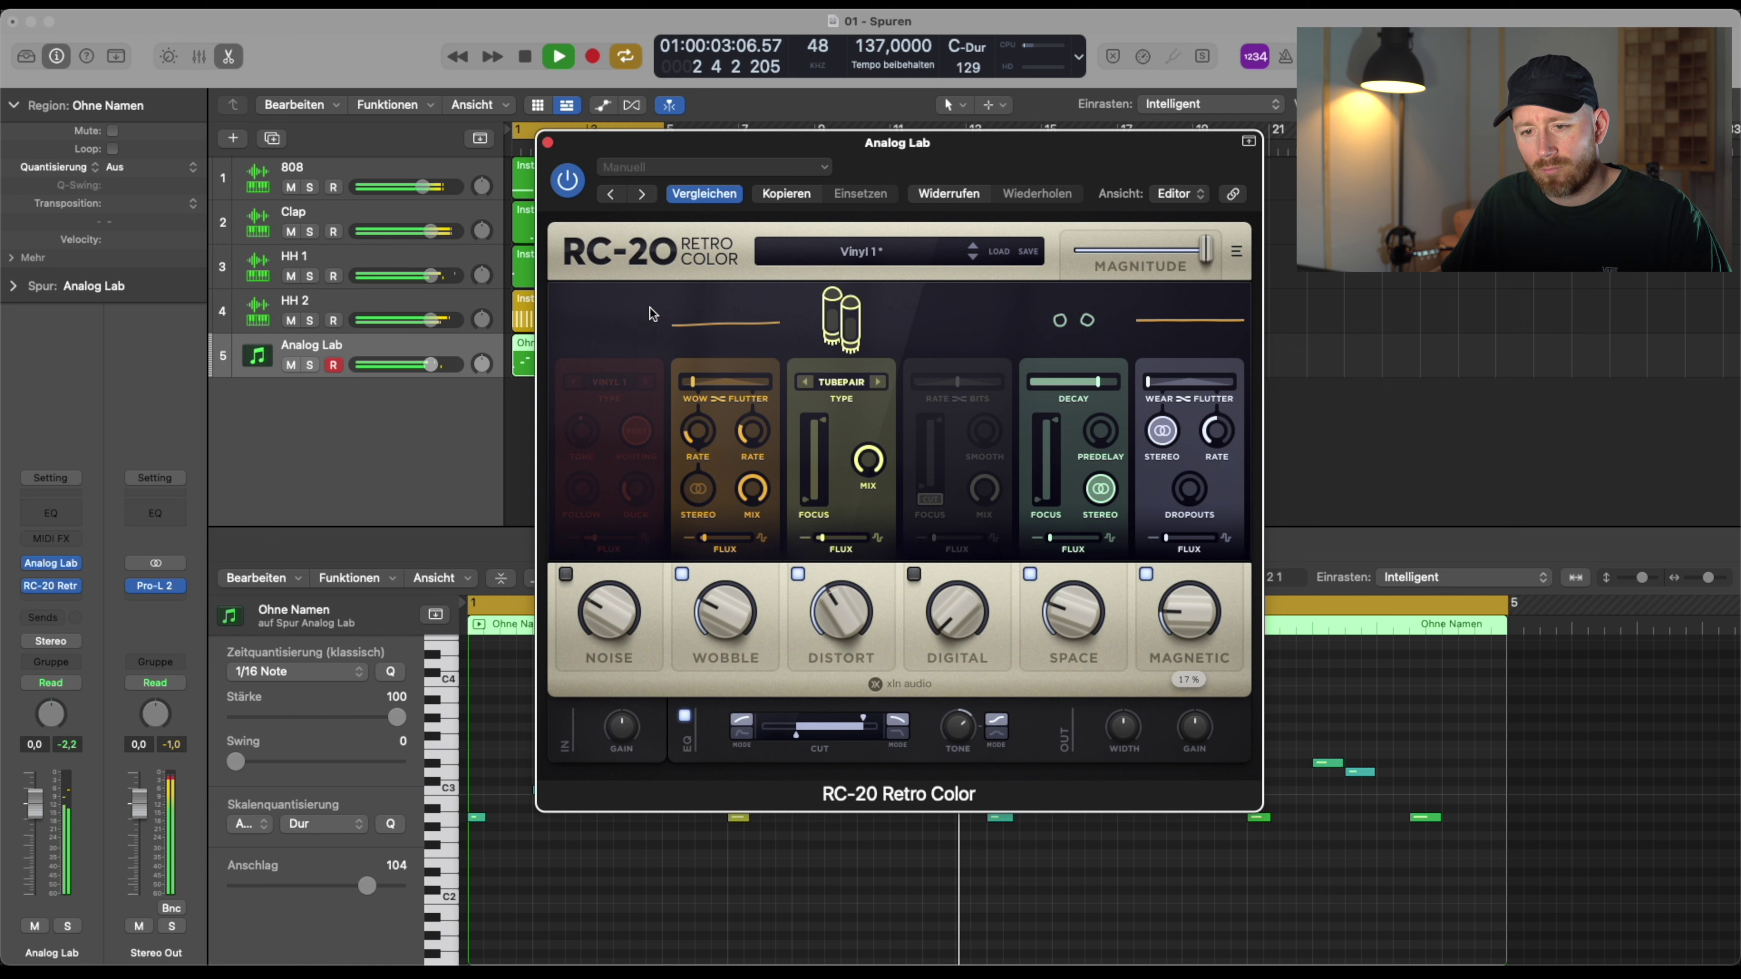
key(space)
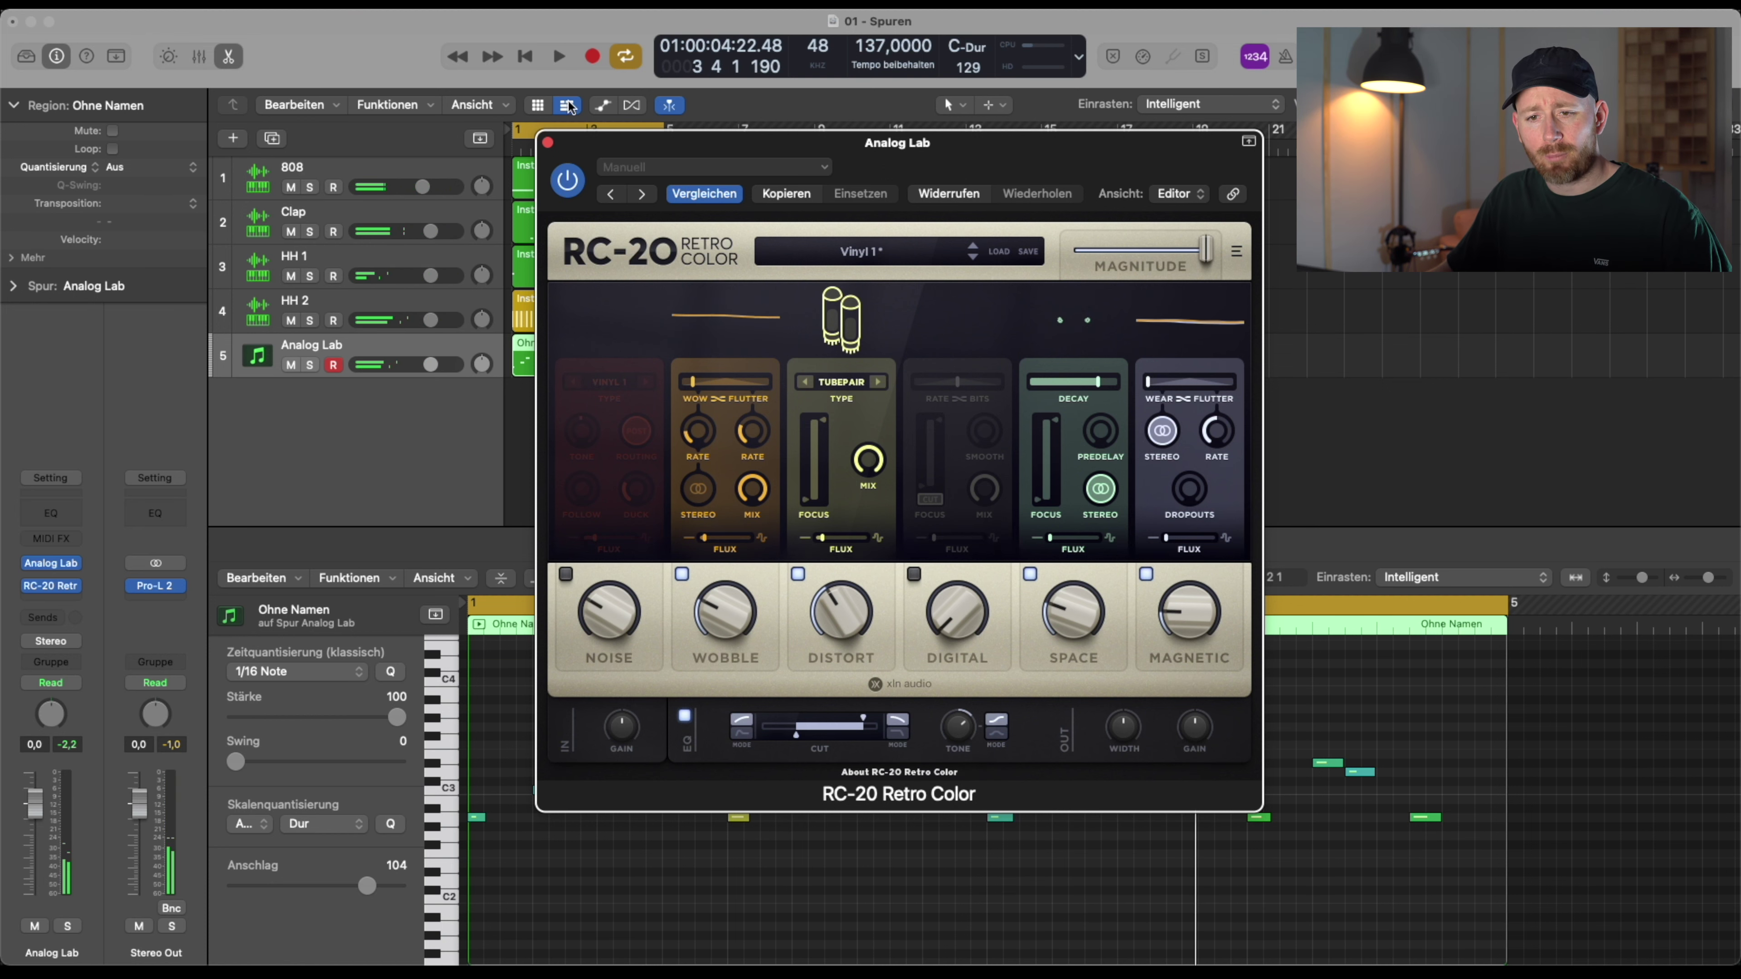
click(548, 144)
Play the beat from the start and add the HalfTime effect after RC-20 on the Analog Lab track
click(723, 415)
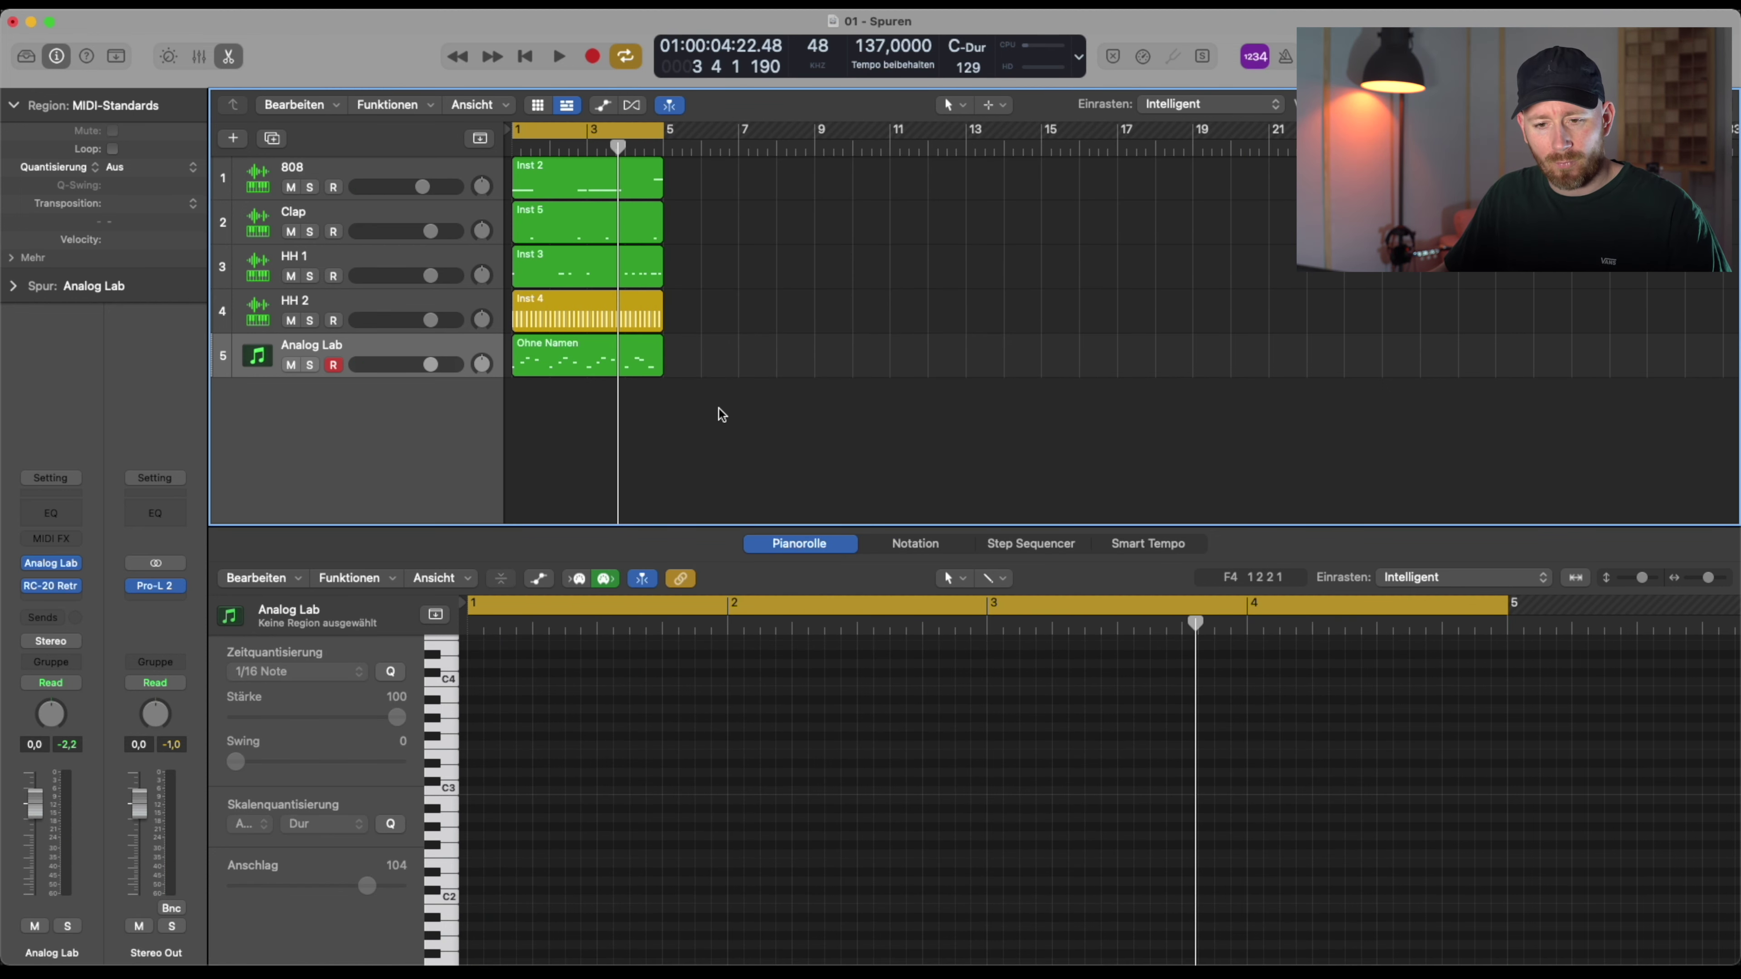
key(super+Right)
scroll(724, 420, left, 1)
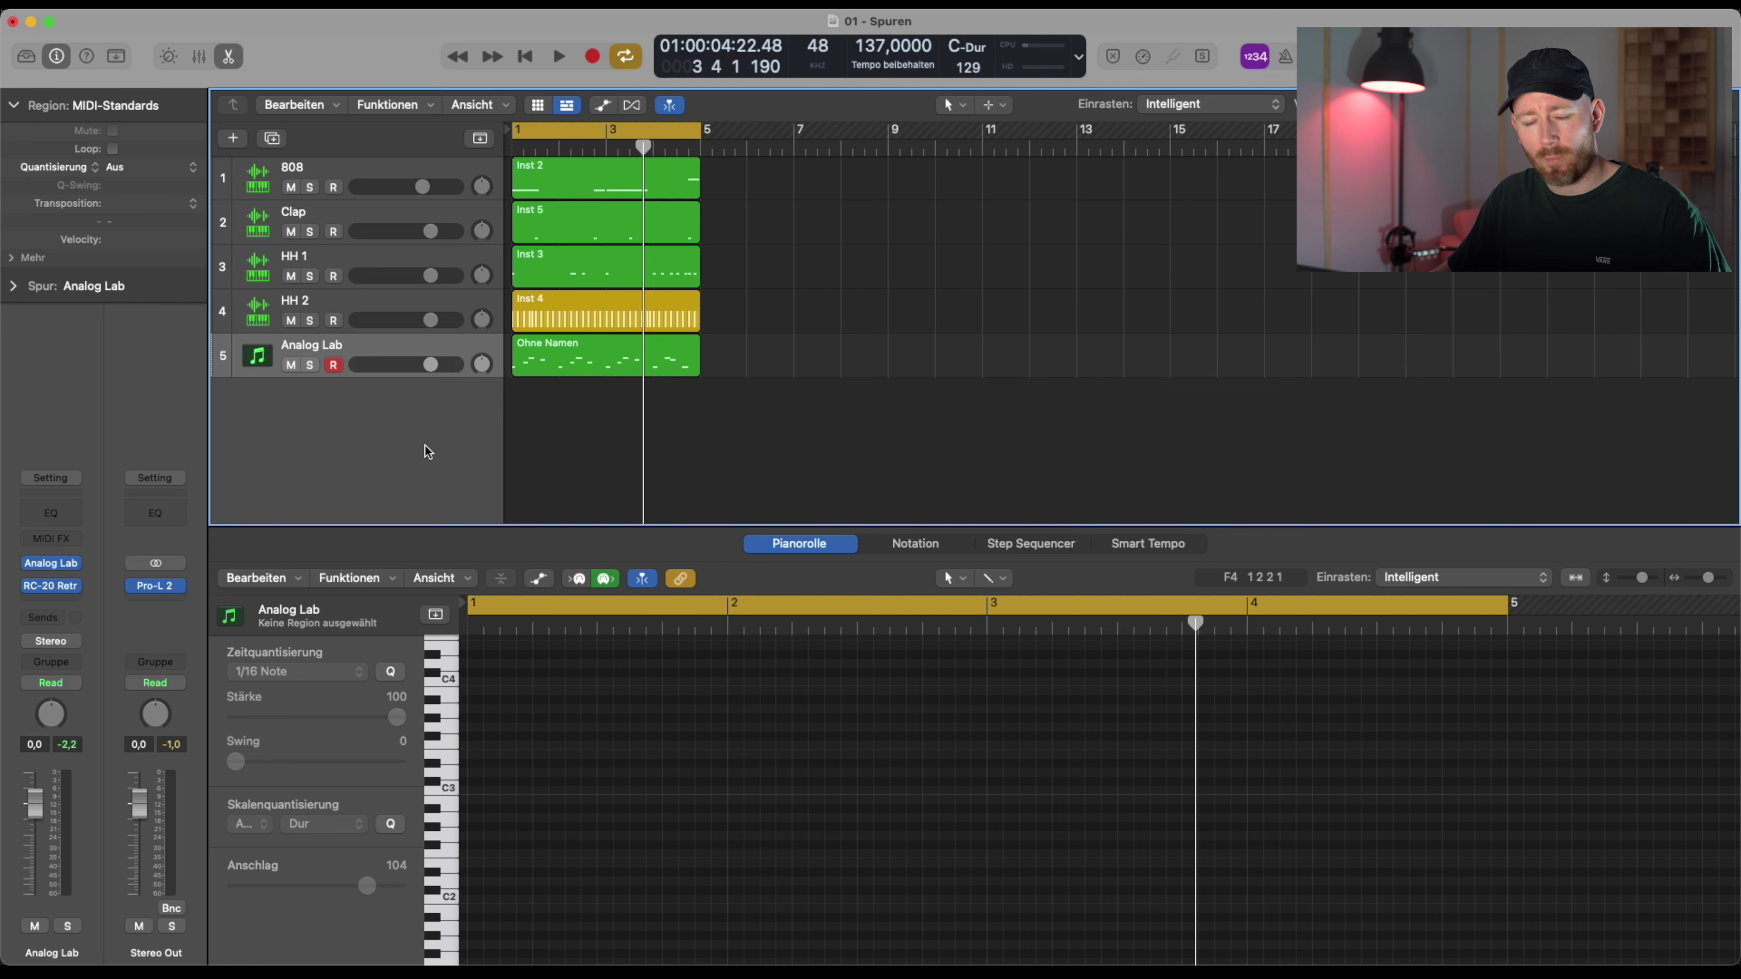
key(Return)
key(space)
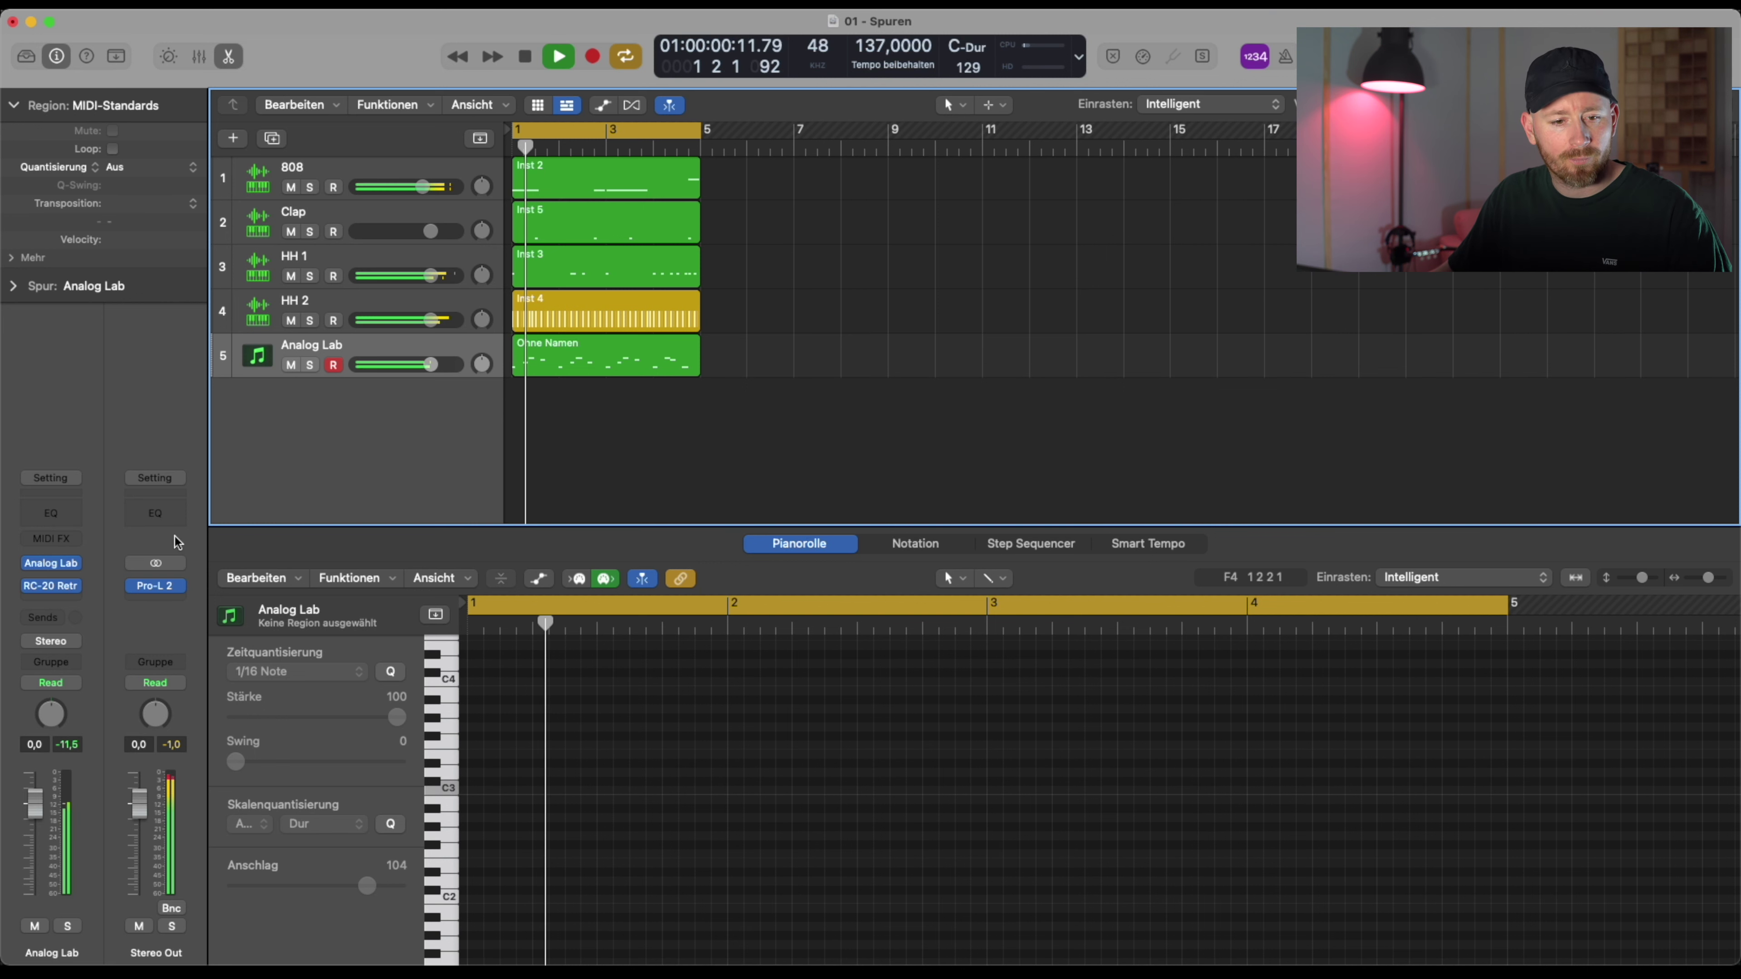
click(75, 606)
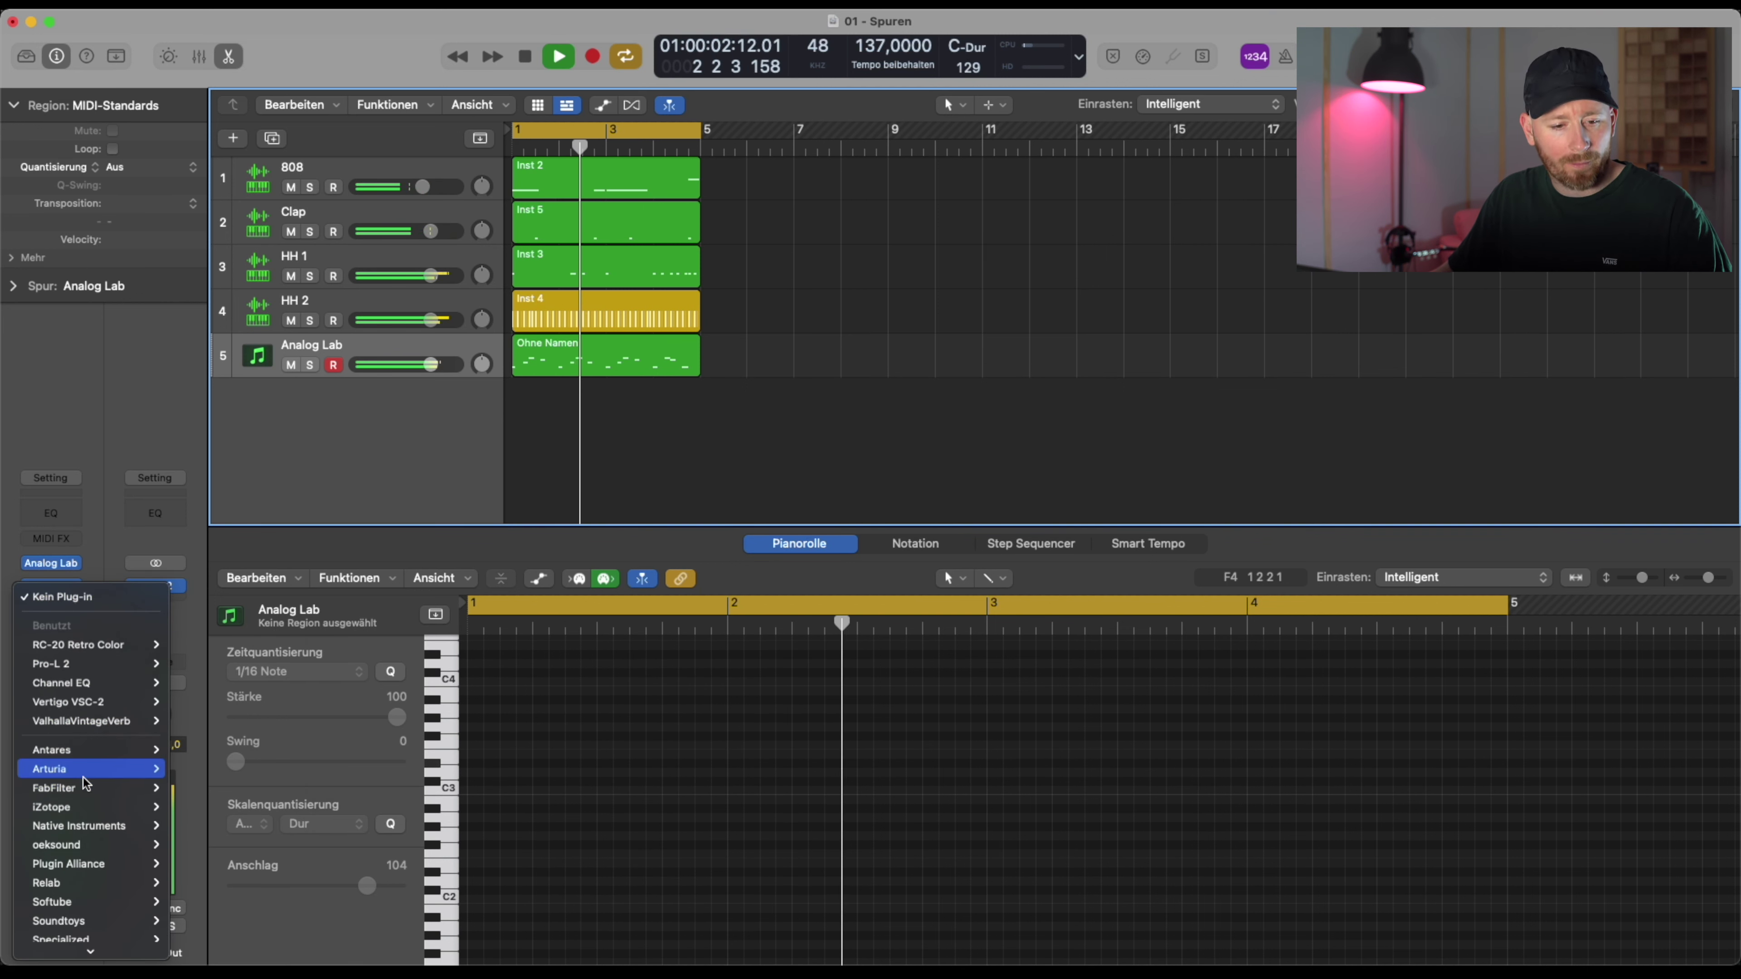
scroll(81, 866, down, 3)
mouse_move(82, 845)
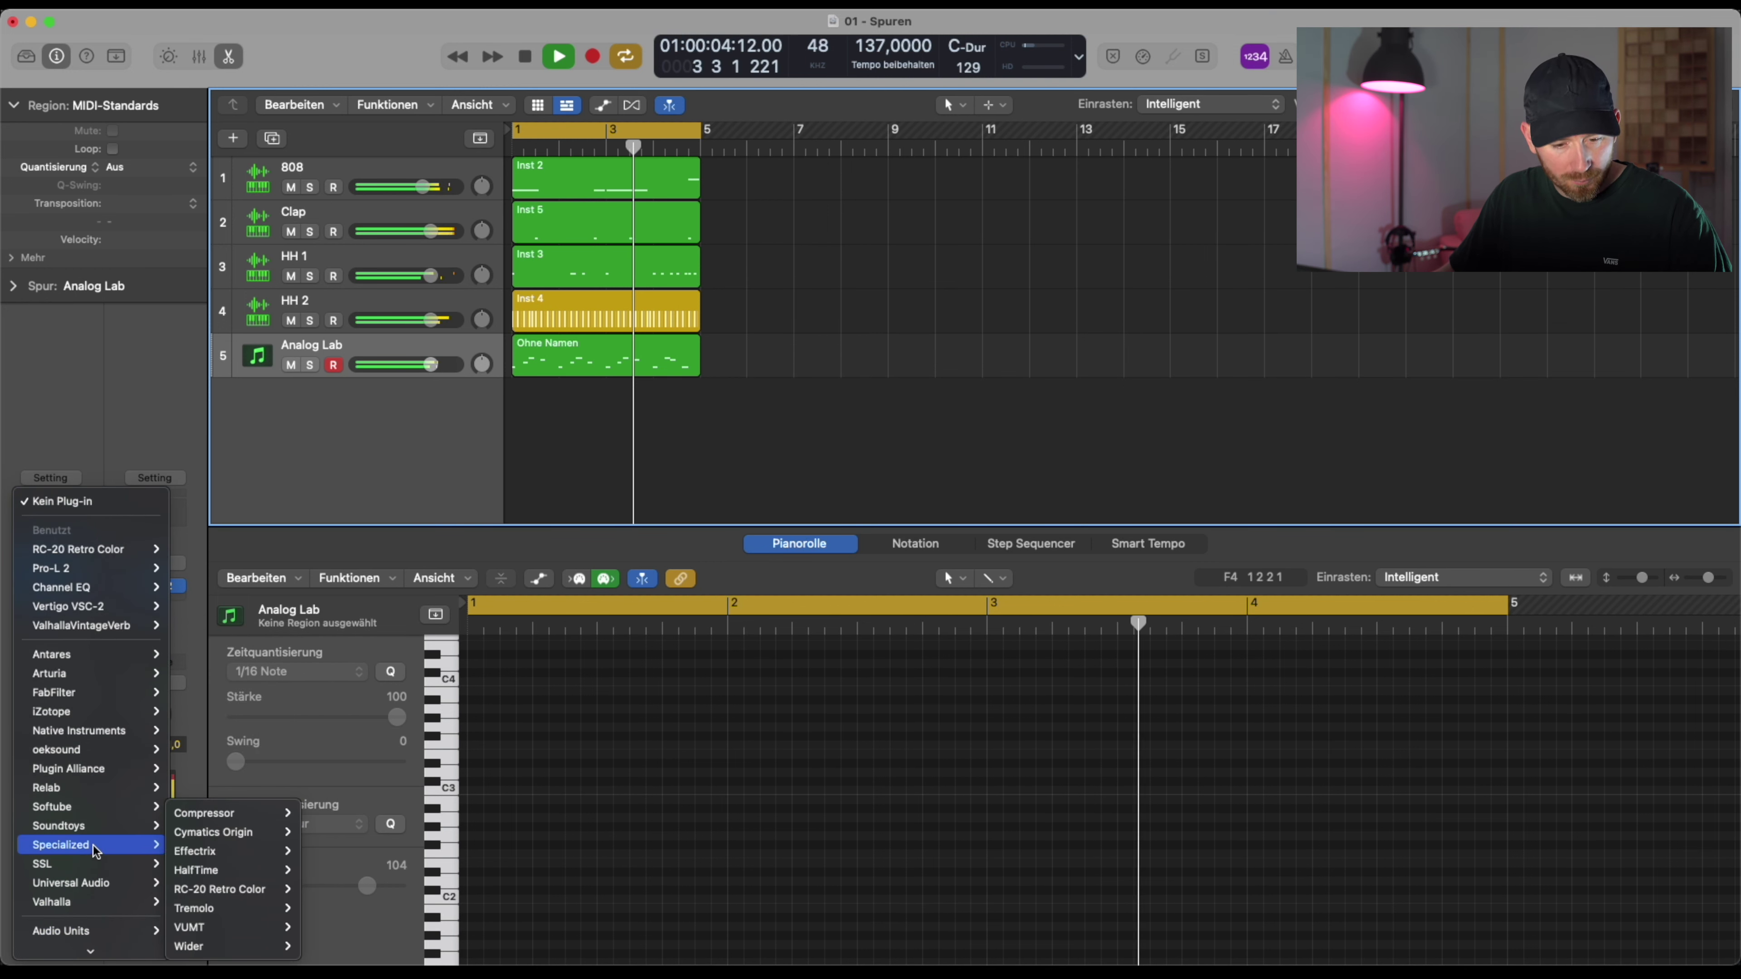
mouse_move(219, 872)
click(322, 870)
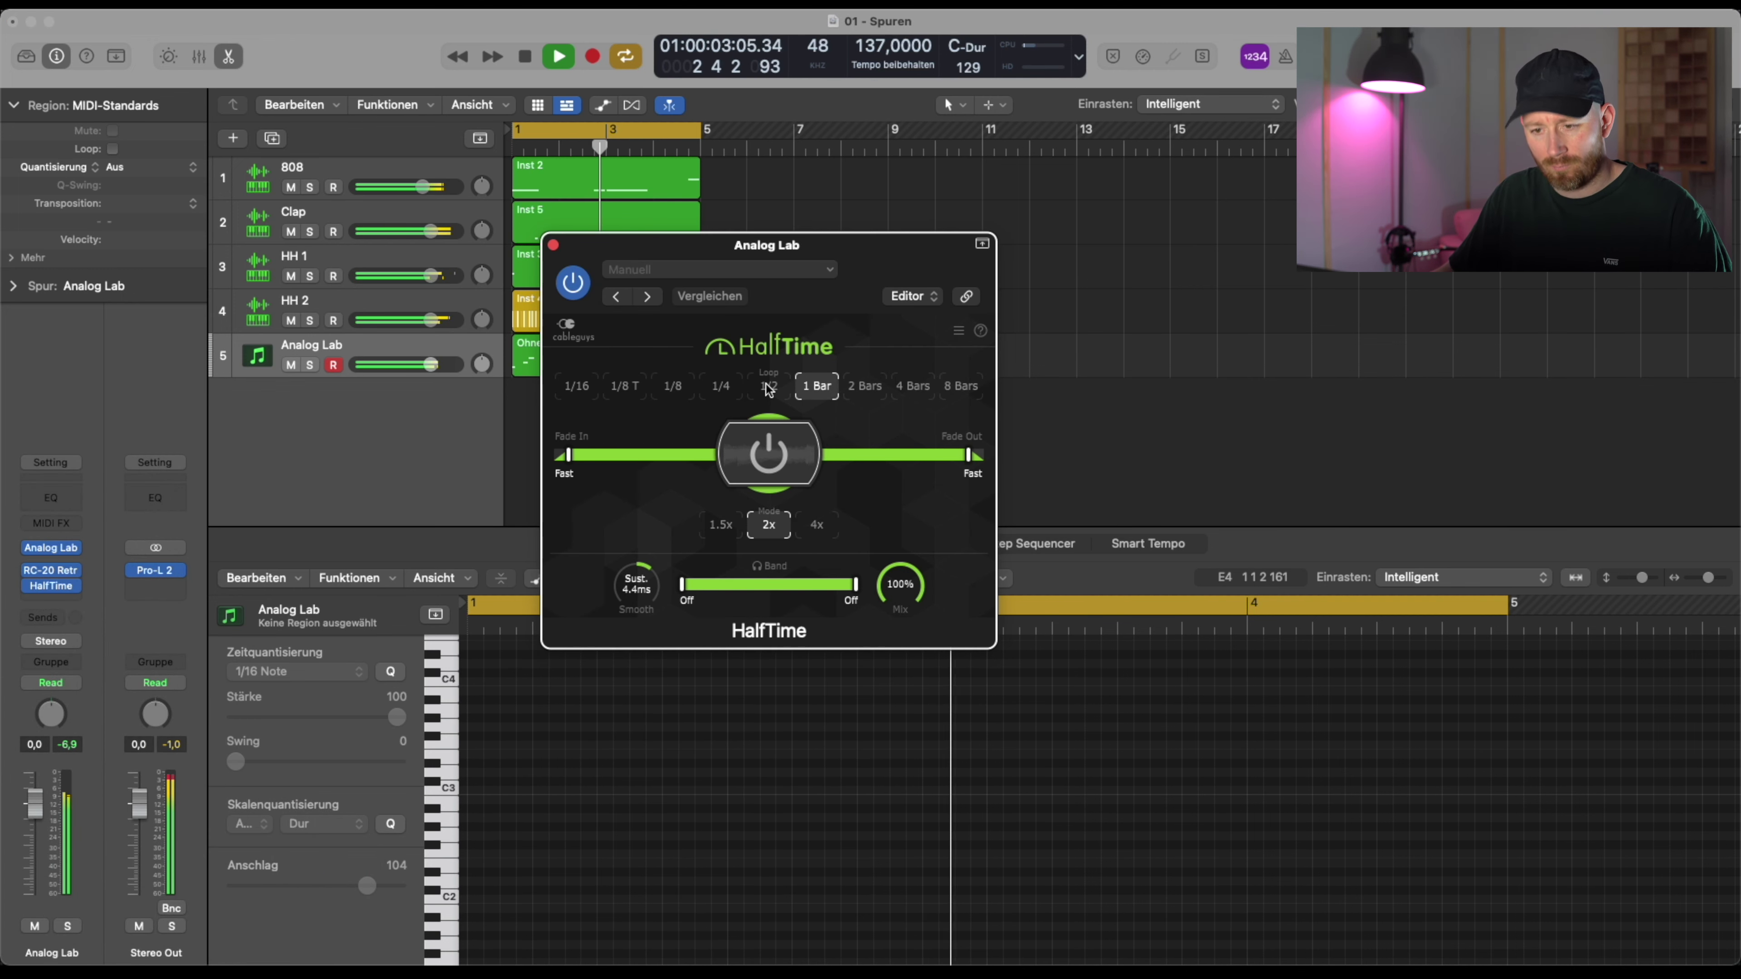
Set HalfTime's loop length to 1/2 and limit its band to frequencies above 220 Hz
click(769, 388)
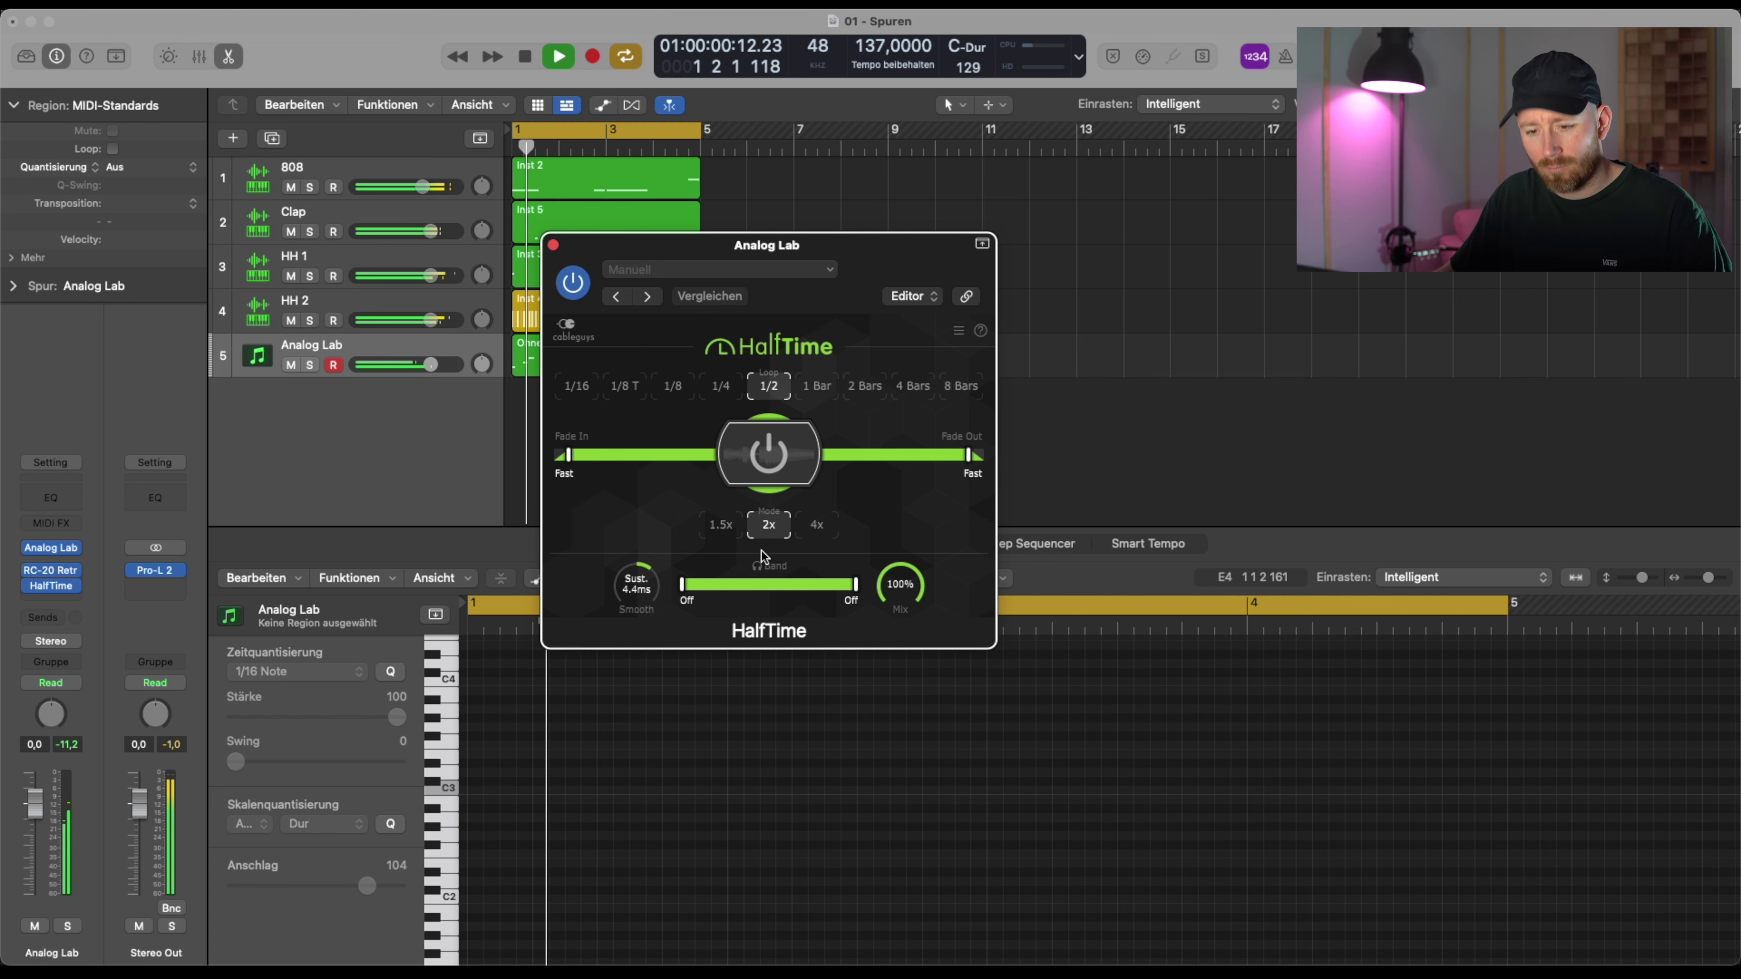
drag(681, 584, 737, 595)
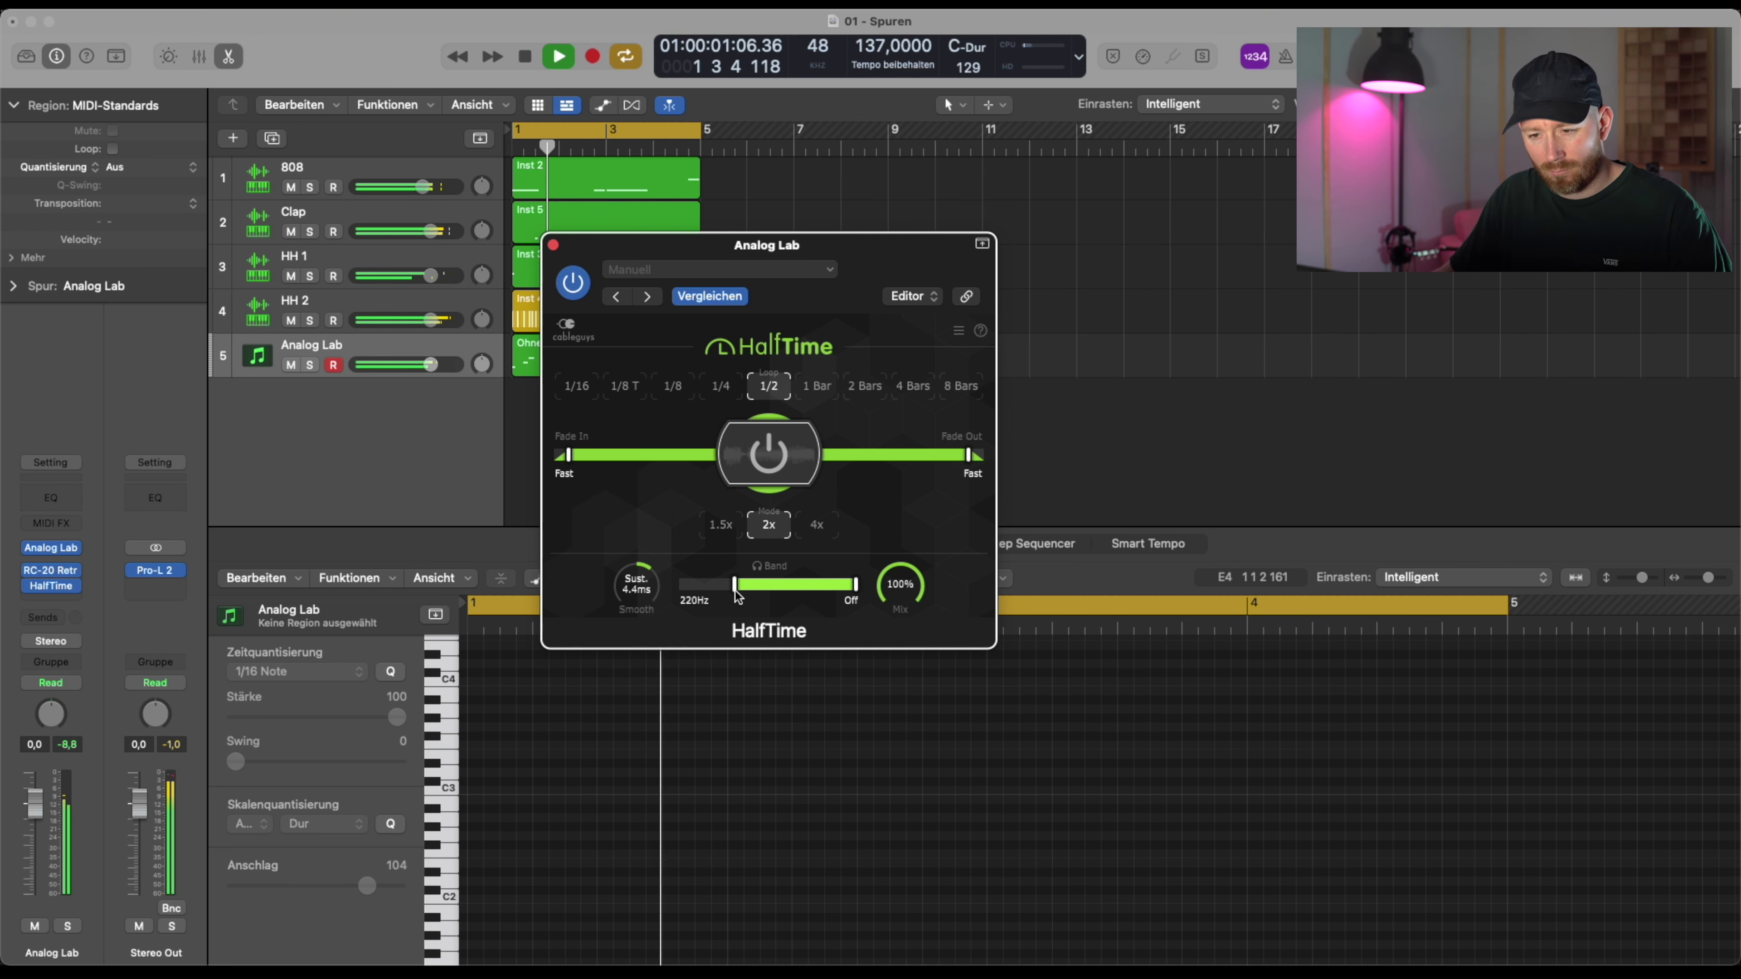
Lower HalfTime's band limit to 90.3 Hz, stop playback and close the plug-in
drag(737, 595, 713, 591)
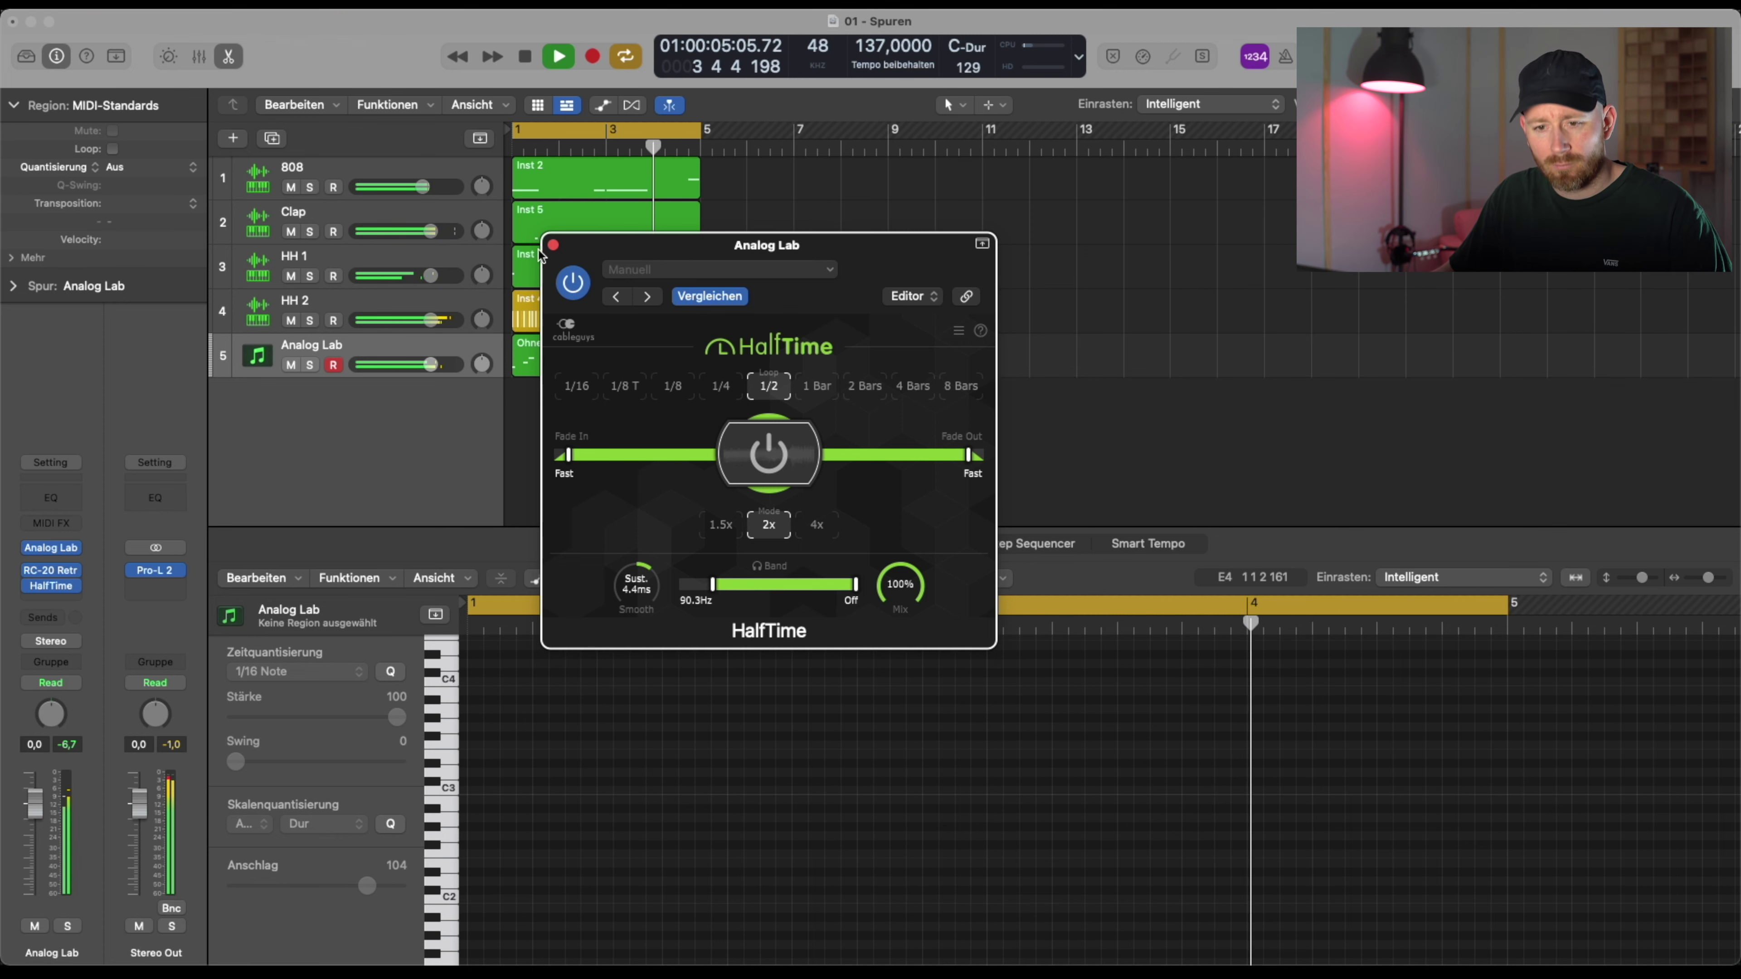
key(space)
click(553, 245)
Show the mixer and pull the Clap, HH 1, HH 2 and Analog Lab faders down together to -95.0 dB
key(x)
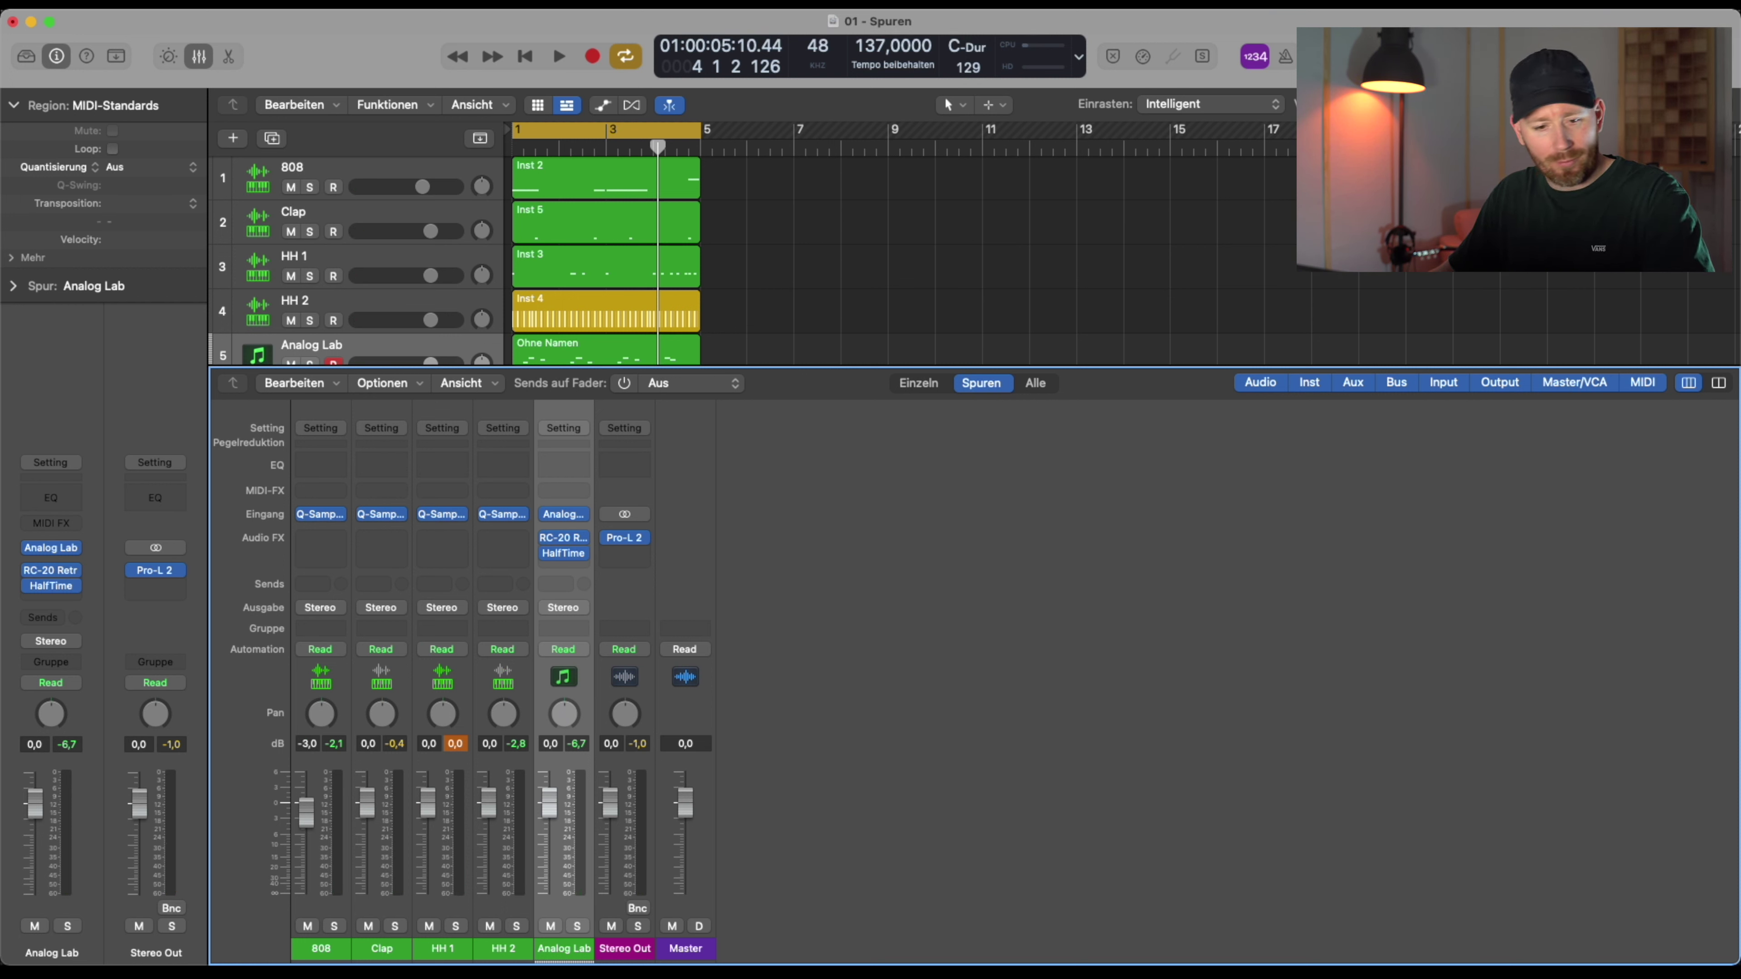
click(393, 889)
shift+click(572, 872)
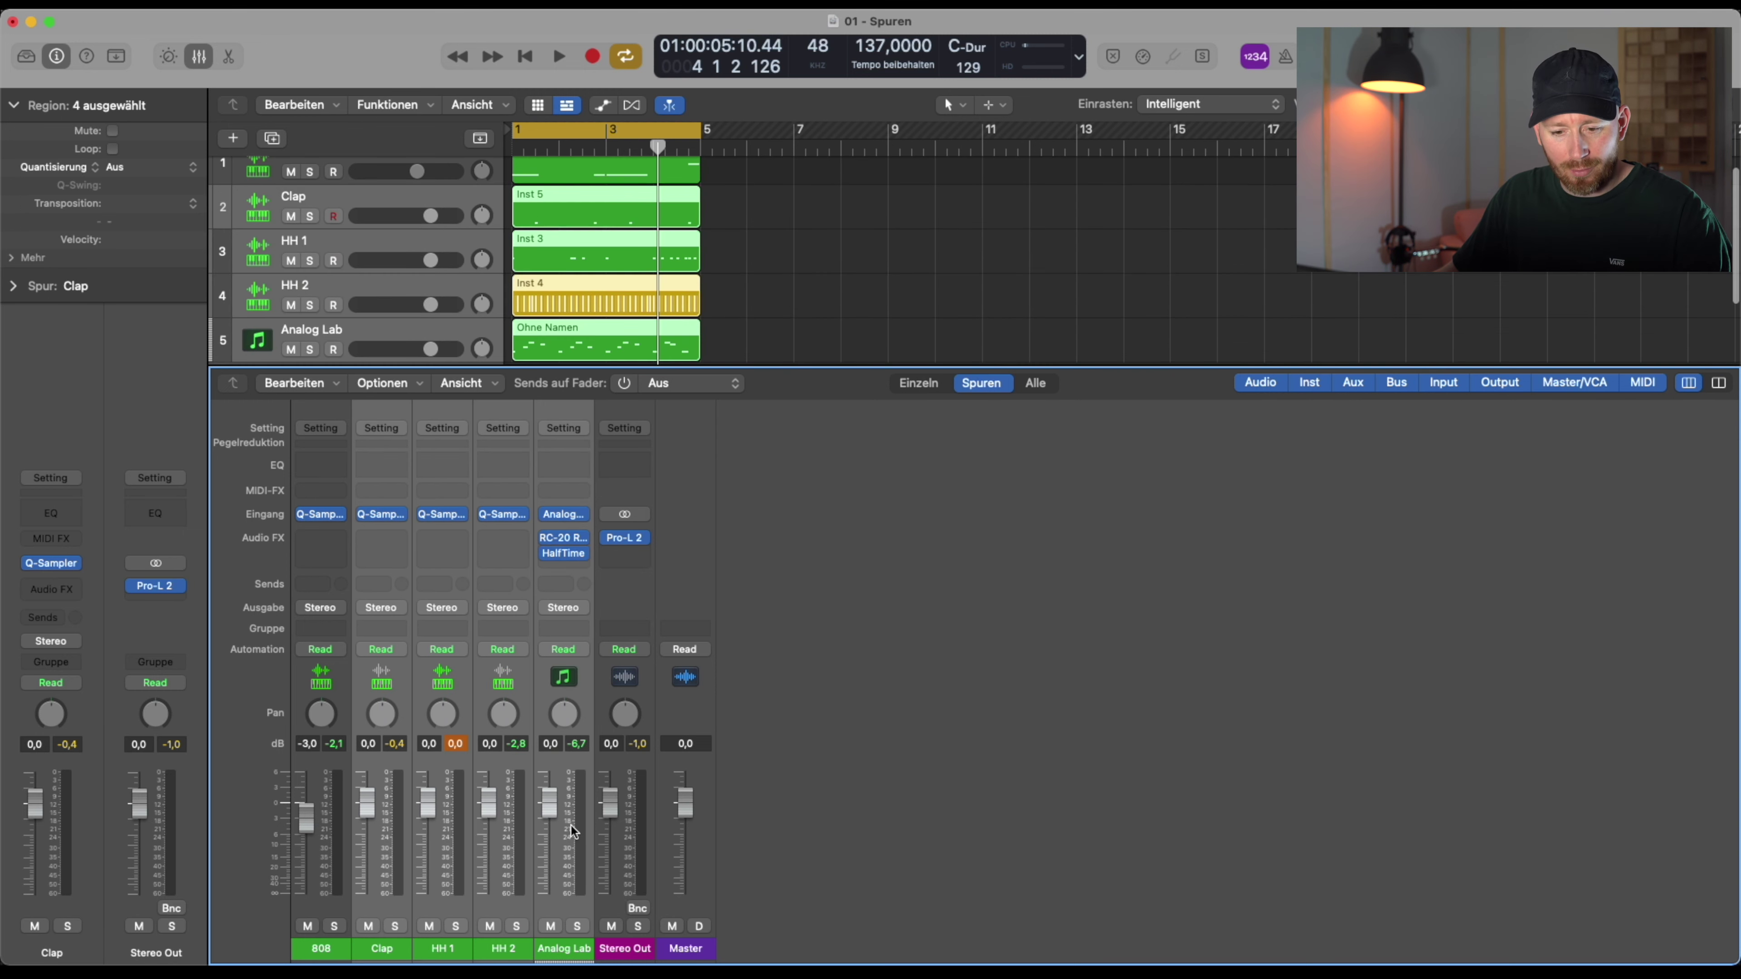
drag(550, 806, 550, 891)
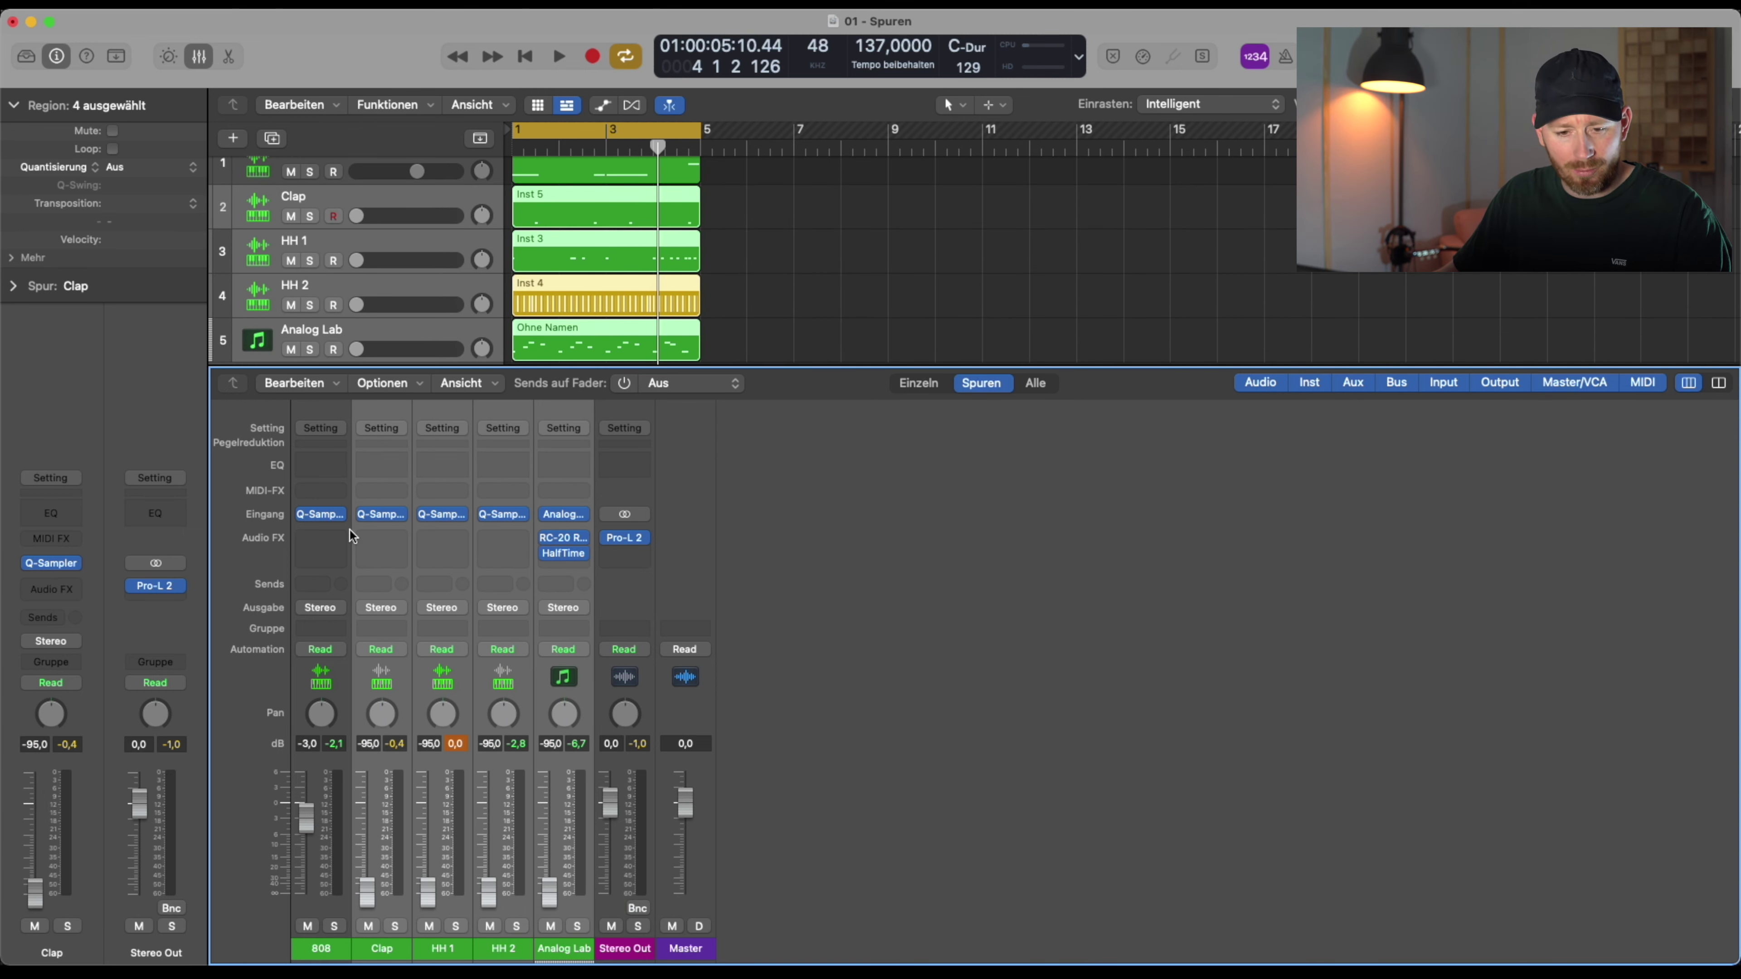
Insert Plugin Alliance's elysia alpha master as the first audio effect on the 808 channel
click(325, 552)
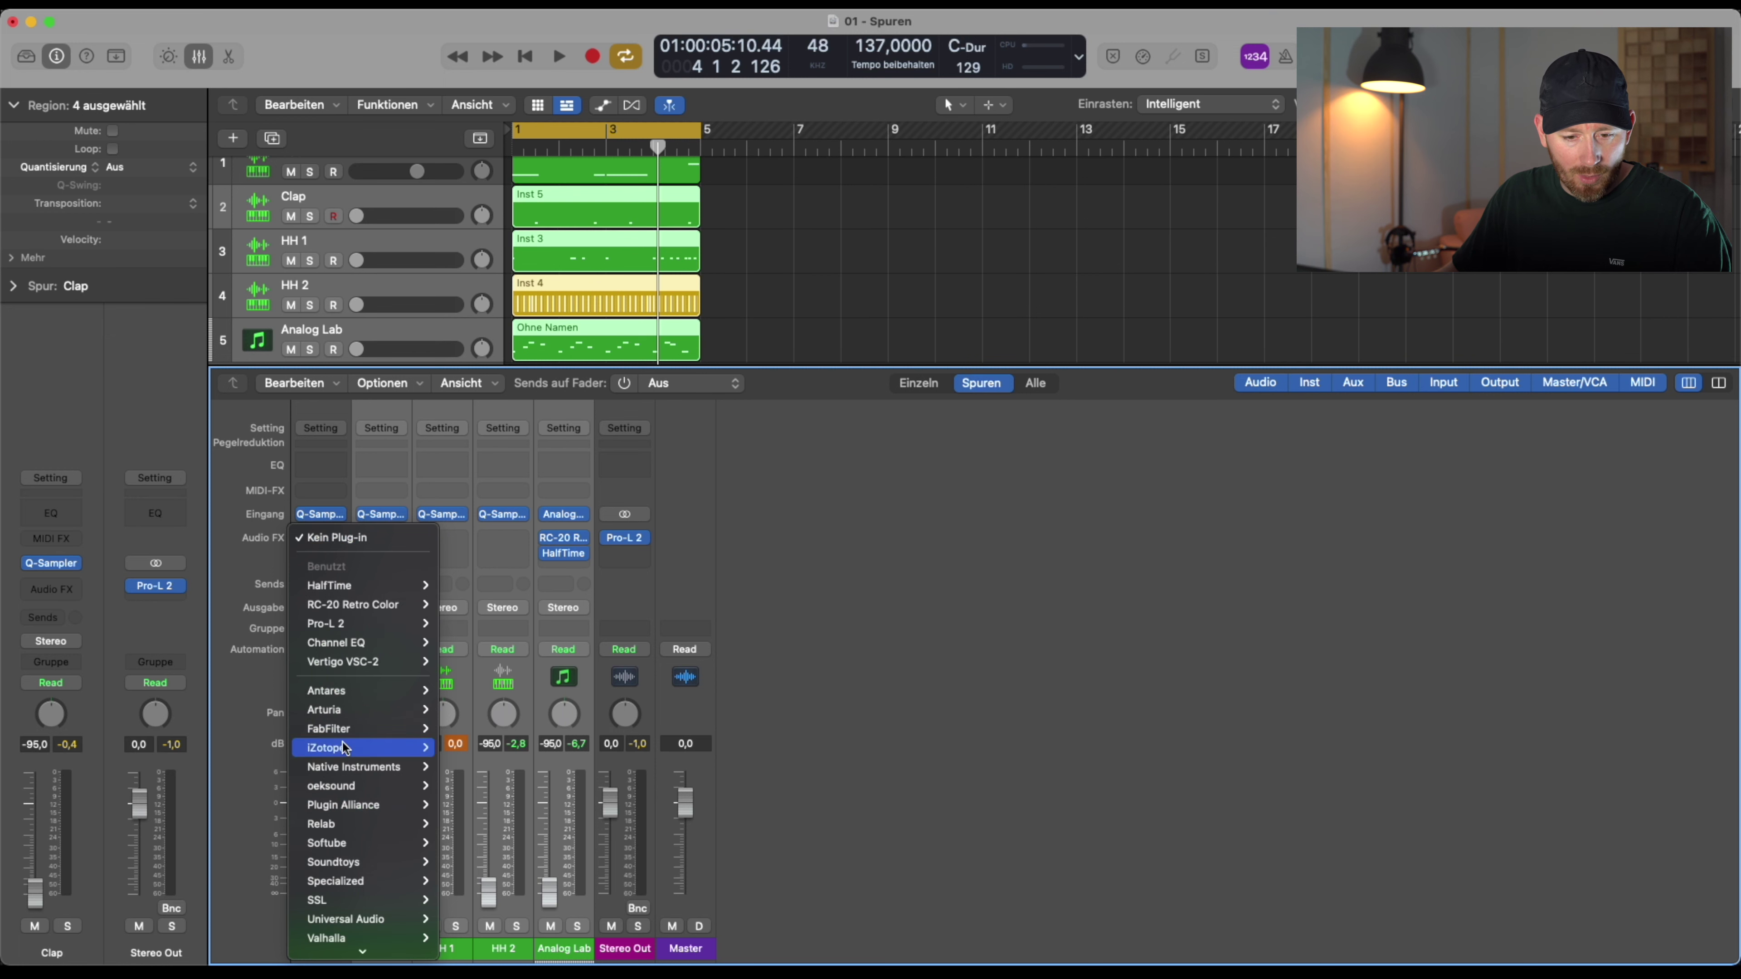
mouse_move(347, 786)
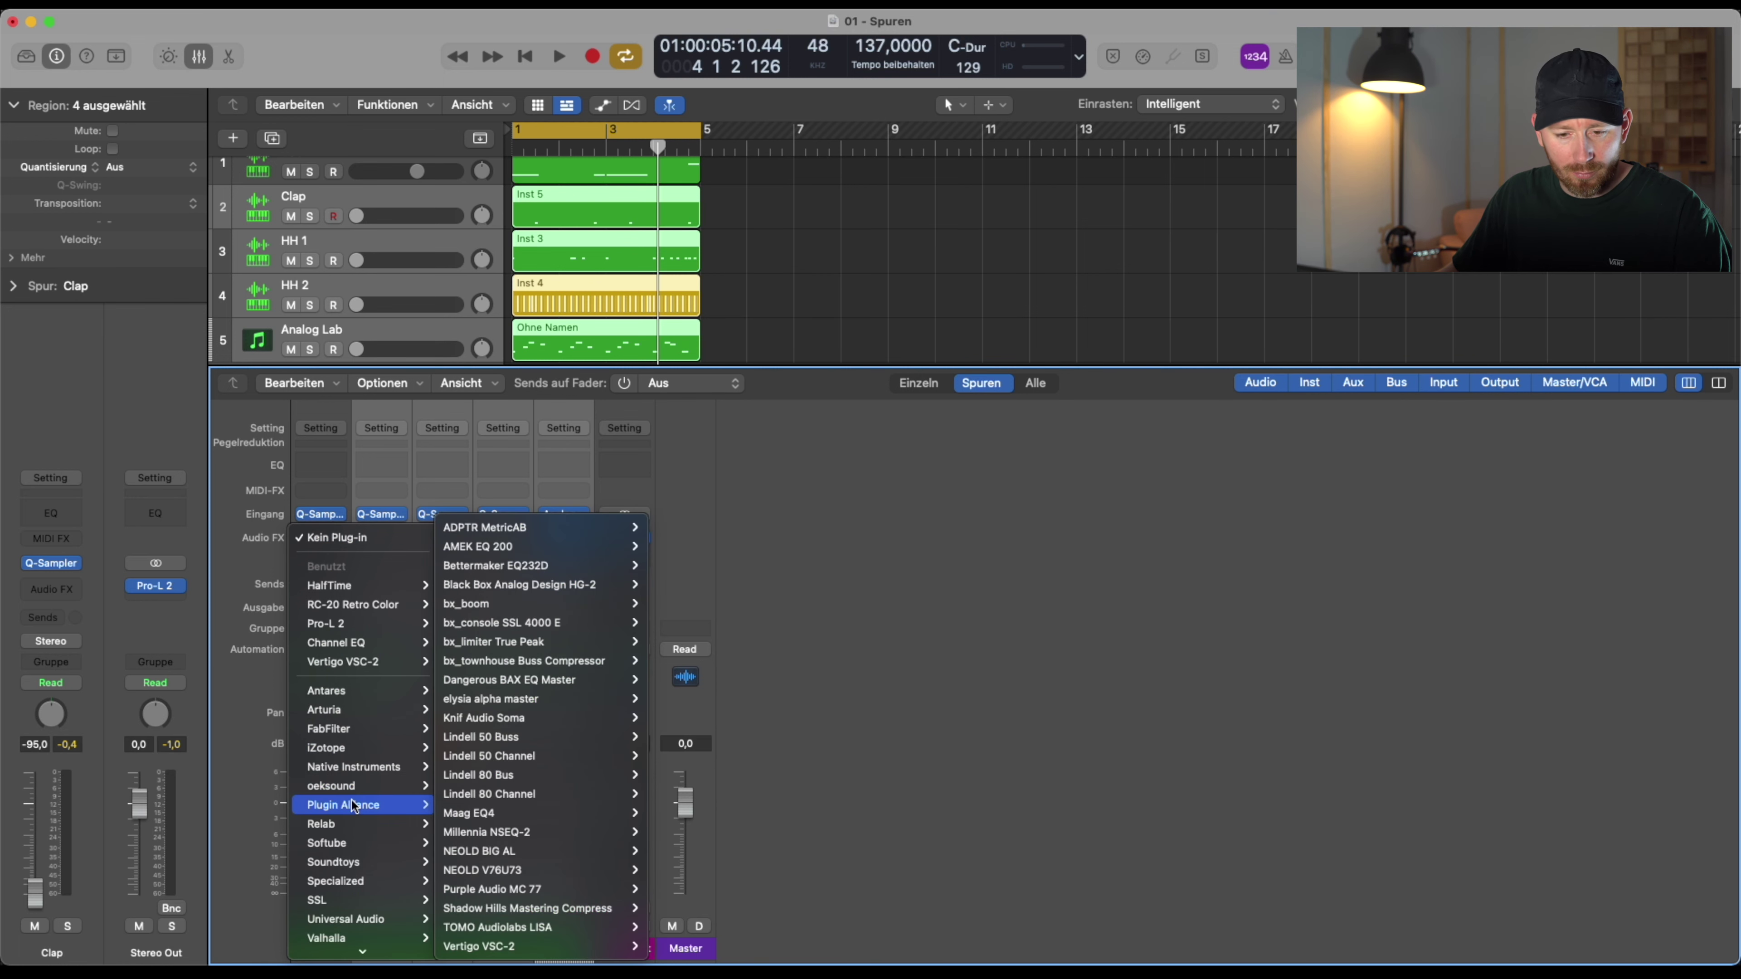
mouse_move(515, 791)
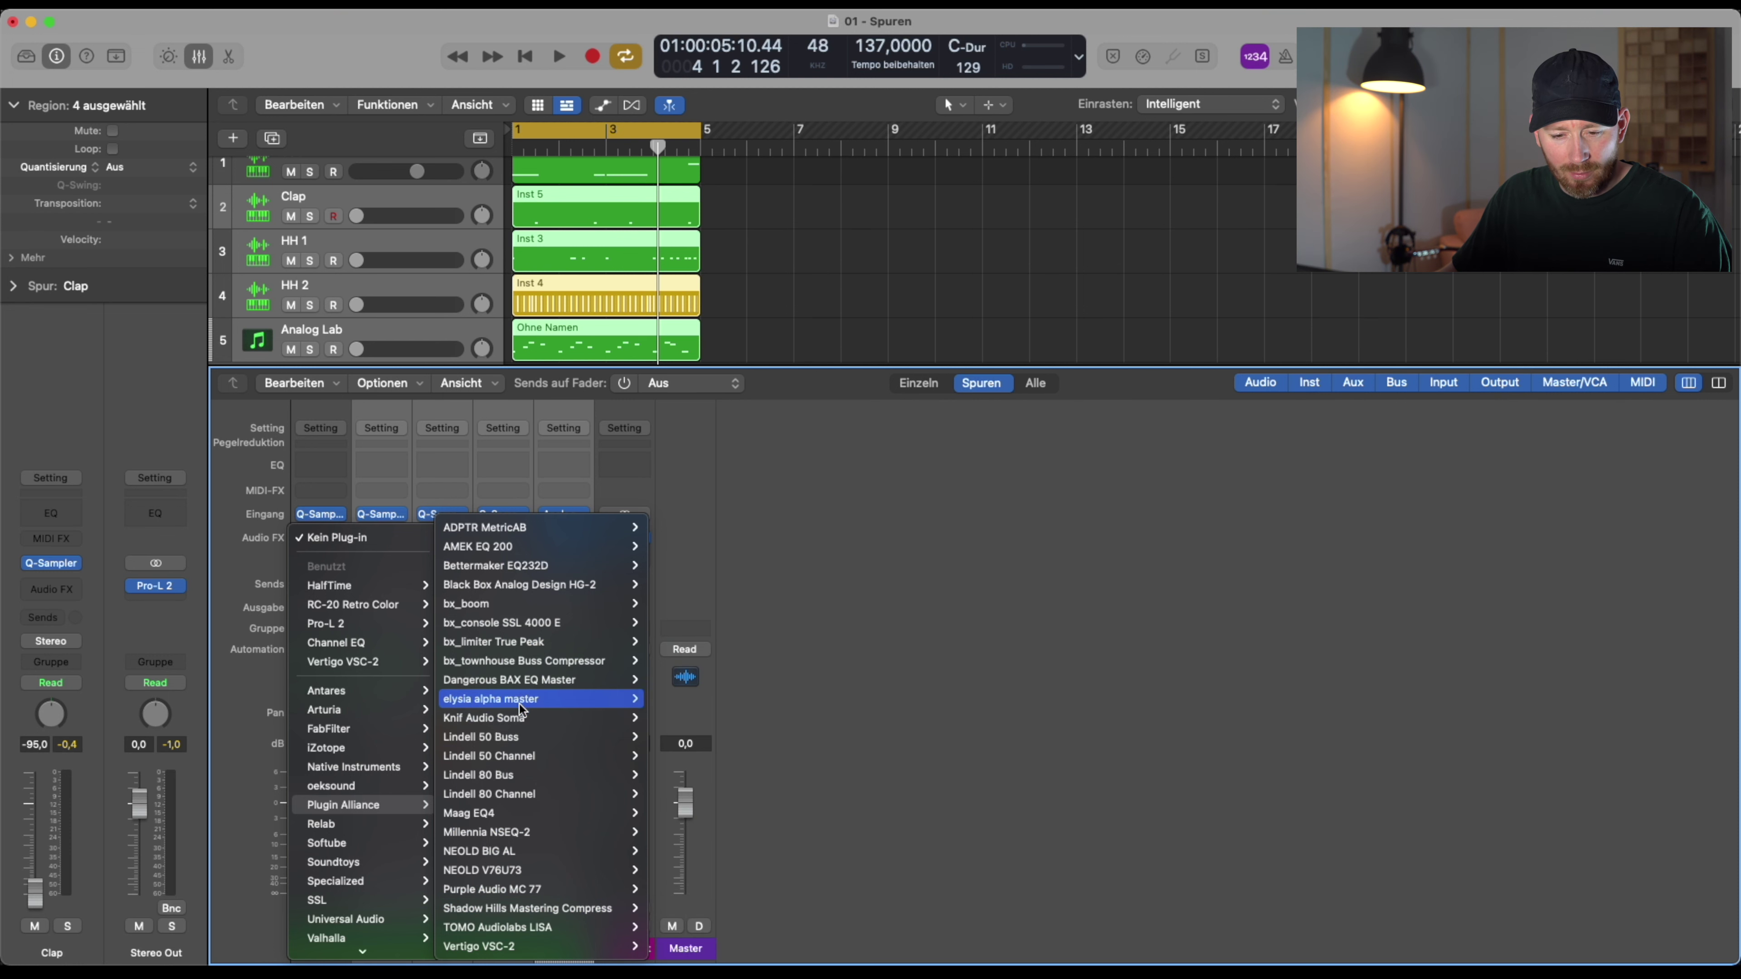
click(756, 714)
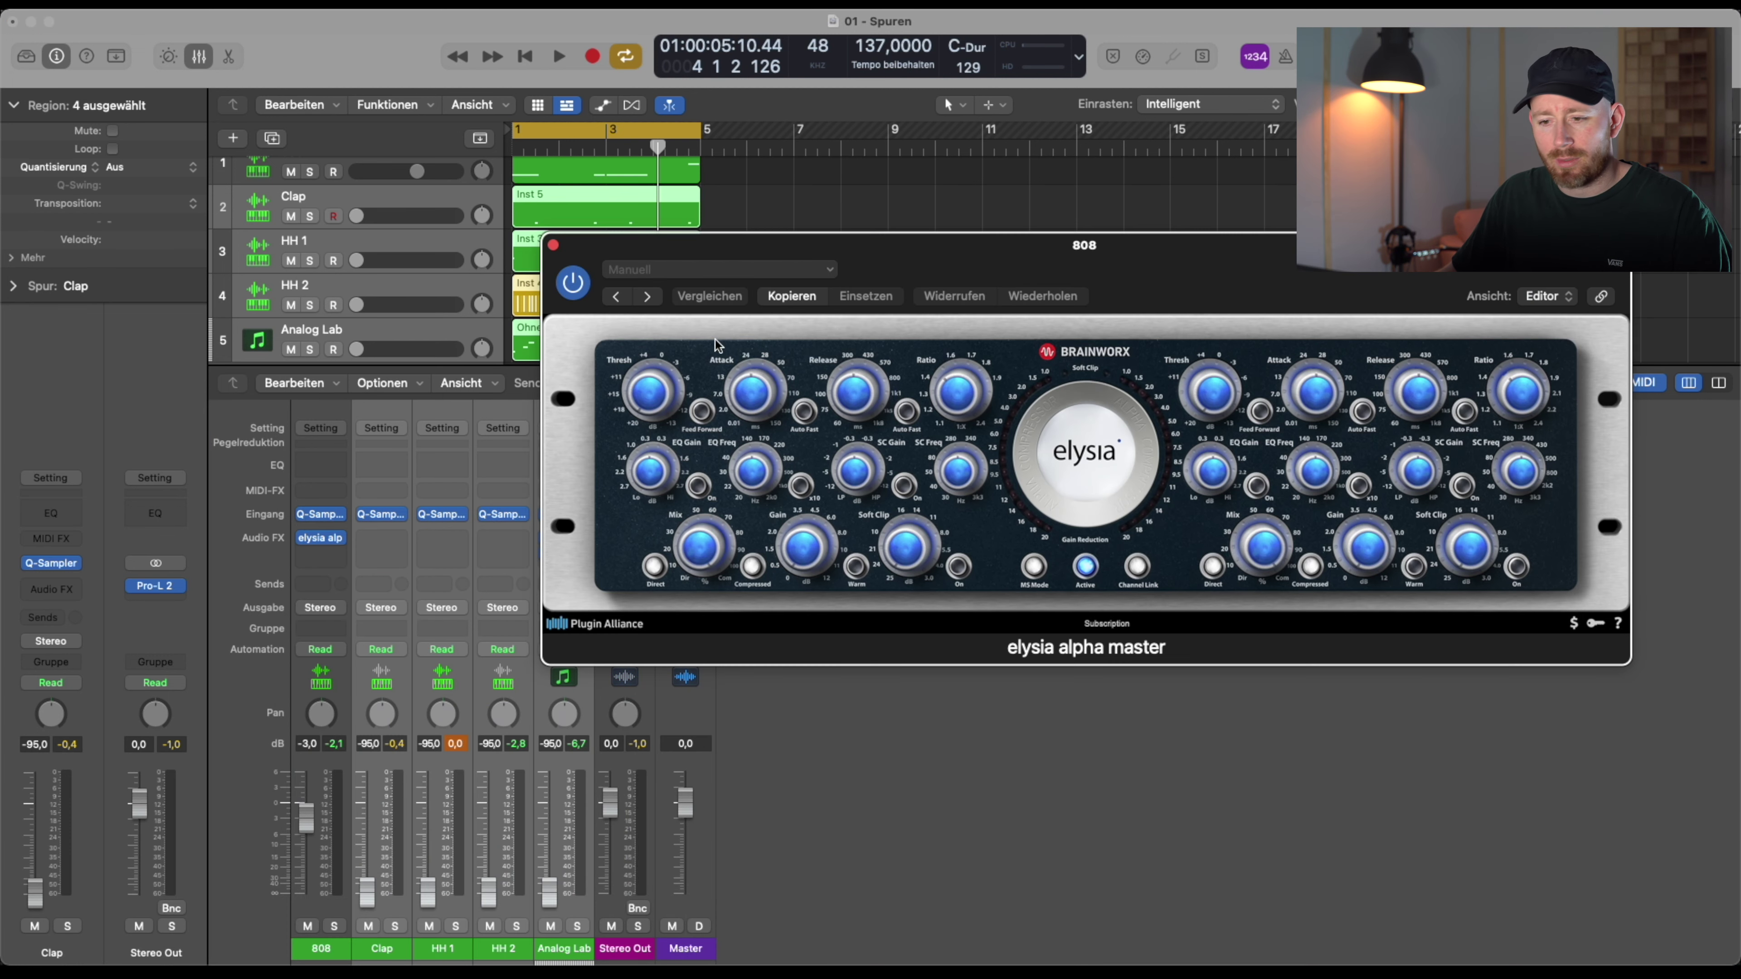
Switch on the elysia compressor's Soft Clip and set it to 10.7 dB while auditioning the 808
click(959, 569)
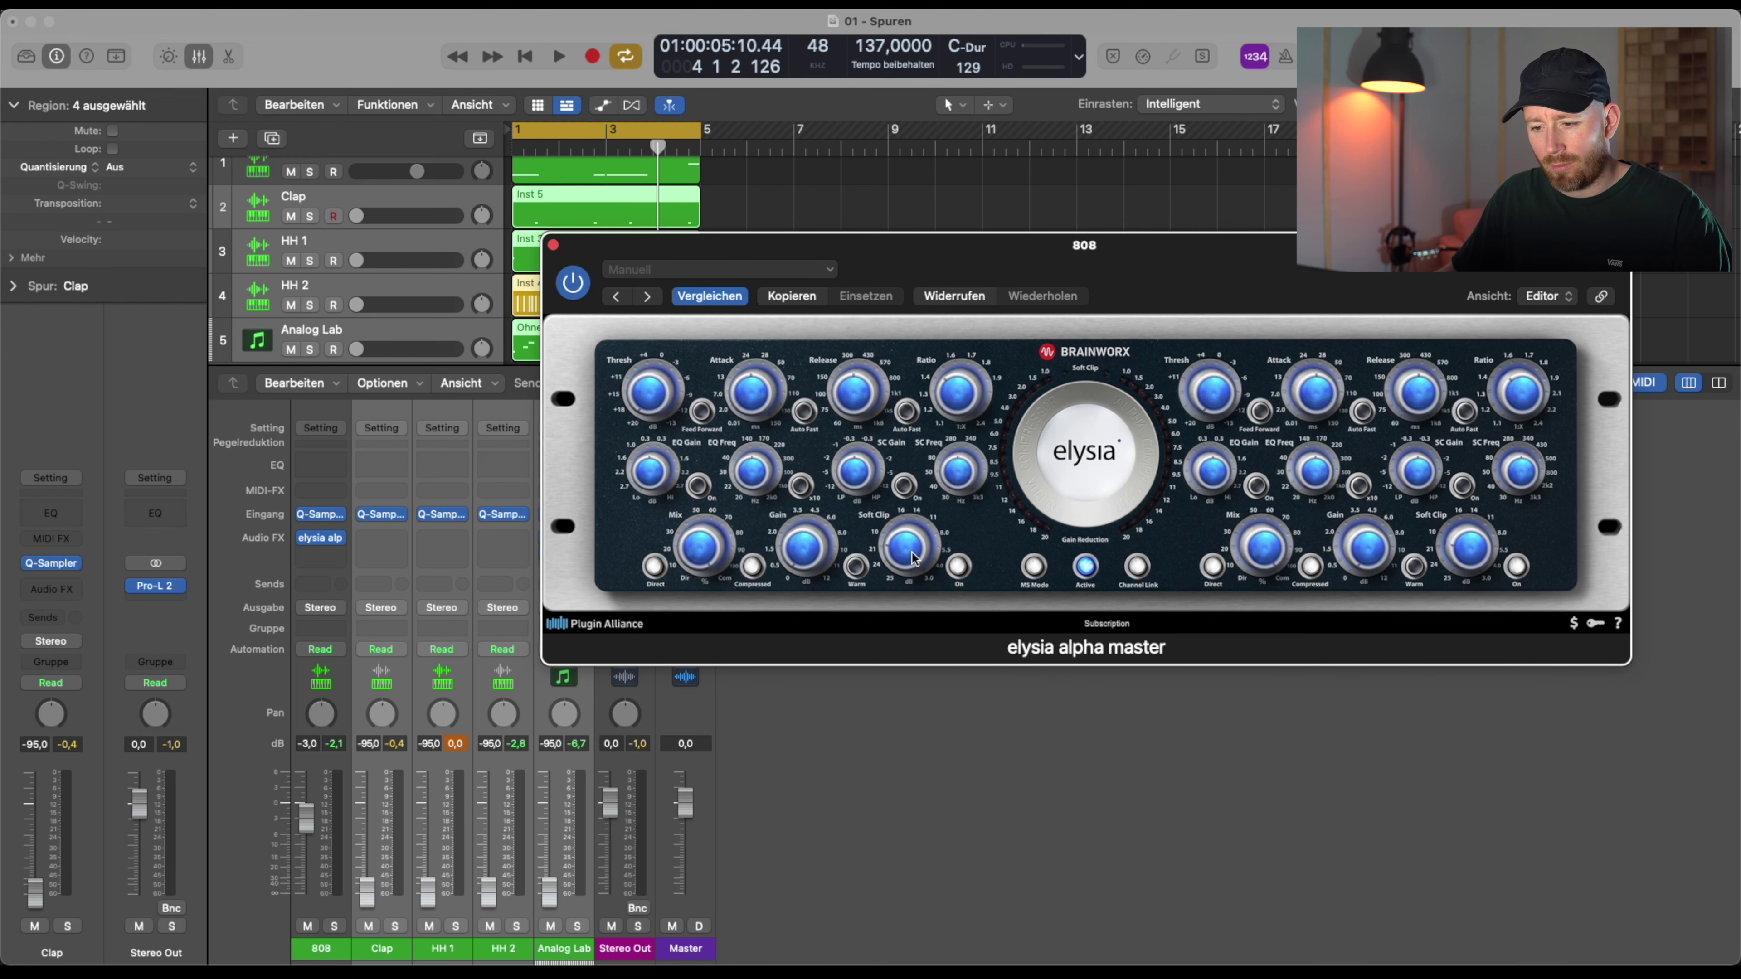
key(space)
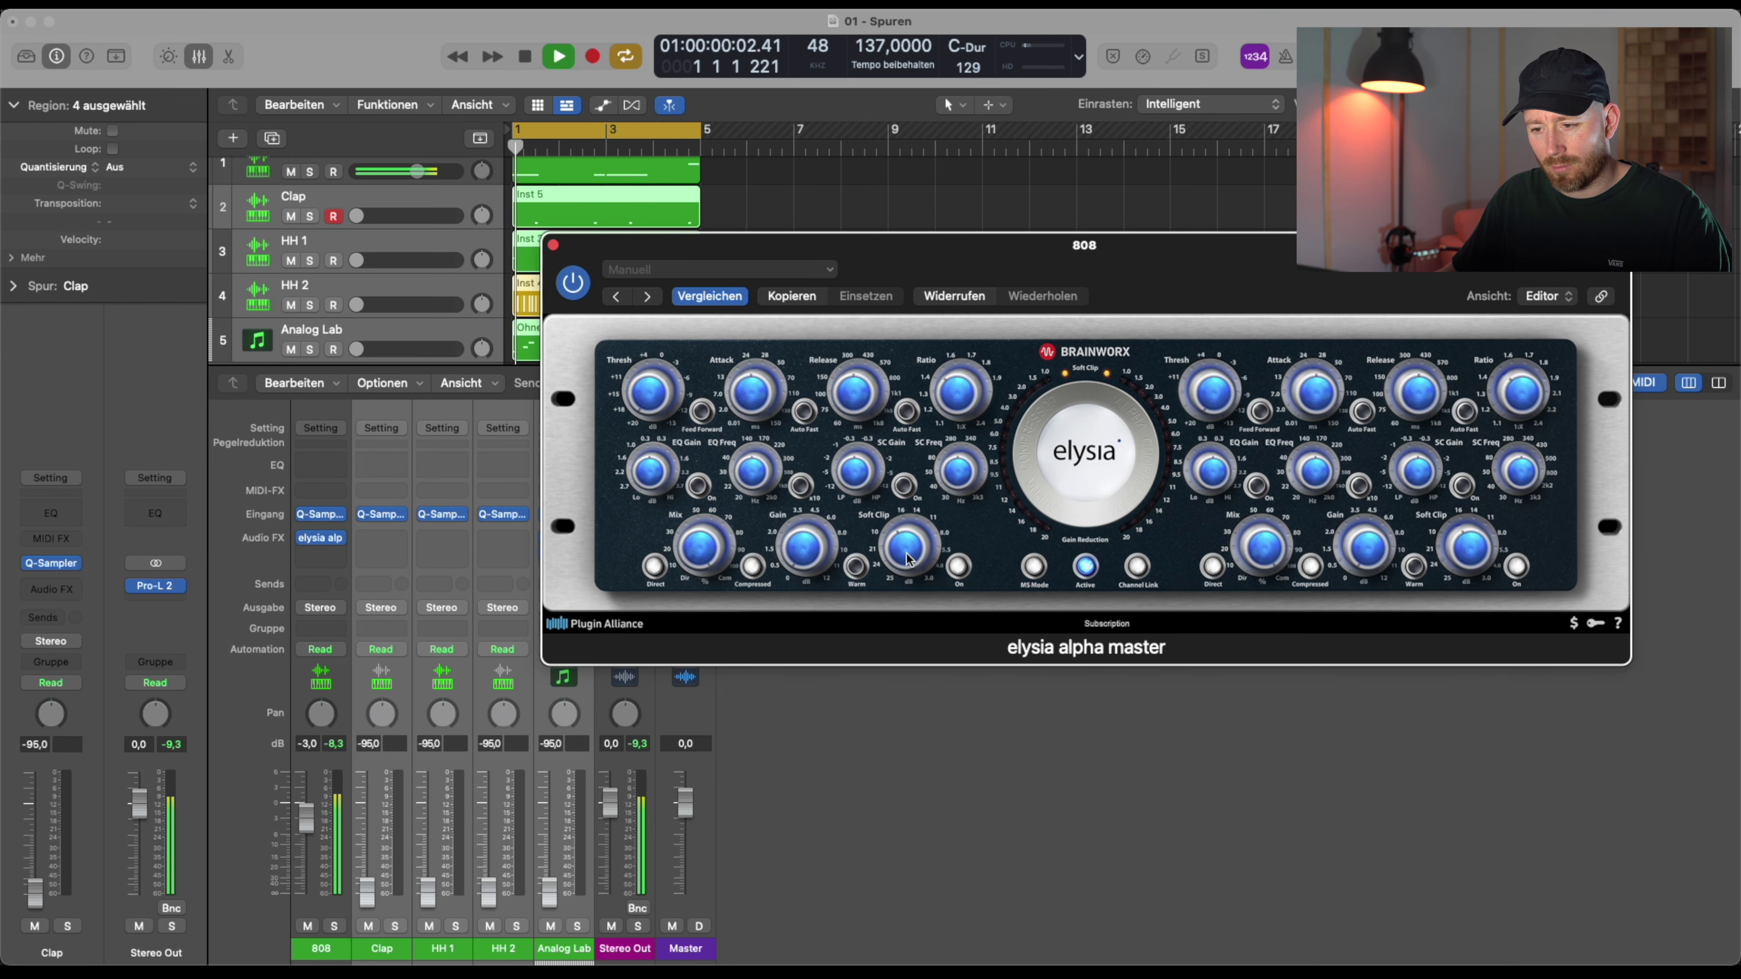
key(space)
key(space)
key(space)
key(space)
key(space)
drag(908, 579, 933, 549)
key(space)
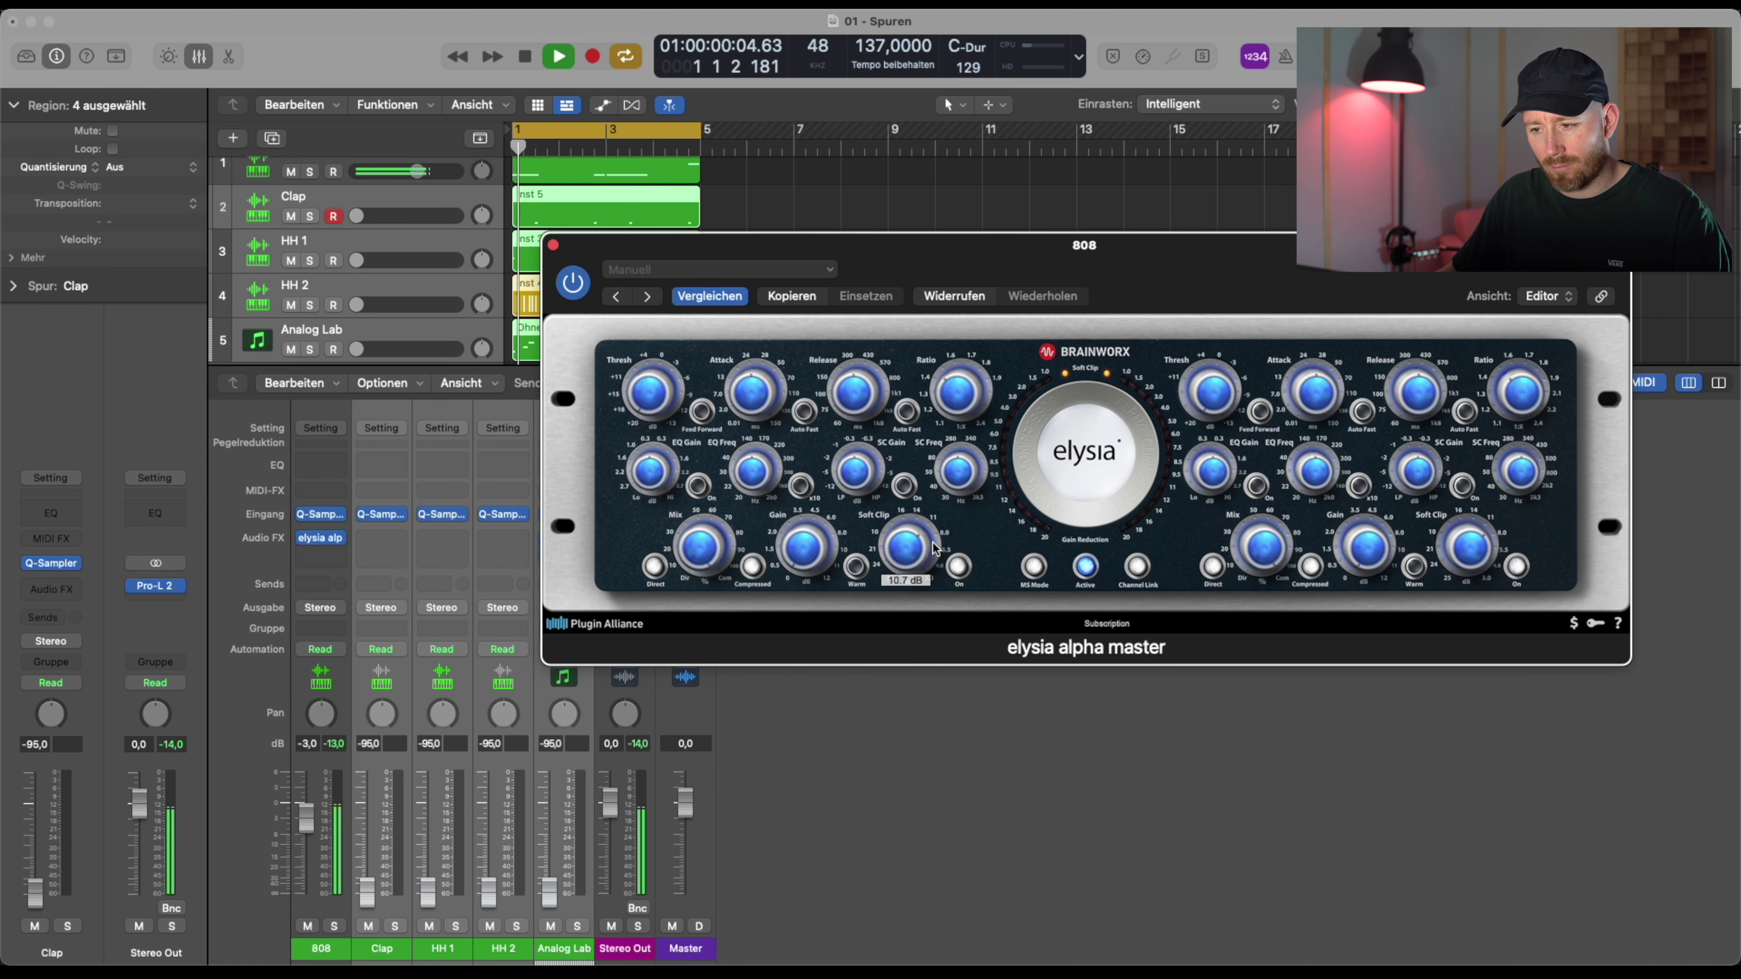
Adjust the elysia compressor's threshold slightly while replaying the 808, close the plug-in and stop playback
drag(654, 403, 656, 377)
key(space)
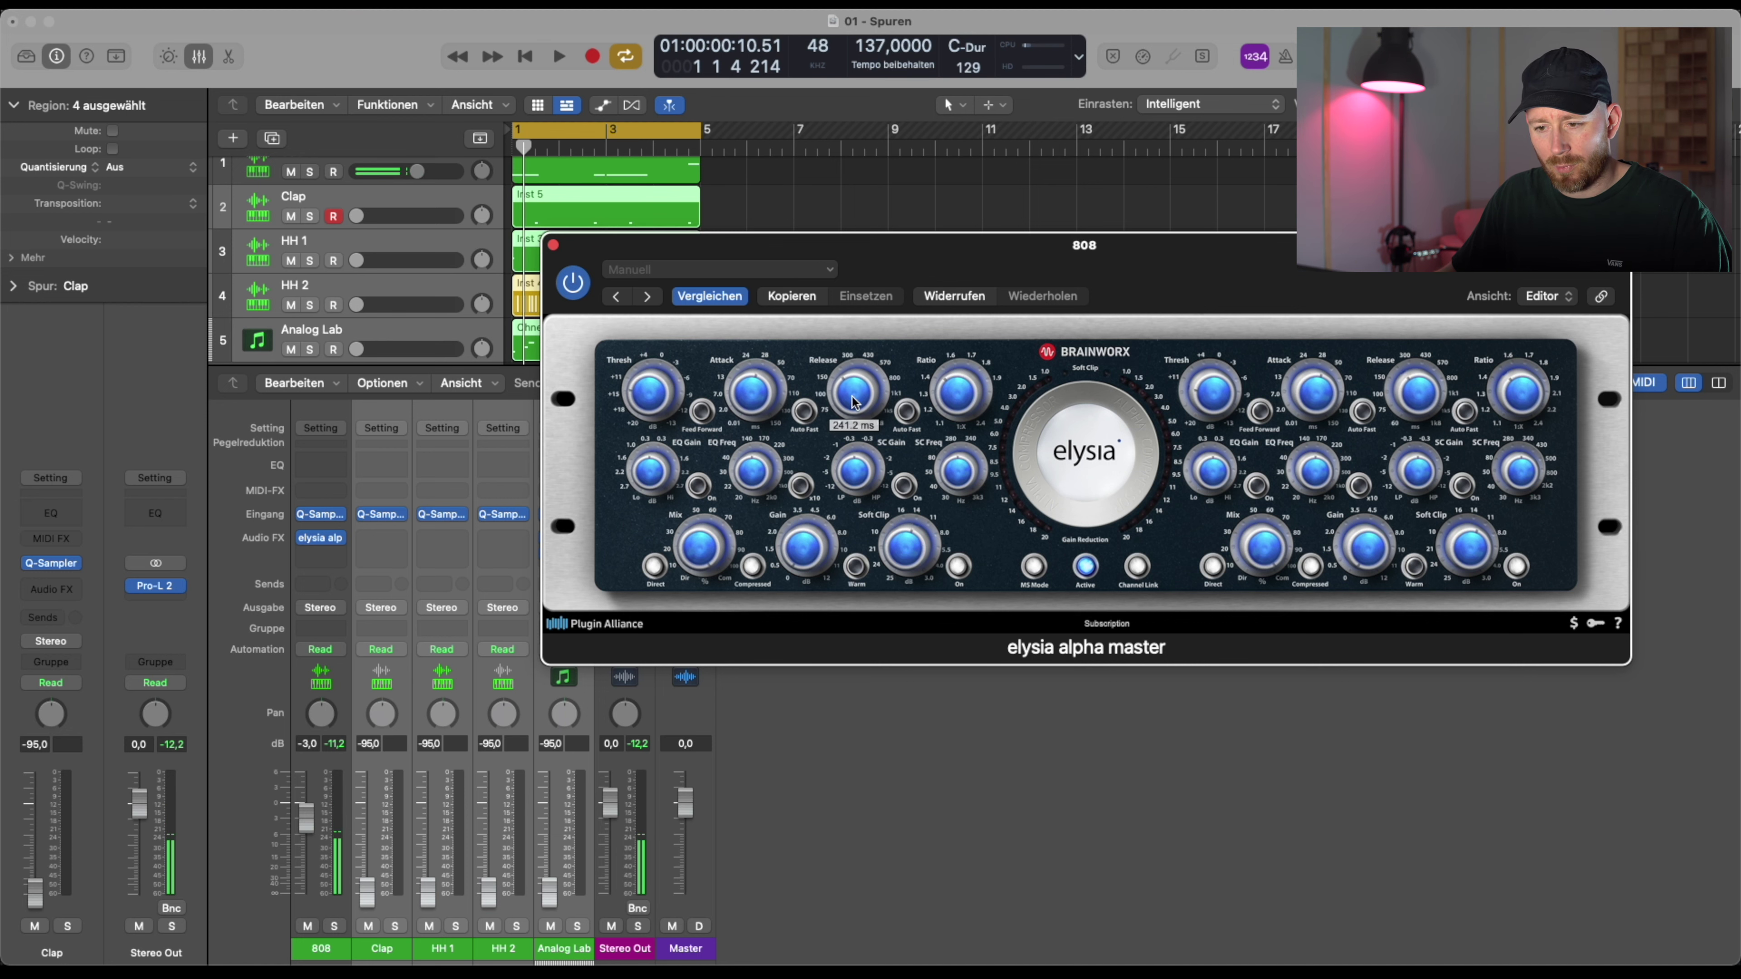
key(space)
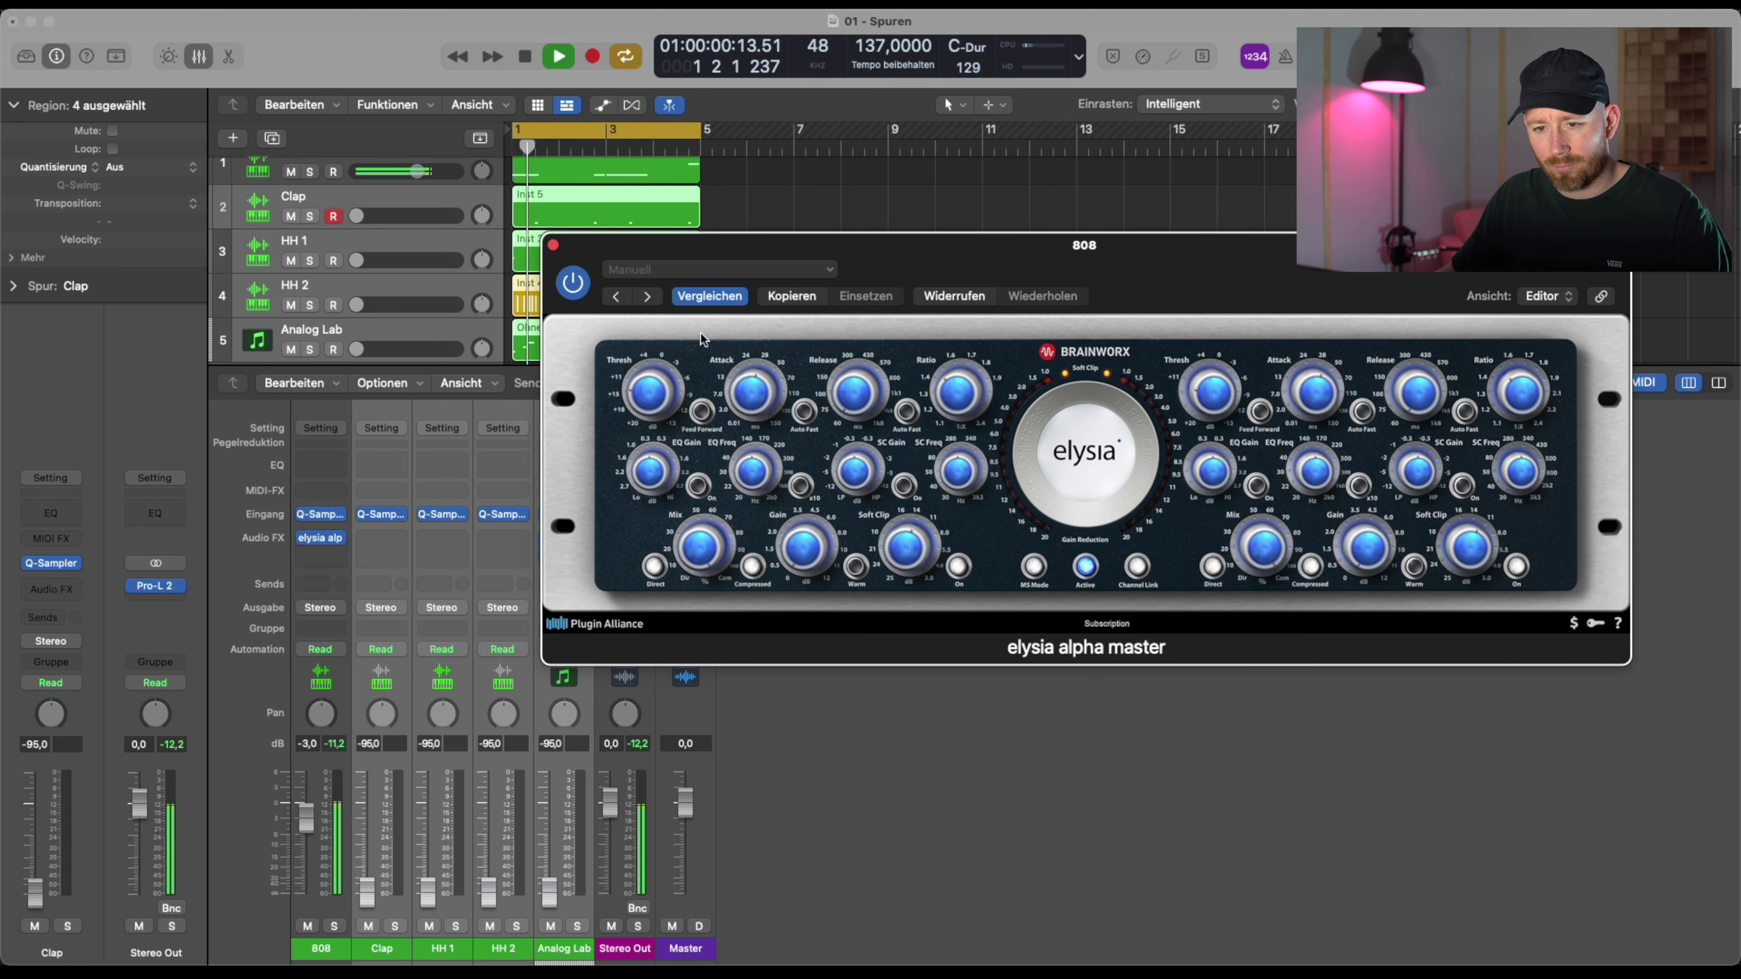
click(553, 245)
key(space)
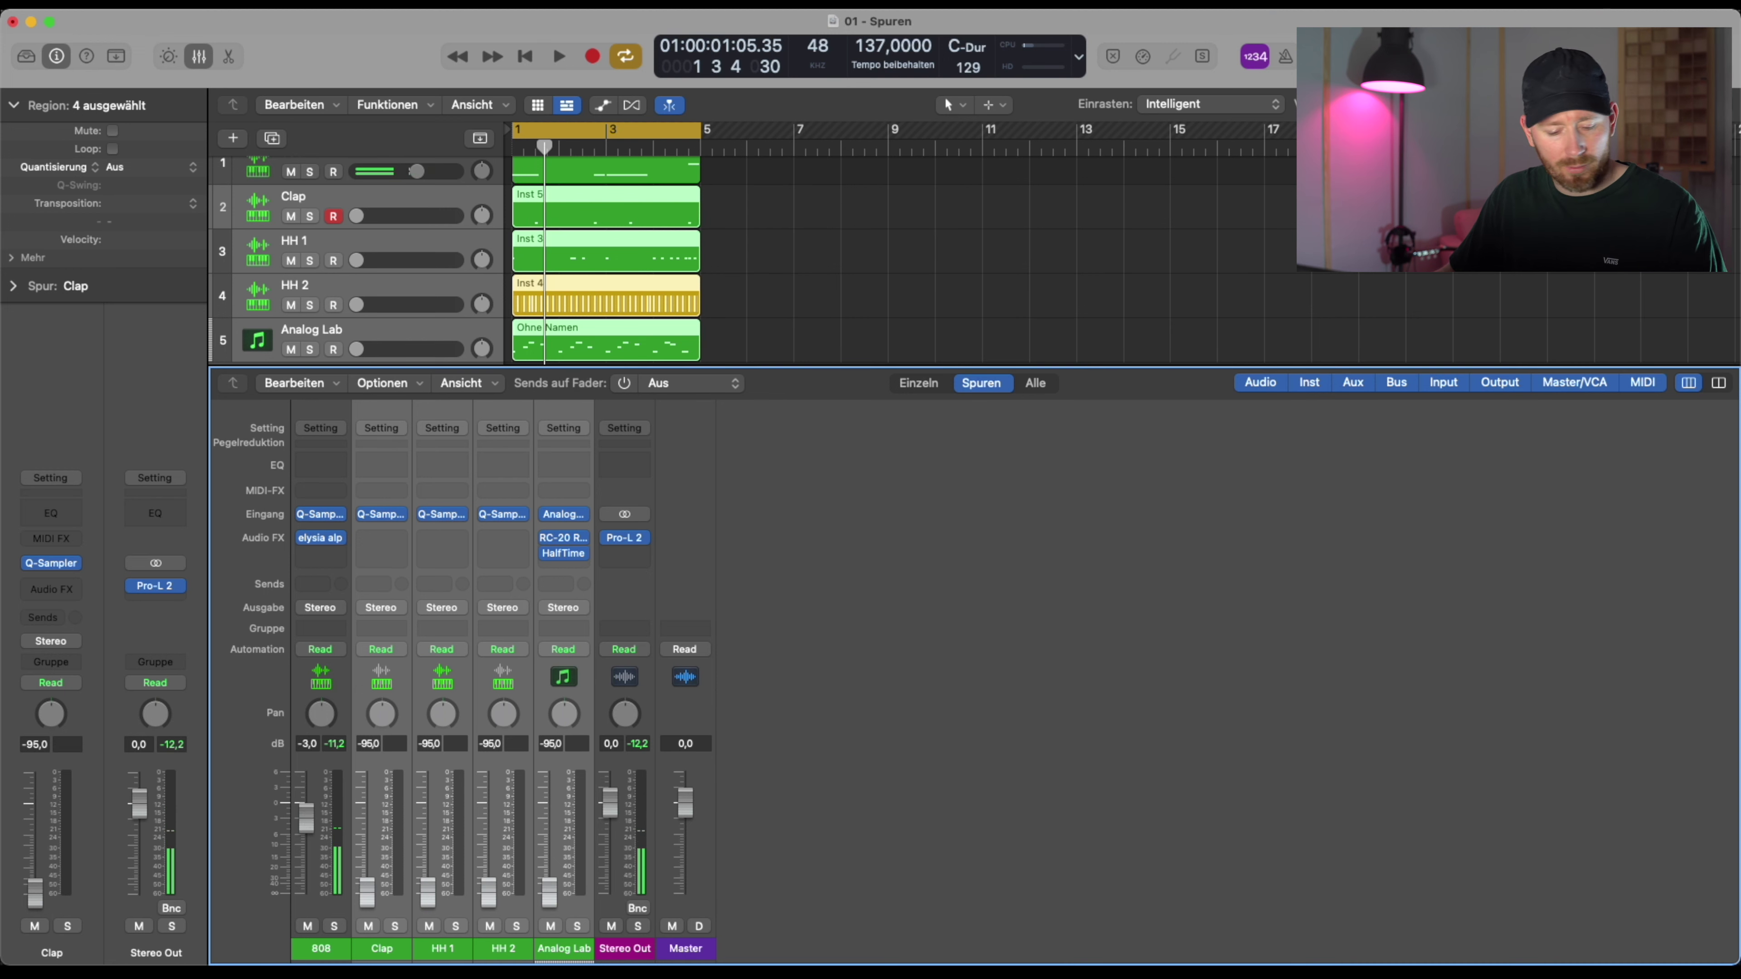
Balance the 808 and Clap during playback, with the 808 fader at -3.0 dB and the Clap at -5.8 dB
key(space)
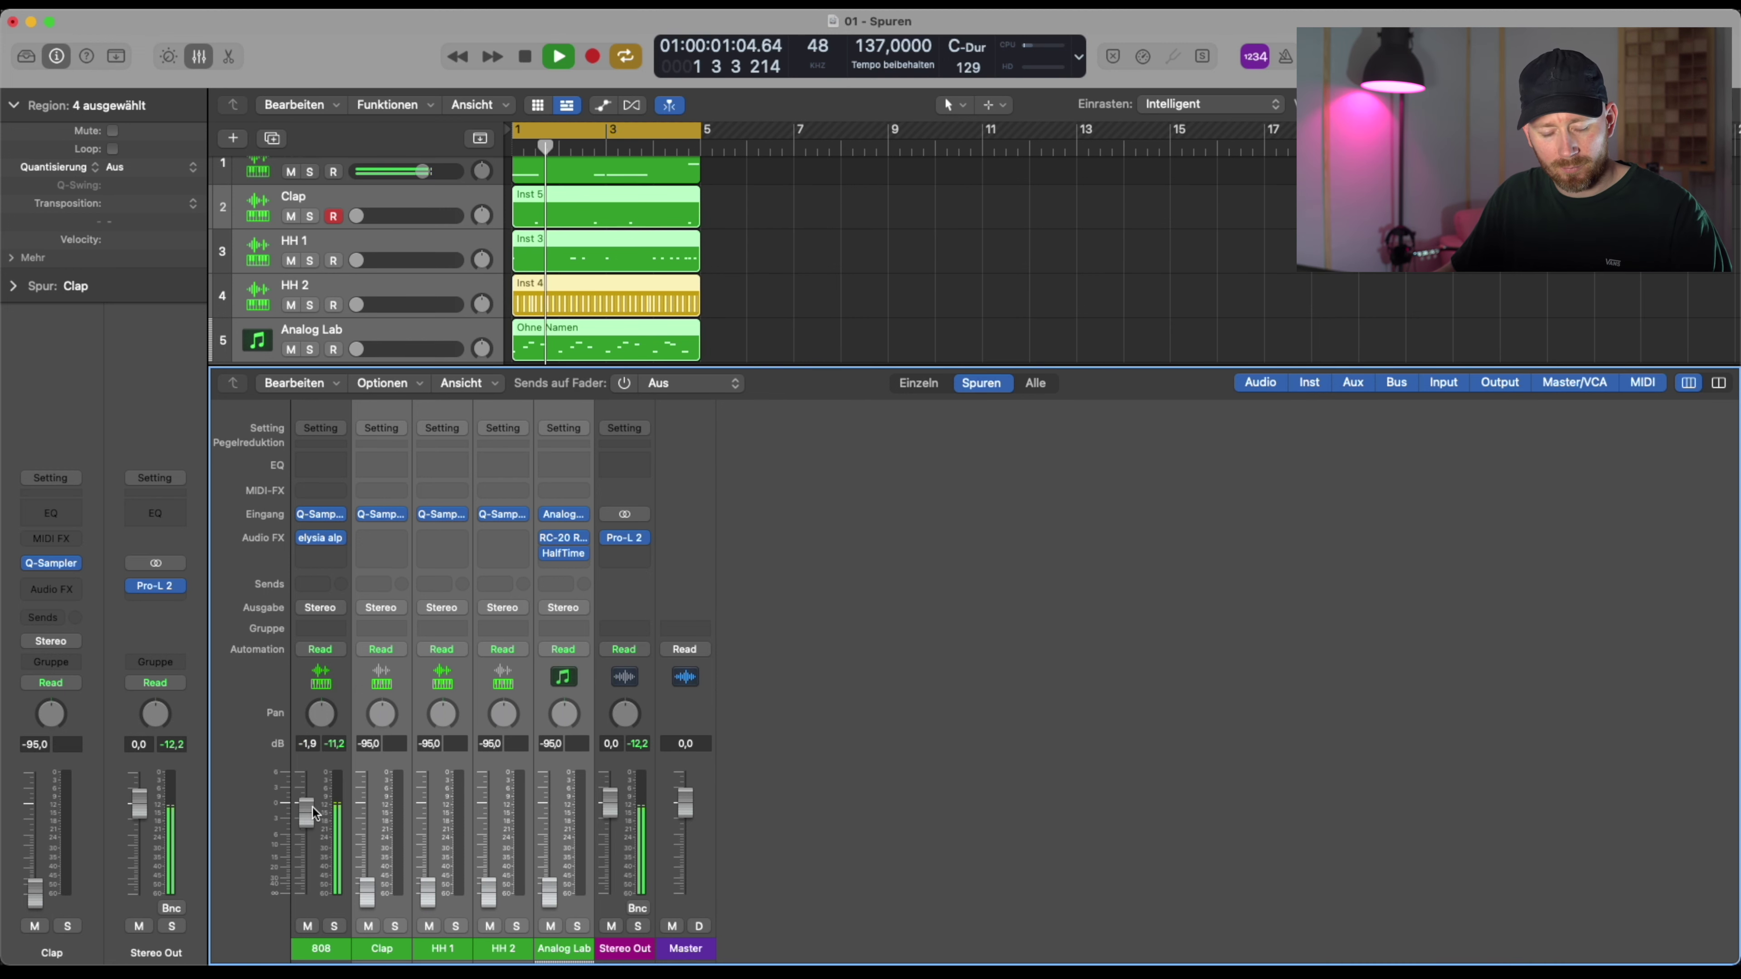
click(387, 864)
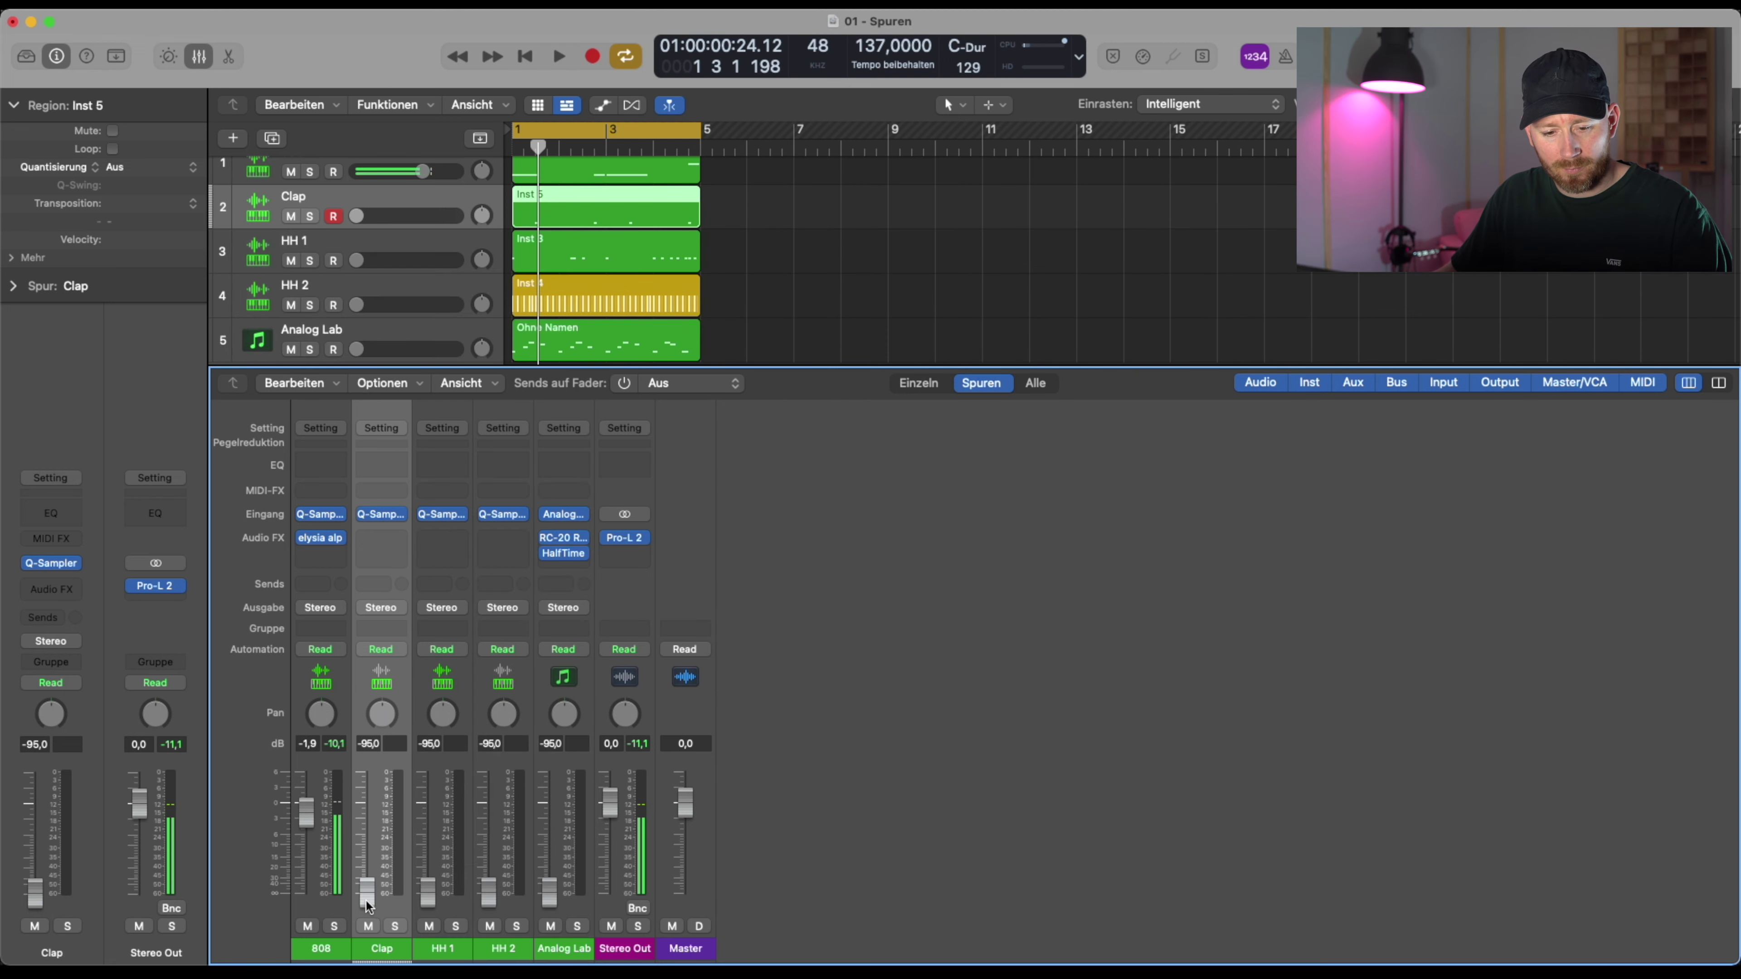
drag(366, 862, 312, 818)
key(Return)
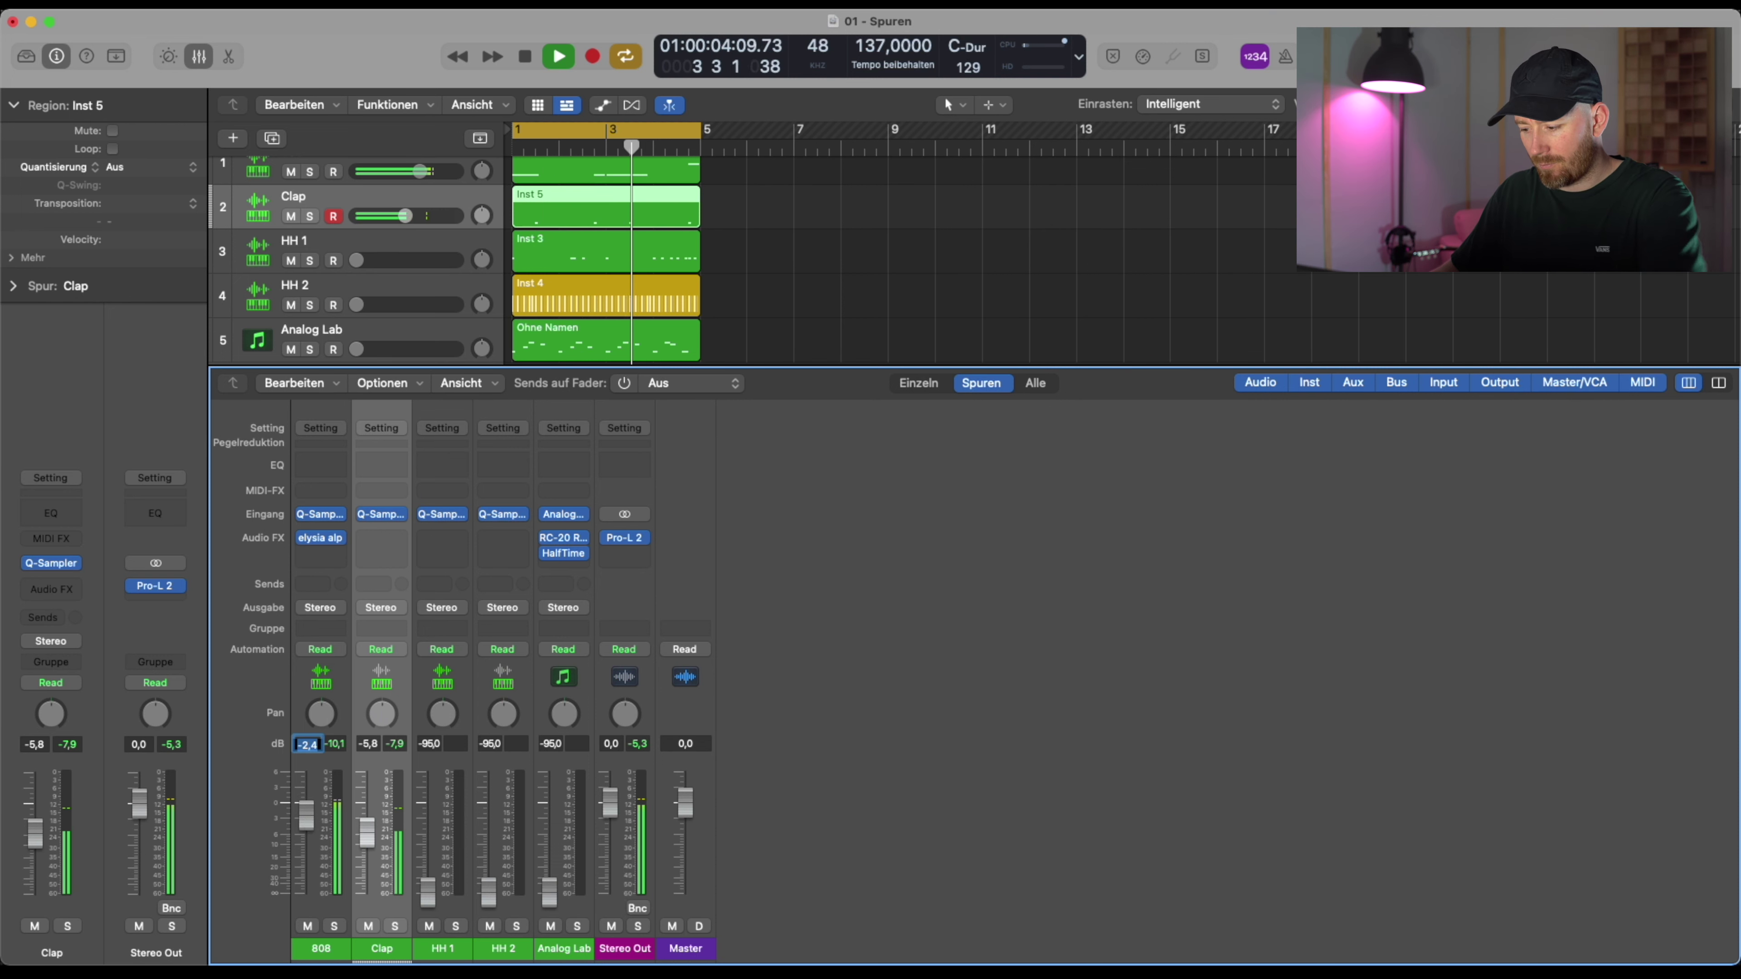
key(Return)
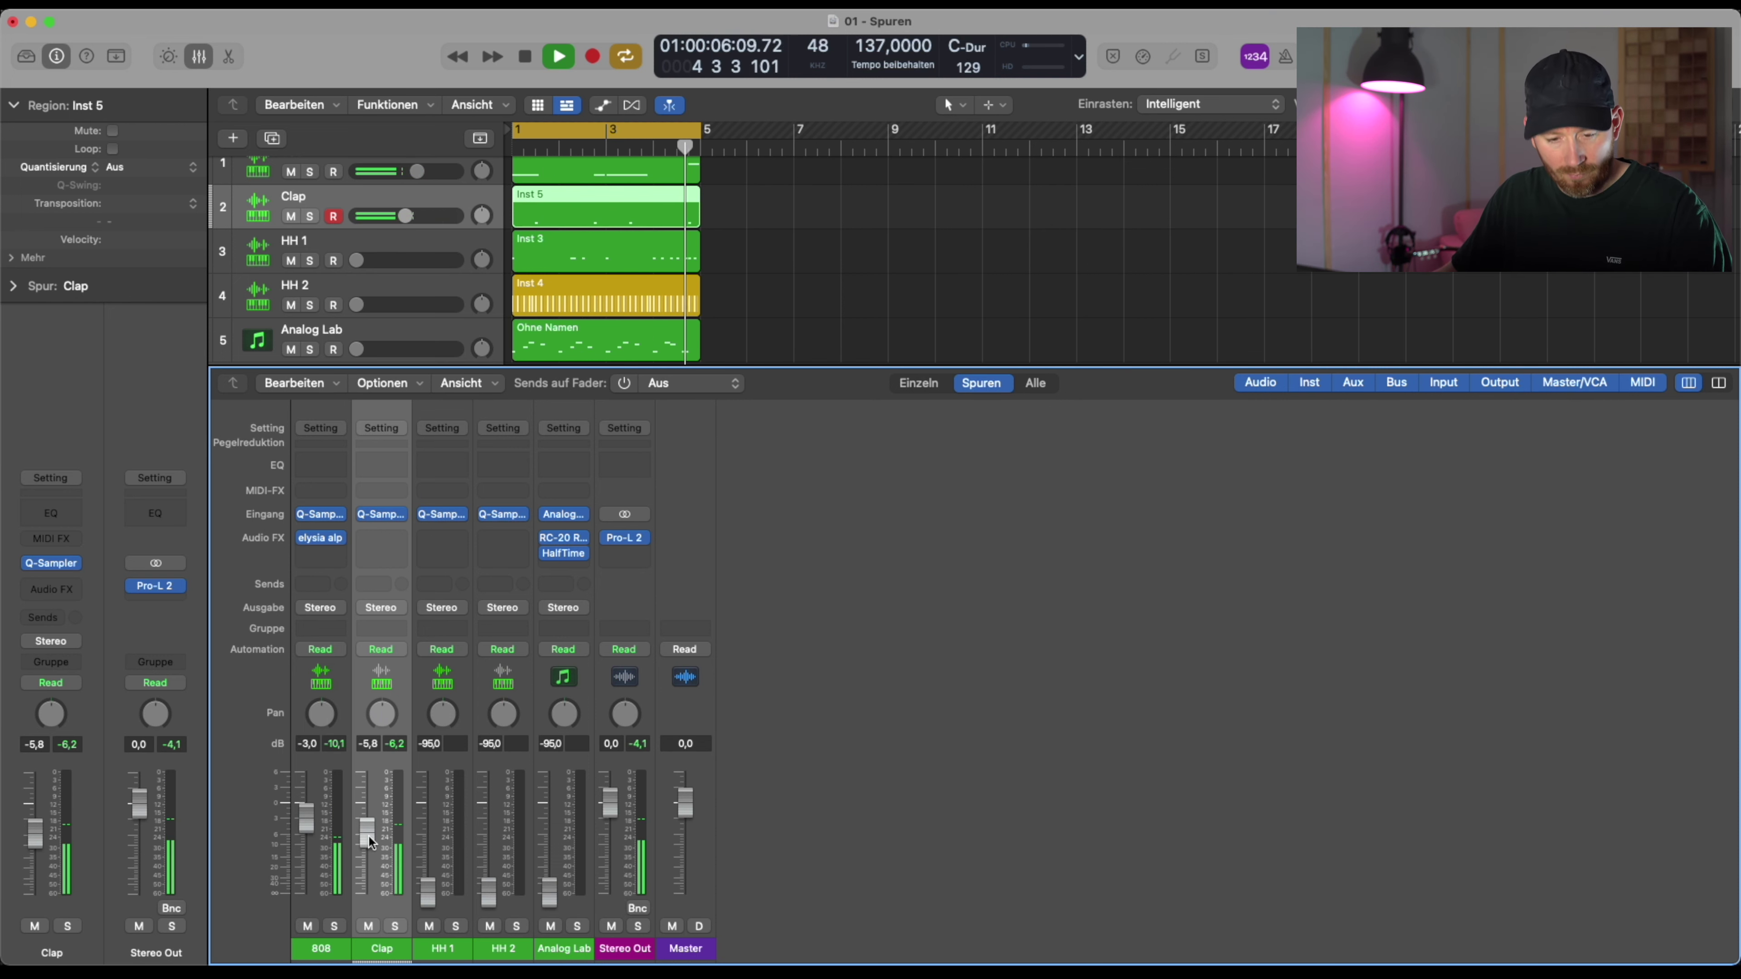
Set HH 1 to -8.8 dB panned +10, HH 2 to -6.4 dB panned -15, and Analog Lab to -6.0 dB
drag(432, 889, 499, 811)
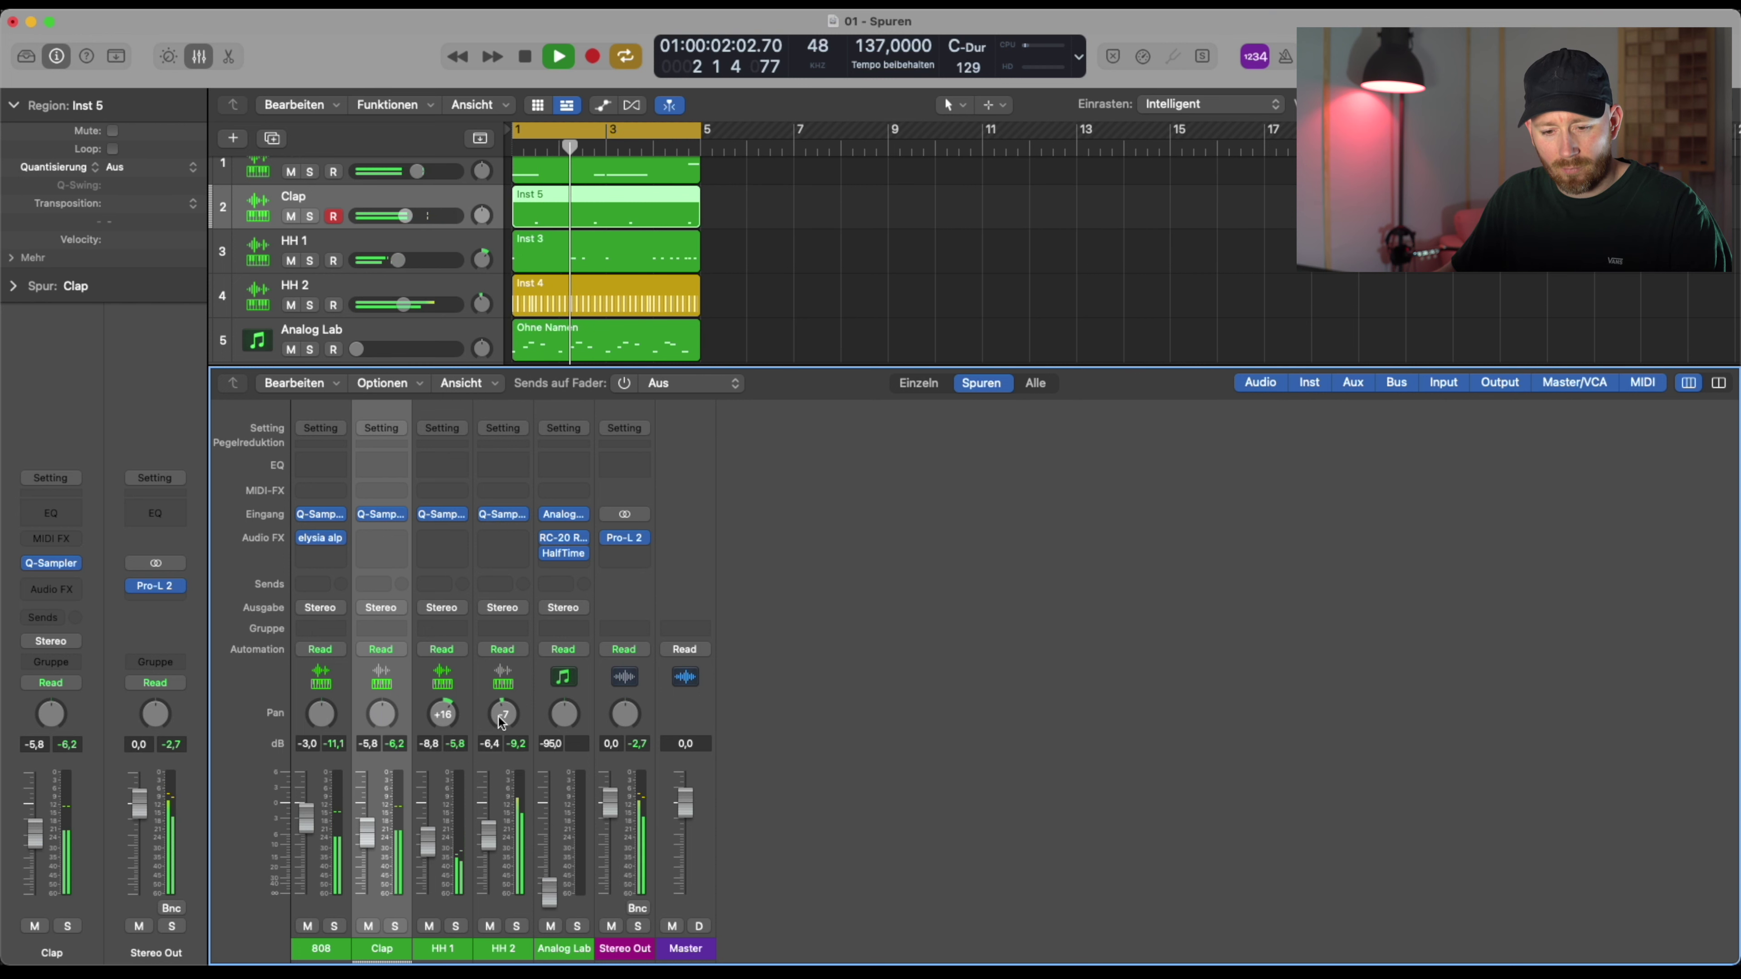
click(484, 724)
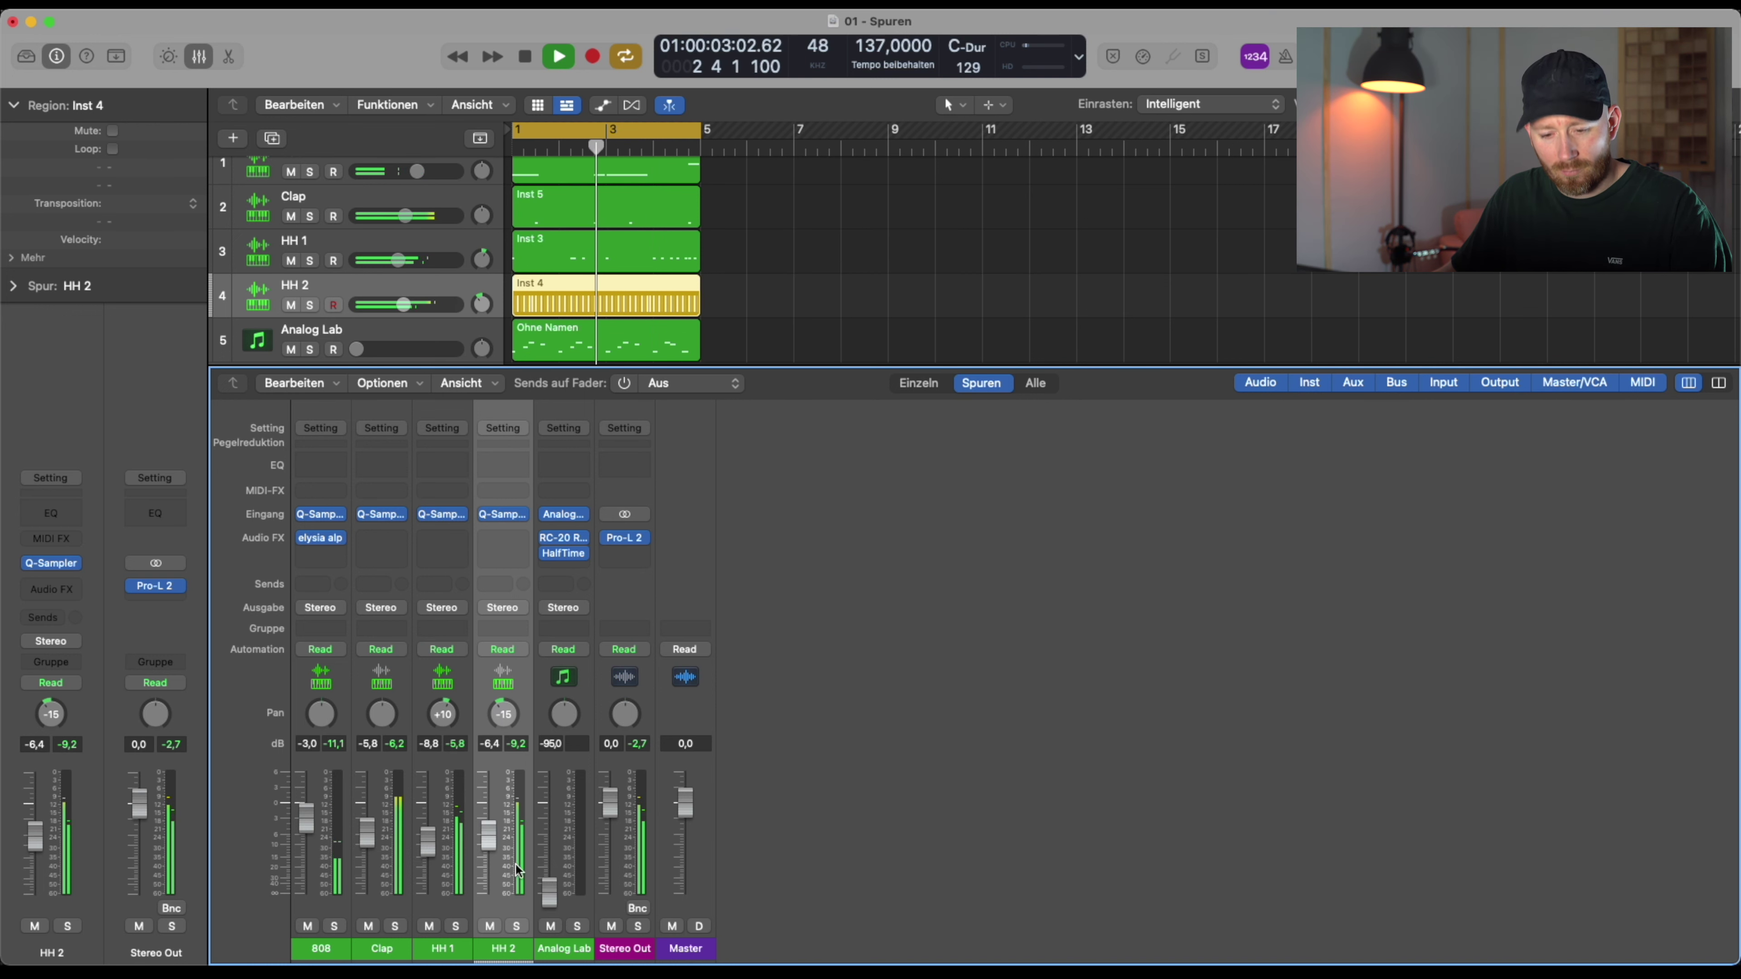
drag(548, 902, 554, 851)
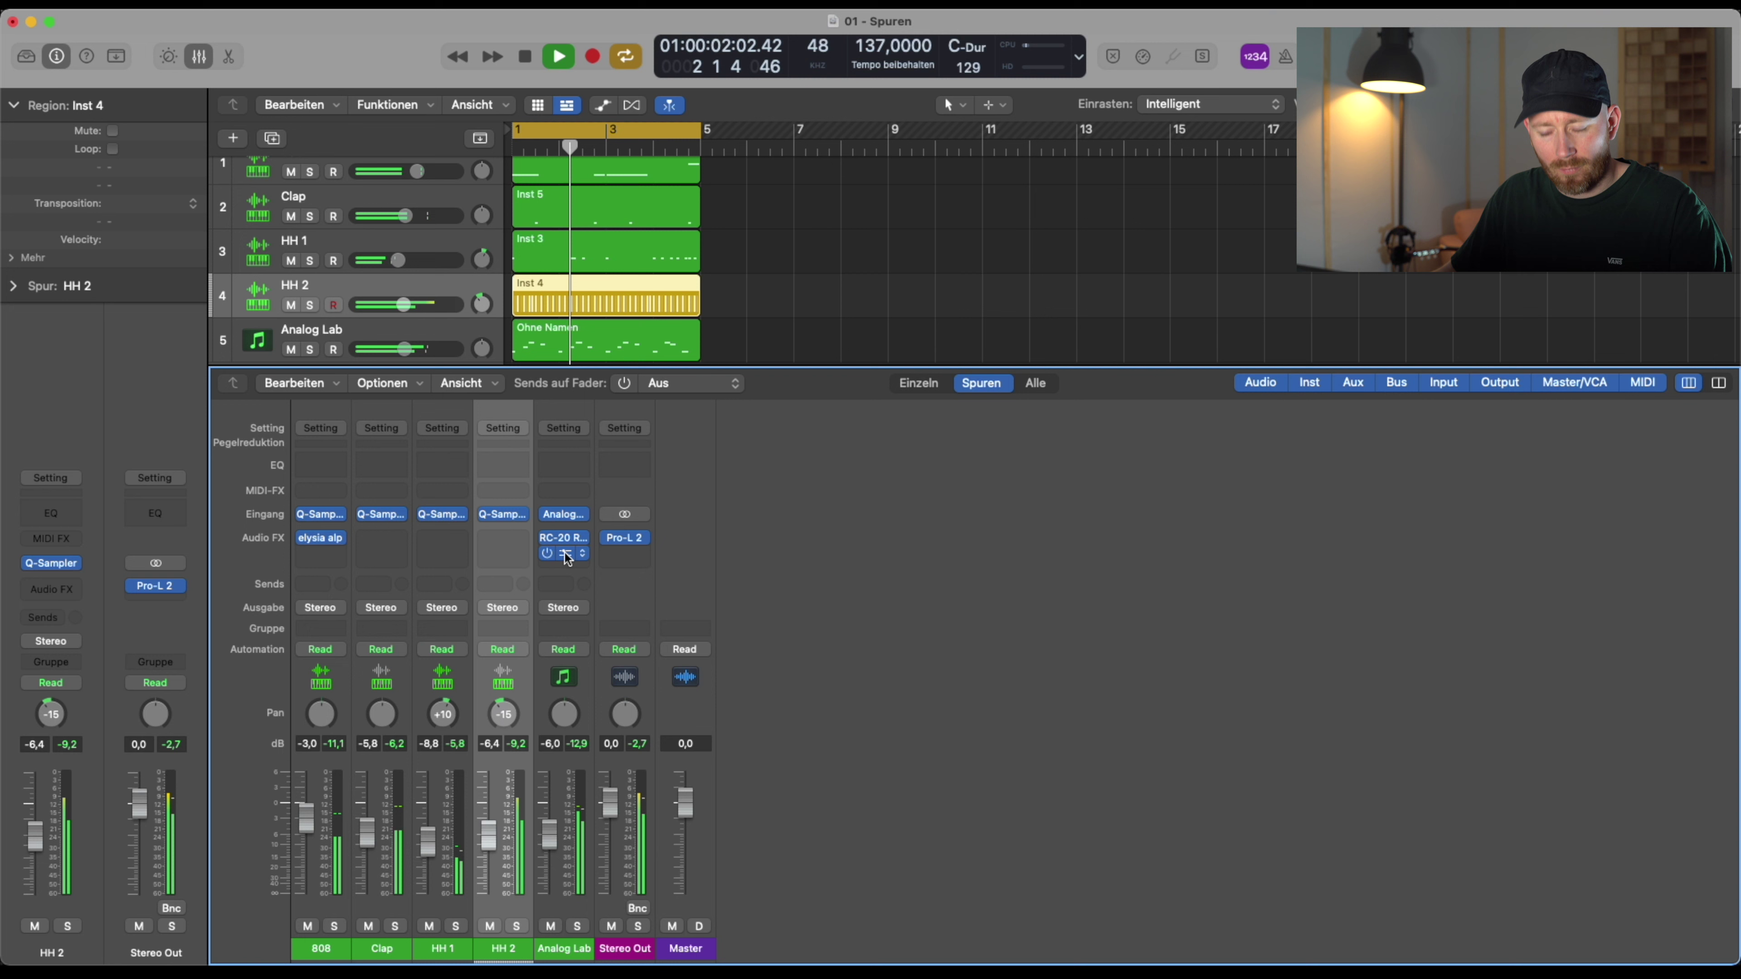
Turn off HalfTime's lower band limit, compare loop lengths 1/4 and 1/8, return to 1/2 and close the plug-in
click(566, 554)
drag(713, 584, 703, 602)
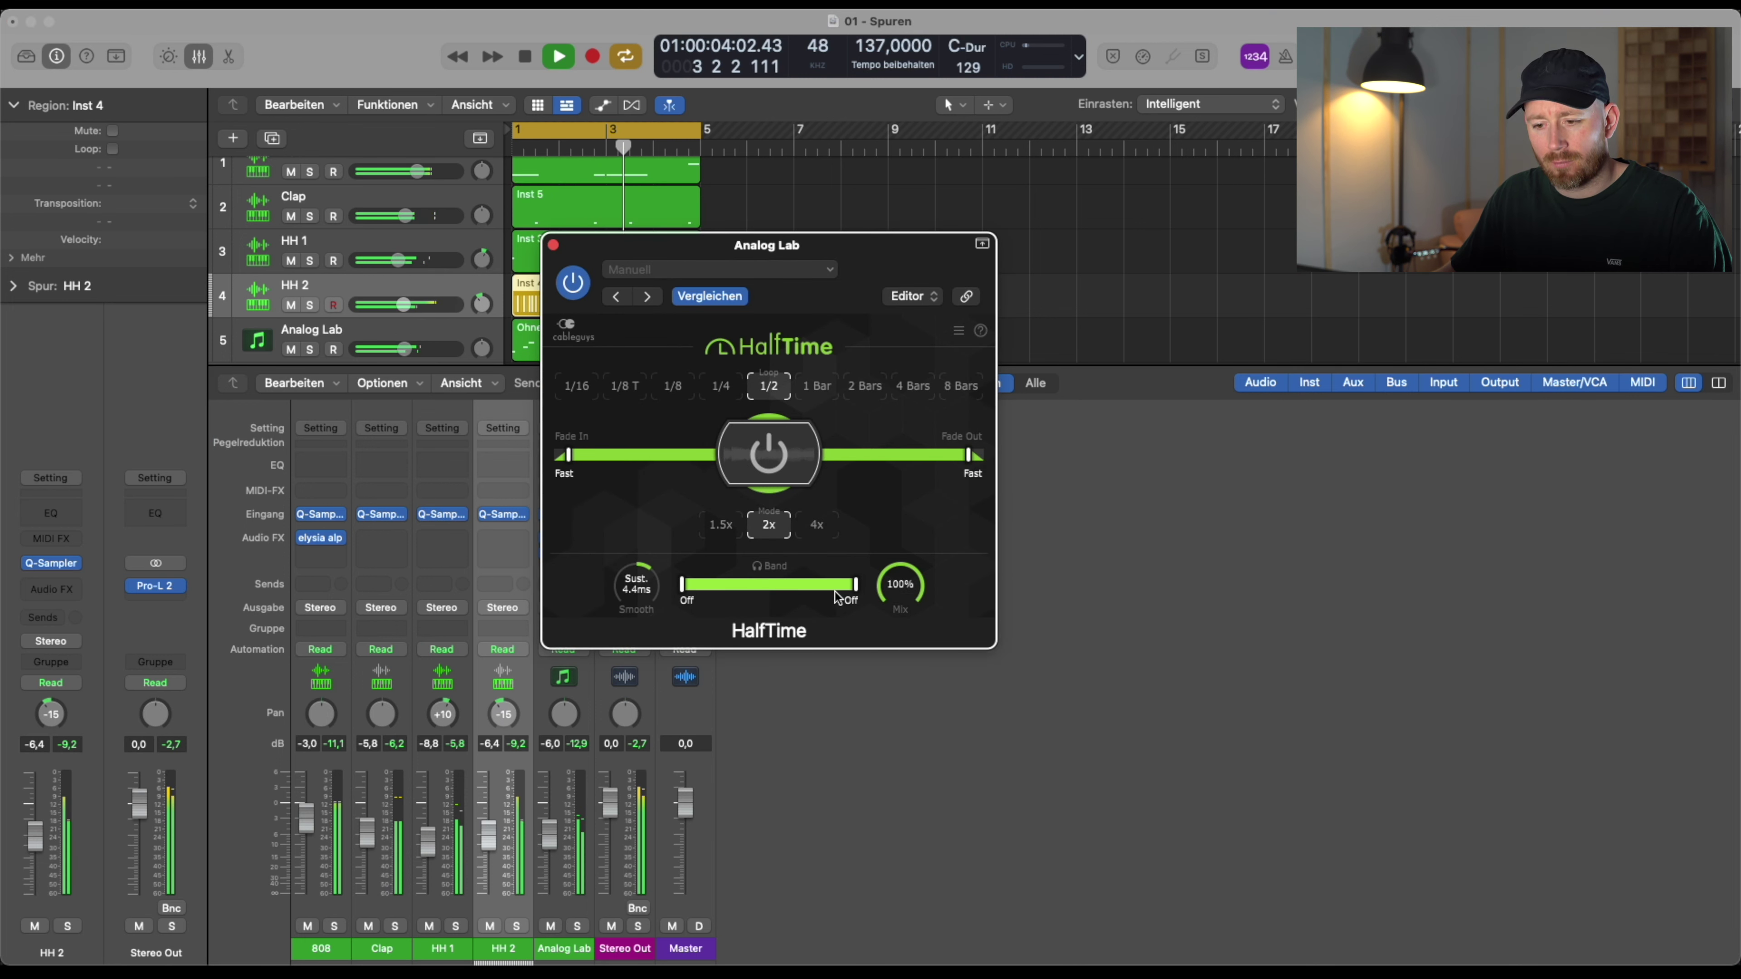
click(718, 386)
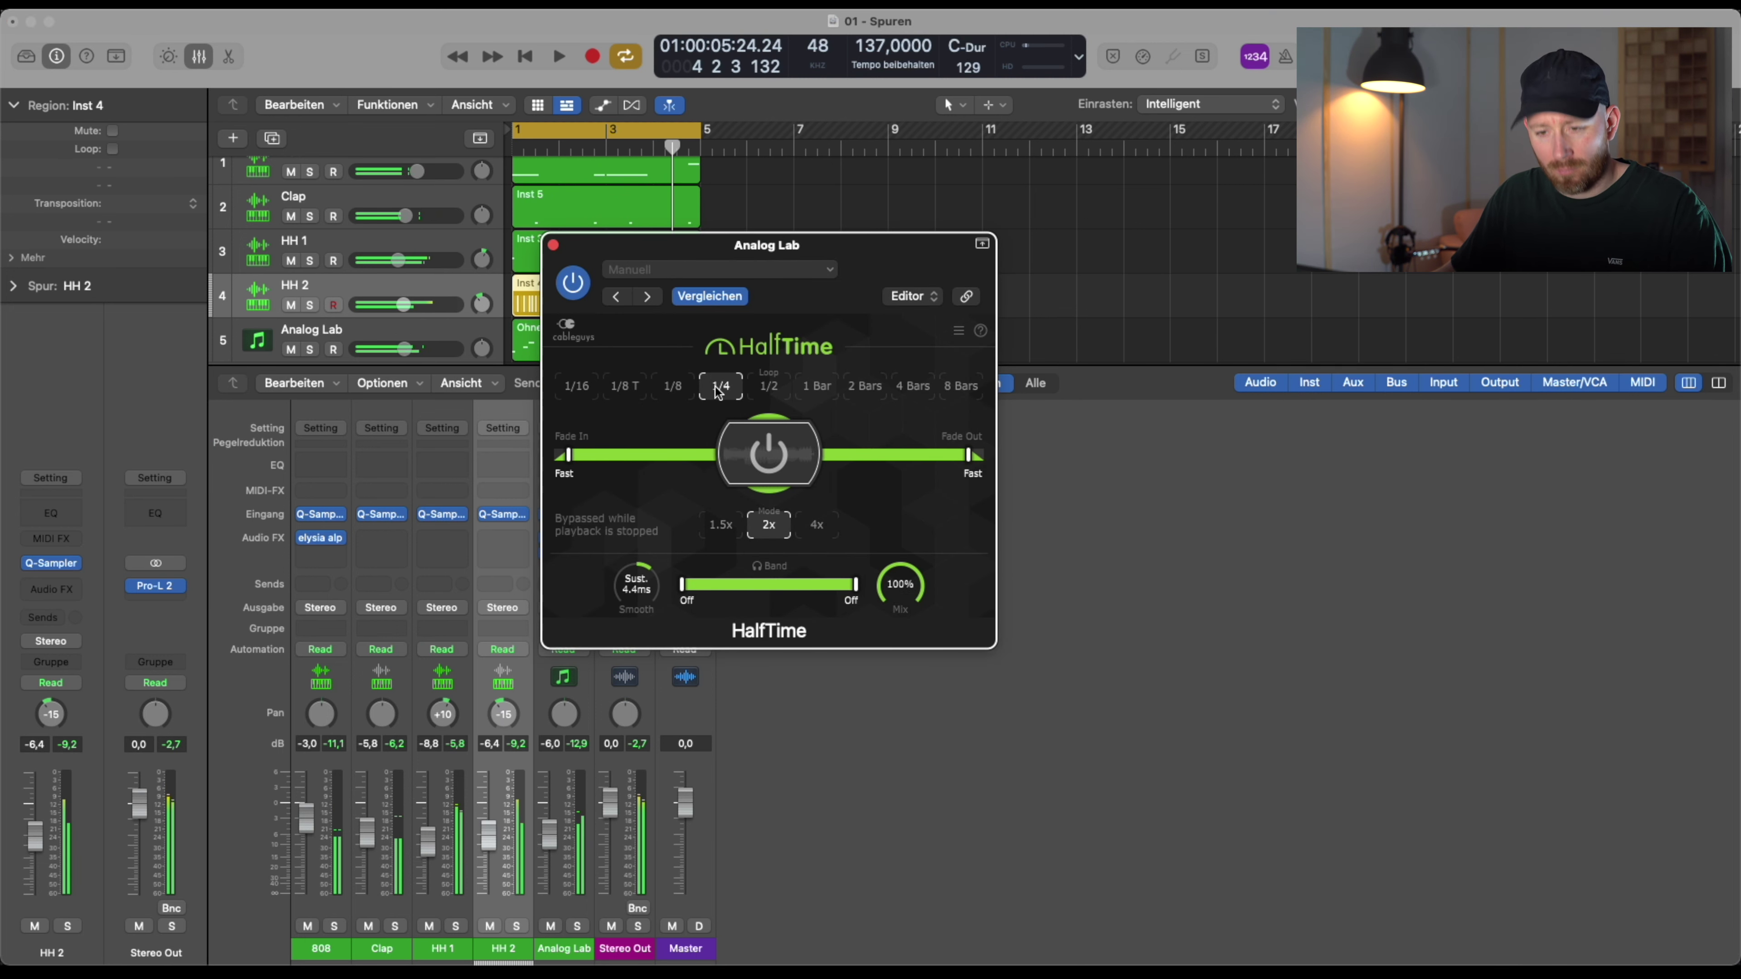
click(674, 387)
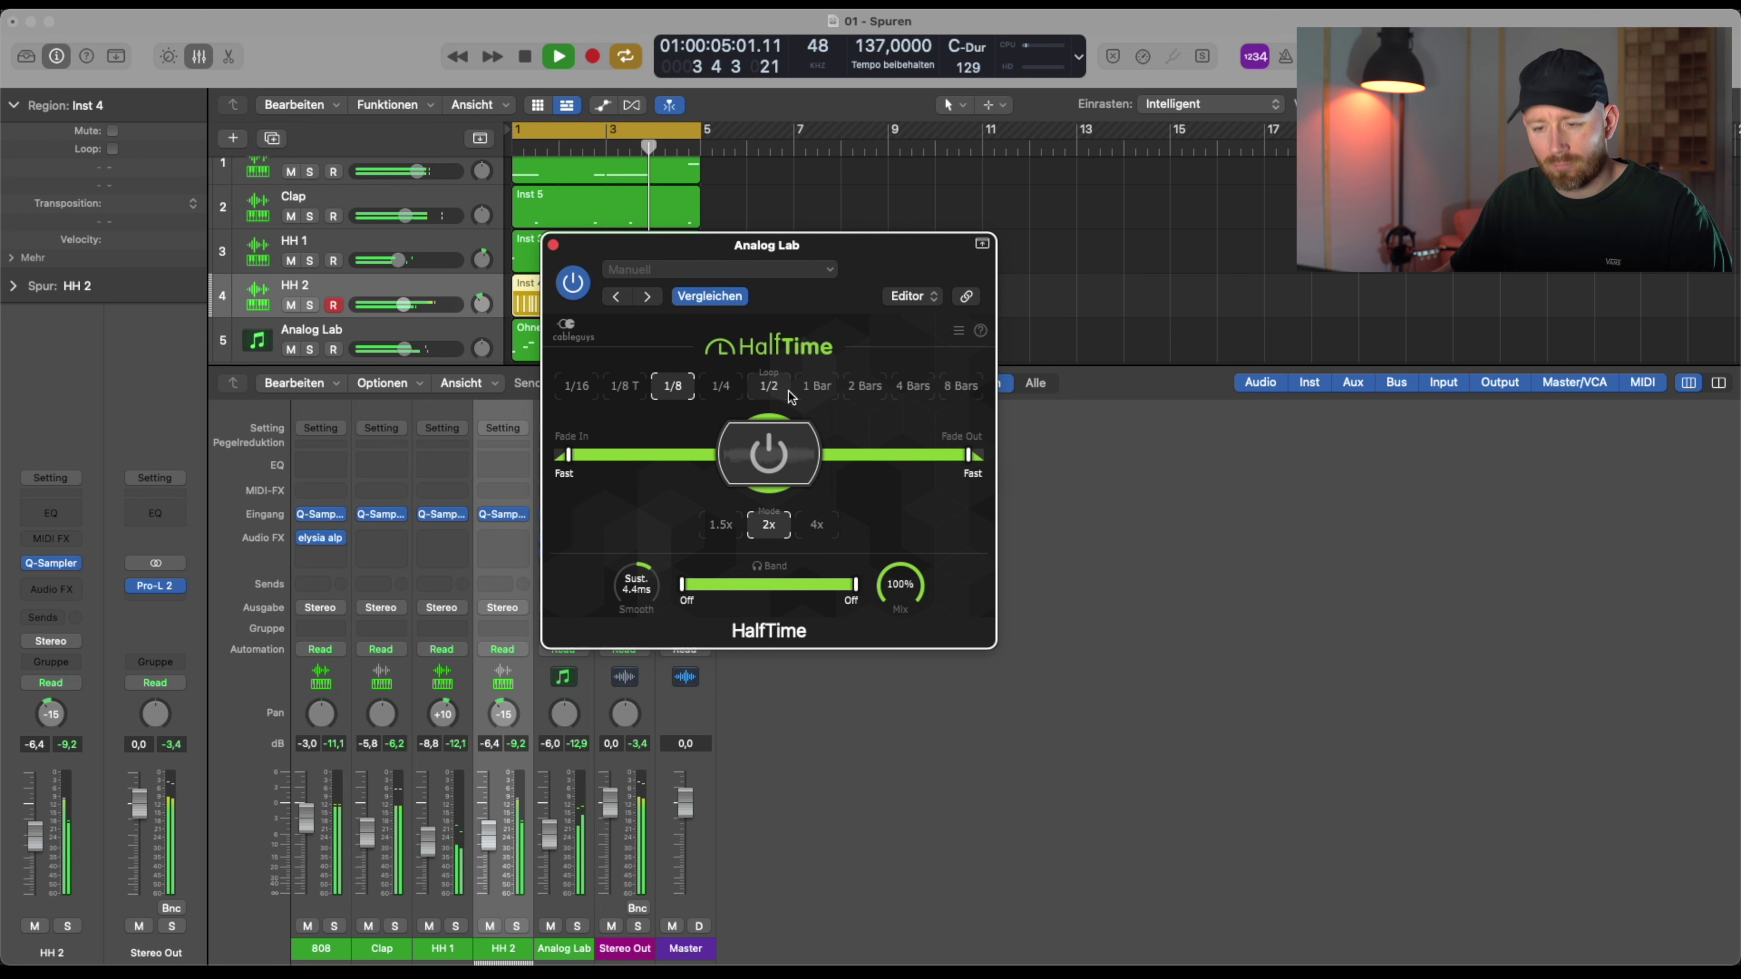
click(761, 386)
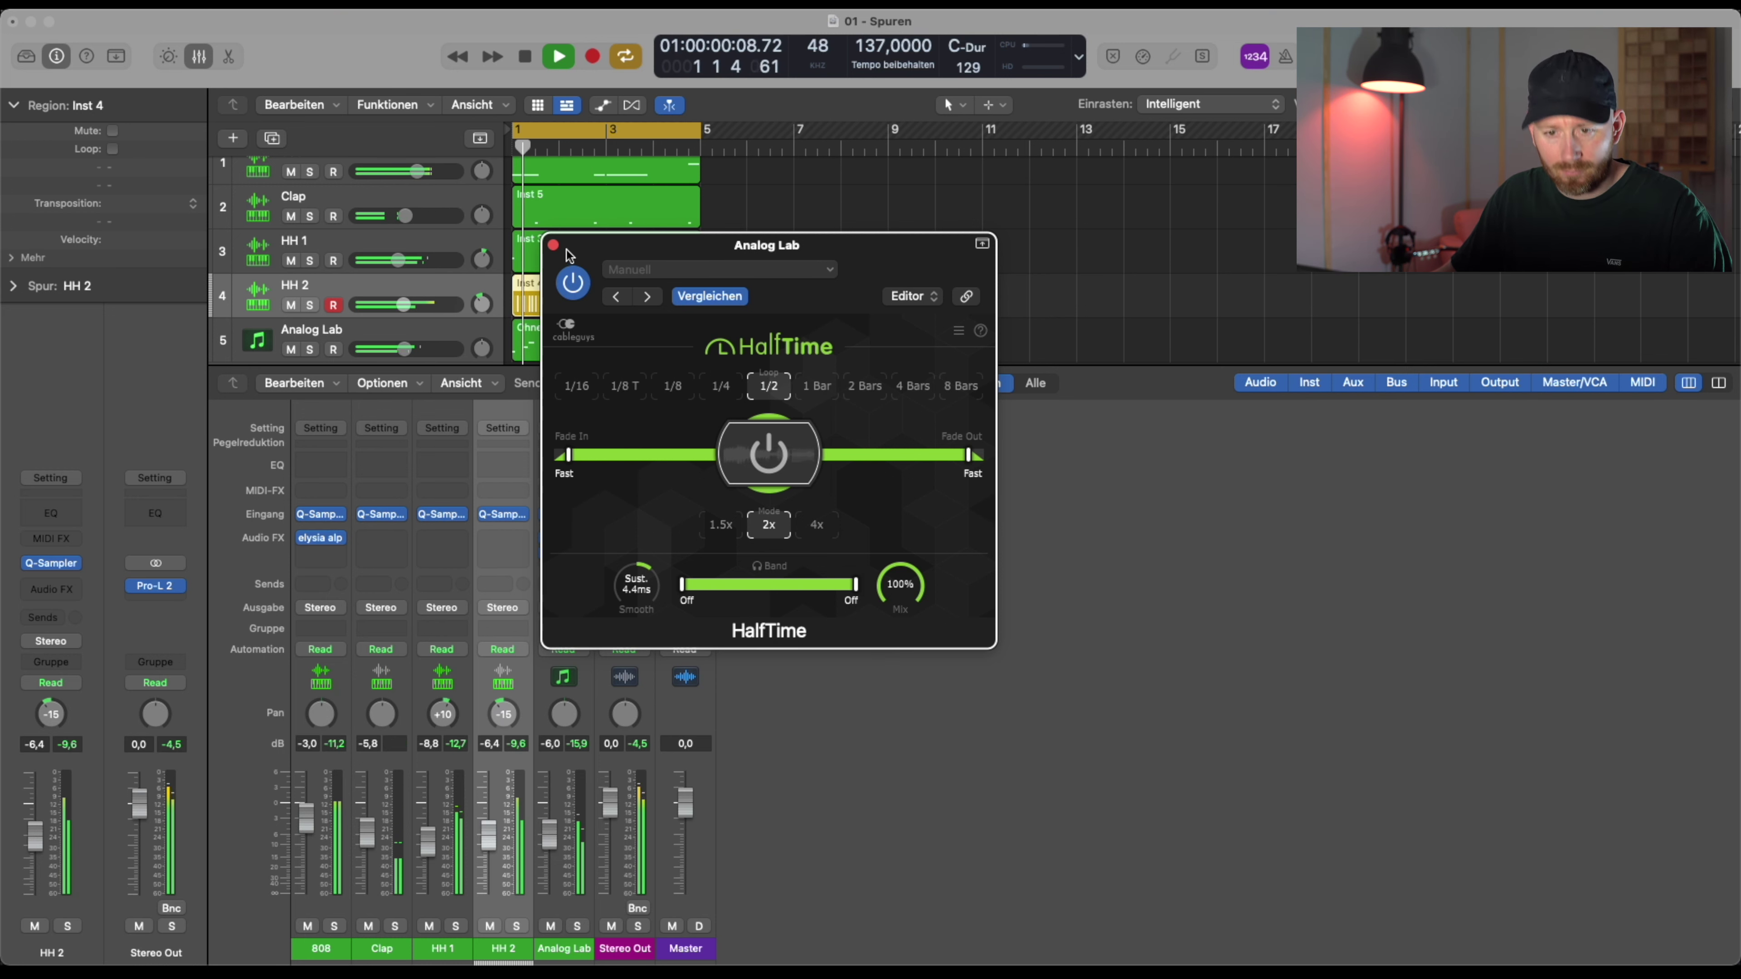
click(554, 245)
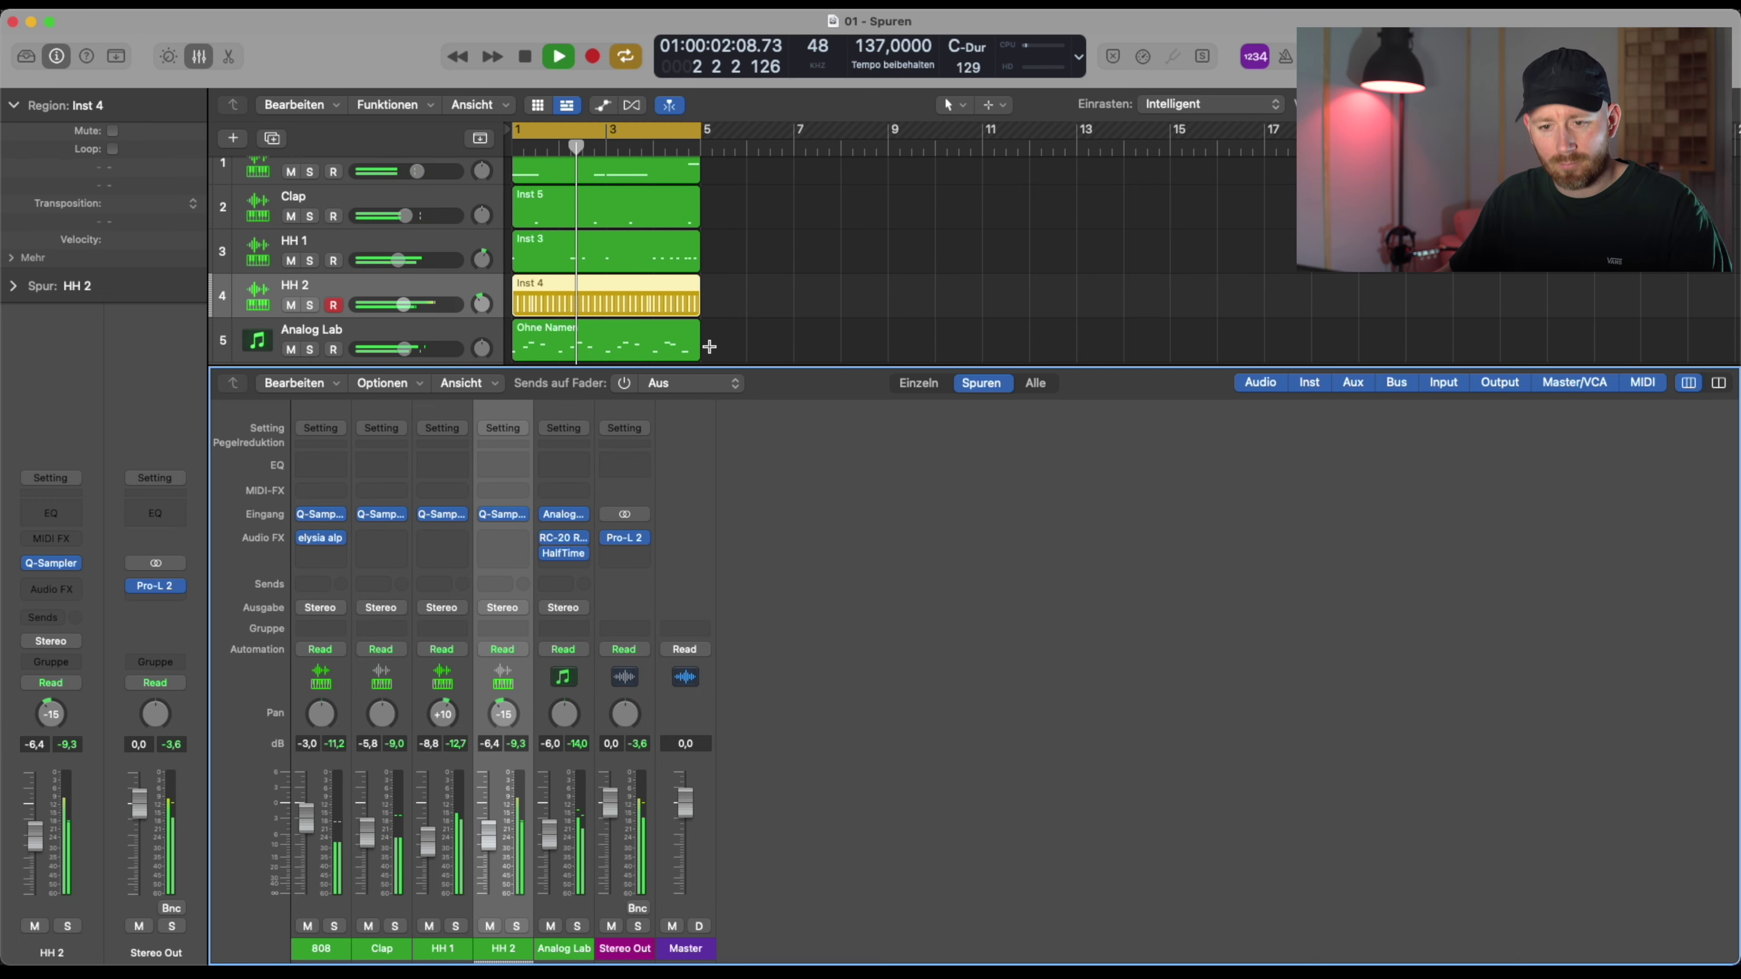
Copy the four-bar pattern to bar 5, placing the melody copy on a duplicate Analog Lab track and naming the original Analog Lab HT
key(x)
key(space)
click(346, 369)
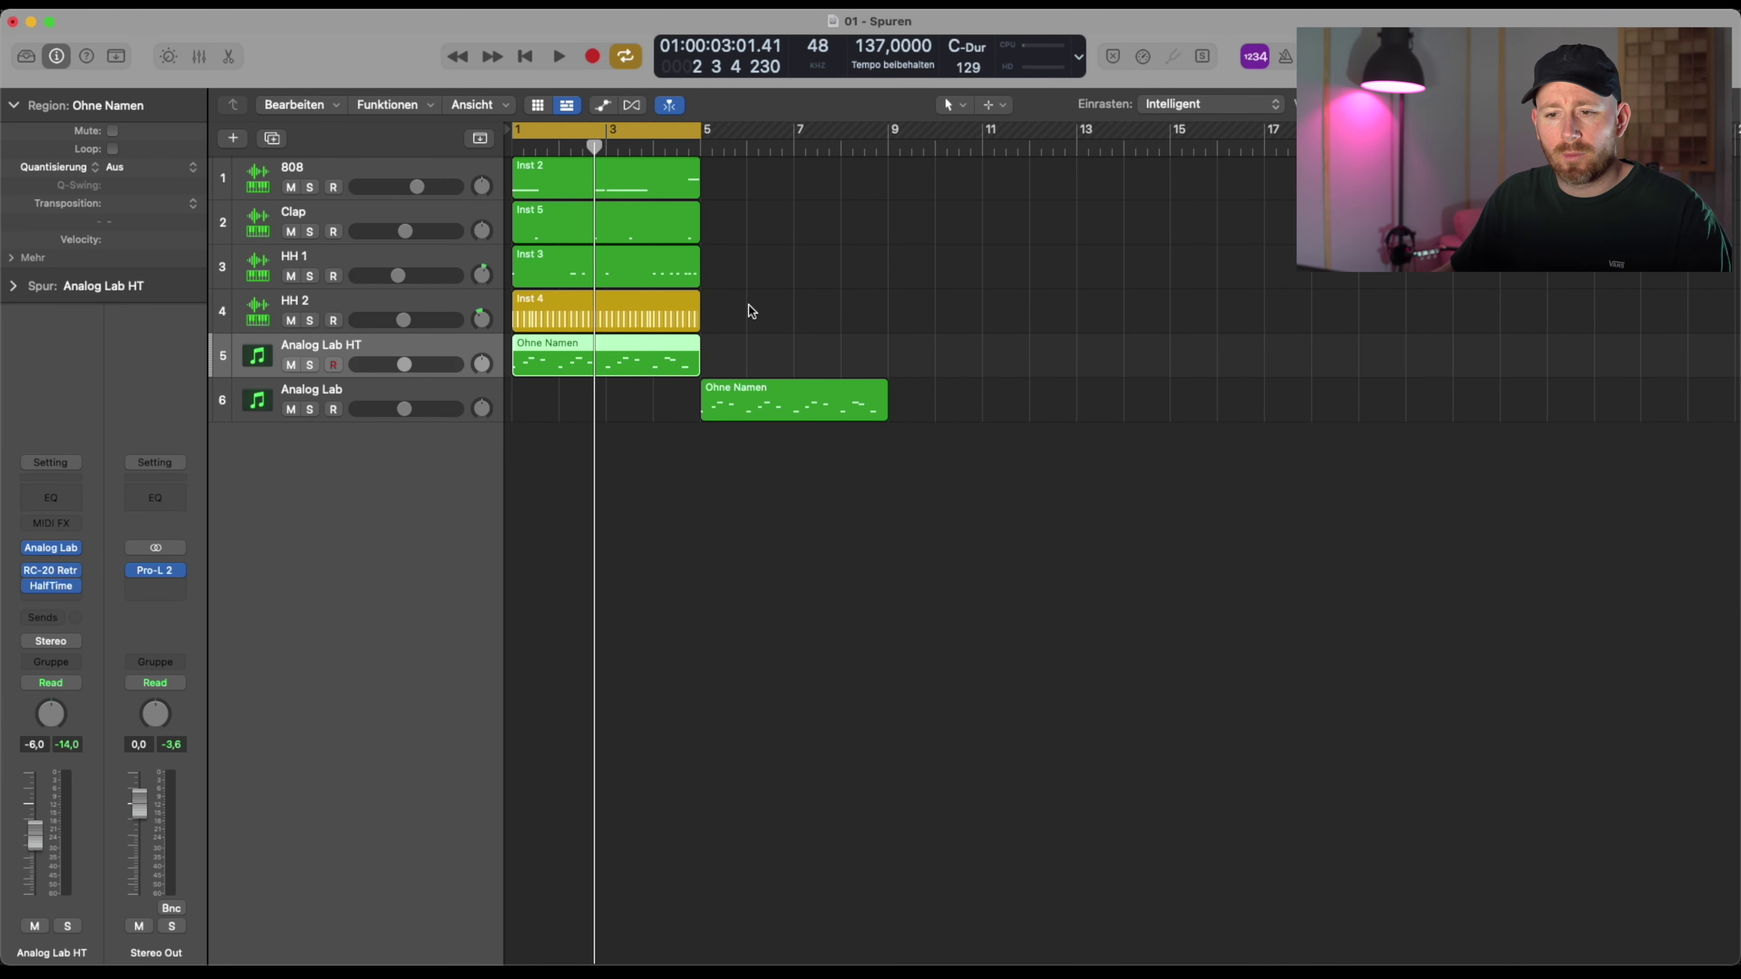
drag(751, 311, 742, 175)
click(368, 399)
Remove the HalfTime effect from the duplicated Analog Lab track
click(78, 595)
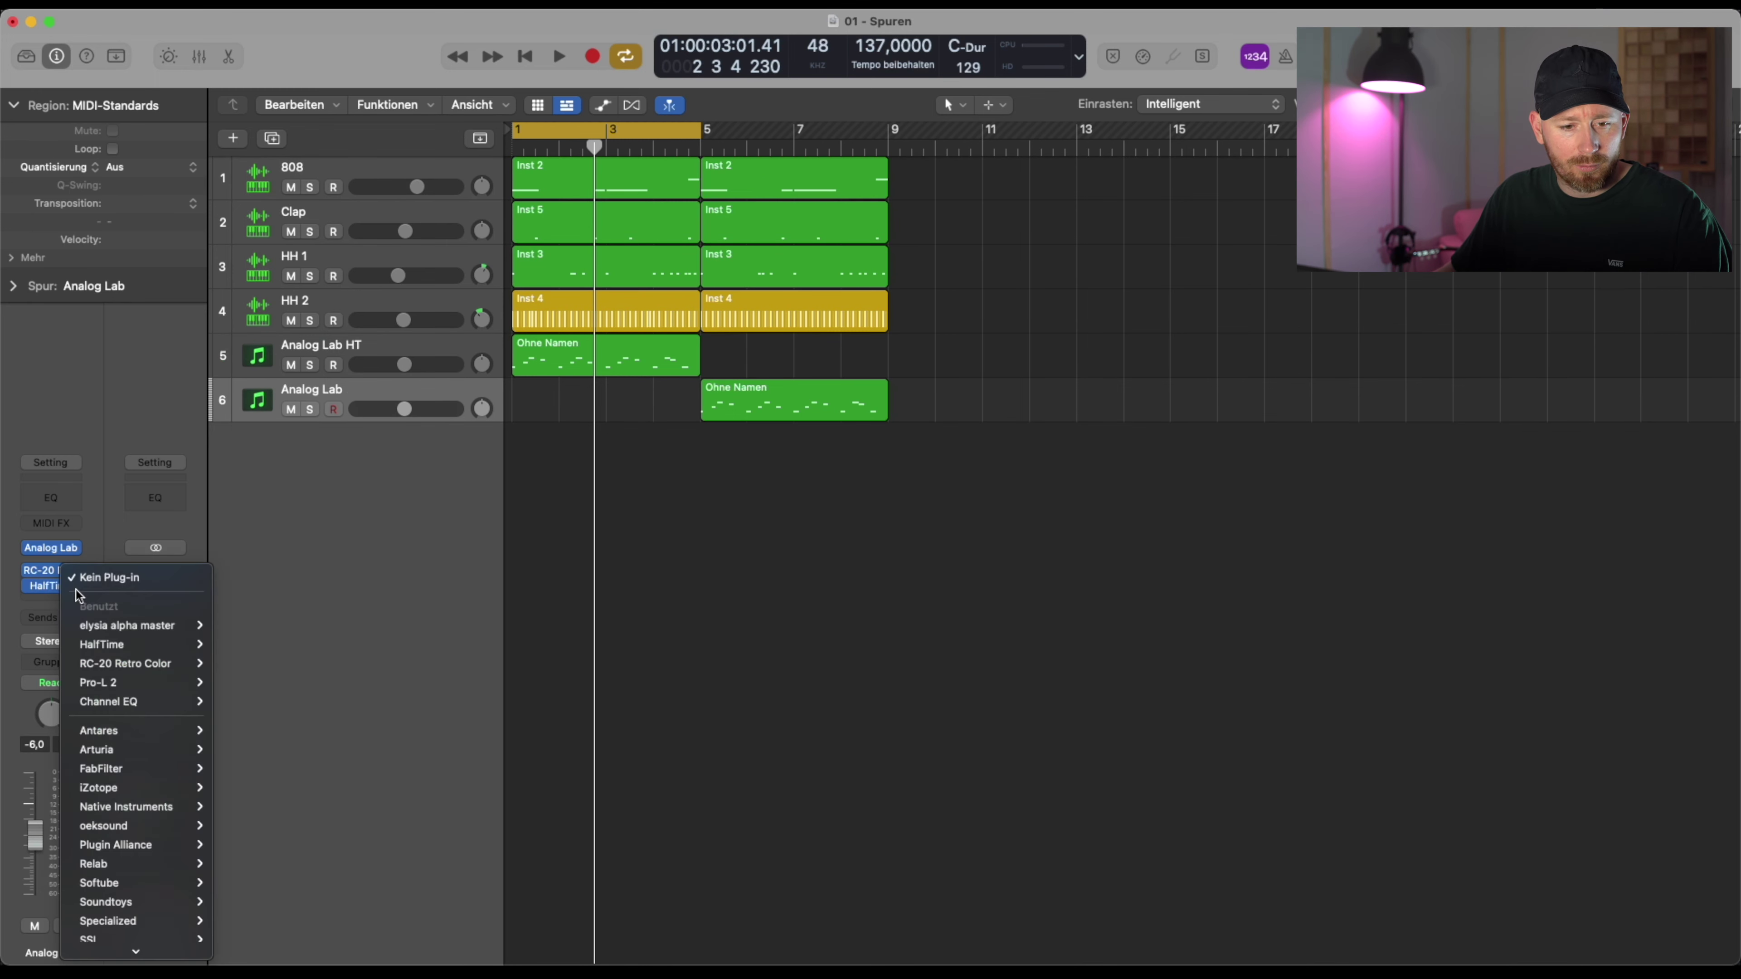
click(331, 607)
click(74, 586)
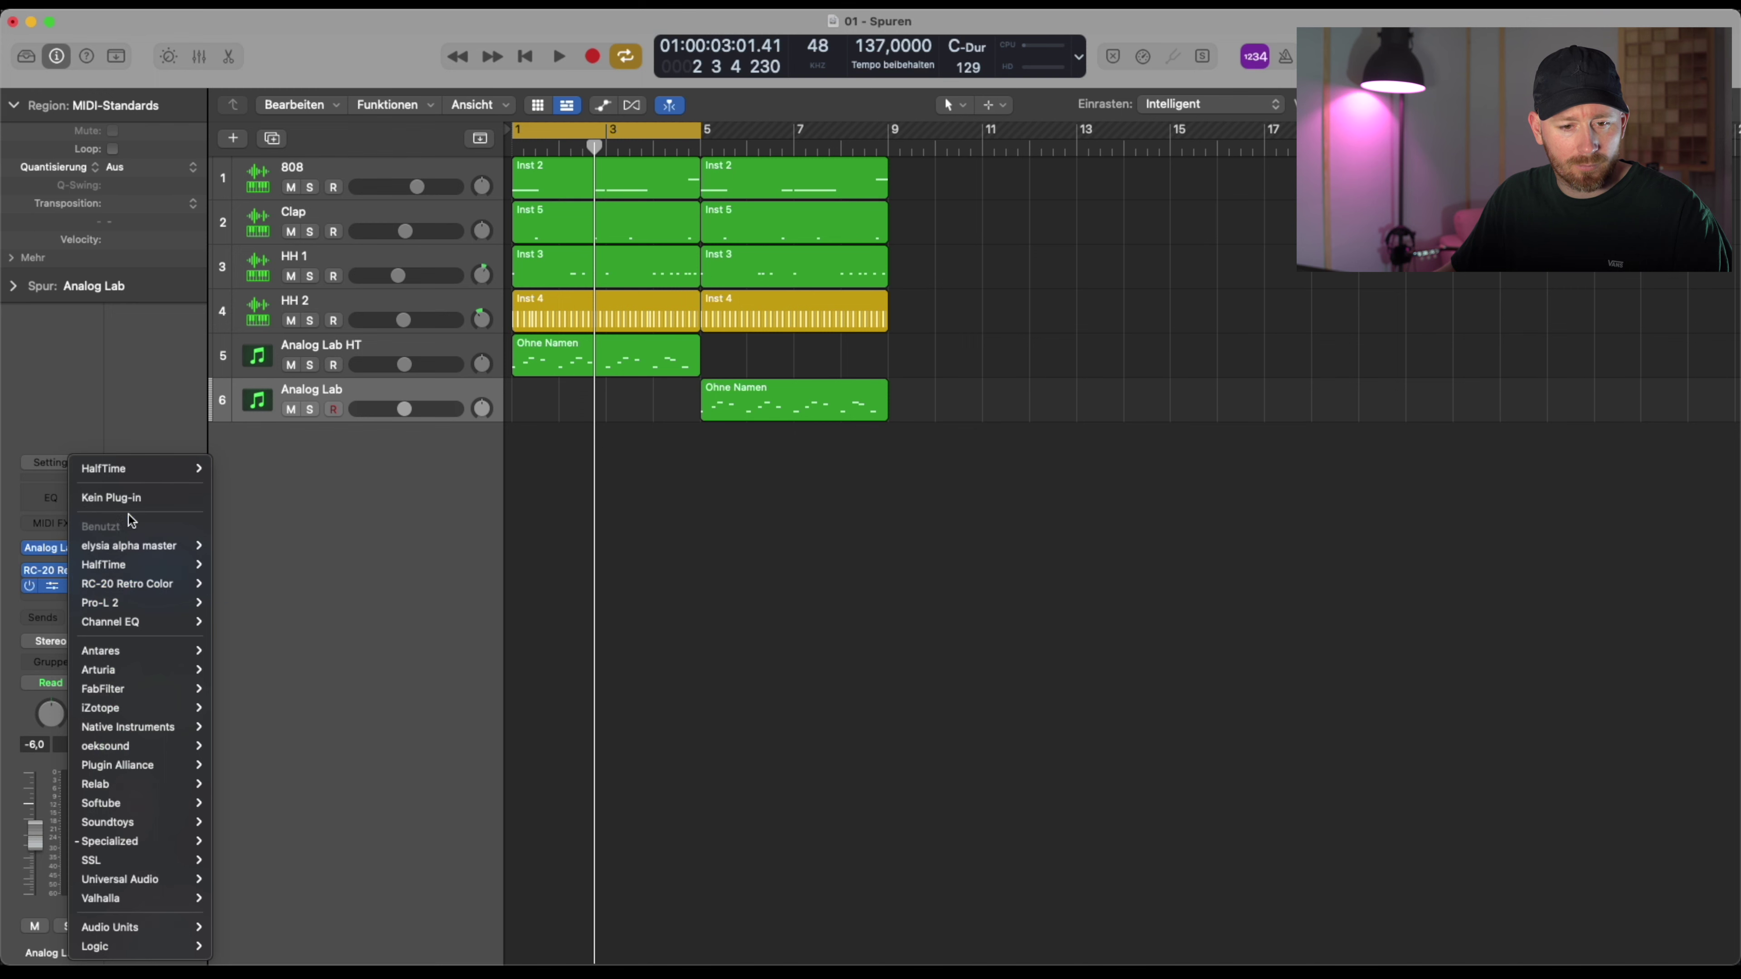
click(428, 466)
Extend the cycle range to bar 9 and play the eight-bar arrangement from the start
drag(700, 134, 886, 136)
key(space)
scroll(665, 373, down, 3)
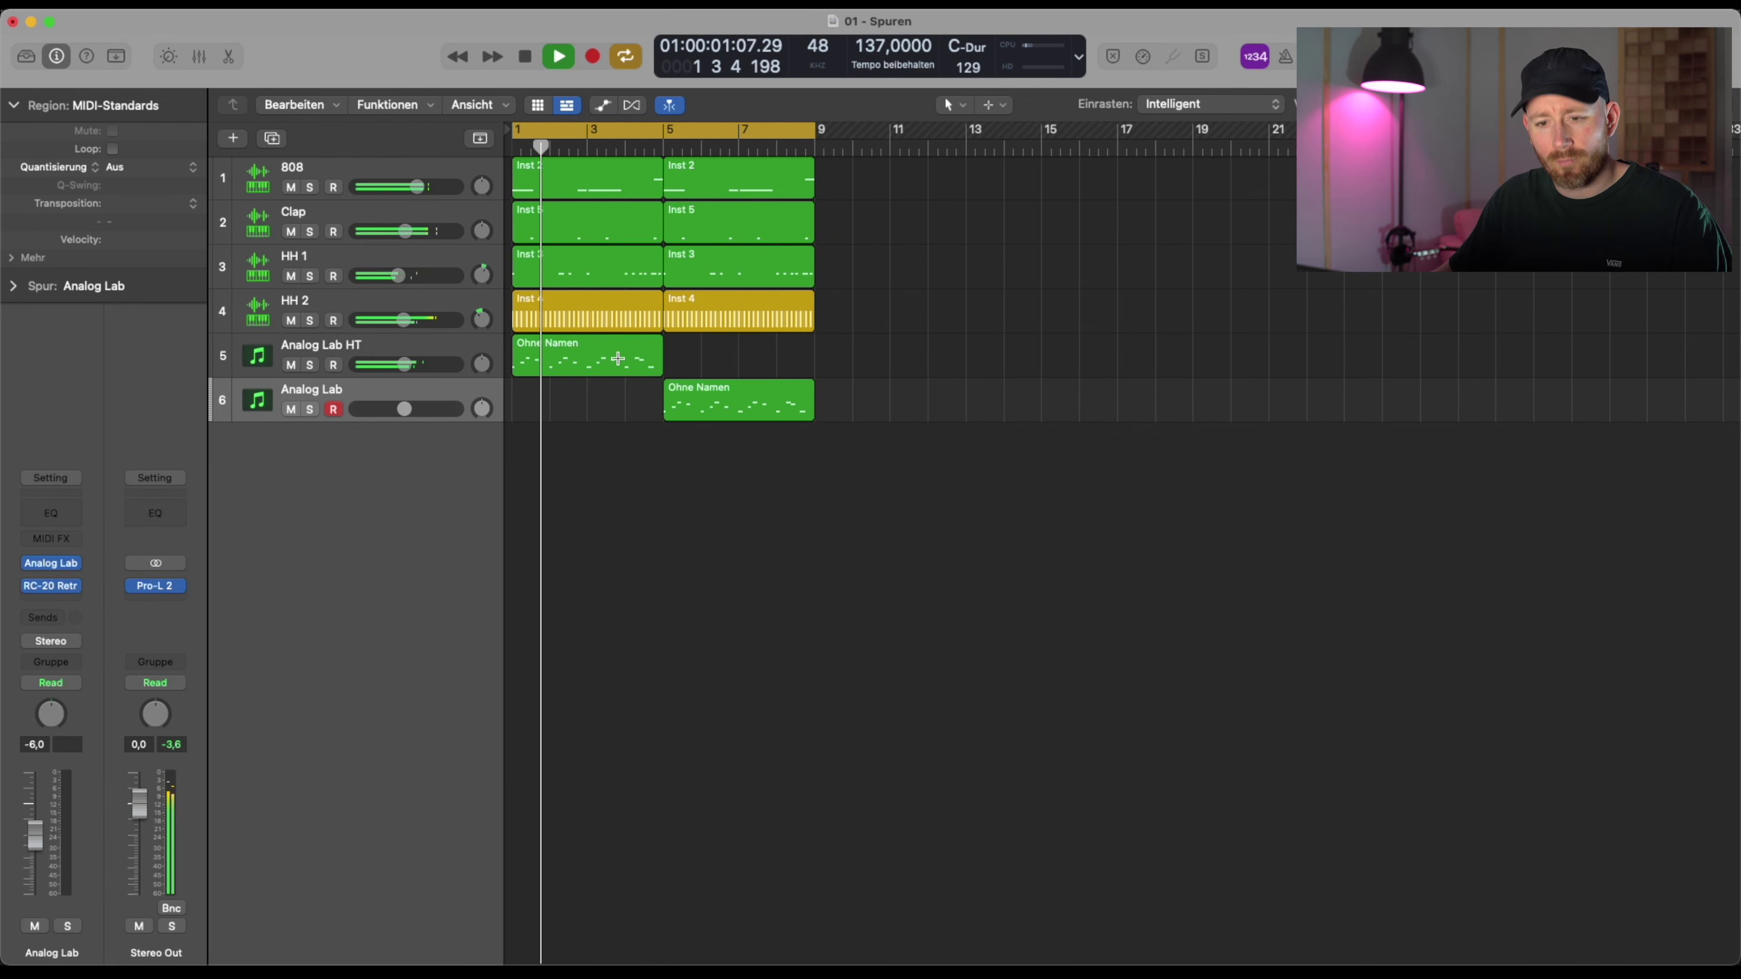
Delete the HH 2 and HH 1 regions from the first four bars and replay the arrangement from the start
click(585, 308)
key(BackSpace)
click(580, 253)
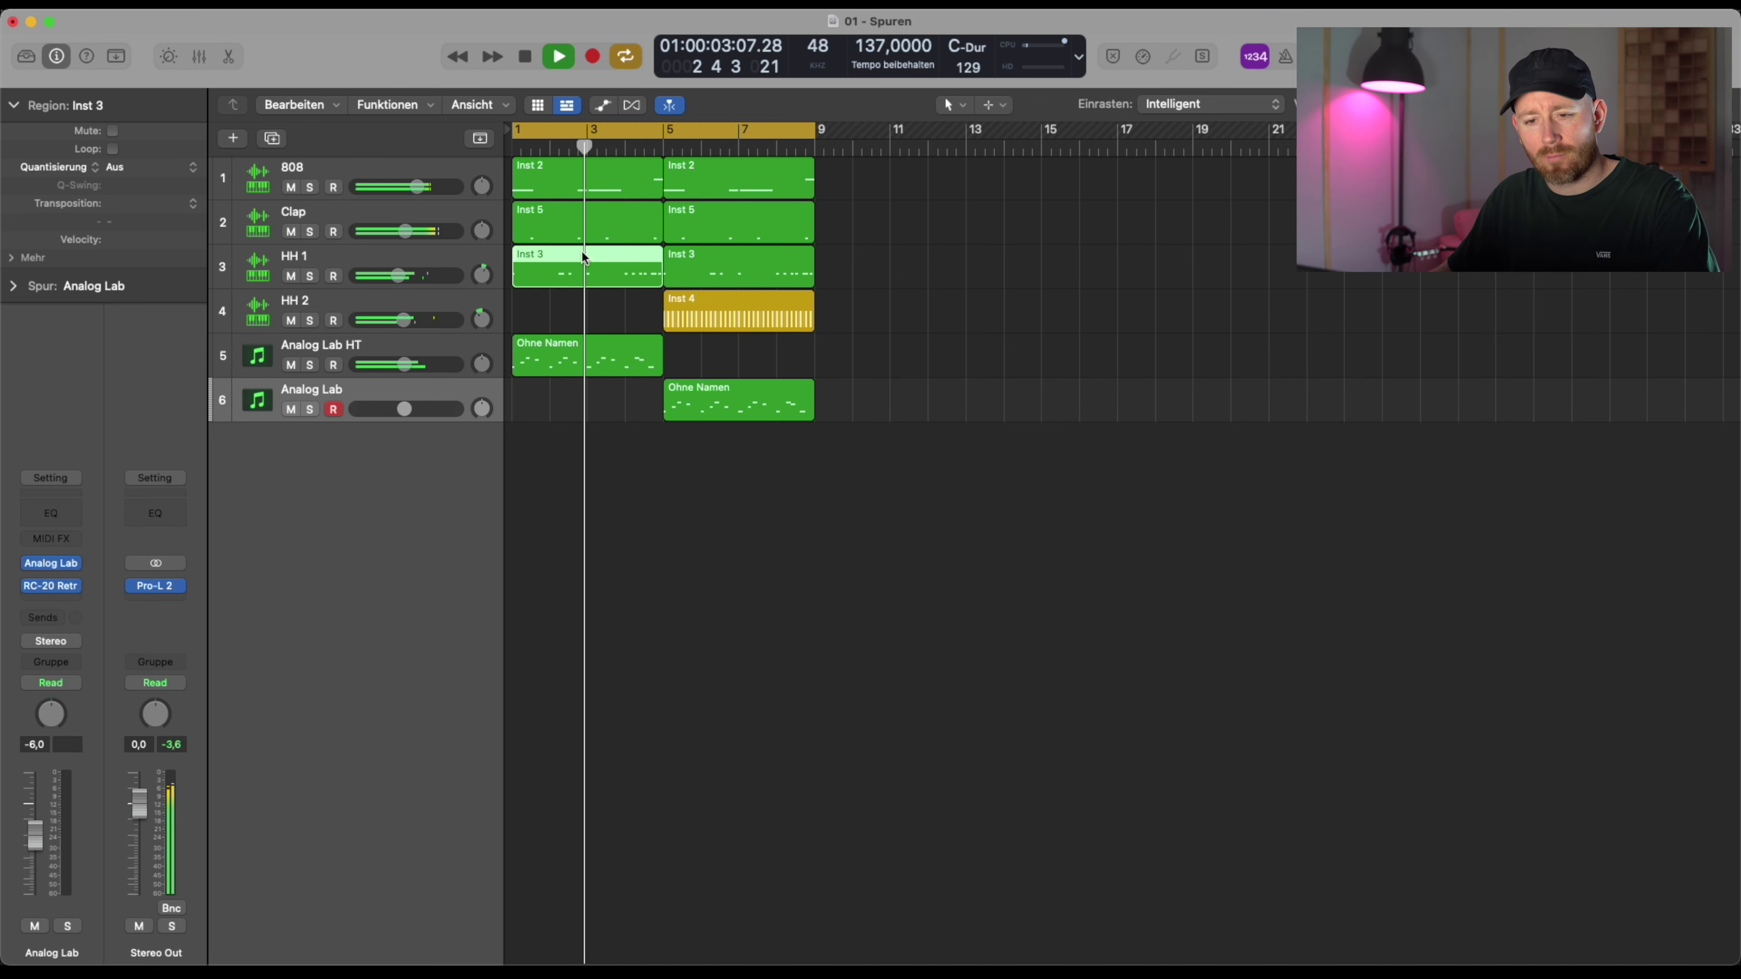
key(BackSpace)
key(Return)
click(582, 219)
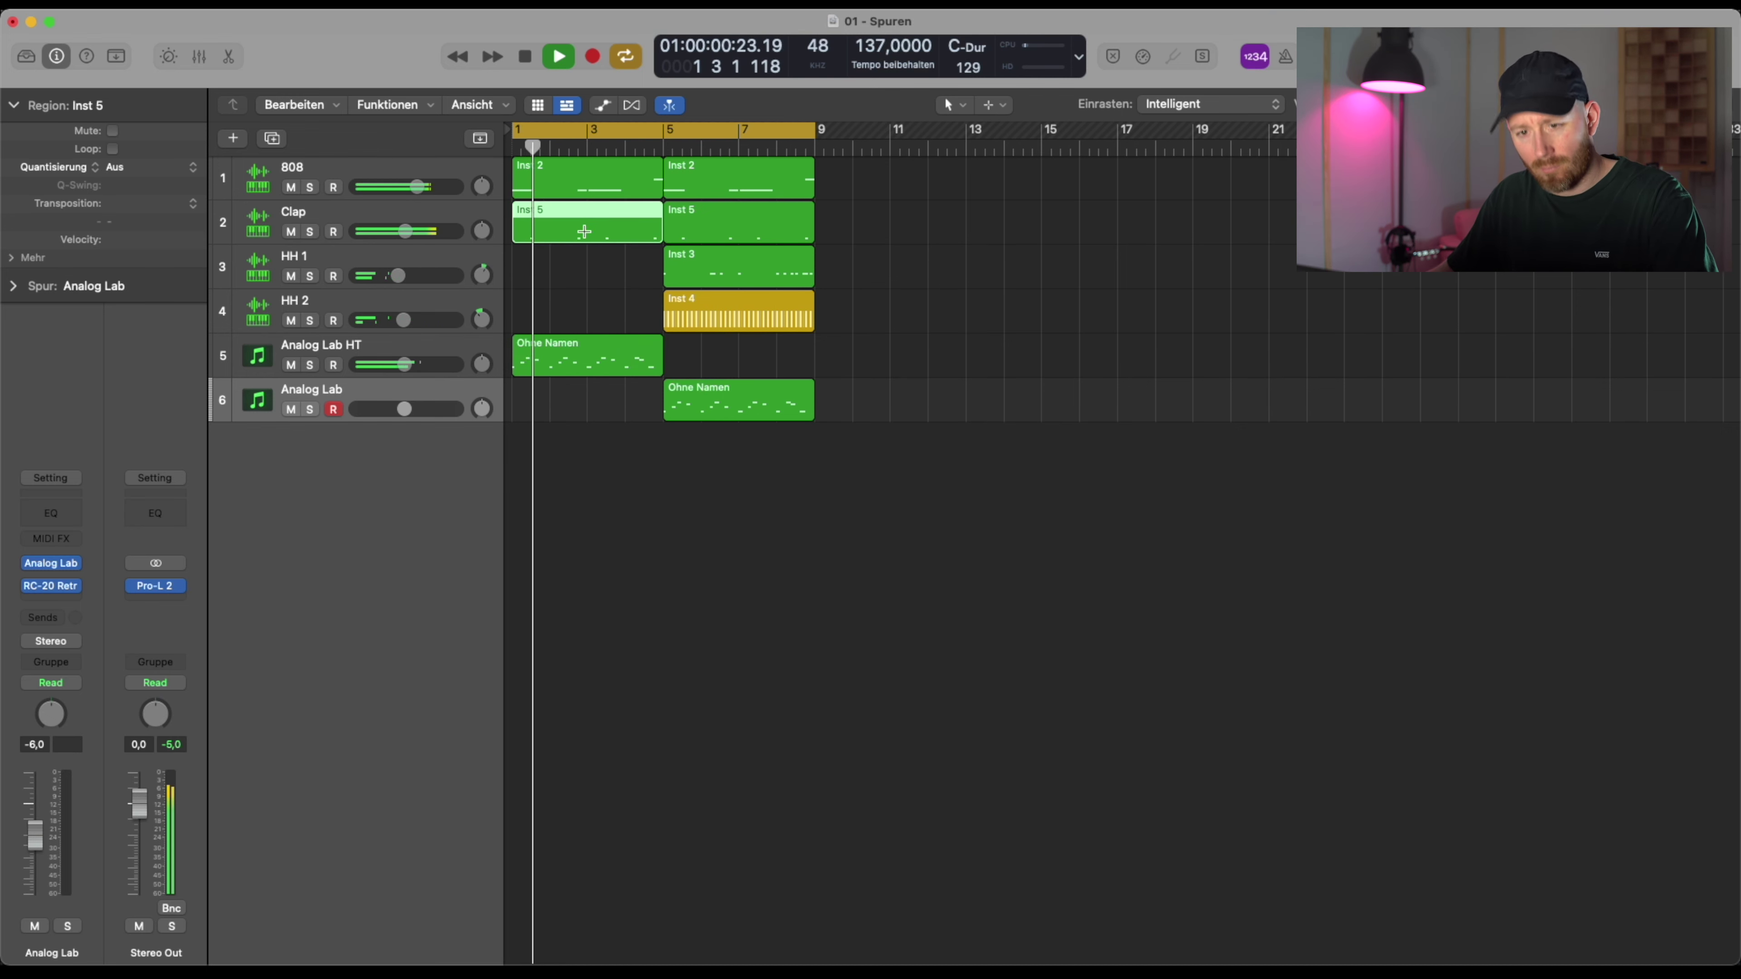
click(587, 272)
key(super+Right)
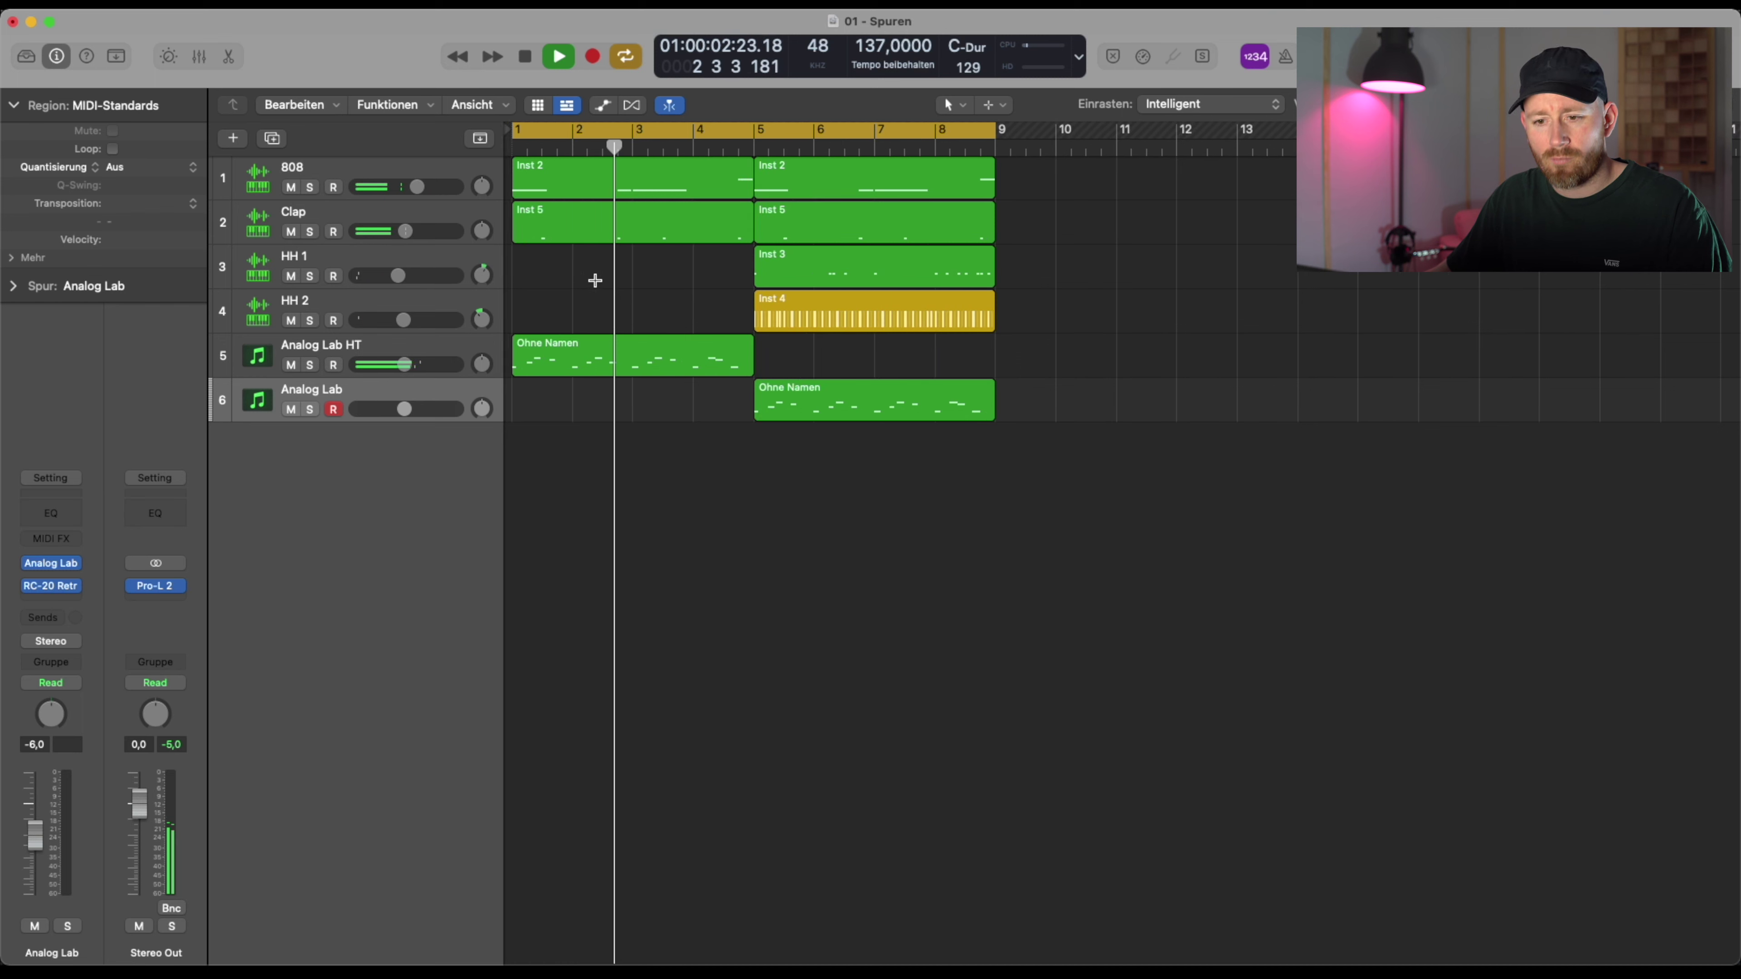
key(super+Left)
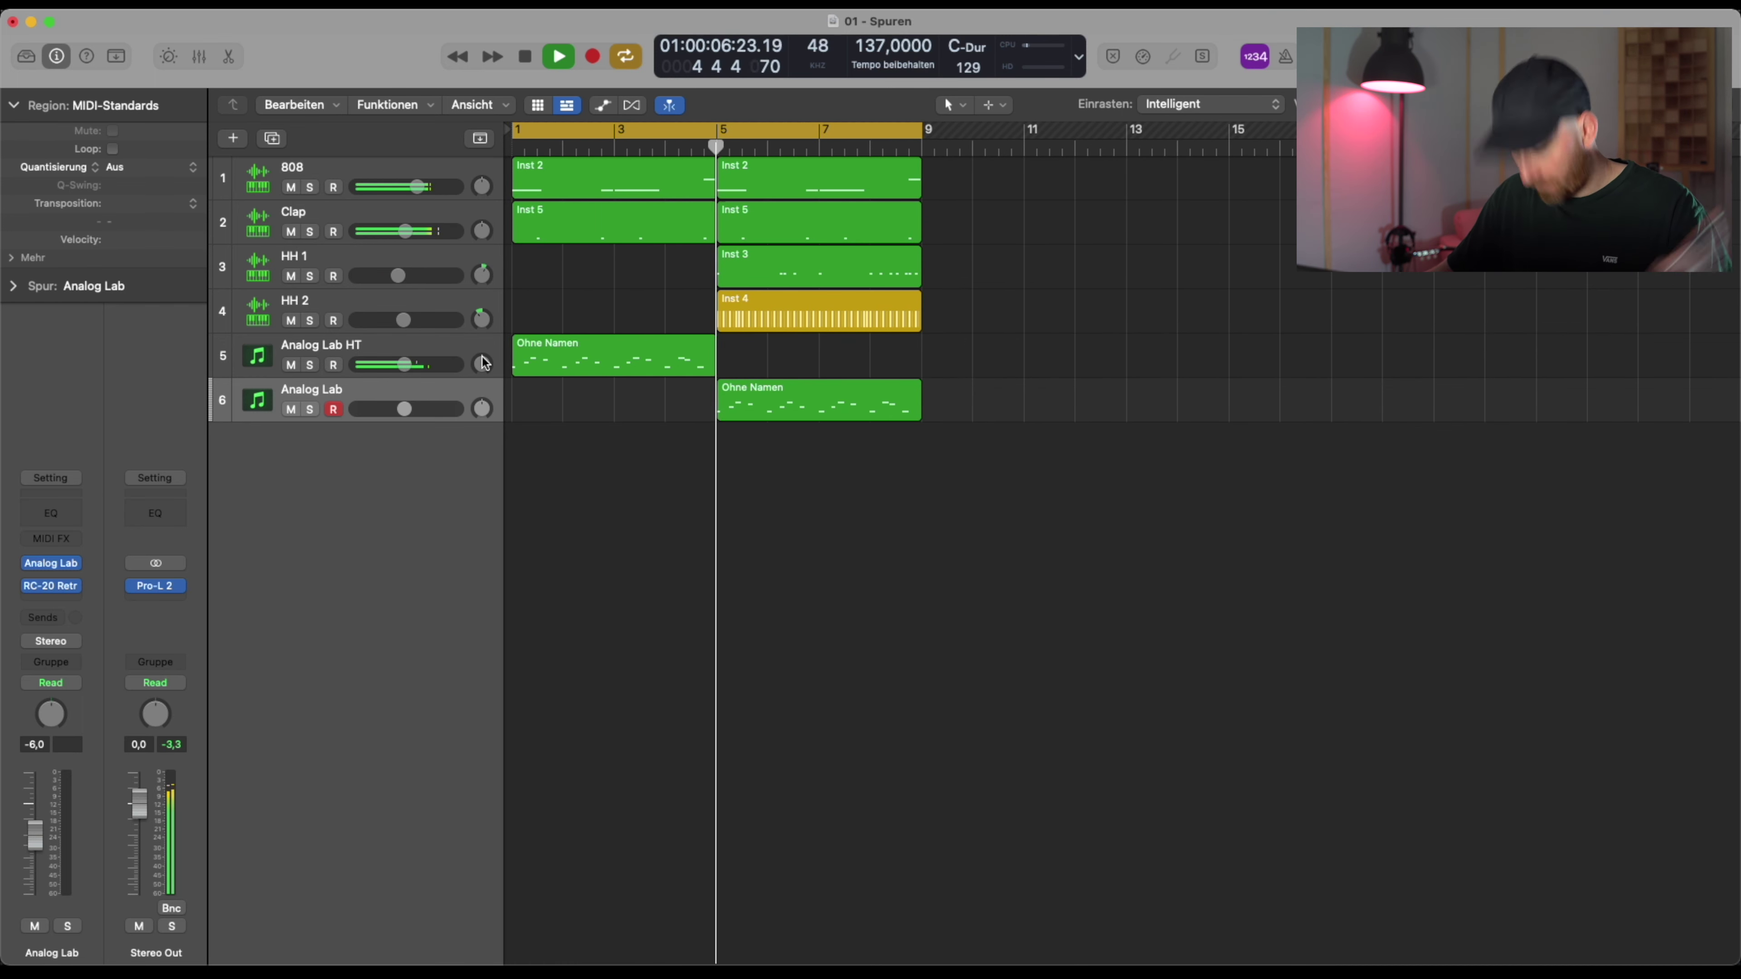
key(super+Left)
key(super+Left)
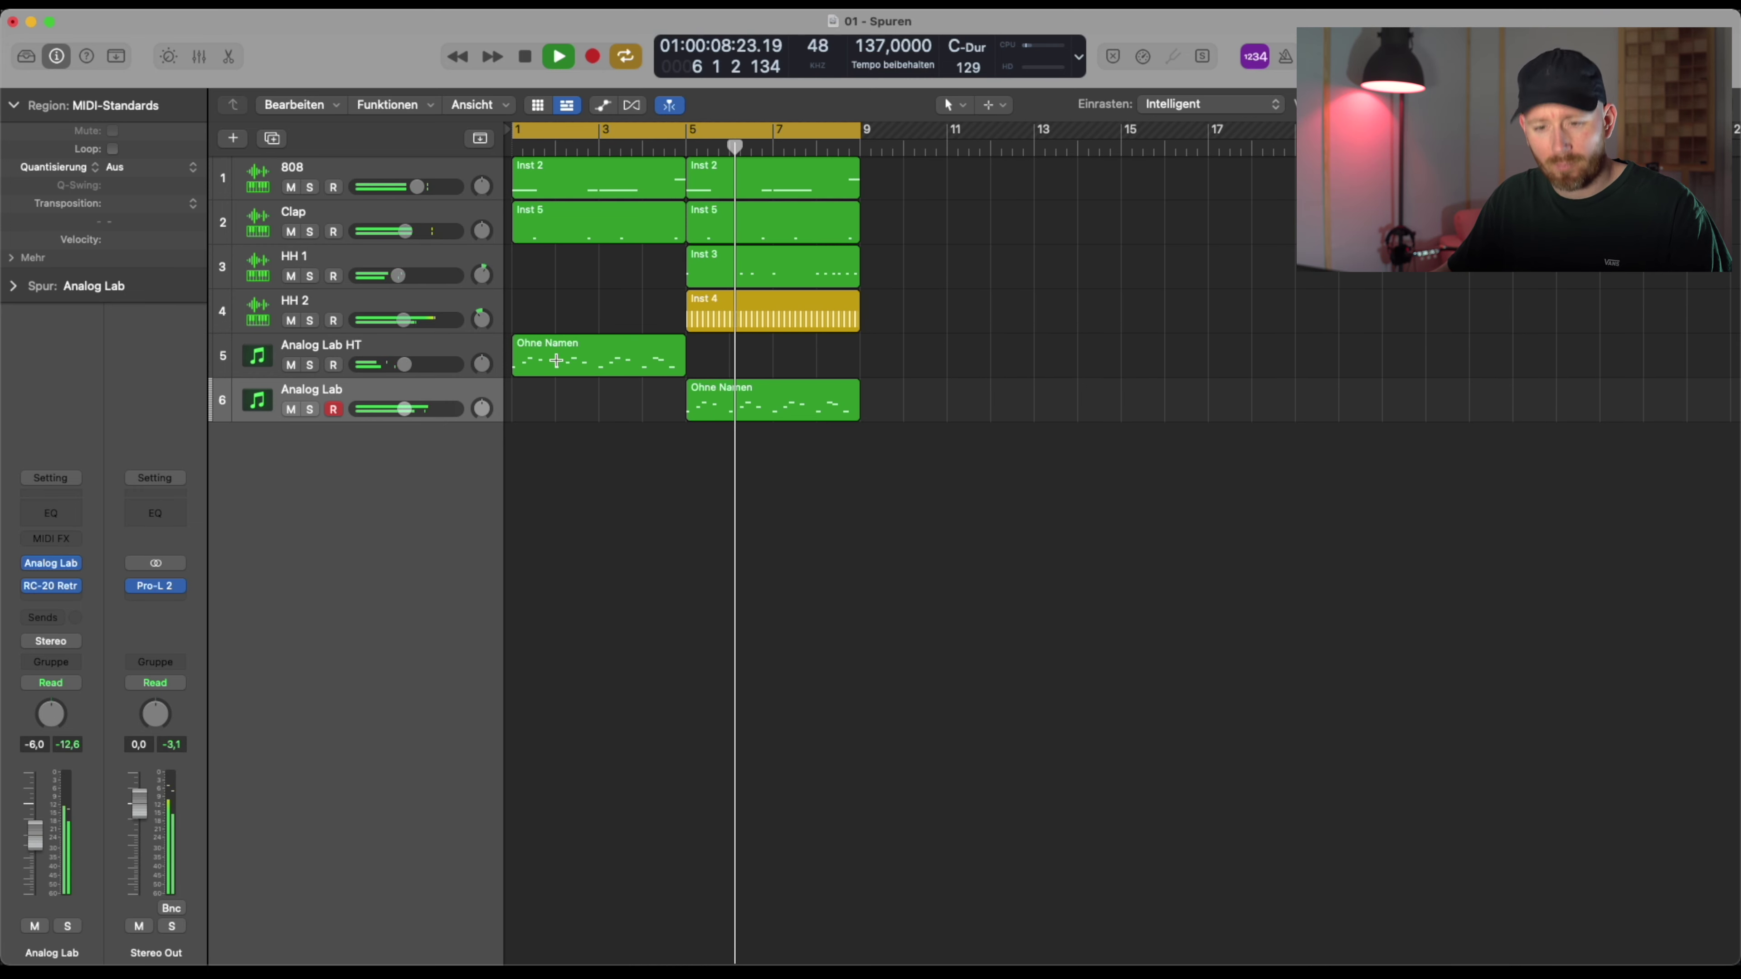
Try layering a copy of the Analog Lab HT melody region at bar 5
drag(558, 357, 751, 373)
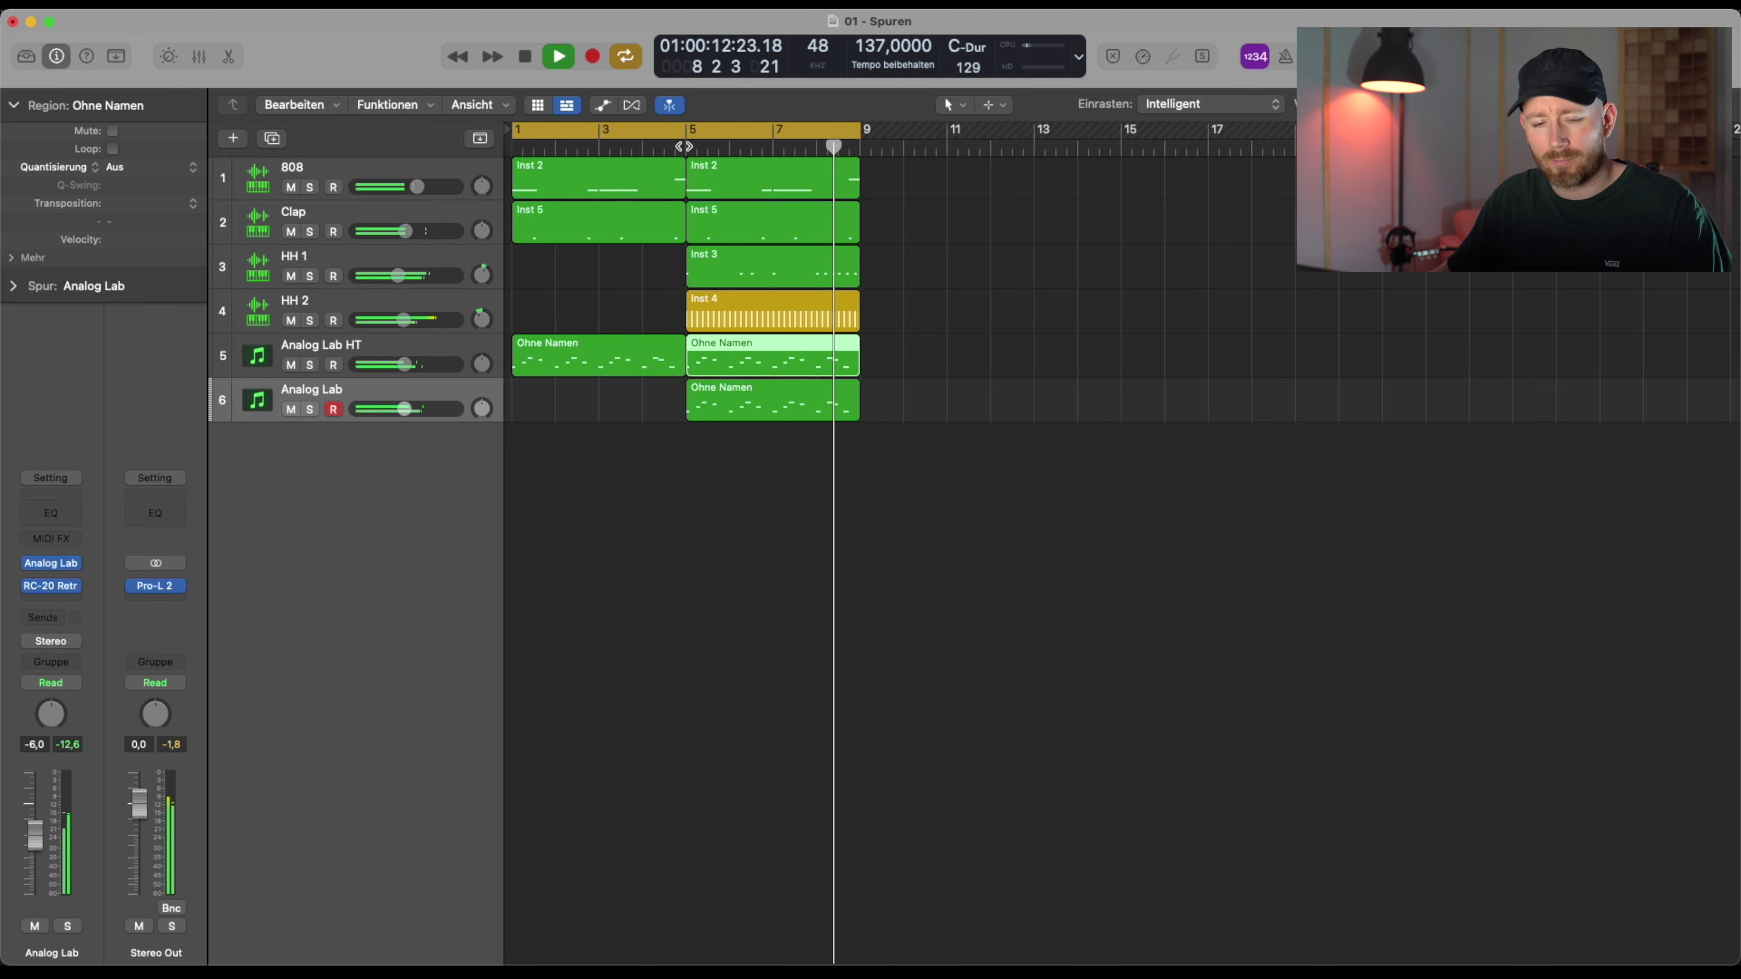
click(910, 357)
click(854, 357)
key(Delete)
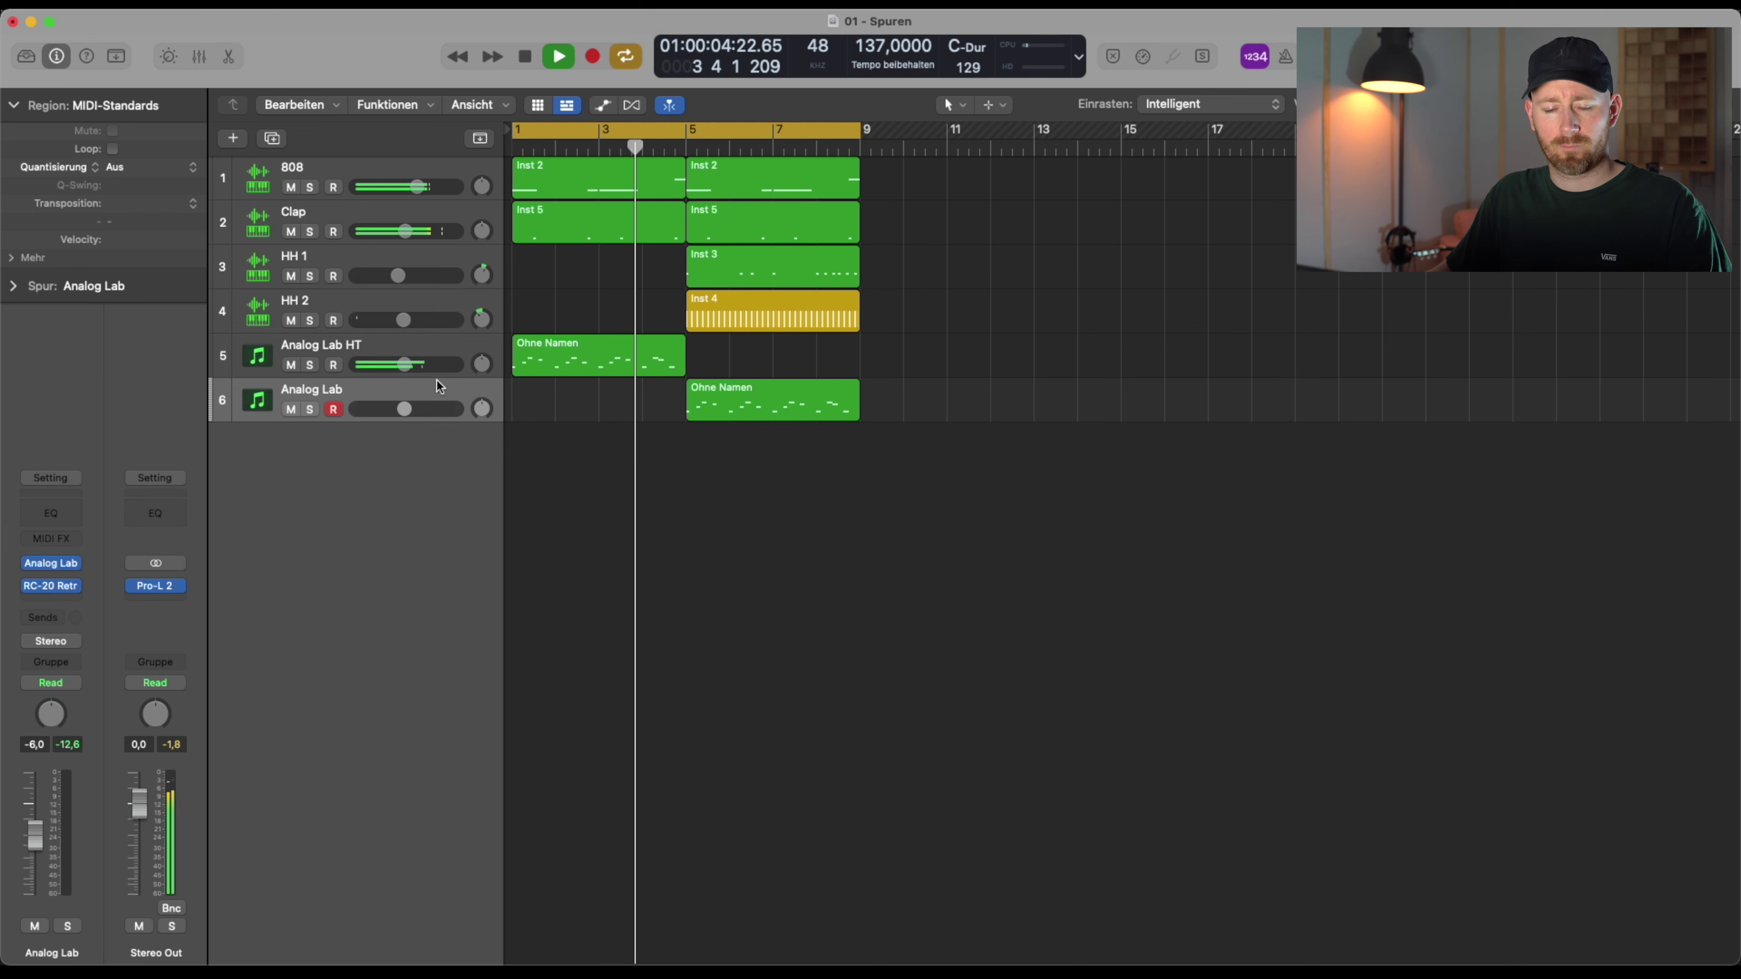
Create a software instrument track and audition percussion samples from the DrumKit by syn Cee folder in Quick Sampler
key(space)
right_click(341, 472)
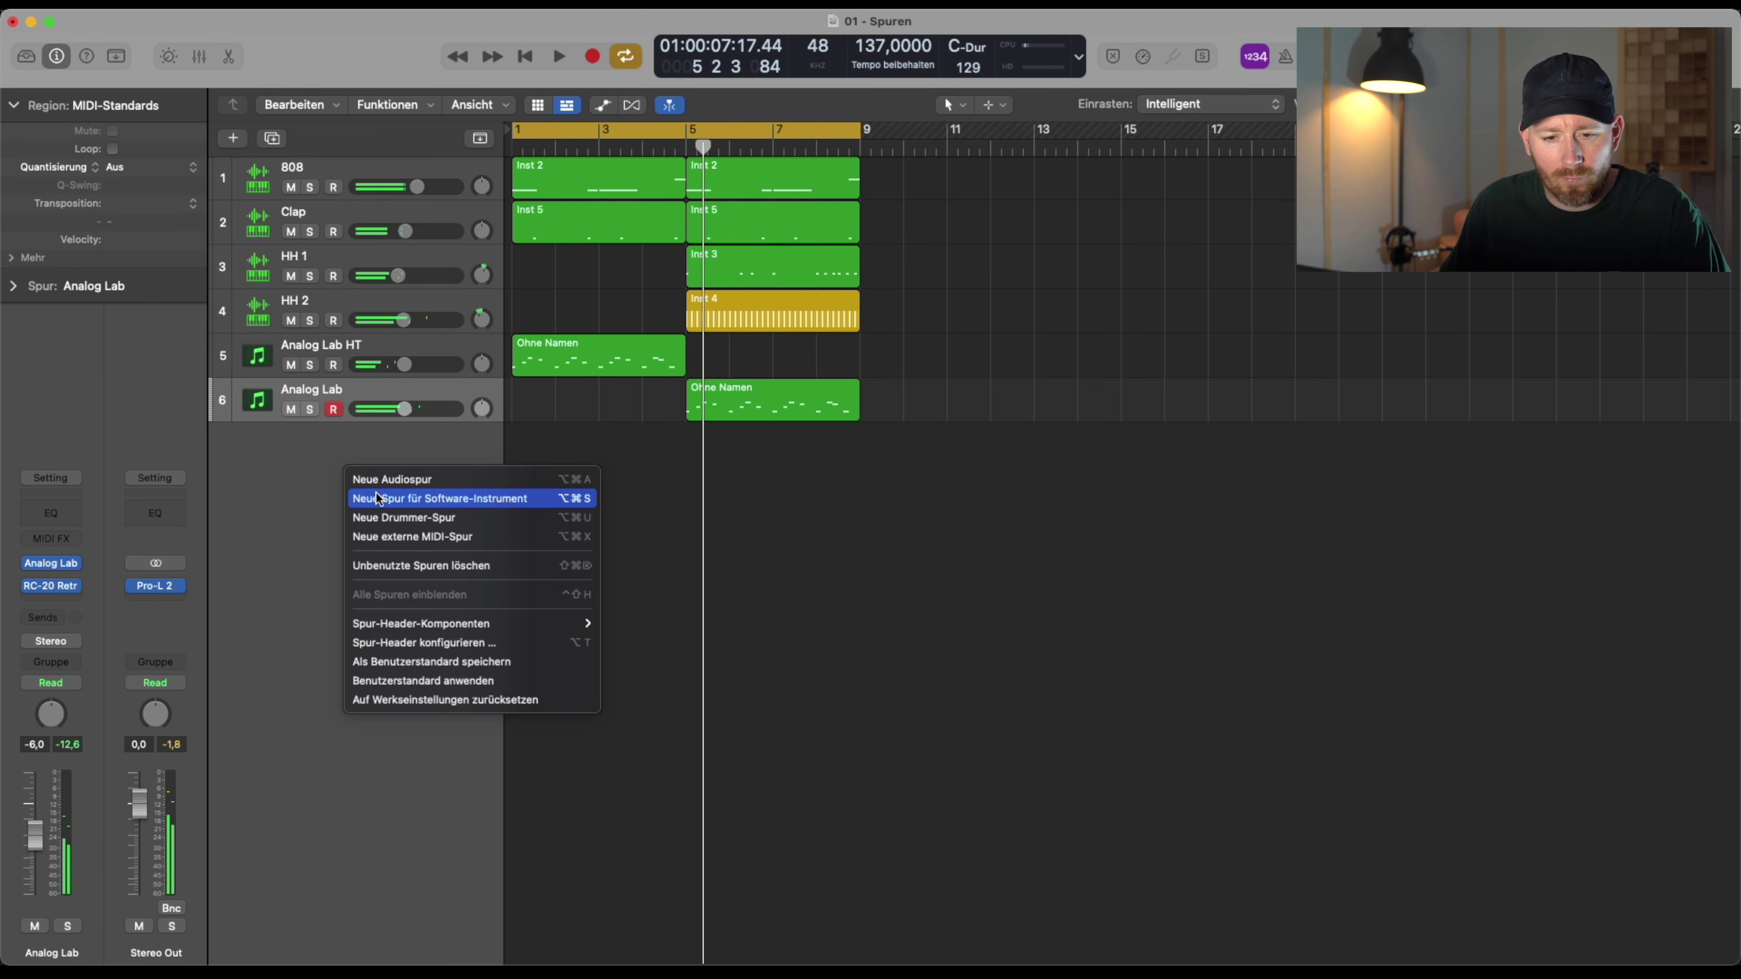
click(379, 495)
key(Down)
key(Down)
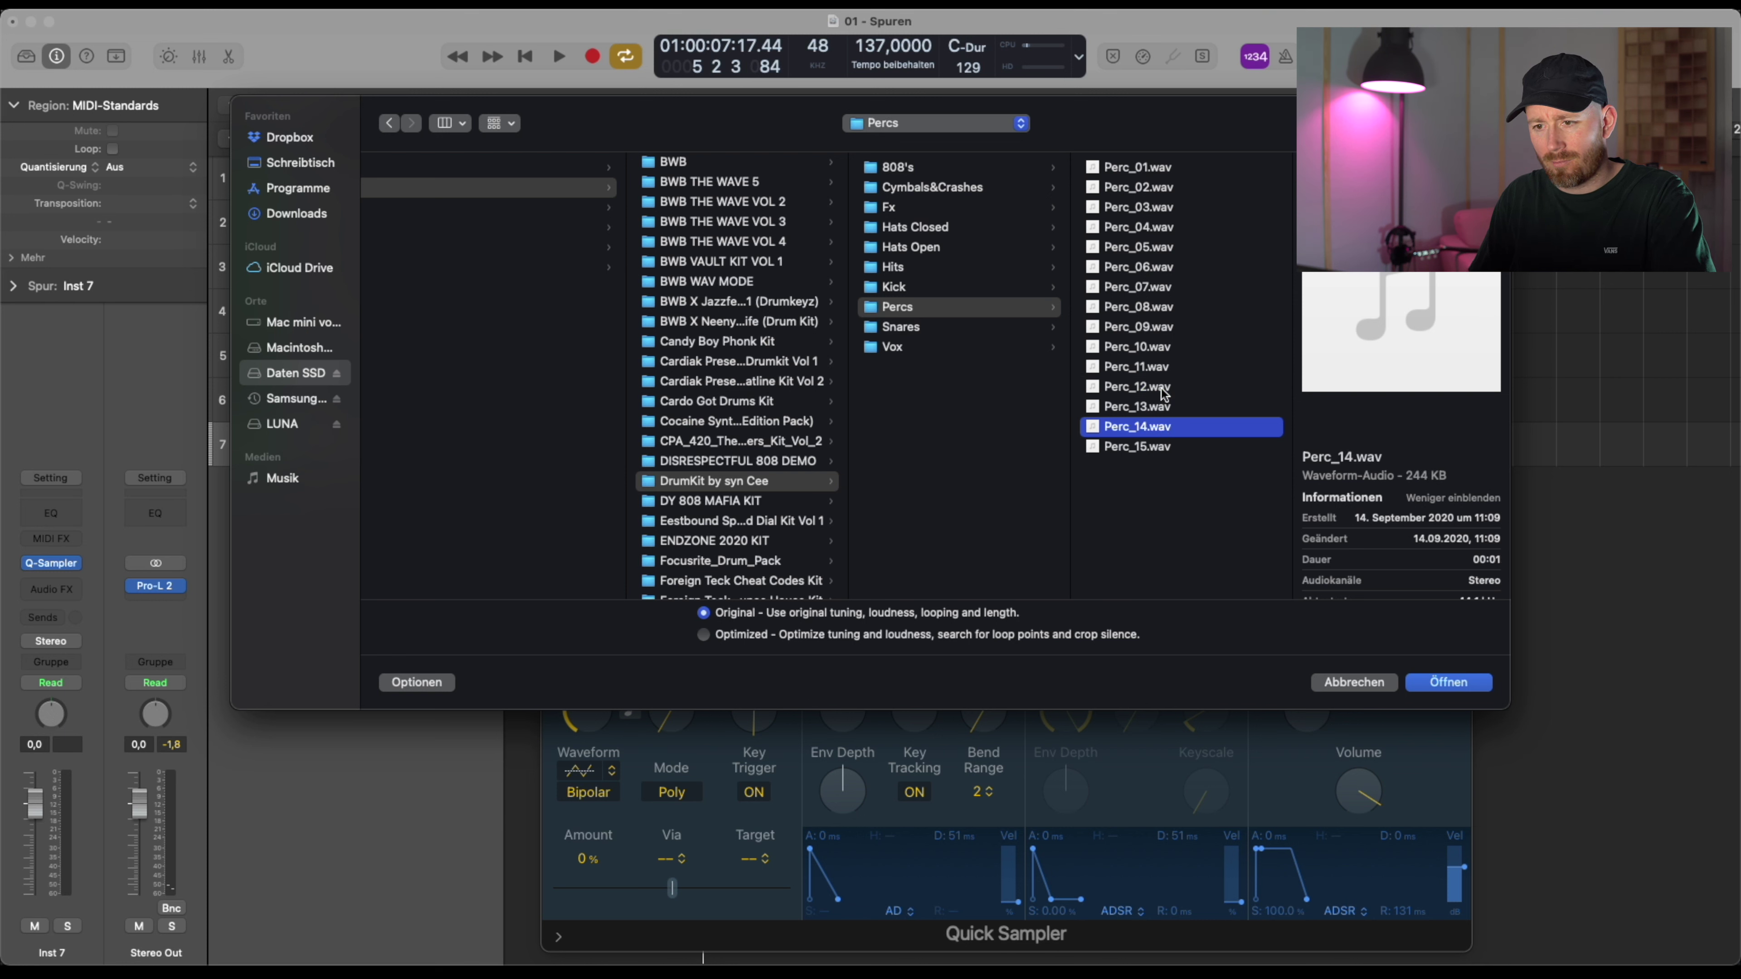
key(Down)
Load Hat_Open_02.wav from the kit's Hats Open folder into Quick Sampler
key(Left)
key(Up)
key(Up)
key(Up)
key(Right)
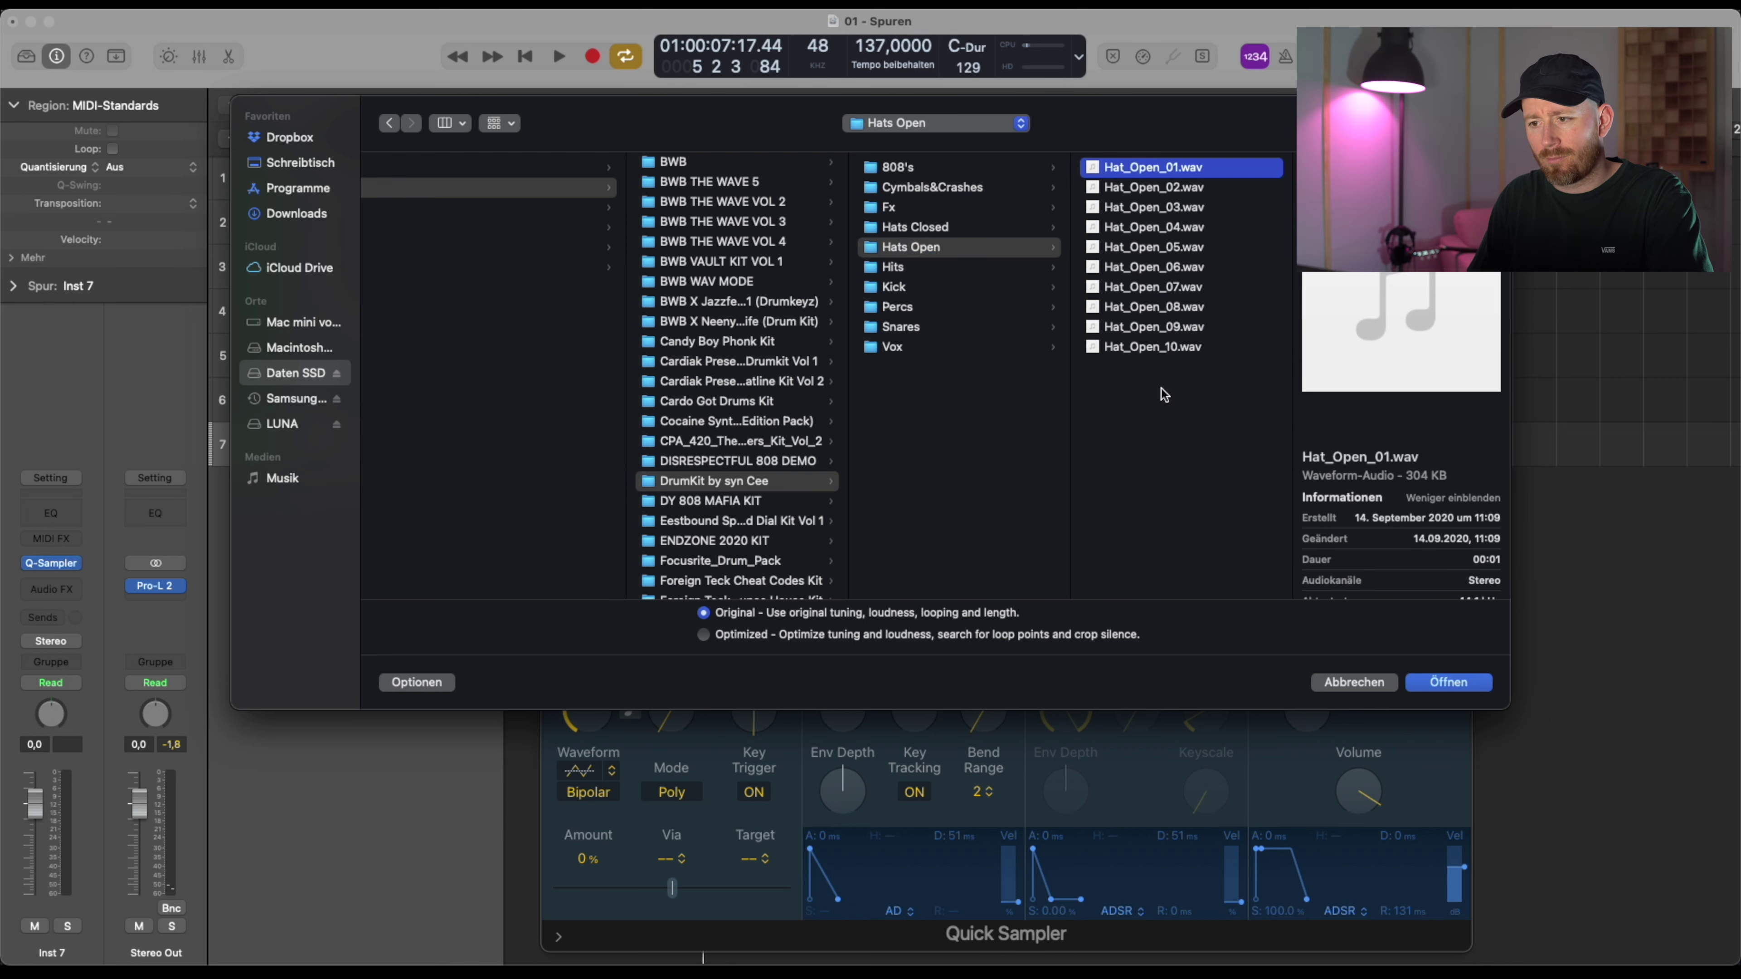
key(Down)
key(Down)
key(Up)
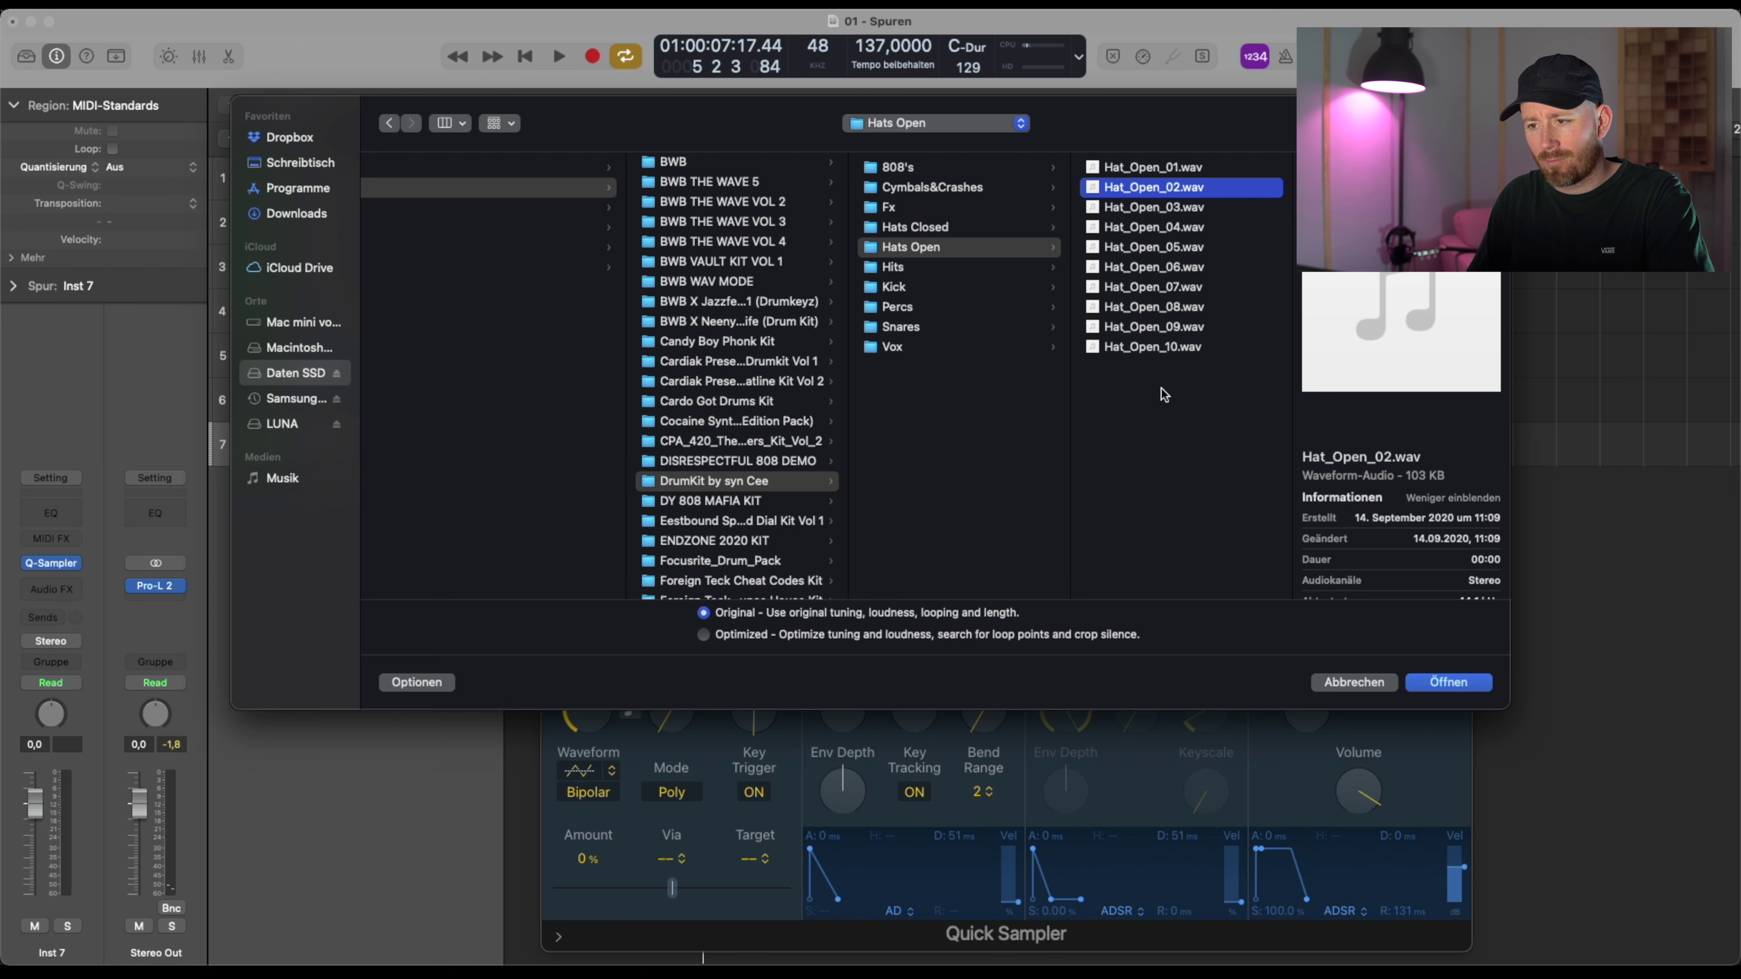
key(Return)
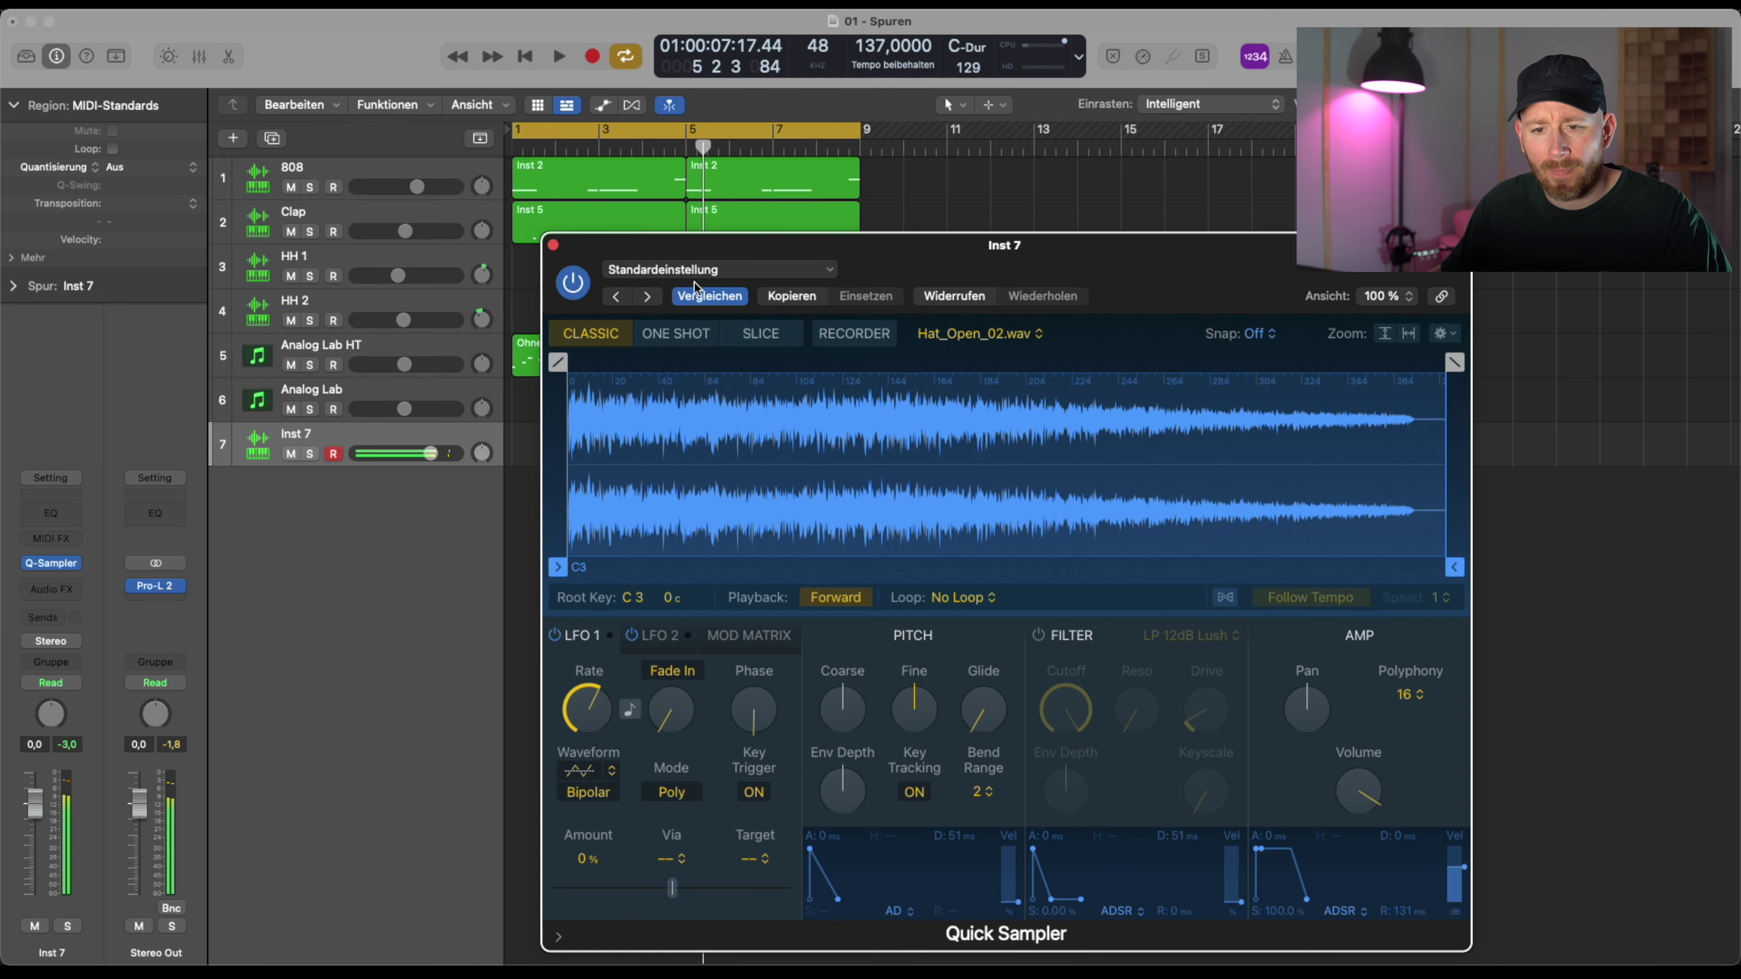
Name the new track OH, preview the arrangement around bar 5, and move the track above Analog Lab HT
click(553, 244)
double_click(343, 432)
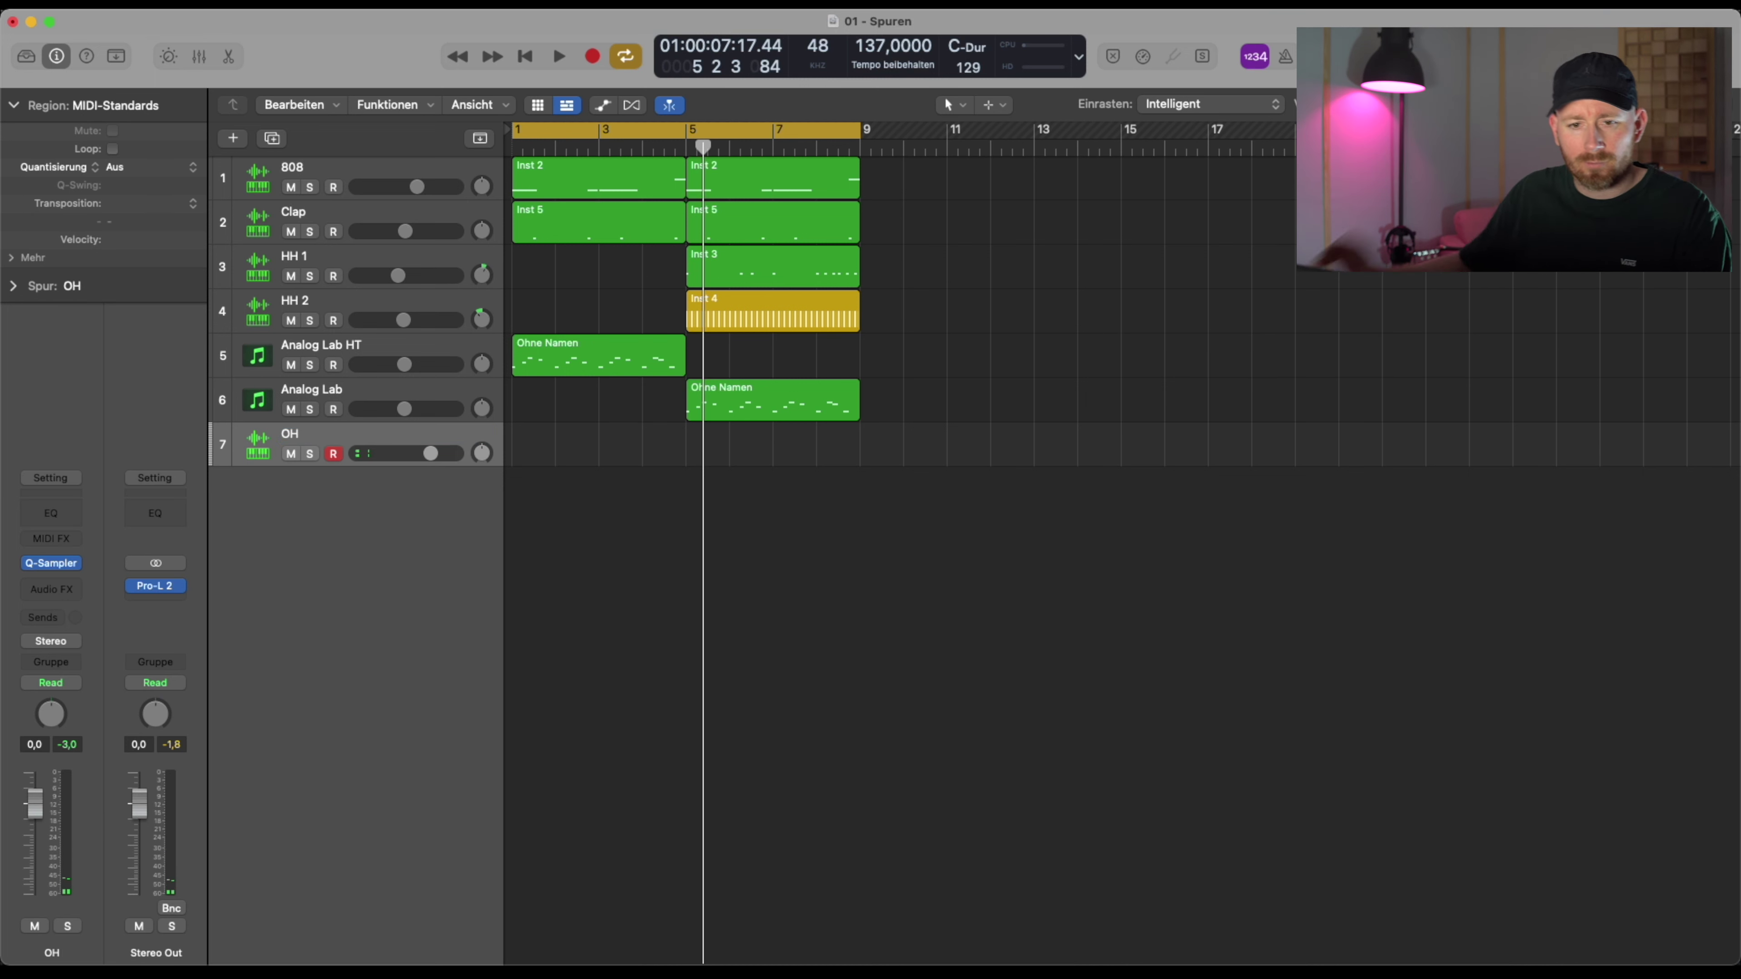
key(space)
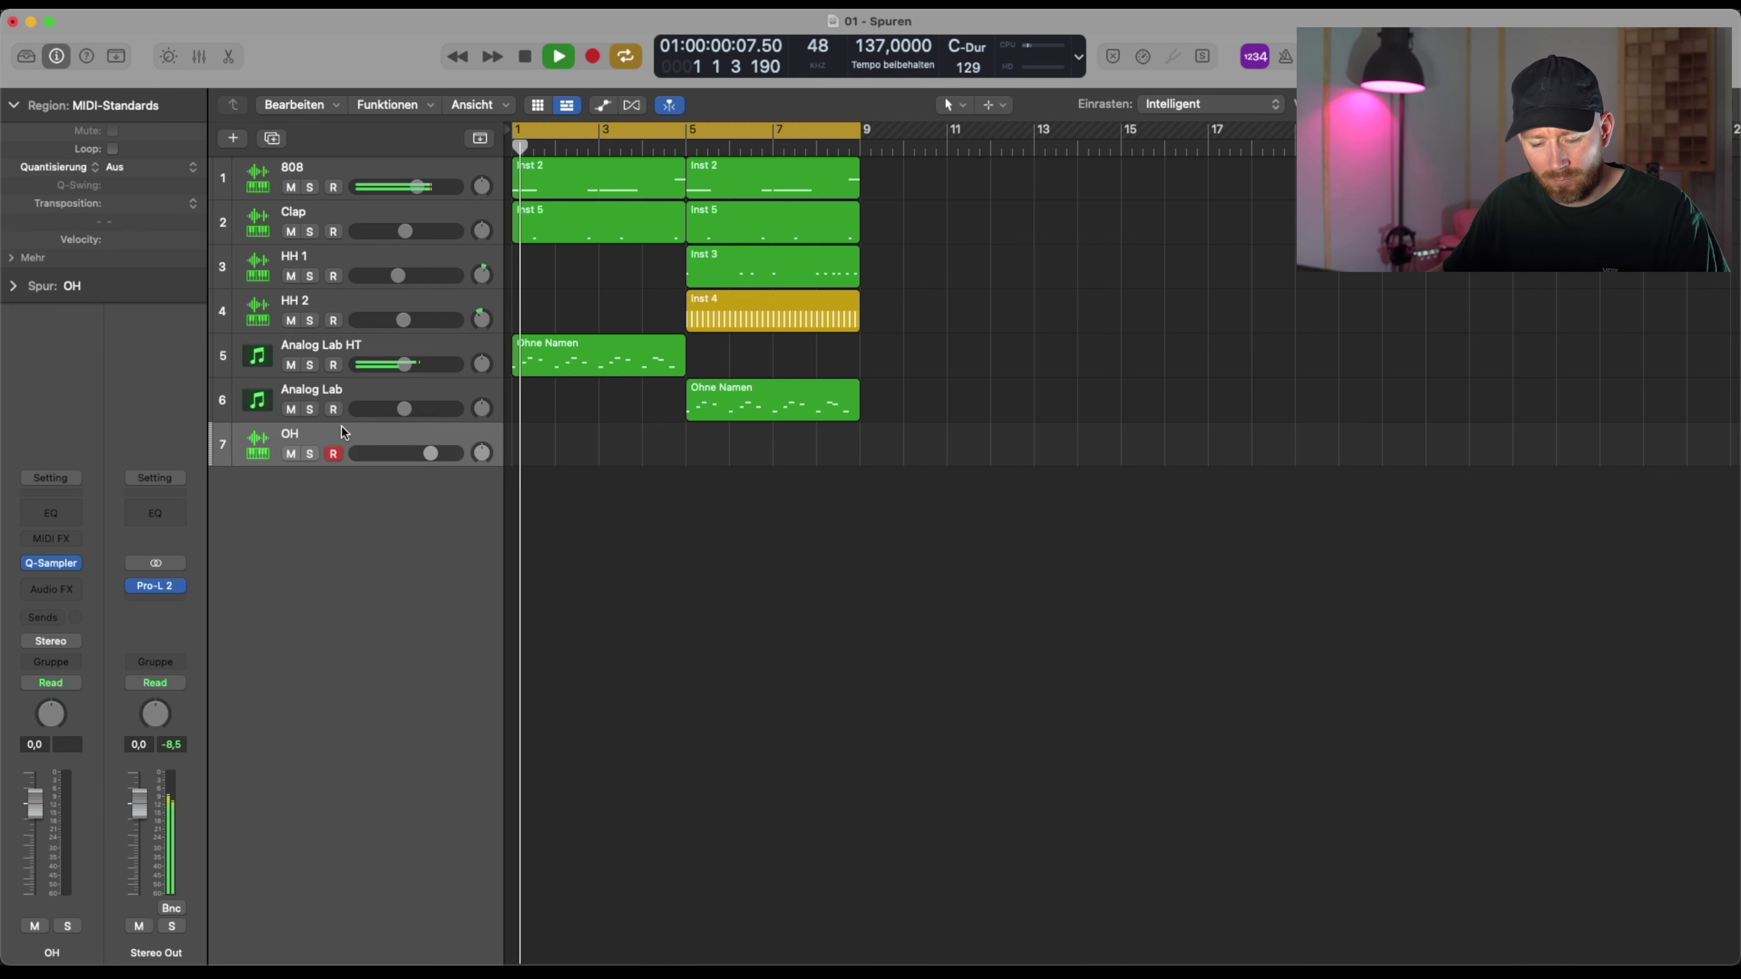
click(677, 151)
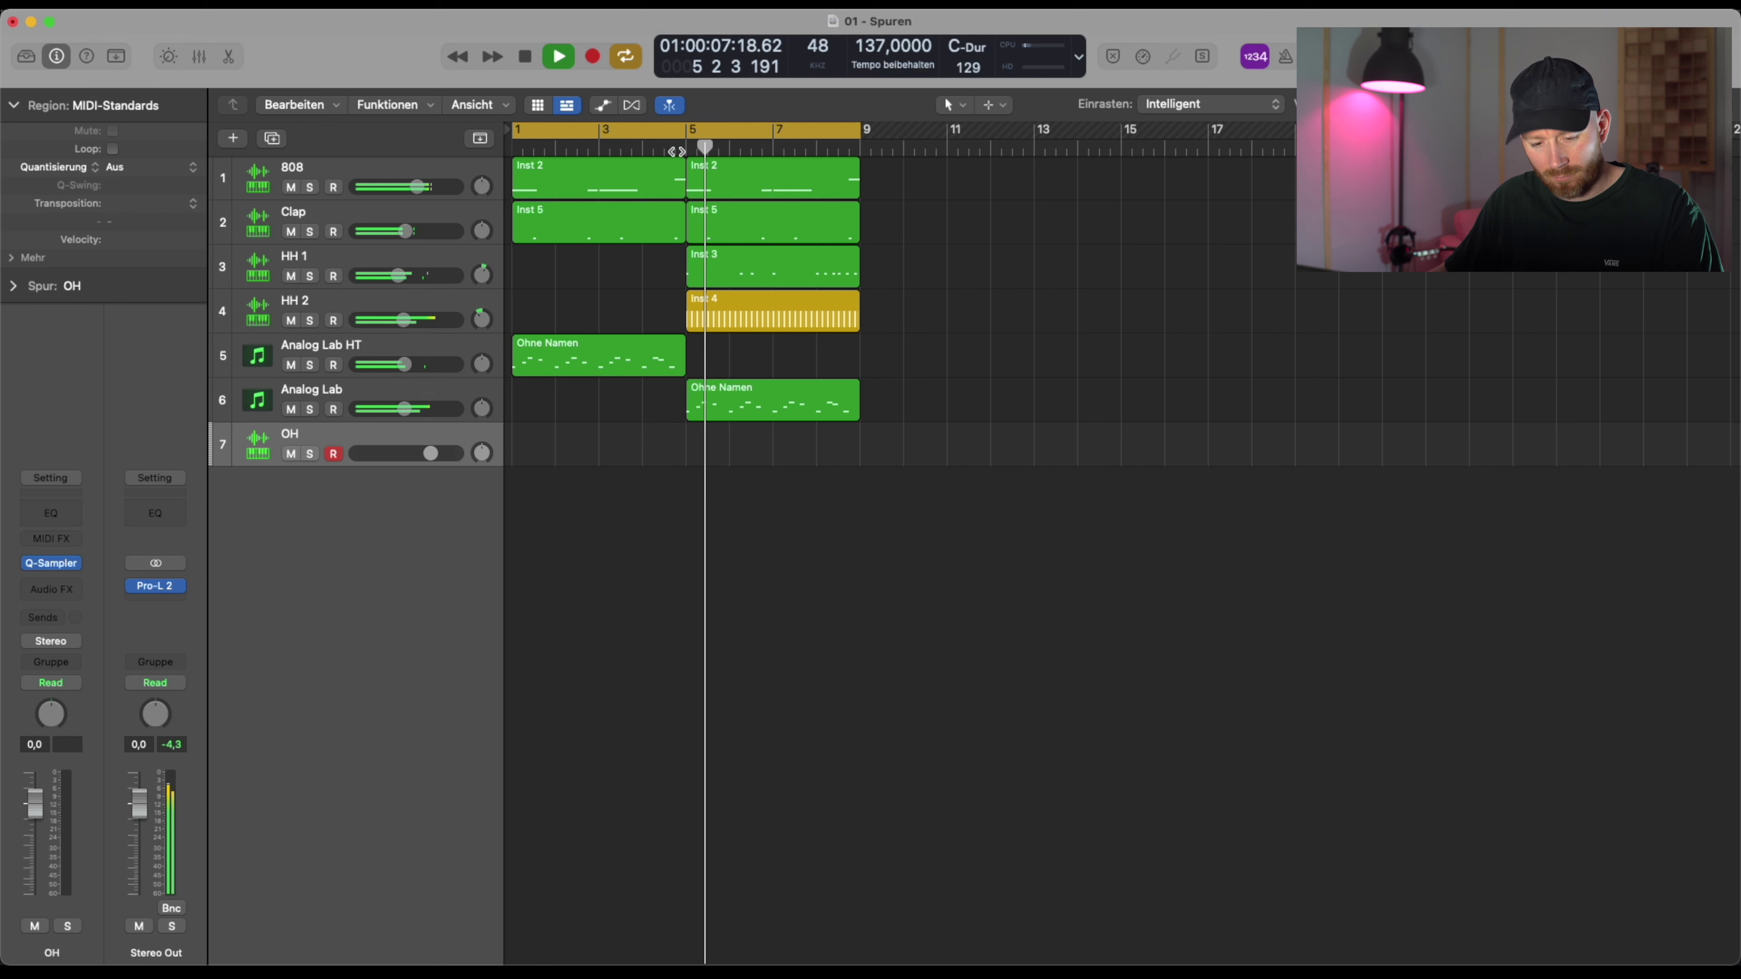
click(675, 151)
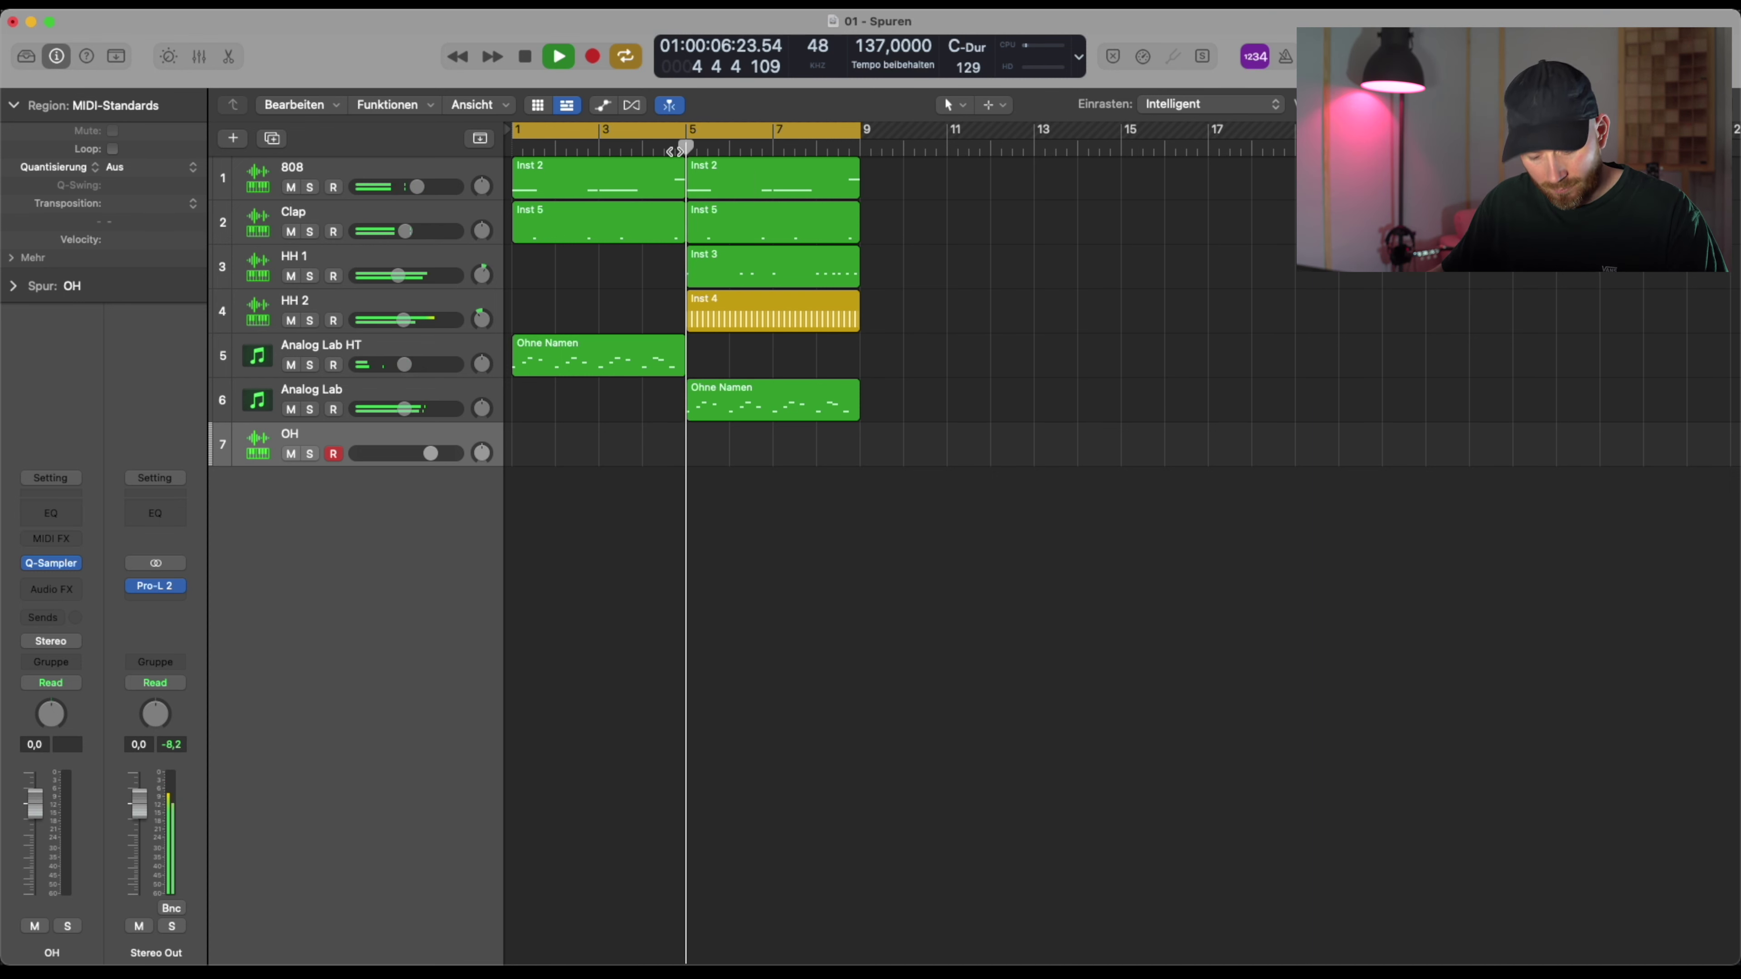
key(space)
drag(378, 430, 381, 357)
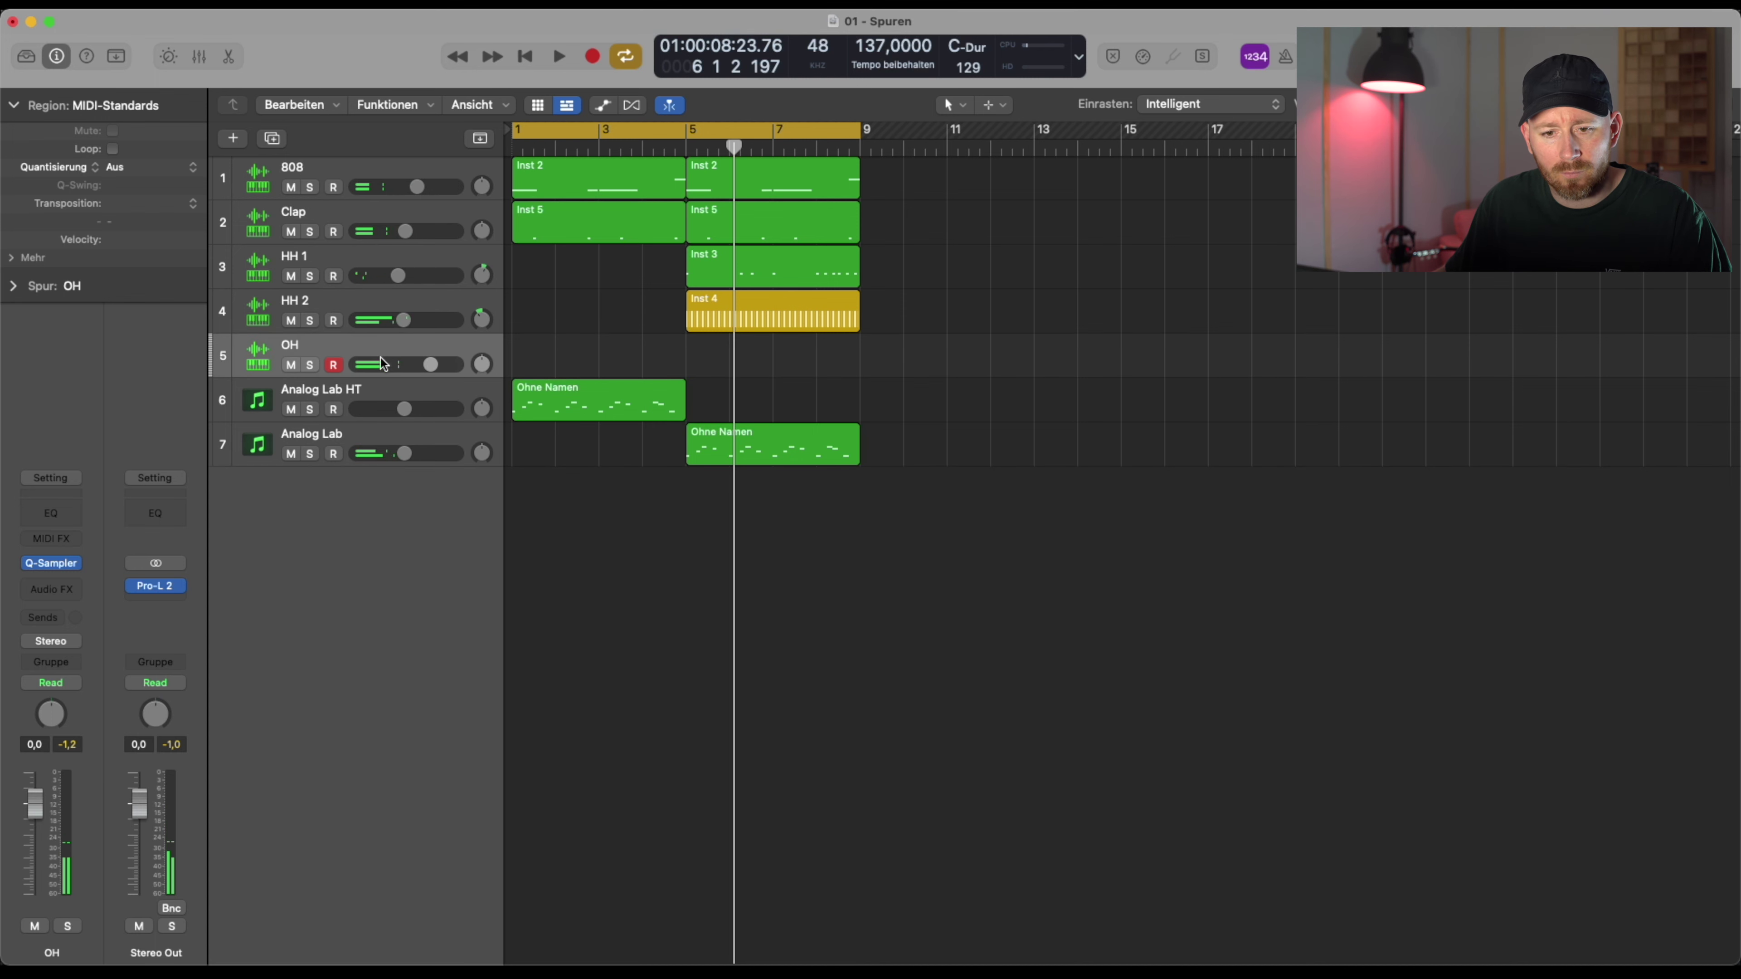
Create a pattern region from bar 5 to bar 9 on the OH track, activate its fifth step, and play it
drag(685, 360, 862, 358)
right_click(775, 342)
click(835, 375)
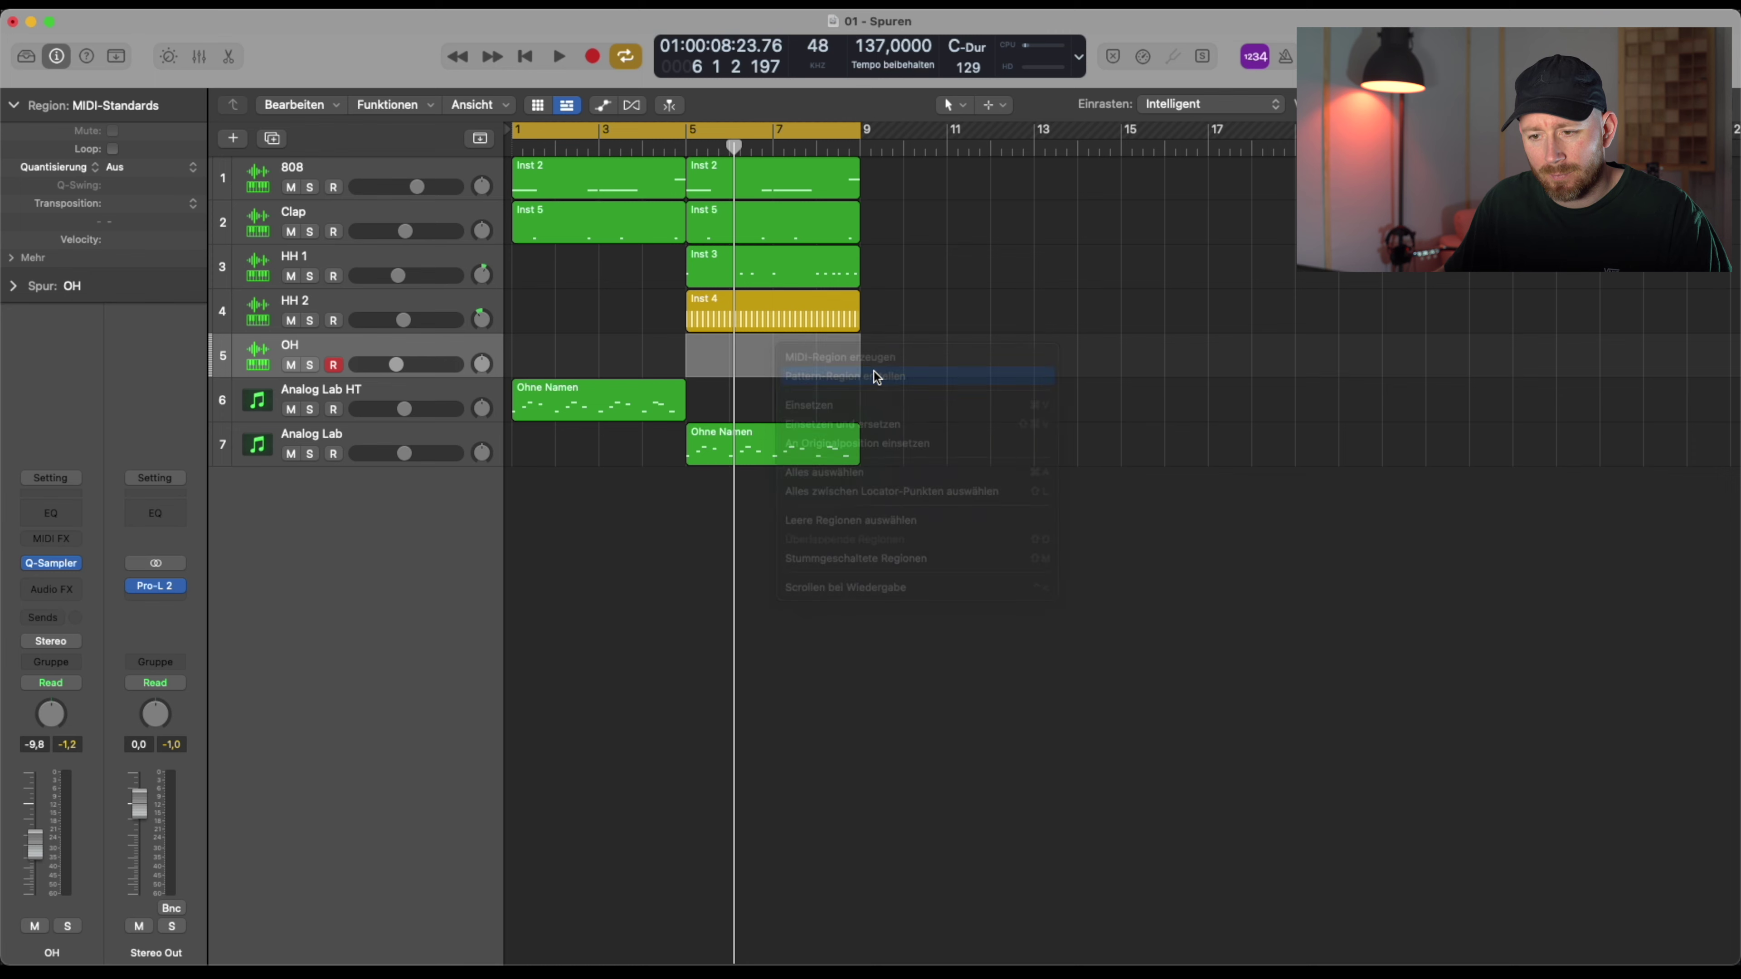
key(space)
click(850, 653)
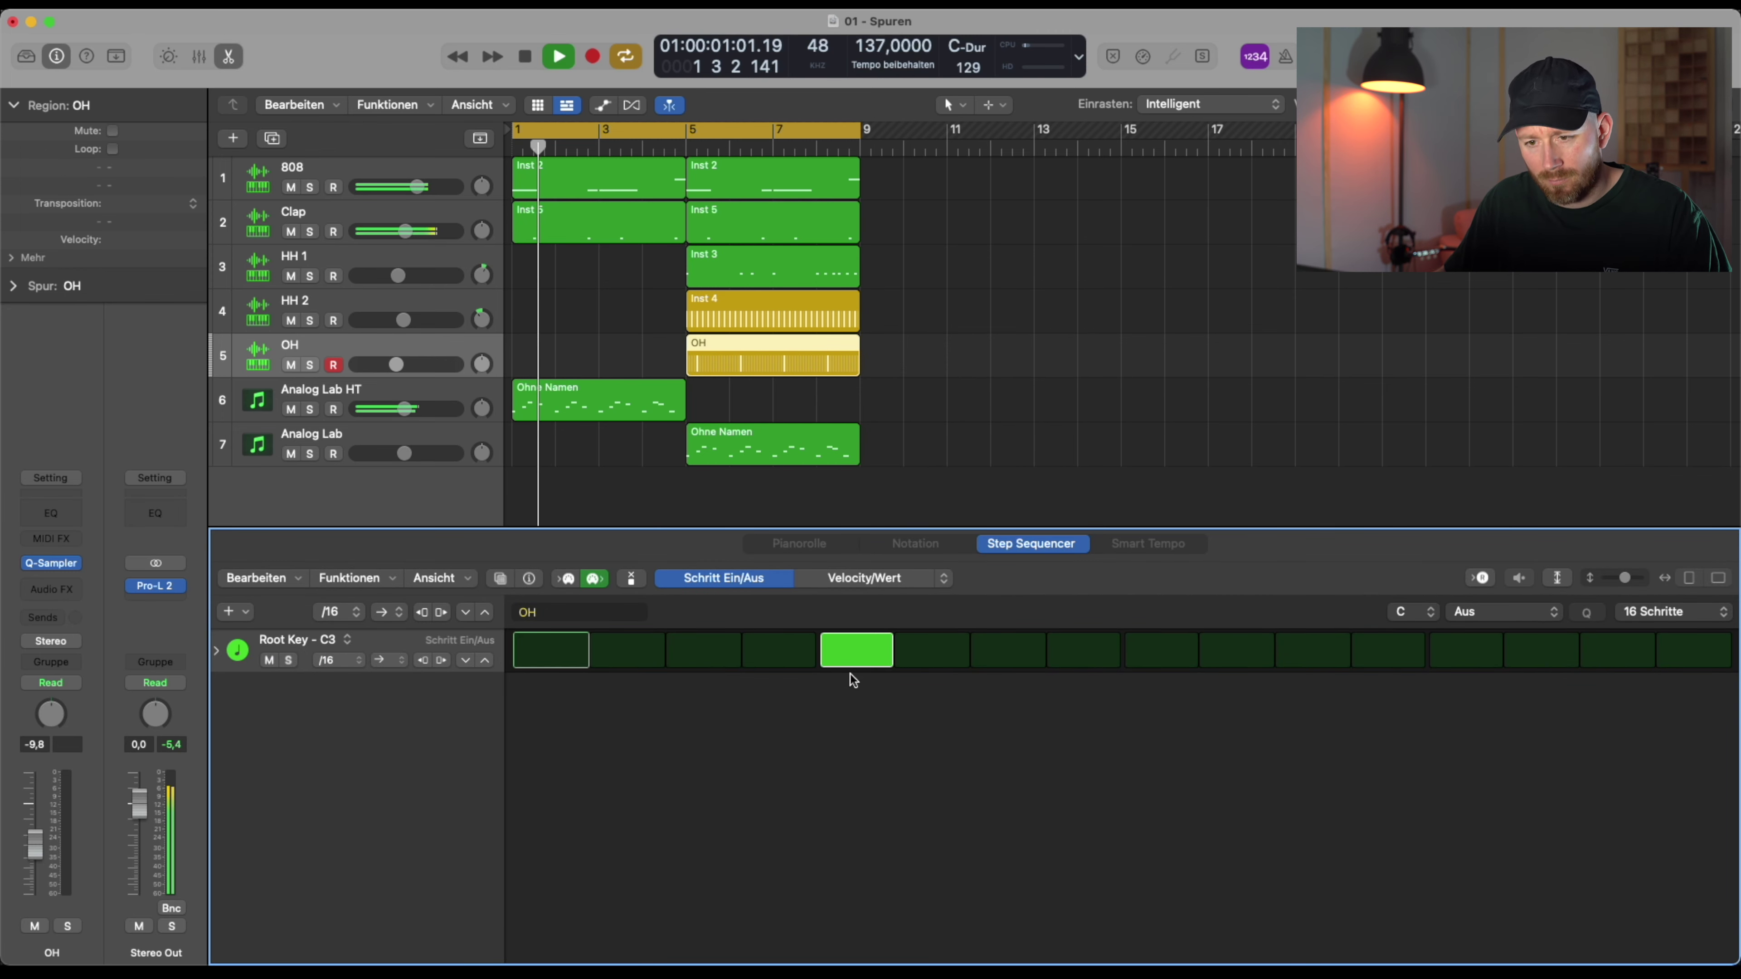
click(673, 148)
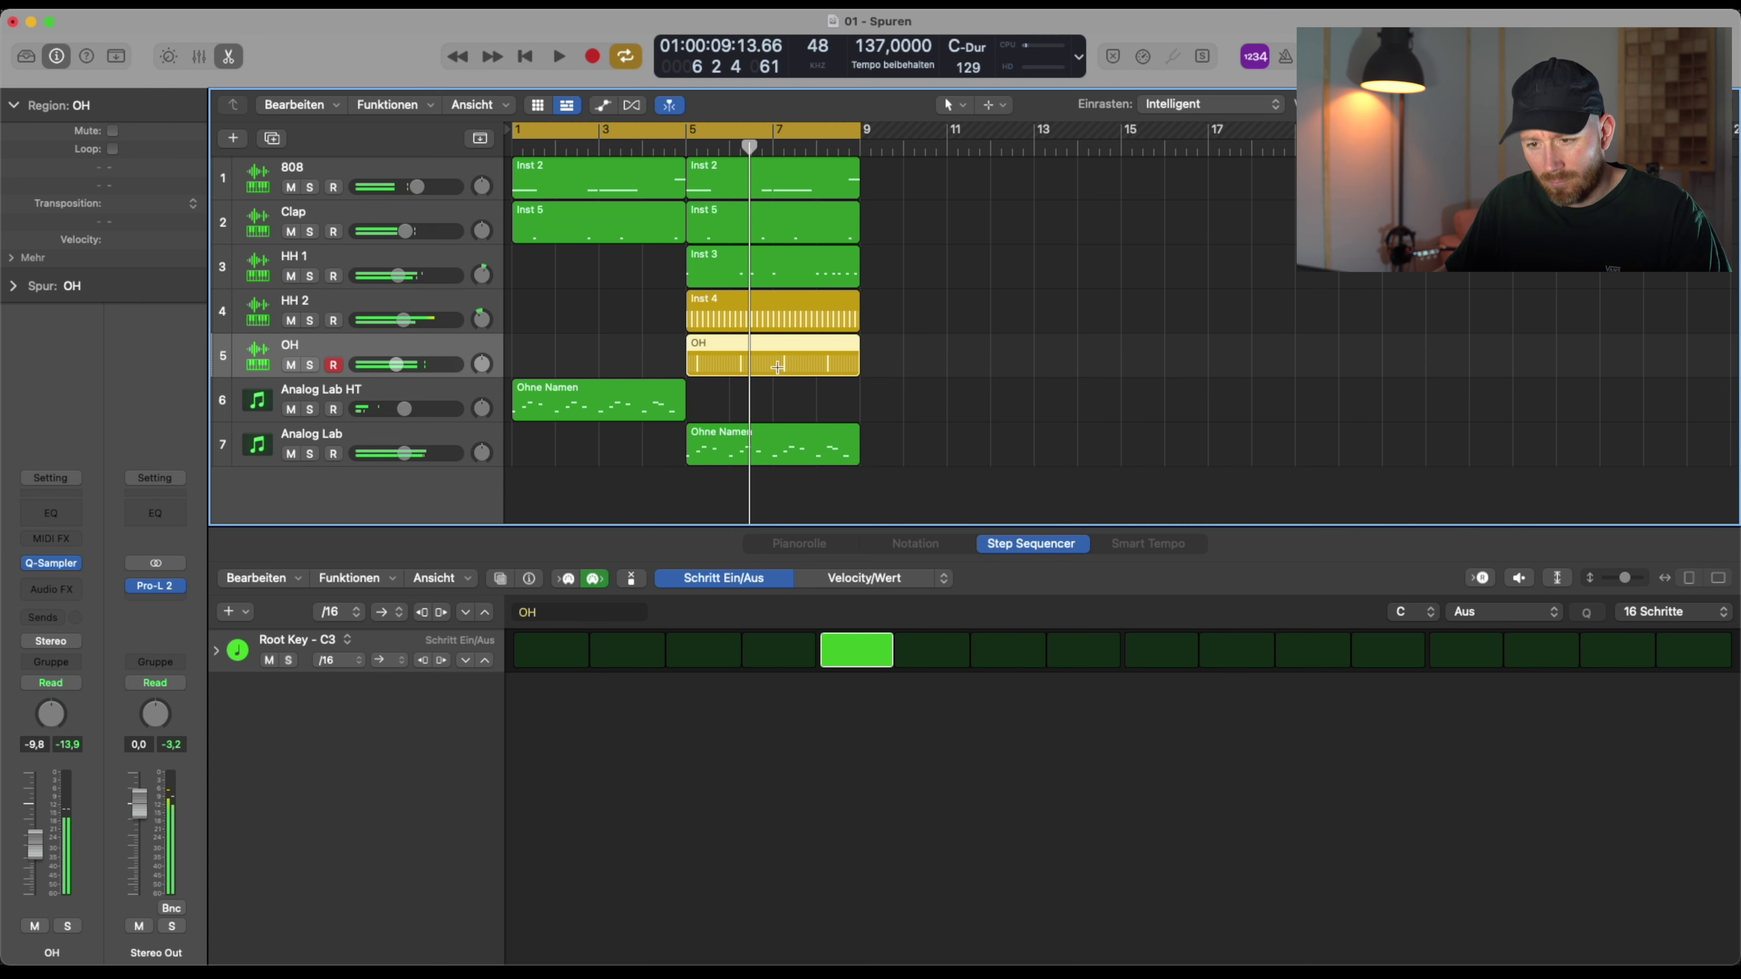
Cut away parts of the OH pattern region so that only short sections with hits at bars 5 and 7 remain
drag(738, 371, 760, 370)
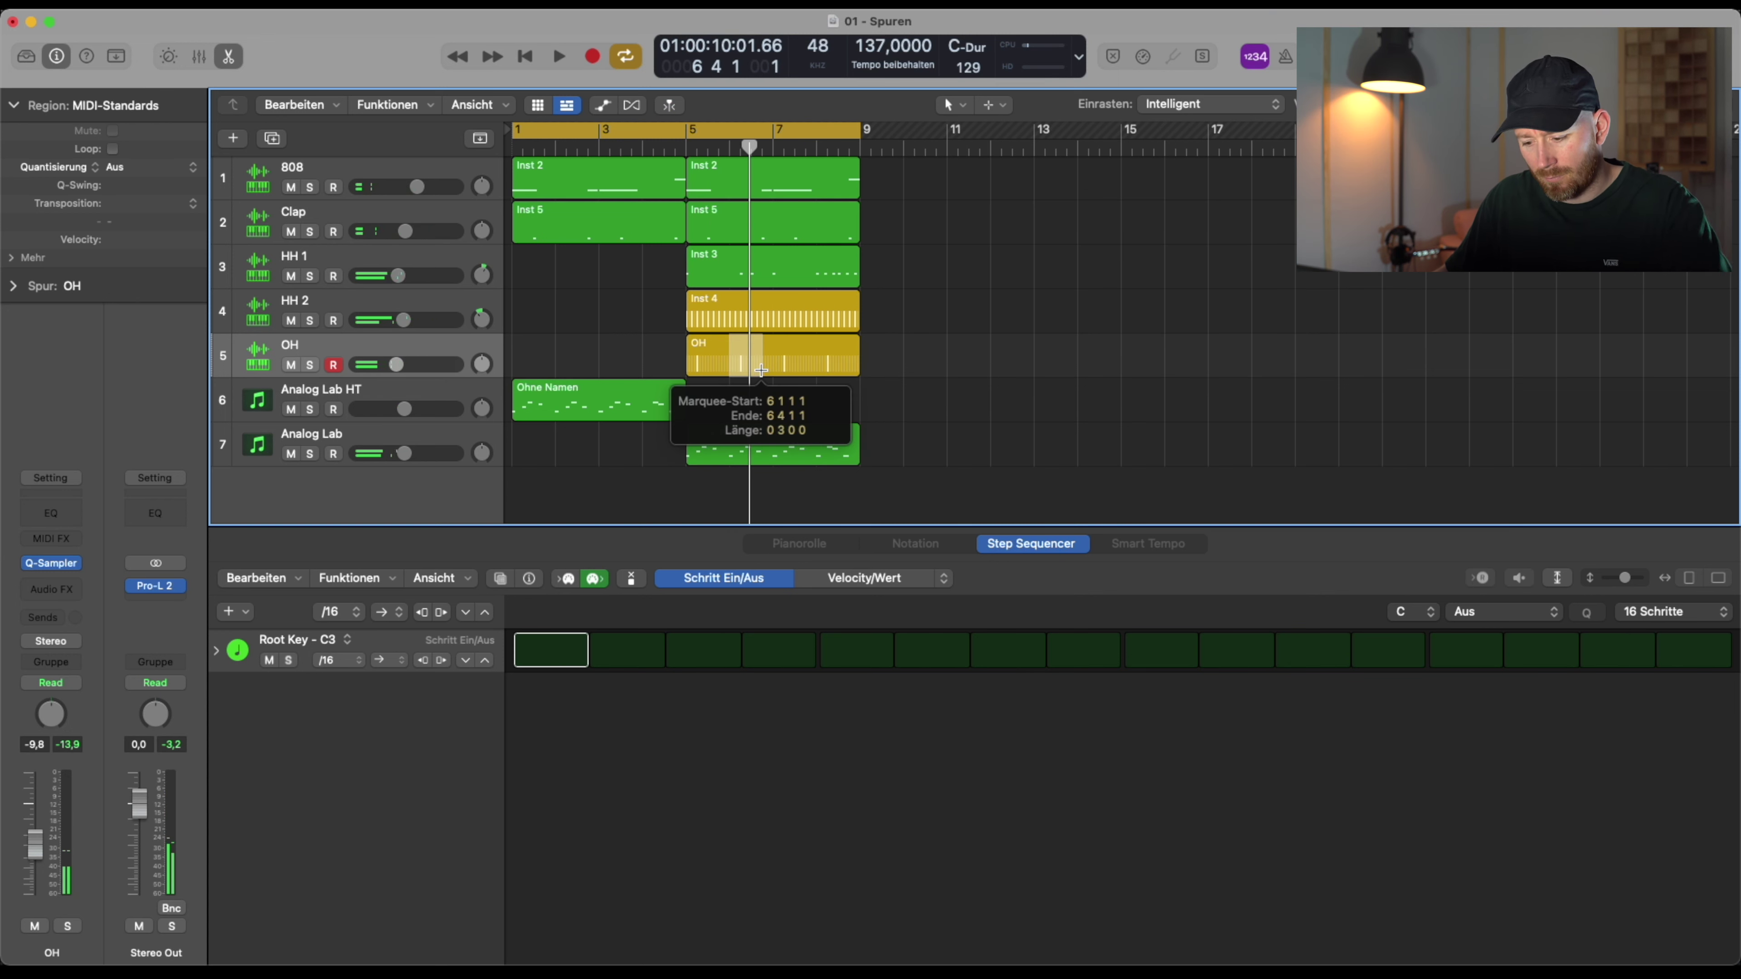
key(BackSpace)
drag(938, 373, 784, 368)
key(BackSpace)
key(space)
key(Delete)
key(Delete)
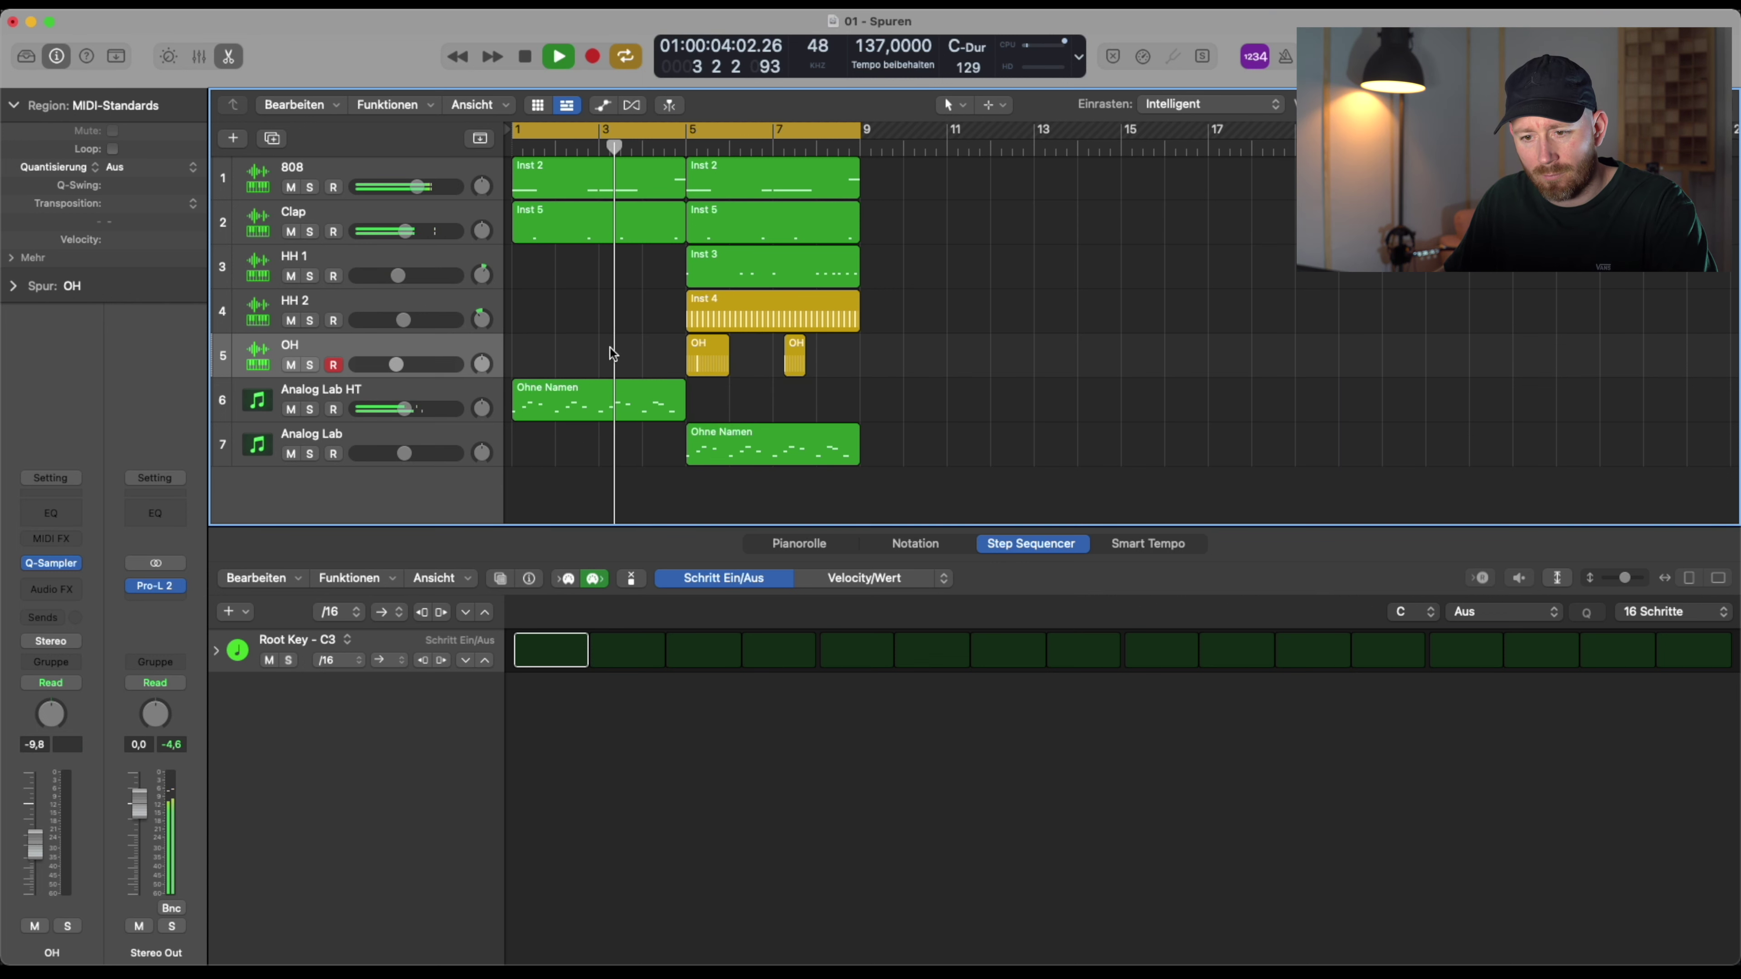
drag(662, 365, 709, 377)
click(787, 372)
click(843, 351)
key(Delete)
Set the OH track's volume to -15 dB
drag(396, 364, 389, 368)
double_click(393, 366)
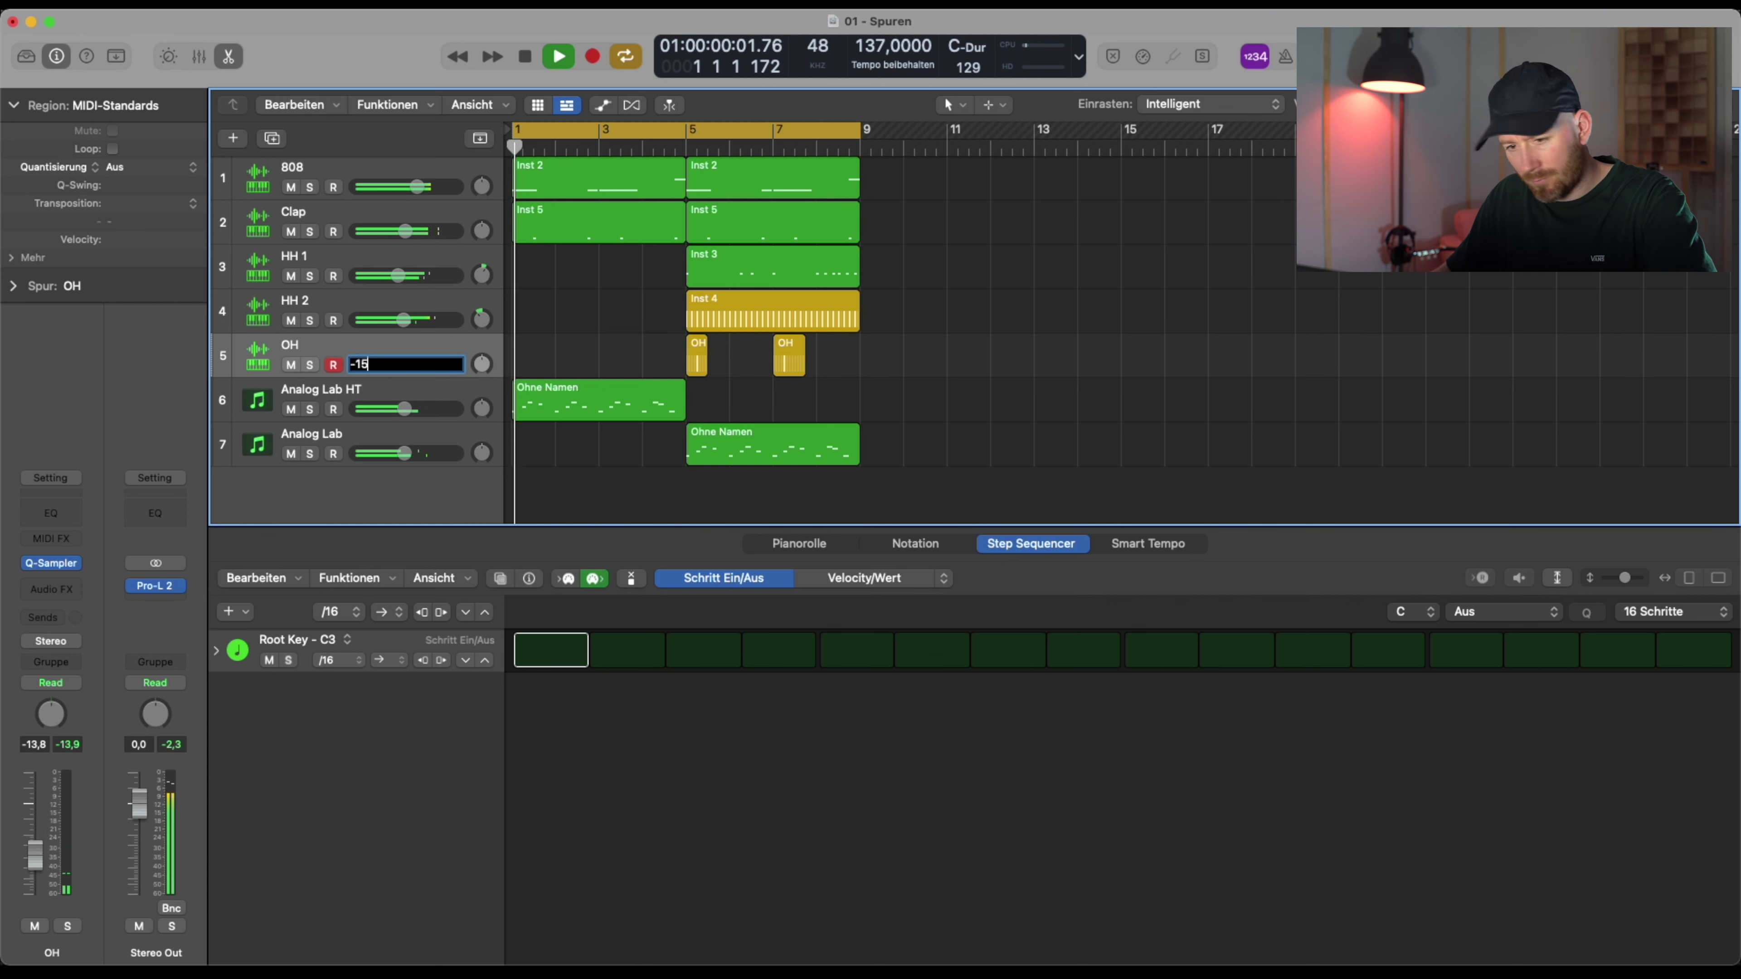
text(-15)
key(Return)
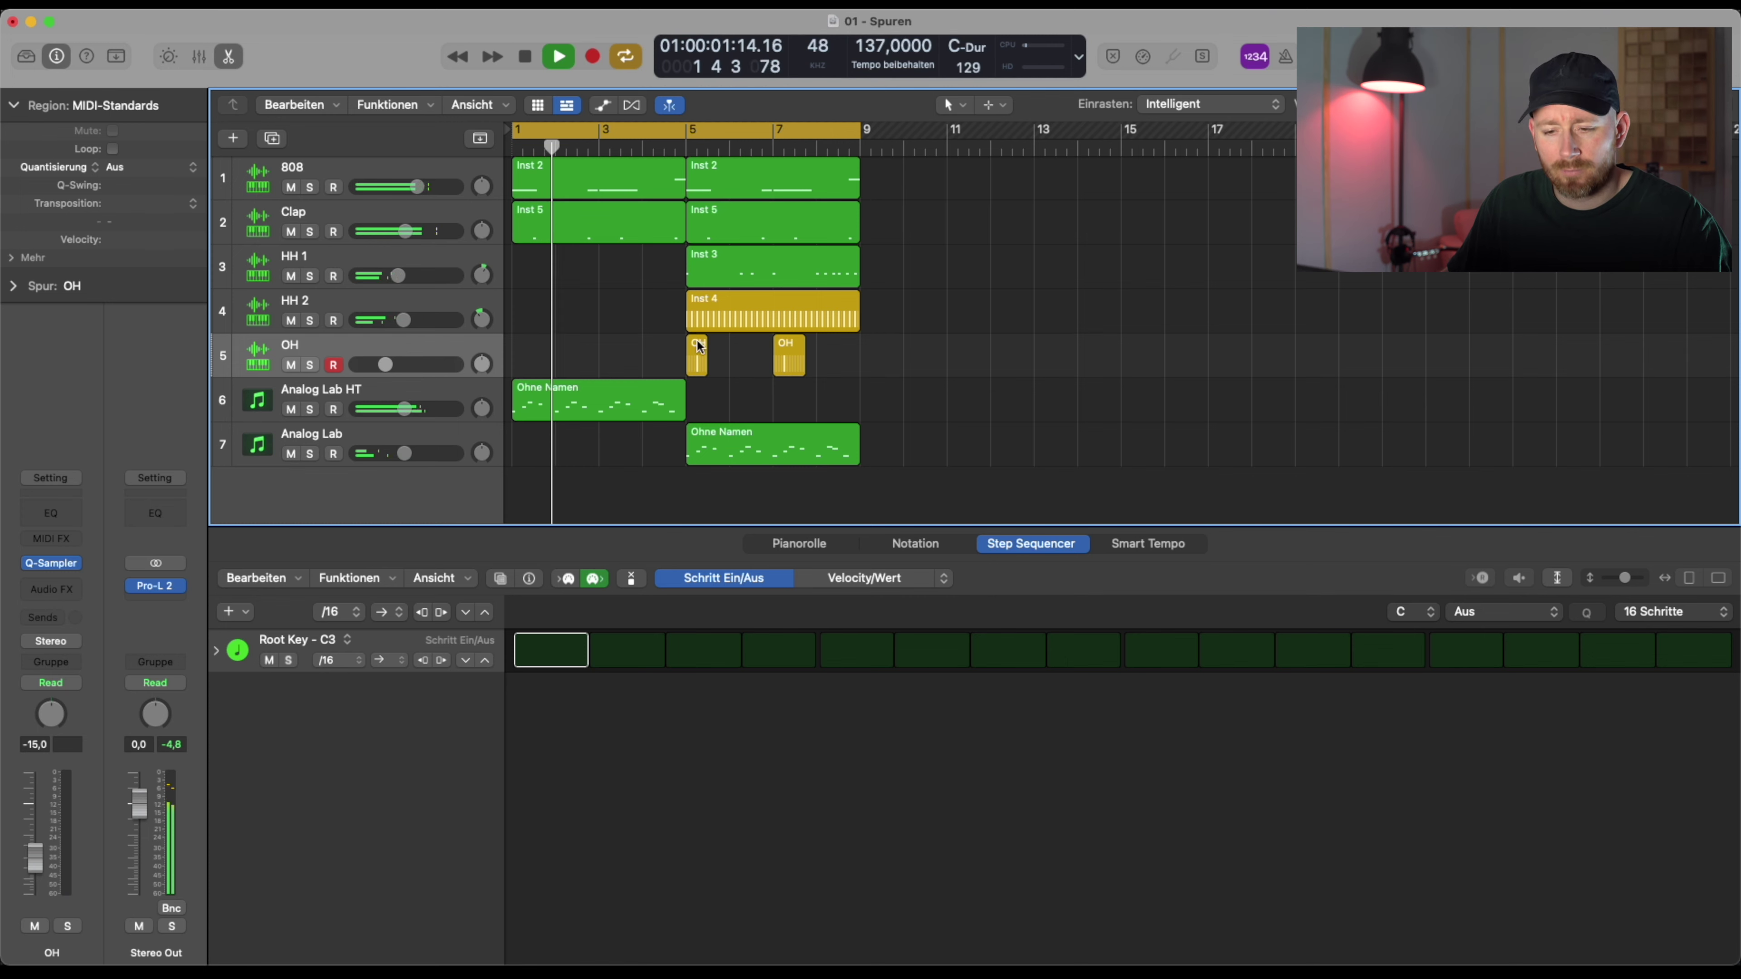
Add another software instrument track below Analog Lab and open the sample browser of its Quick Sampler
scroll(663, 344, down, 2)
scroll(660, 342, right, 3)
scroll(660, 341, up, 1)
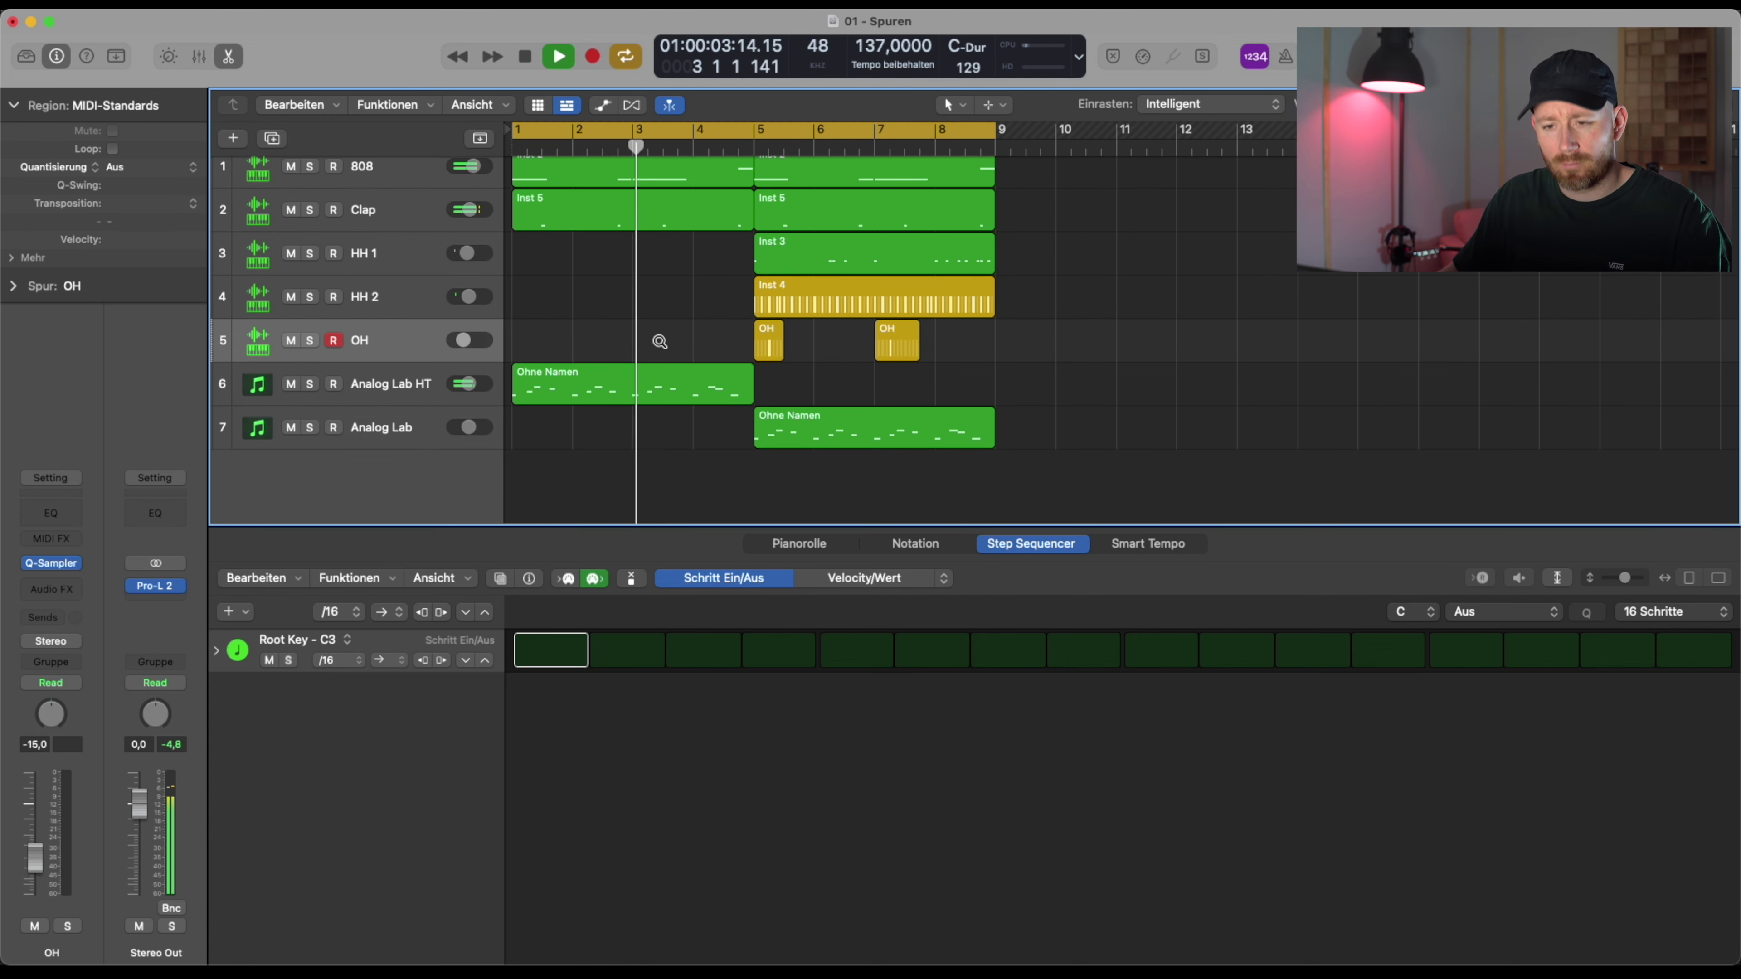
scroll(706, 341, down, 2)
scroll(678, 341, down, 1)
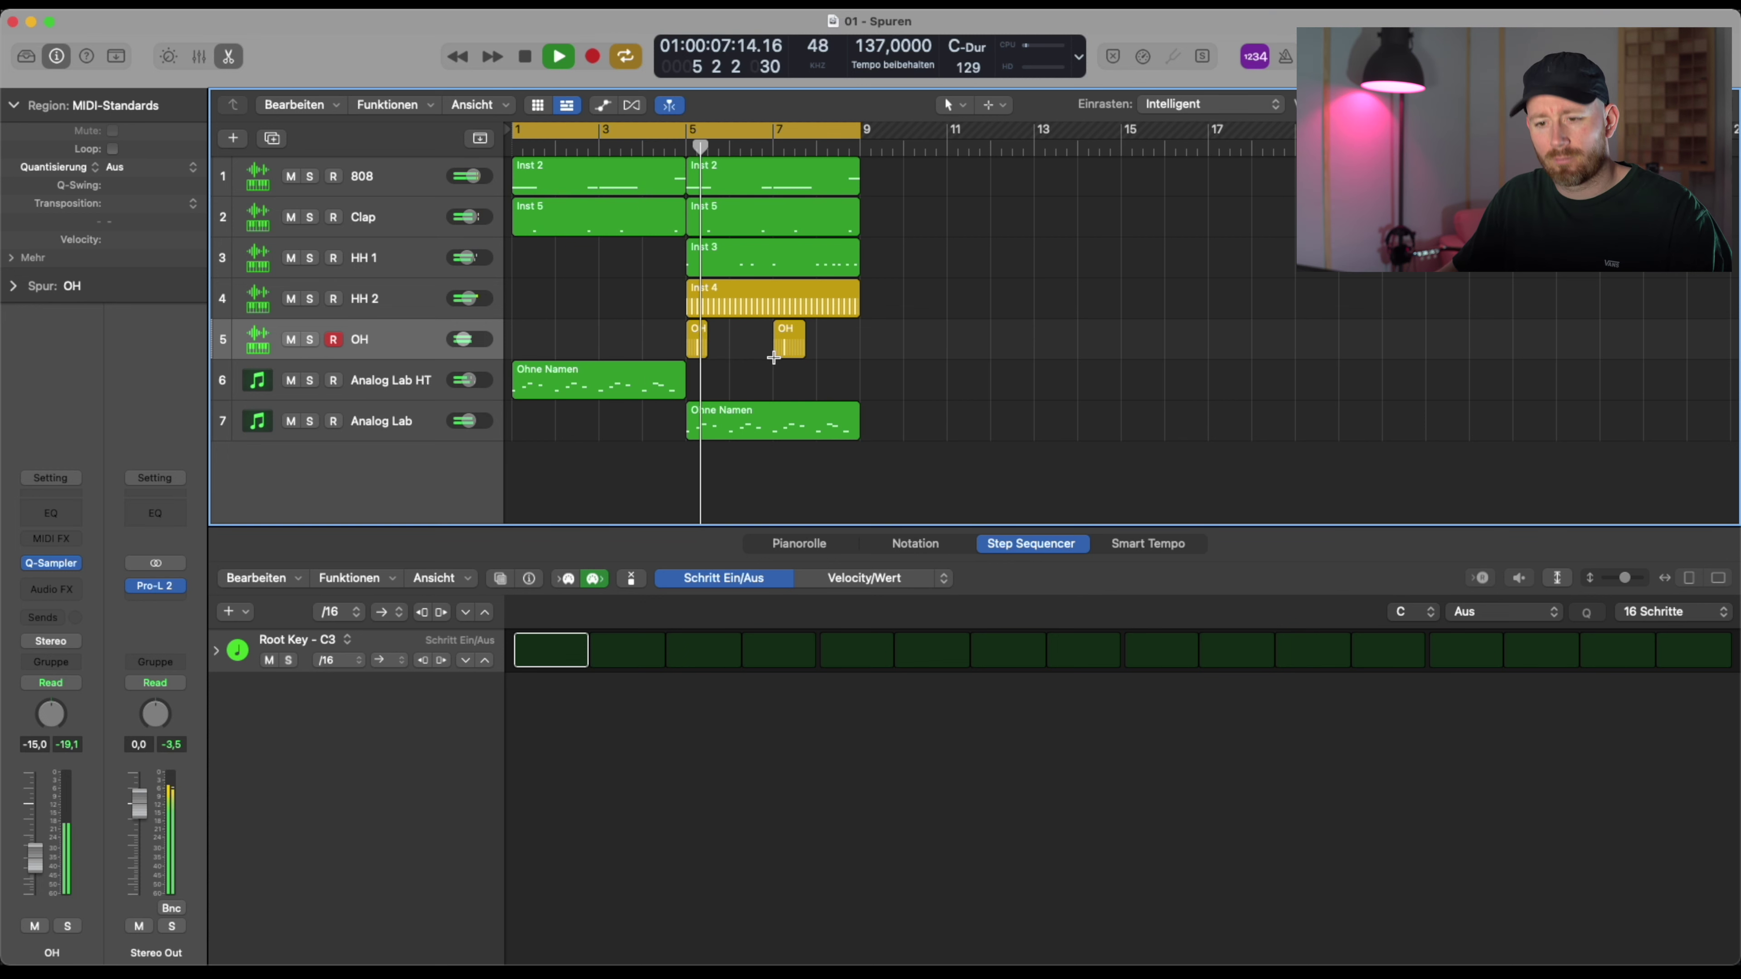
key(space)
right_click(362, 484)
click(418, 514)
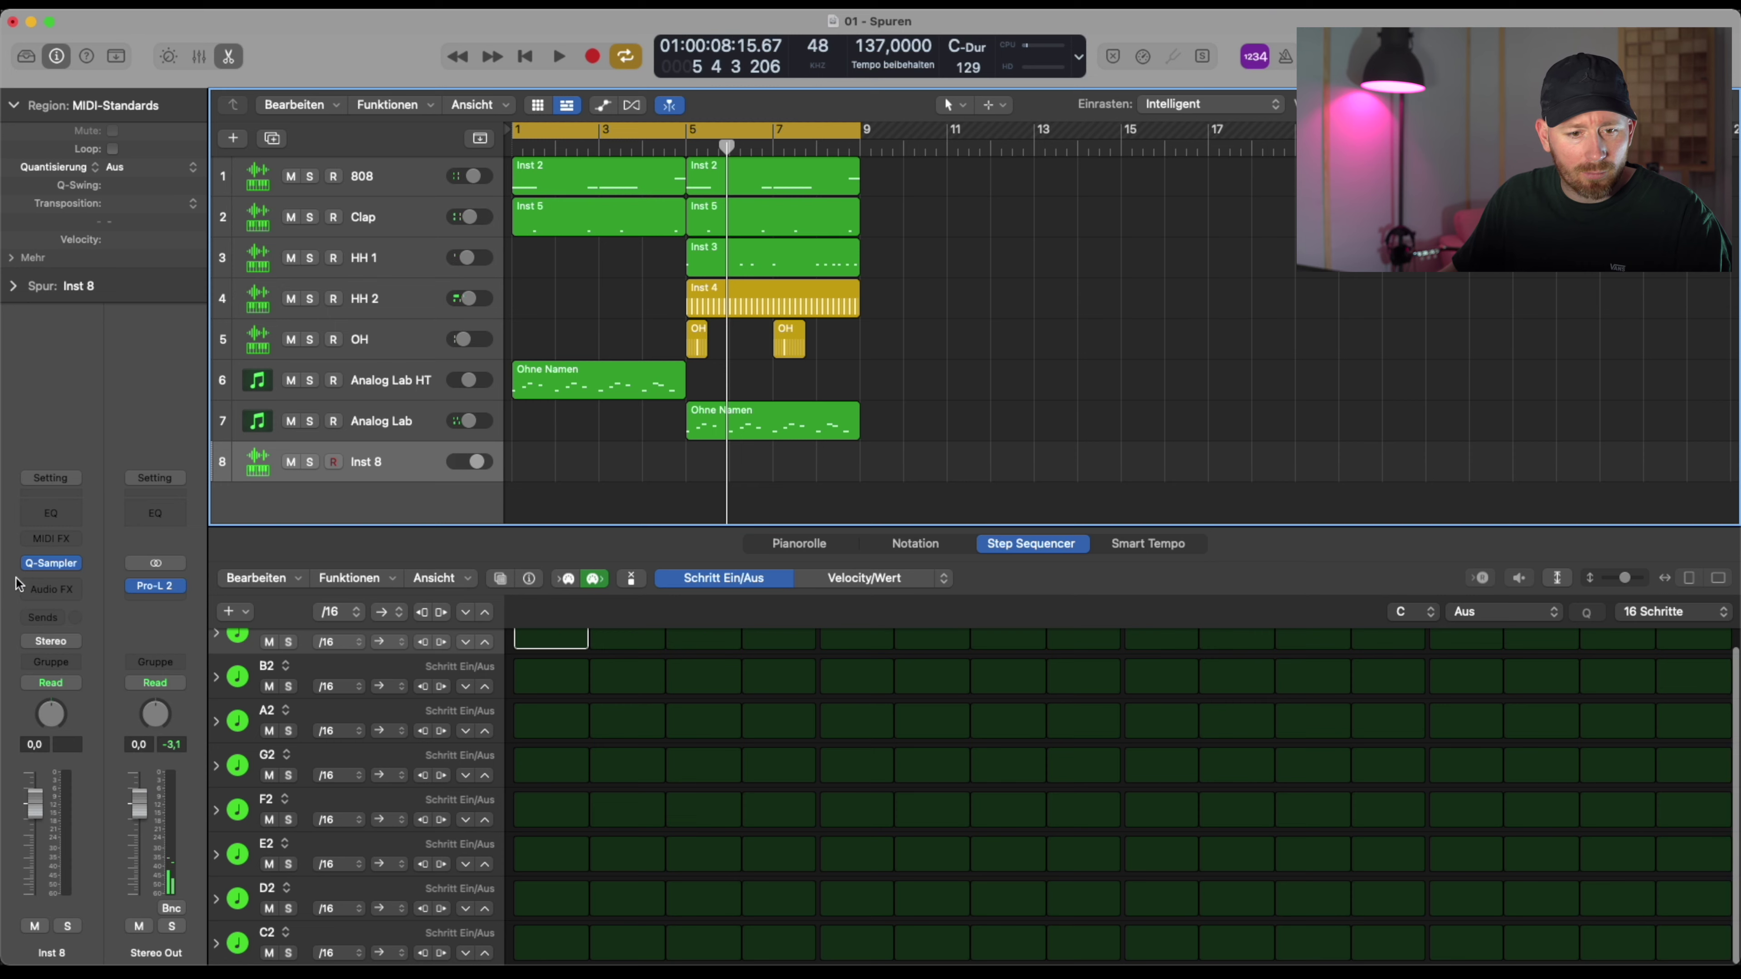
click(56, 563)
click(891, 458)
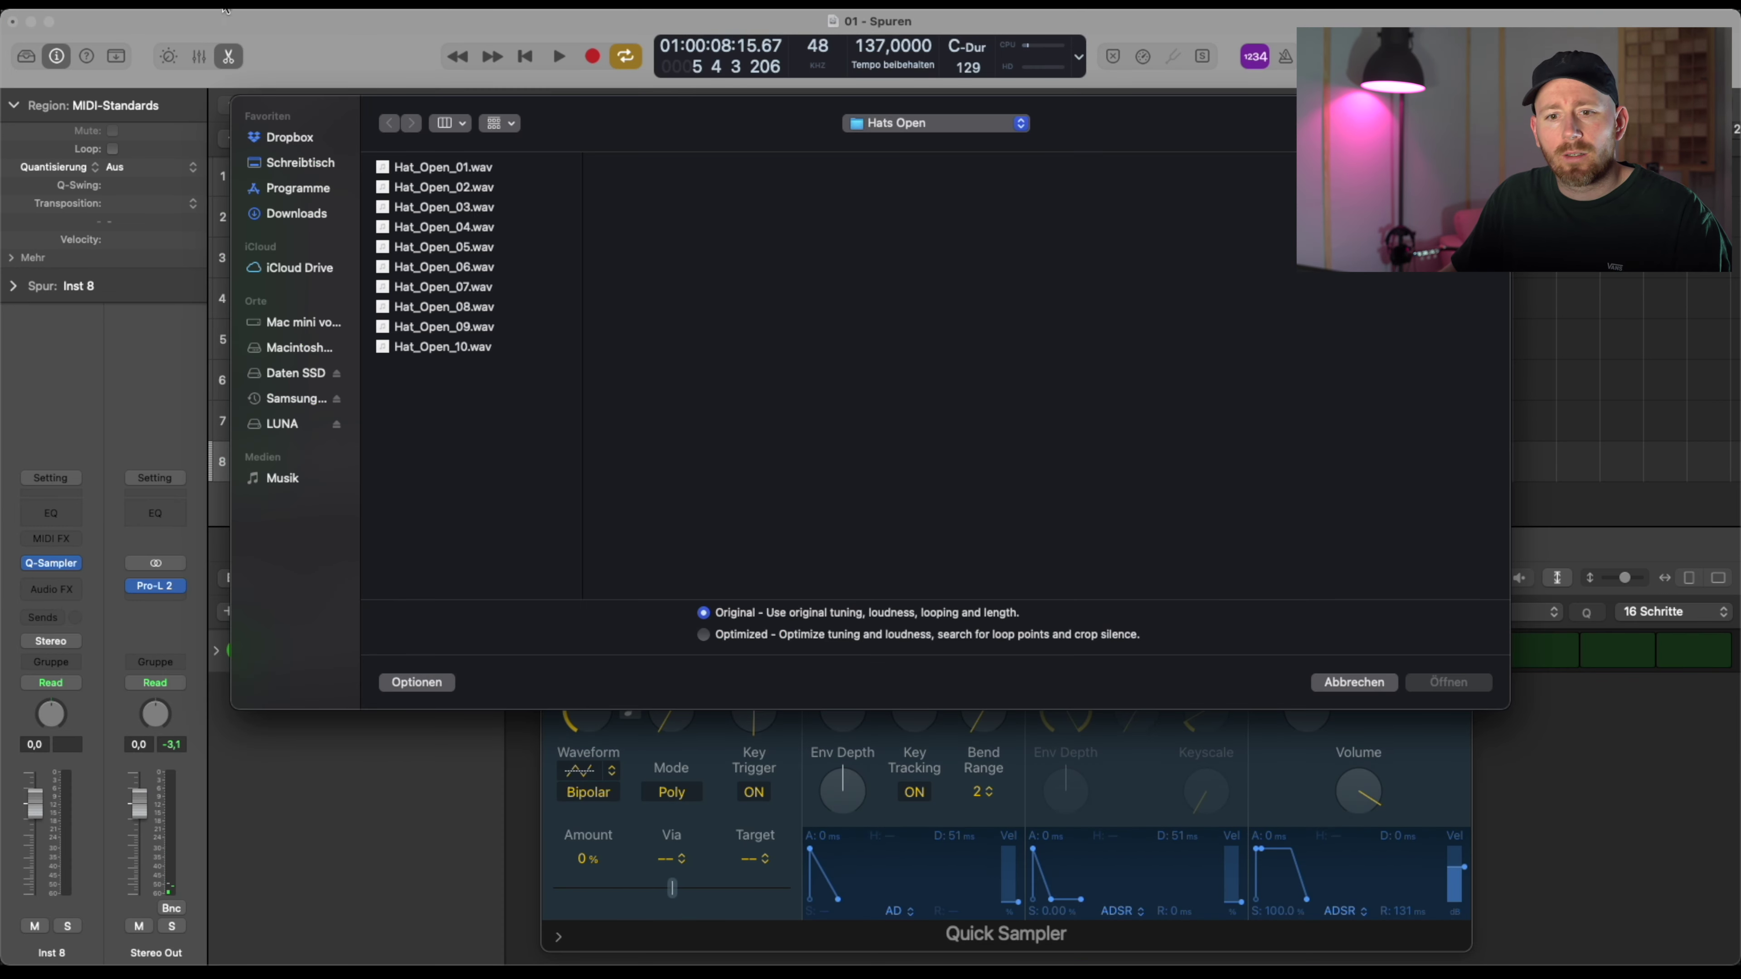
Load SMR - 25er (Kick).wav from the _SMR Drumkit's SMR - KICK folder into Quick Sampler
click(932, 131)
click(938, 146)
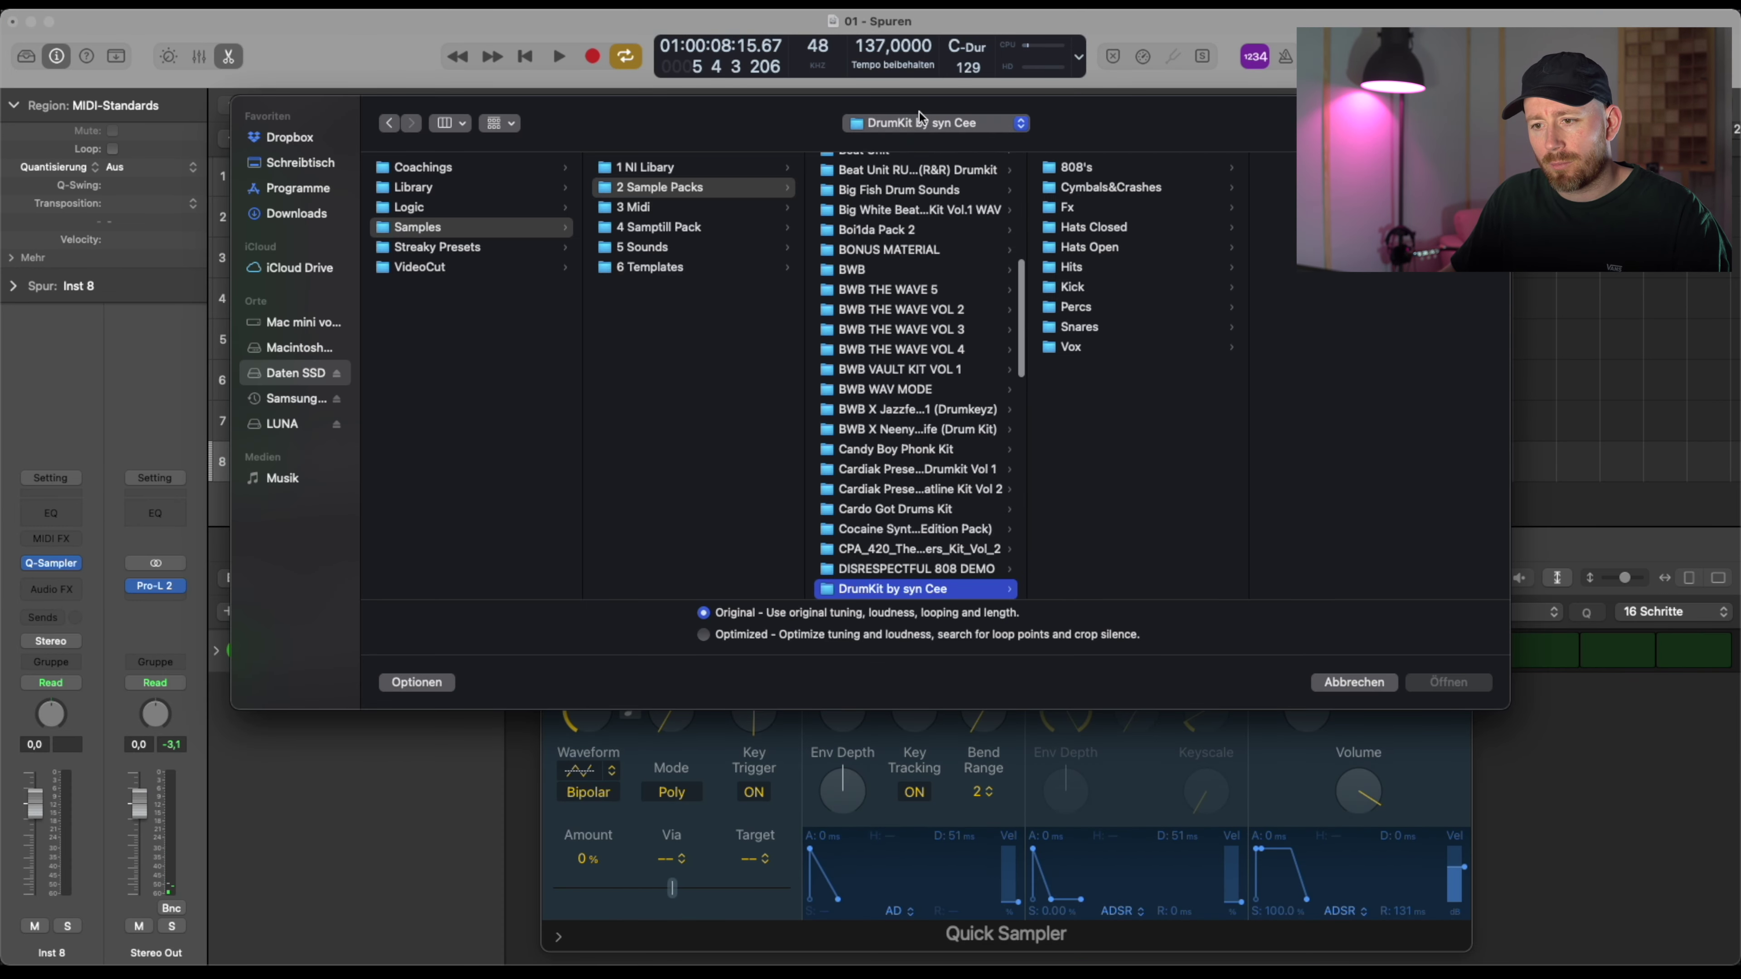
scroll(923, 314, up, 15)
click(918, 173)
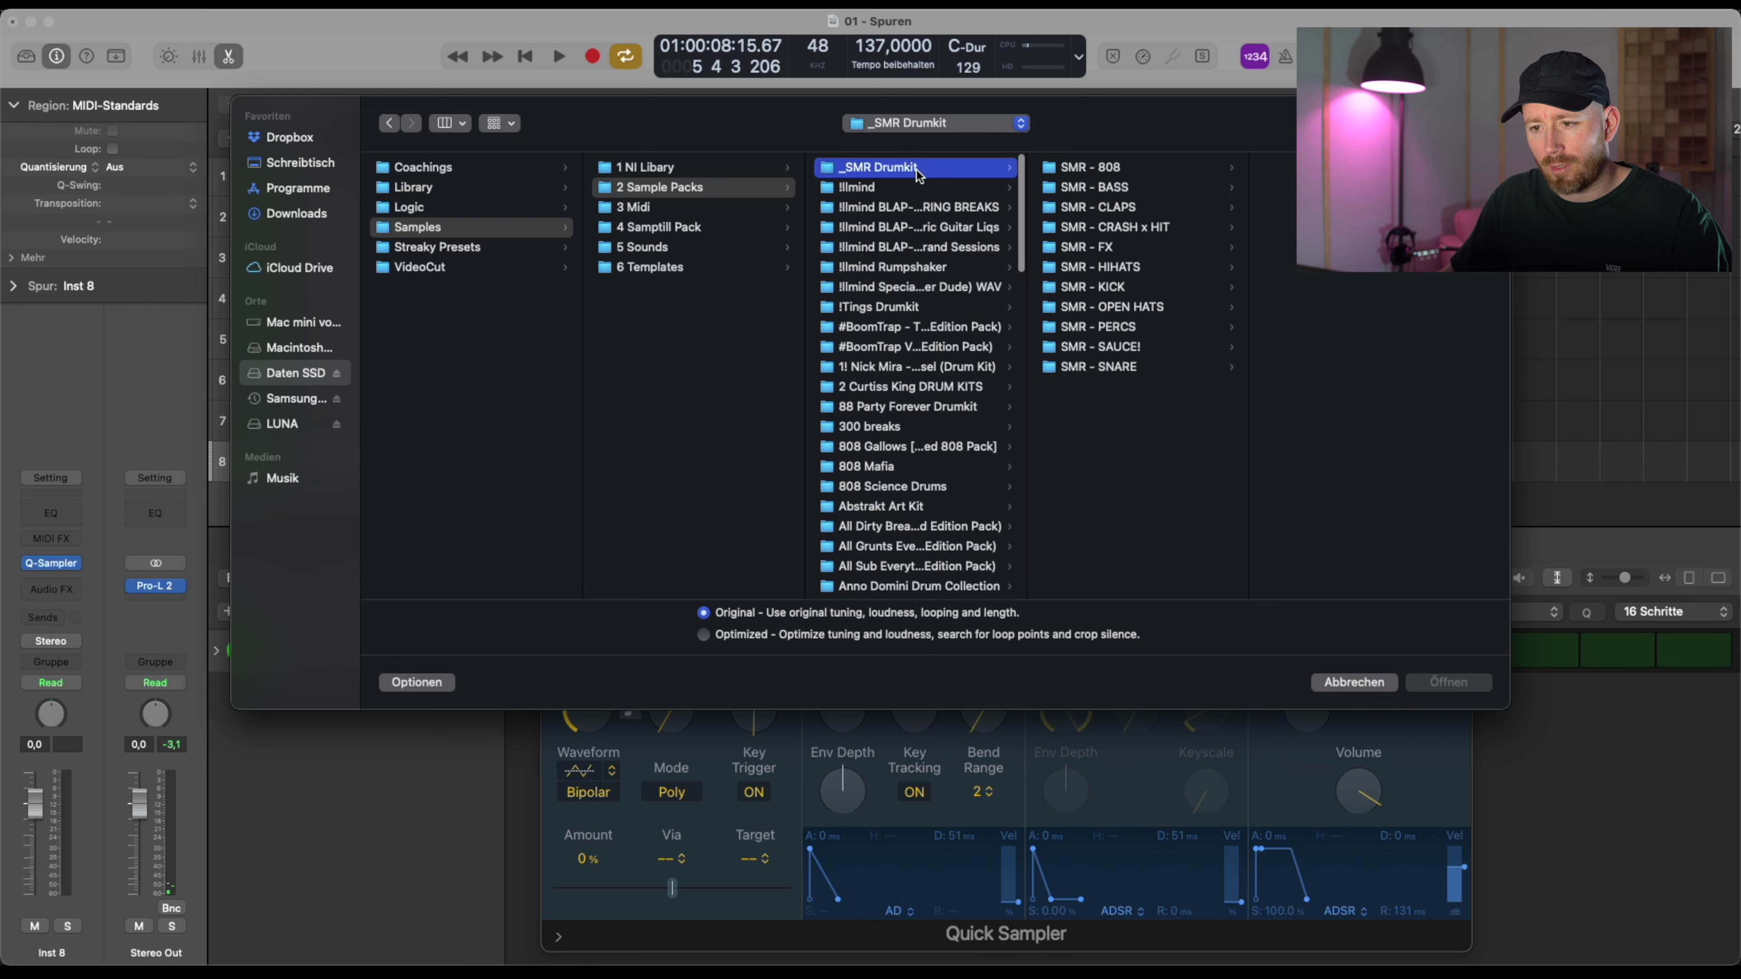
click(1123, 288)
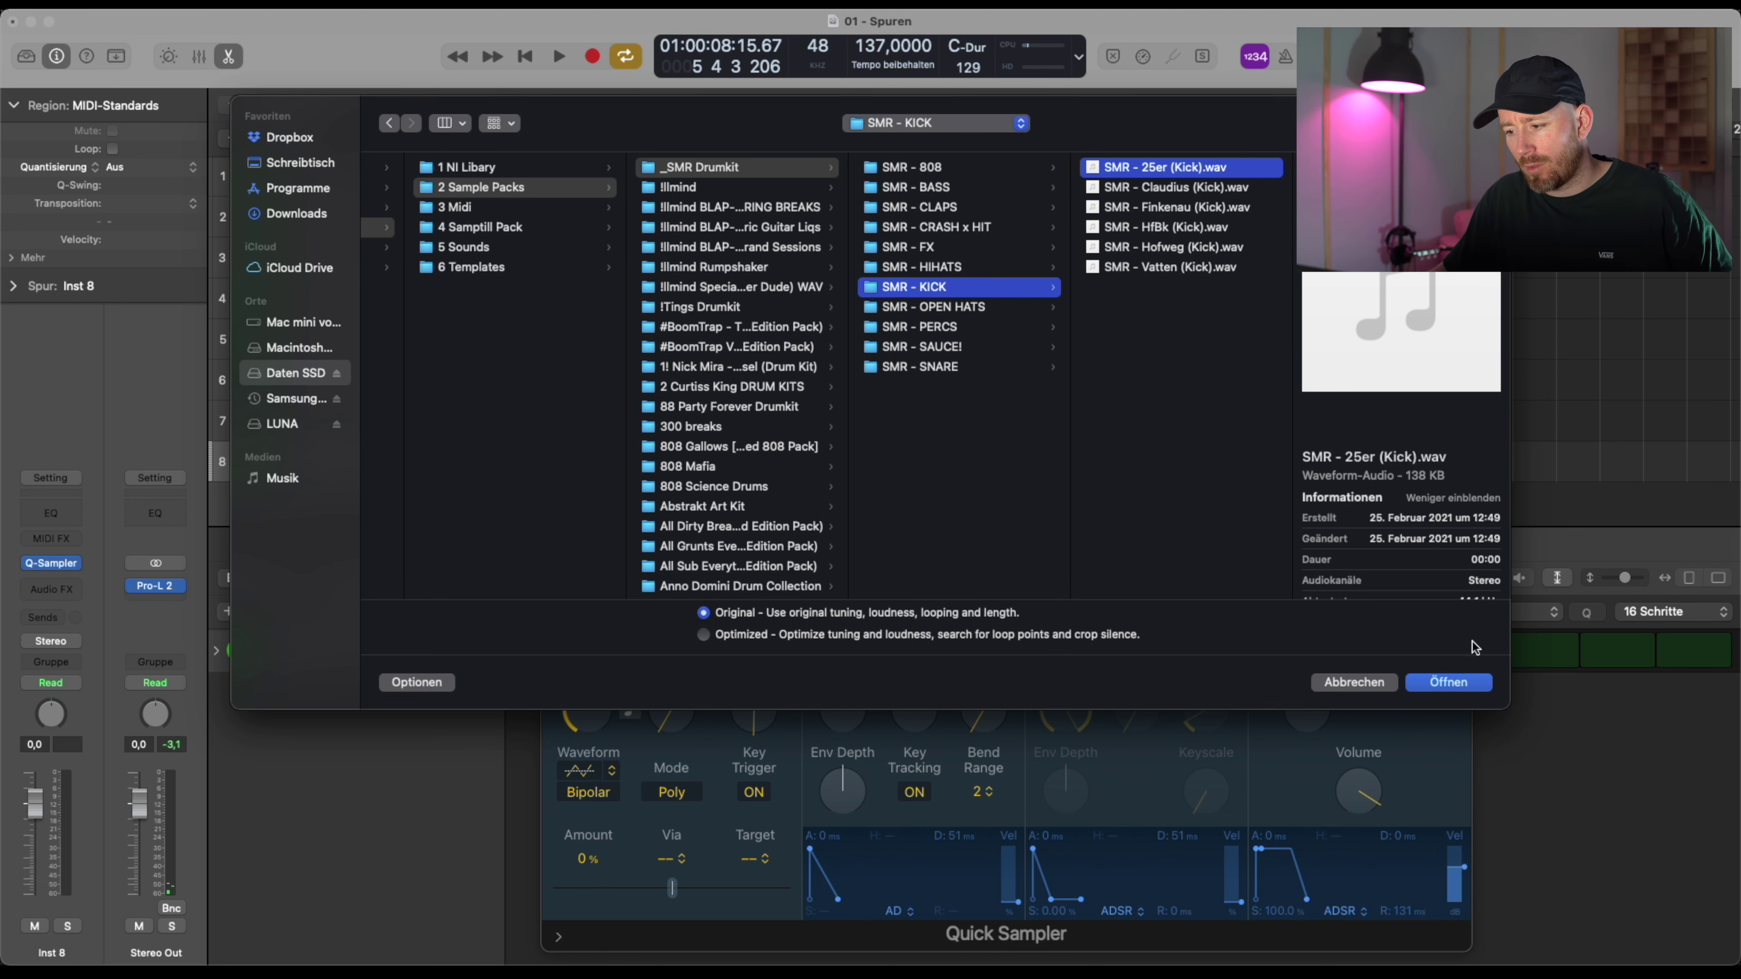
click(1449, 683)
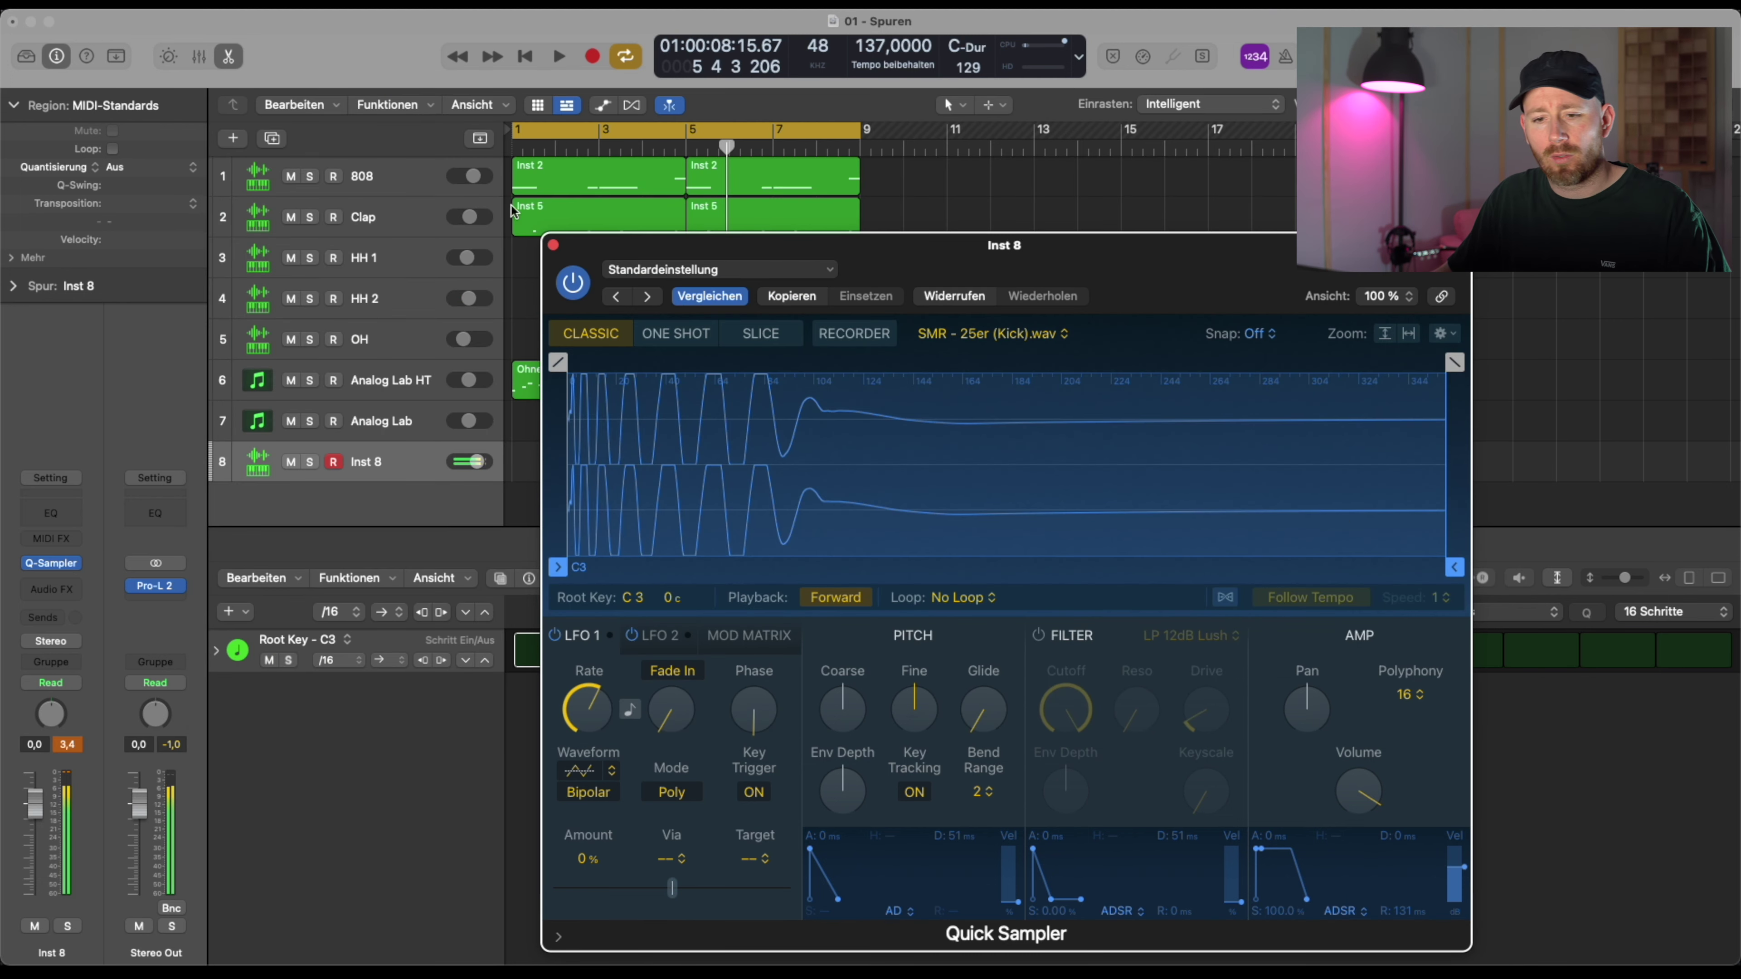
click(554, 246)
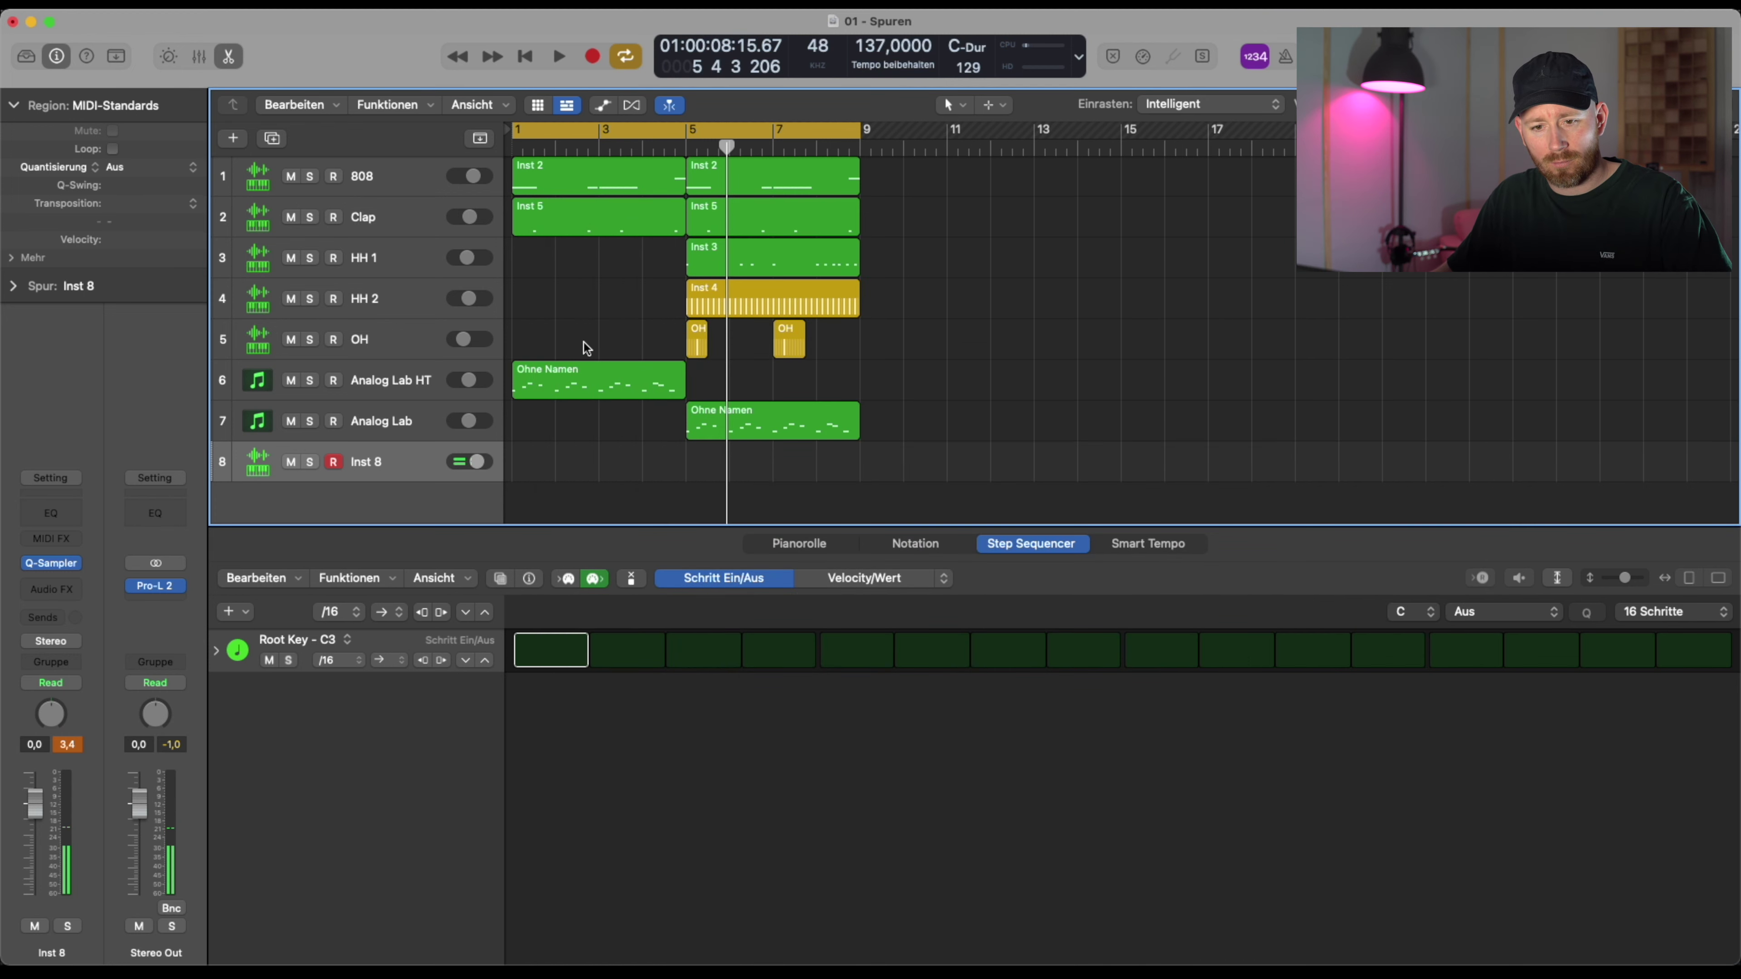
Build a 64-step kick pattern from bar 5 to bar 9 with its first step active, on a track named BD below the 808
key(r)
click(561, 660)
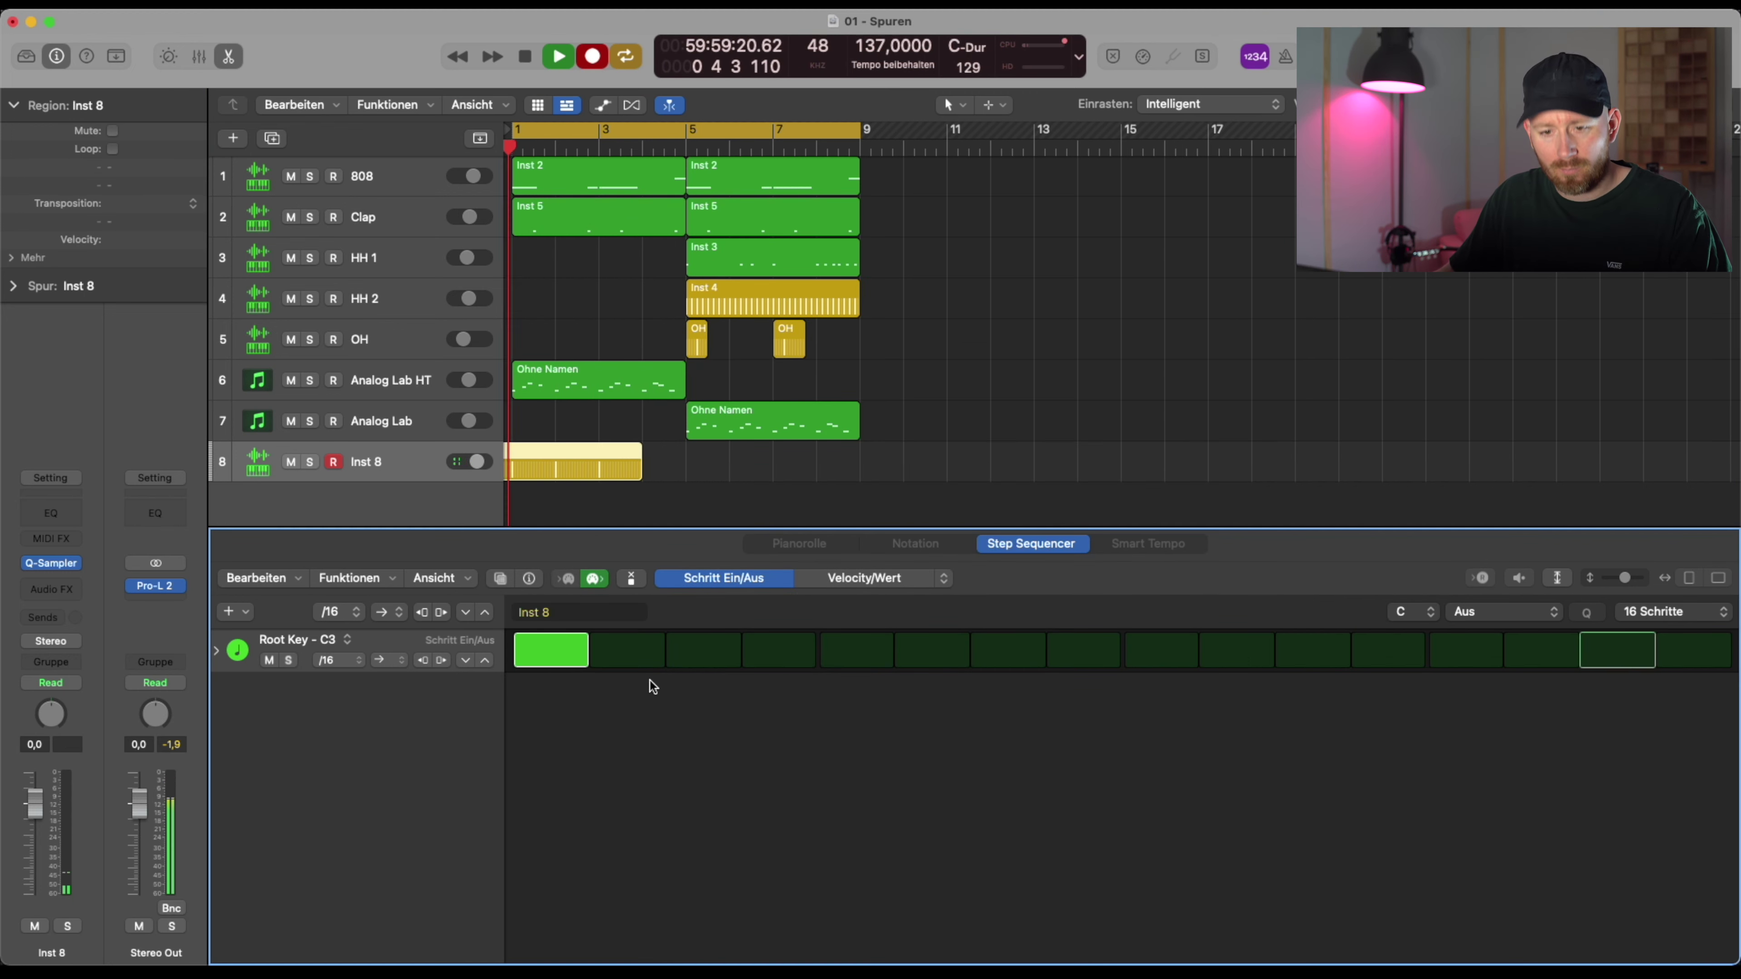
key(space)
key(space)
key(space)
drag(1098, 767, 727, 829)
key(Delete)
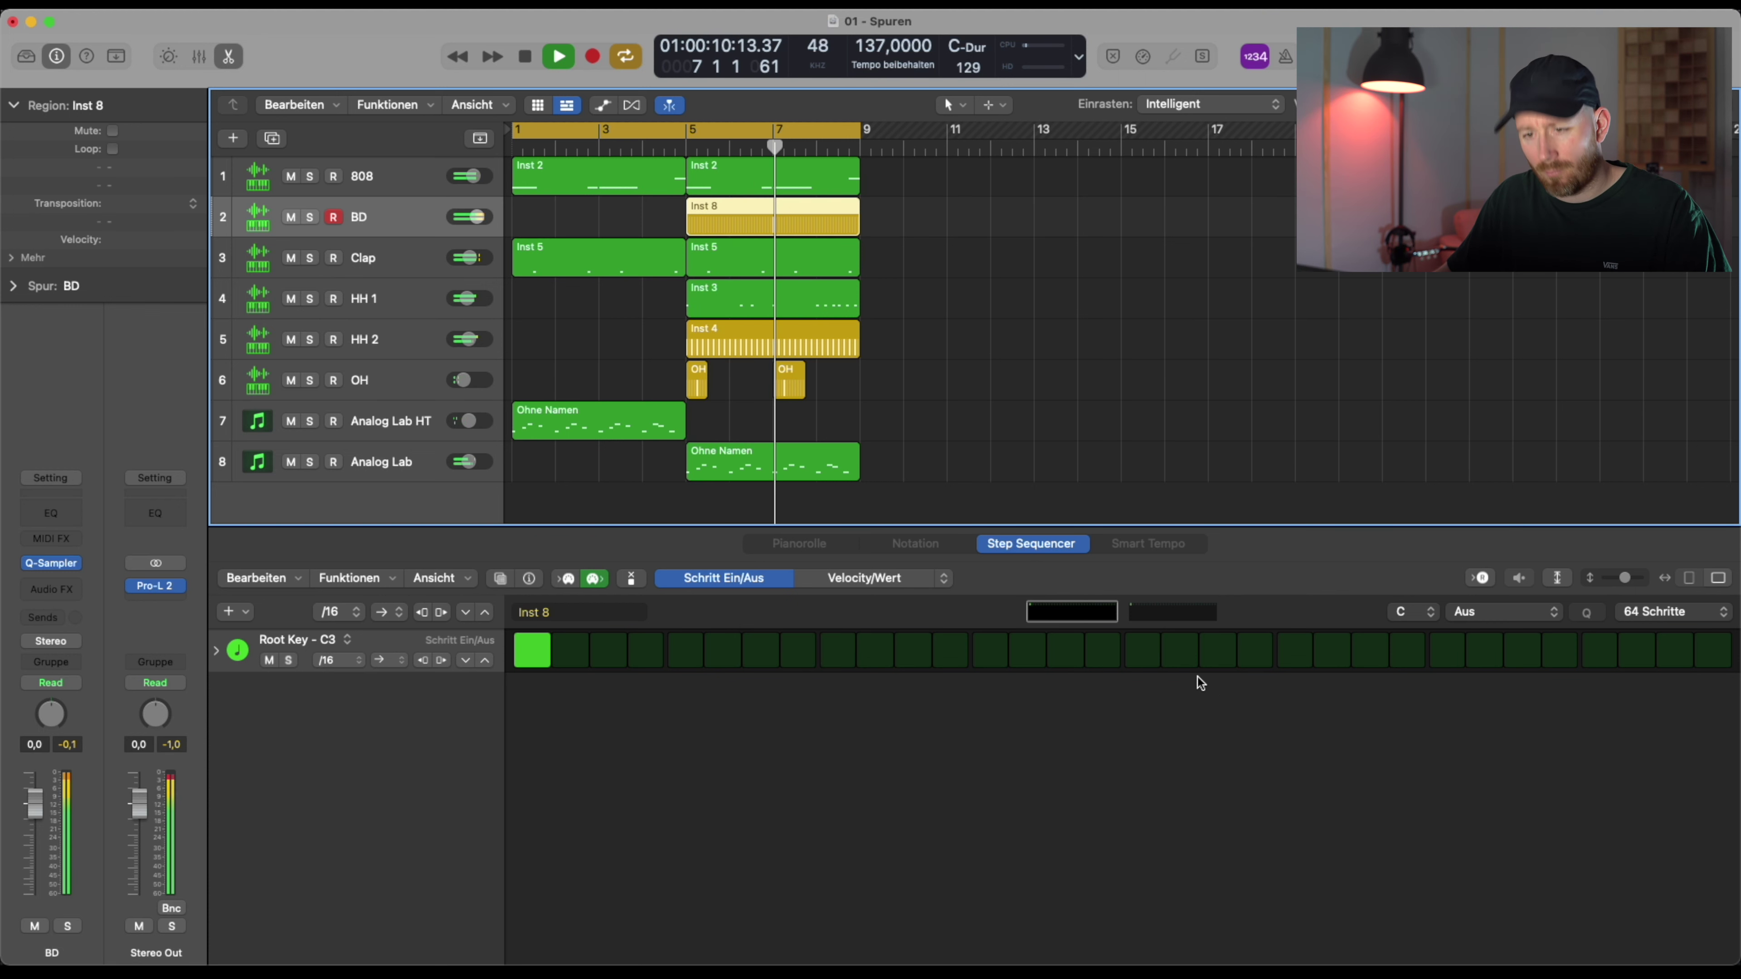
Replay the arrangement and add kick hits on steps 28 and 29 of the BD pattern
key(Return)
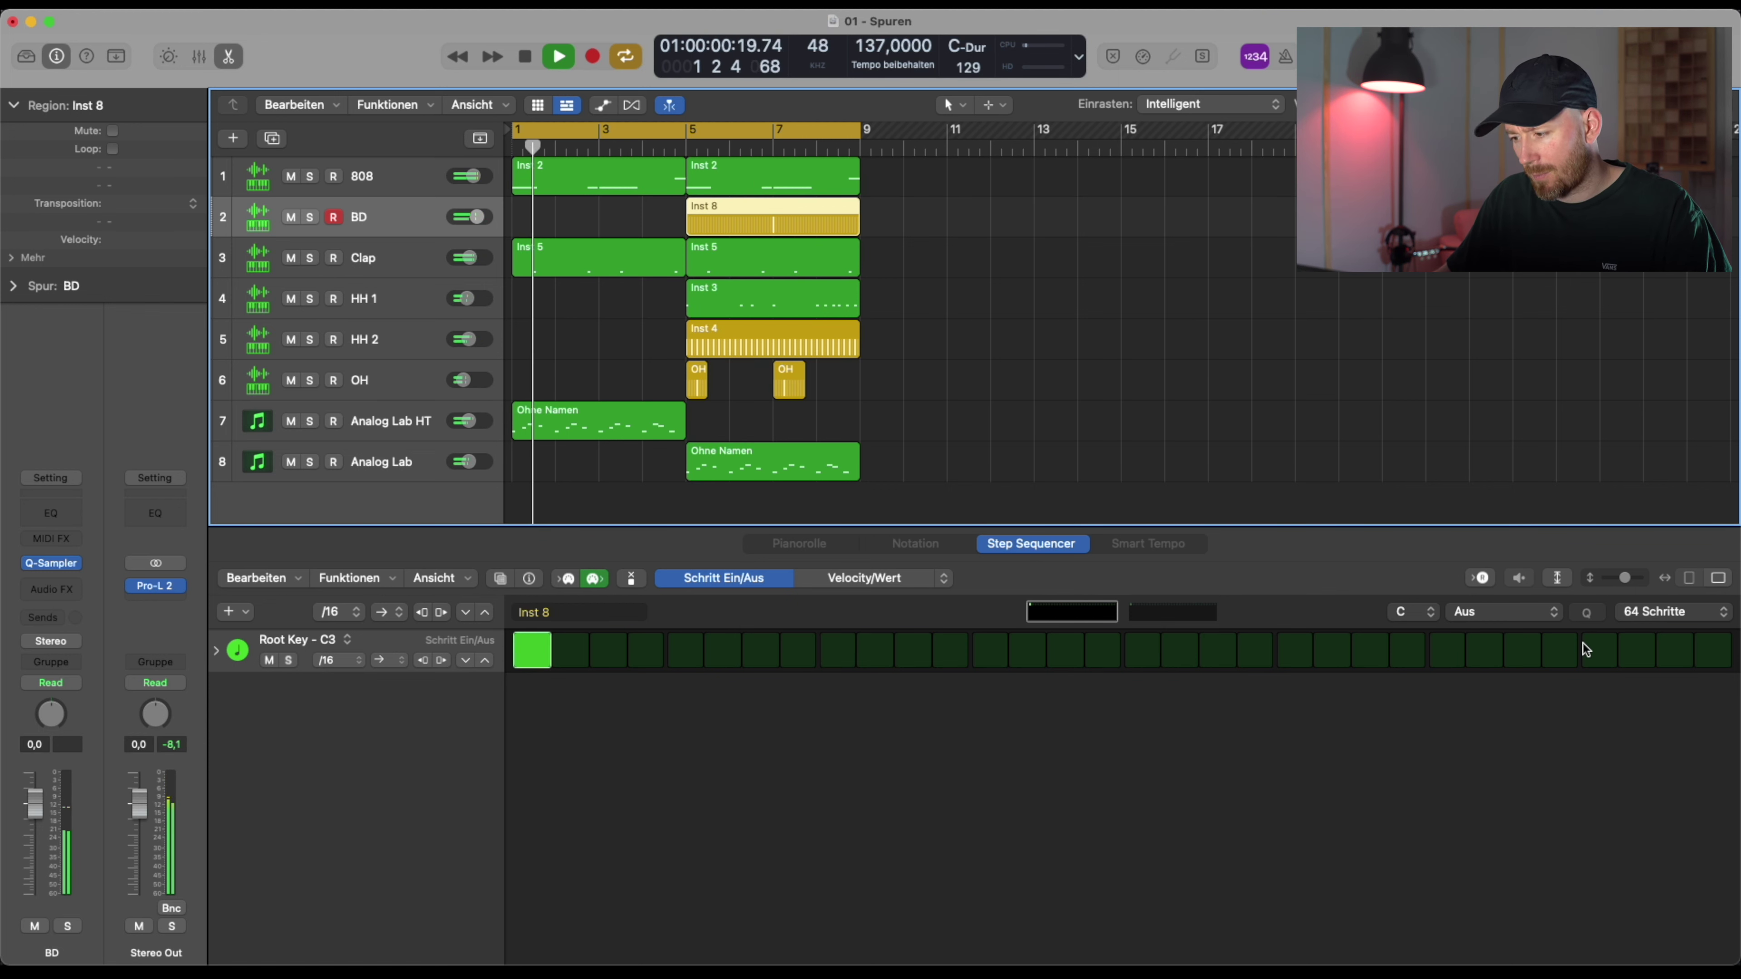
click(1446, 650)
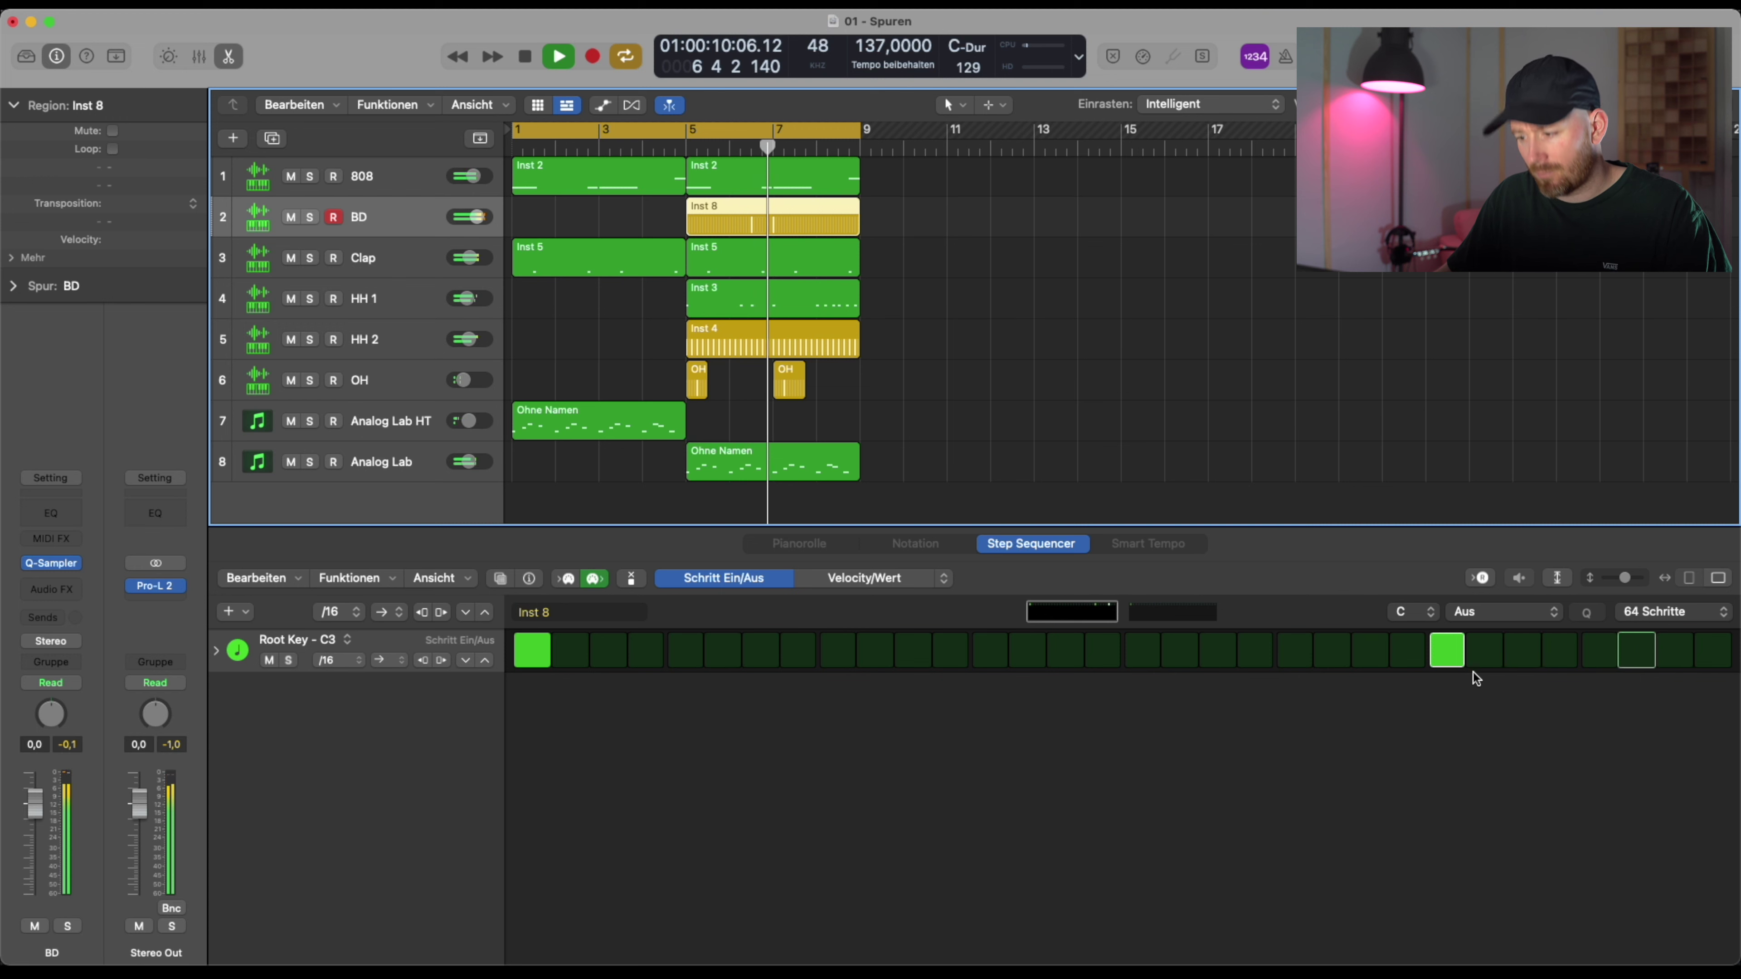
click(1593, 657)
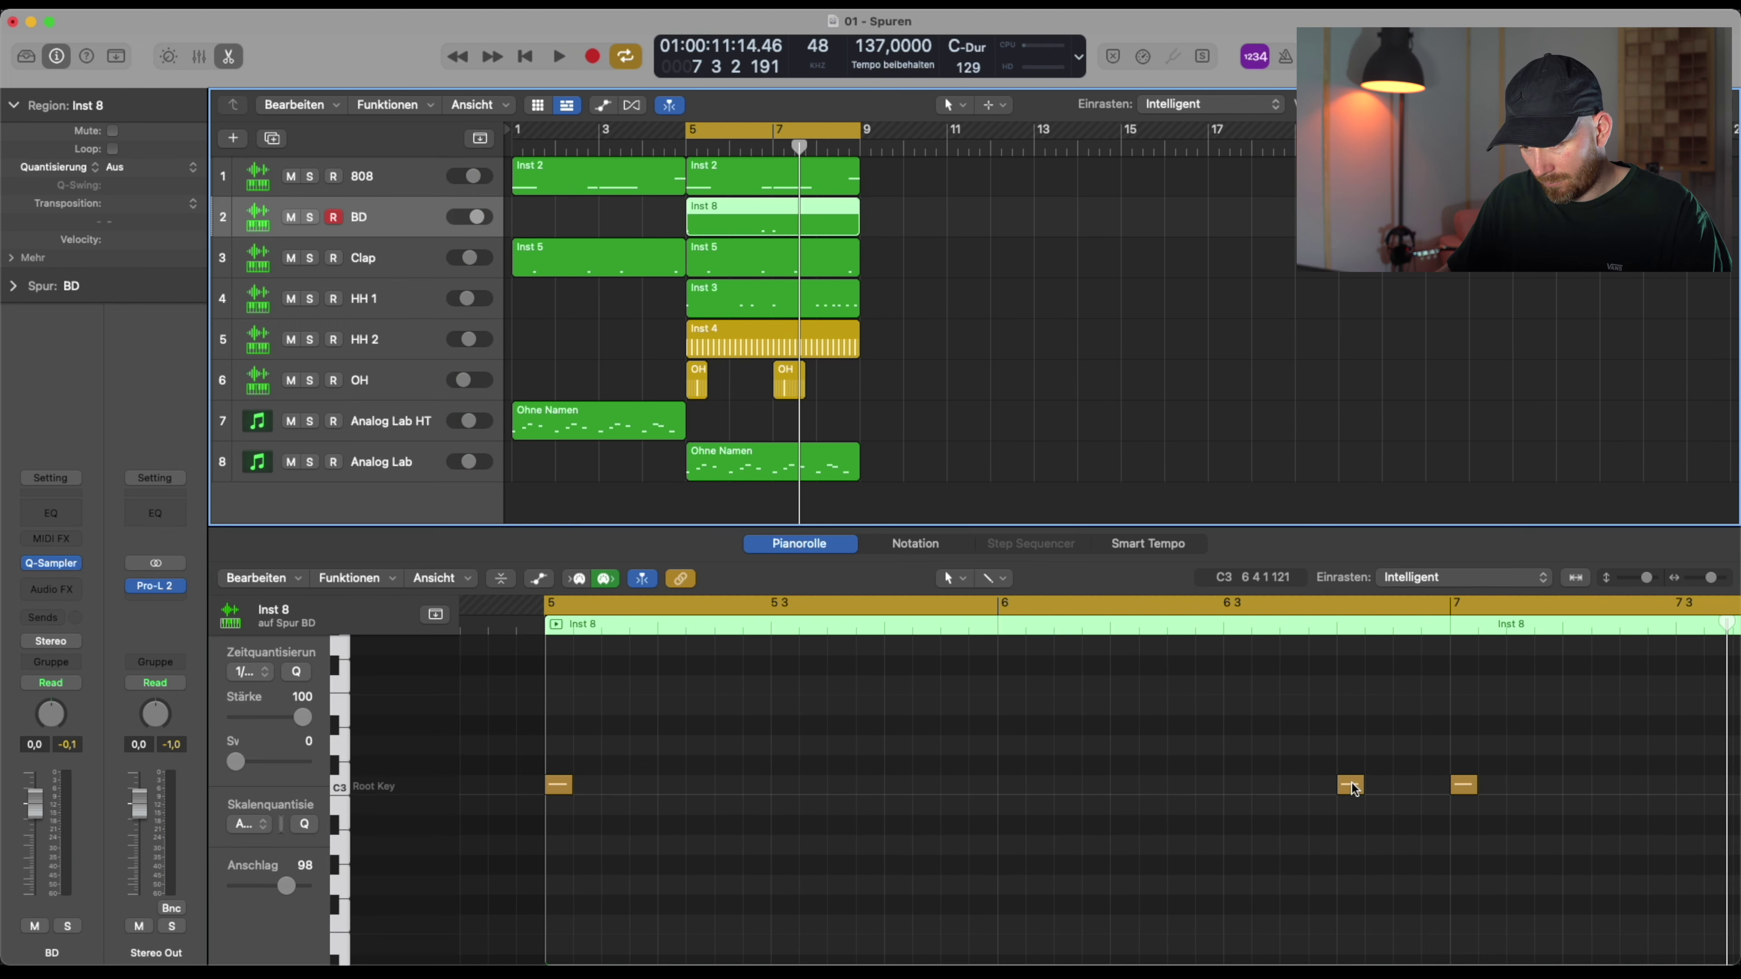
Turn the BD pattern into a MIDI region, split the hit before beat 4 of bar 6 into short notes, and cycle bars 5 to 9
drag(1351, 785, 1321, 783)
double_click(1271, 602)
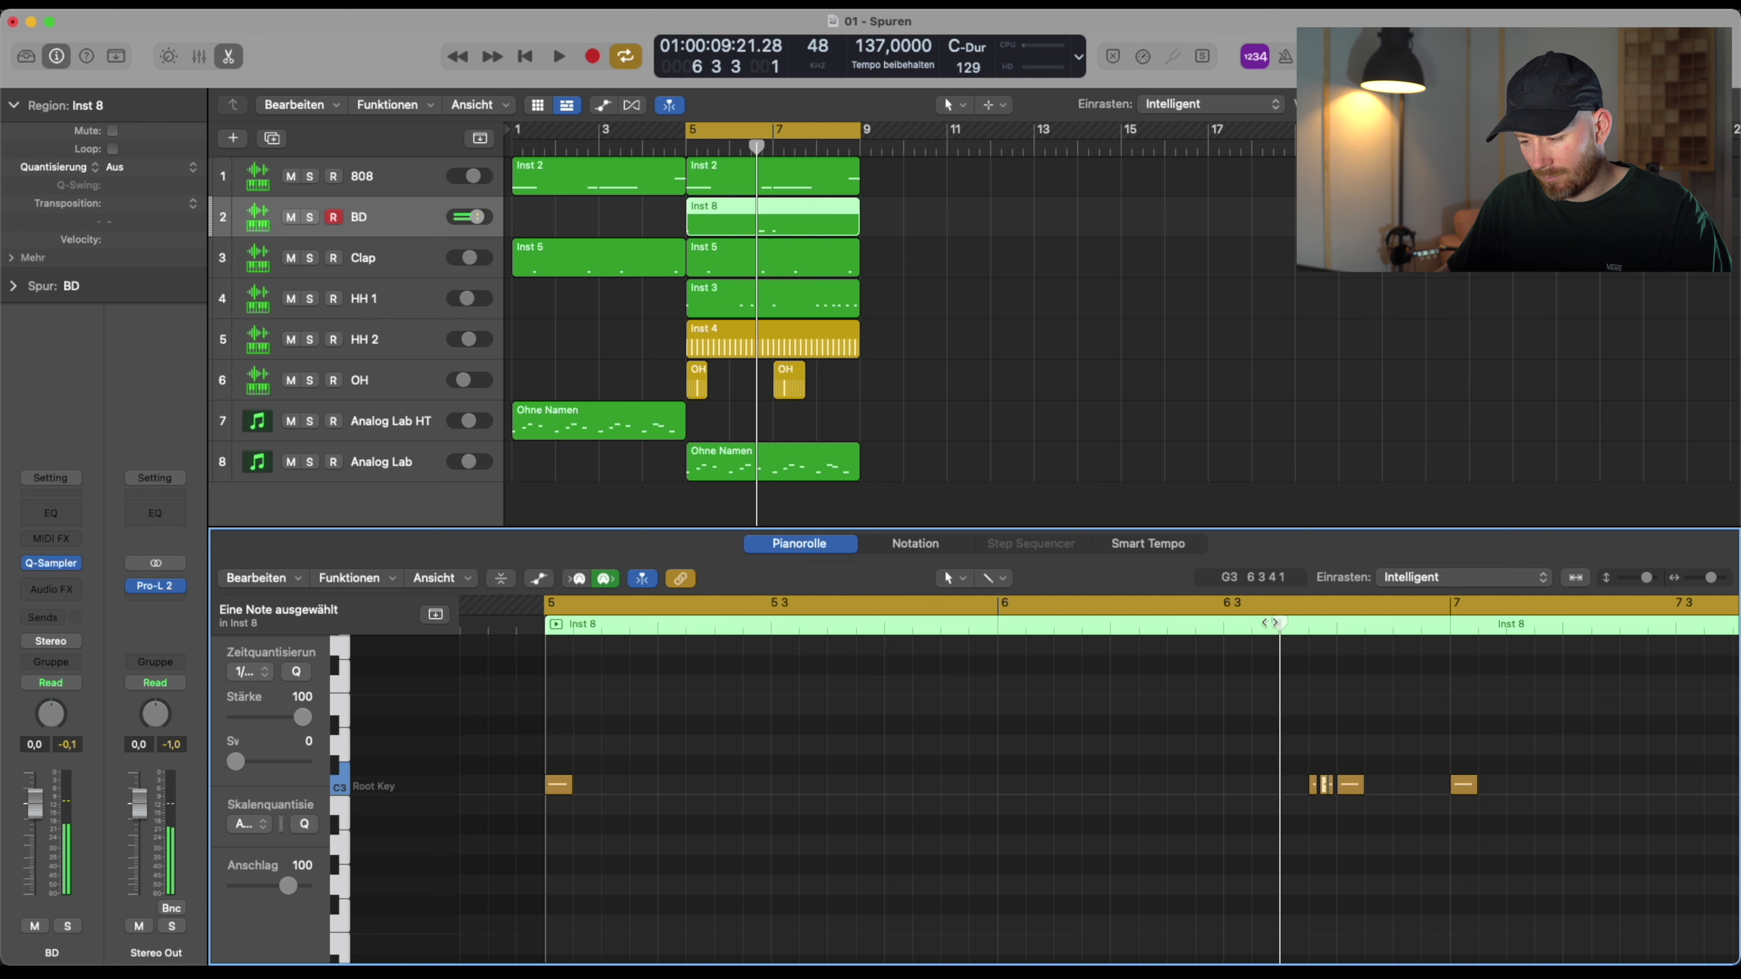
key(space)
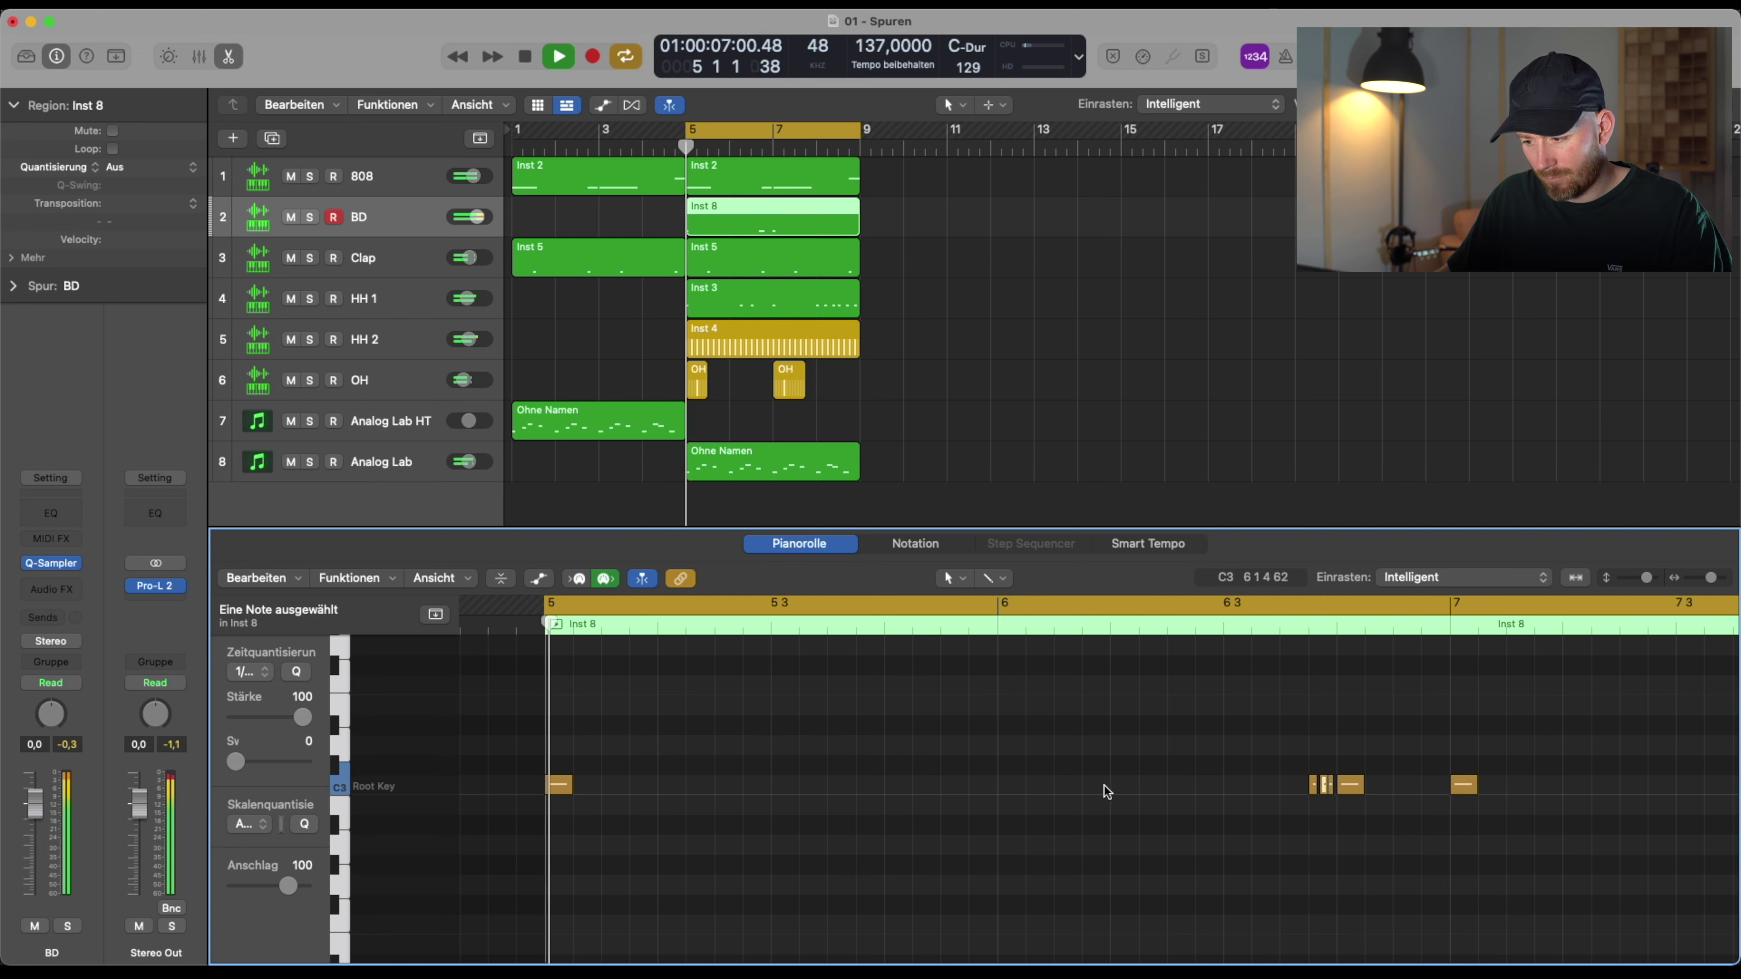
Select the three short kick notes before beat 4 of bar 6 and set their velocity to 45
drag(1198, 790, 1326, 808)
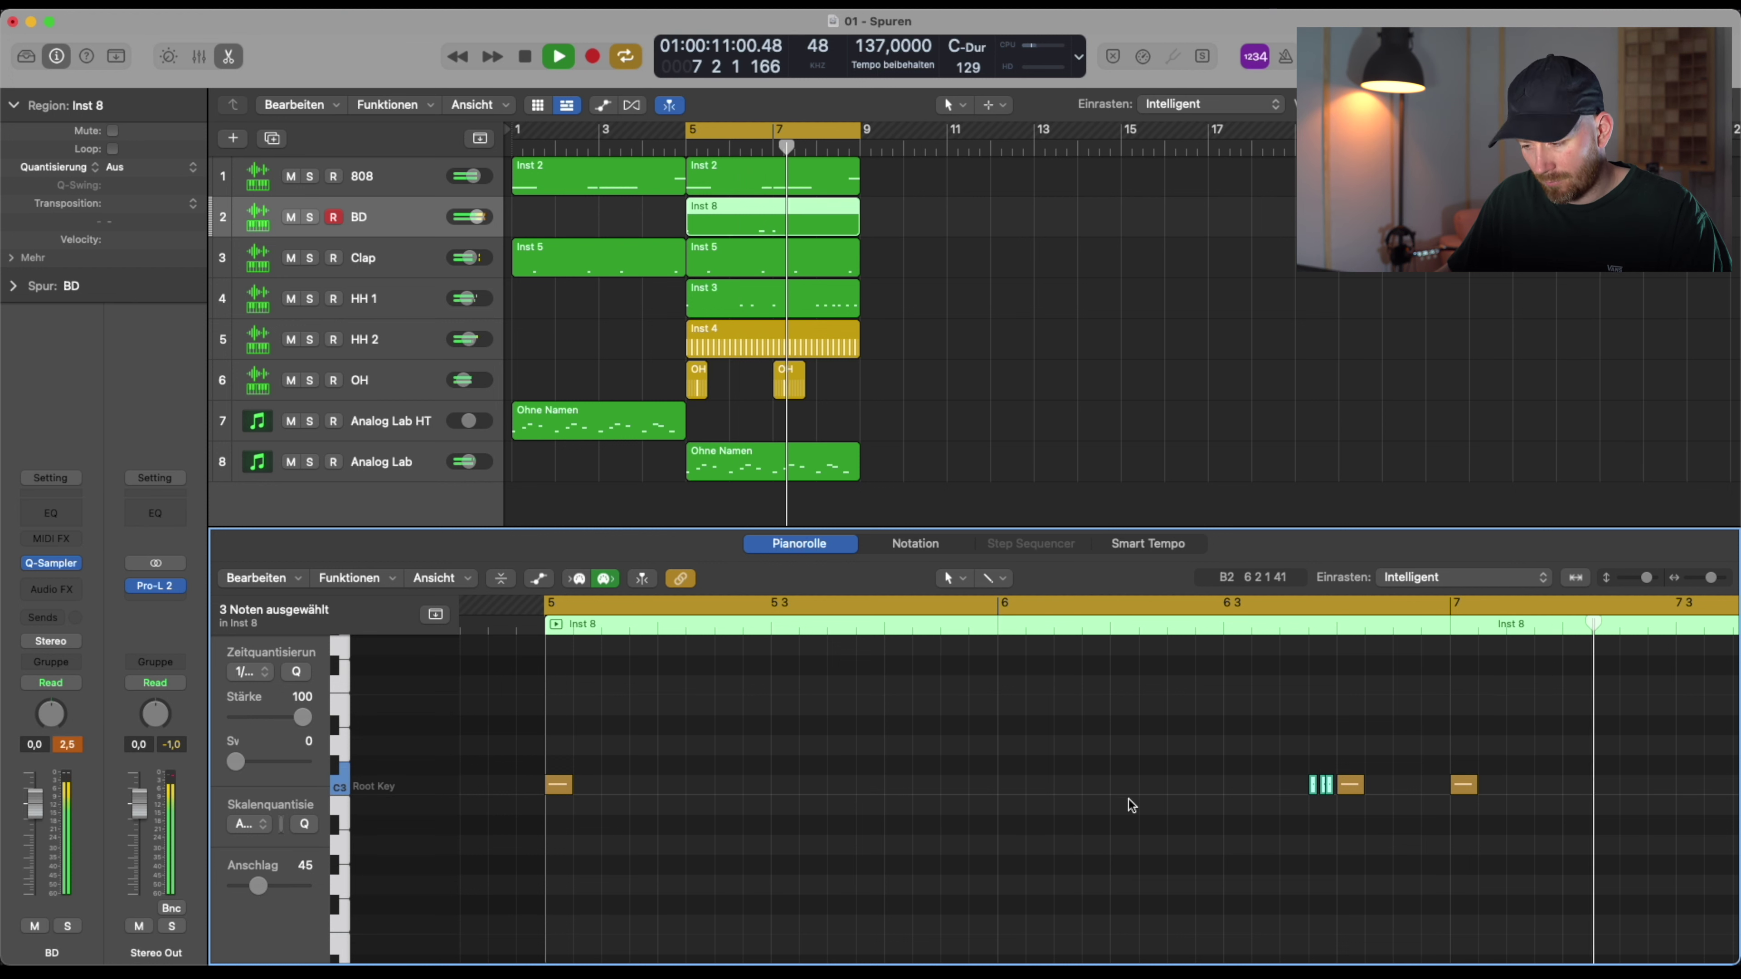
key(space)
Try the three short kick notes just before bar 7 during playback, and move them back to their place in bar 6
drag(1263, 792, 1423, 785)
key(space)
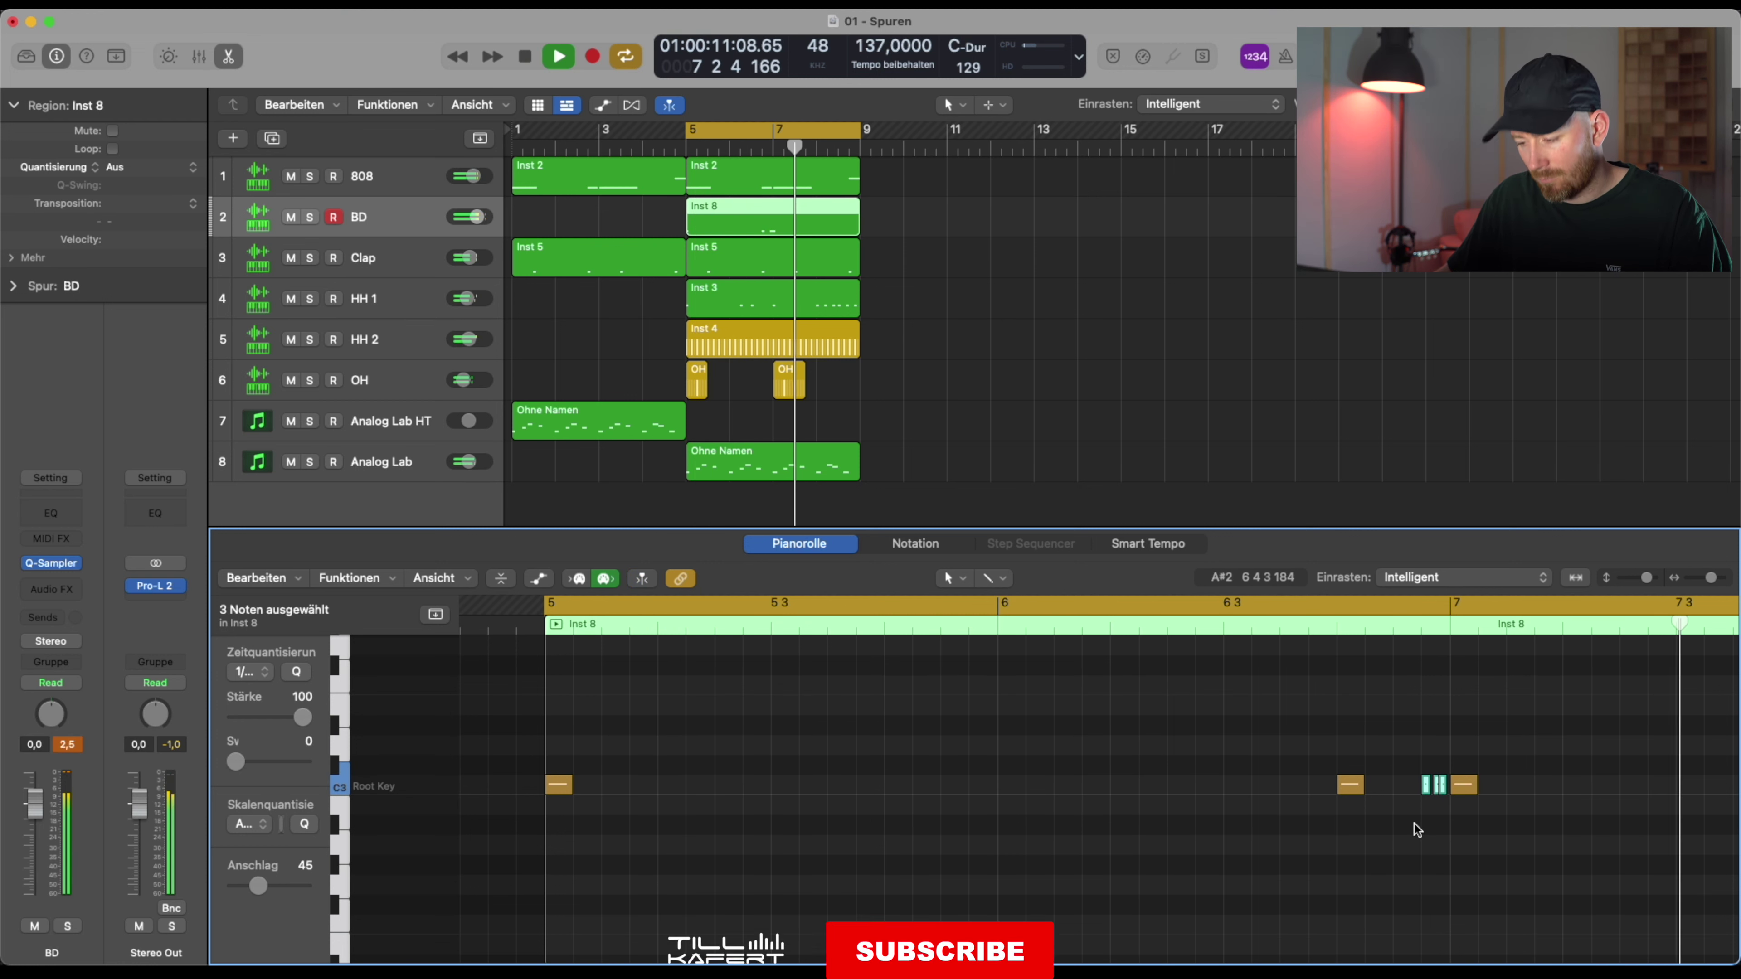
key(space)
drag(1428, 786, 1317, 786)
key(space)
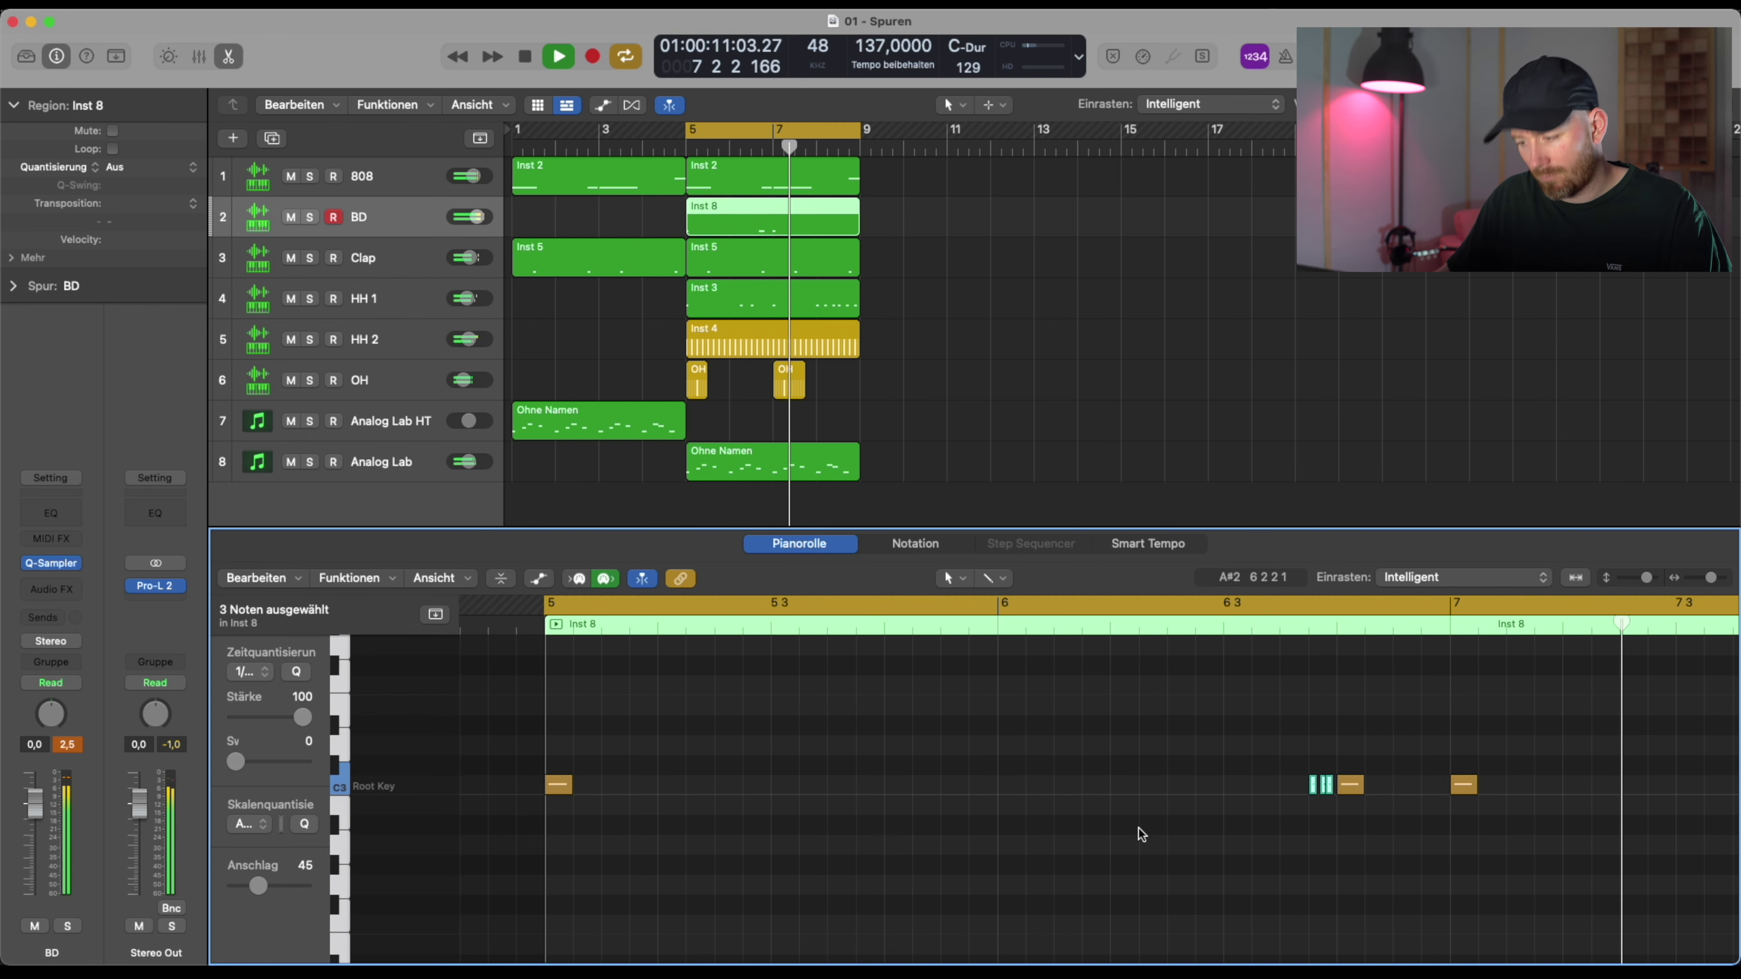
Add a short kick note on beat 2 of bar 6 with a velocity of 93, and close the piano roll
key(super+Up)
key(super+Left)
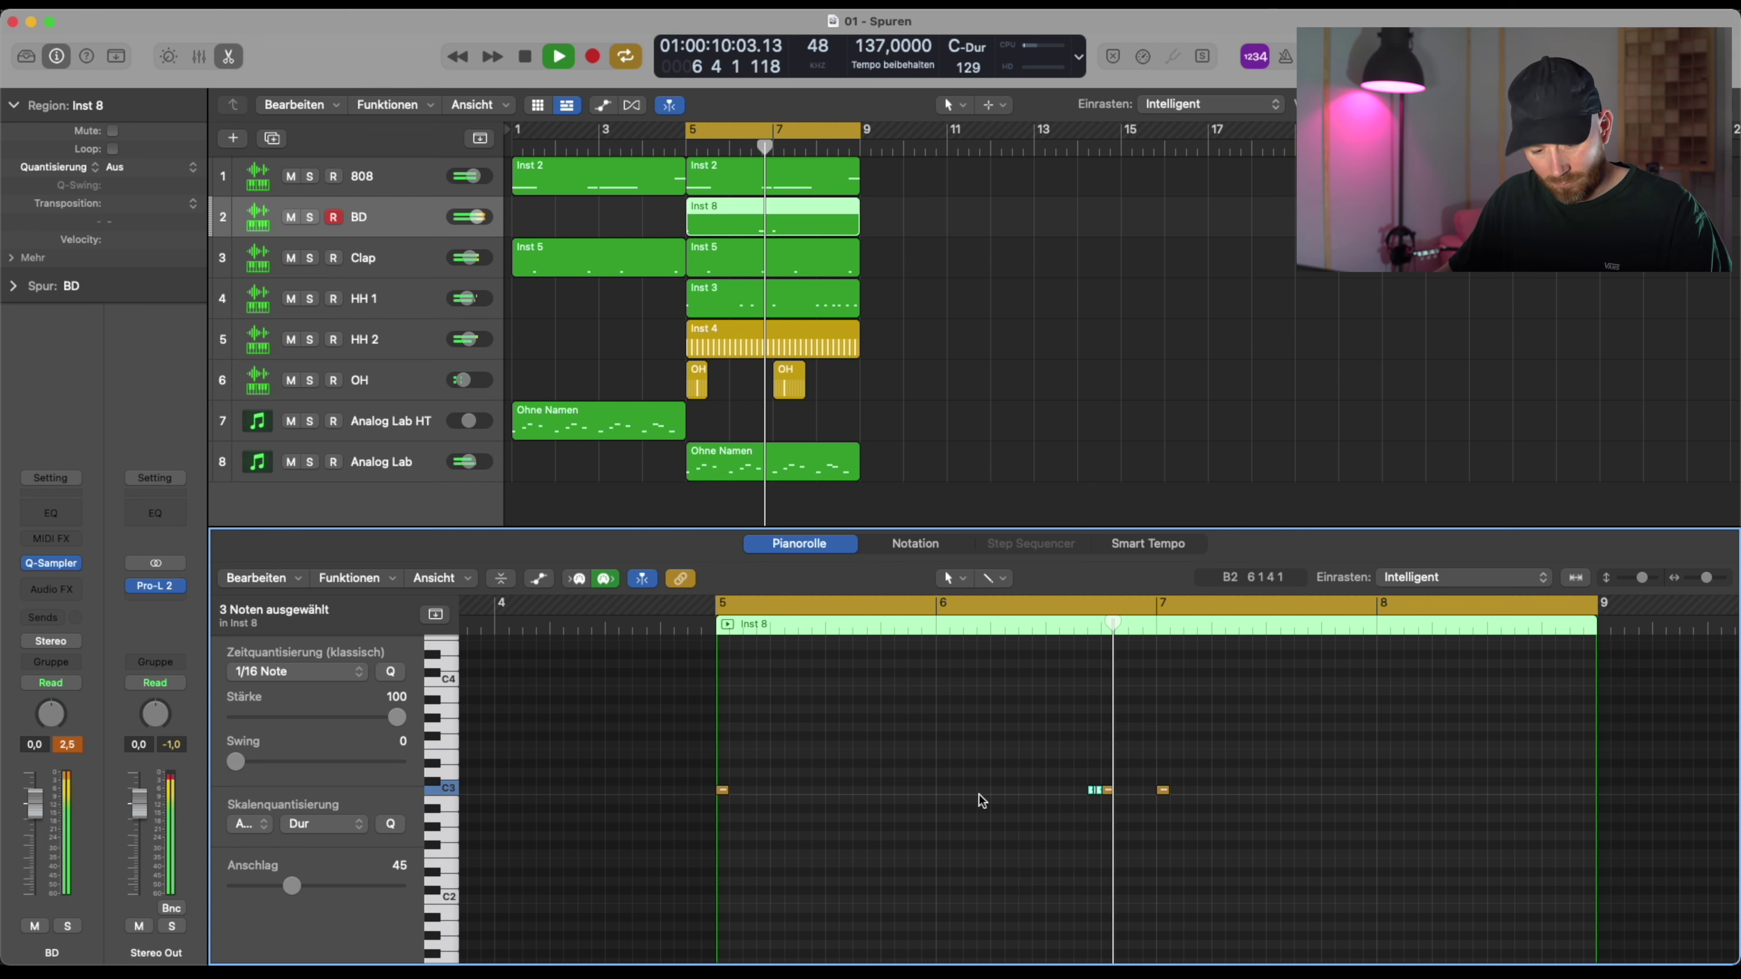
super+click(994, 792)
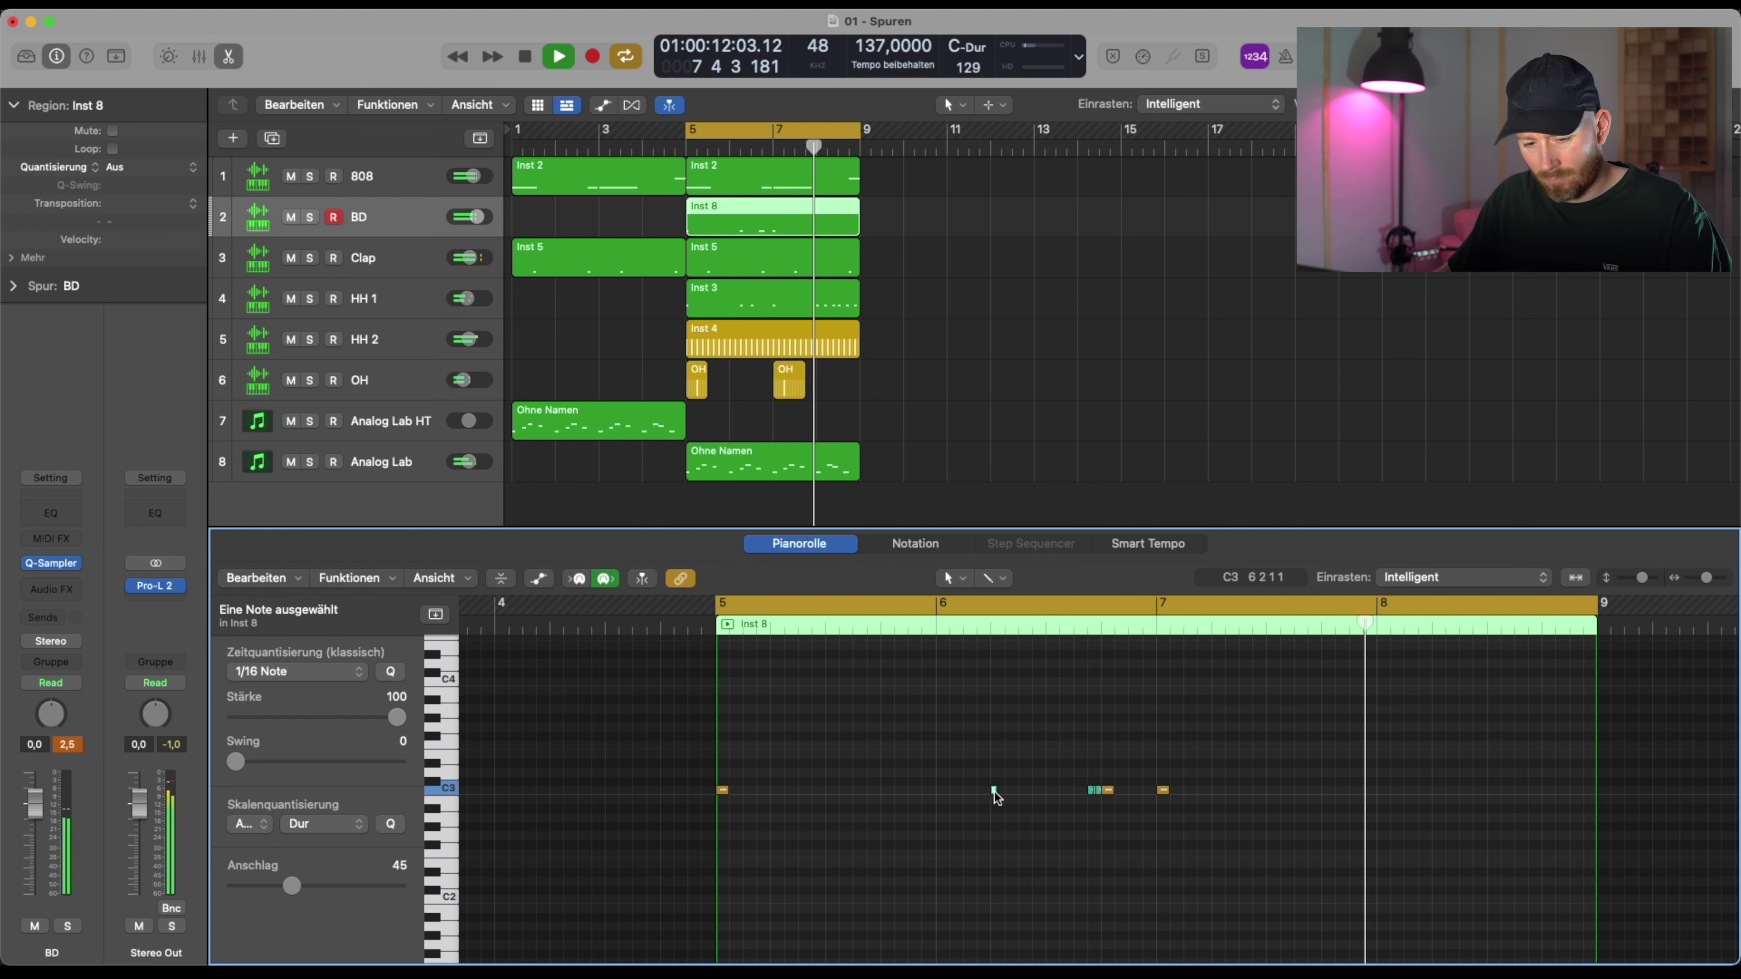
drag(292, 885, 361, 886)
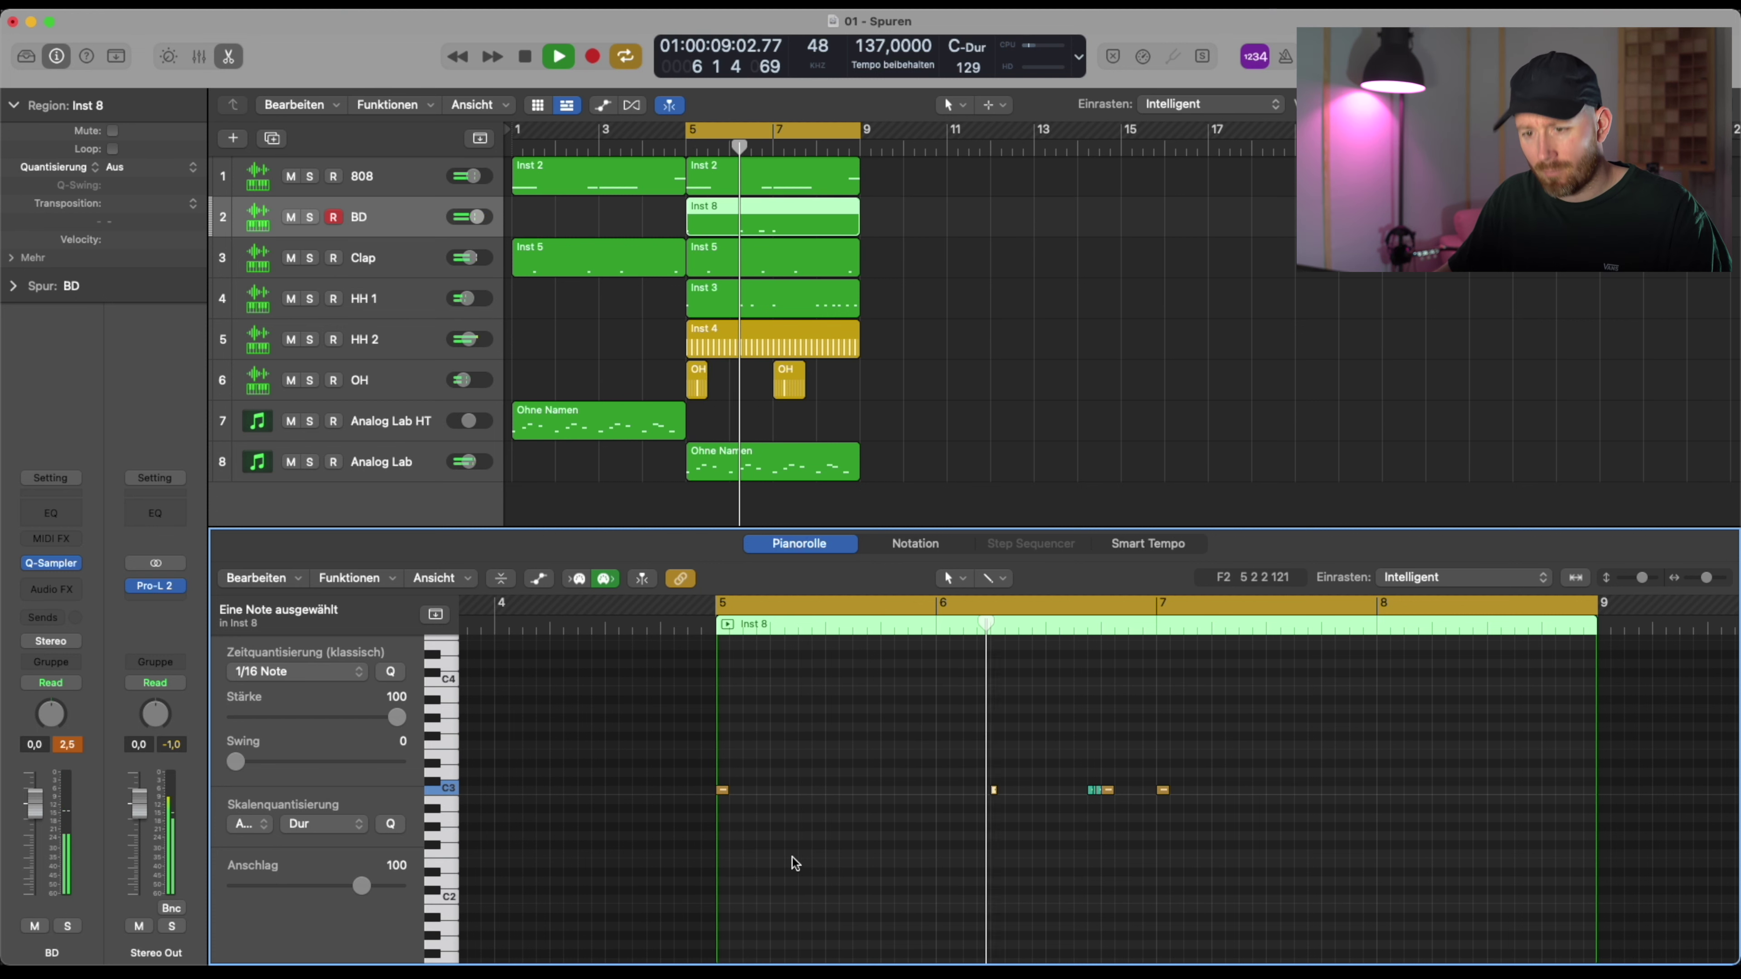
drag(344, 881, 335, 882)
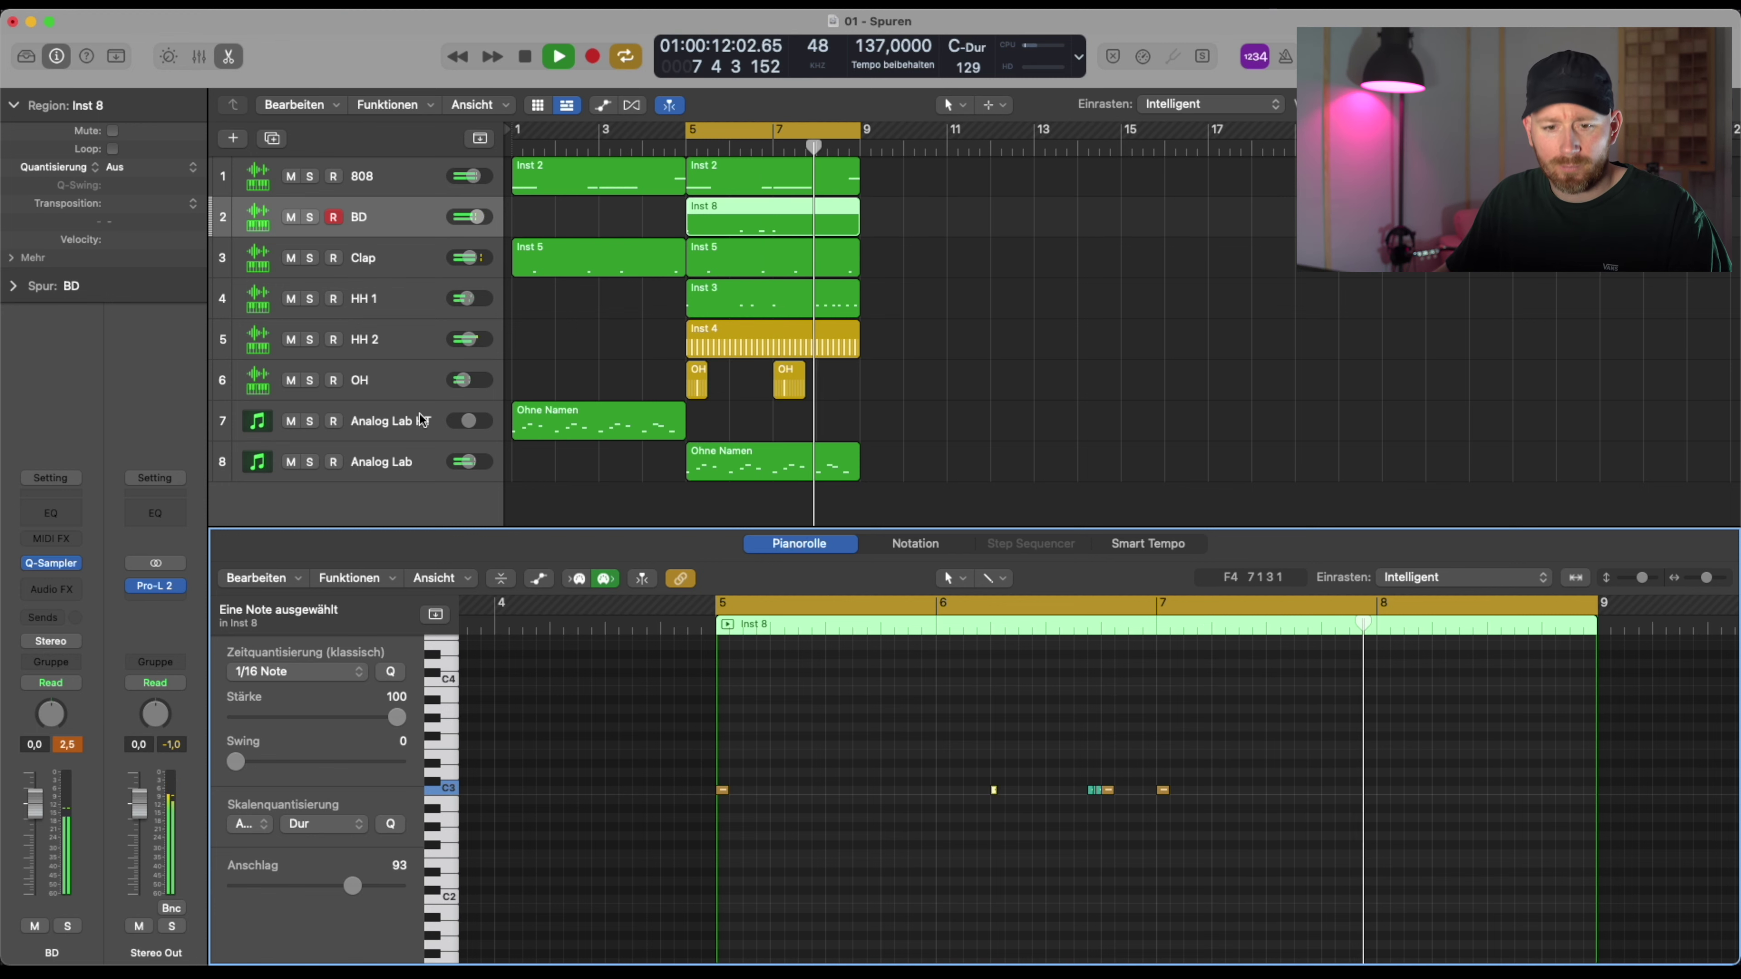
key(x)
key(x)
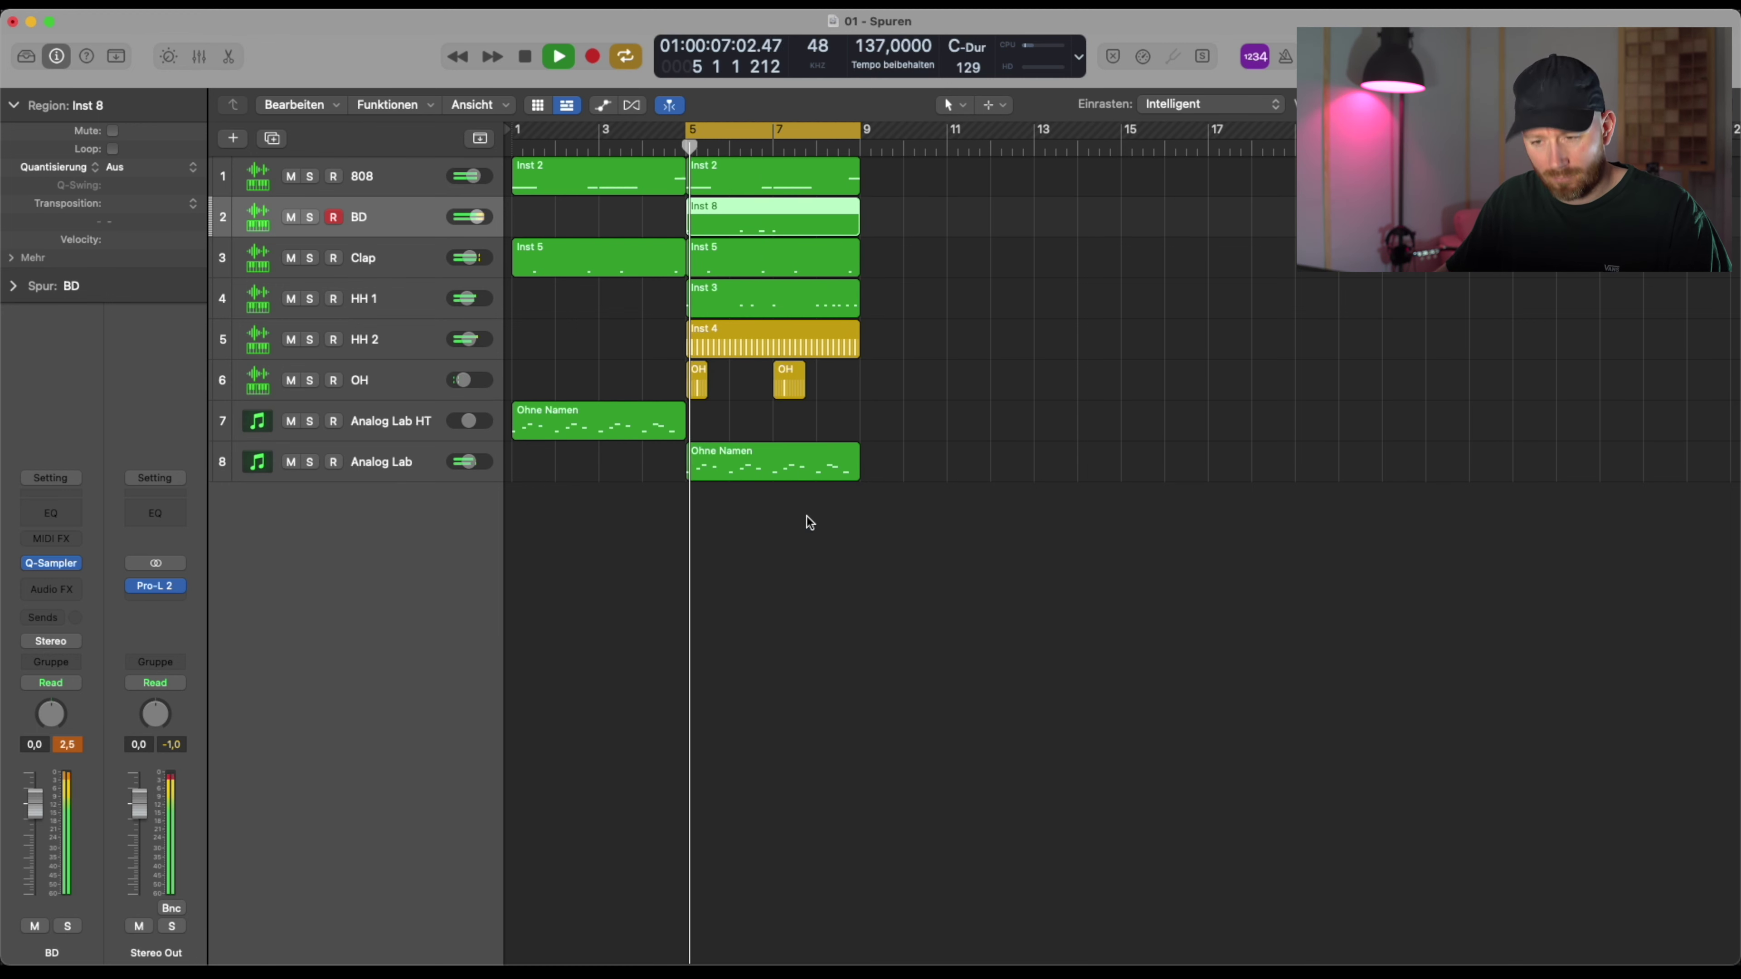
Bounce the Analog Lab region from bar 5 to bar 9 in place to a new track named Analog, muting the source
key(space)
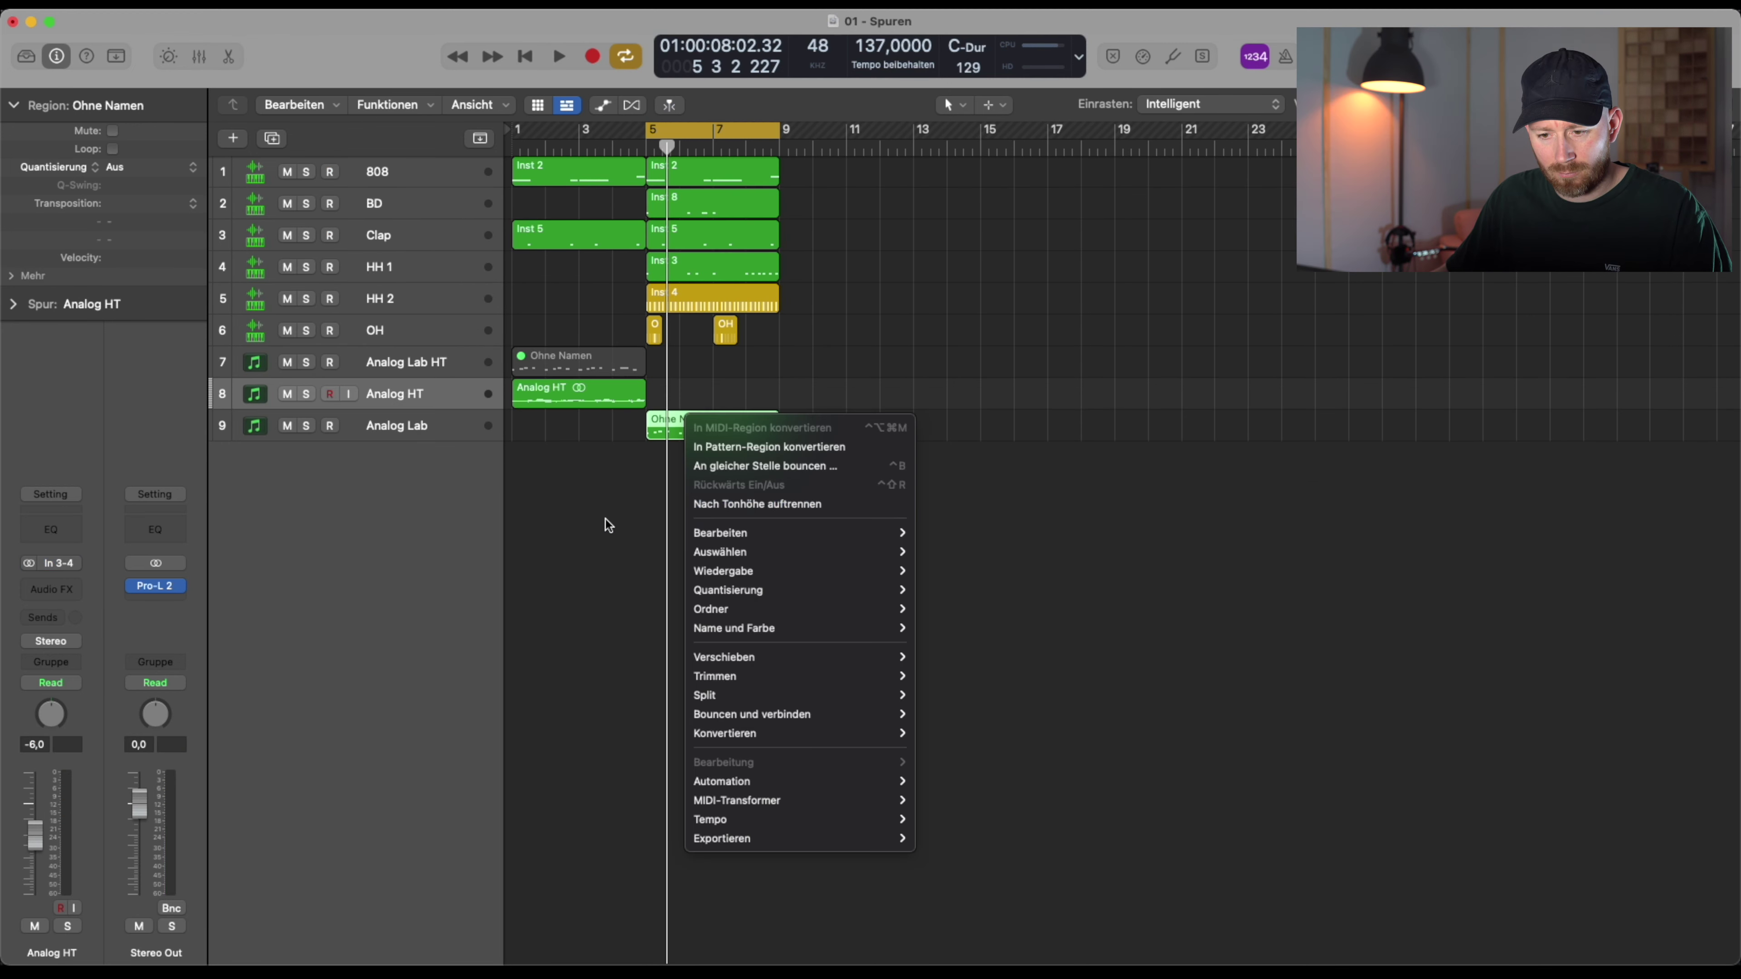
click(585, 517)
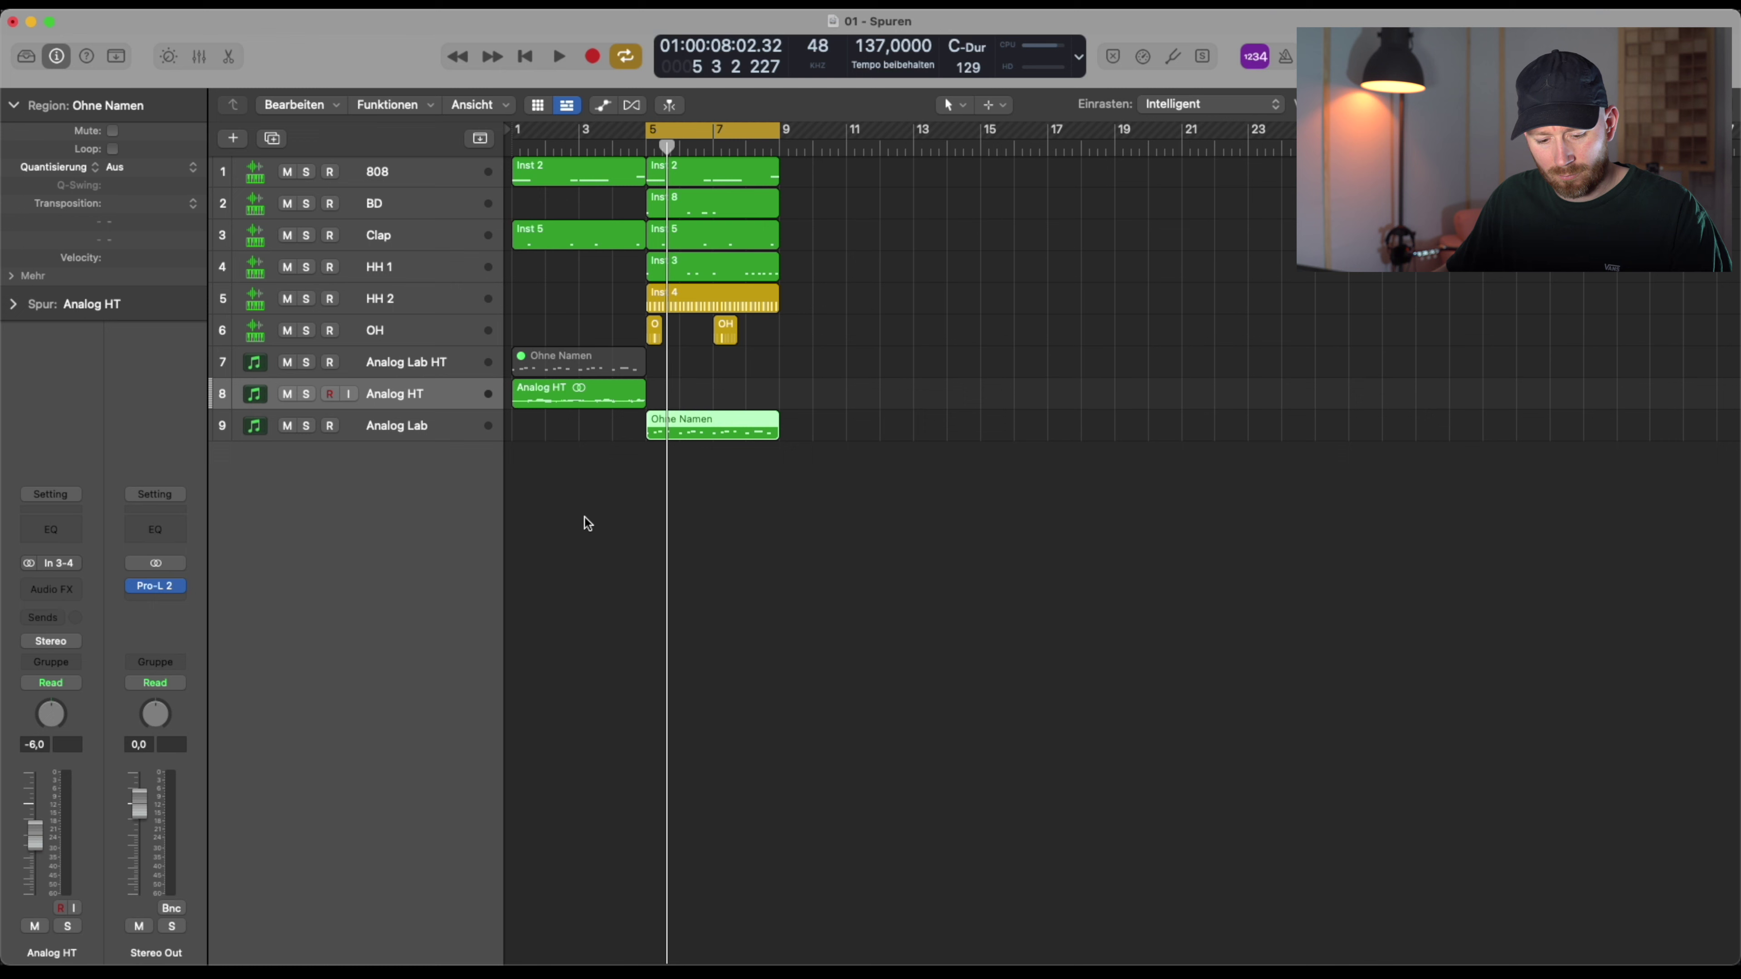
key(ctrl+b)
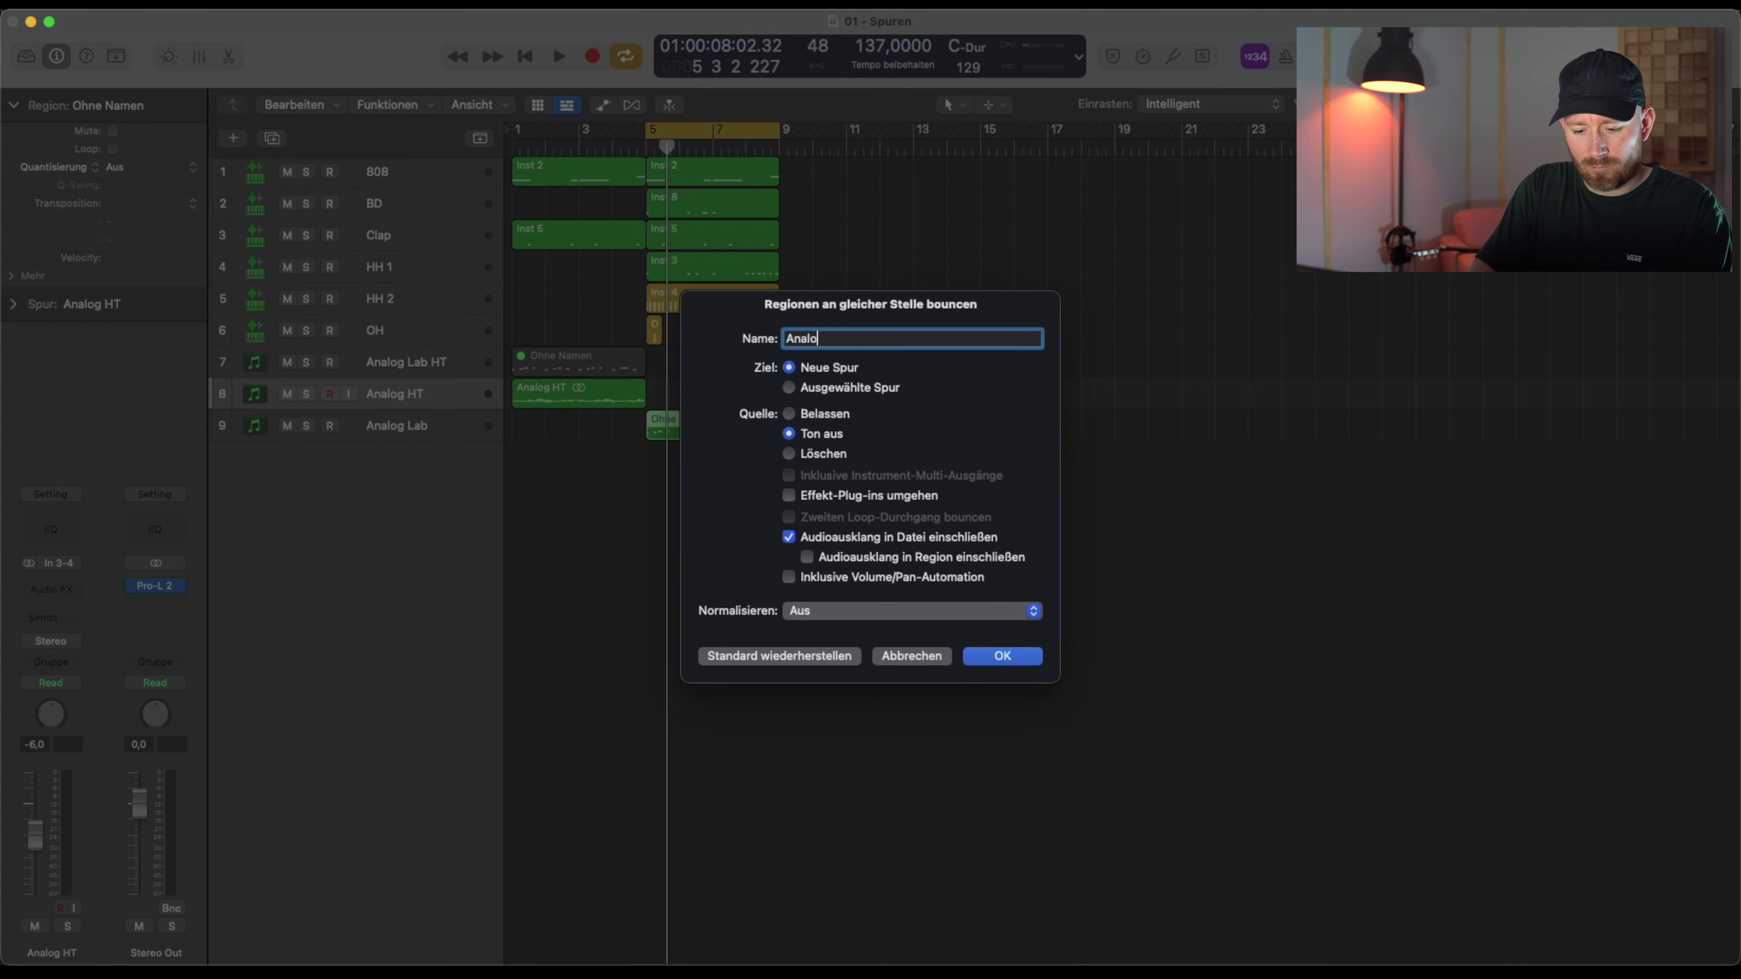
key(Return)
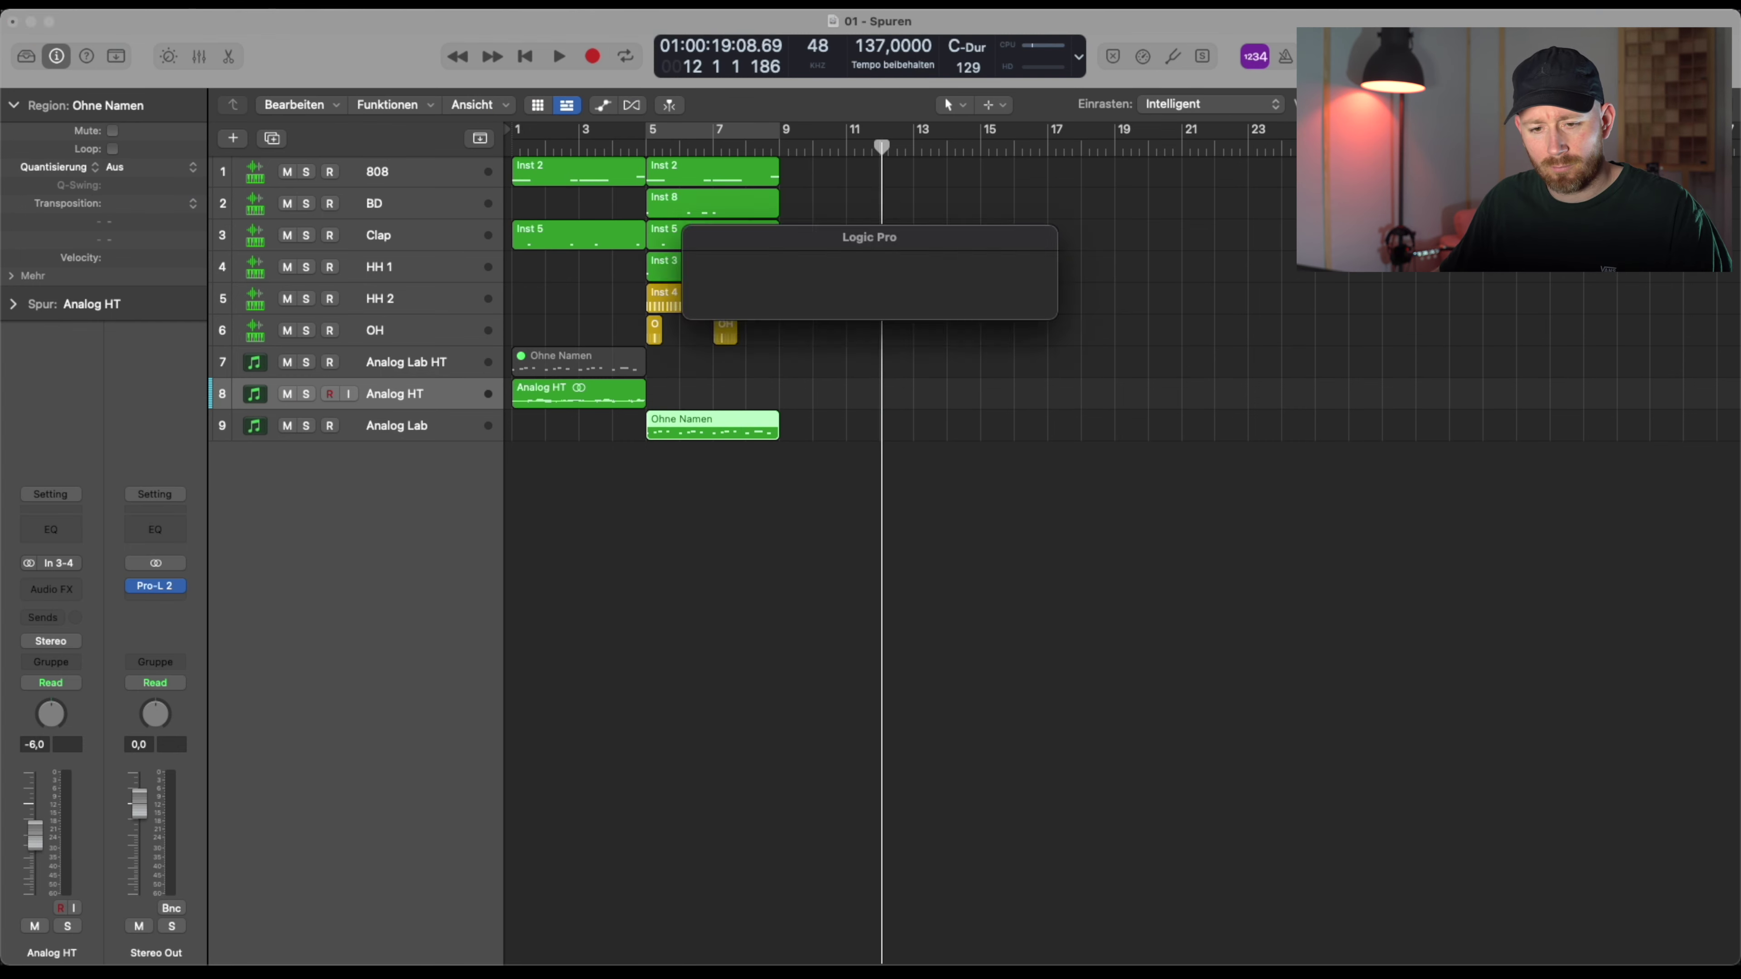
key(space)
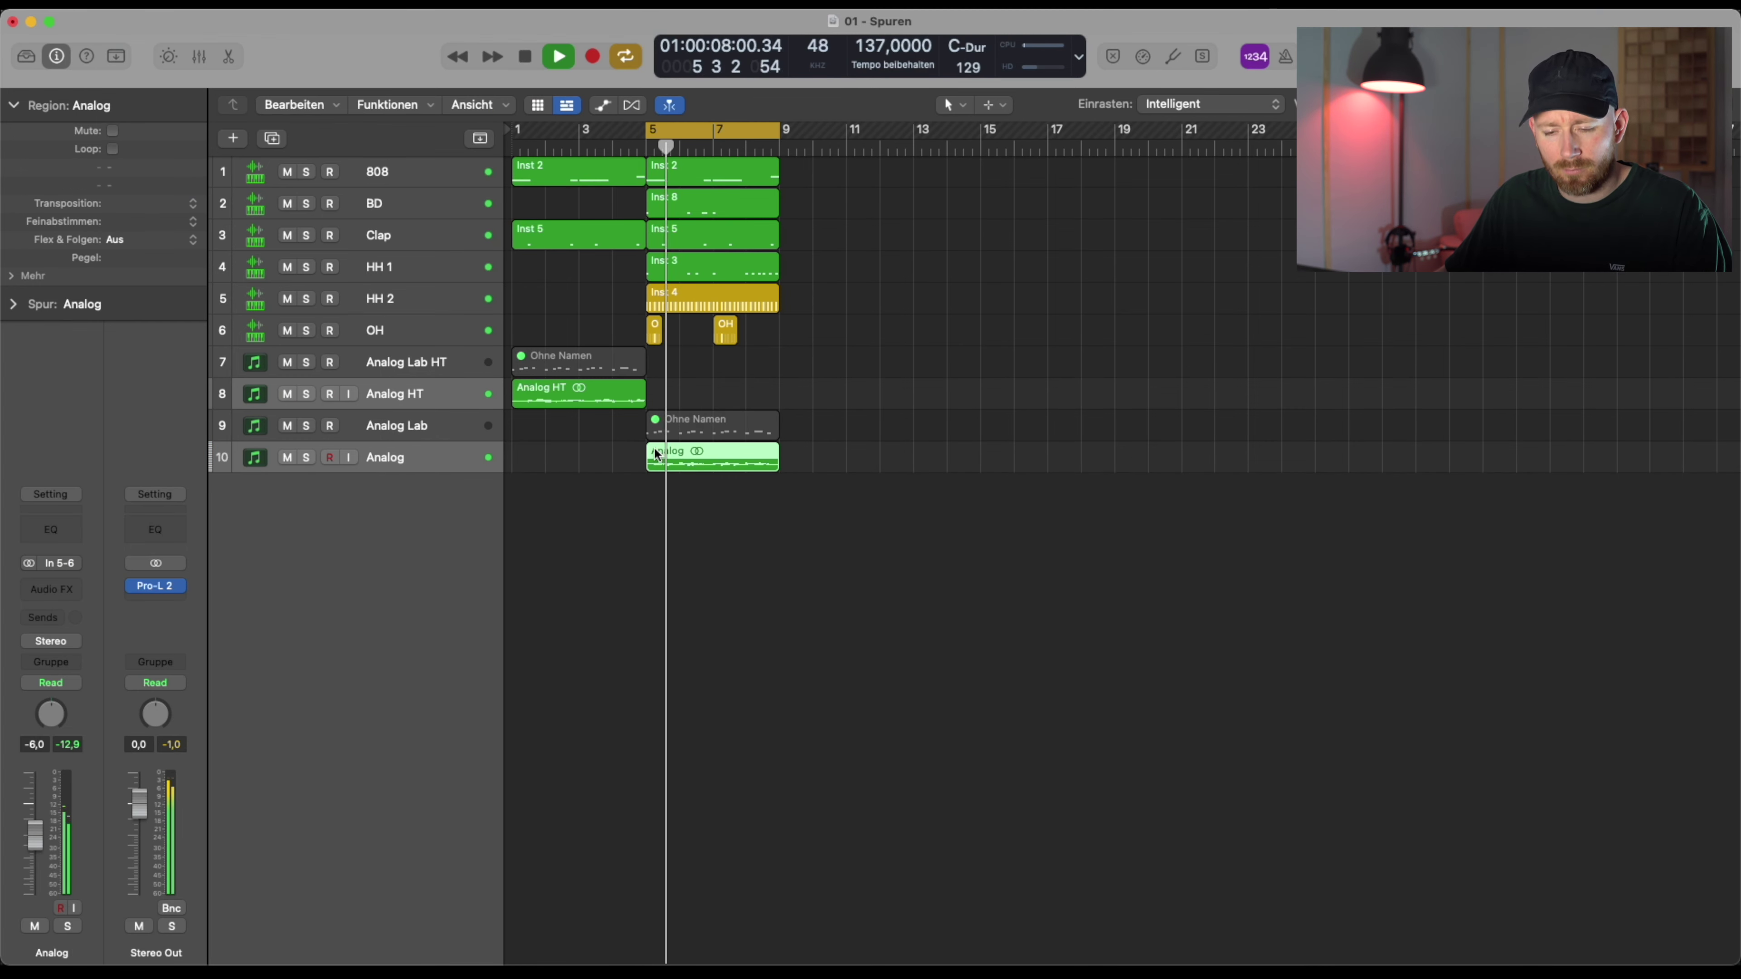
Apply a Verlangsamen (slow-down) fade at the end of the Analog HT region and trim it to end just before bar 5
key(Return)
scroll(633, 397, up, 5)
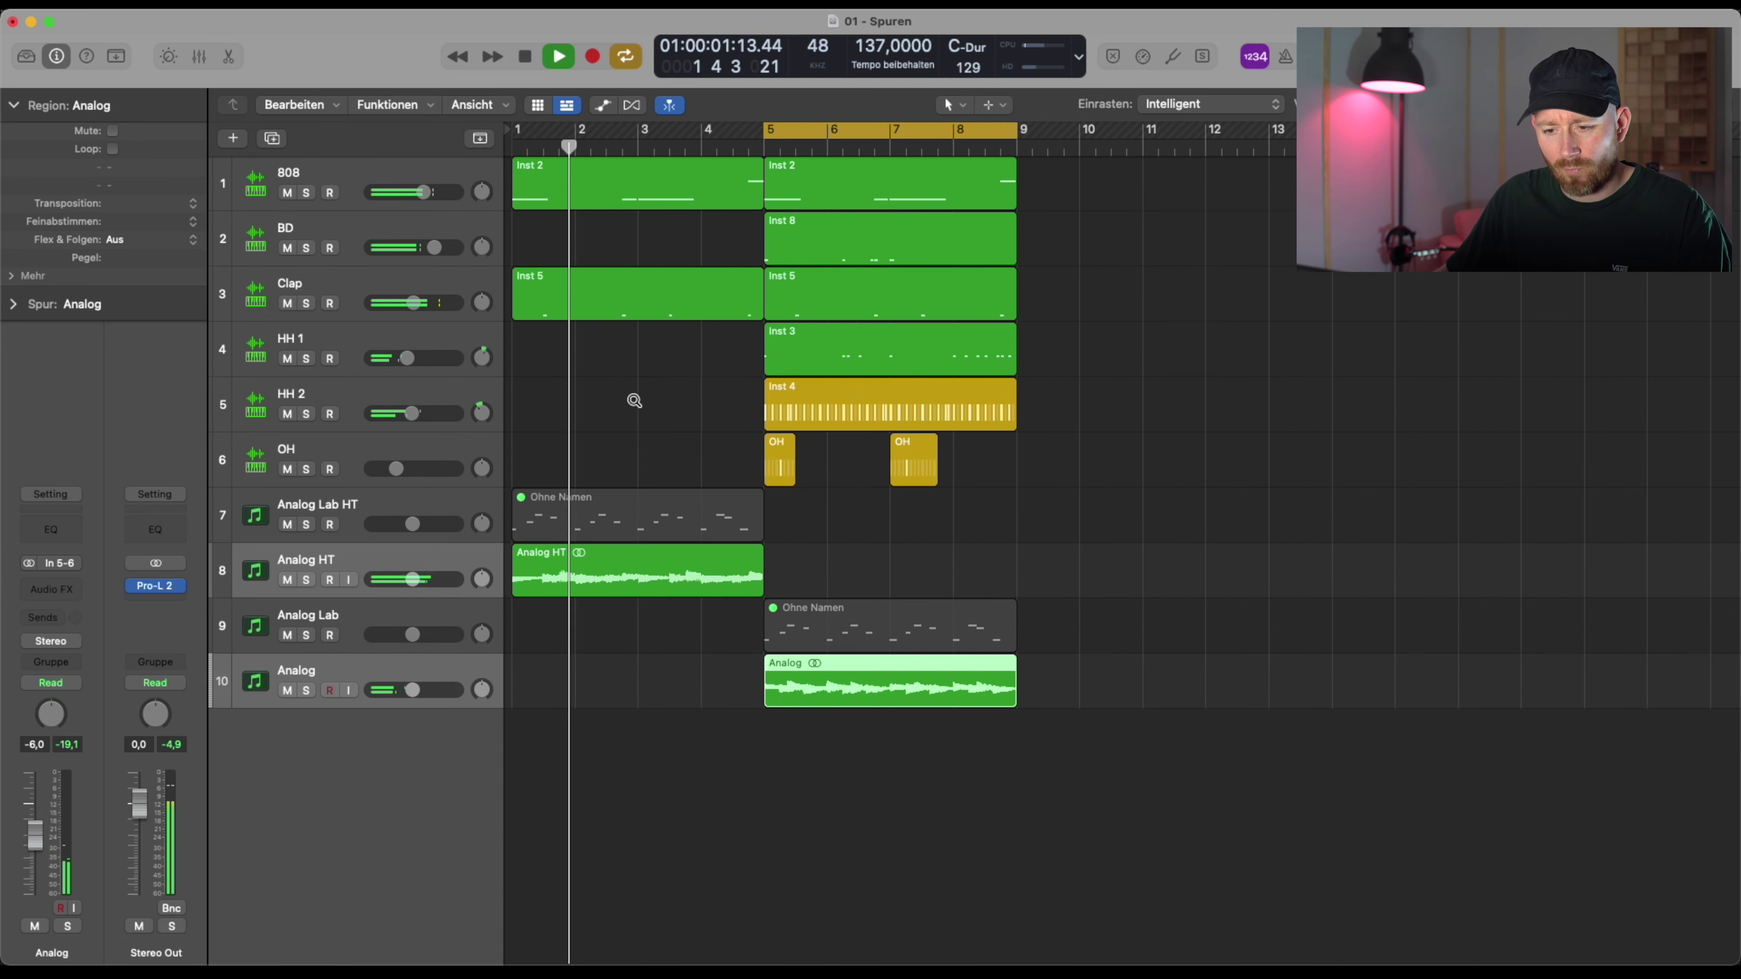
click(754, 569)
right_click(756, 559)
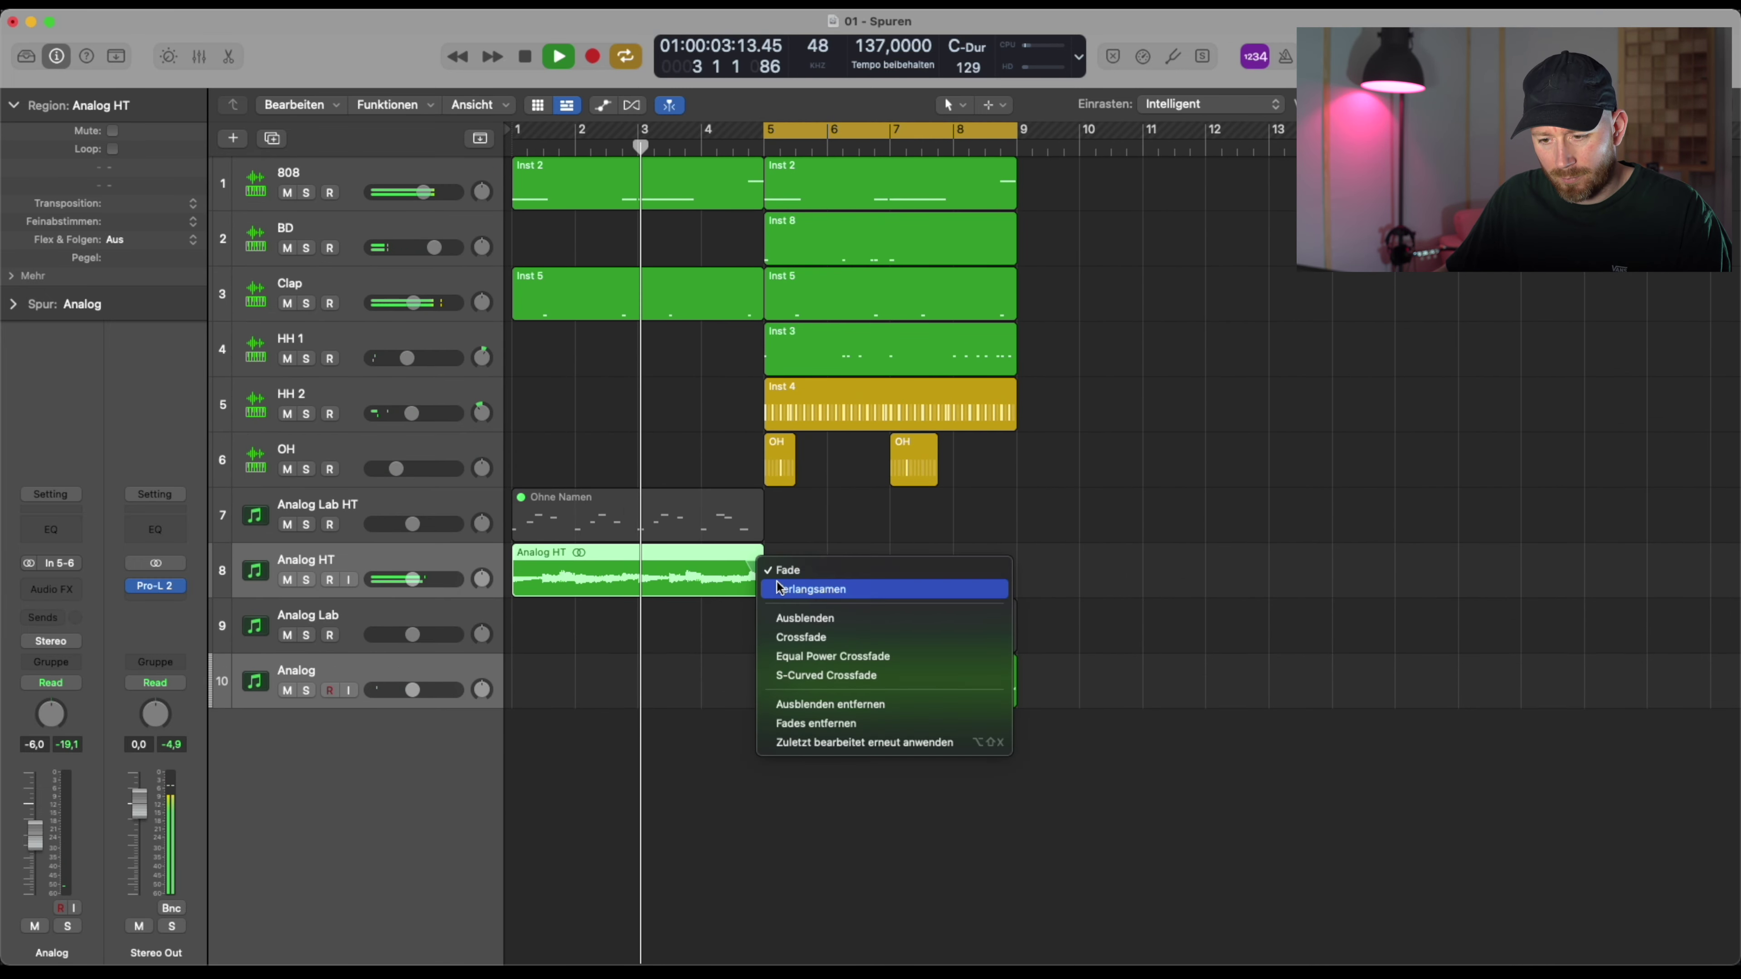
click(796, 591)
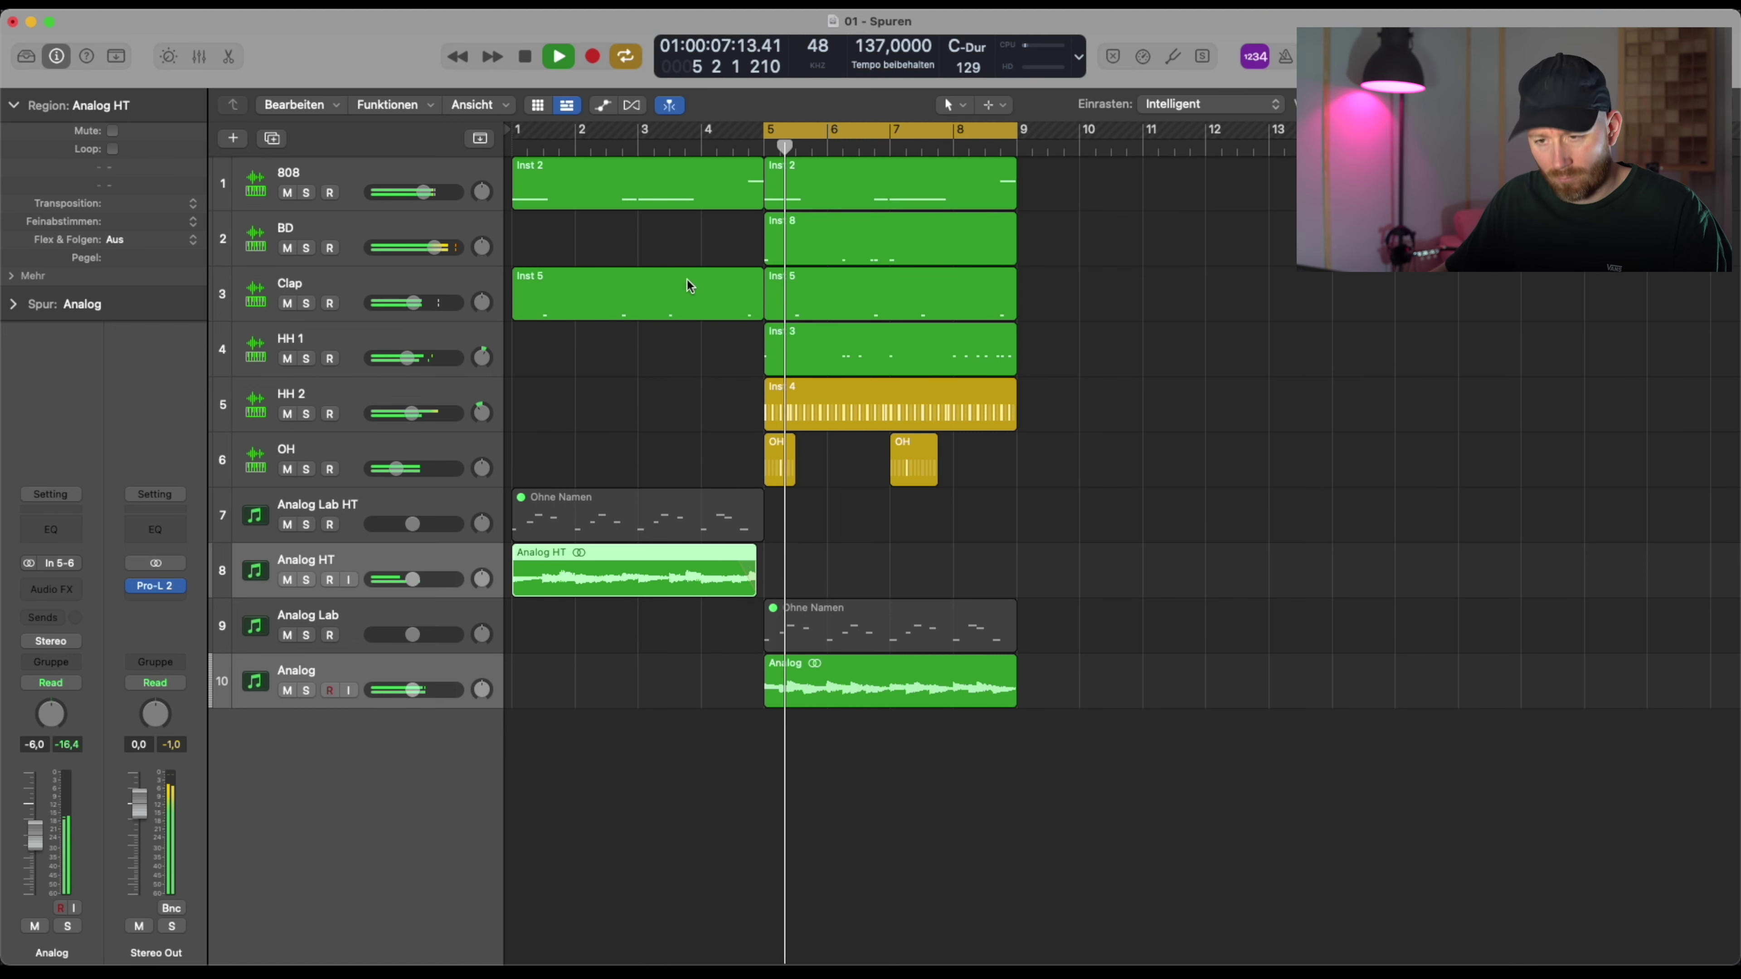
Shorten the intro regions of the 808 and Clap tracks to leave a short gap before bar 5, and replay from the start
drag(761, 195, 748, 199)
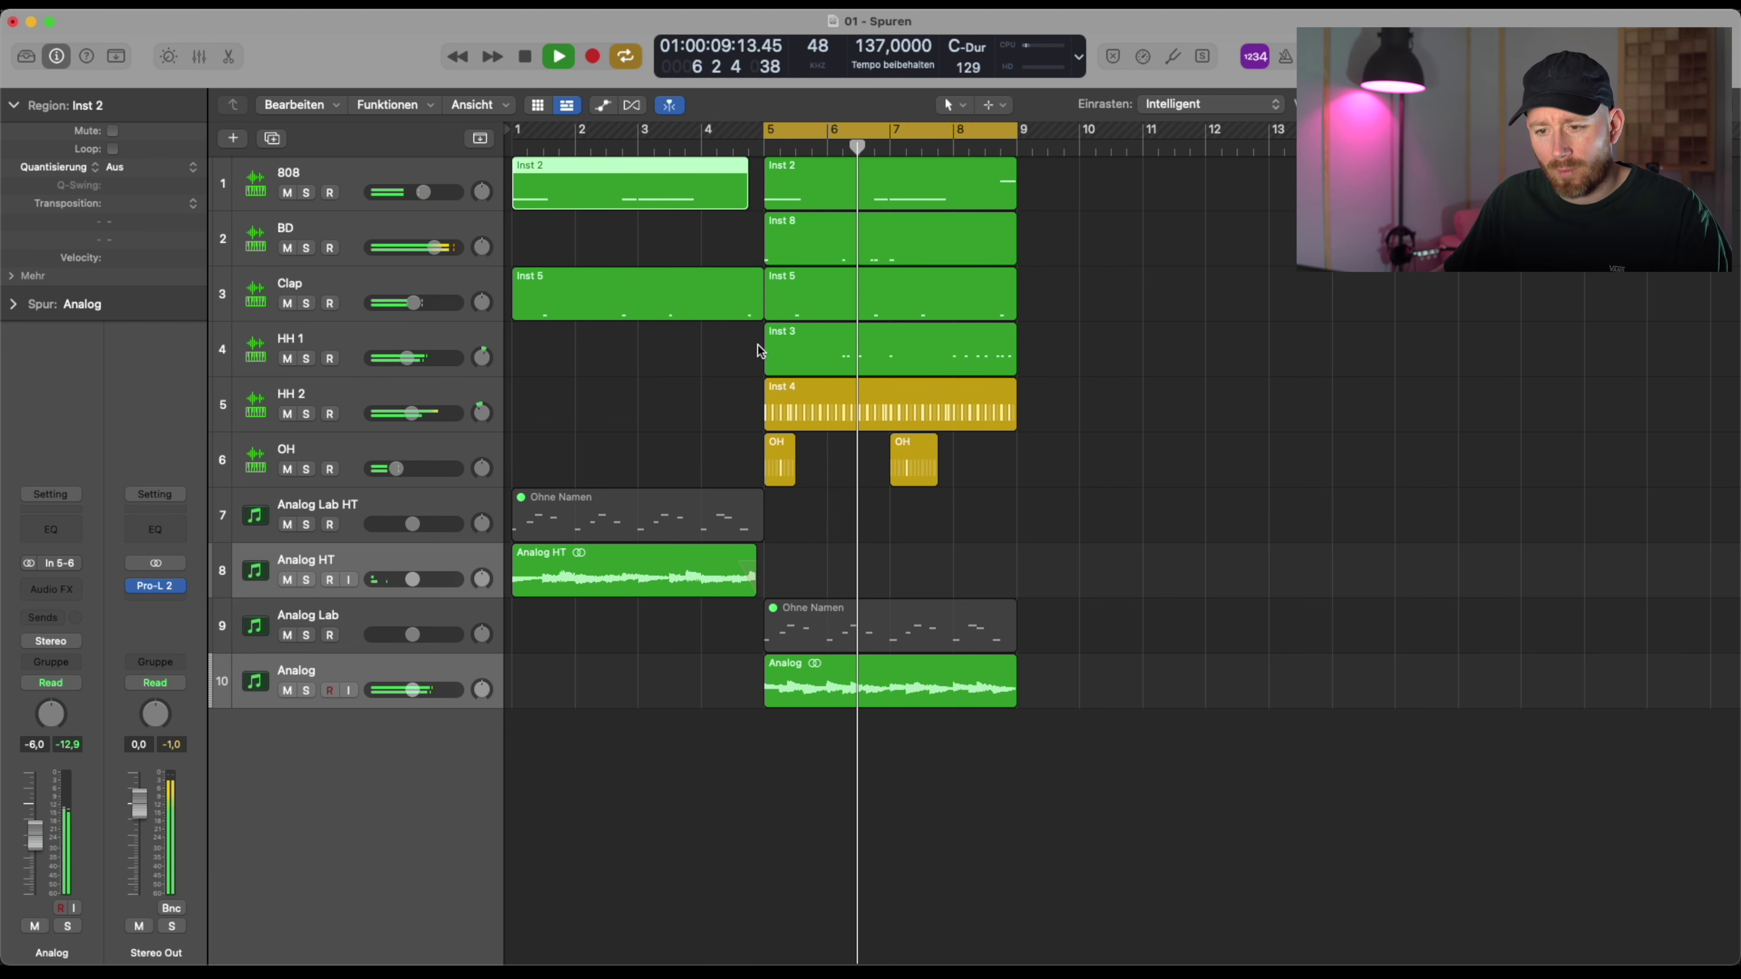
click(755, 315)
drag(755, 315, 740, 319)
key(Return)
key(Return)
click(827, 552)
key(super+Left)
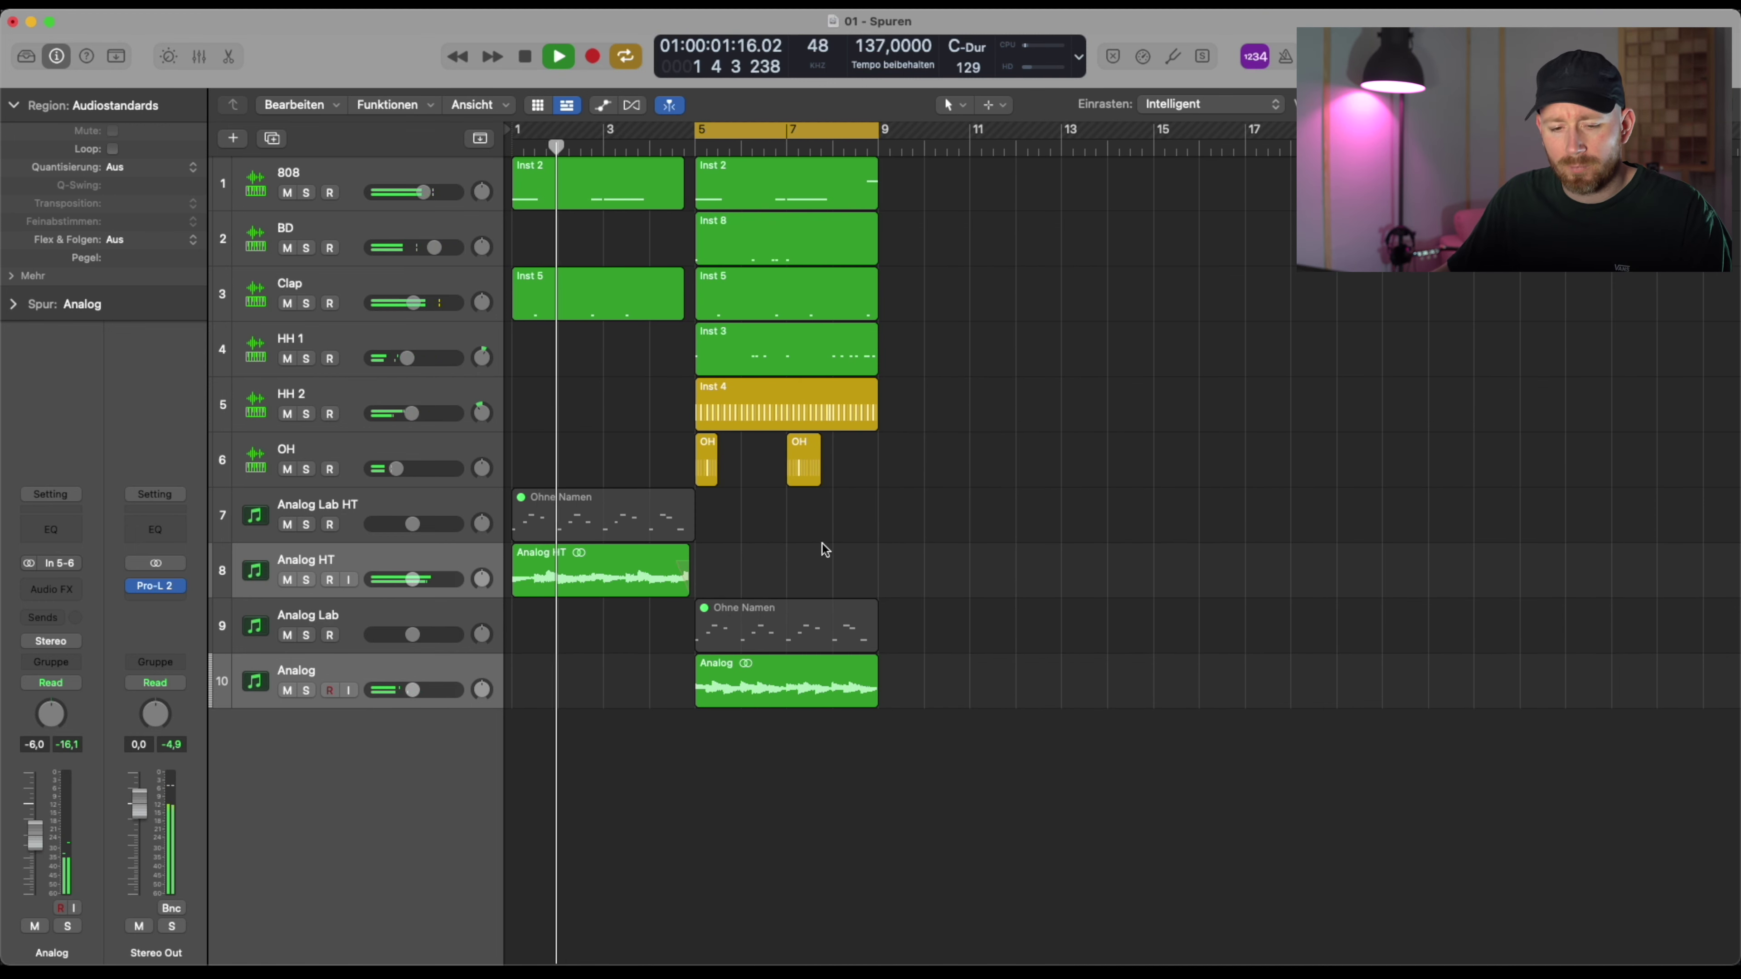
Move the bounced Analog HT and Analog tracks above the Analog Lab HT and Analog Lab tracks
drag(388, 675, 386, 507)
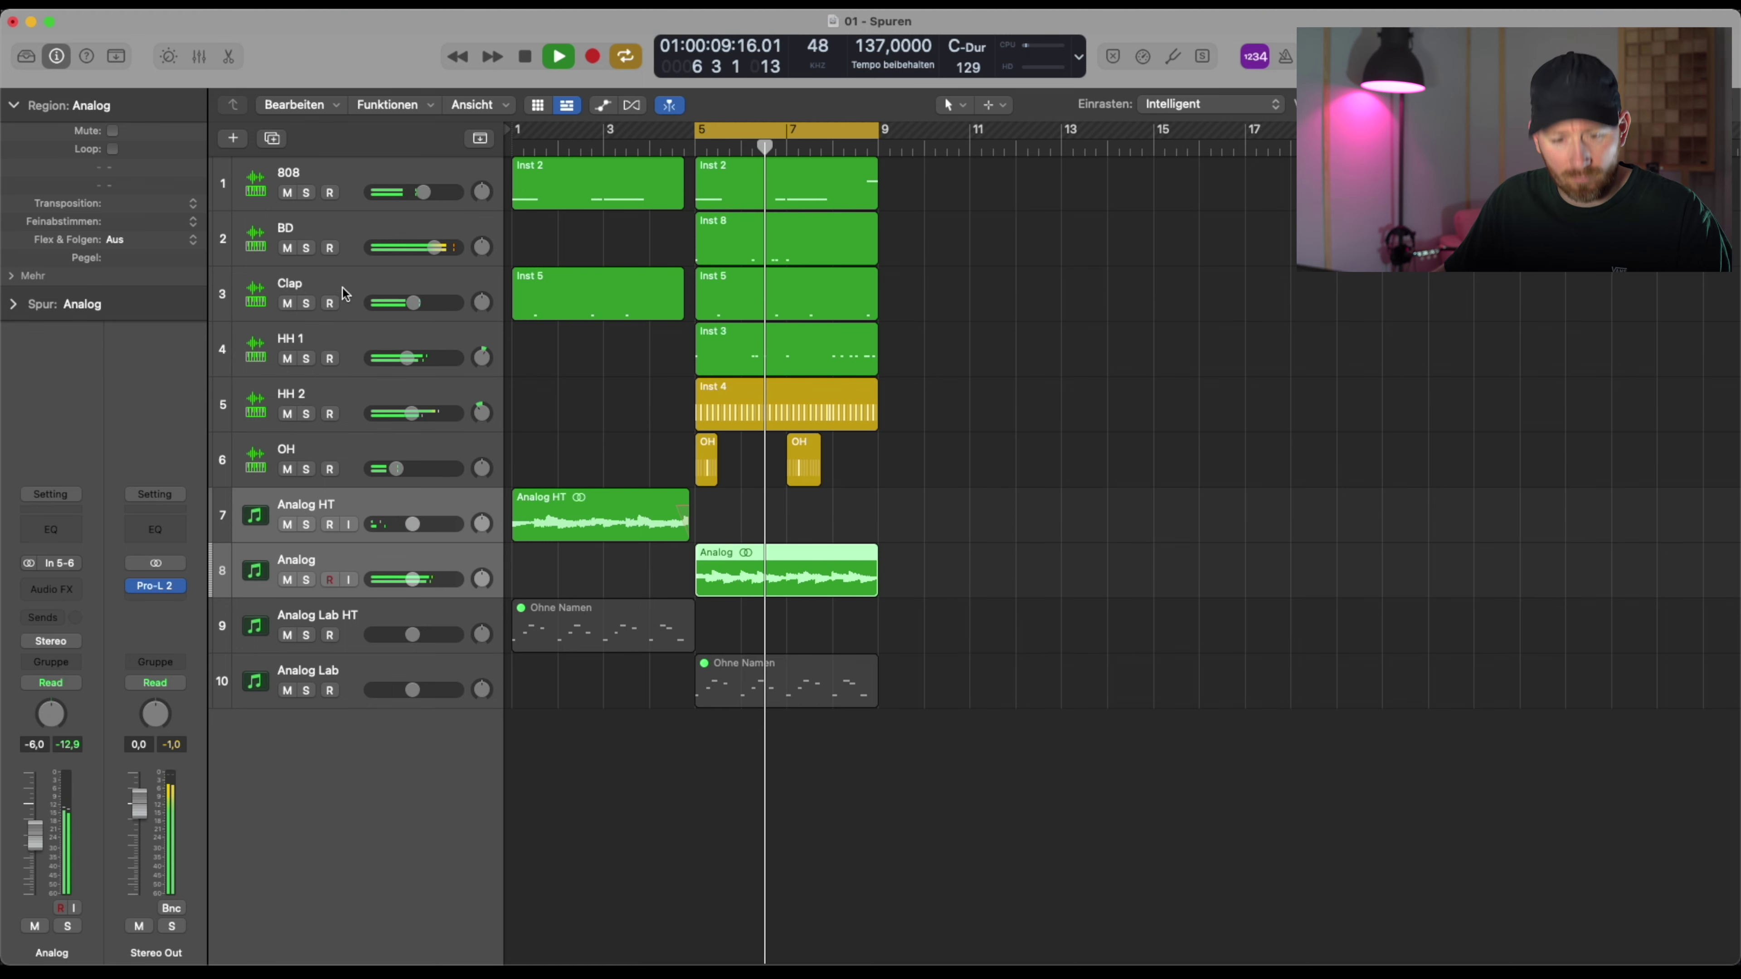
key(super+Right)
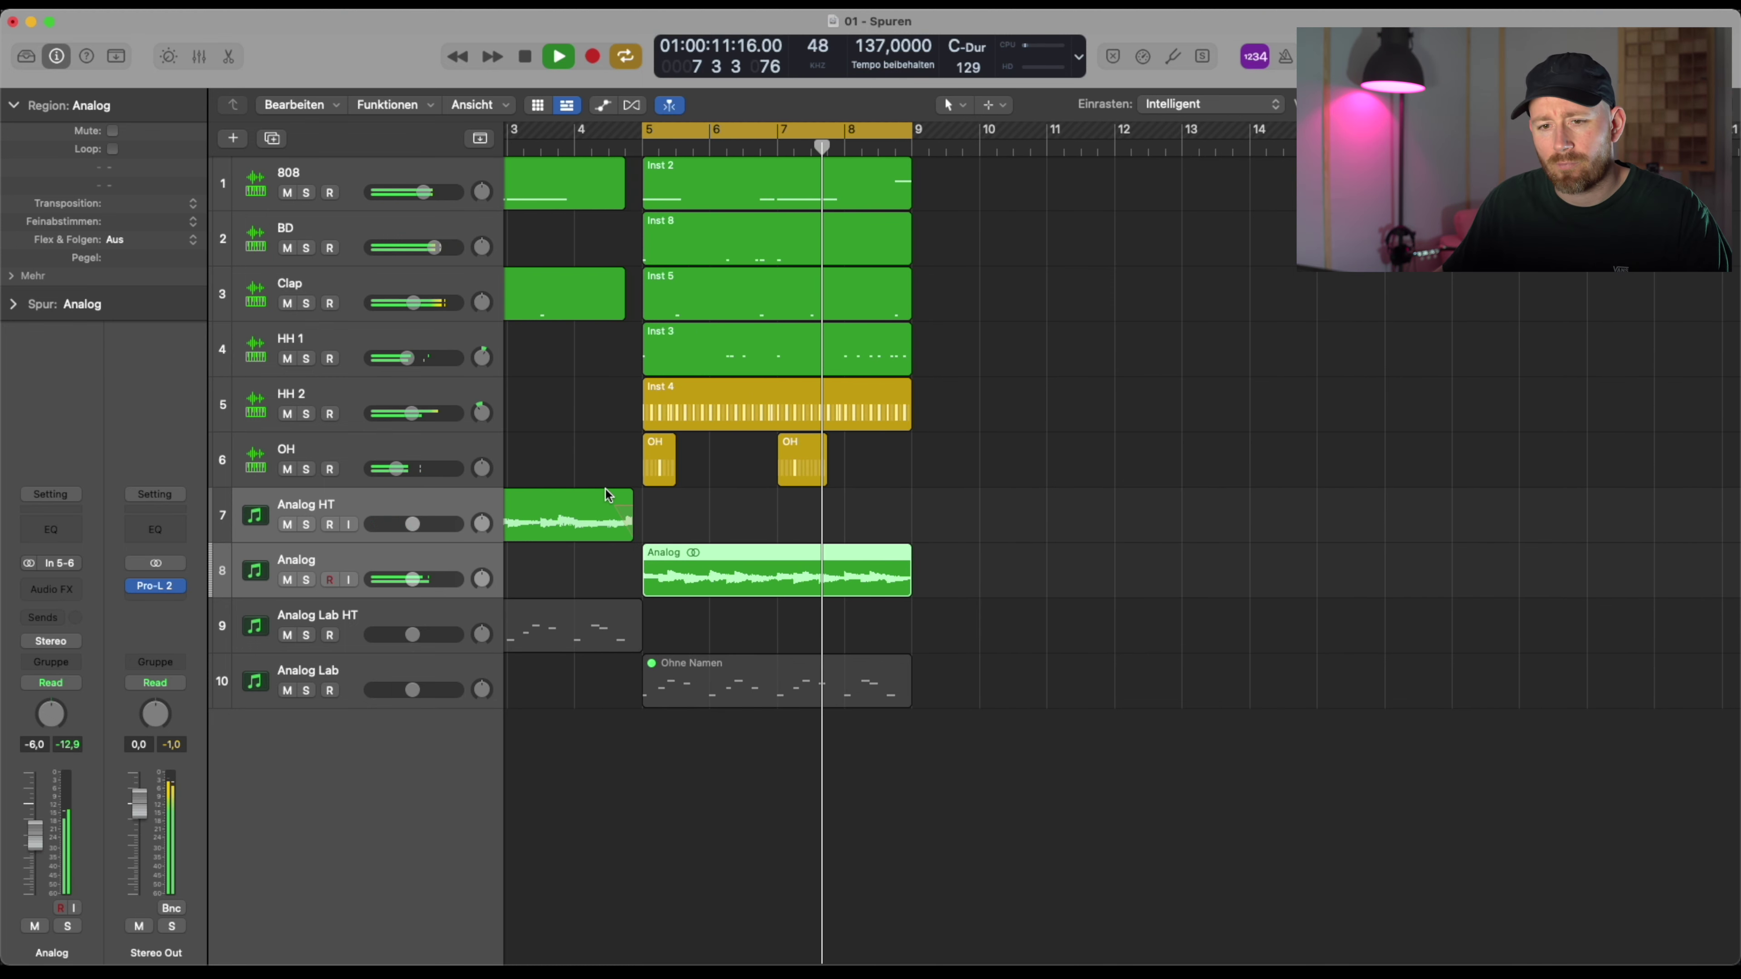
In the mixer, set the BD level to -6,2 dB and the Analog level to -13,0 dB
click(353, 174)
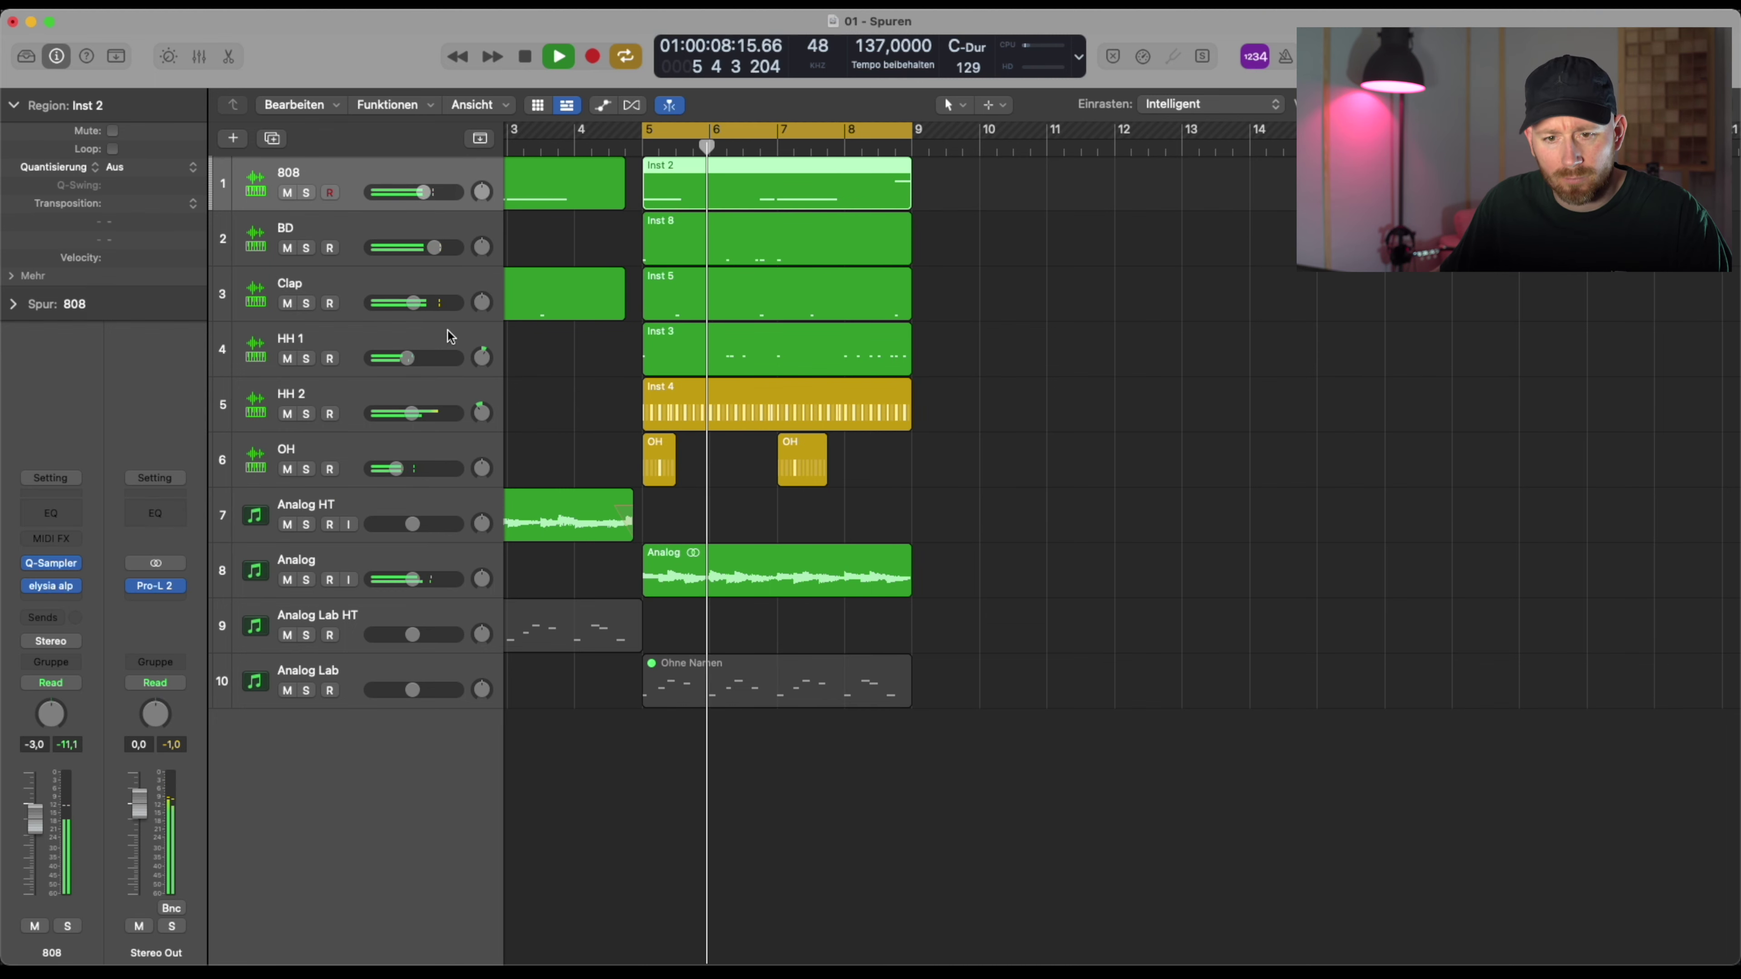
key(x)
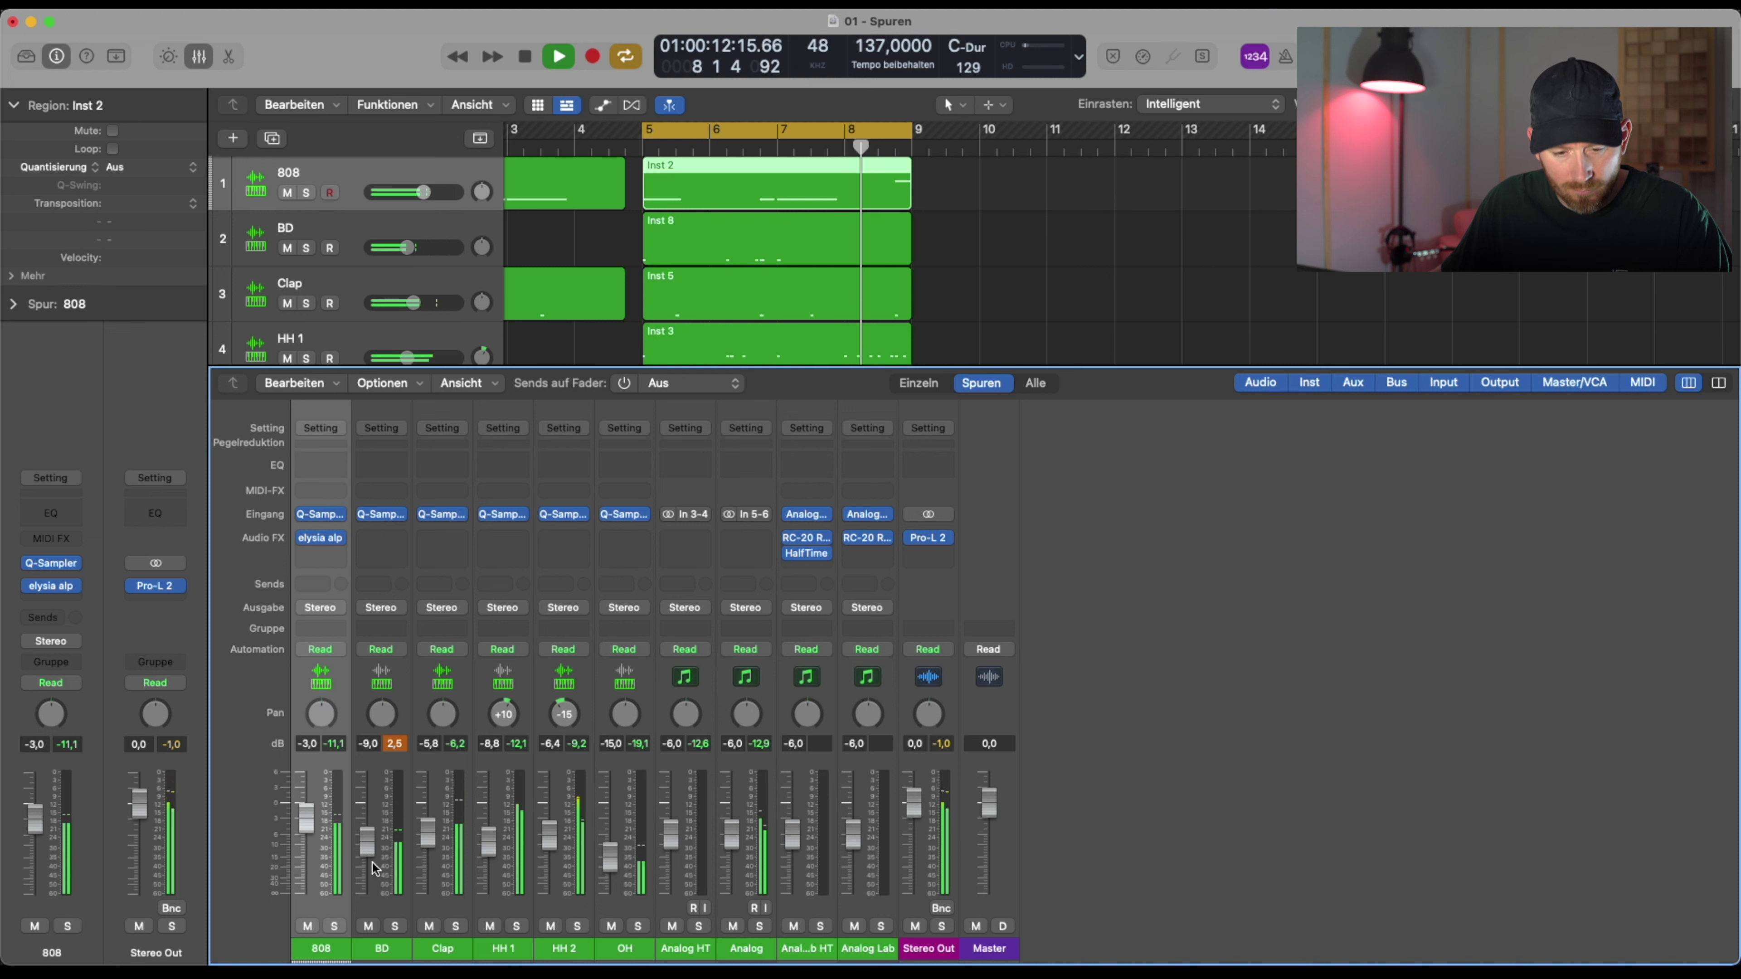
click(395, 745)
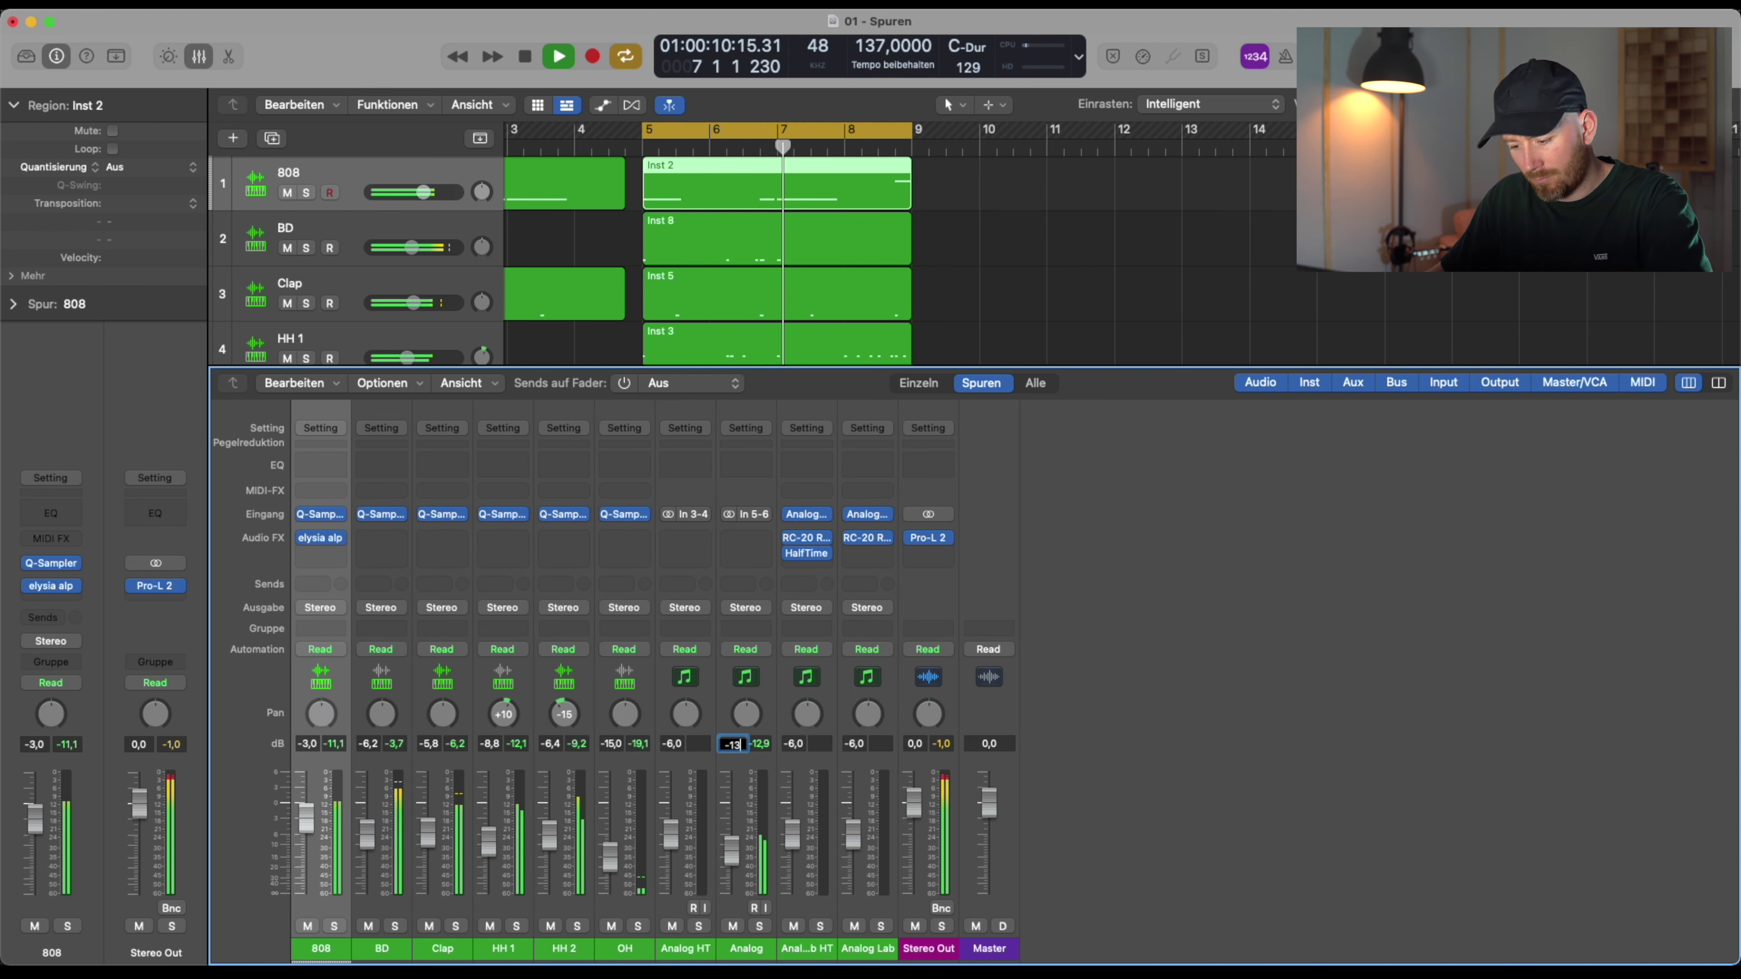
Insert the UAD Studer A800 plug-in on the Analog channel and close its window
click(763, 554)
mouse_move(767, 611)
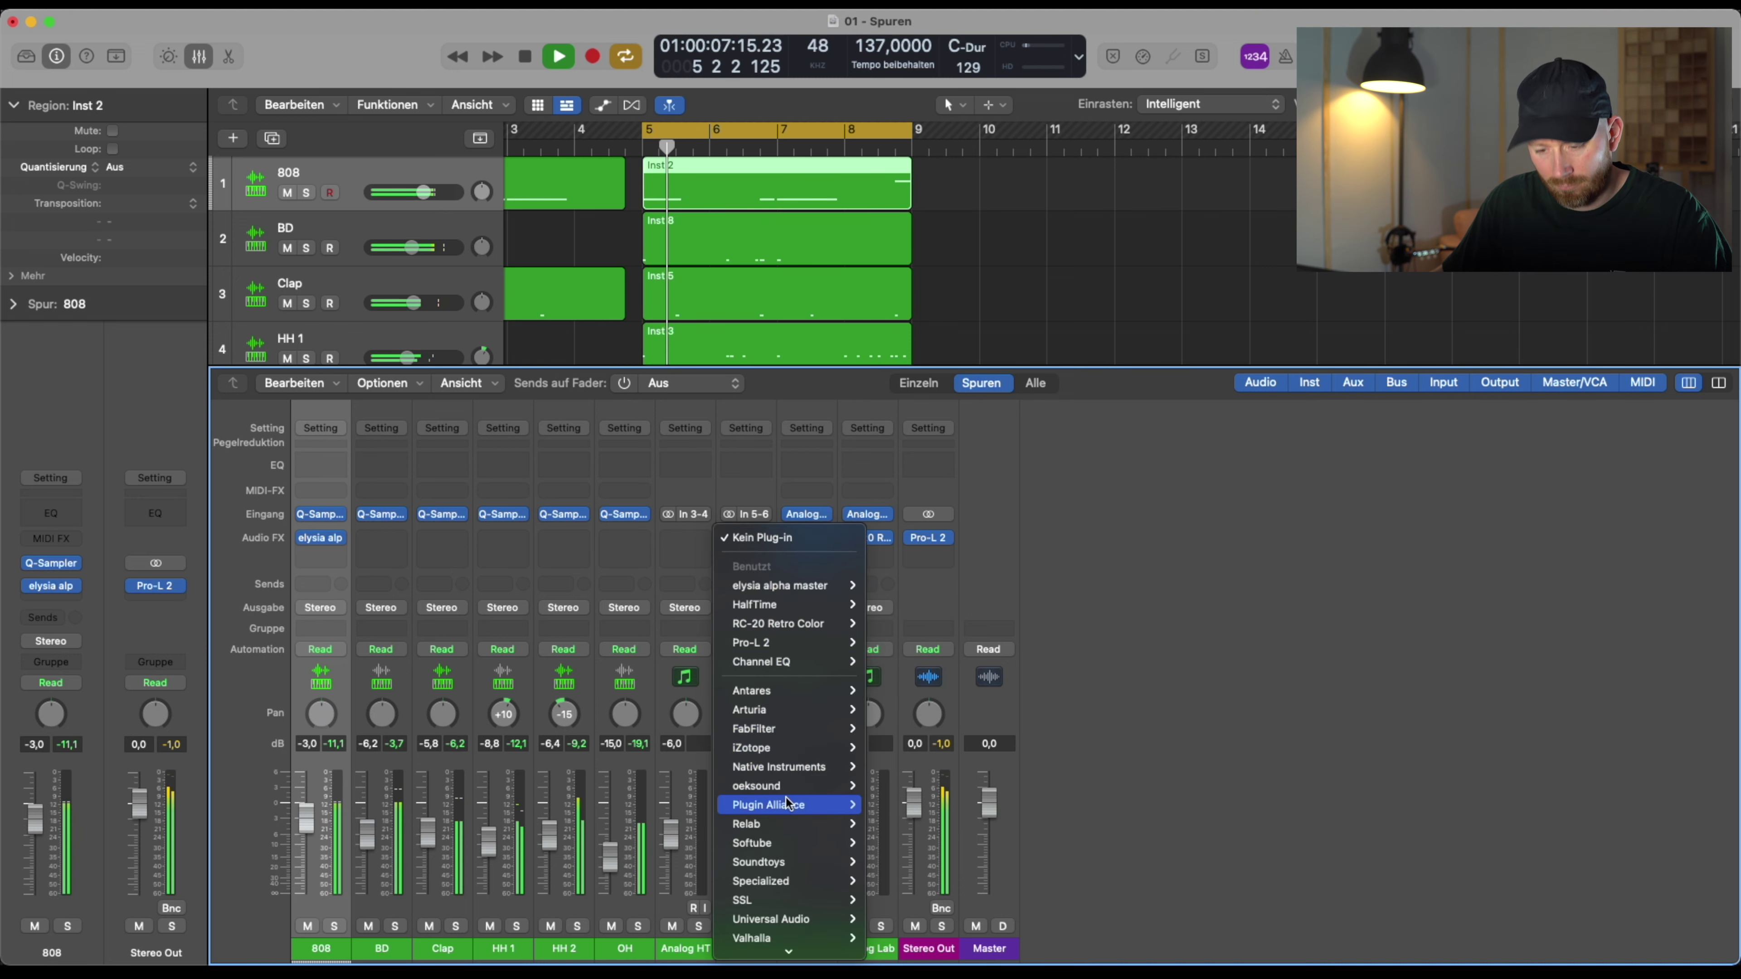
mouse_move(804, 922)
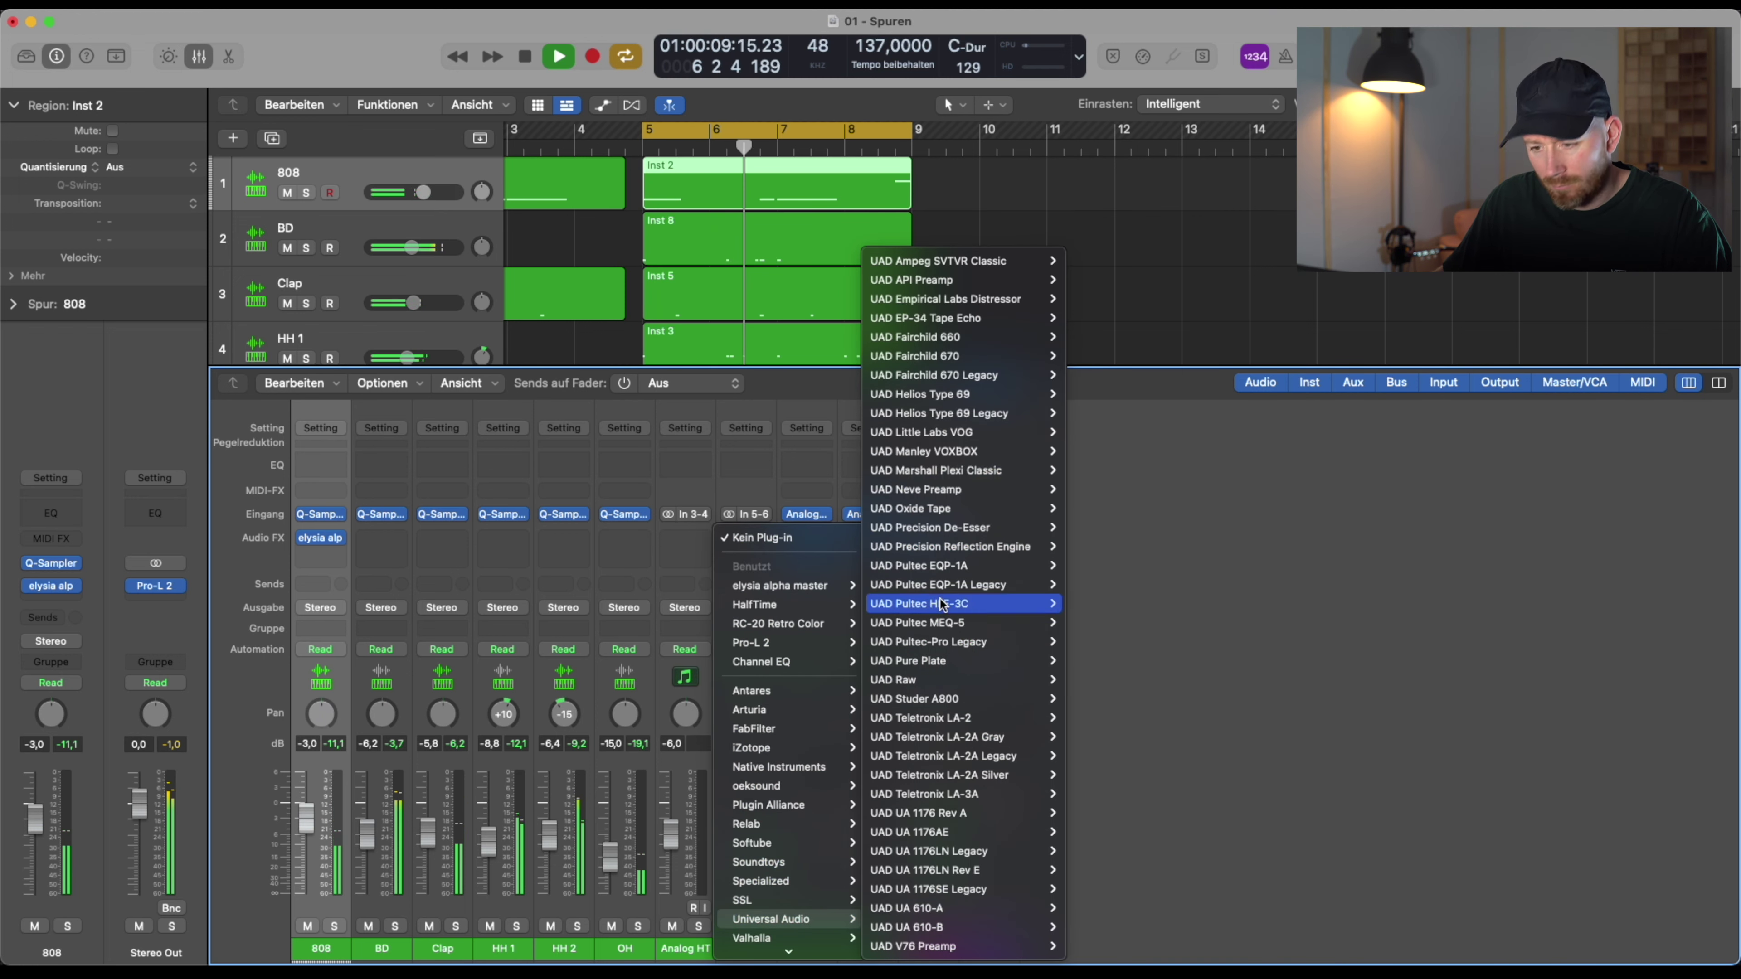
mouse_move(1014, 699)
click(1108, 703)
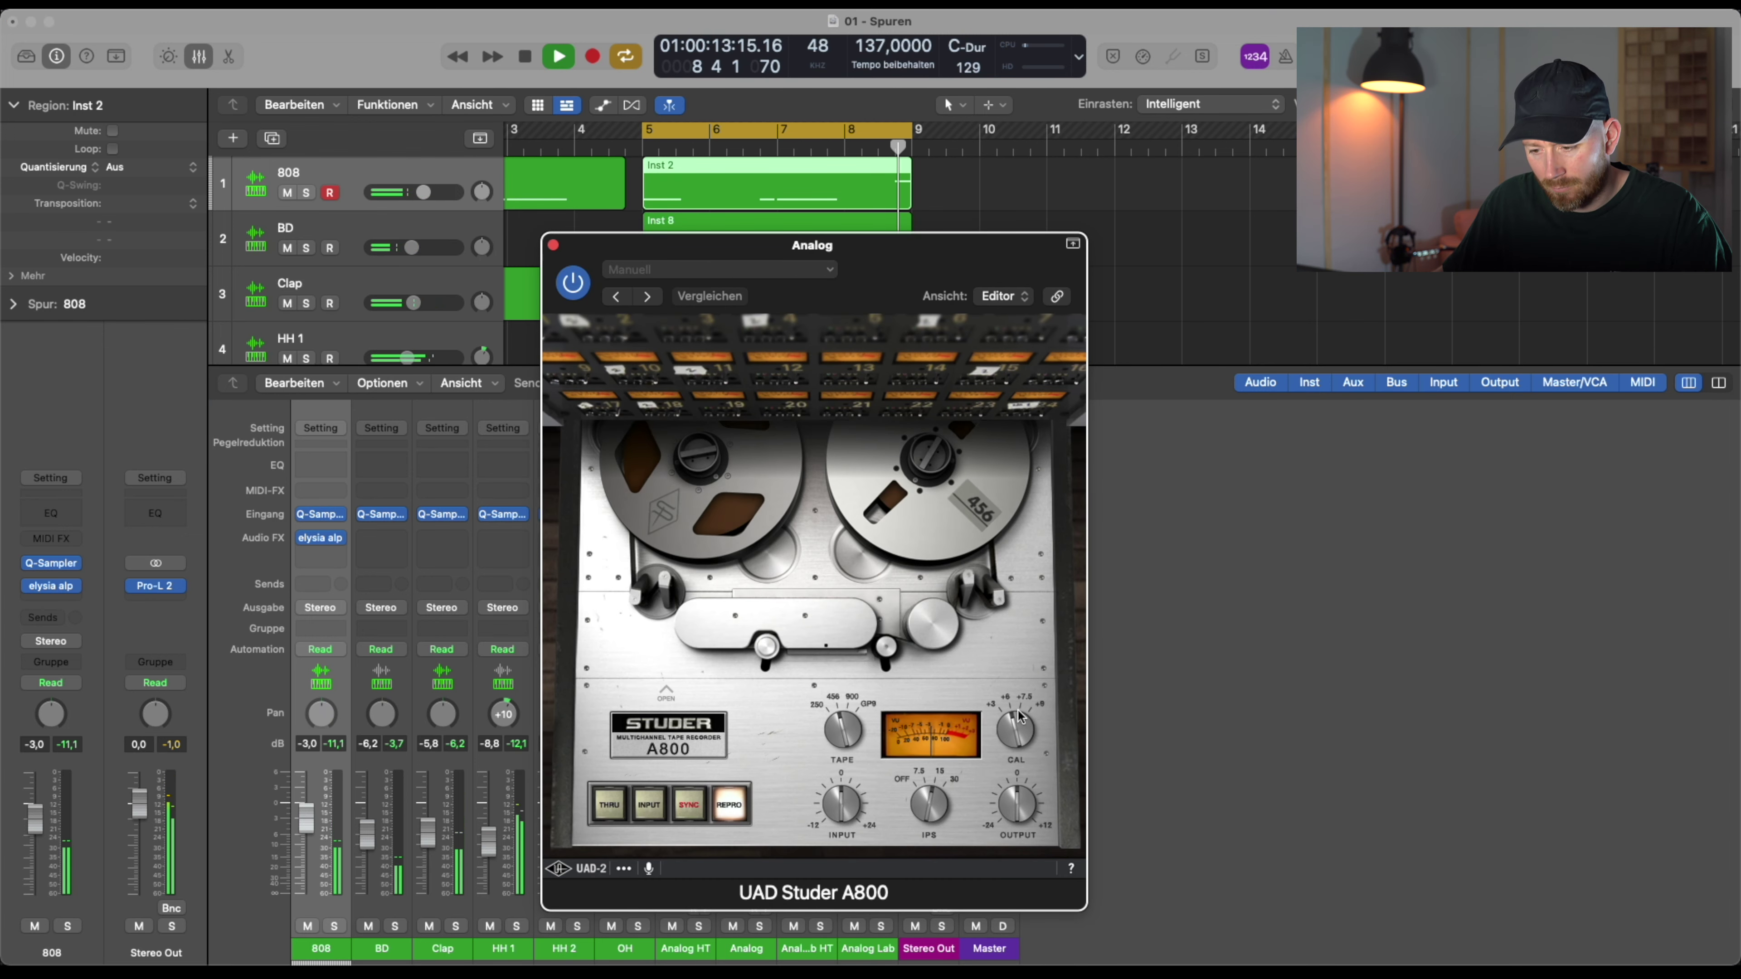
key(super+w)
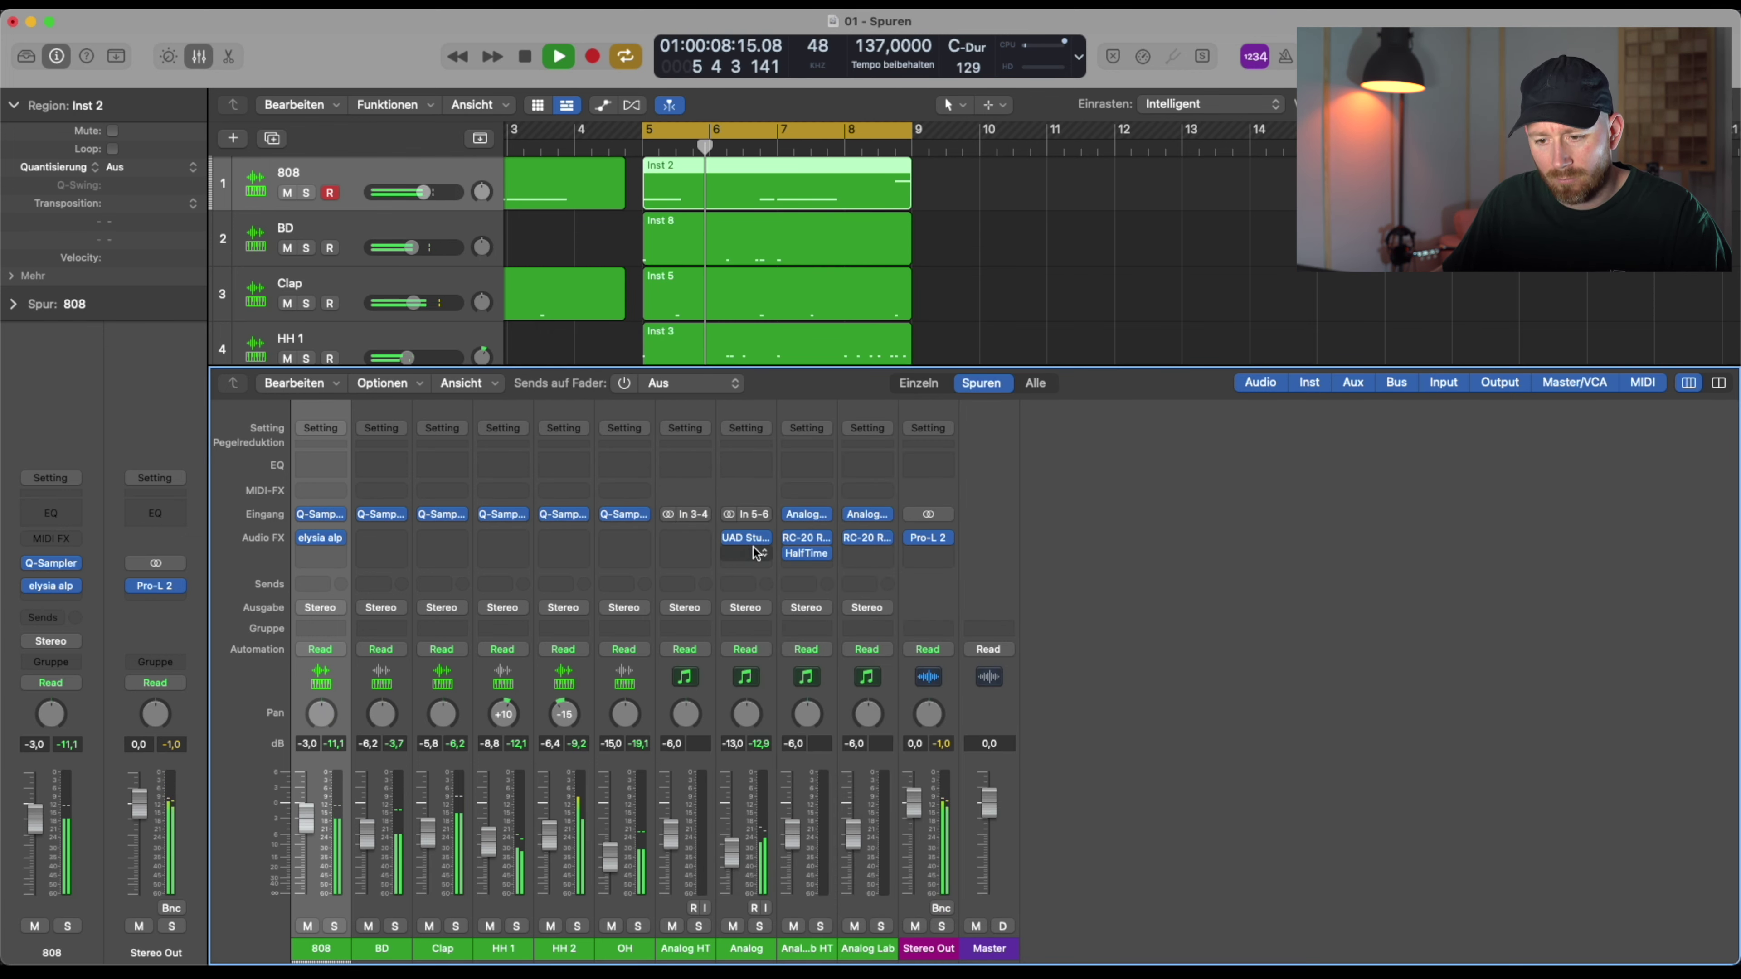
Insert elysia alpha master in stereo after the Studer A800 on the Analog channel, adjust its settings, and close the mixer
click(755, 552)
mouse_move(786, 660)
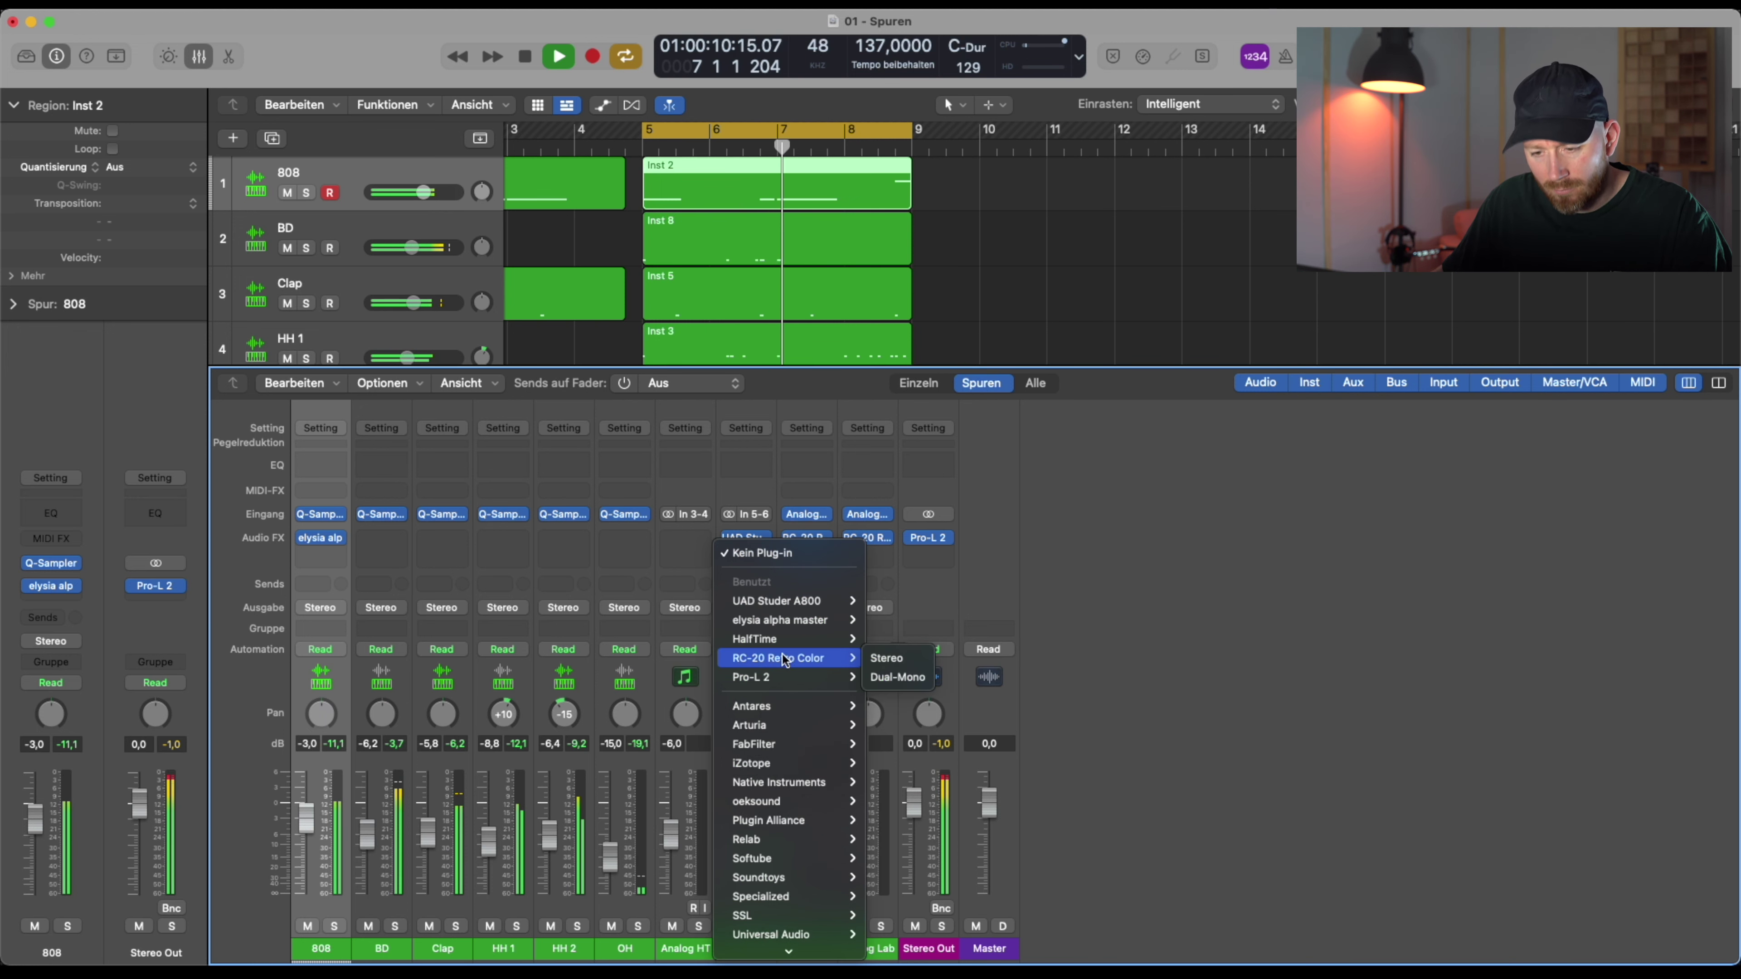
mouse_move(793, 619)
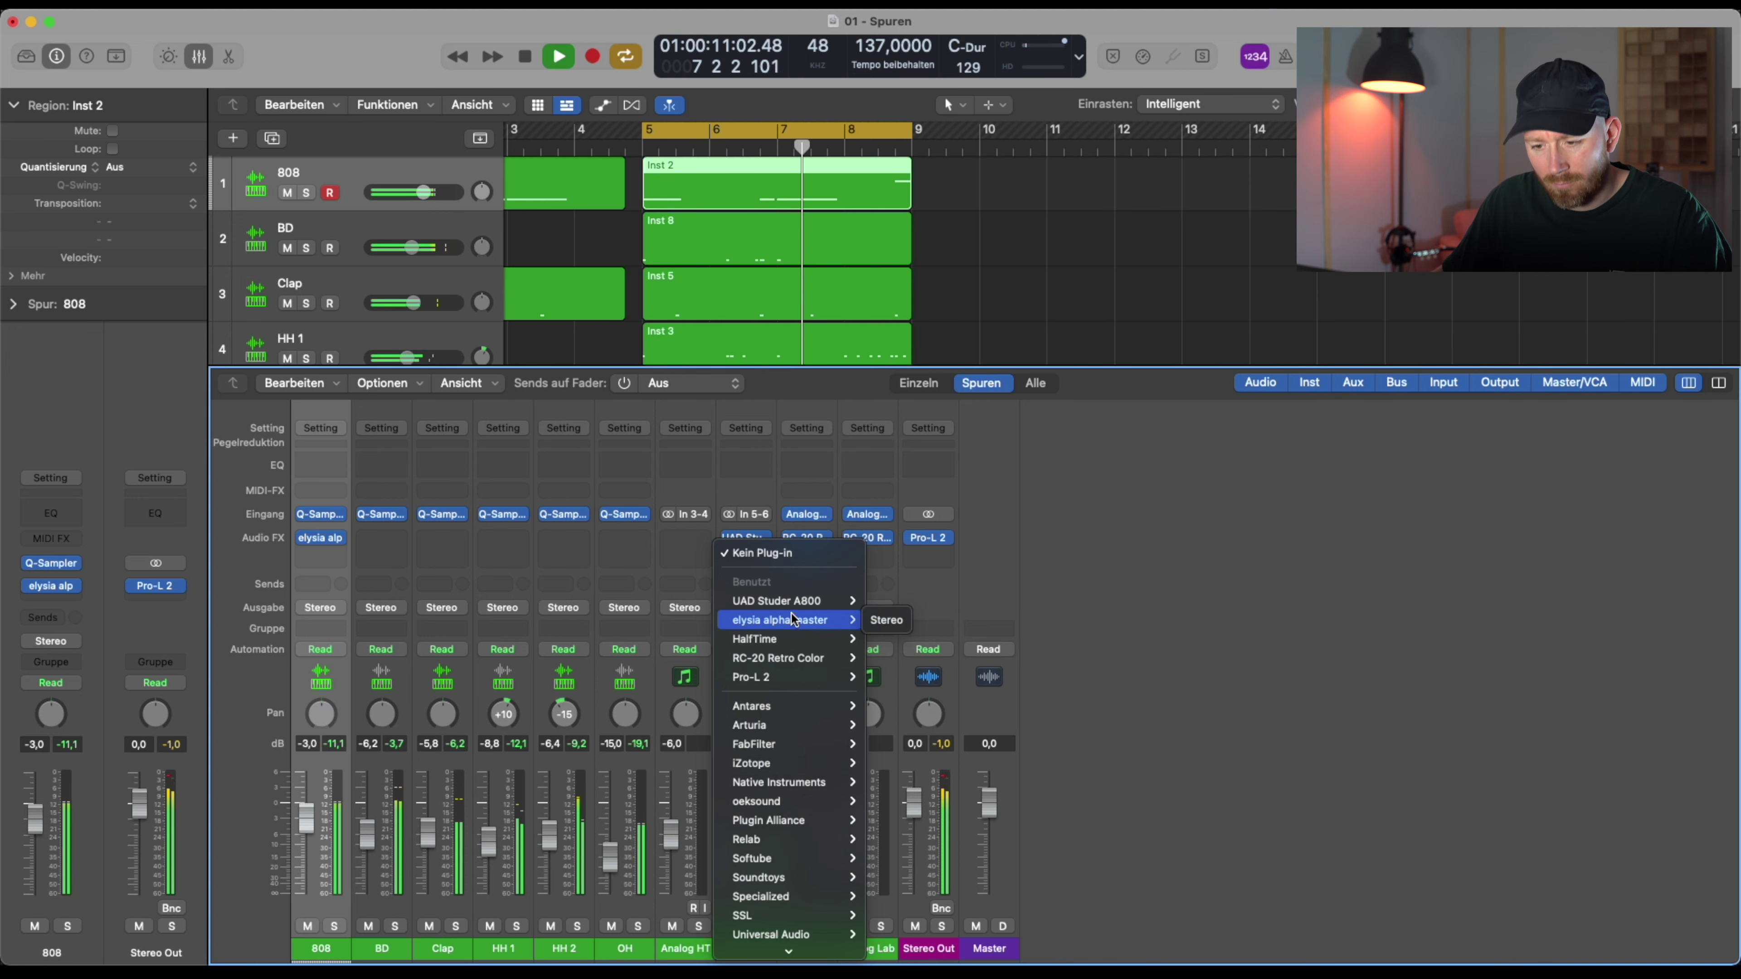
click(885, 619)
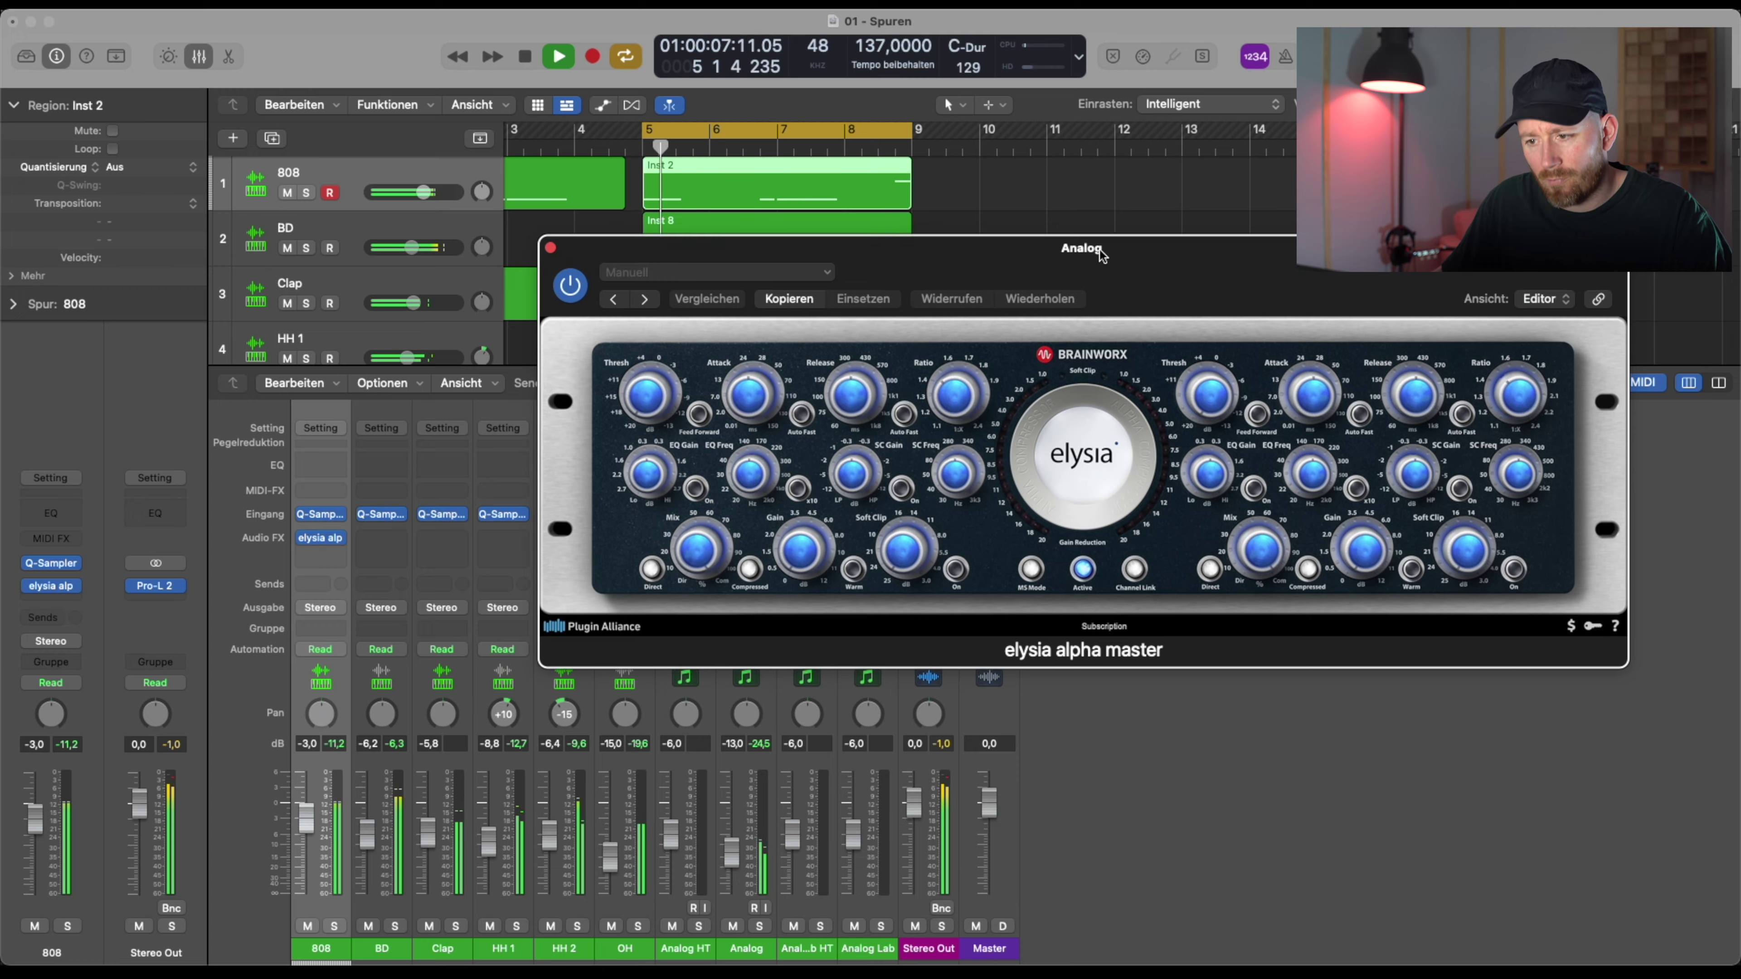
drag(1100, 254, 1025, 341)
drag(654, 476, 662, 628)
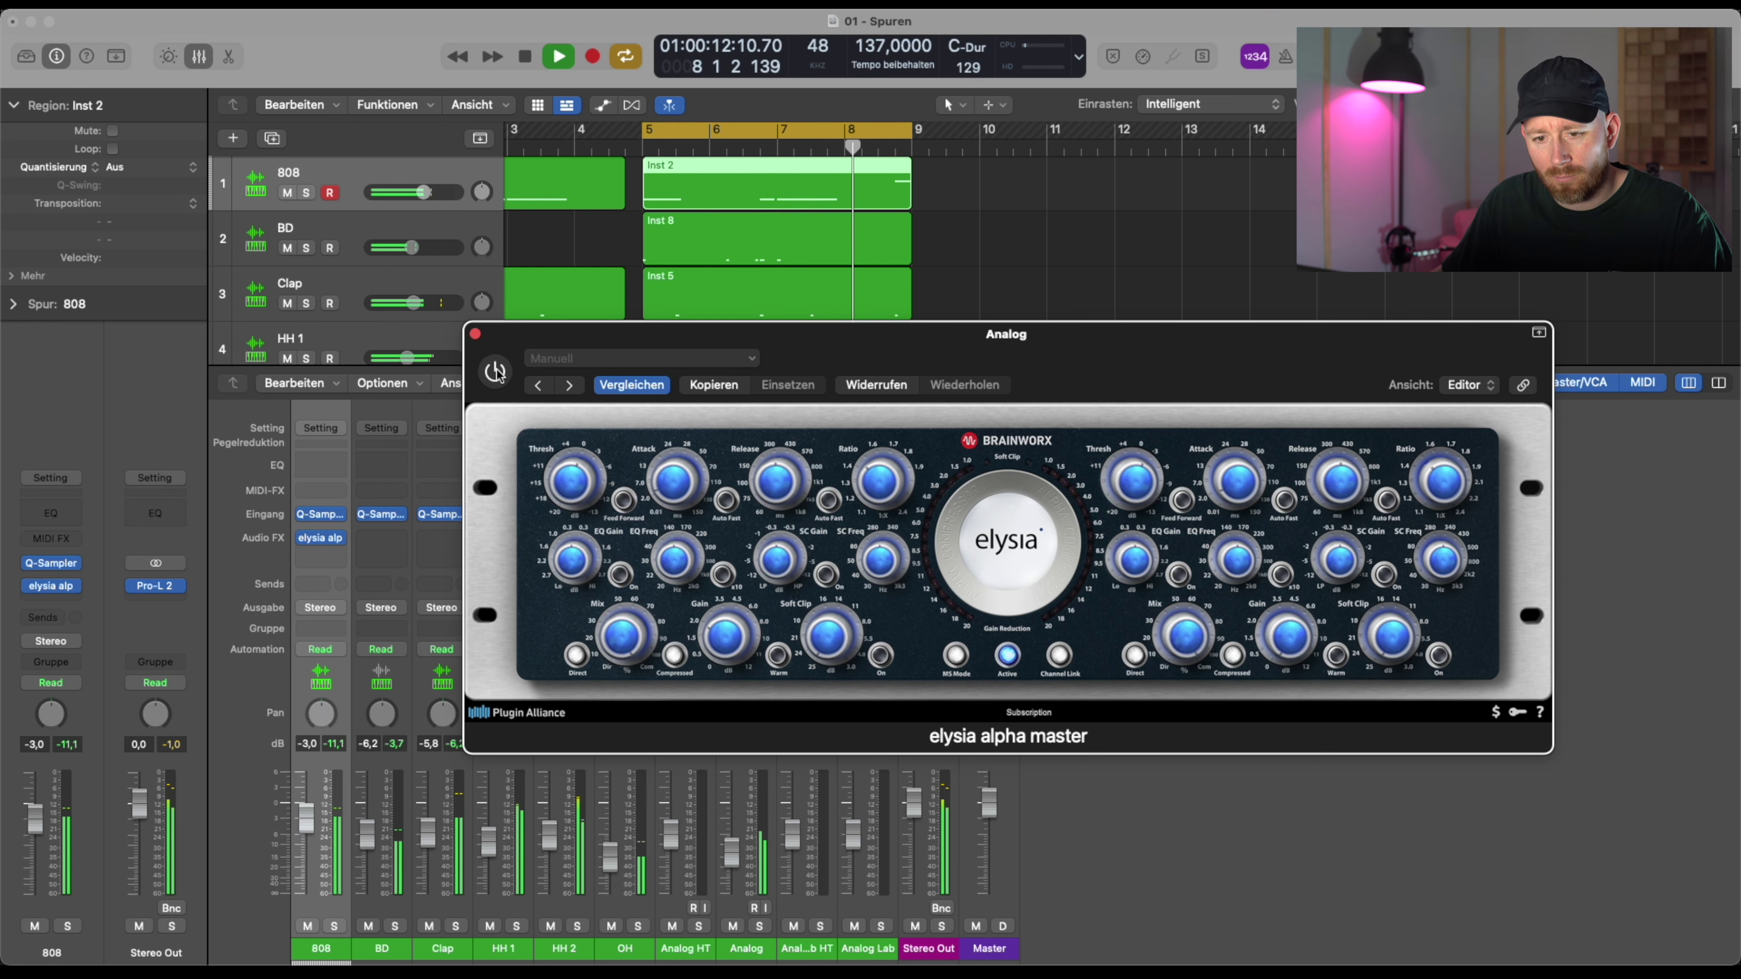
click(476, 334)
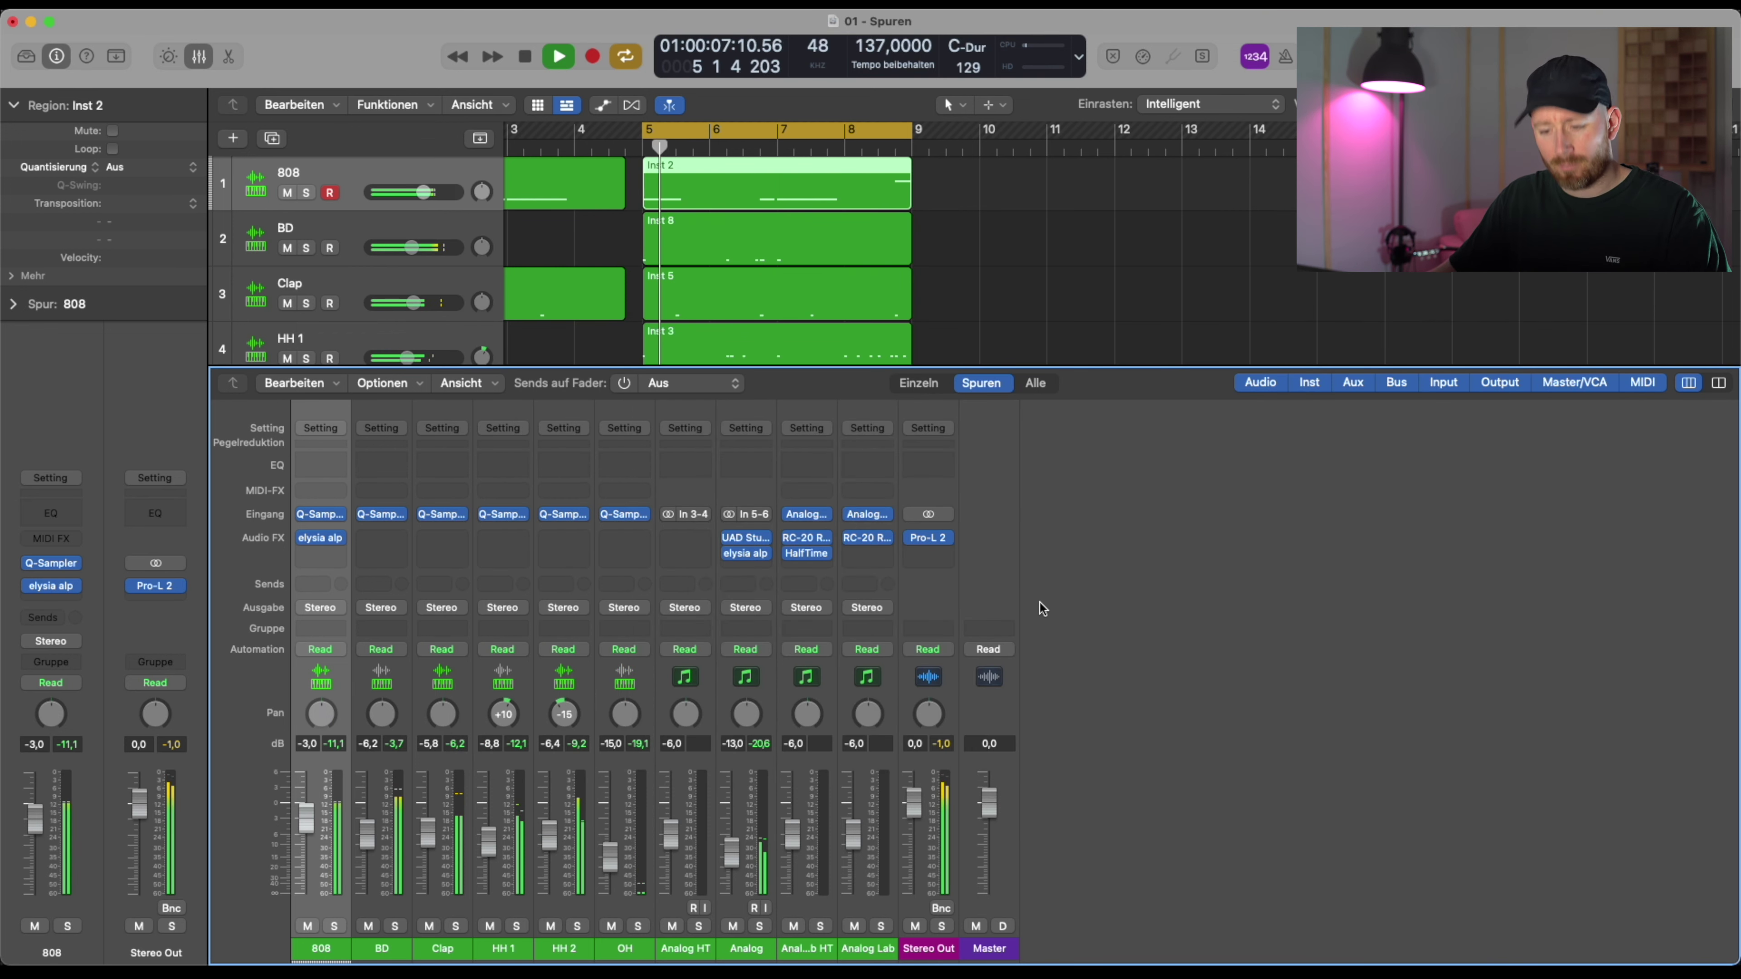
key(x)
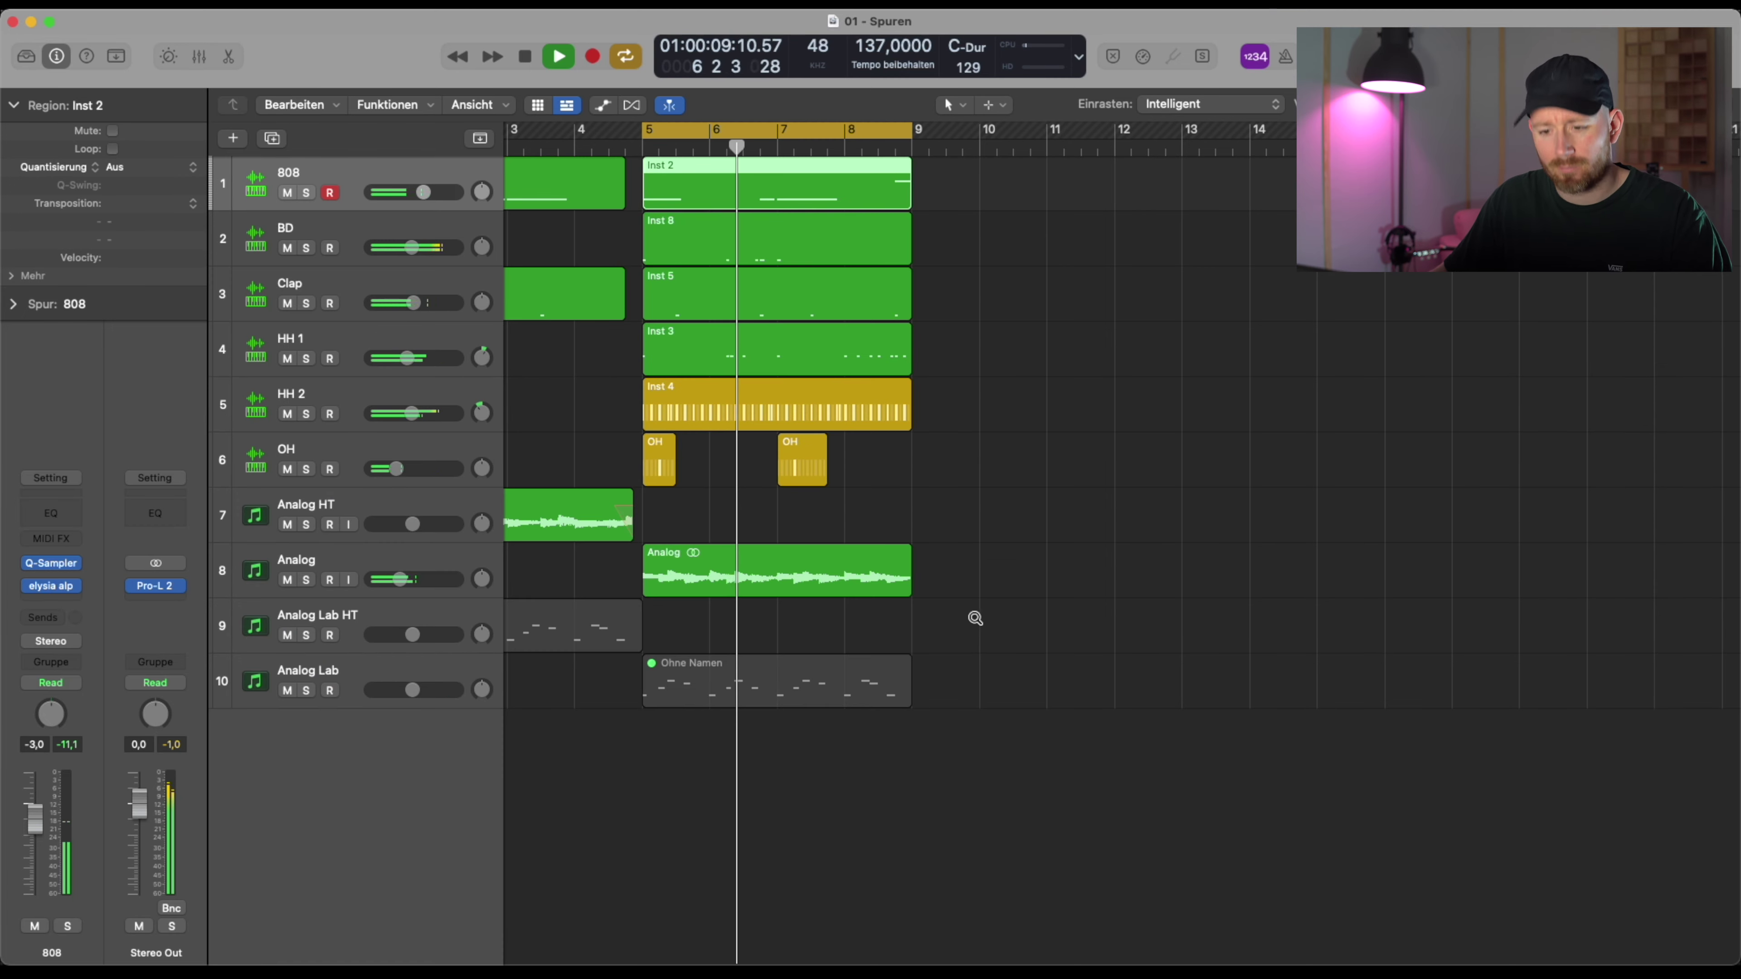
Lower the HH 1 and HH 2 levels together, bringing HH 1 to -10,6 dB, and stop playback
scroll(964, 613, up, 3)
key(z)
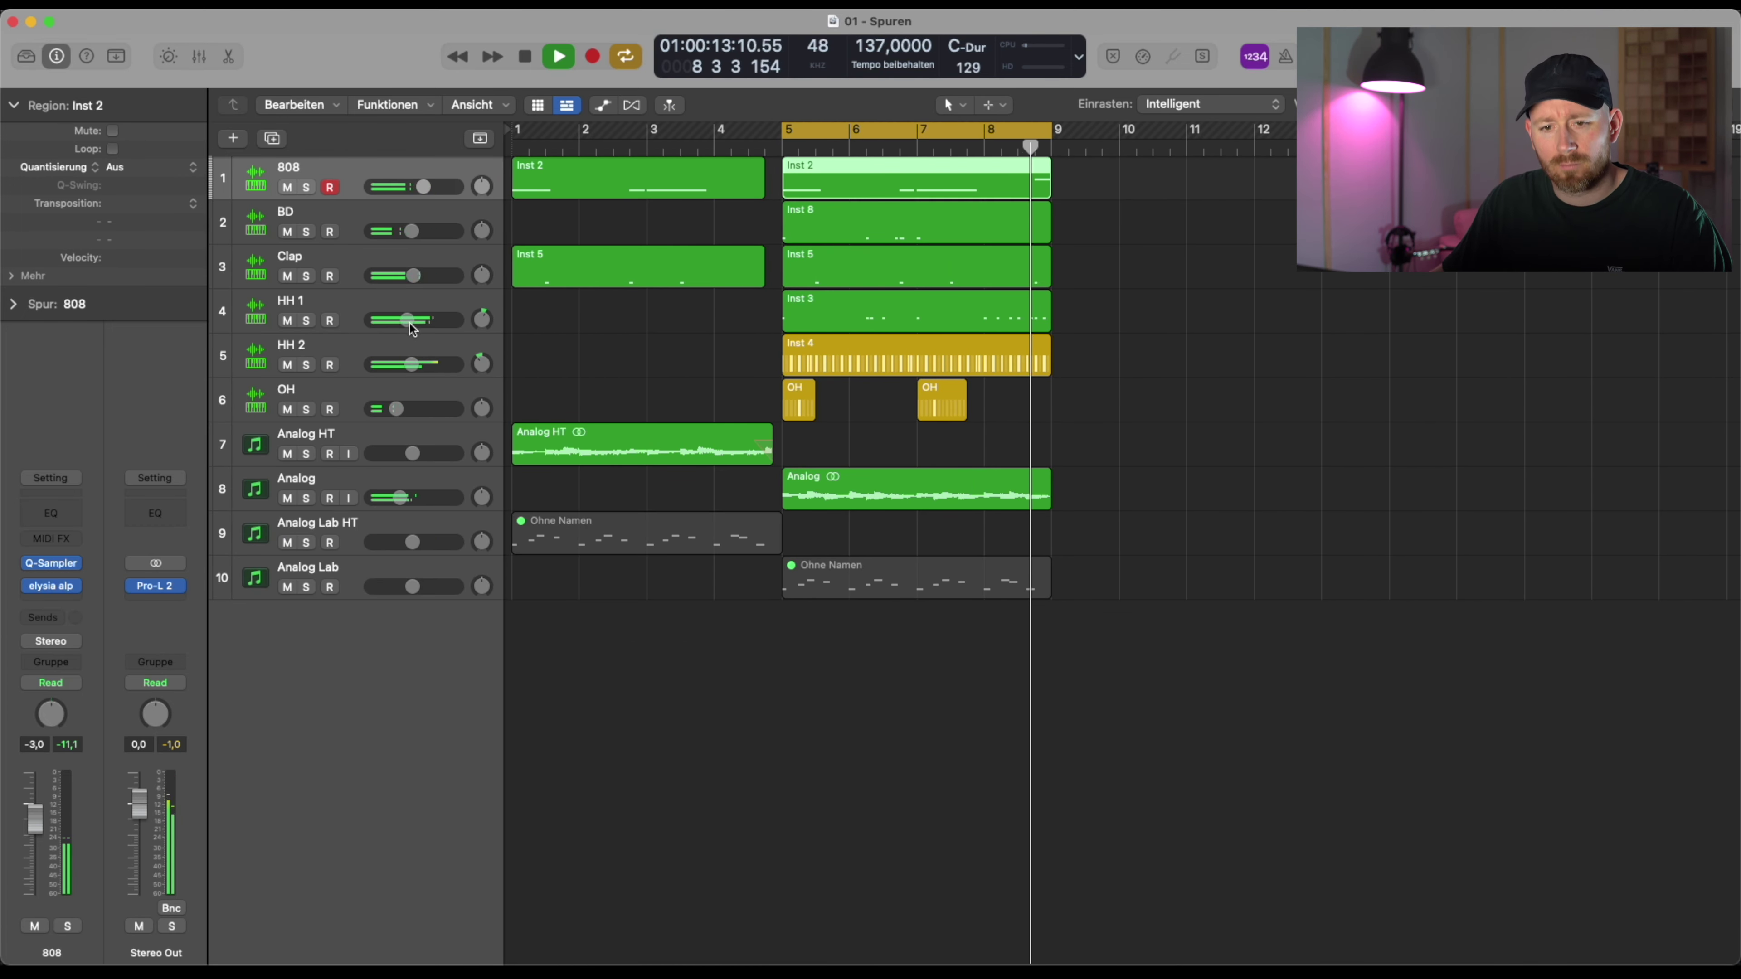
click(422, 302)
shift+click(420, 350)
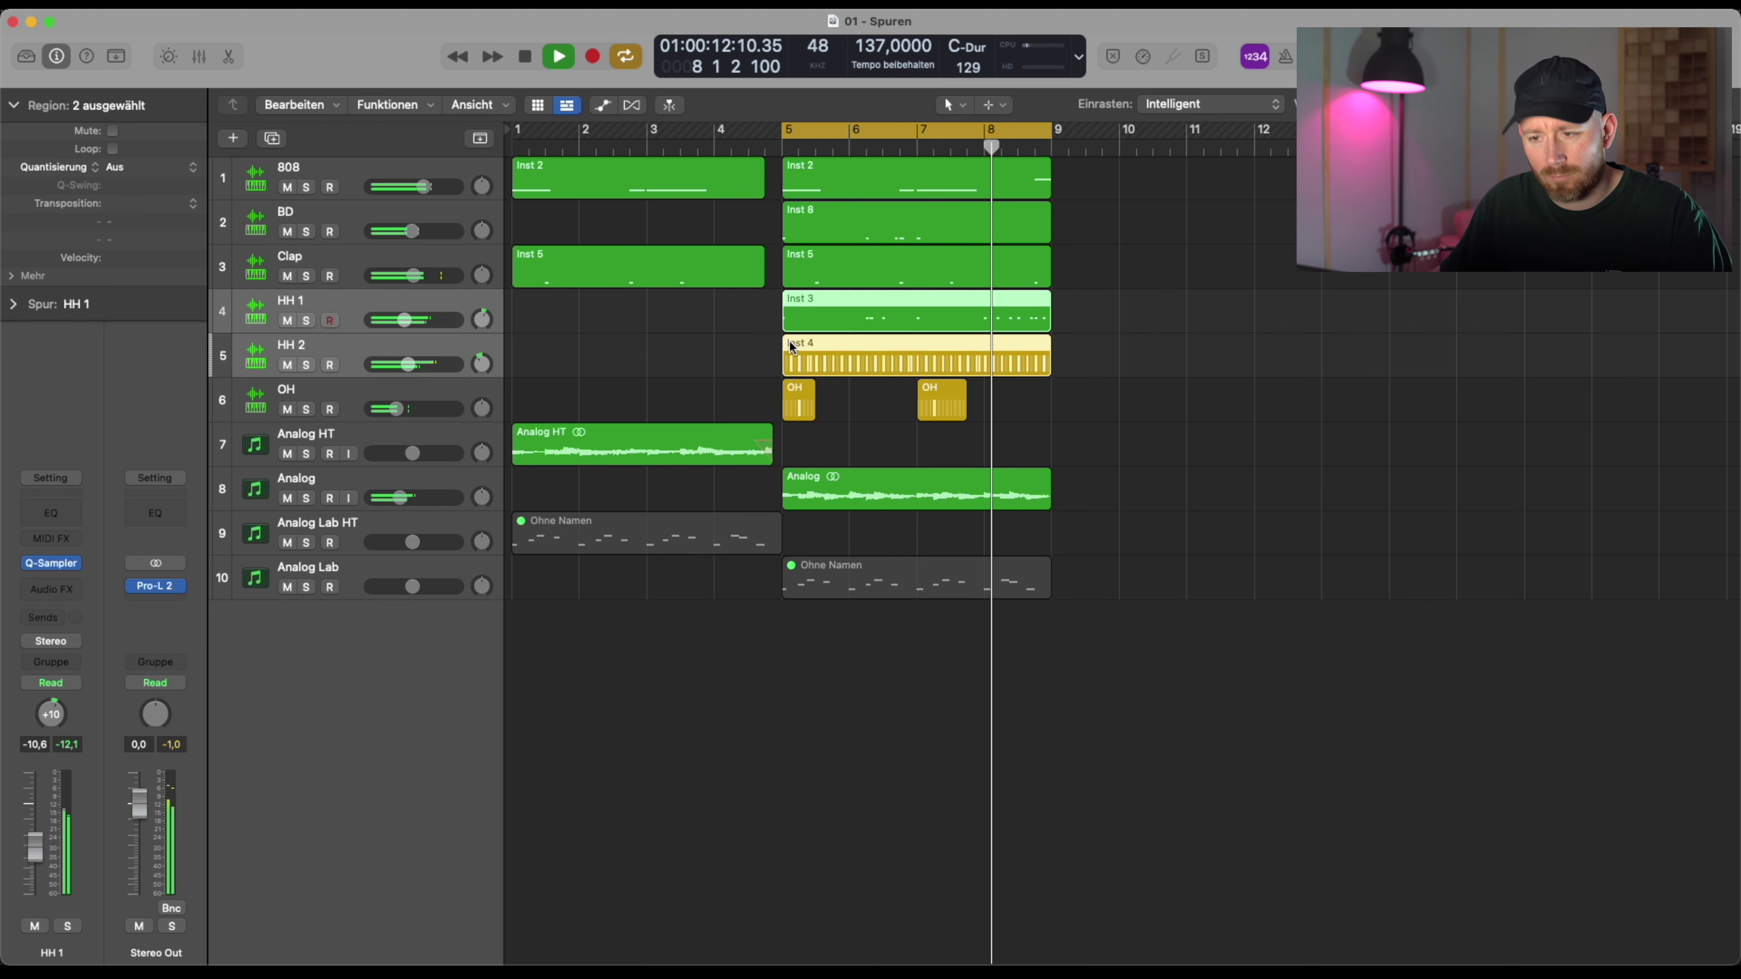
key(super+Up)
key(space)
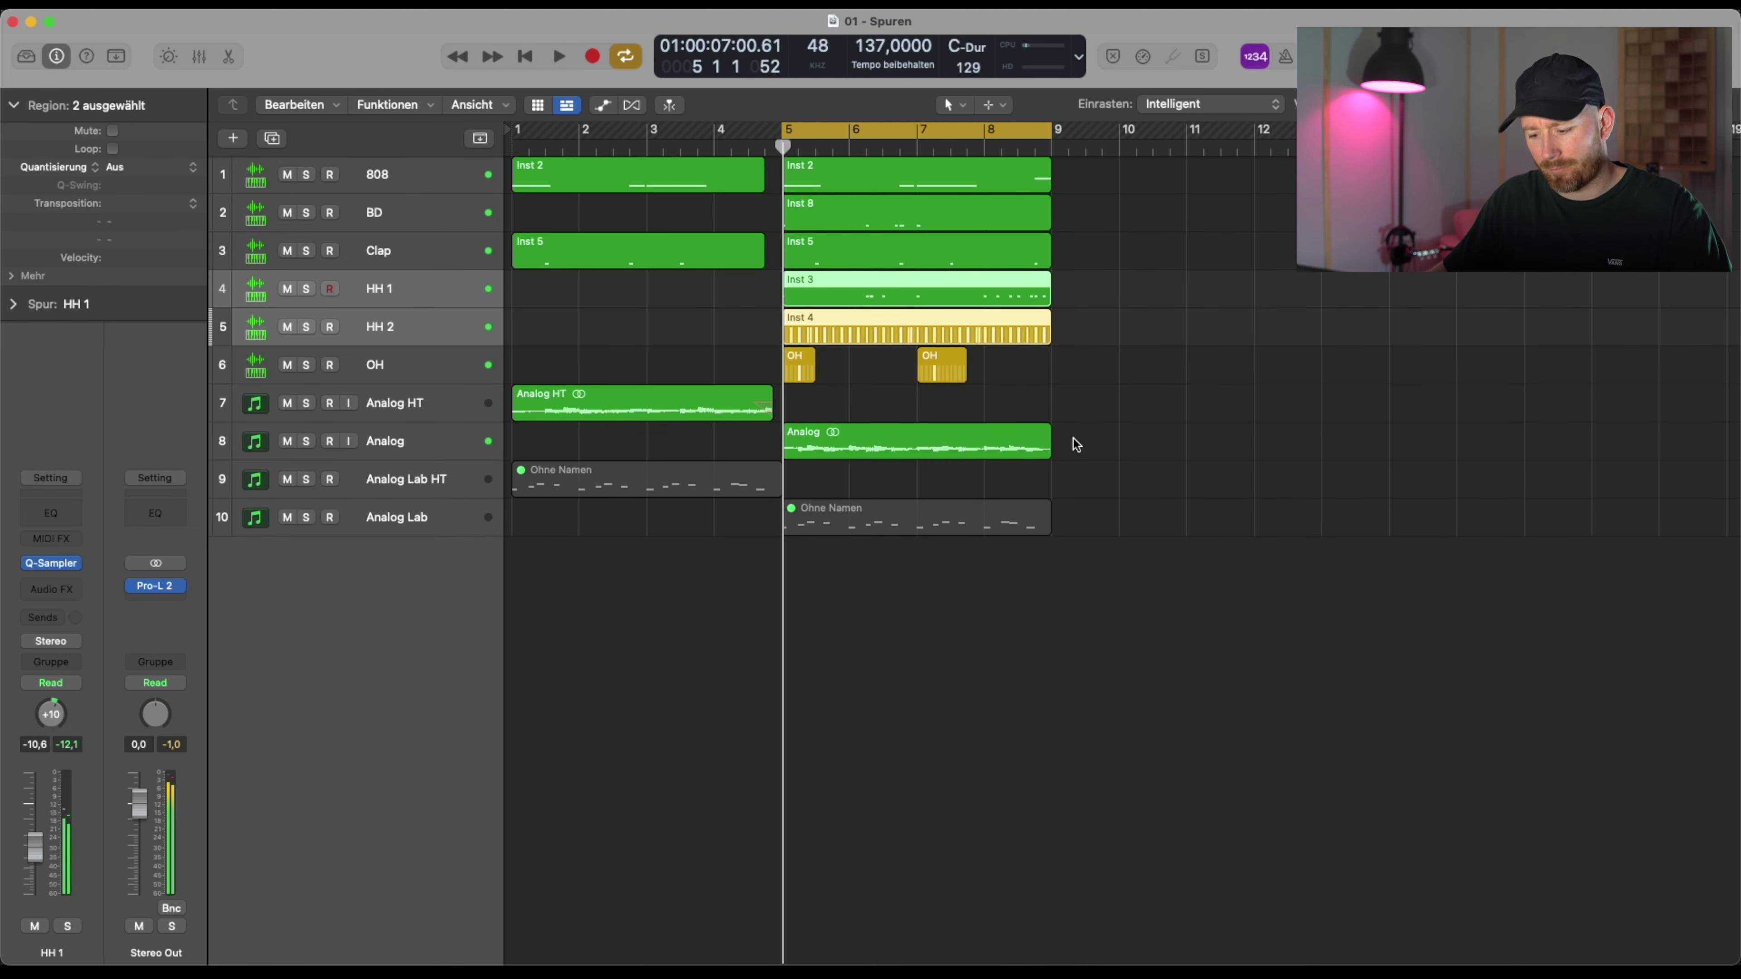
Add a new software instrument track below Analog Lab and load Arturia's Piano V3 in stereo
double_click(449, 640)
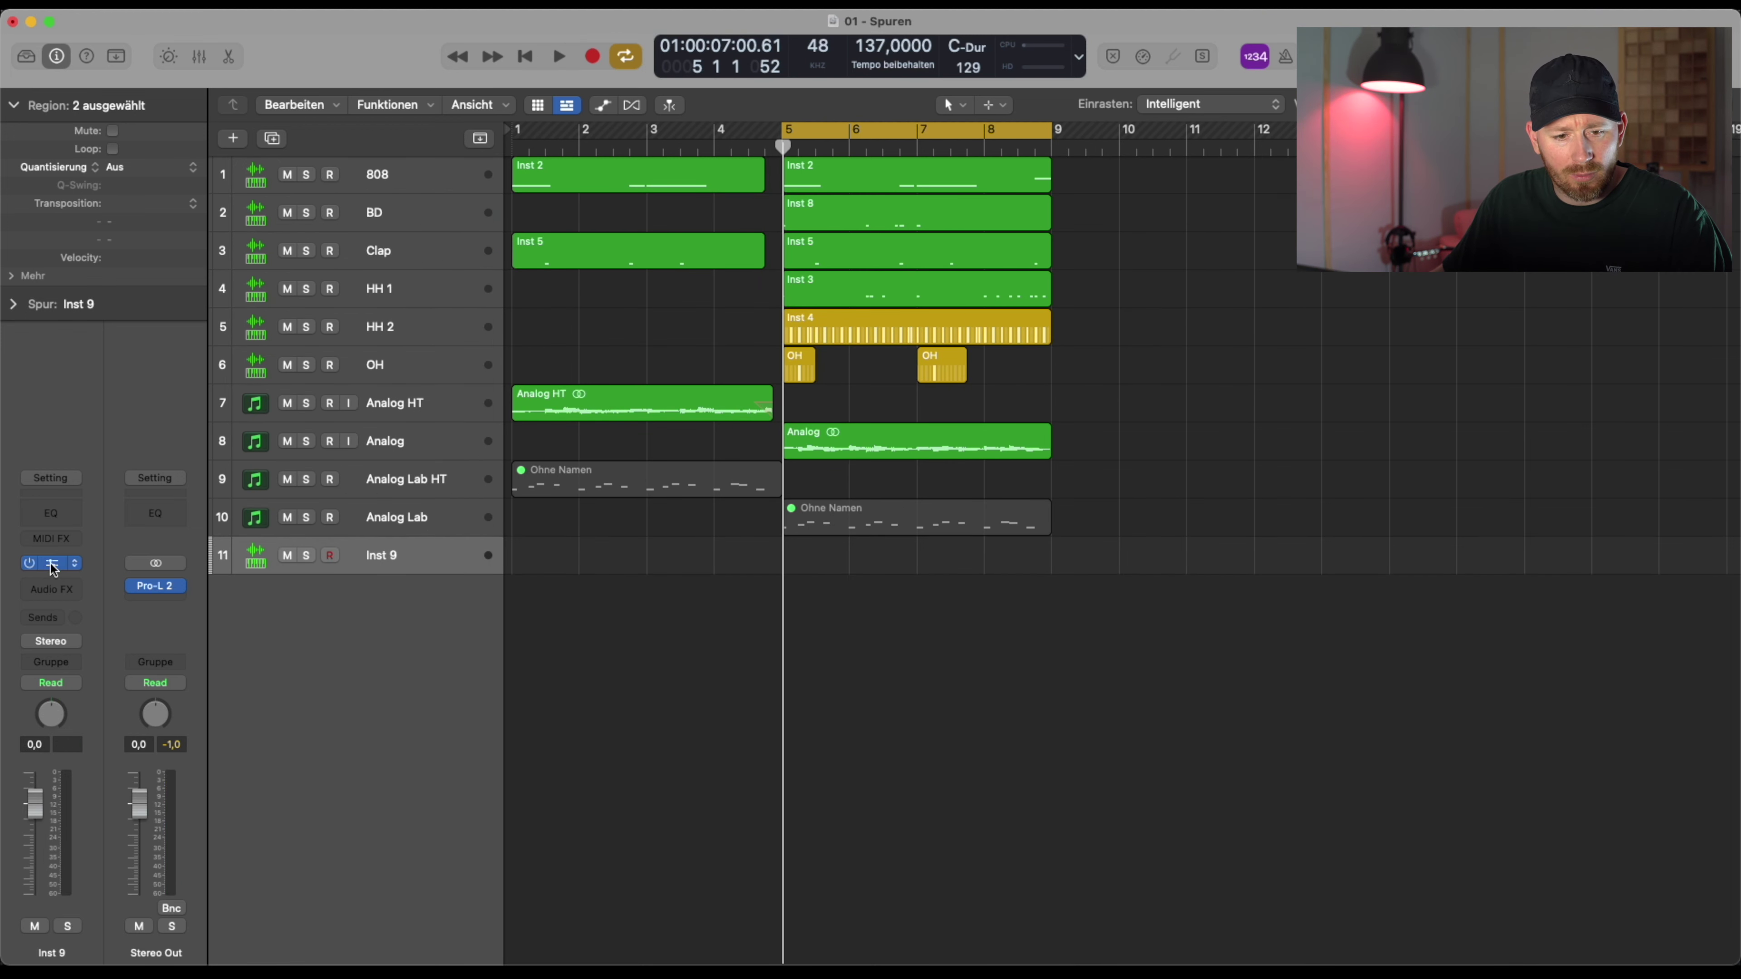
click(75, 568)
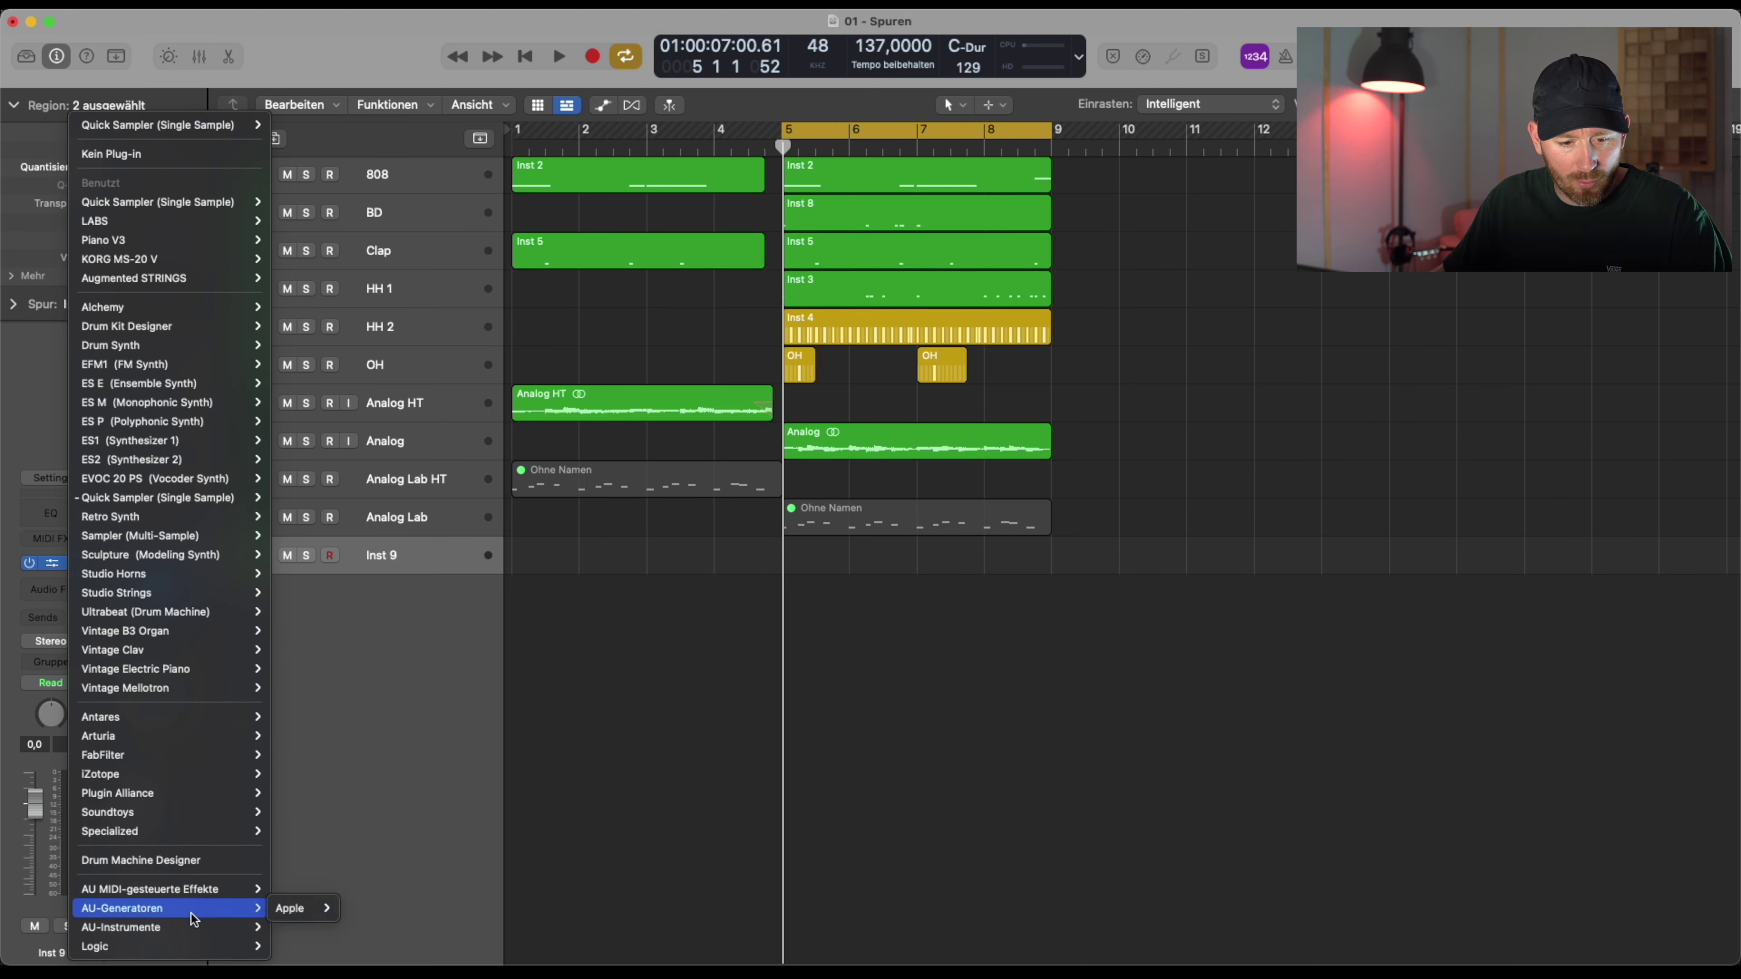
mouse_move(206, 927)
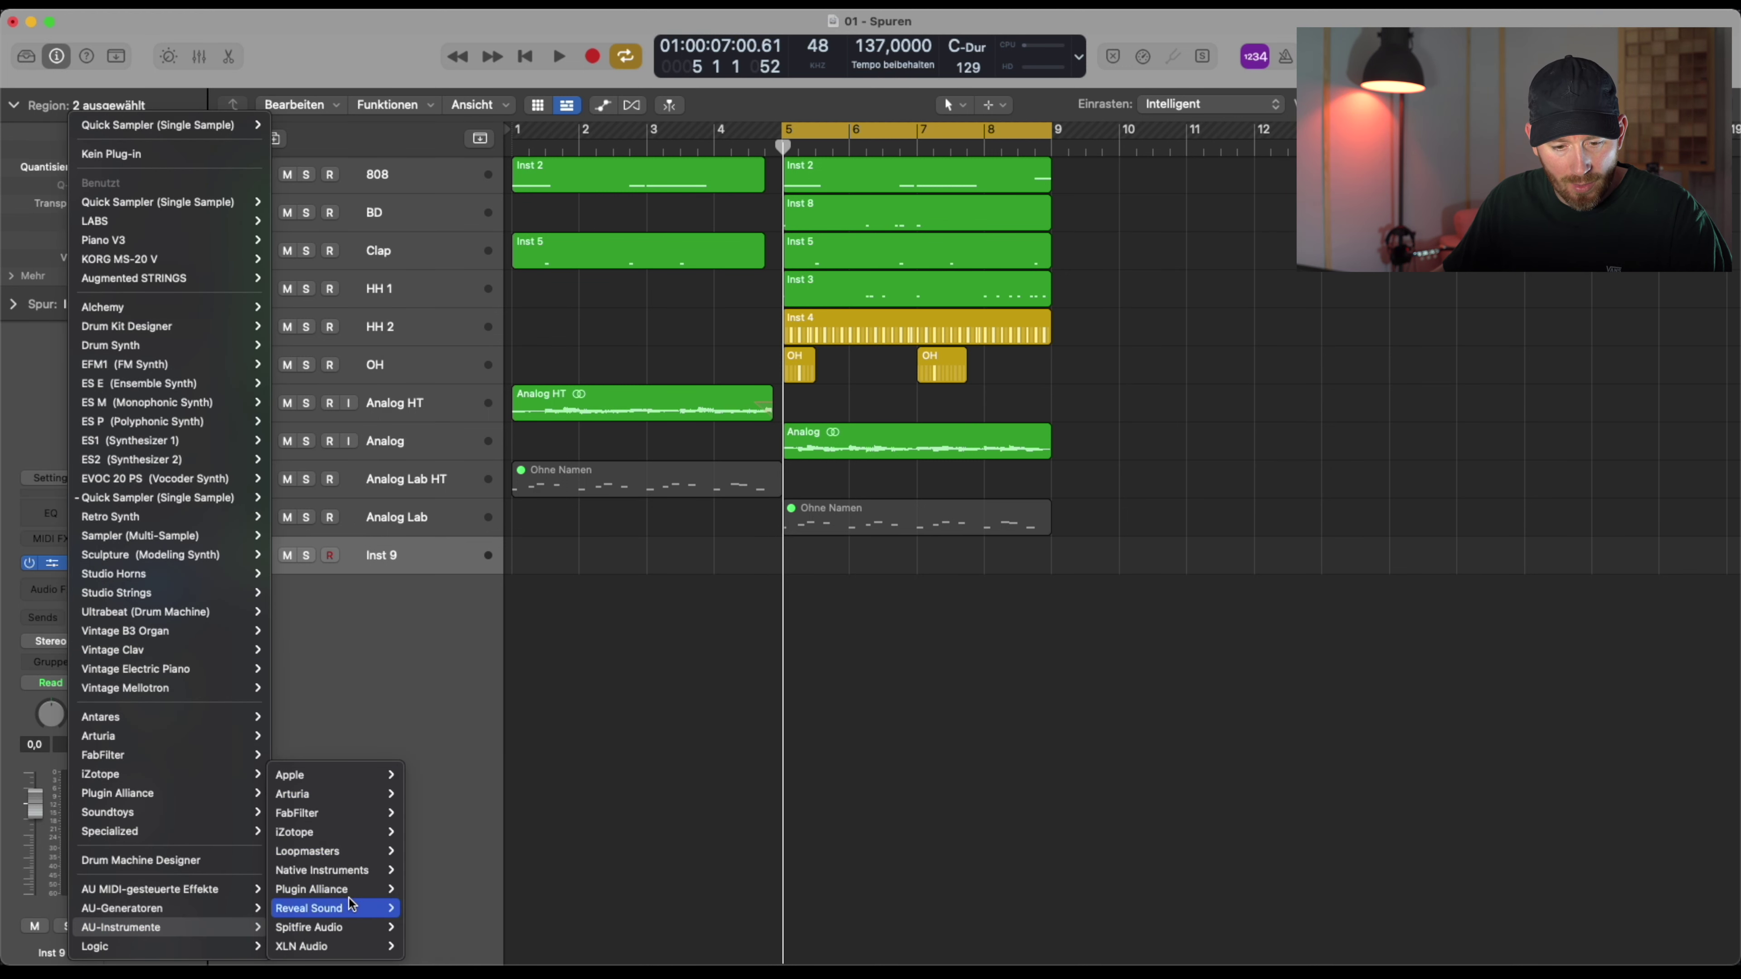
mouse_move(349, 880)
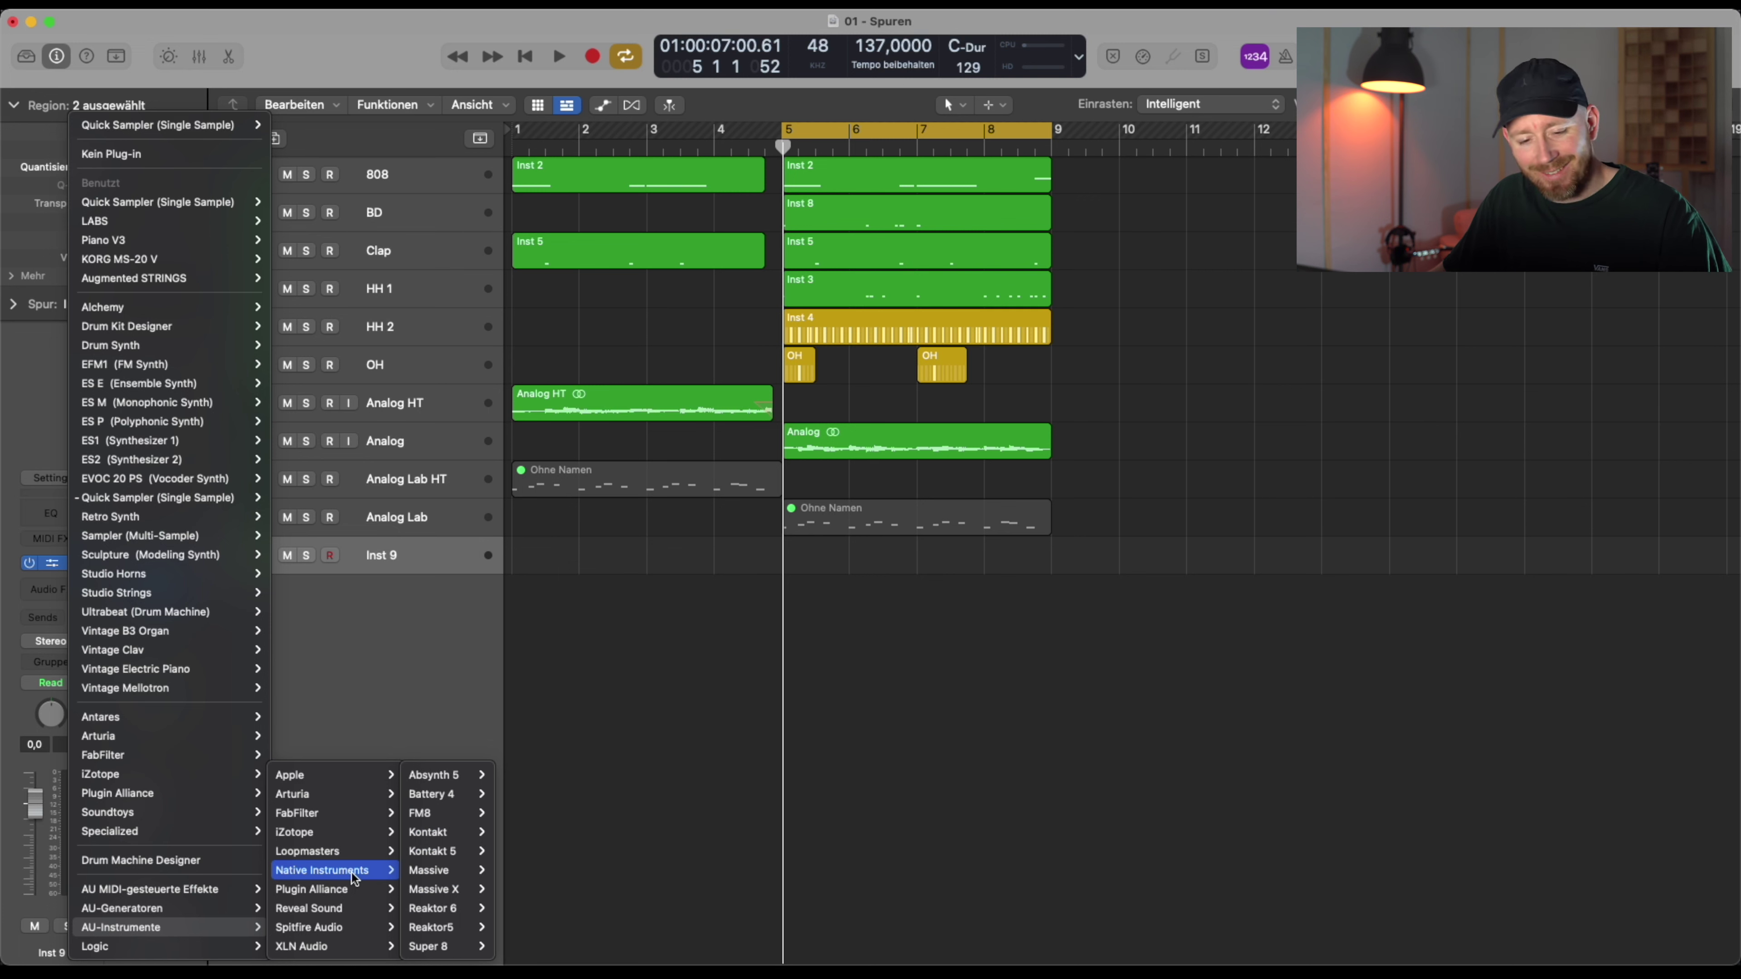
mouse_move(329, 794)
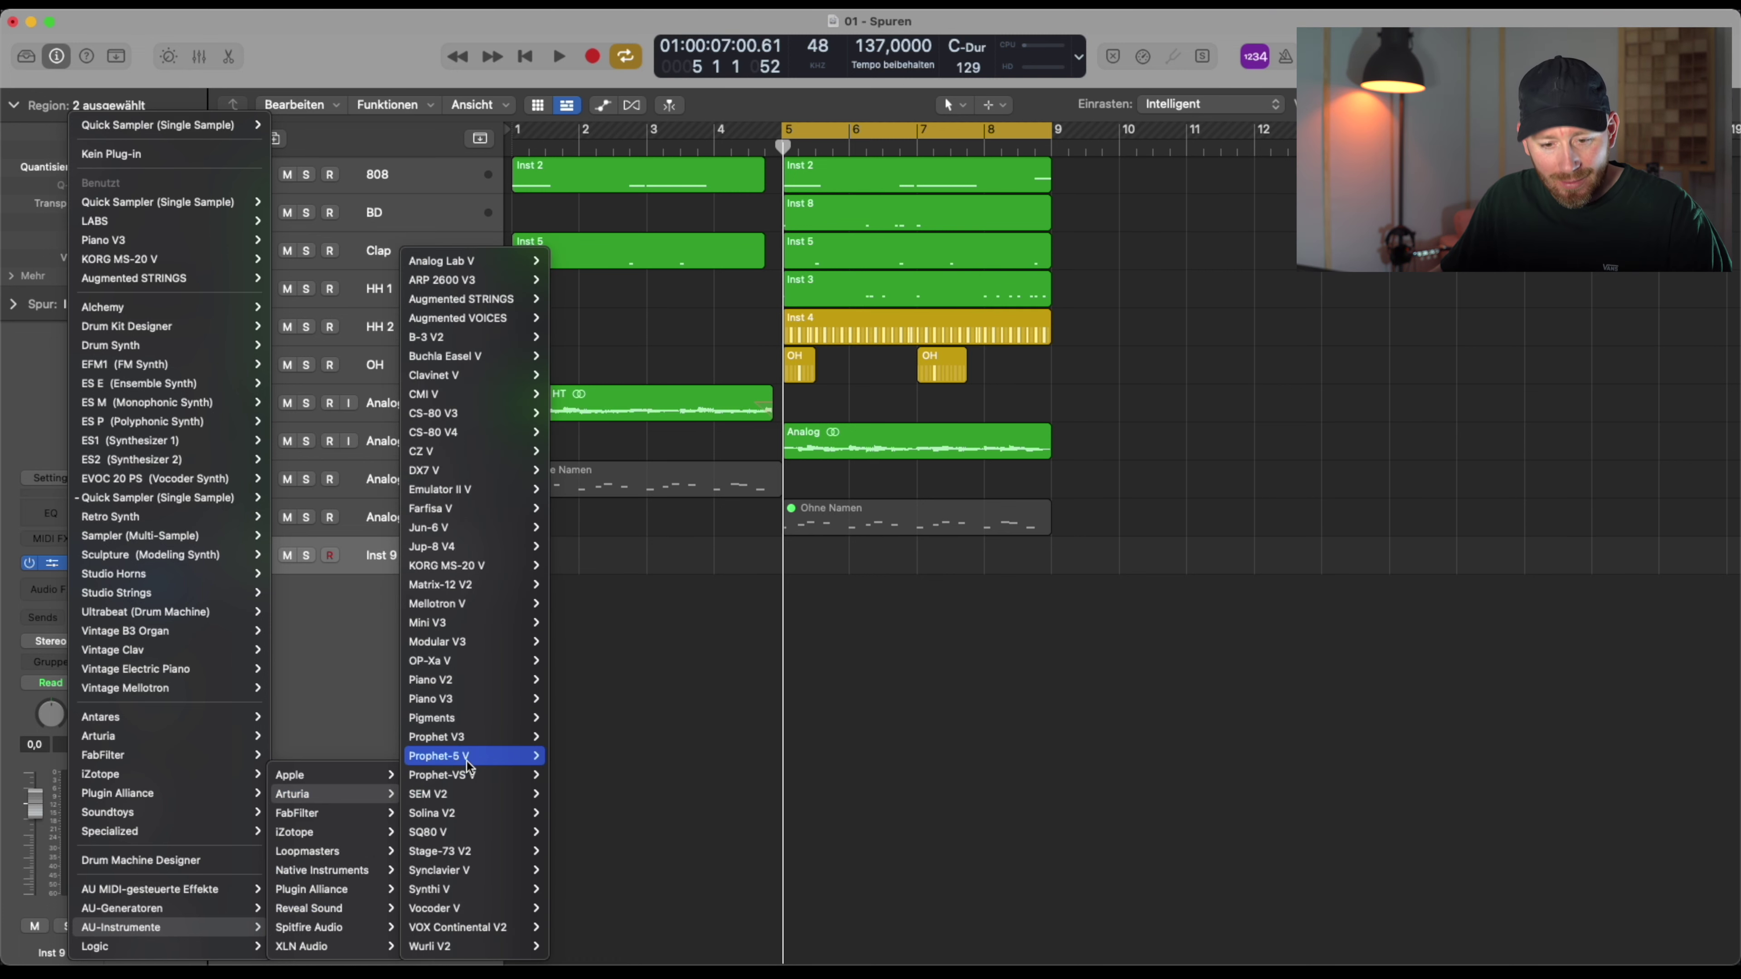
mouse_move(442, 698)
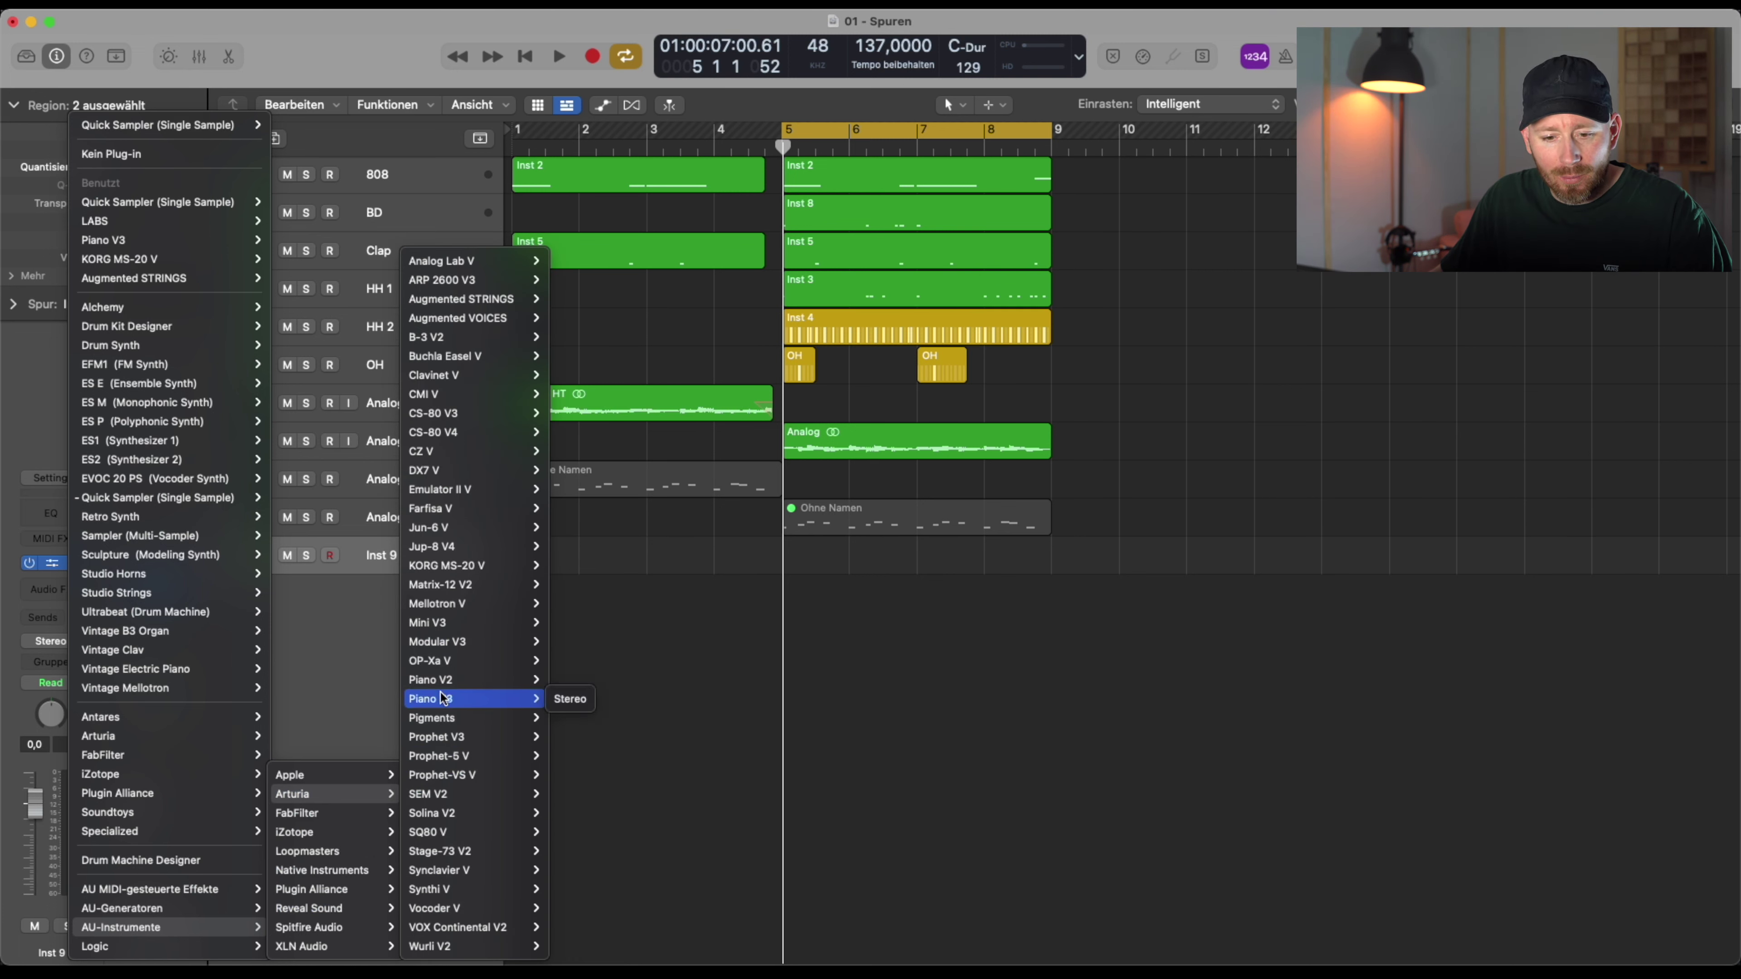
click(570, 698)
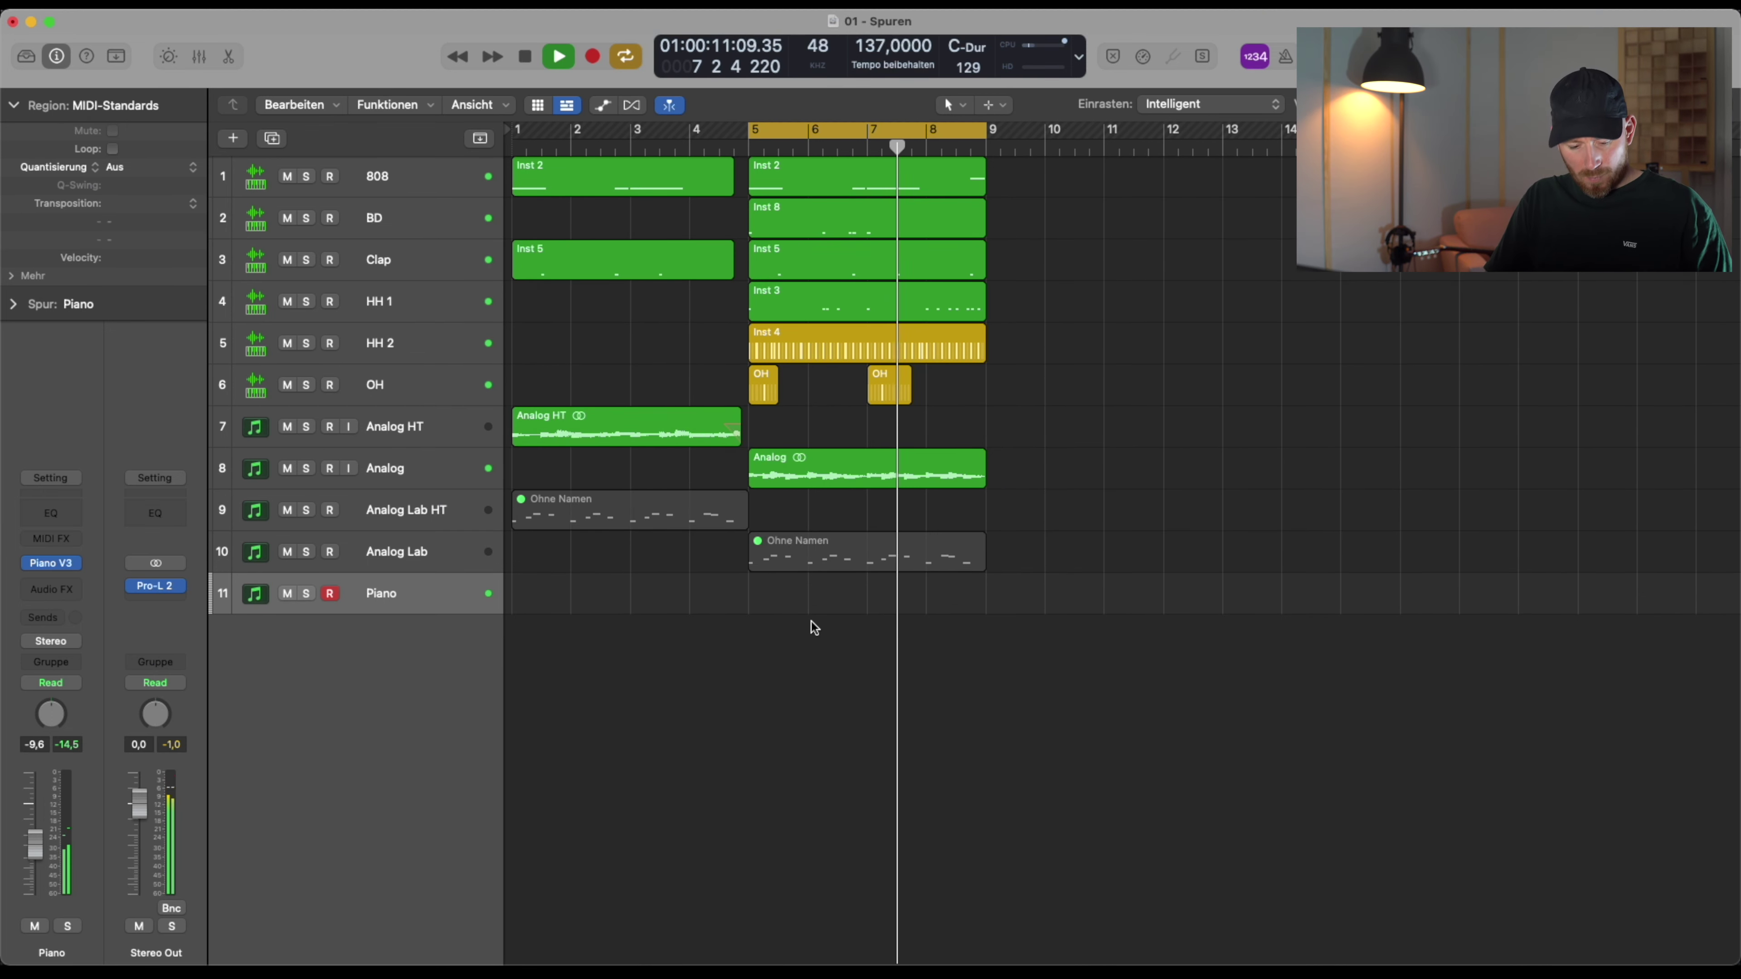
Record a piano part over bars 5 to 8 on the Piano track, quantize it to 1/16 notes, and play it back
key(r)
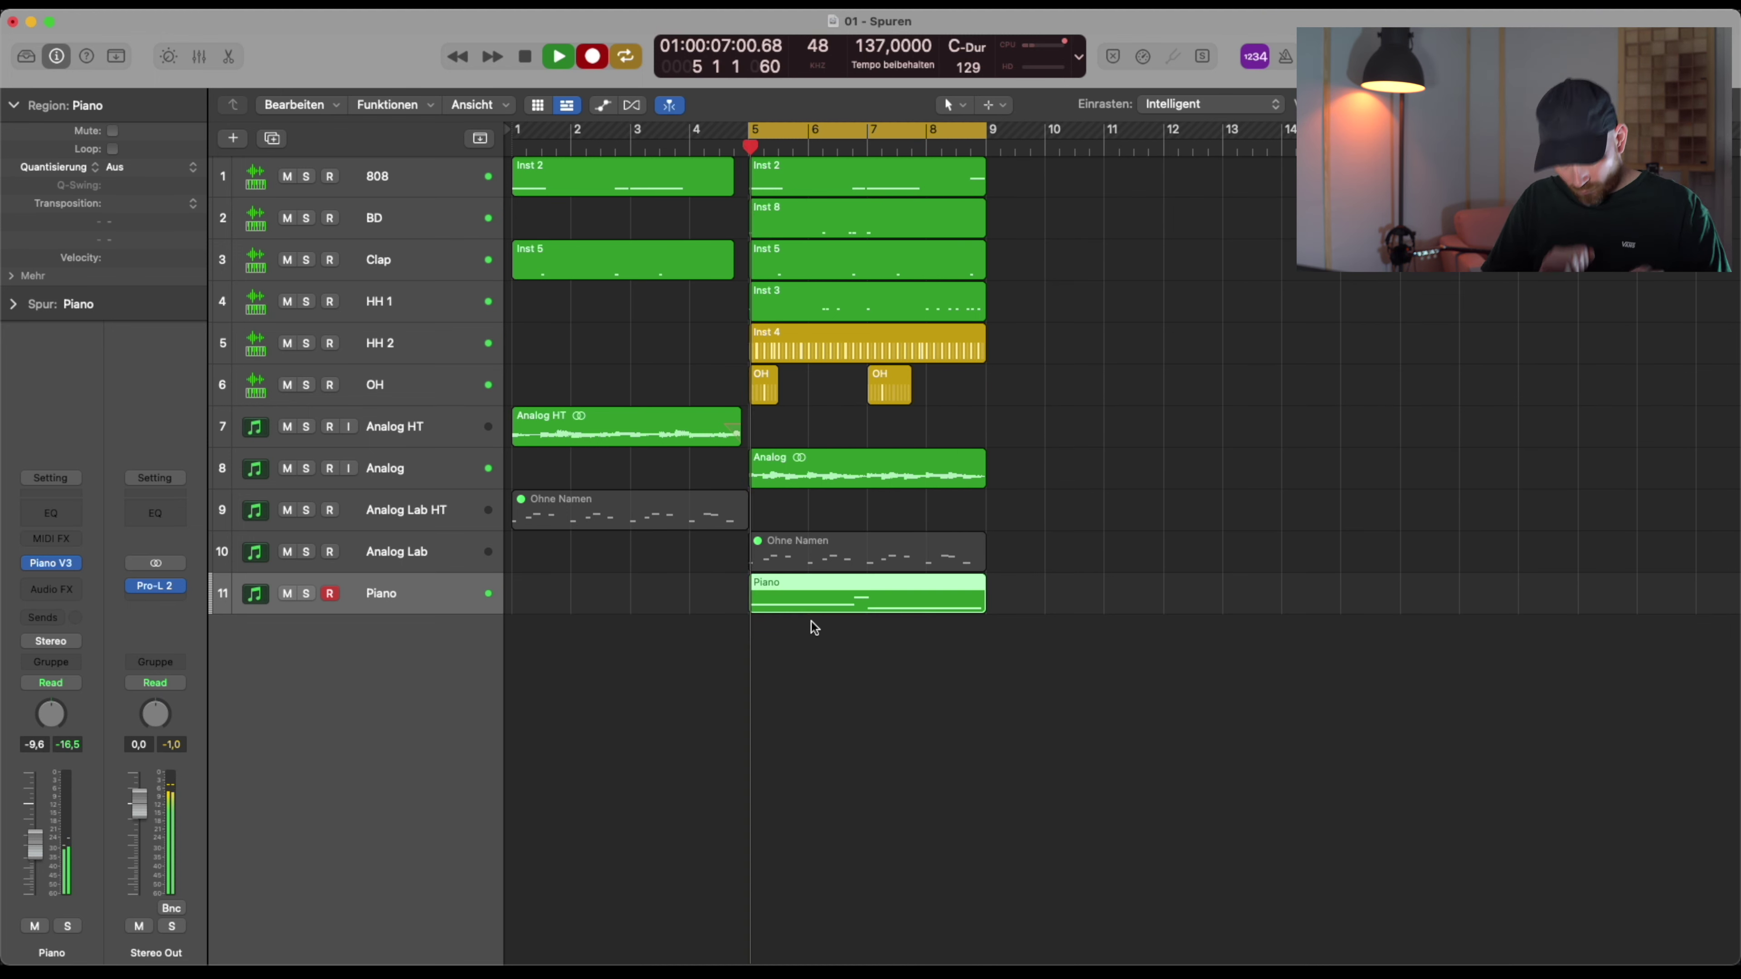
key(space)
key(q)
key(space)
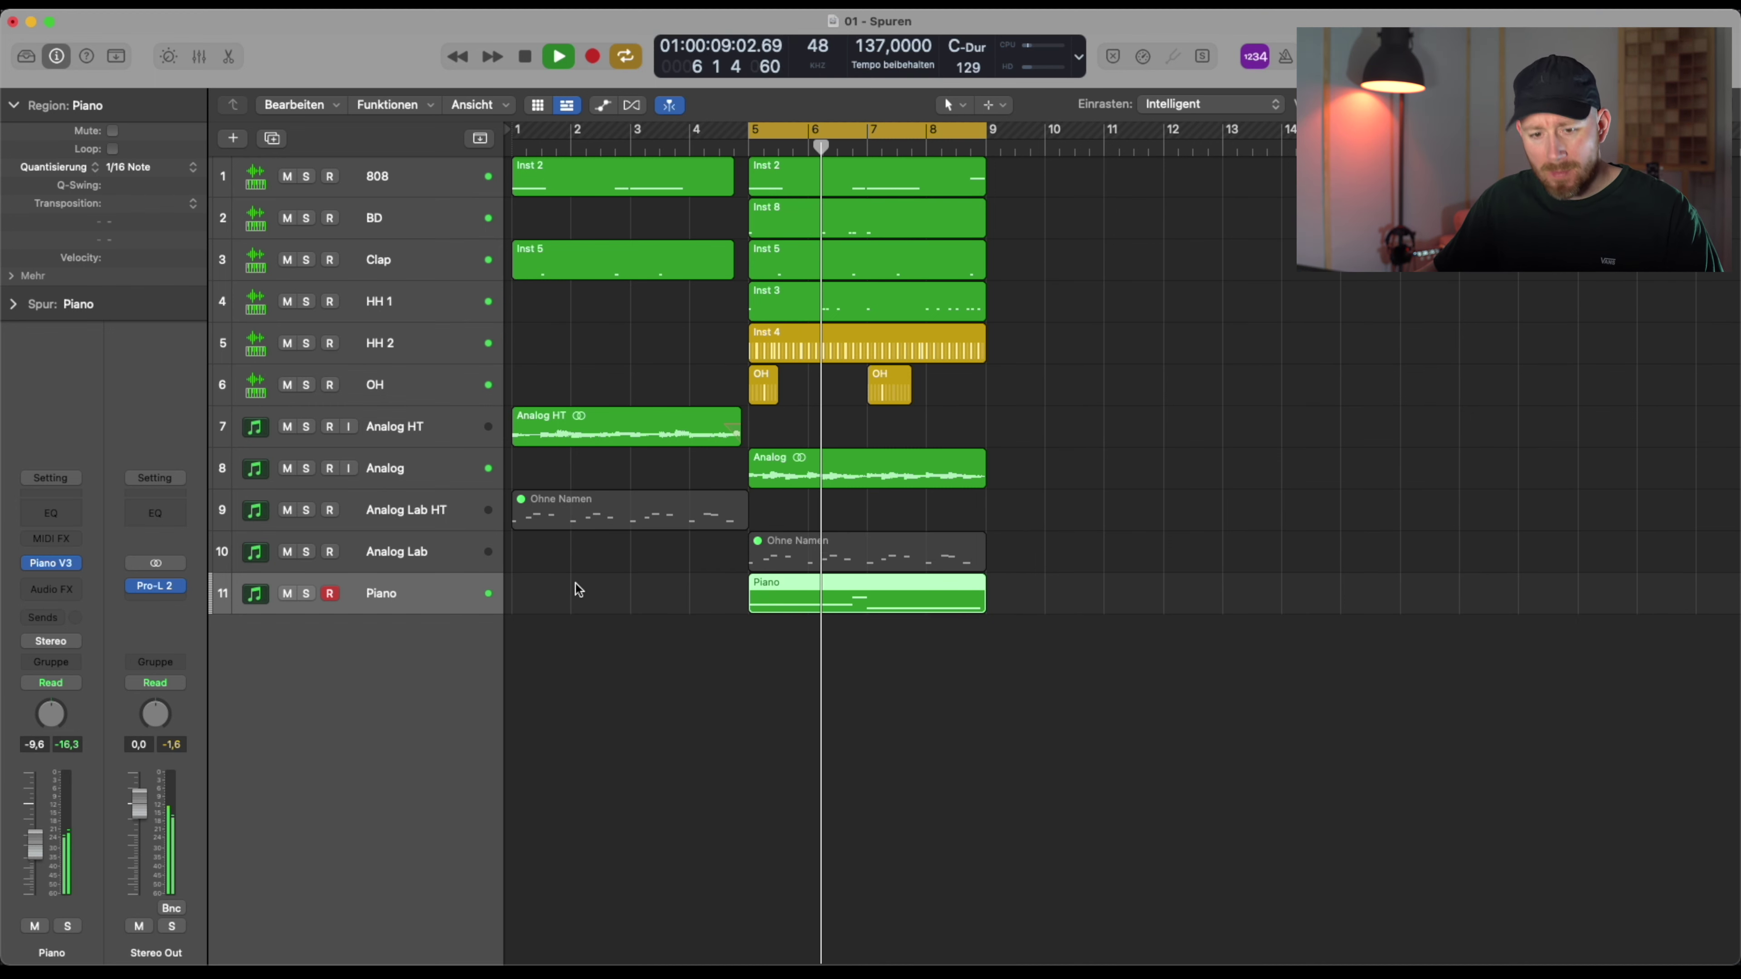
Move the Piano track directly below Analog and set its level to -16,0 dB
drag(411, 593, 418, 510)
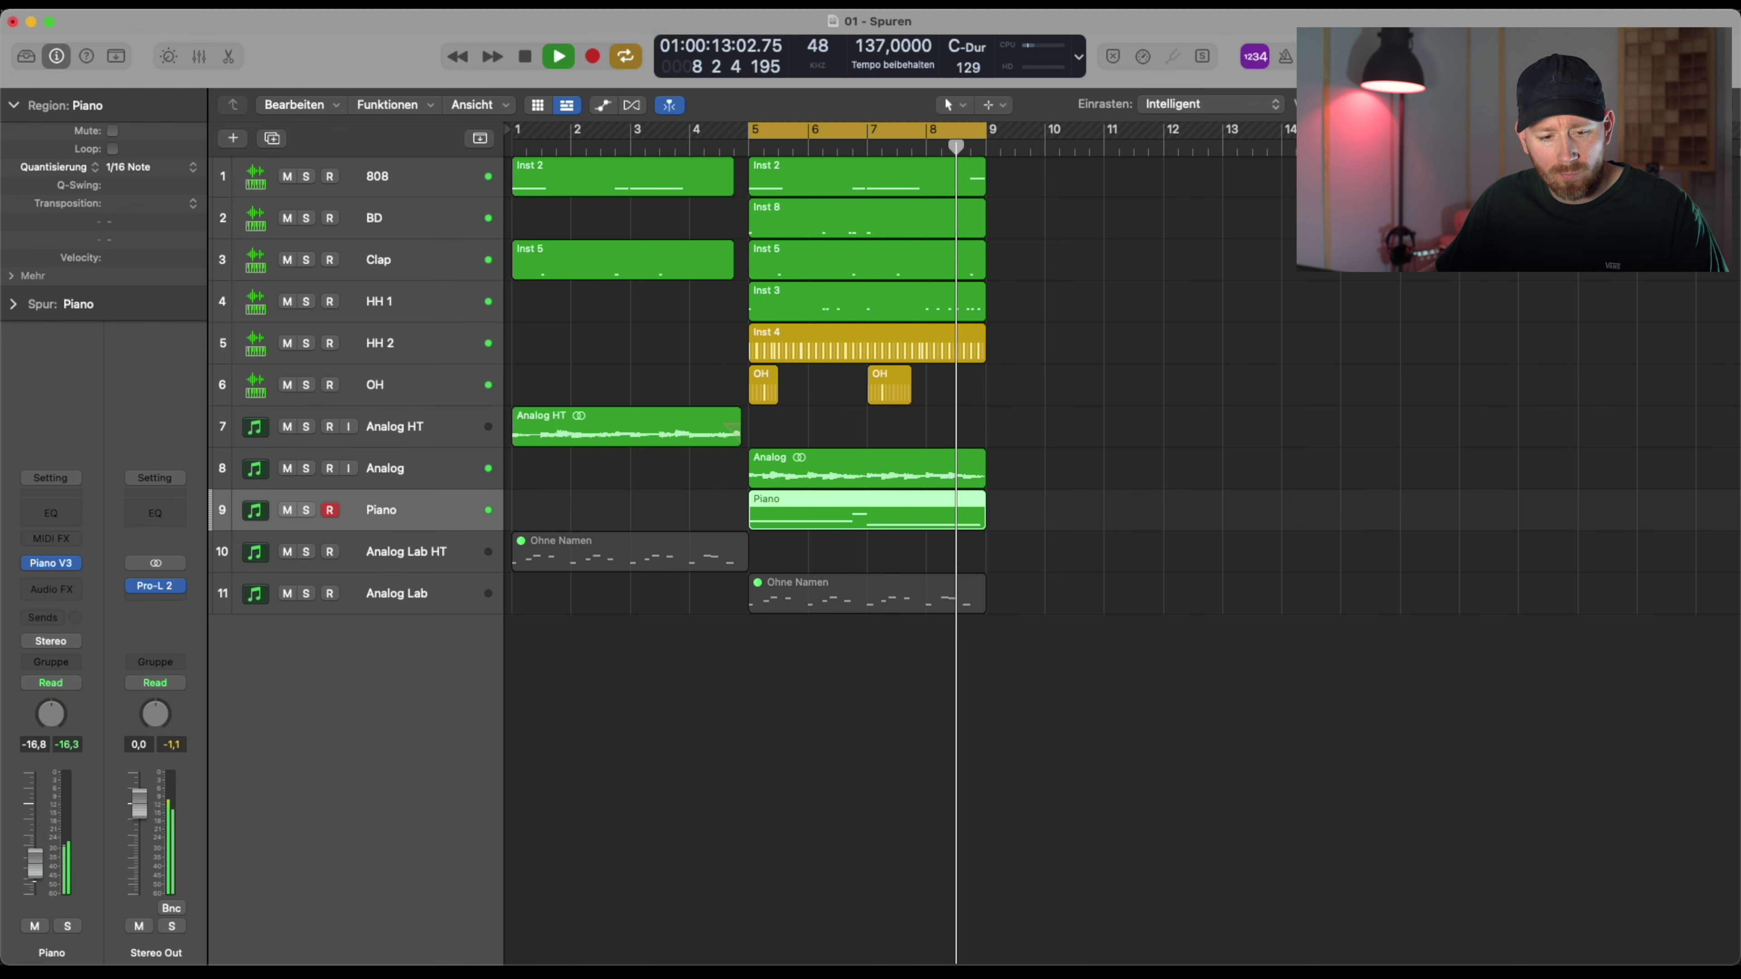
drag(45, 852, 38, 872)
double_click(35, 867)
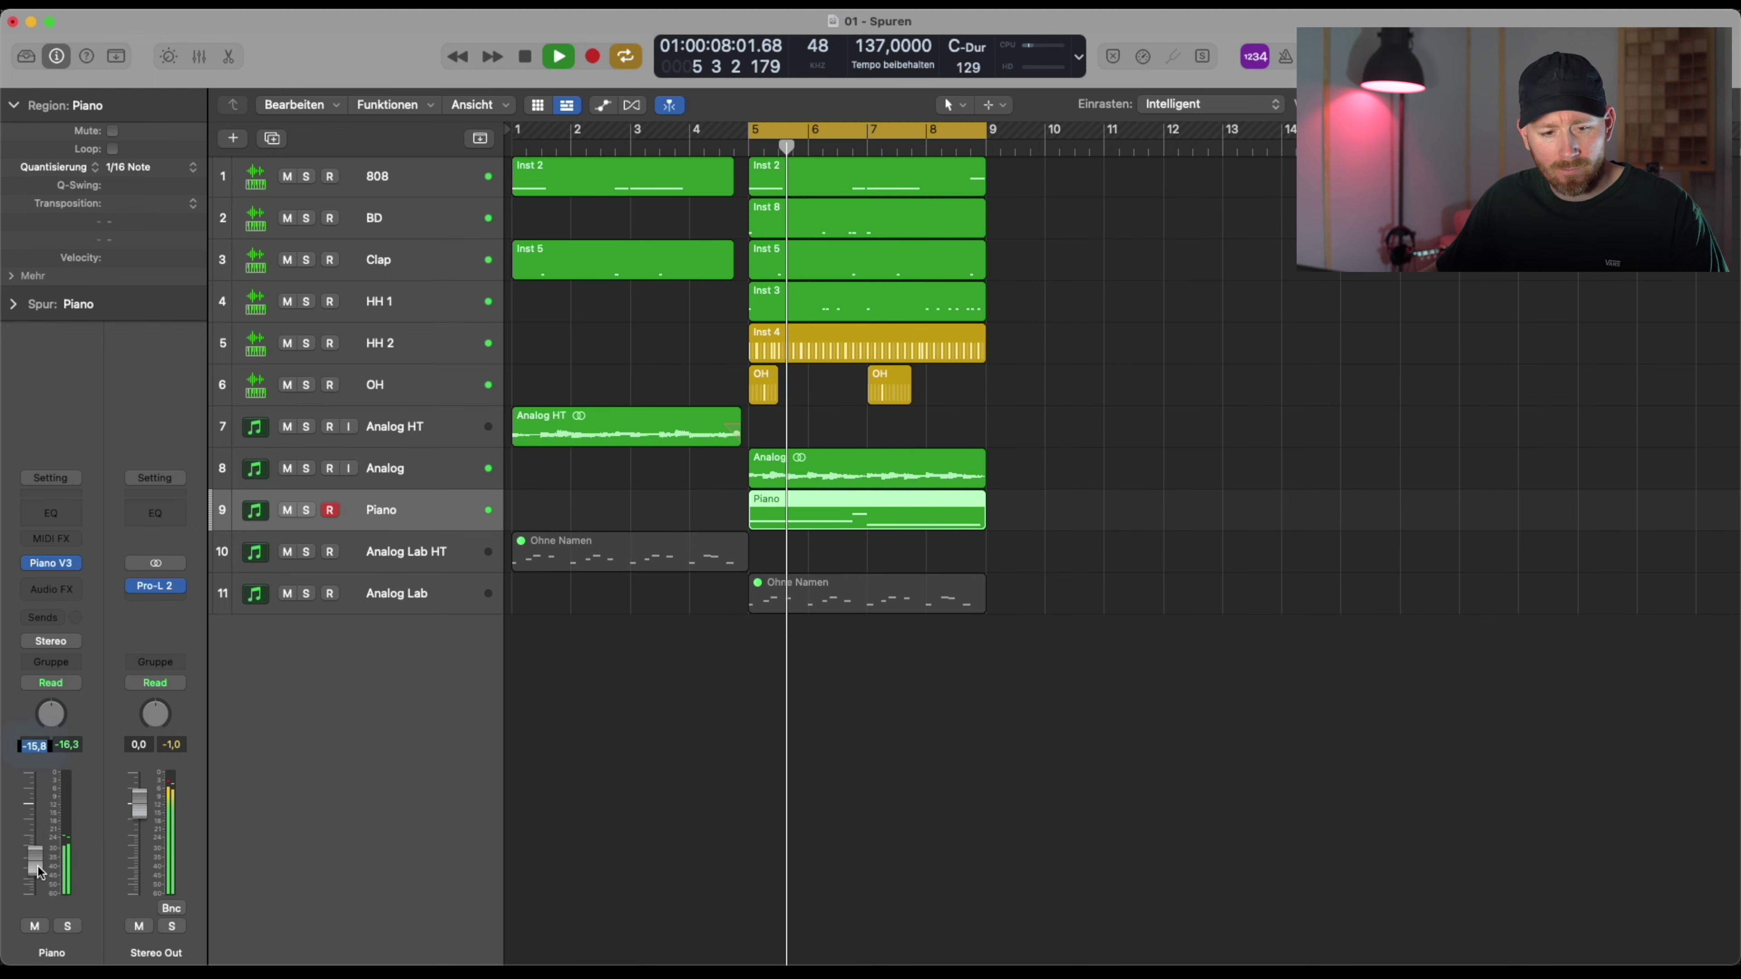
text(-16)
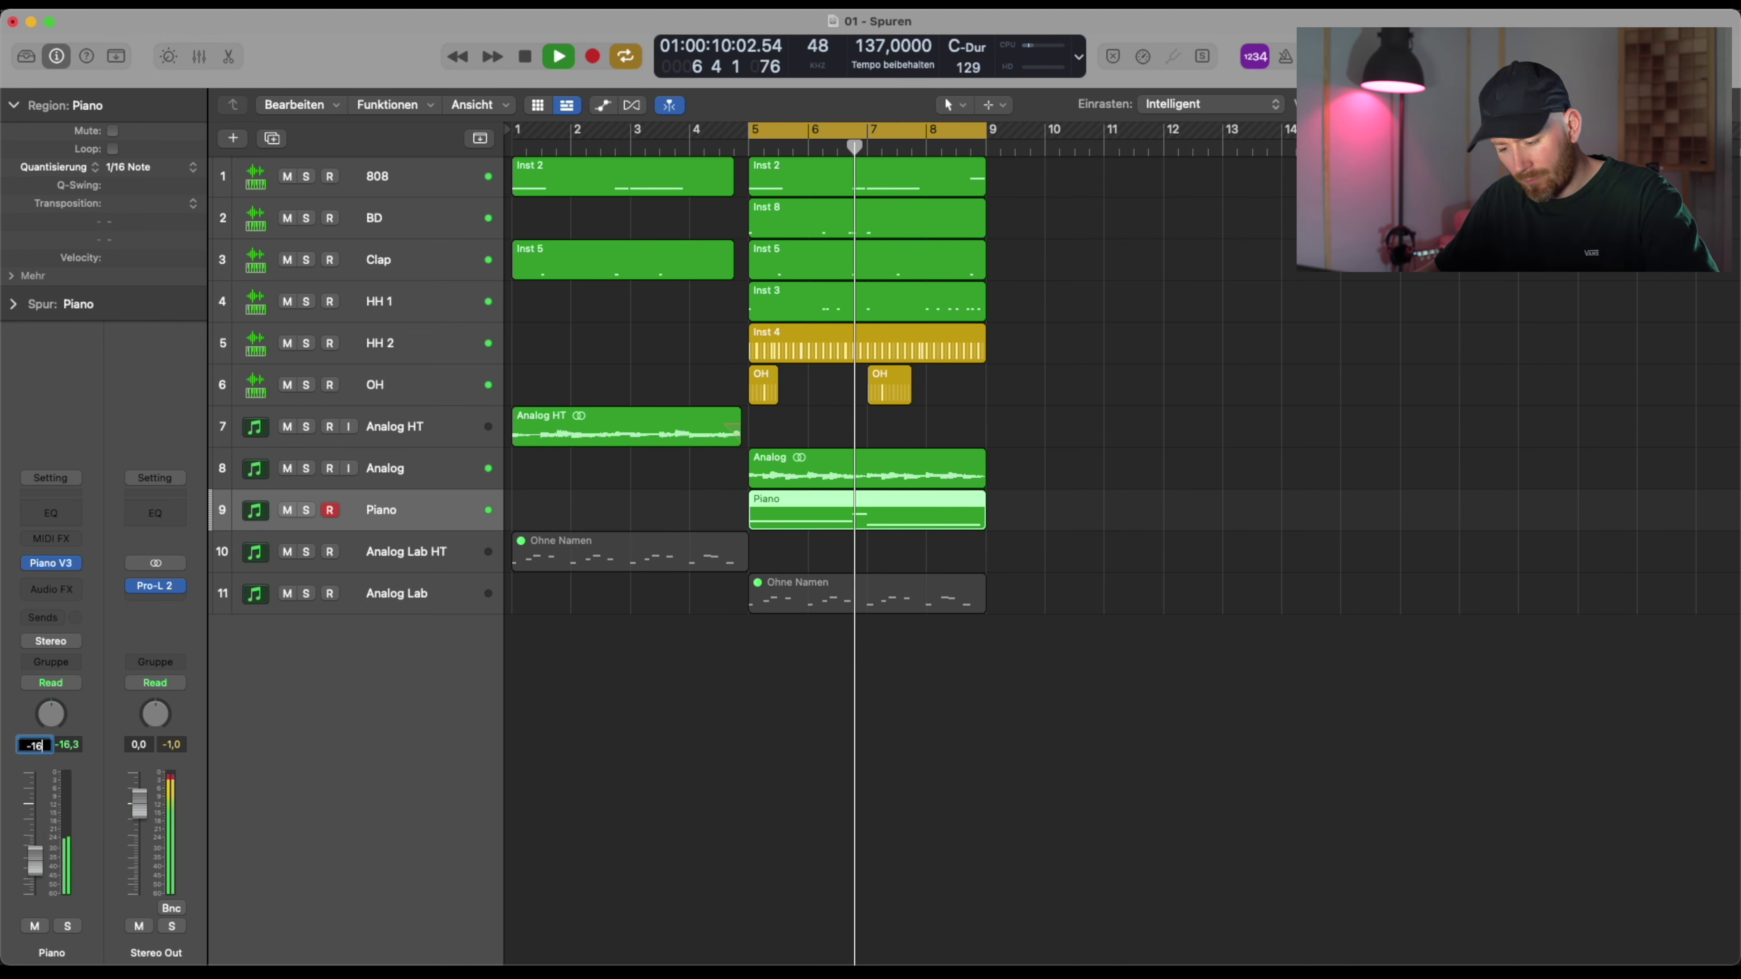
key(Return)
Audition Piano V presets on the Piano track during playback, choose Desmond's Piano, and close the instrument window
scroll(787, 684, right, 2)
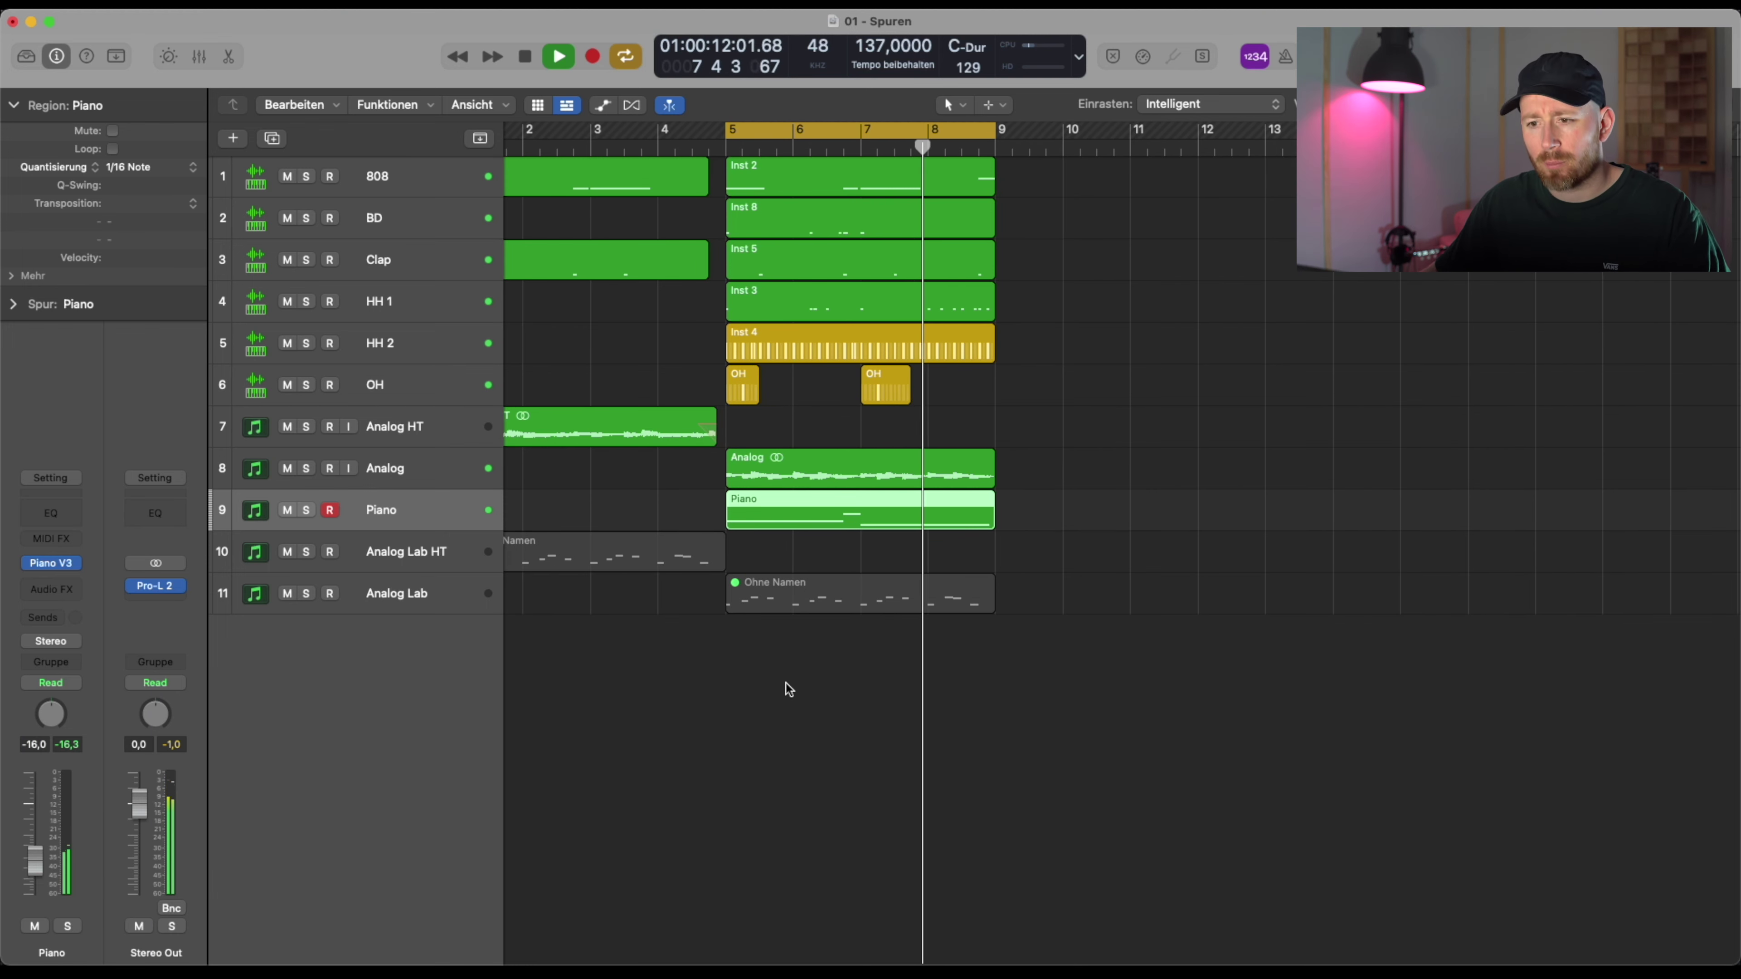
scroll(774, 686, left, 2)
scroll(758, 686, down, 2)
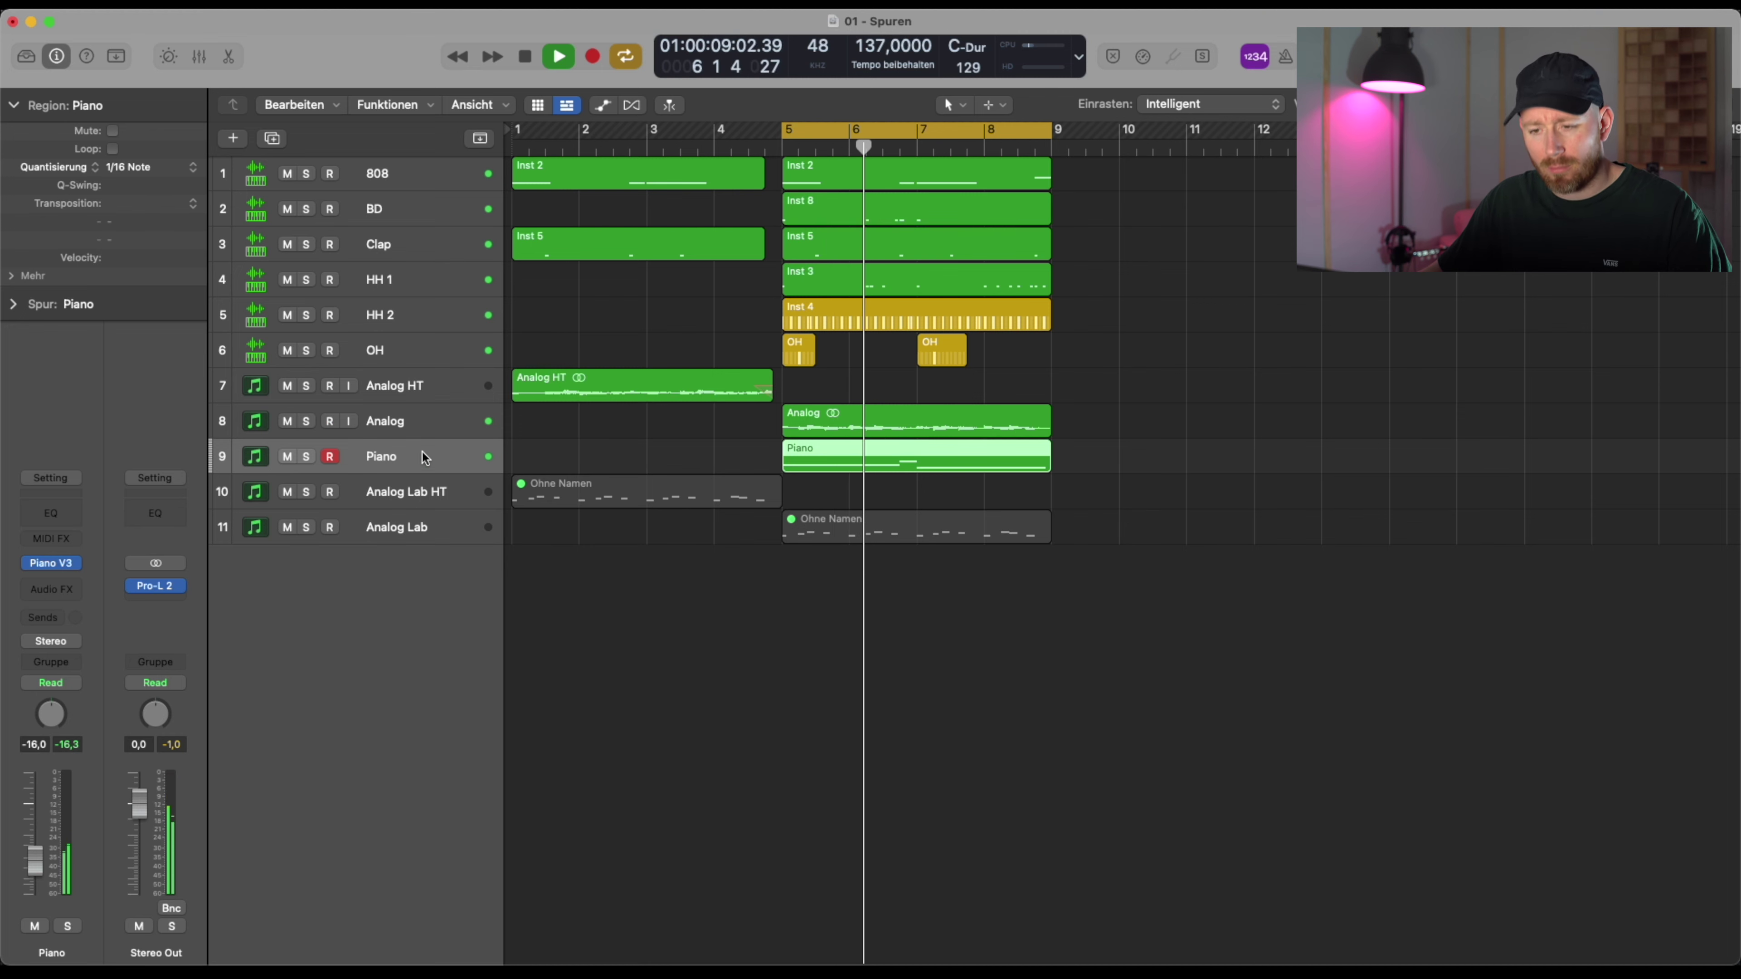
key(super+Left)
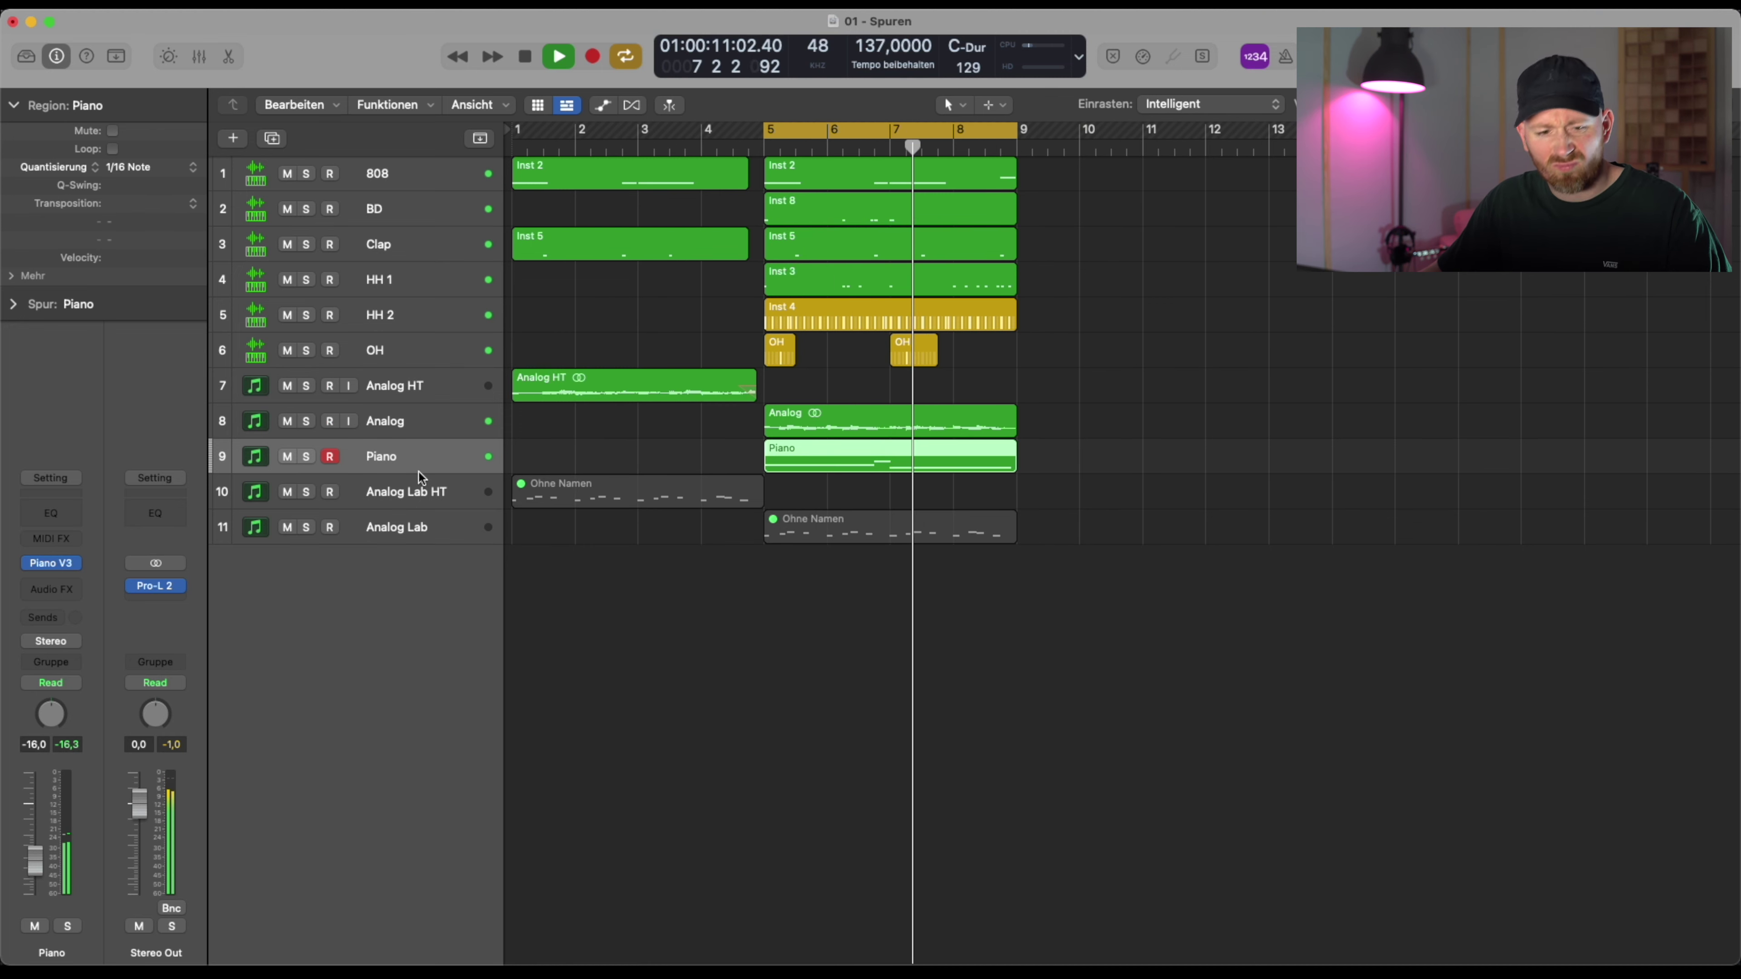
click(52, 563)
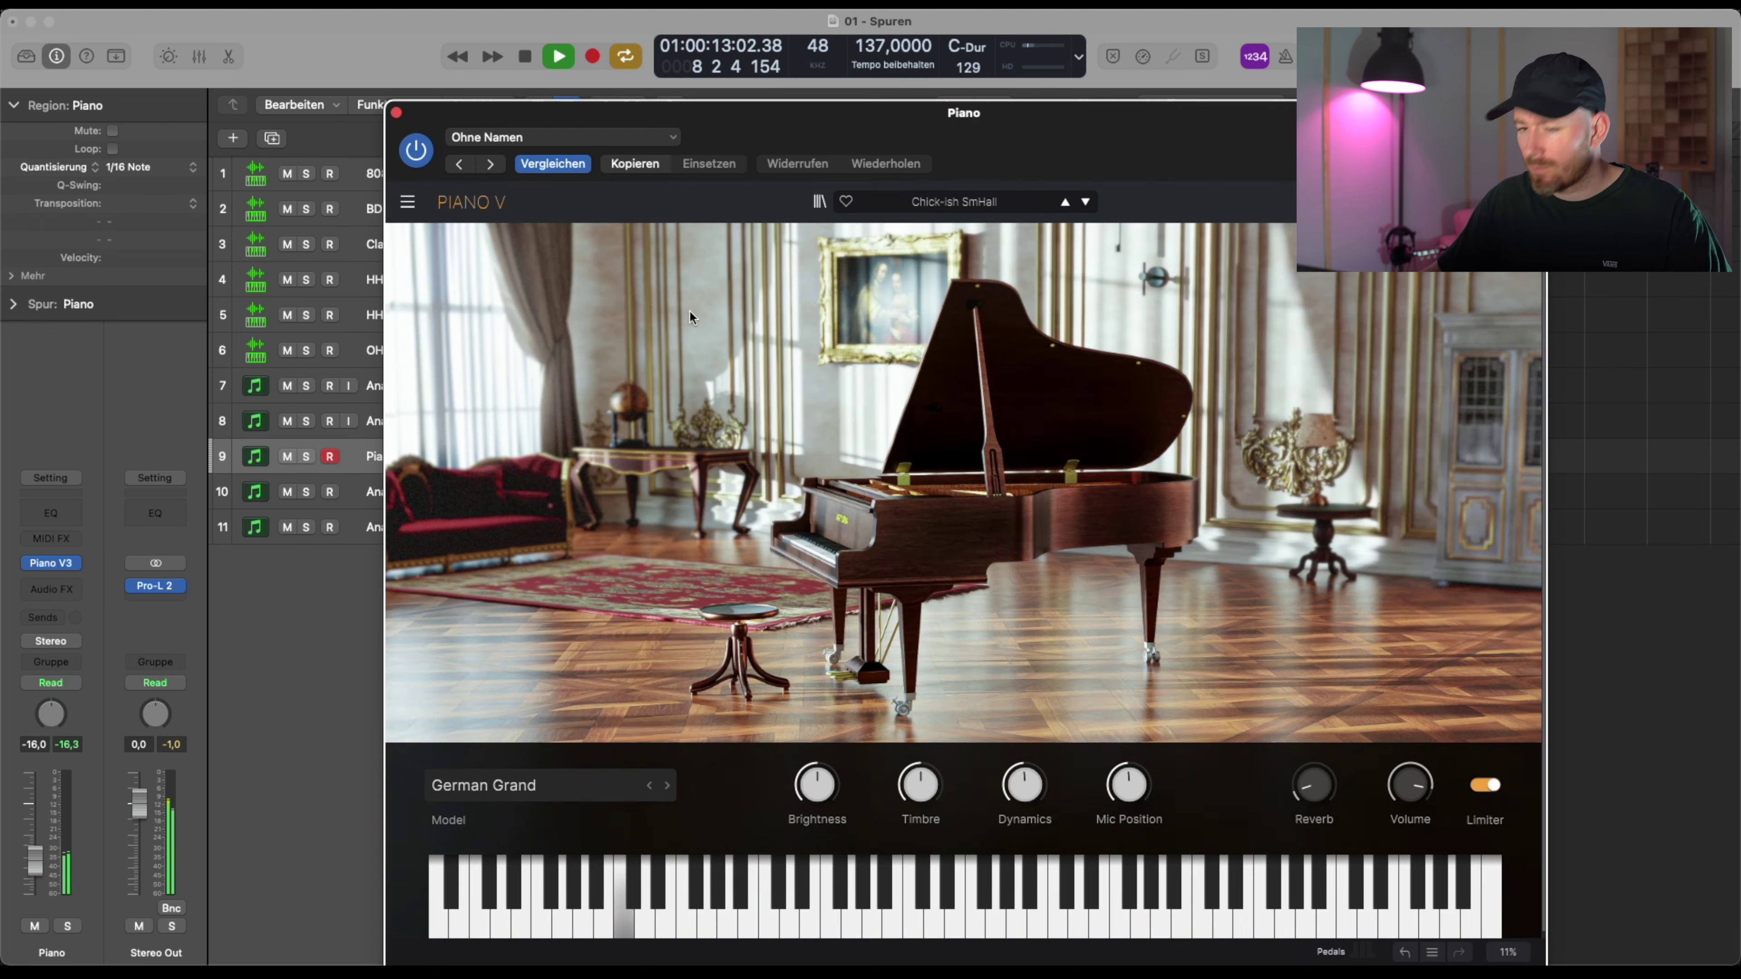
click(1083, 201)
click(1085, 201)
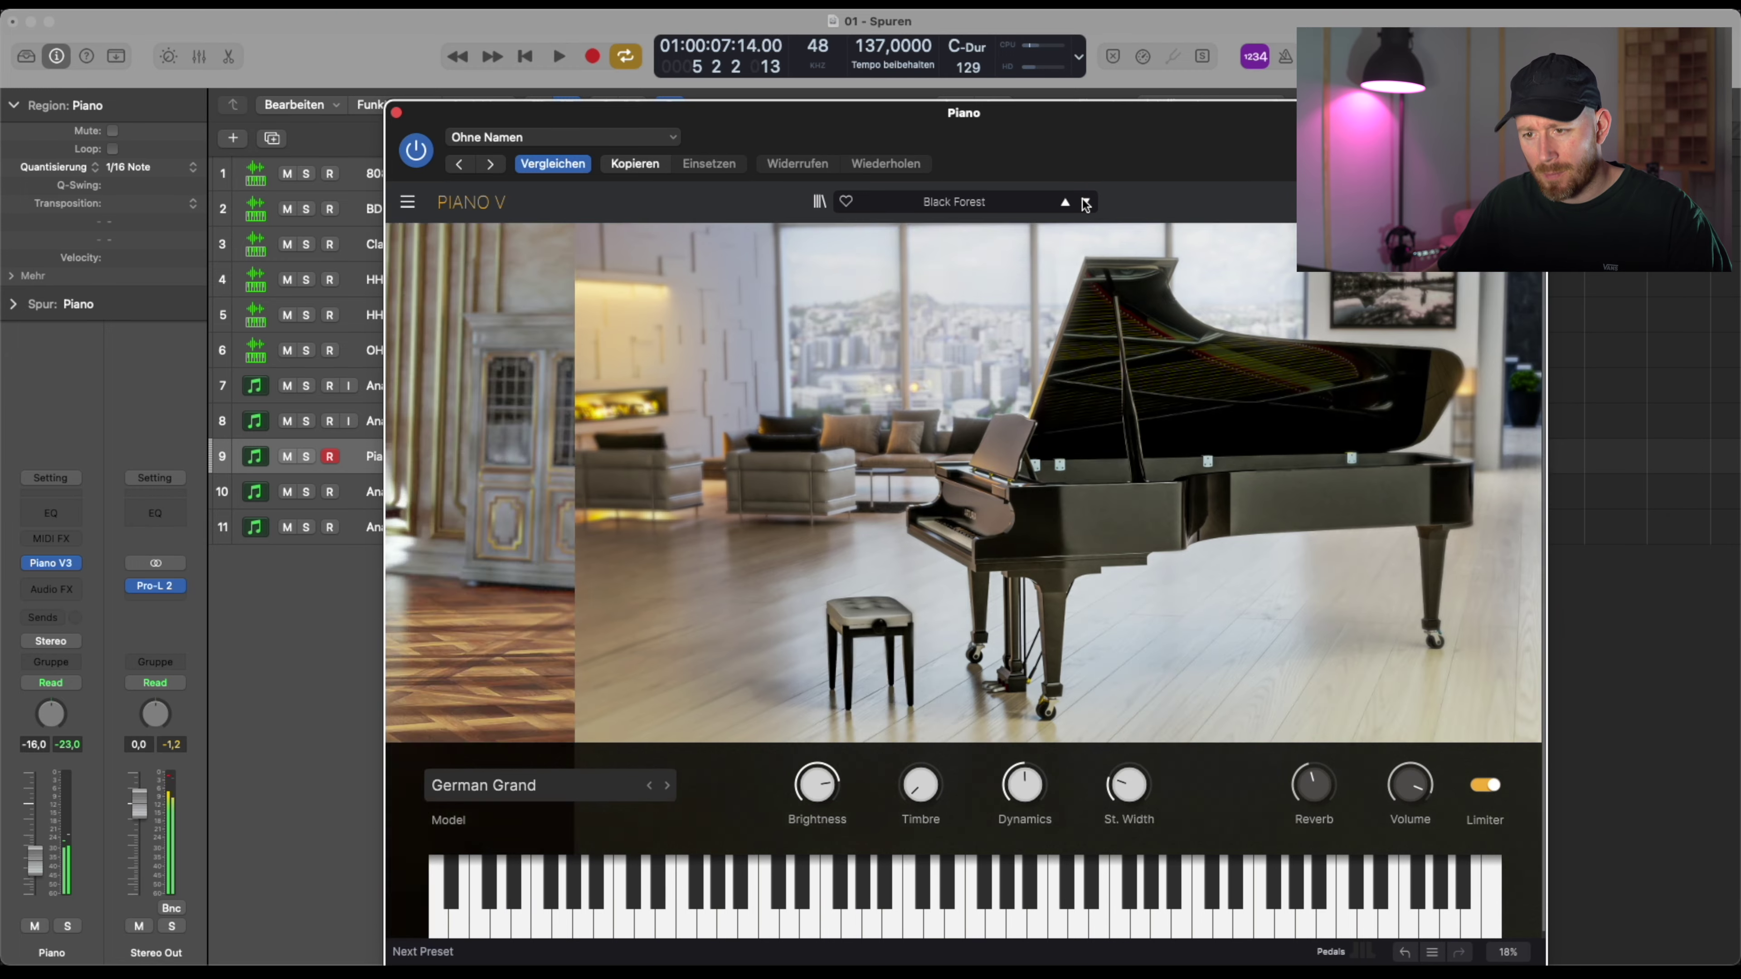
click(1084, 200)
click(1084, 201)
click(1085, 200)
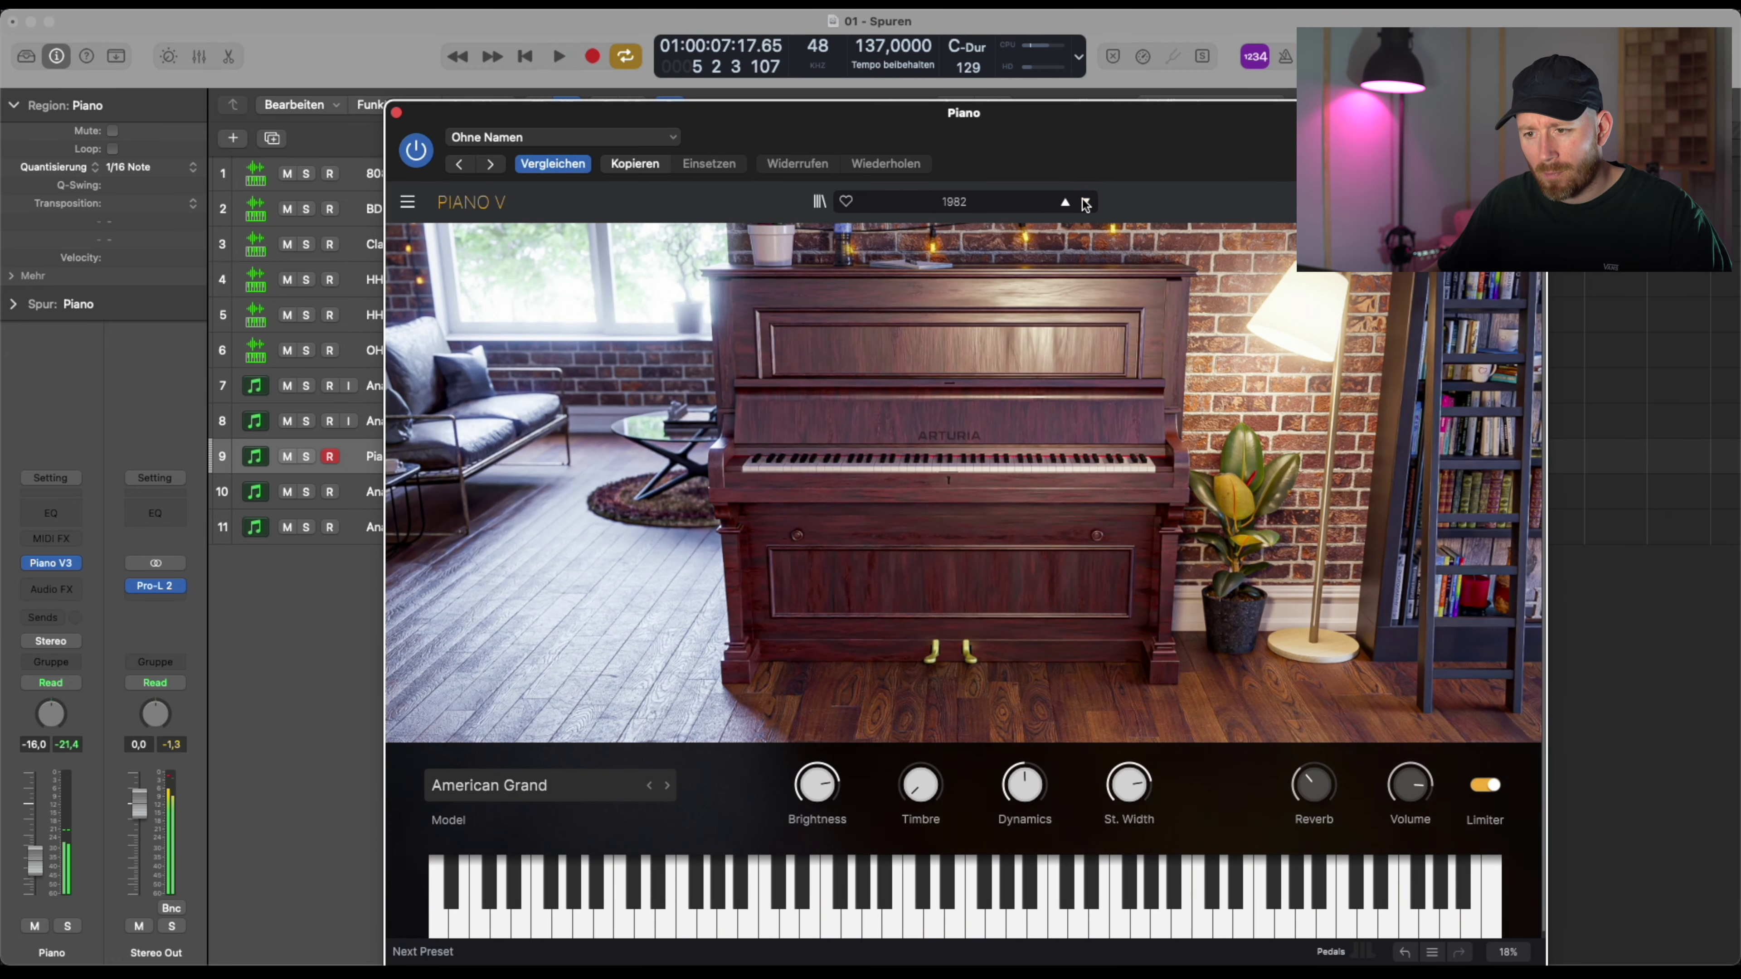
click(1084, 201)
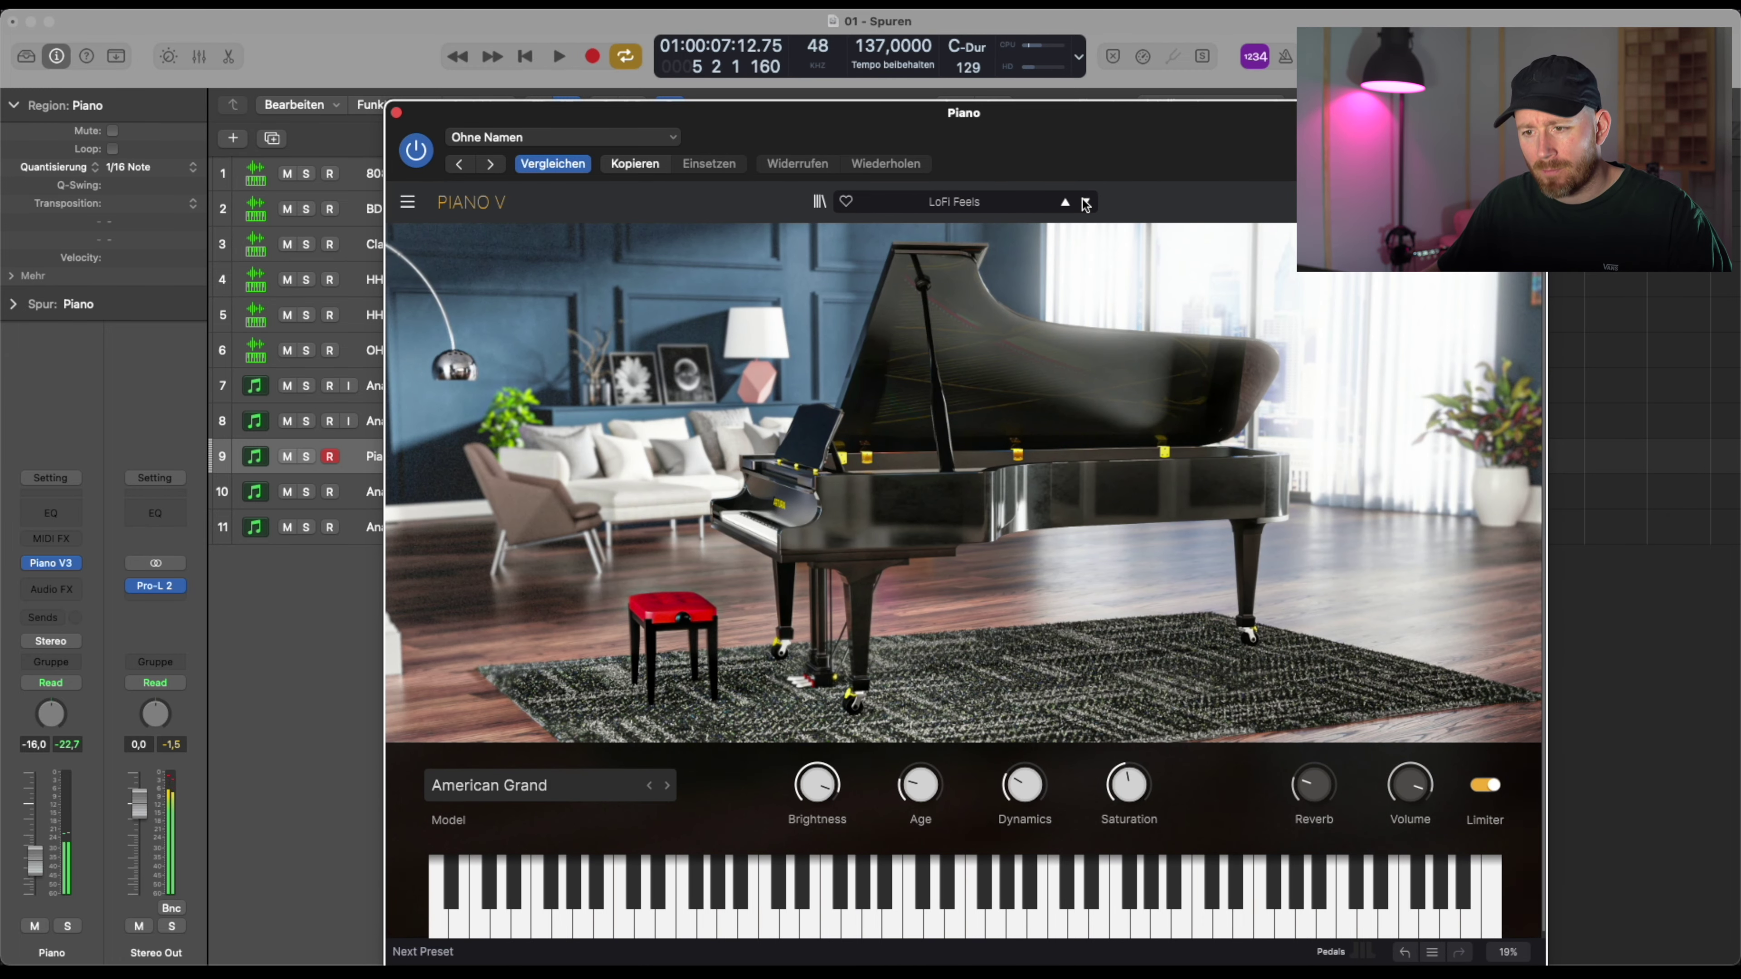
click(1084, 201)
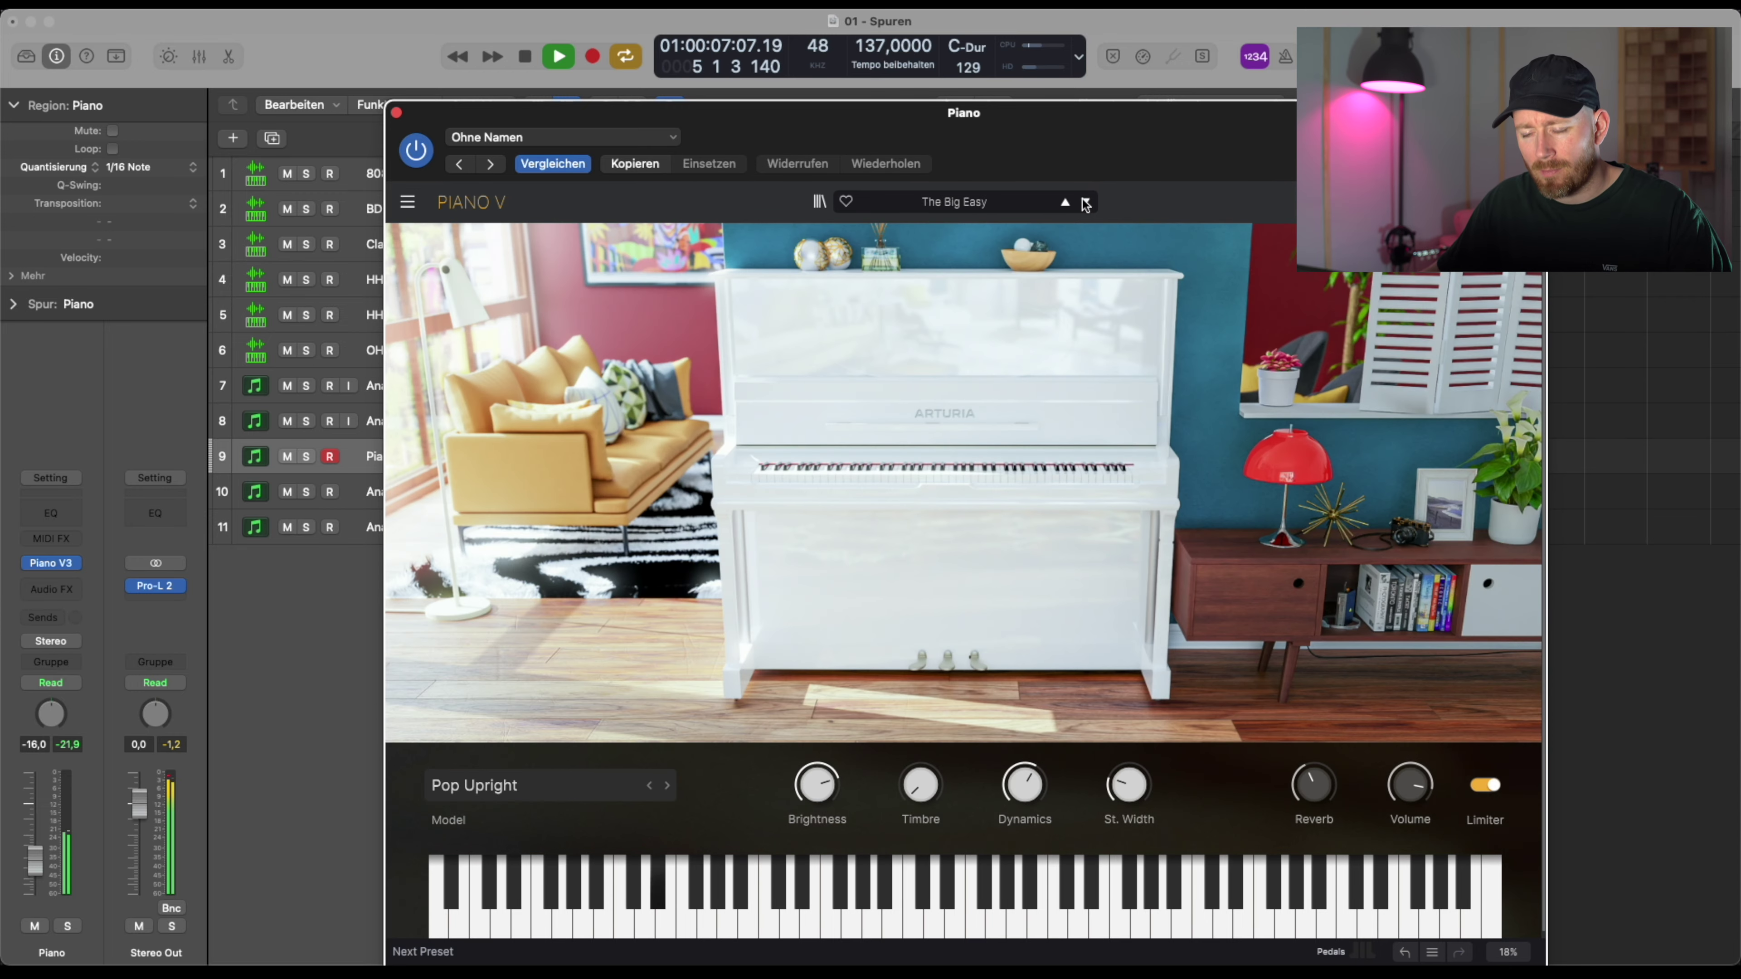
click(1084, 201)
click(1084, 201)
click(1085, 201)
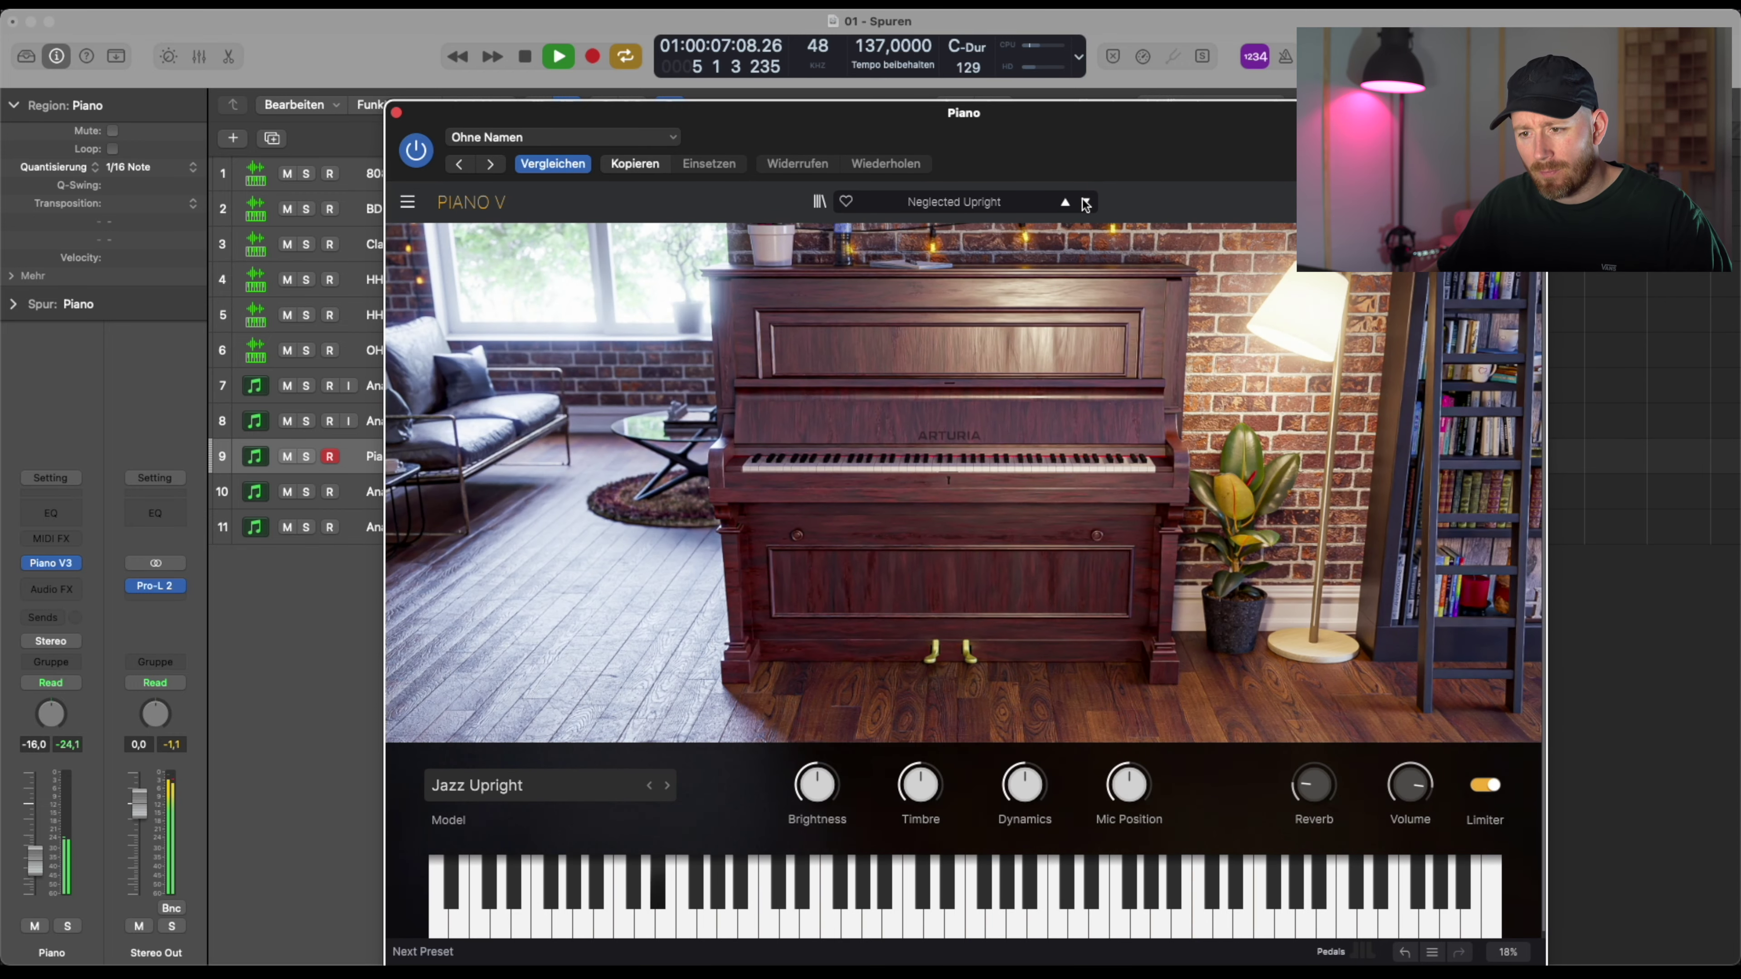
click(1084, 201)
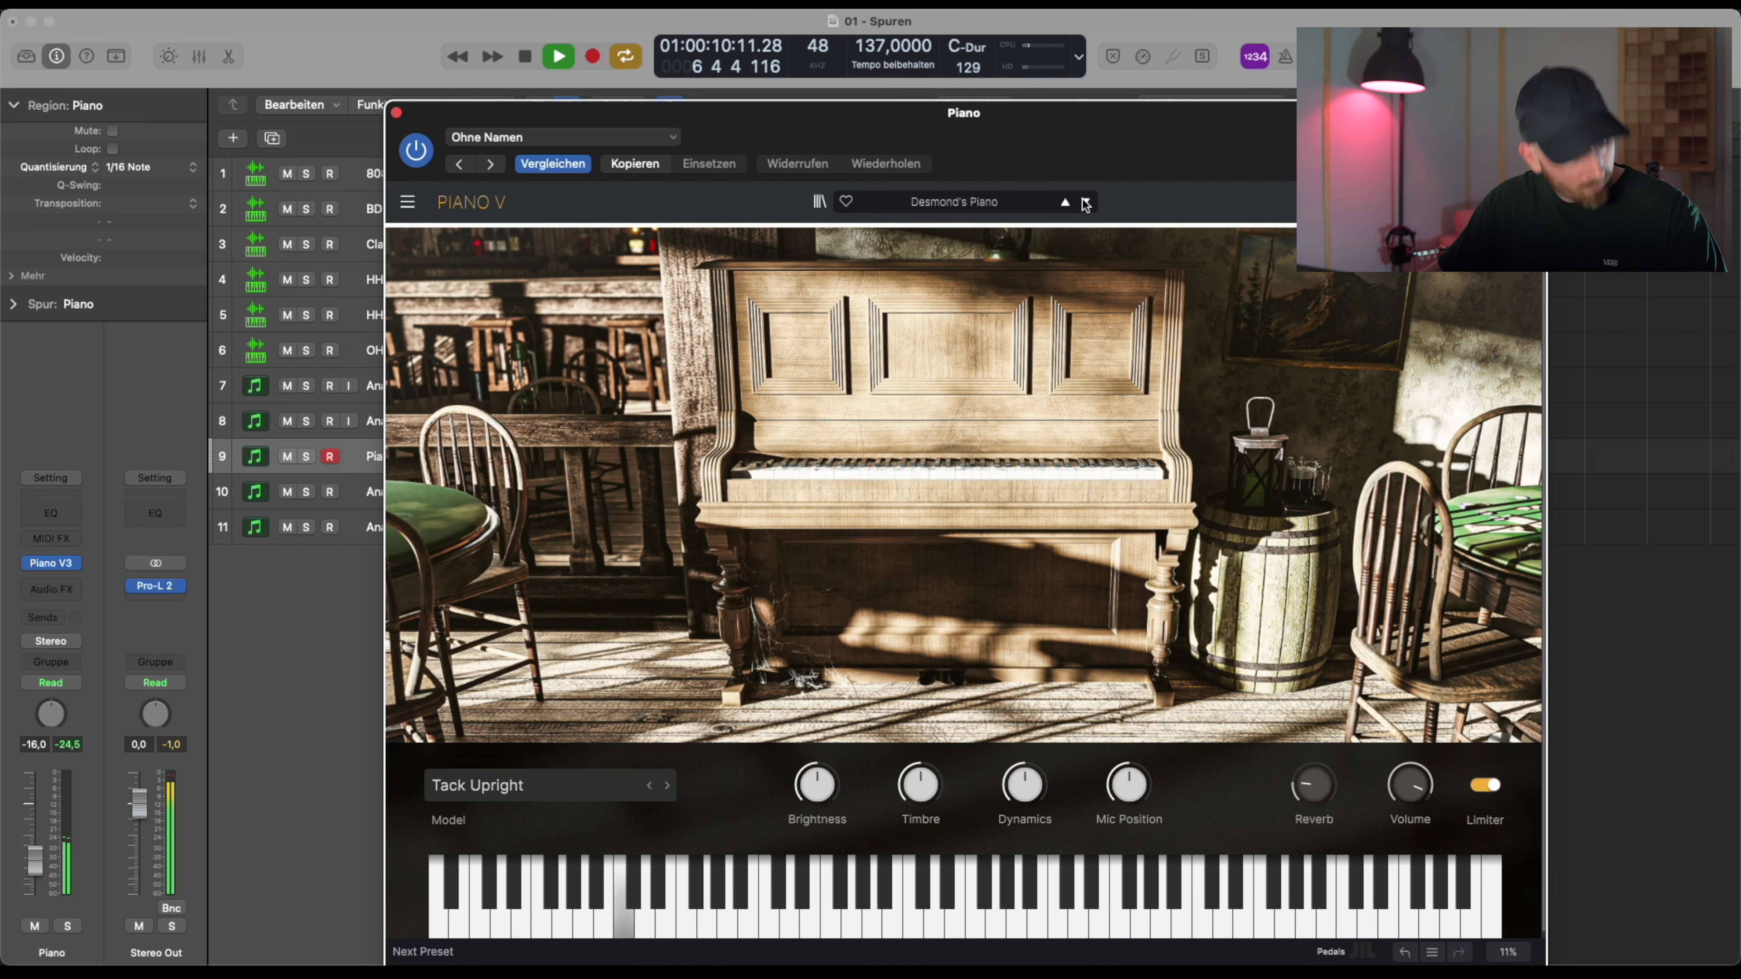
click(397, 113)
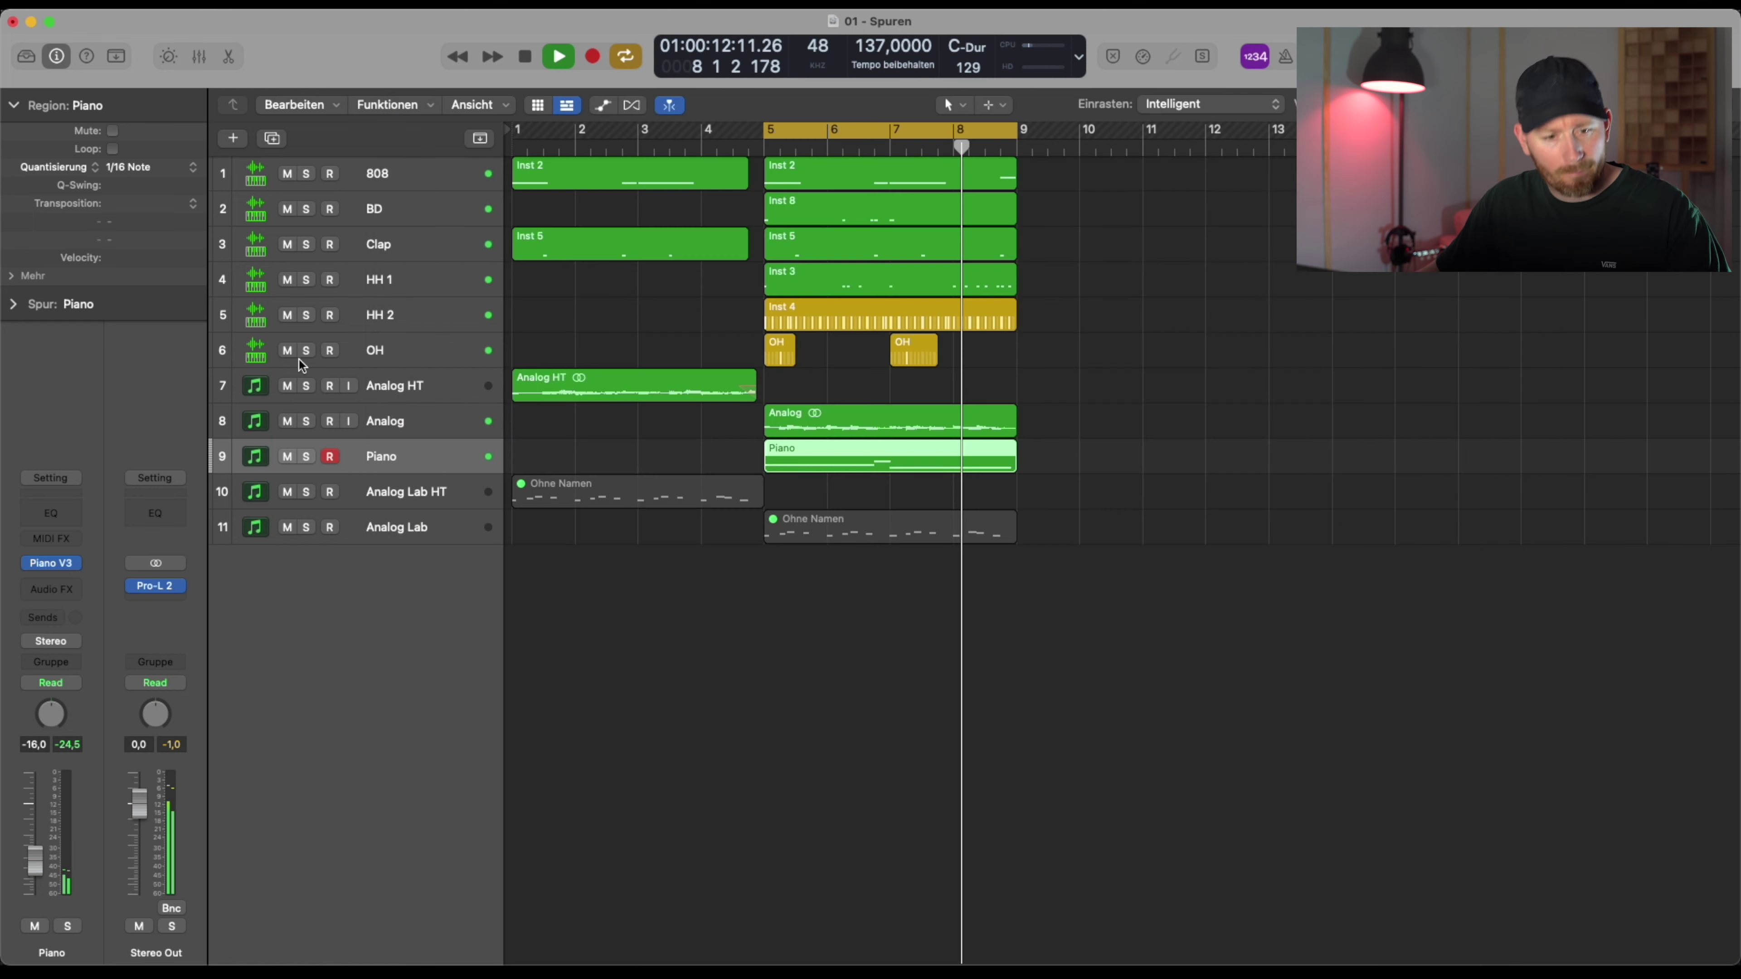
Raise the Piano level to -12,6 dB and insert RC-20 Retro Color on its channel
drag(44, 856, 44, 846)
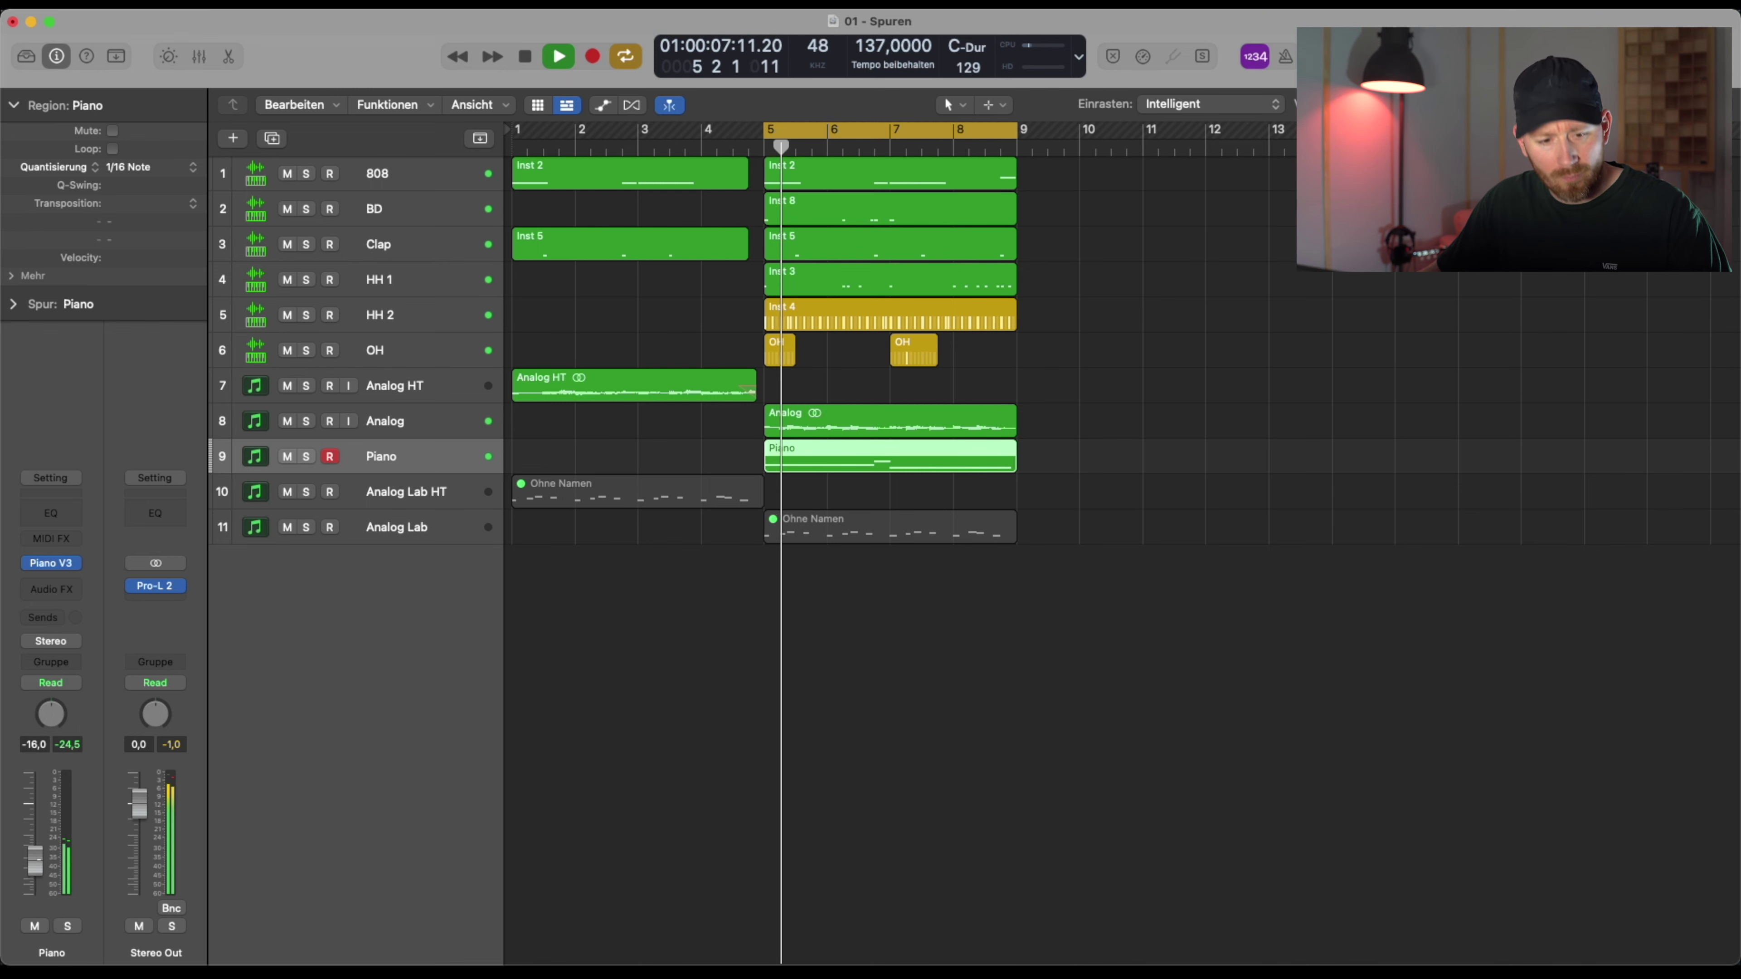
click(51, 588)
mouse_move(103, 693)
click(186, 691)
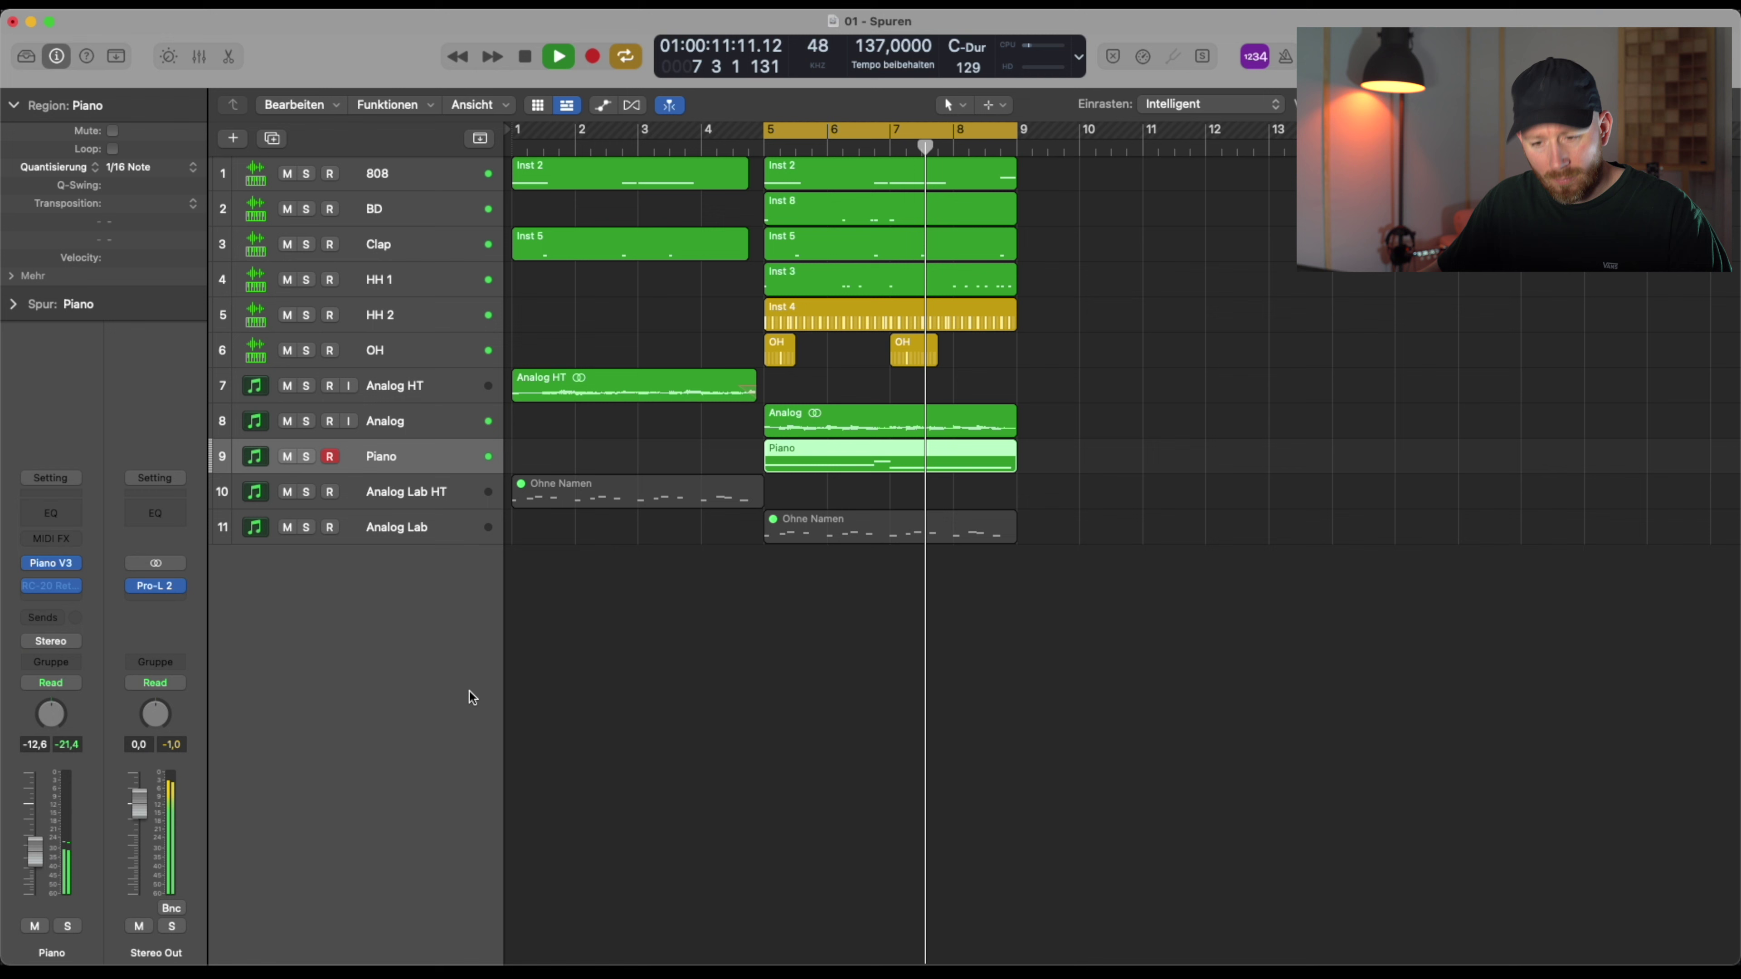
Adjust the RC-20 Vinyl 1 preset: disable Noise and Distort, enable Space at 27 %, tweak Magnetic, lower the EQ's high cut, and close it
click(570, 677)
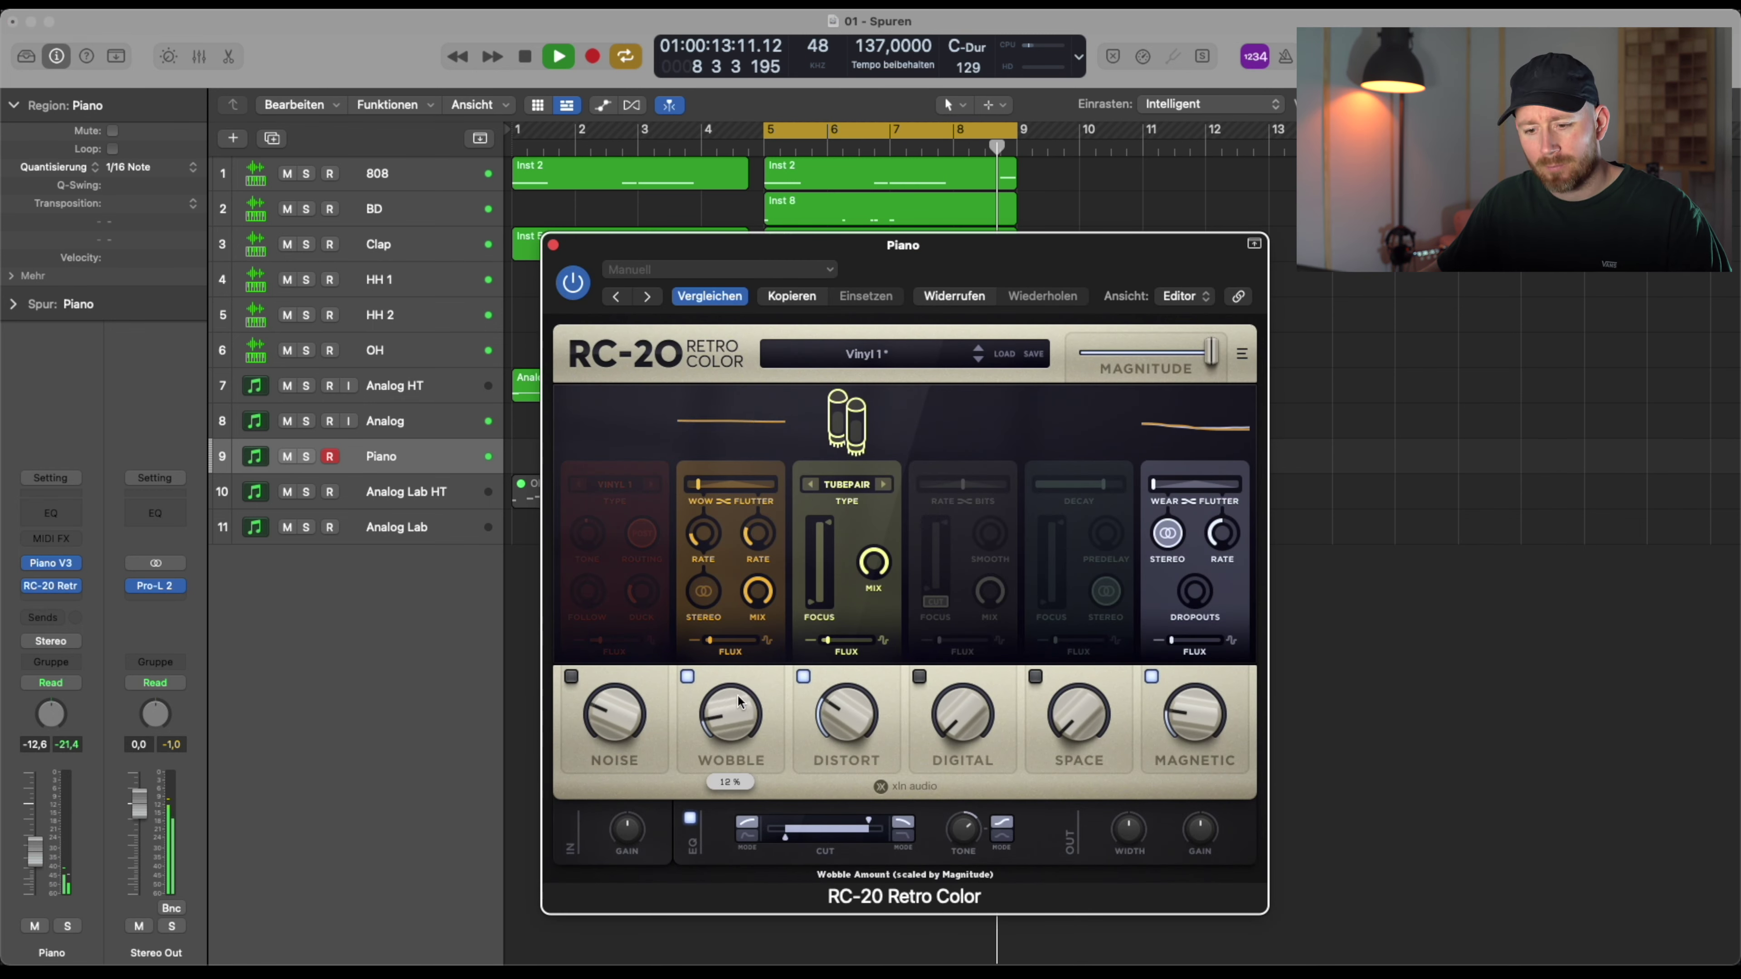
click(802, 677)
click(1035, 677)
drag(1082, 718, 1082, 698)
drag(1206, 718, 1206, 724)
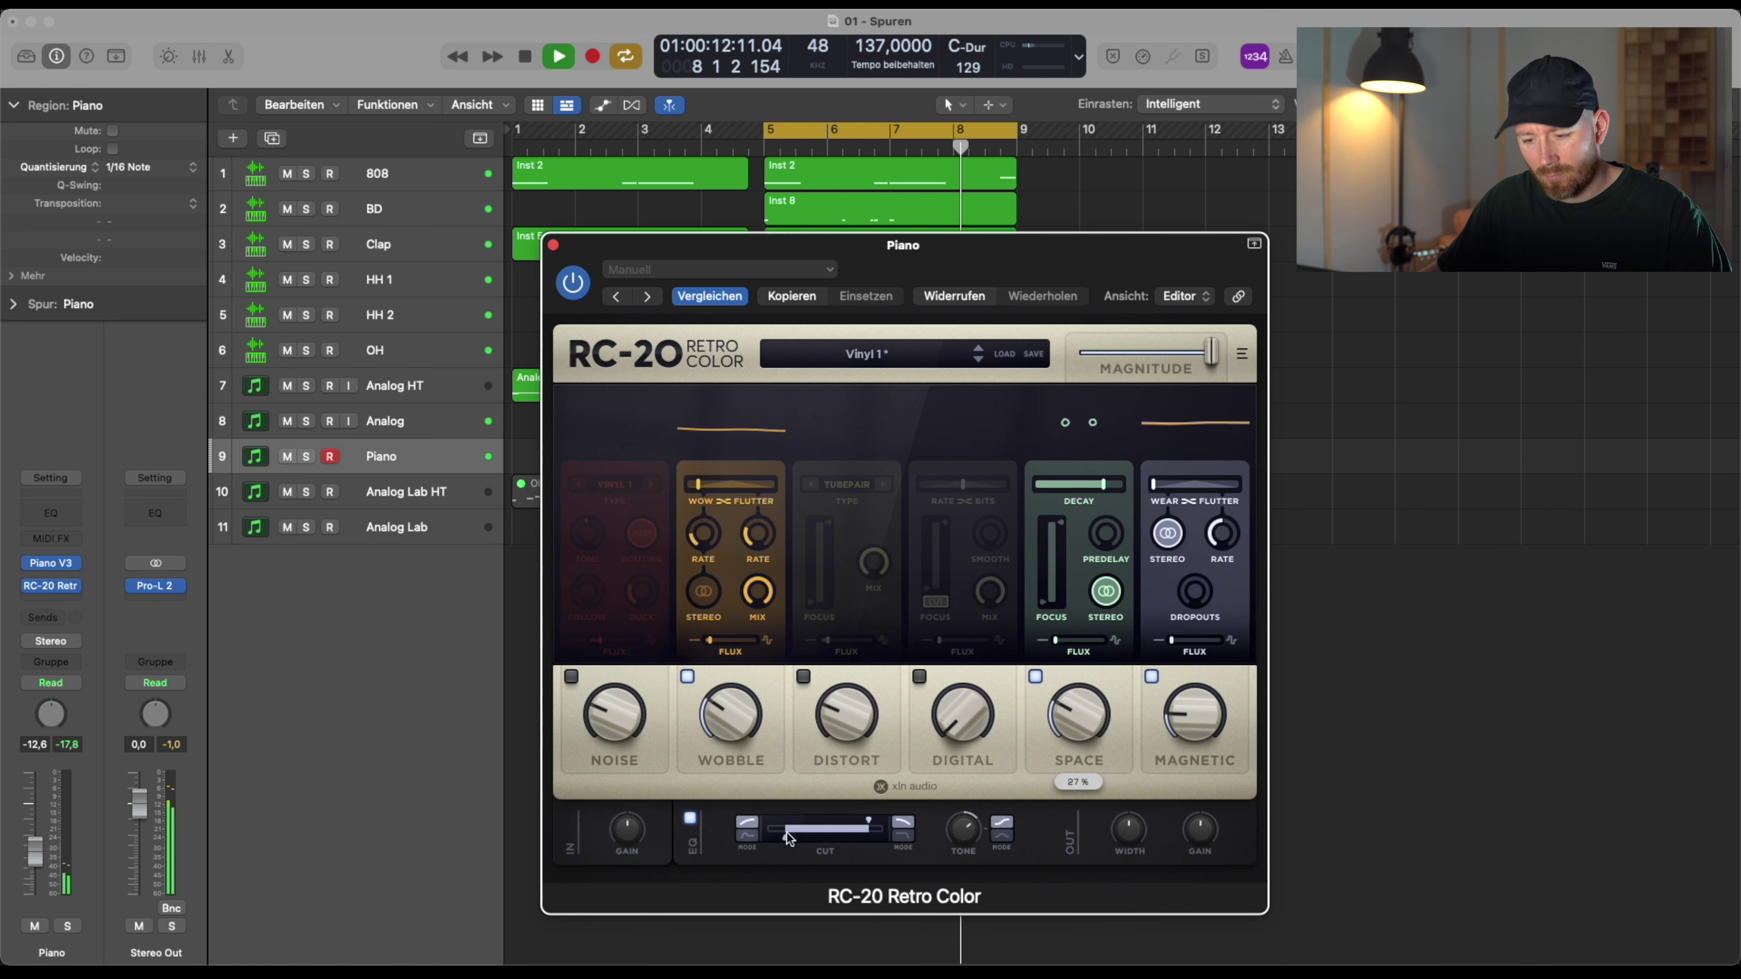
drag(867, 827, 846, 826)
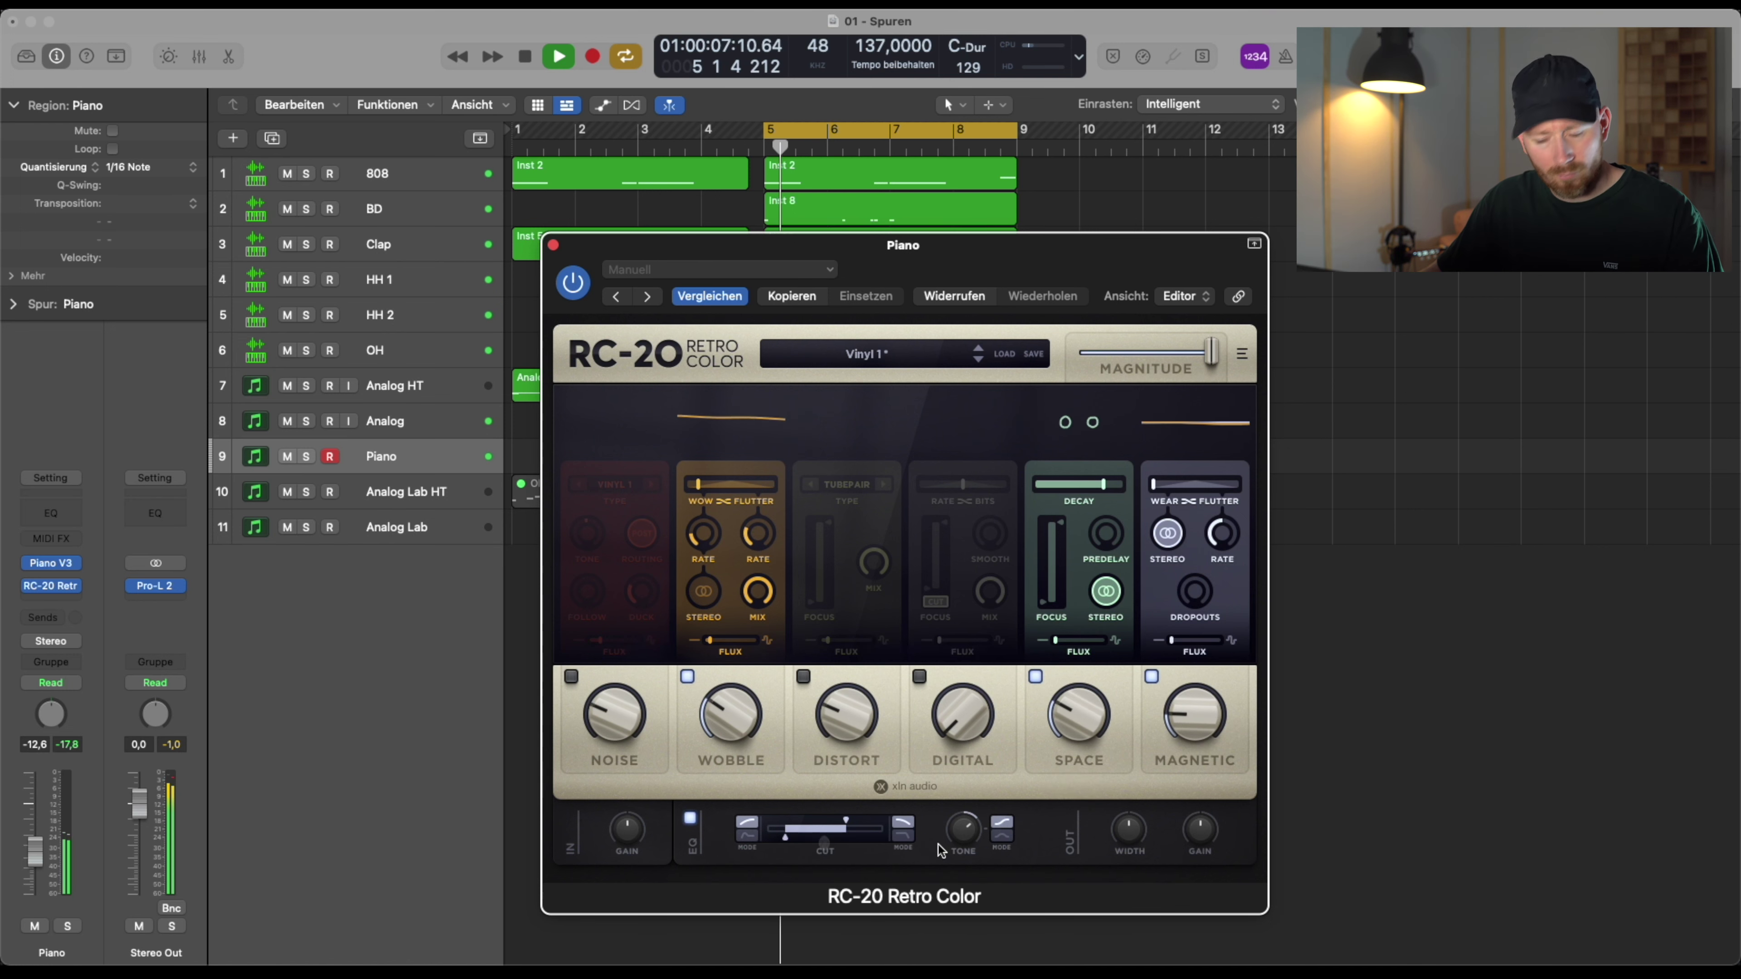
click(553, 245)
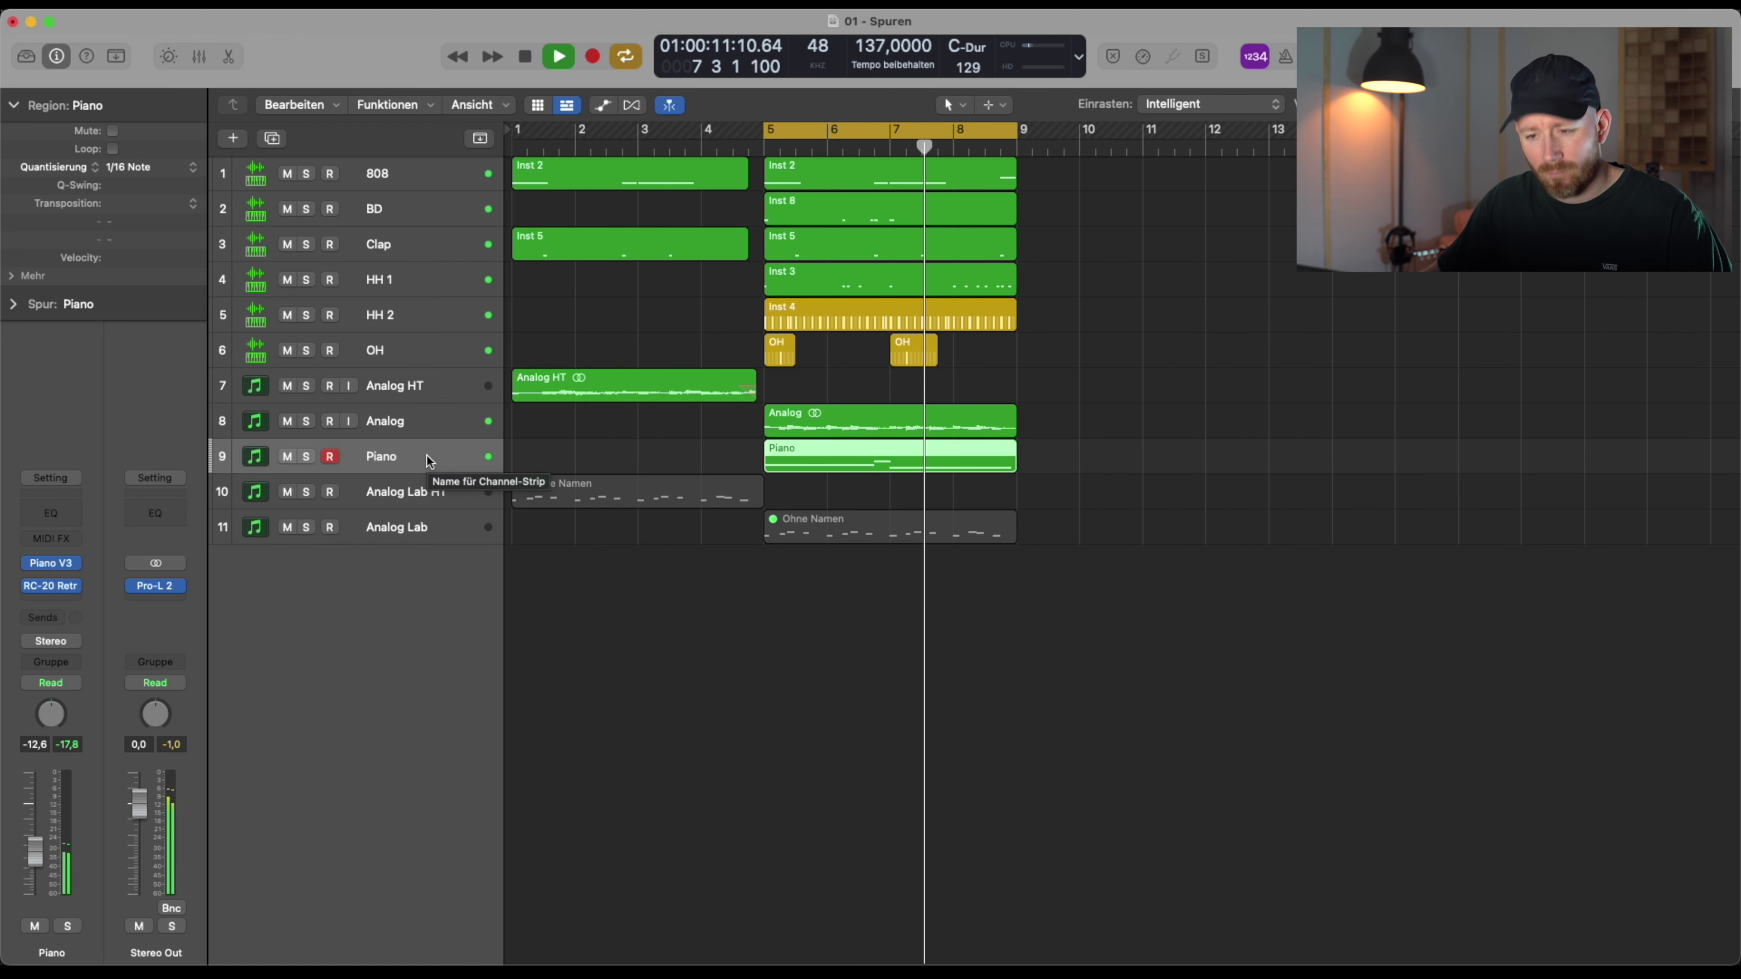
Insert the bx_townhouse Buss Compressor ahead of Pro-L 2 on the Stereo Out channel
key(super+Left)
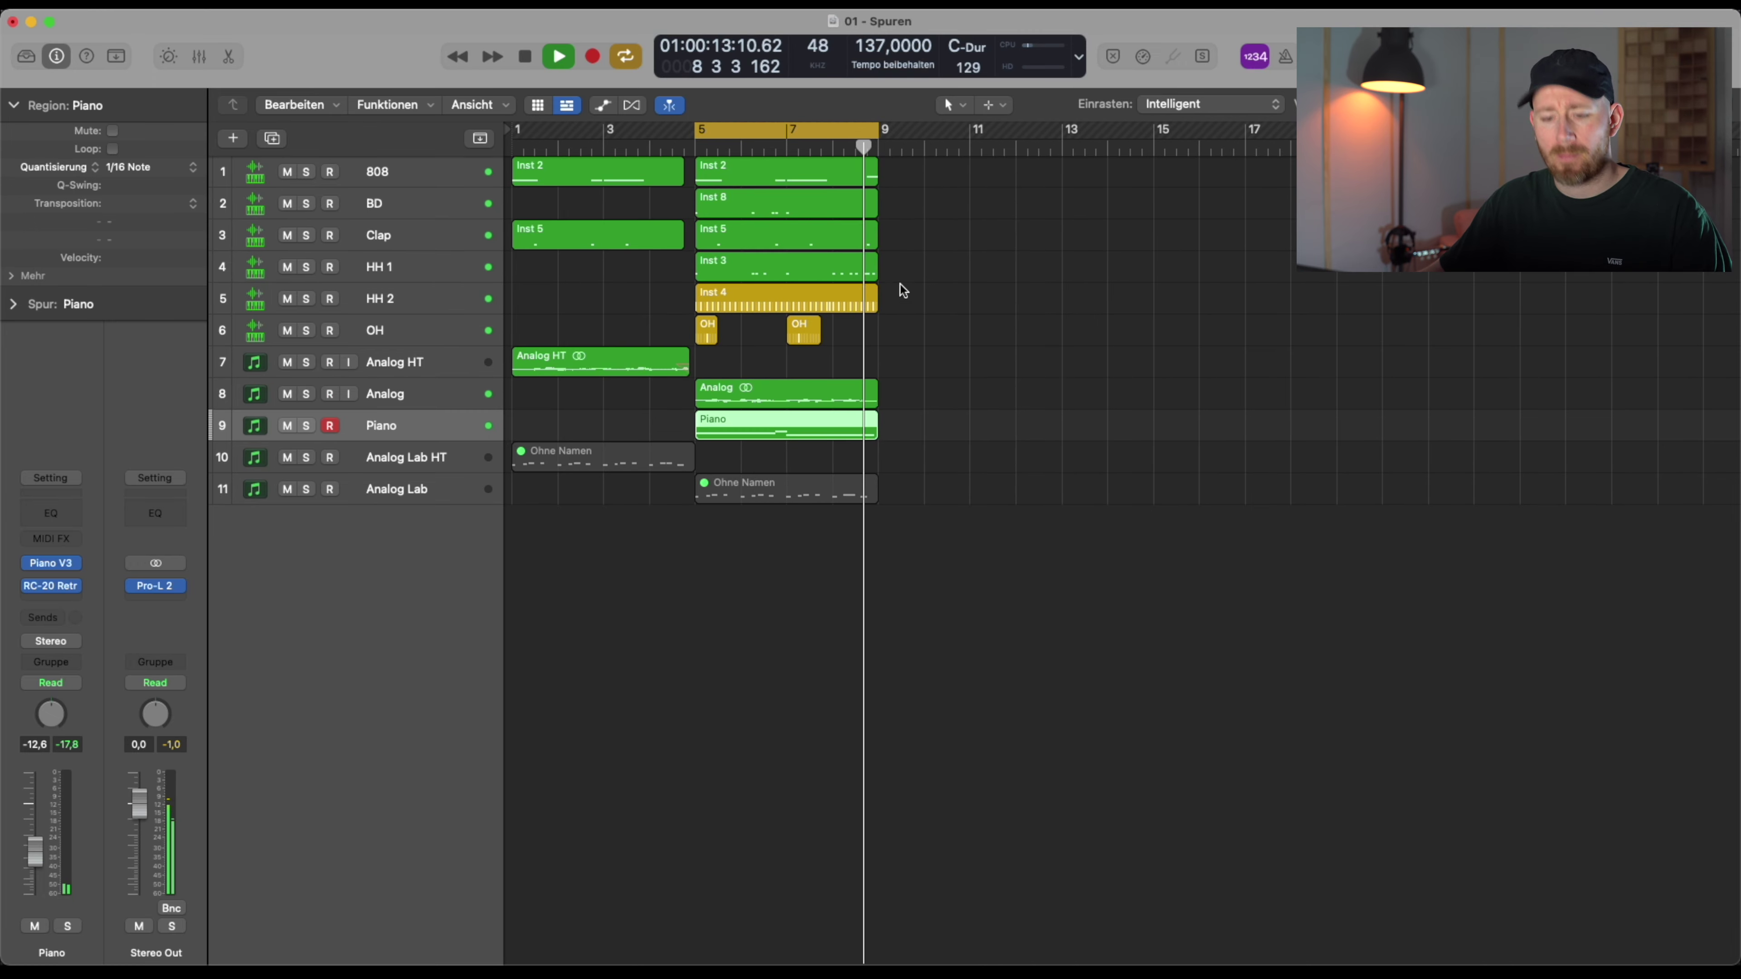
key(x)
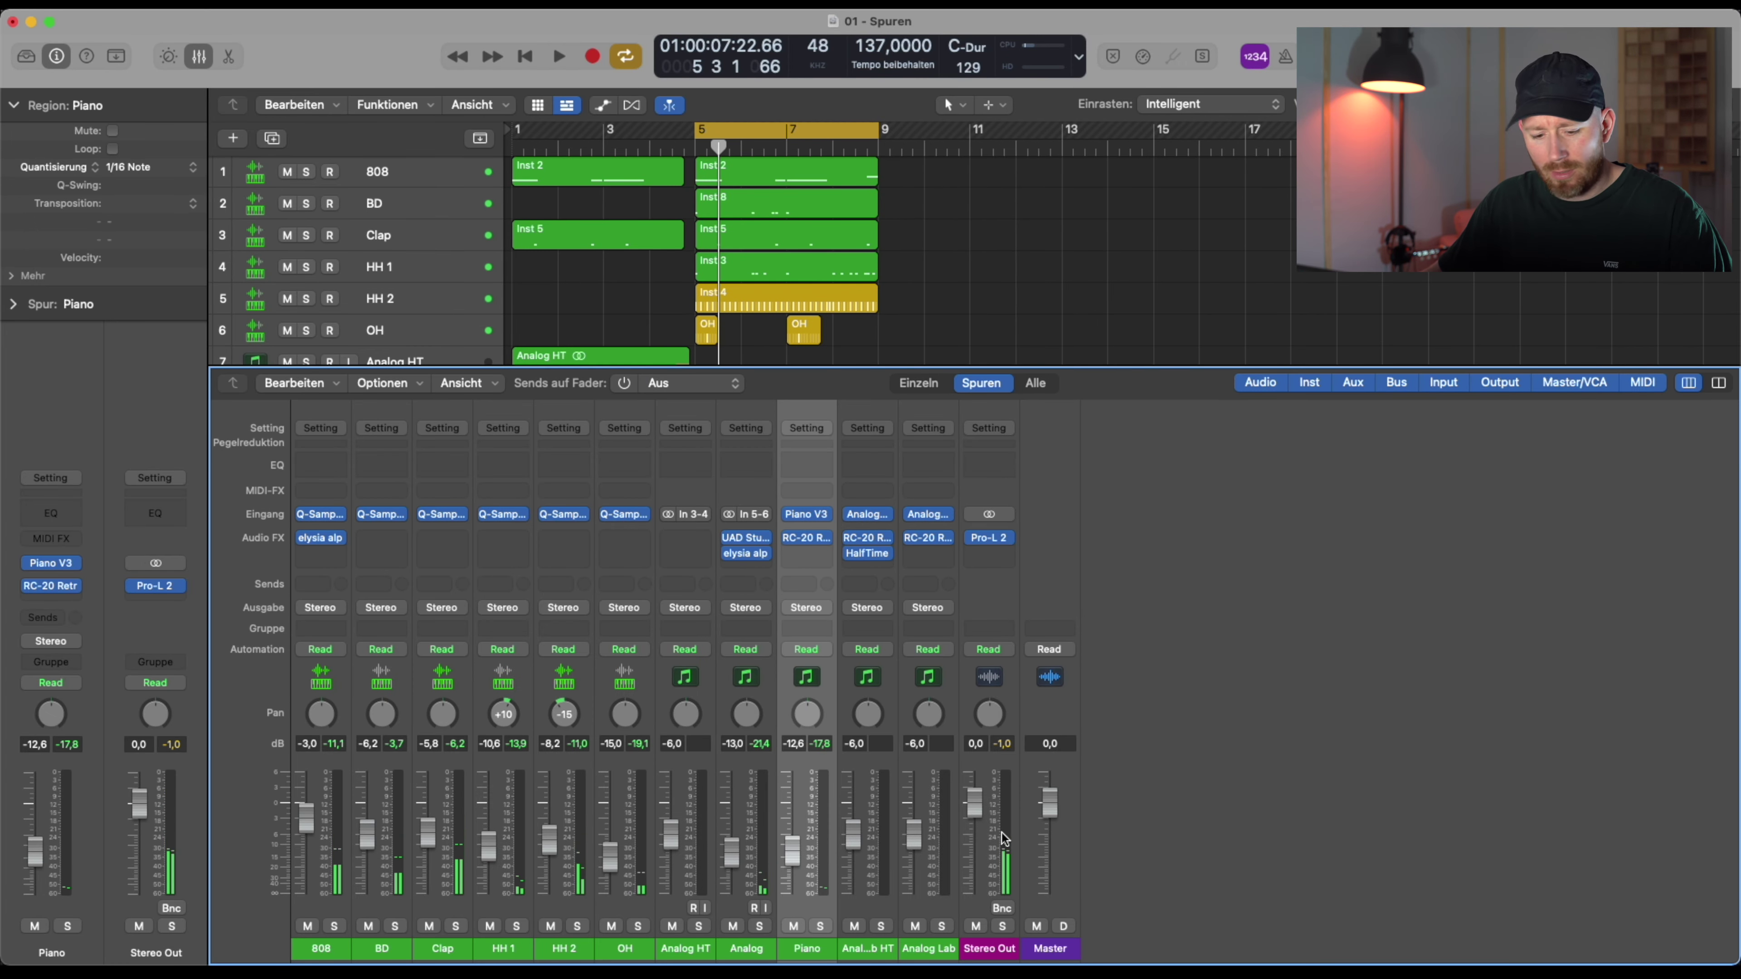
click(990, 558)
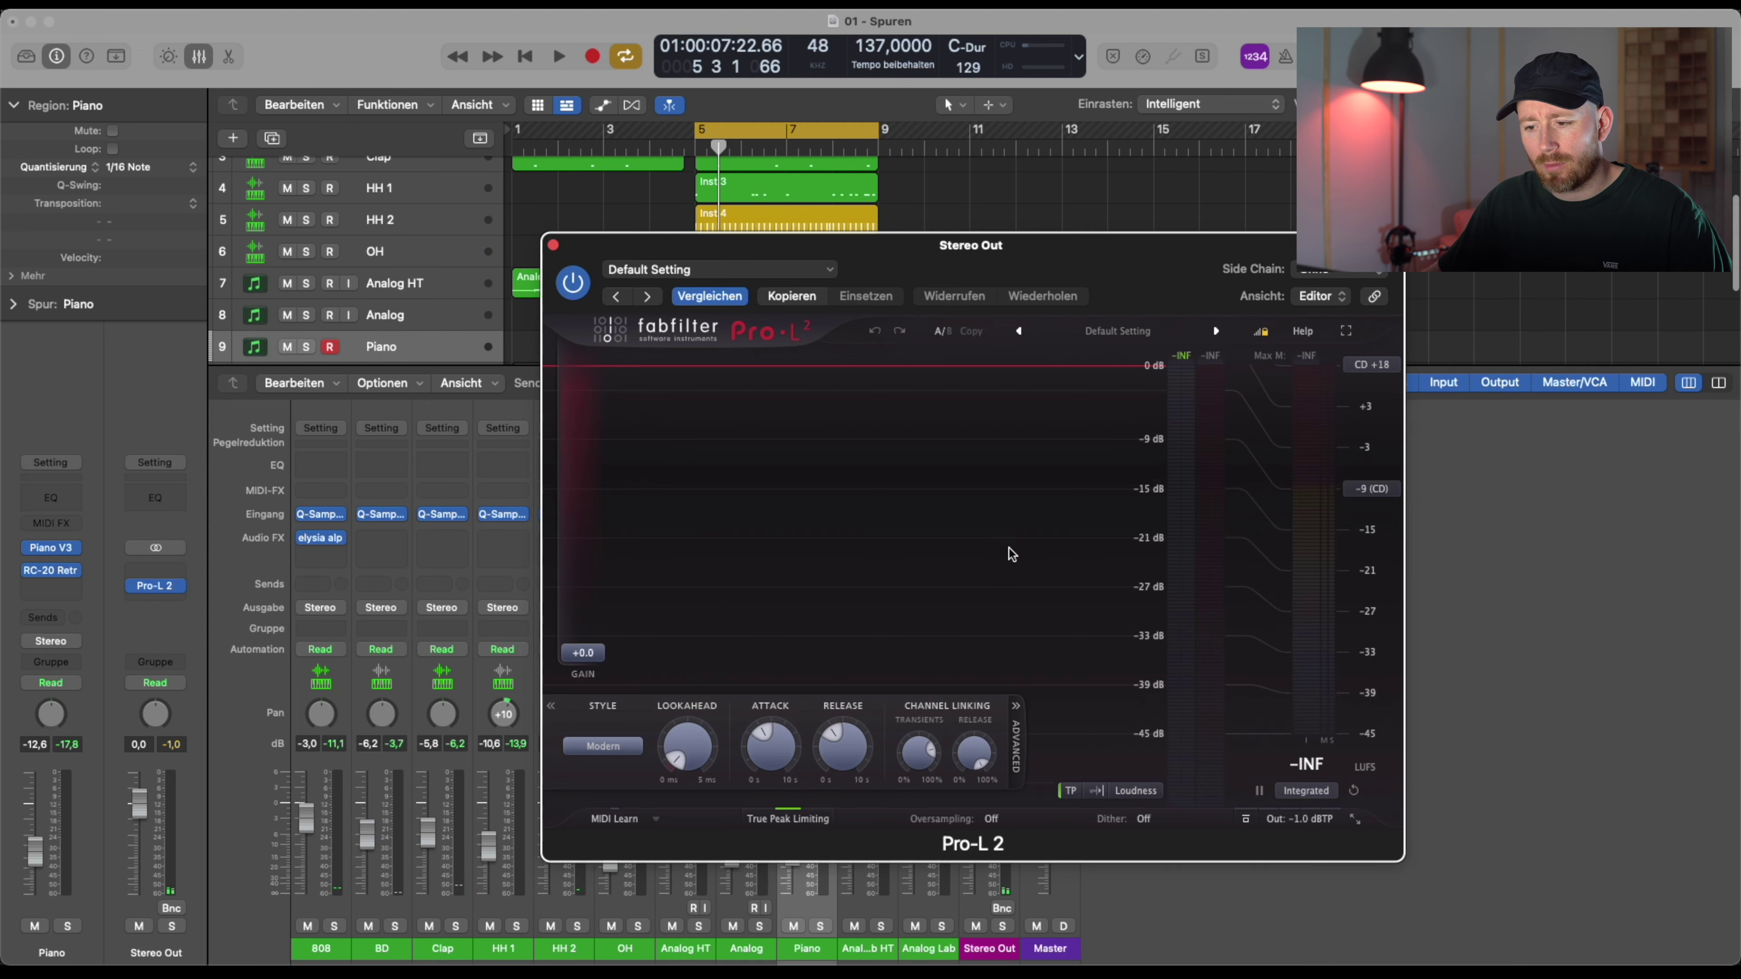
click(553, 245)
click(989, 538)
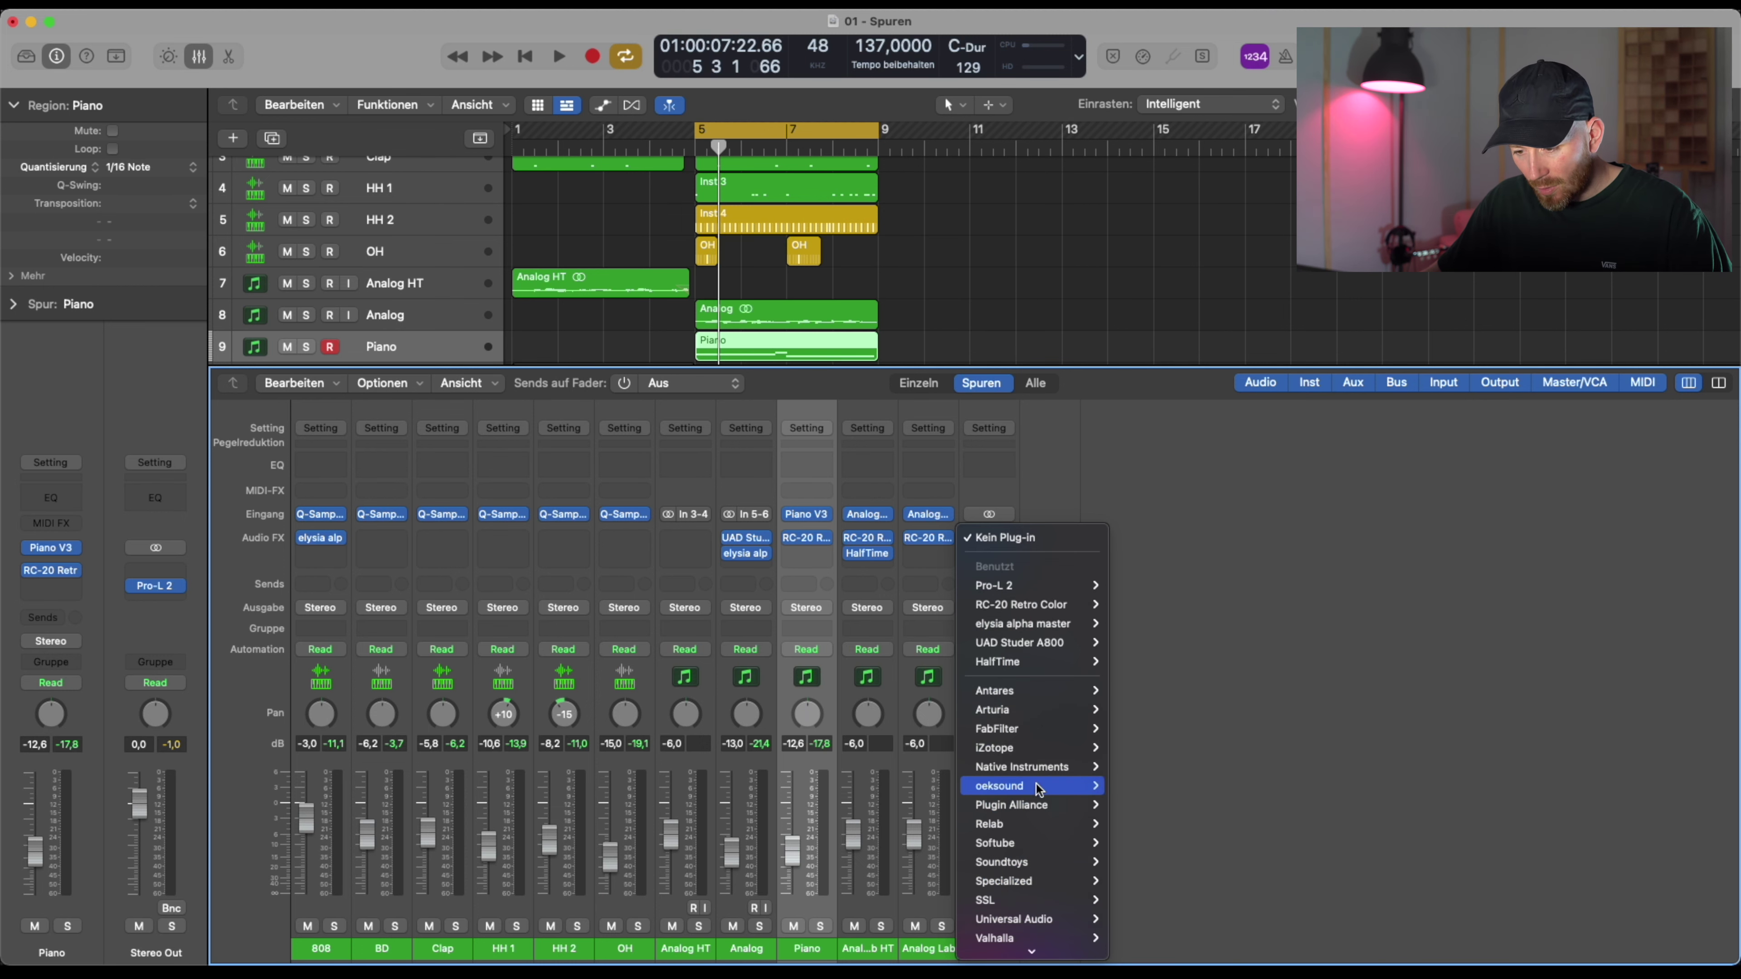
mouse_move(1036, 807)
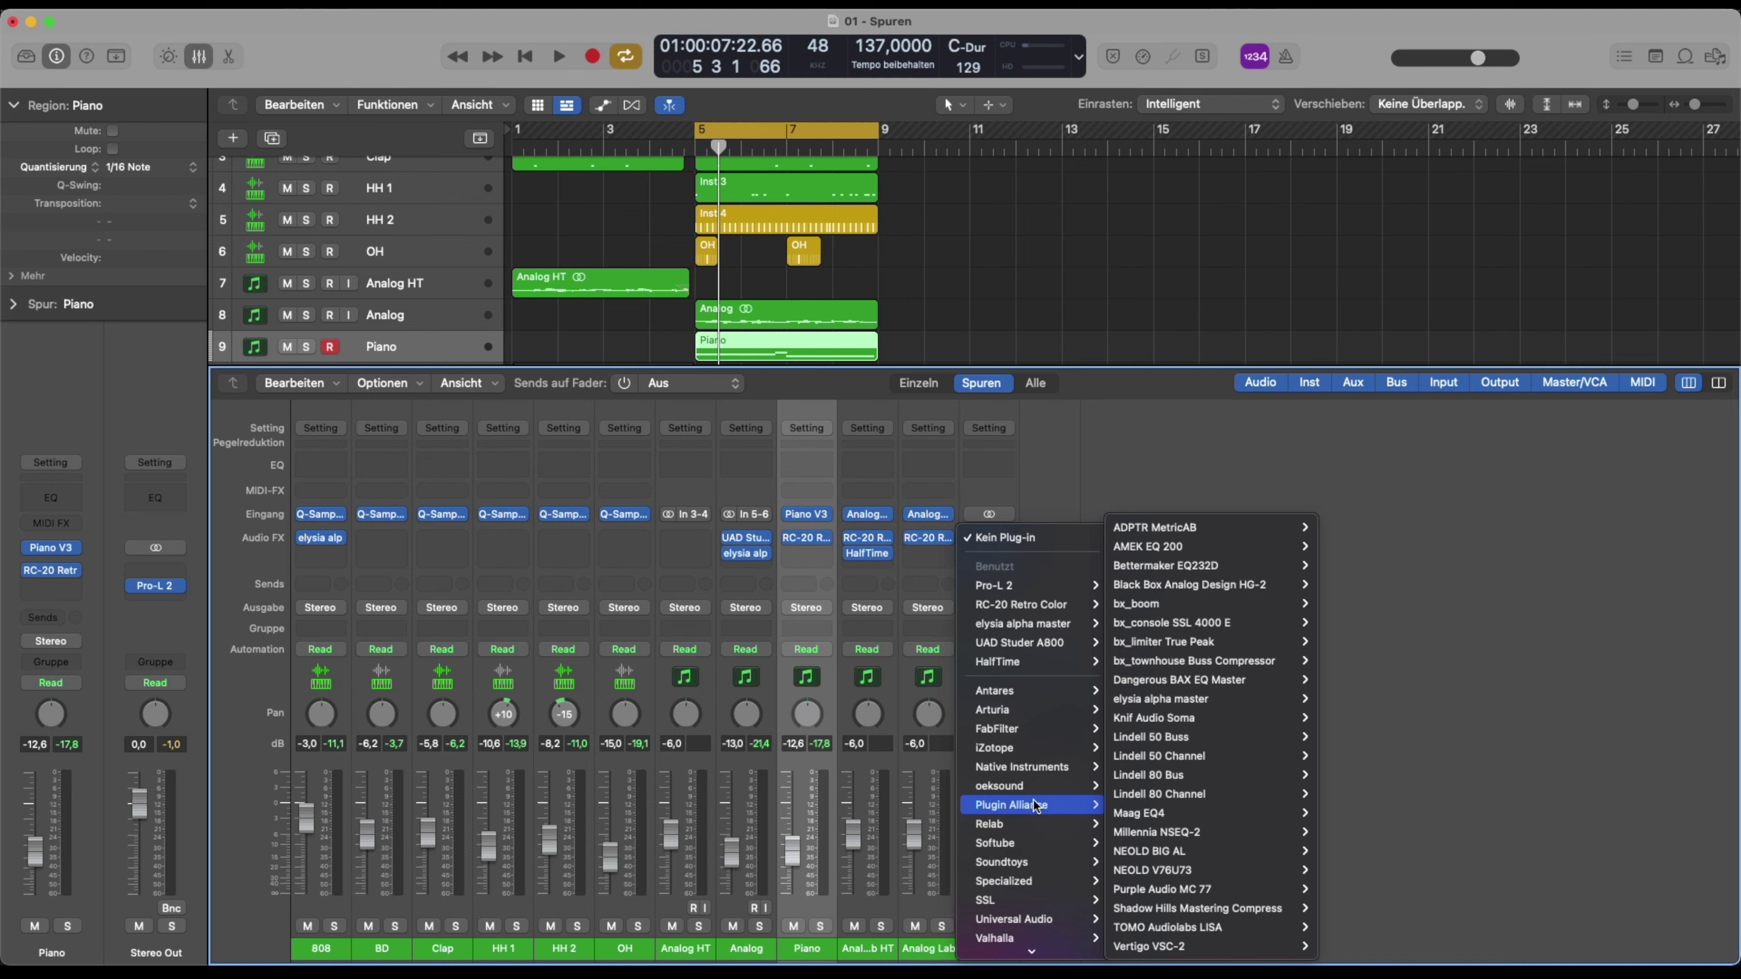
mouse_move(1030, 847)
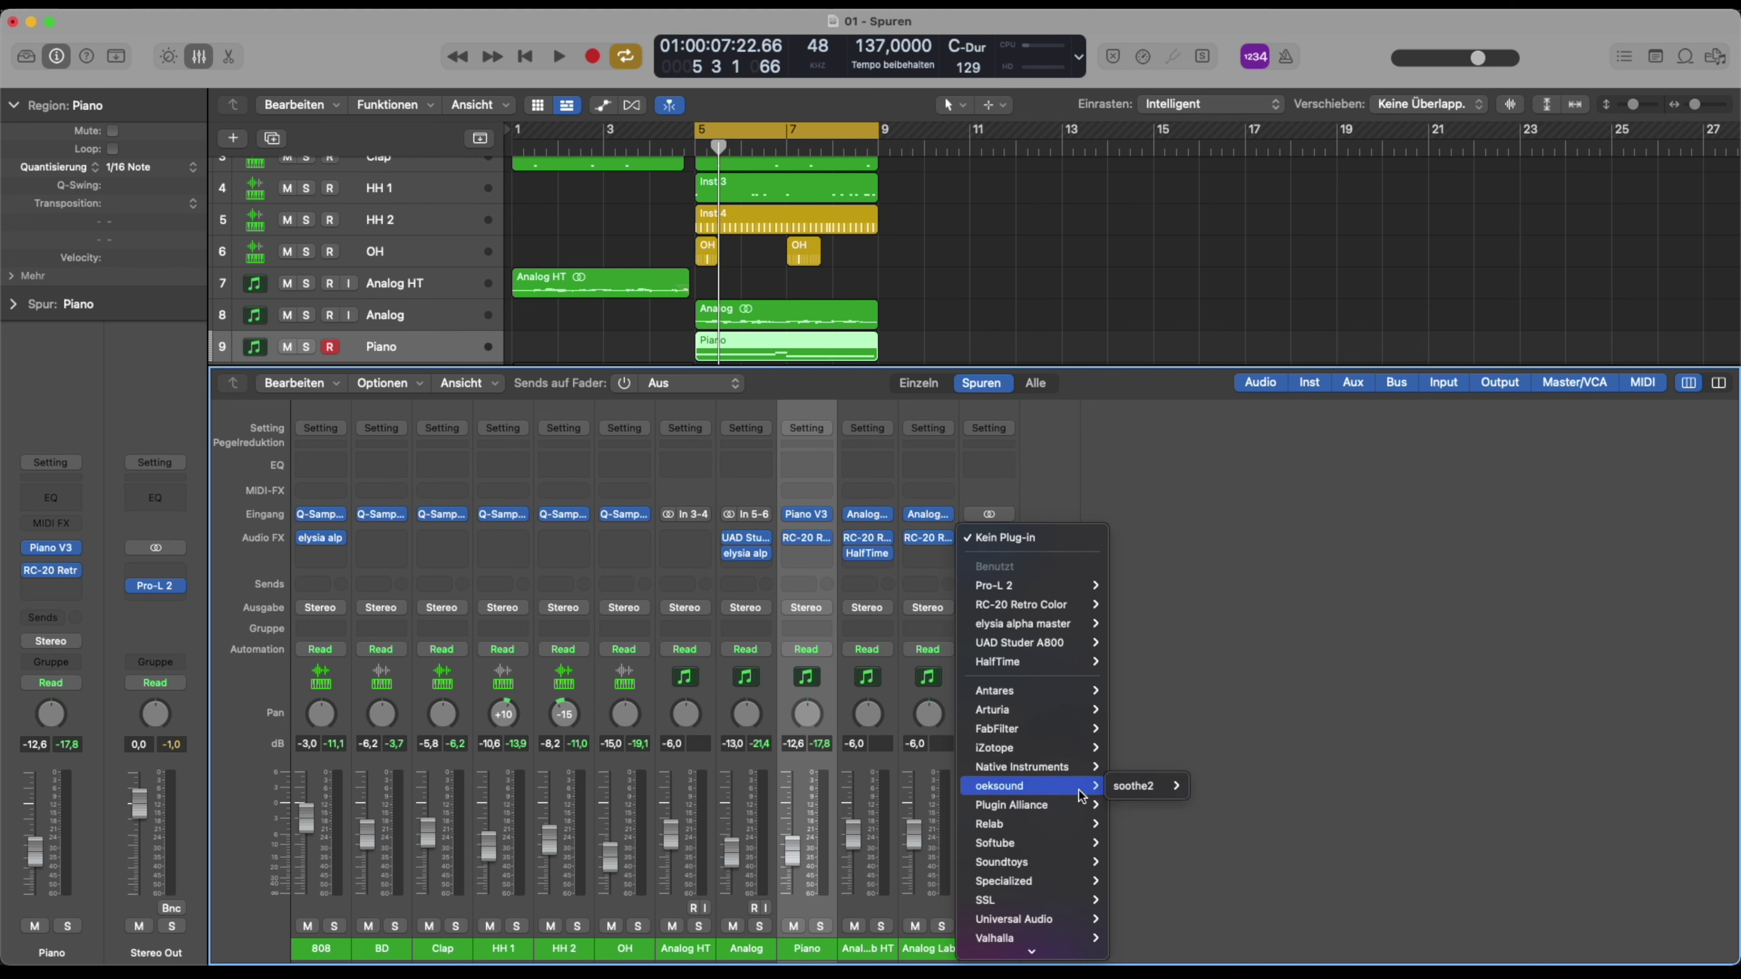
mouse_move(1206, 663)
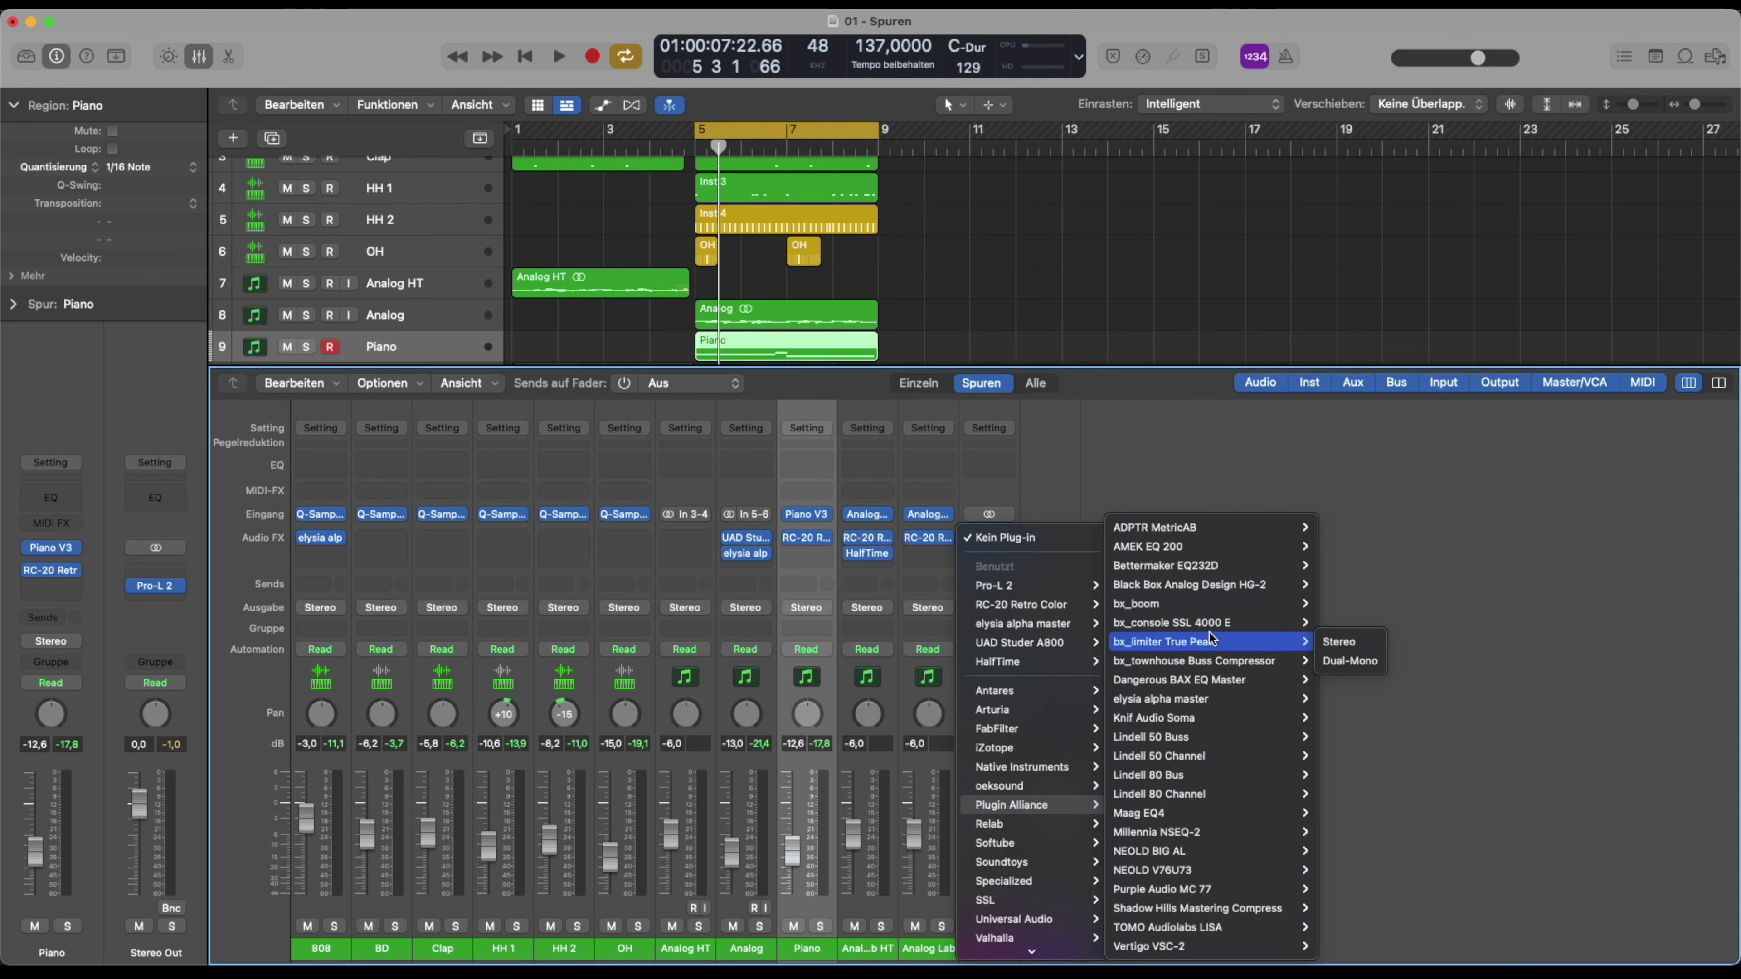
click(1344, 662)
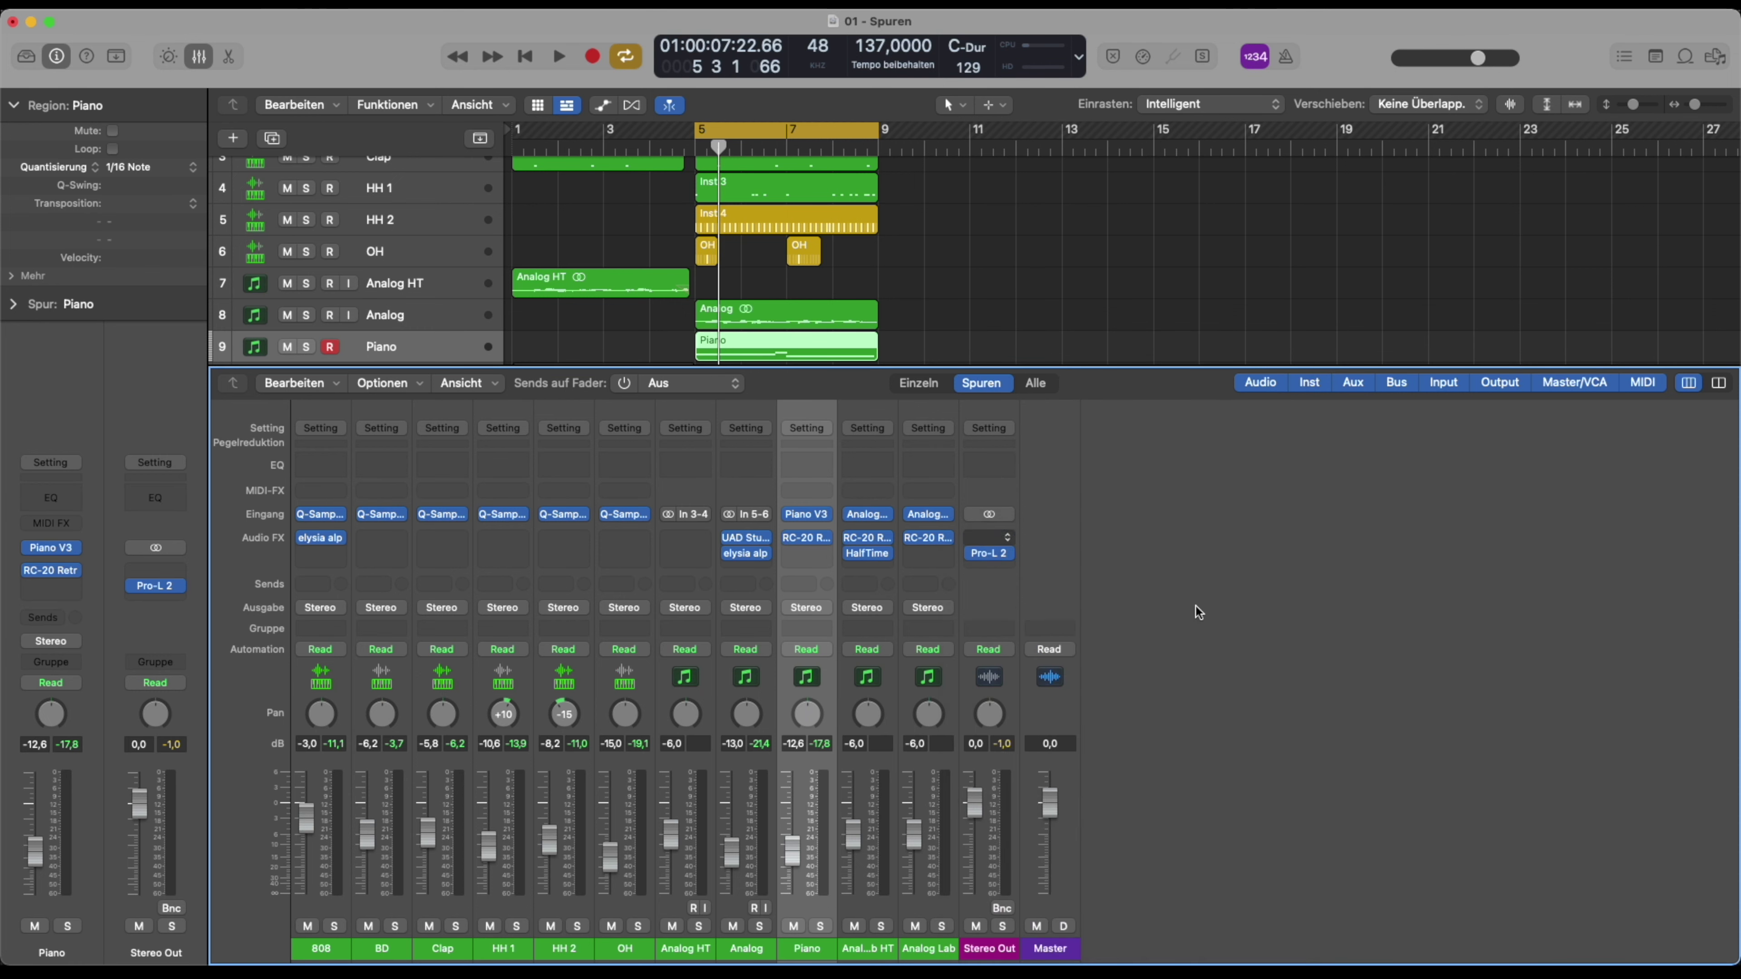
Tune the buss compressor's makeup and threshold during playback, close it, and lower the Piano level to -15,2 dB
key(space)
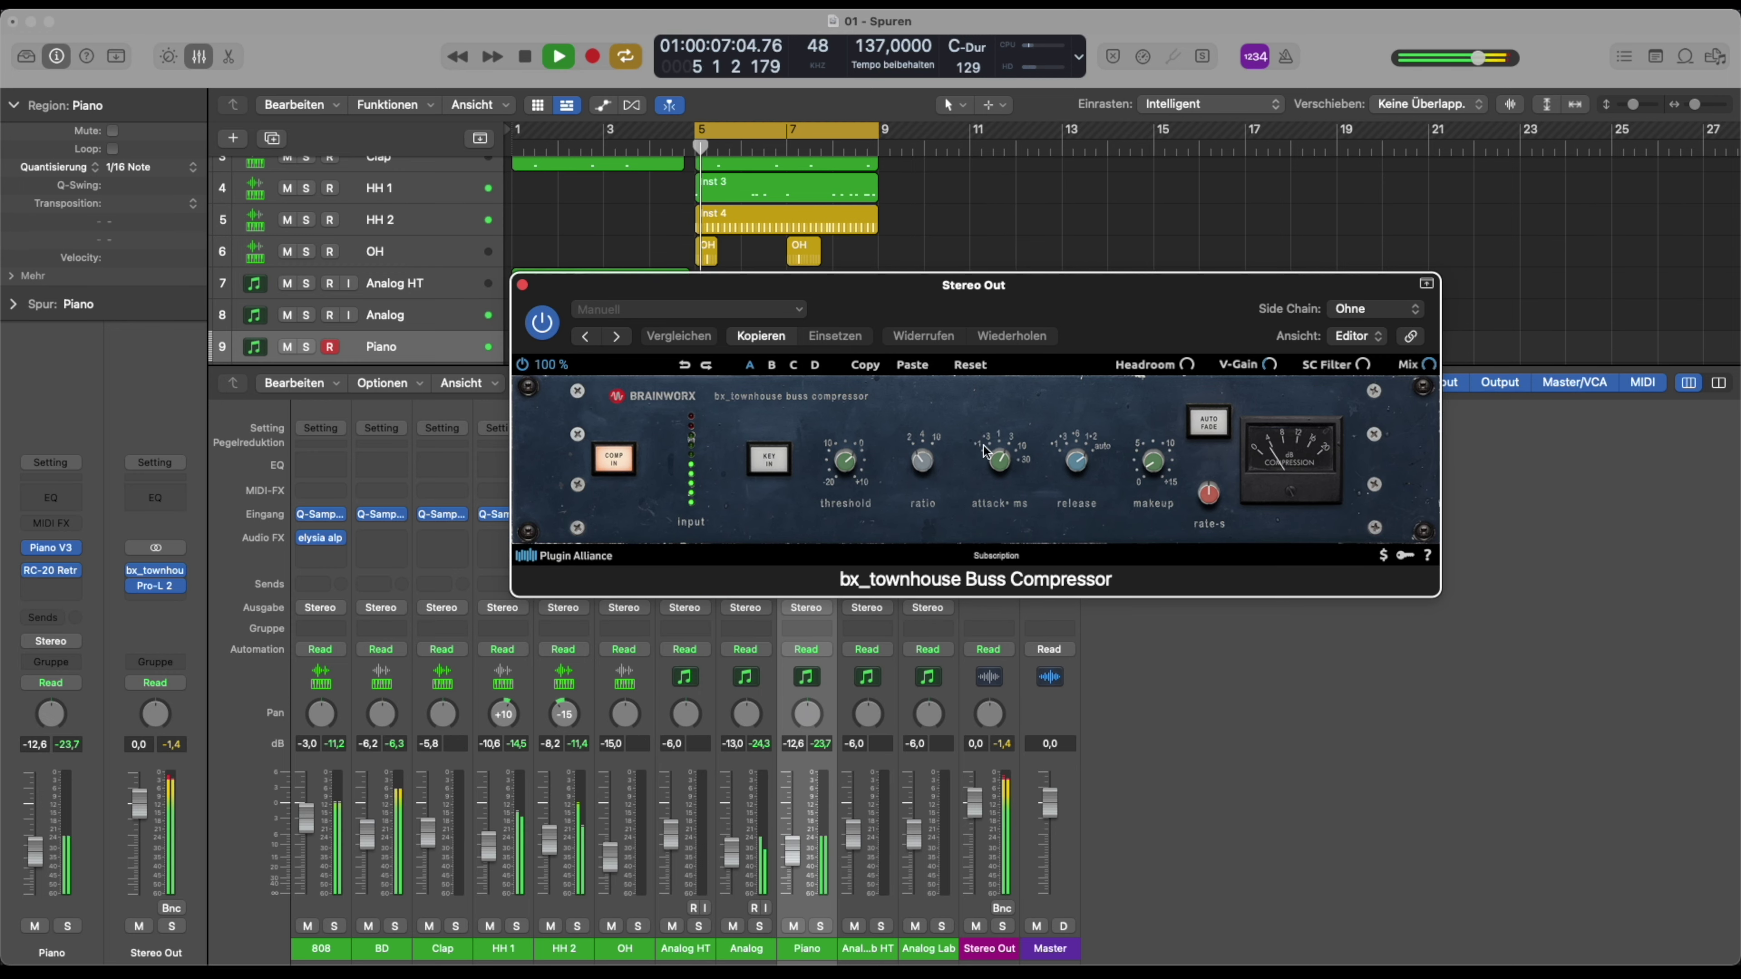
drag(1146, 459, 1146, 495)
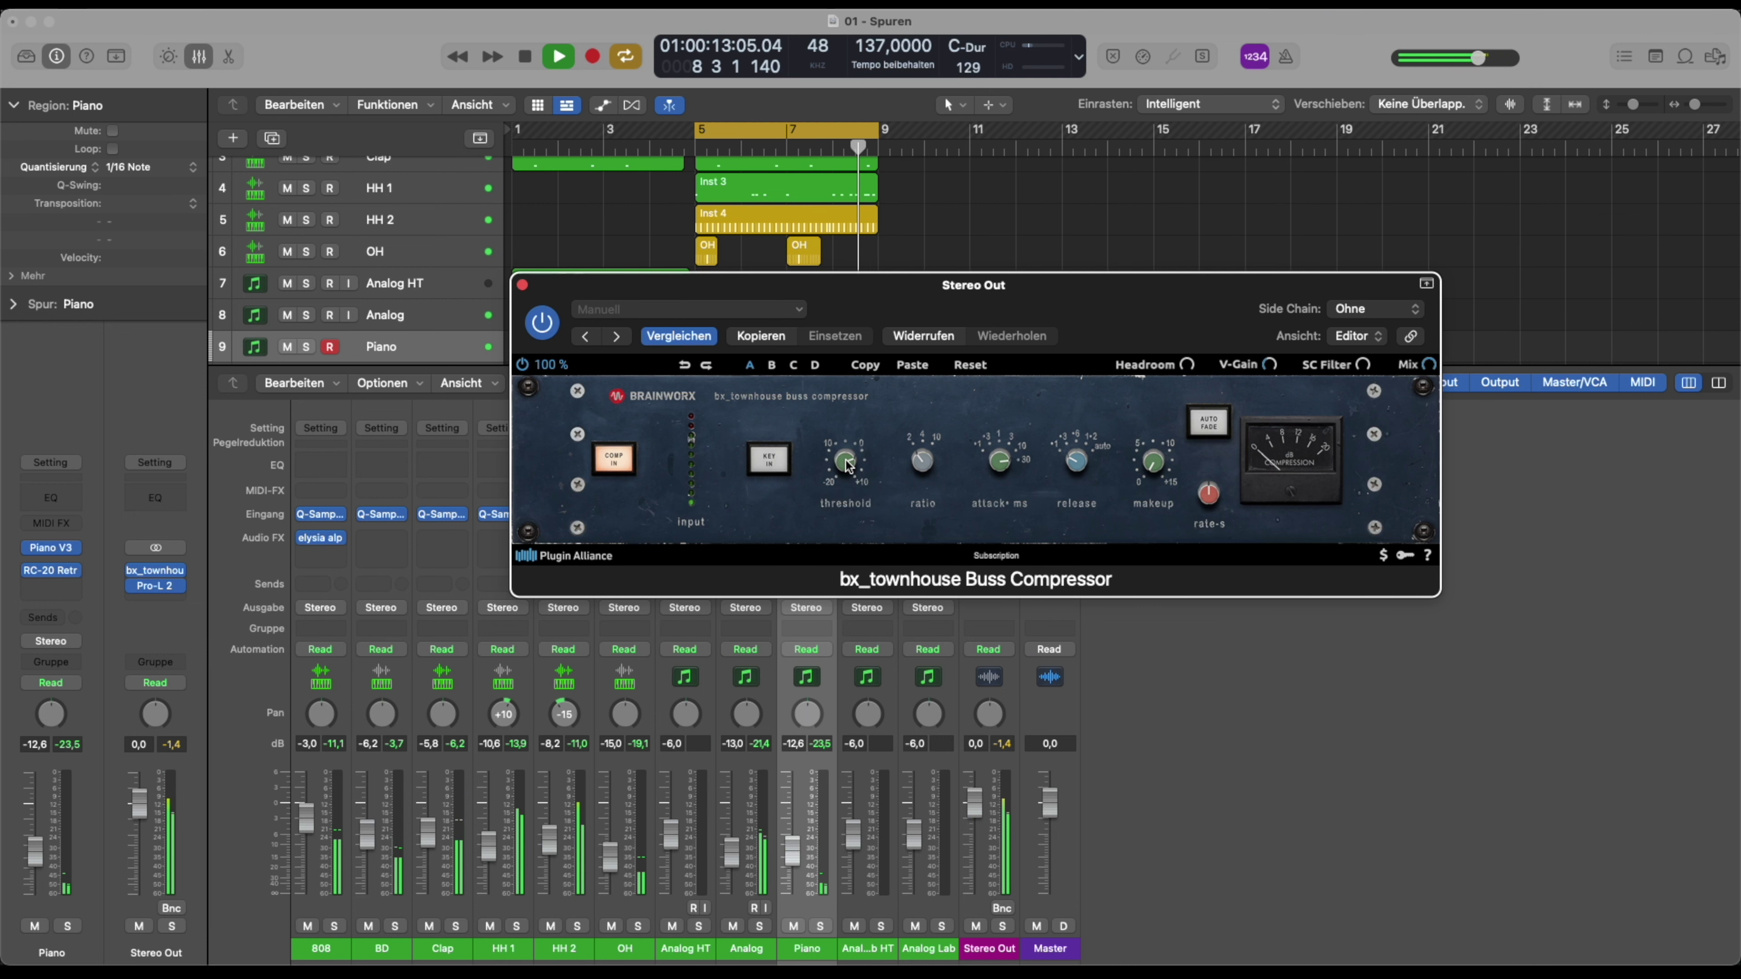
drag(846, 459, 847, 465)
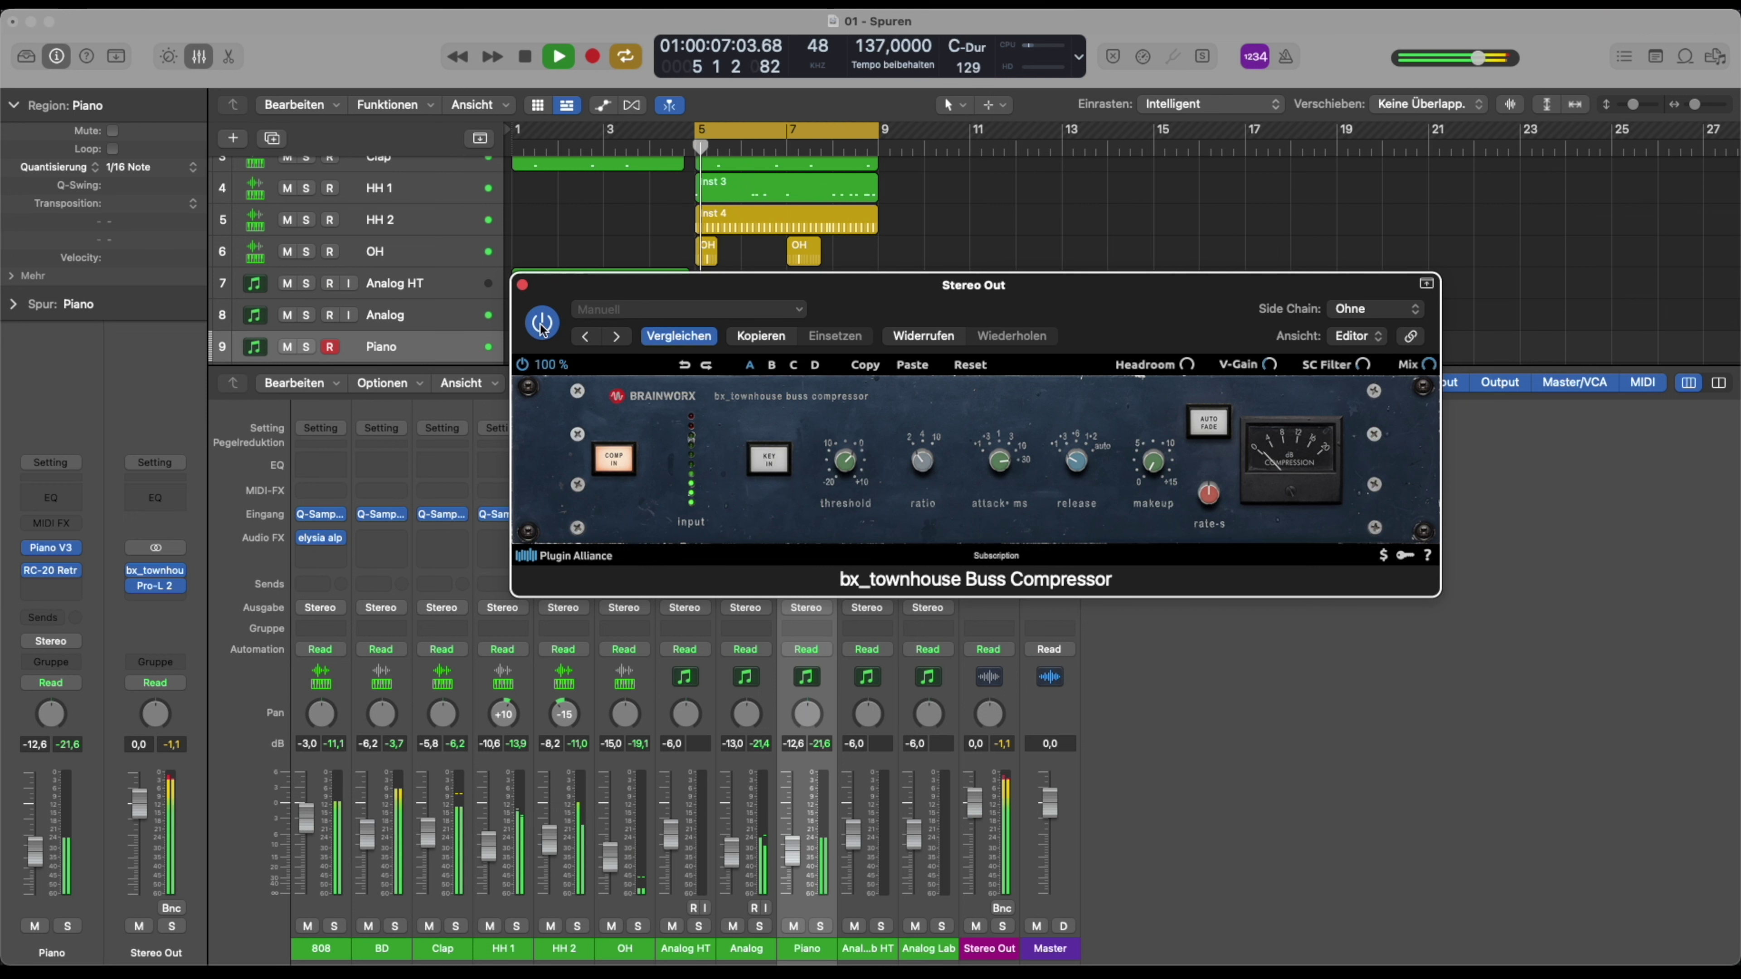
click(522, 285)
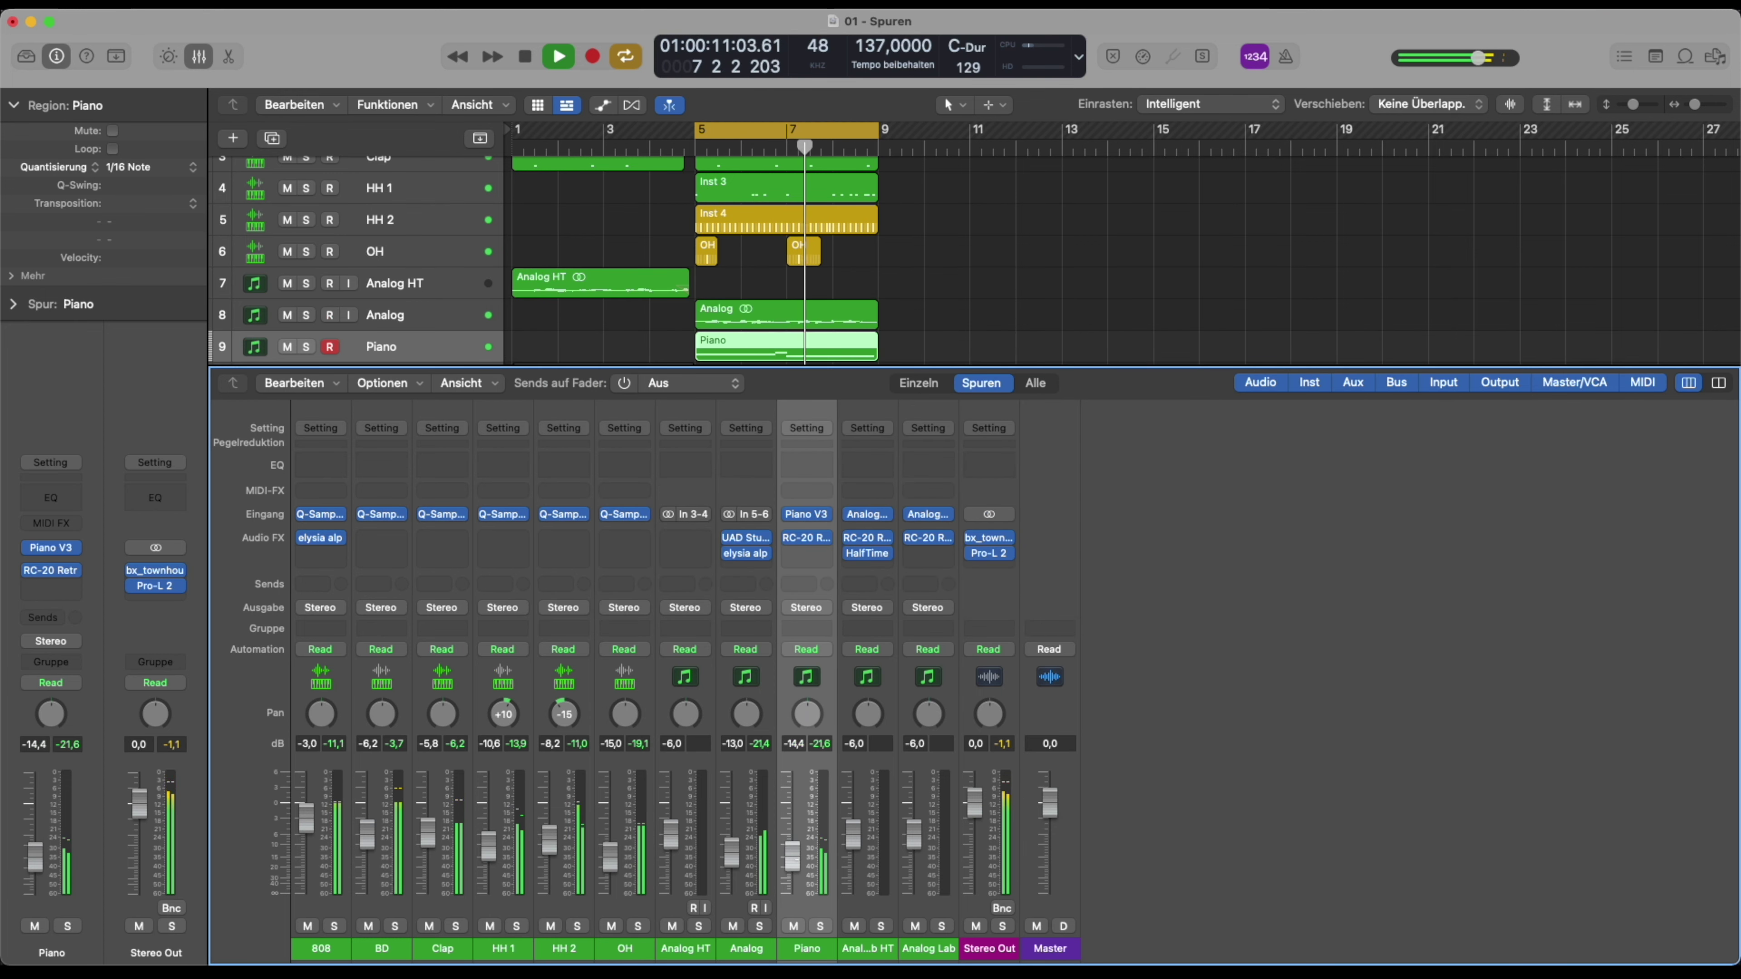
key(x)
key(space)
Repeat all audible regions of bars 5 to 9 twice up to bar 17, and extend the cycle range from bar 1 to about bar 21
scroll(899, 485, down, 4)
scroll(820, 521, up, 2)
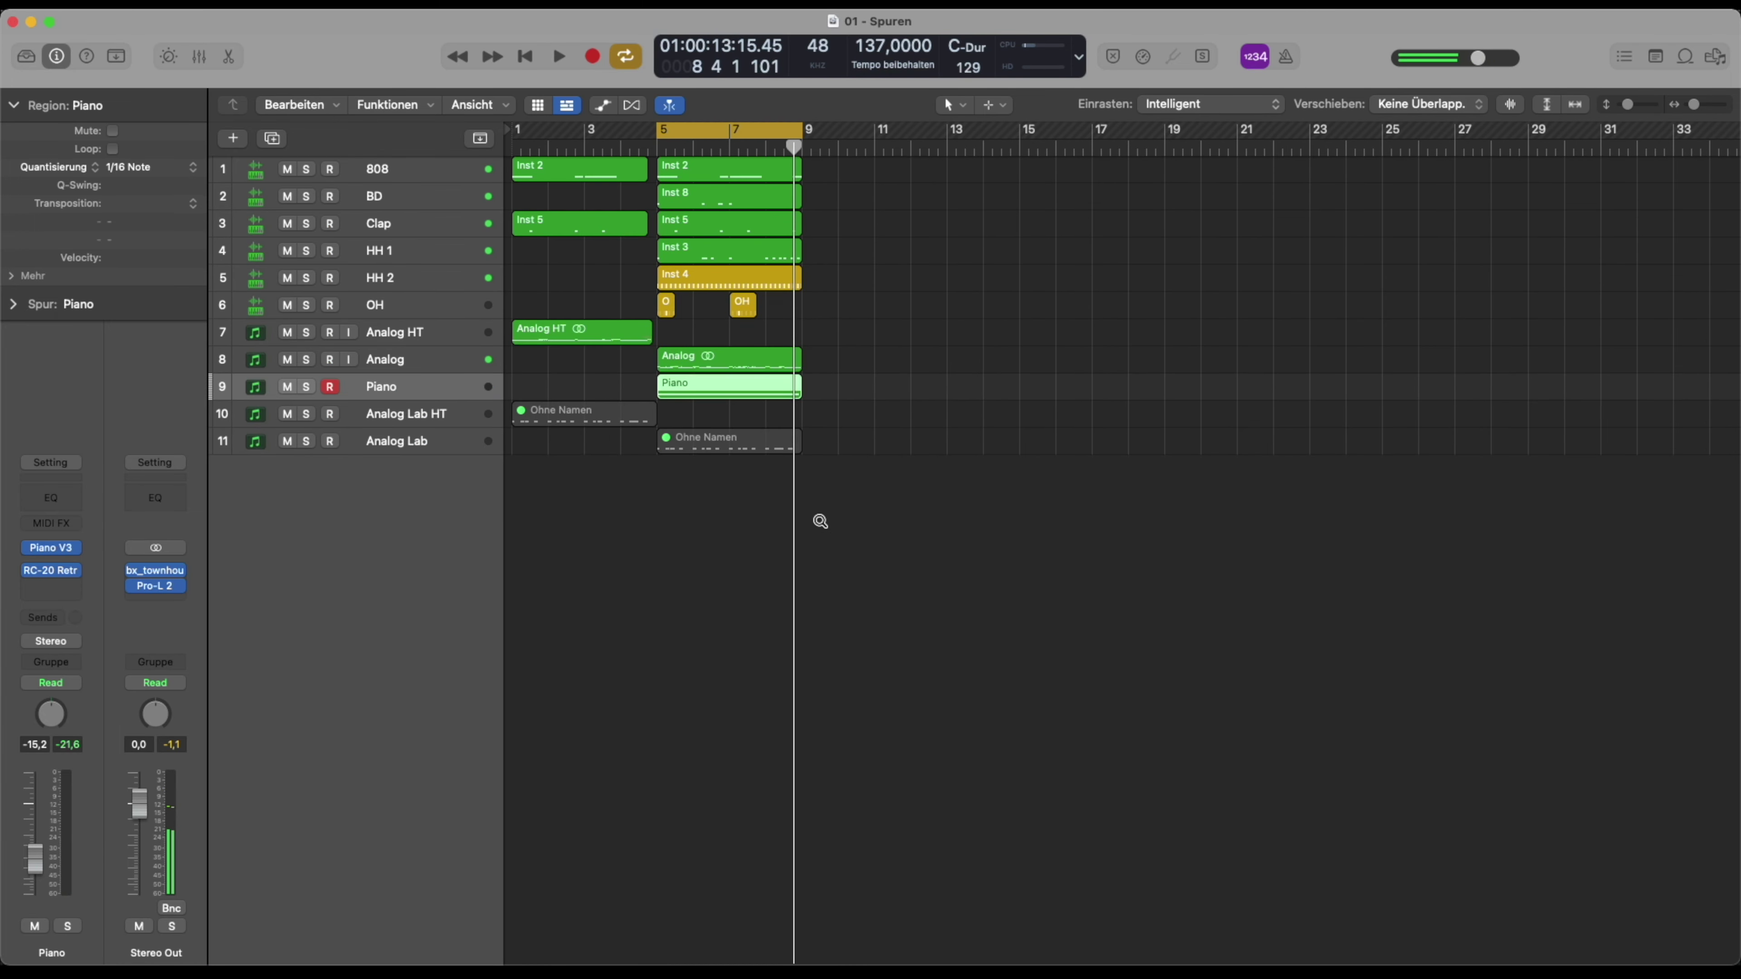
drag(909, 412, 663, 151)
key(super+r)
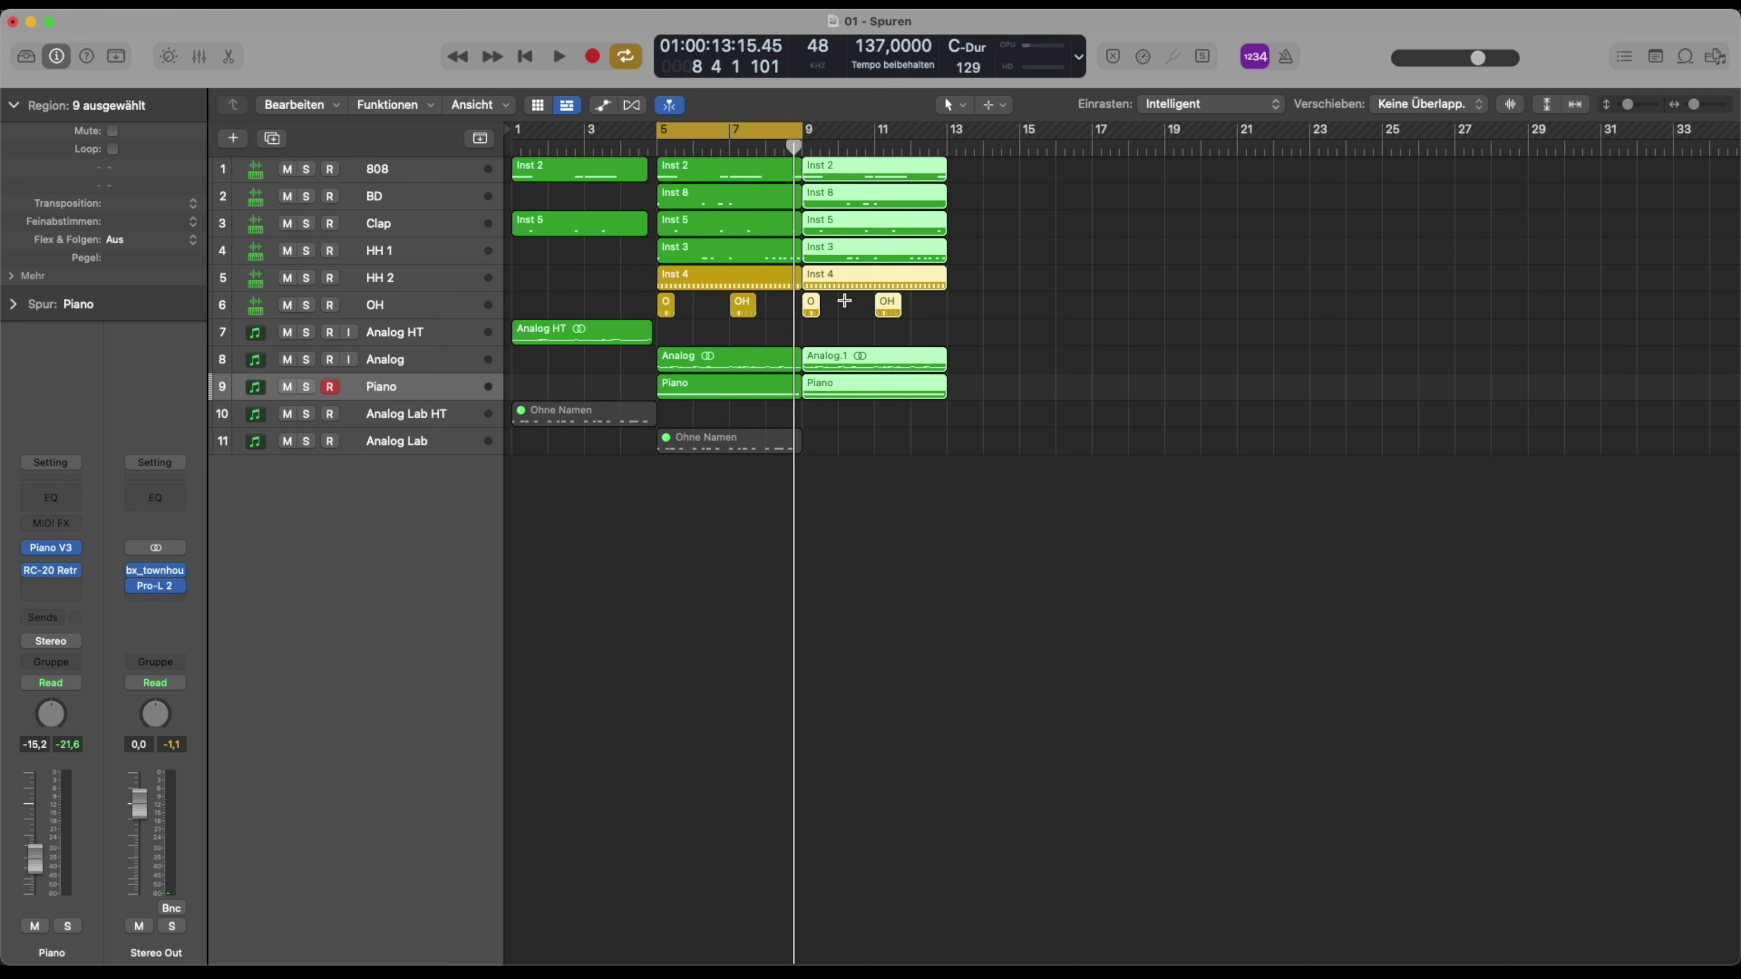
key(super+r)
drag(758, 132, 416, 154)
drag(656, 130, 1255, 227)
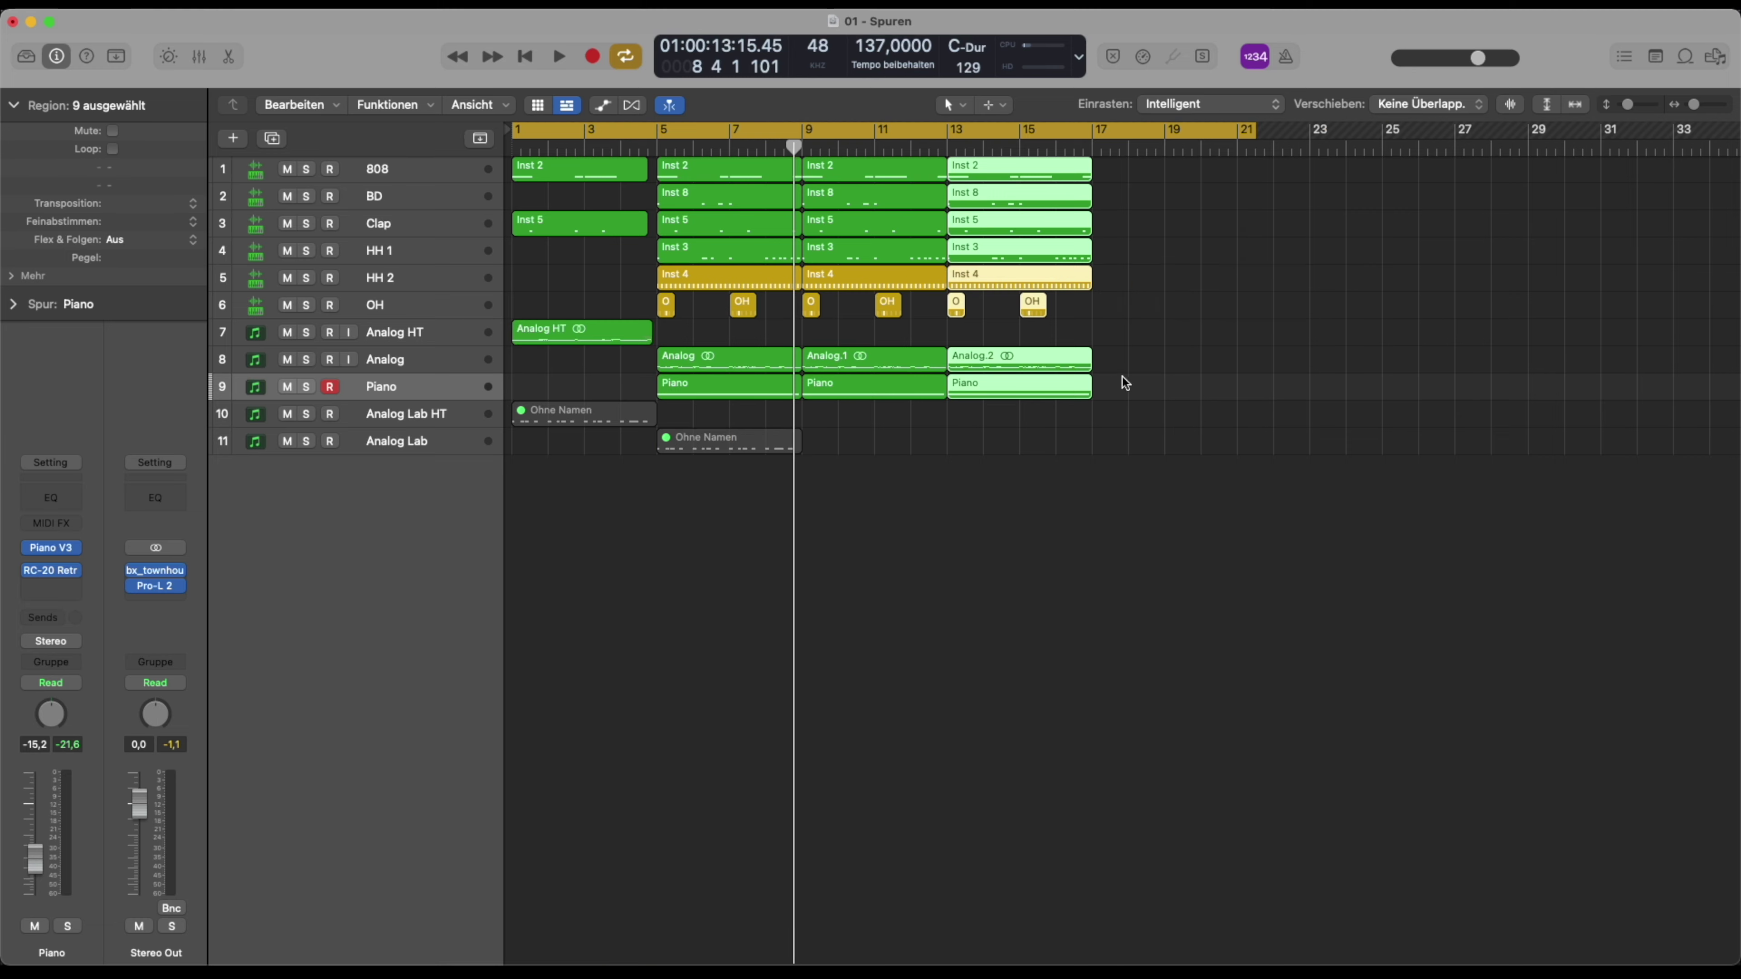
Replace the Analog regions at bars 9 and 13 with copies of the Analog HT region, each filling four full bars
scroll(1072, 417, up, 4)
scroll(1073, 428, right, 2)
scroll(1075, 436, right, 2)
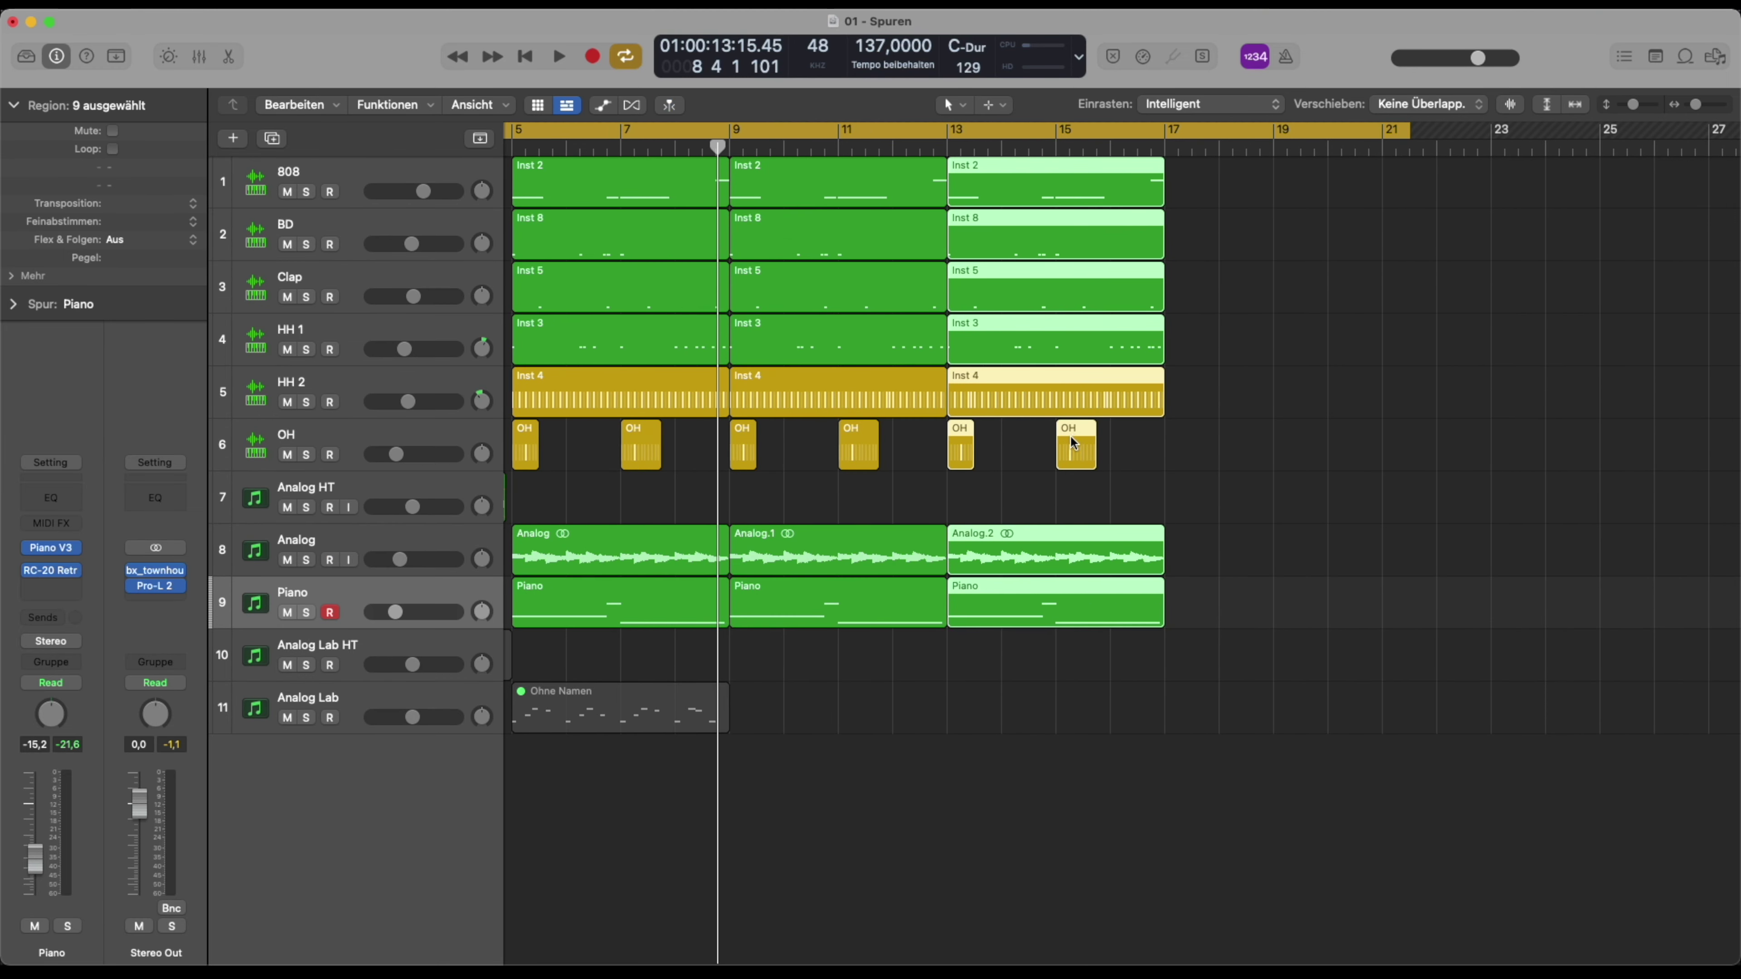
scroll(1070, 446, left, 4)
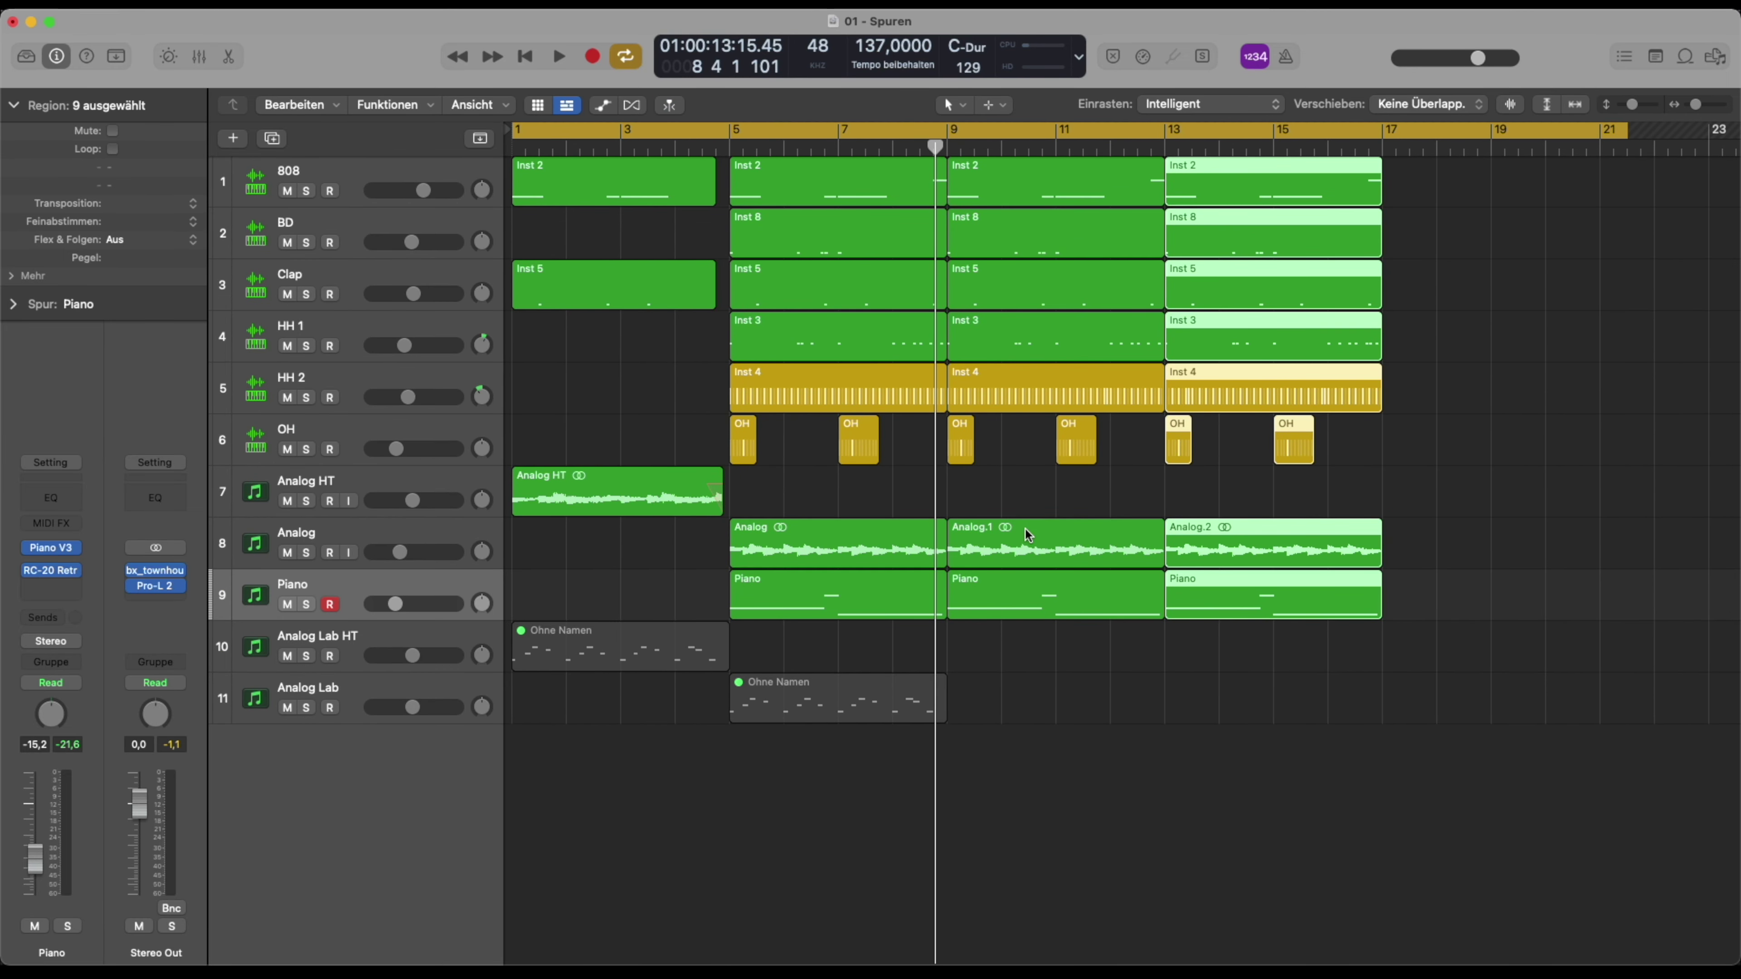
click(1008, 541)
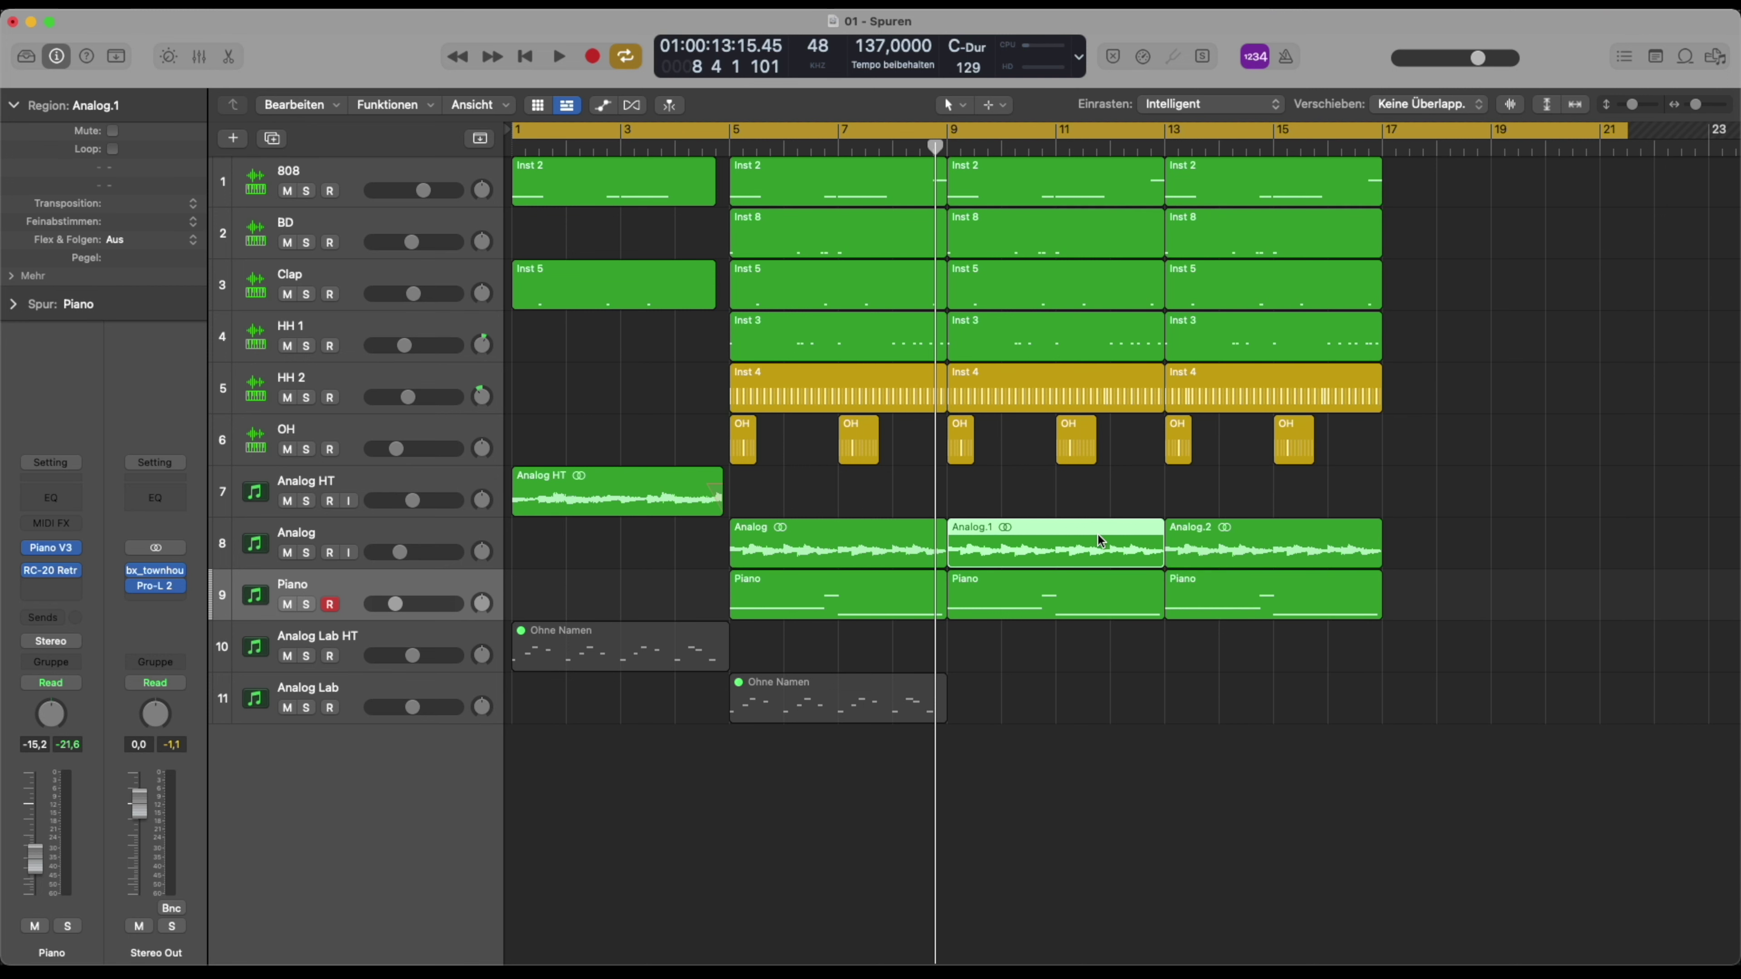
key(Delete)
drag(624, 481, 1053, 481)
click(1263, 539)
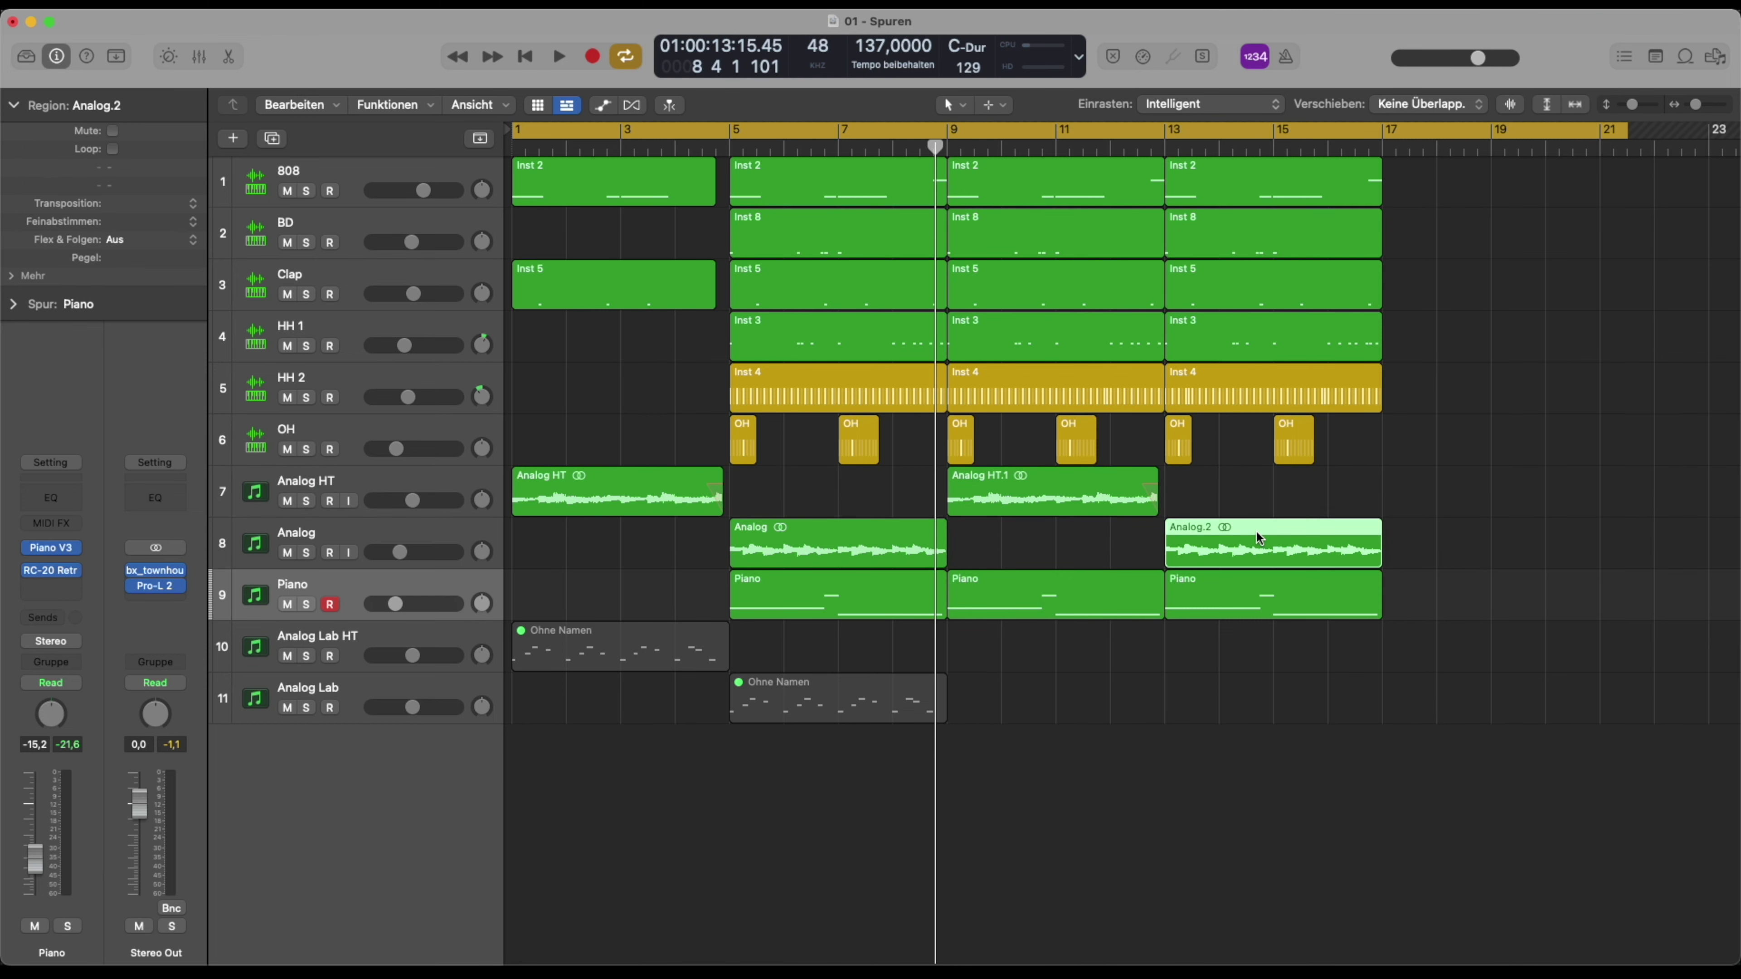
key(Delete)
drag(1153, 511, 1163, 511)
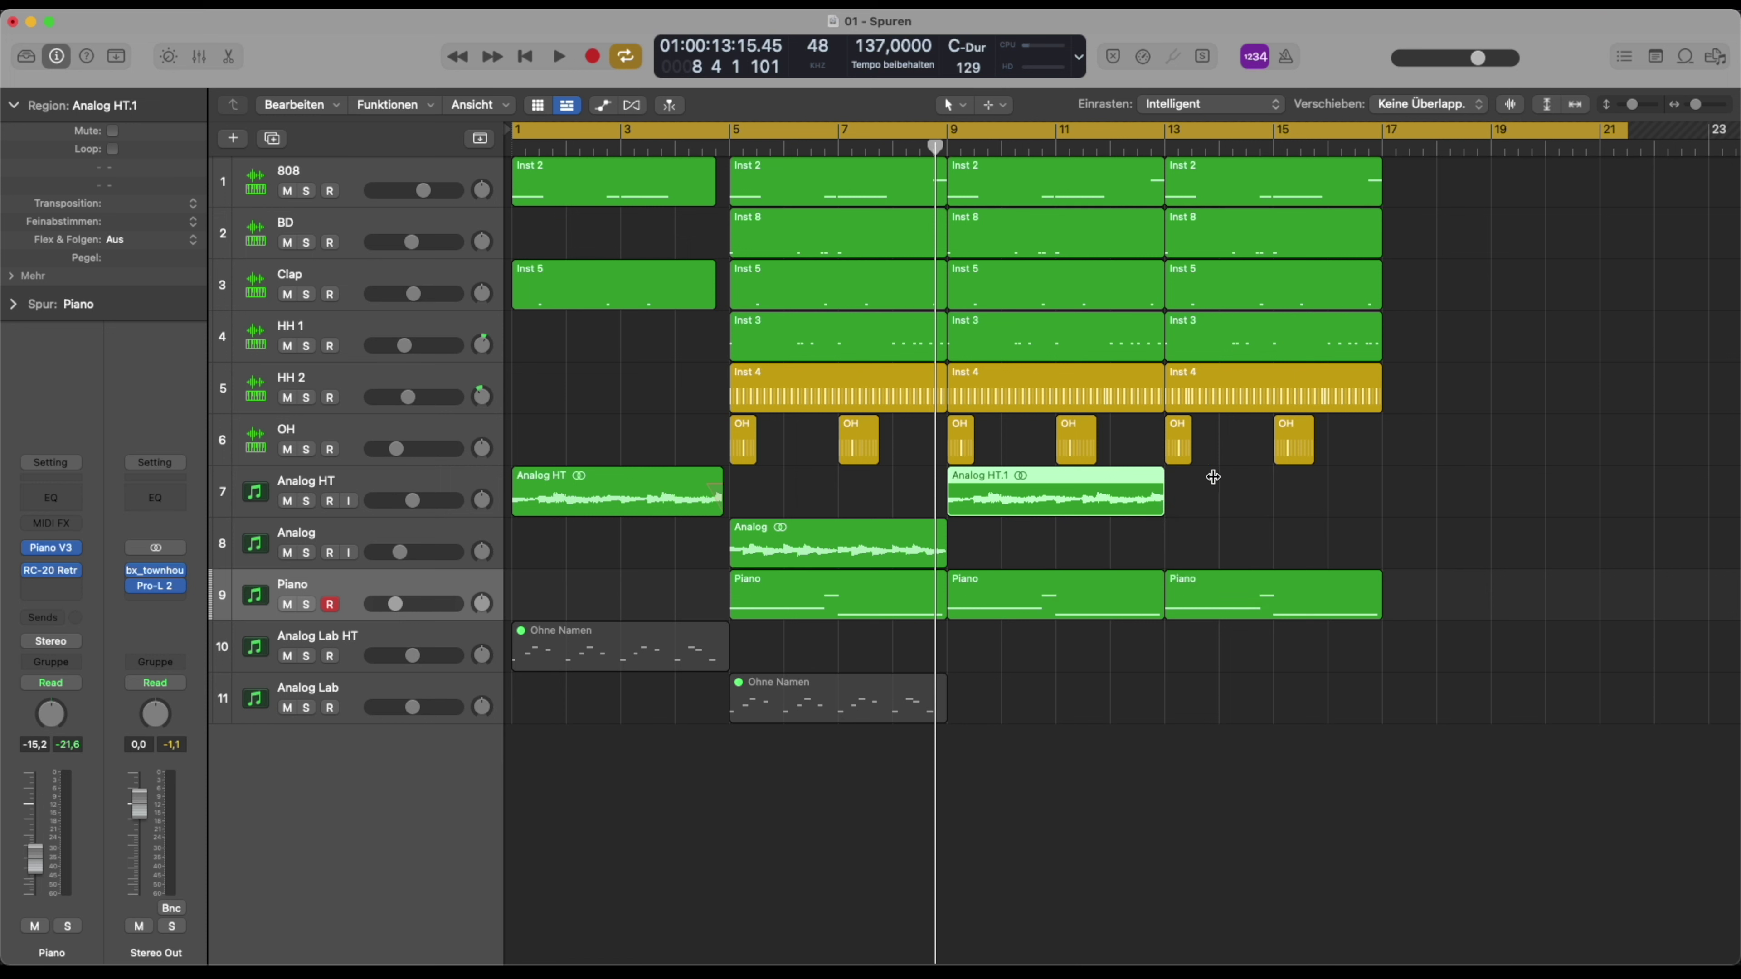
key(super+r)
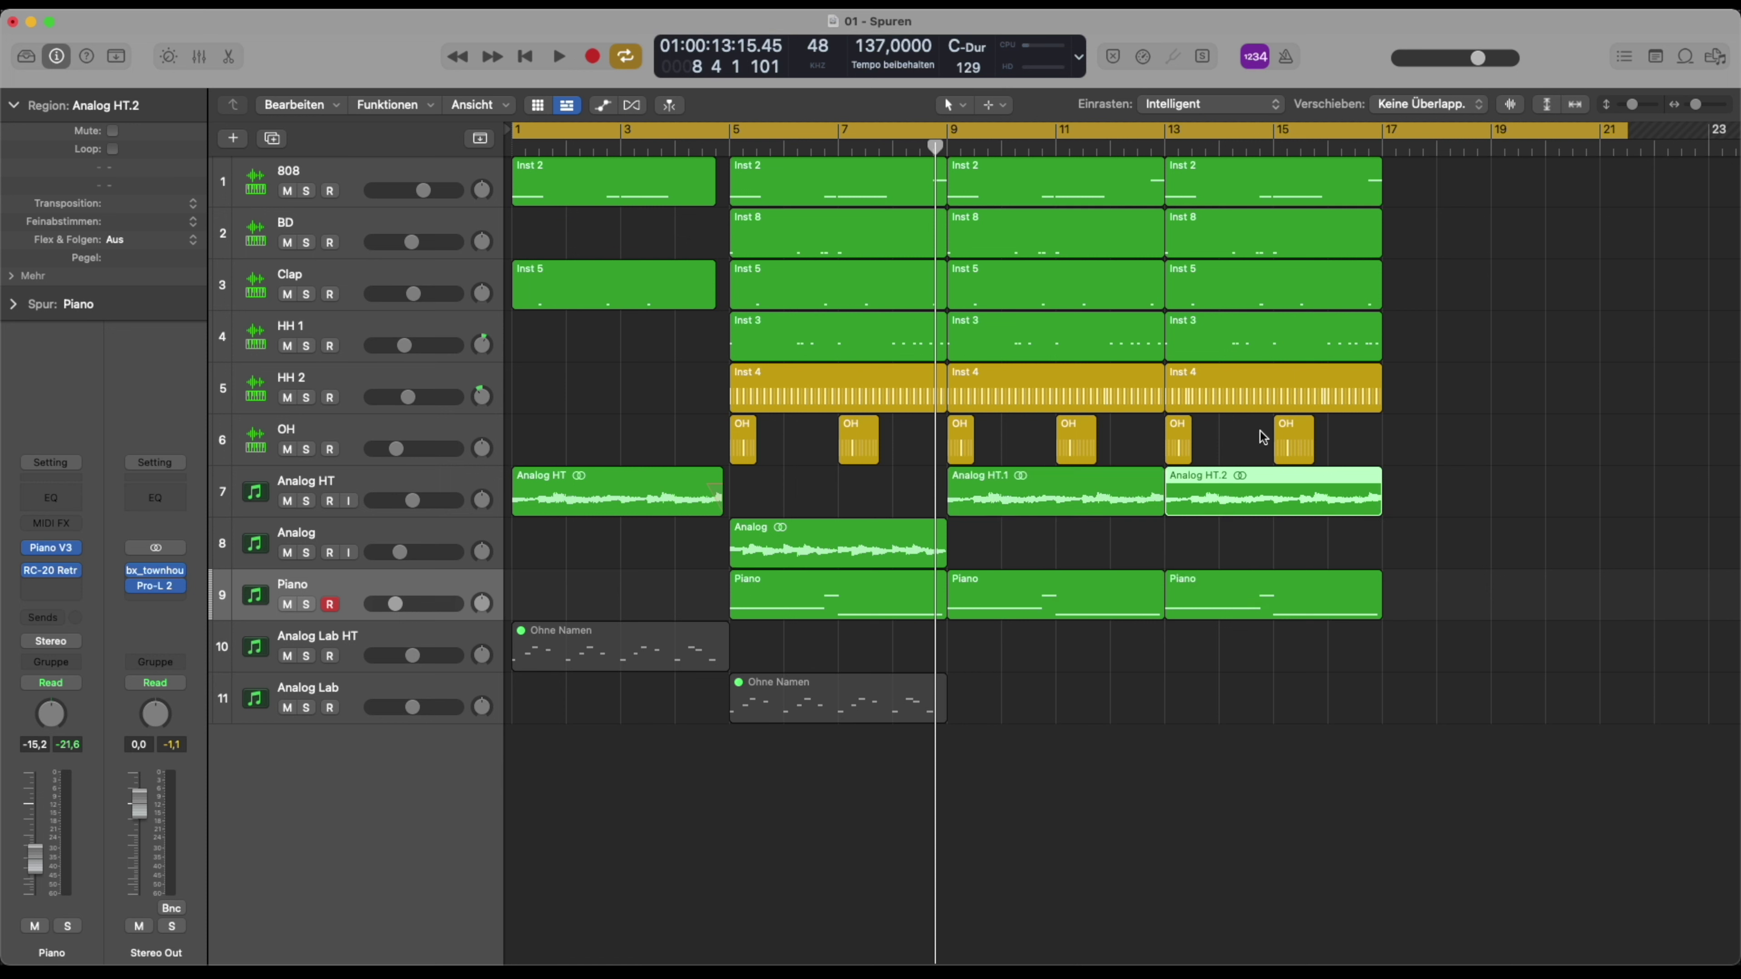
Set the cycle range to bars 5 to 17, play the section, and remove the HH 2 region at bar 9
drag(1622, 130, 1382, 130)
drag(517, 132, 734, 133)
drag(1602, 130, 1382, 130)
key(space)
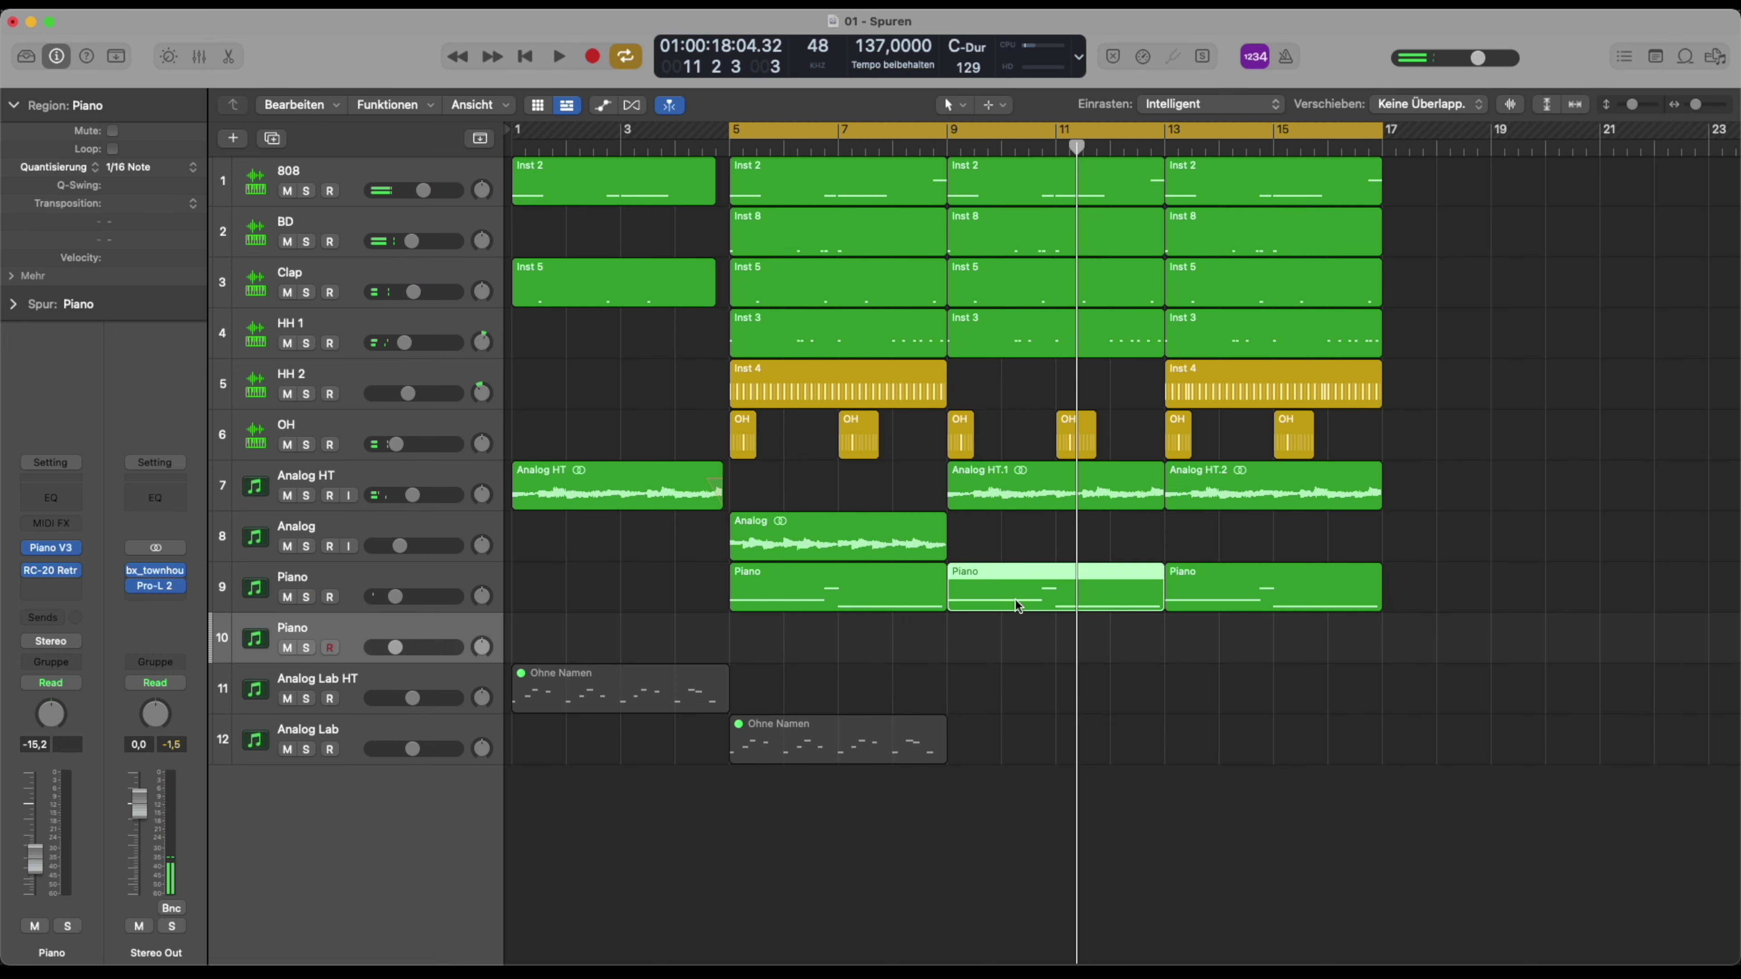
Insert HalfTime and a low-cutting Channel EQ on the duplicate Piano track, and move the Piano regions at bars 9 and 13 onto it
click(51, 585)
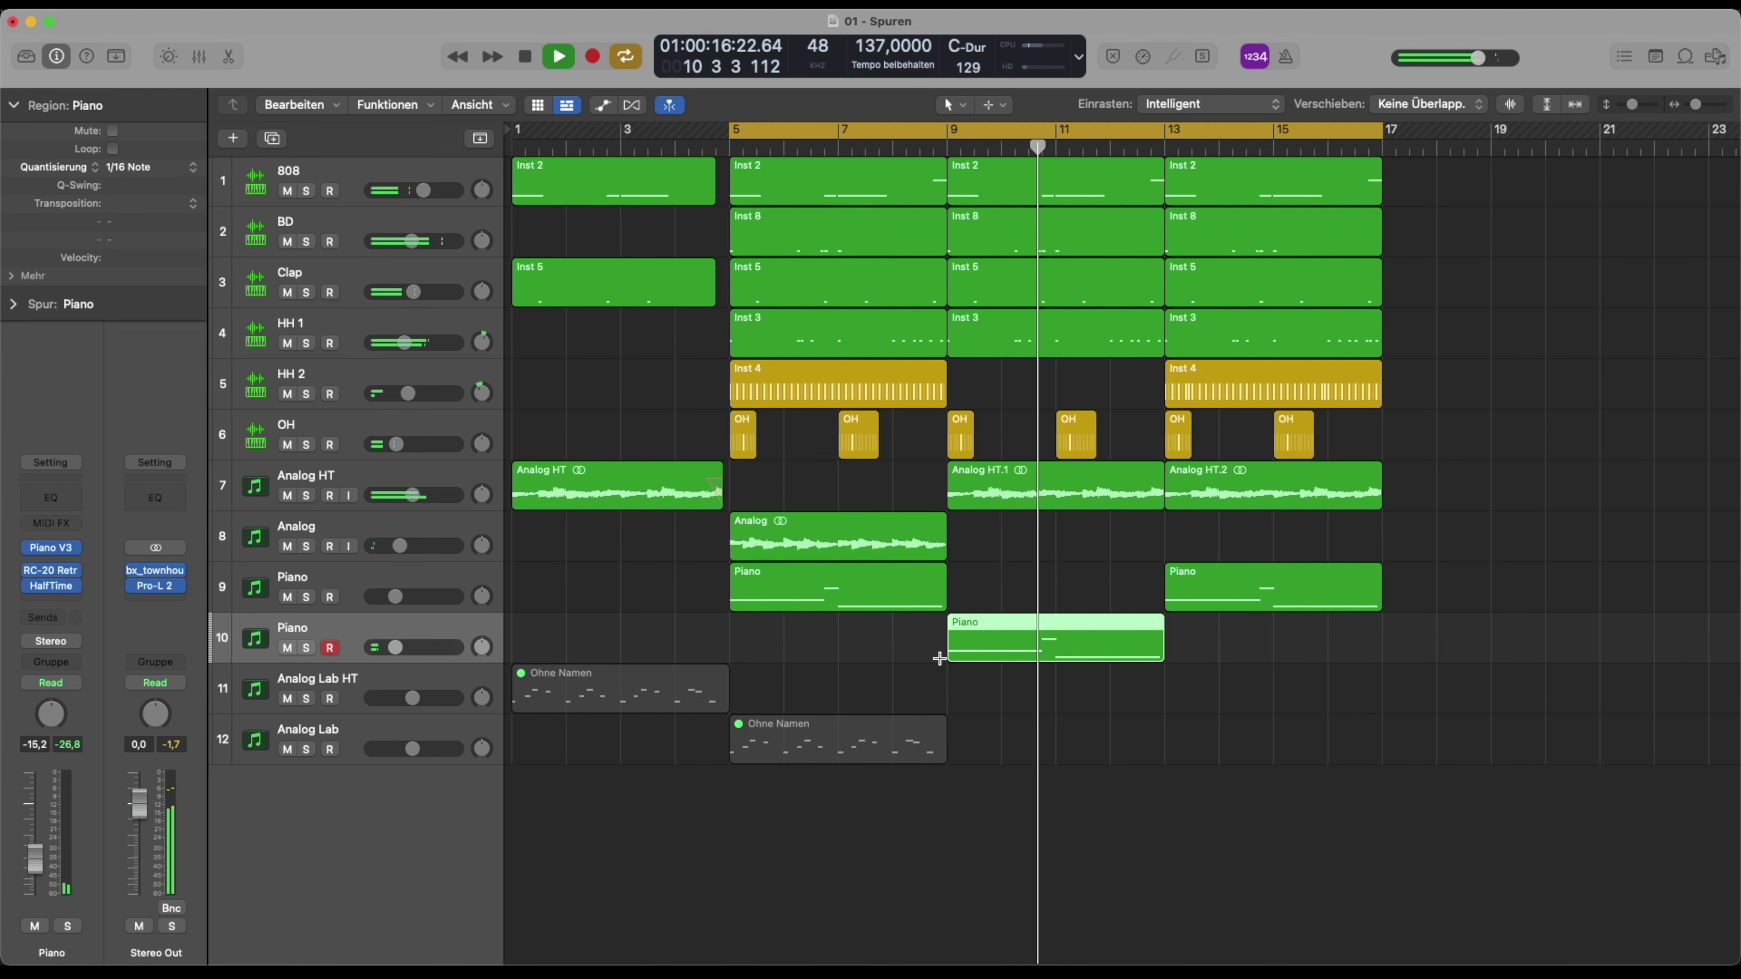
scroll(940, 662, down, 1)
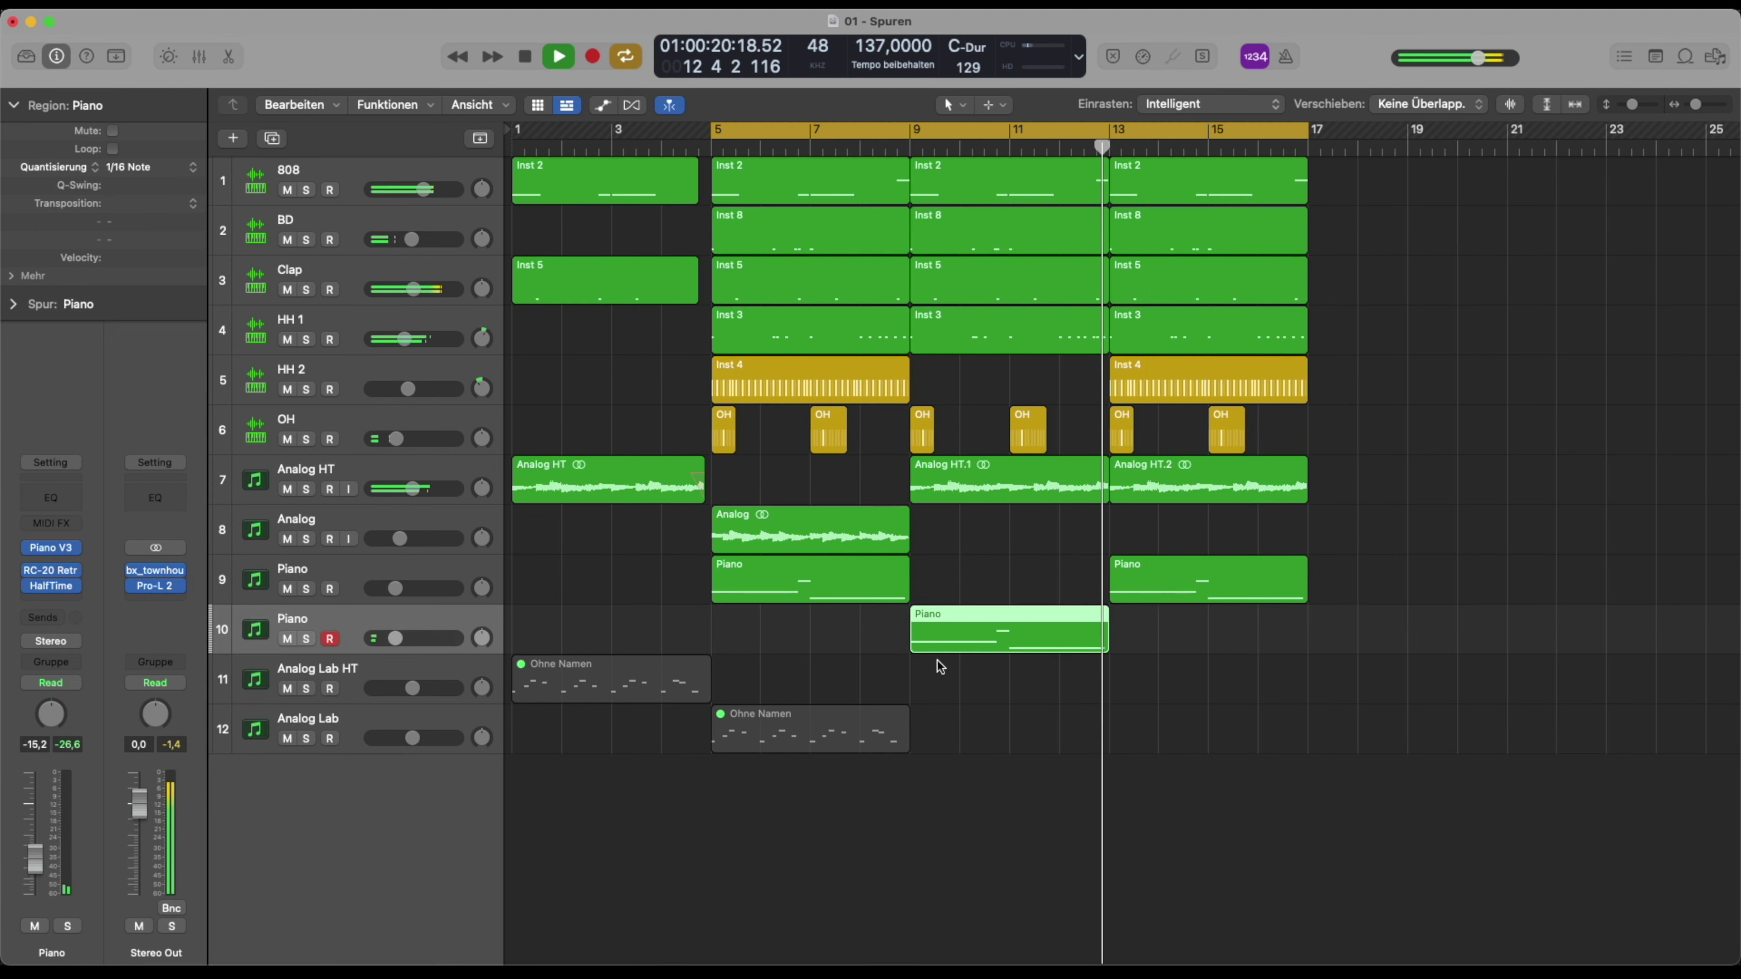
drag(1180, 583, 1181, 631)
click(1181, 575)
scroll(1180, 576, down, 3)
drag(742, 576, 742, 622)
key(BackSpace)
scroll(797, 550, up, 1)
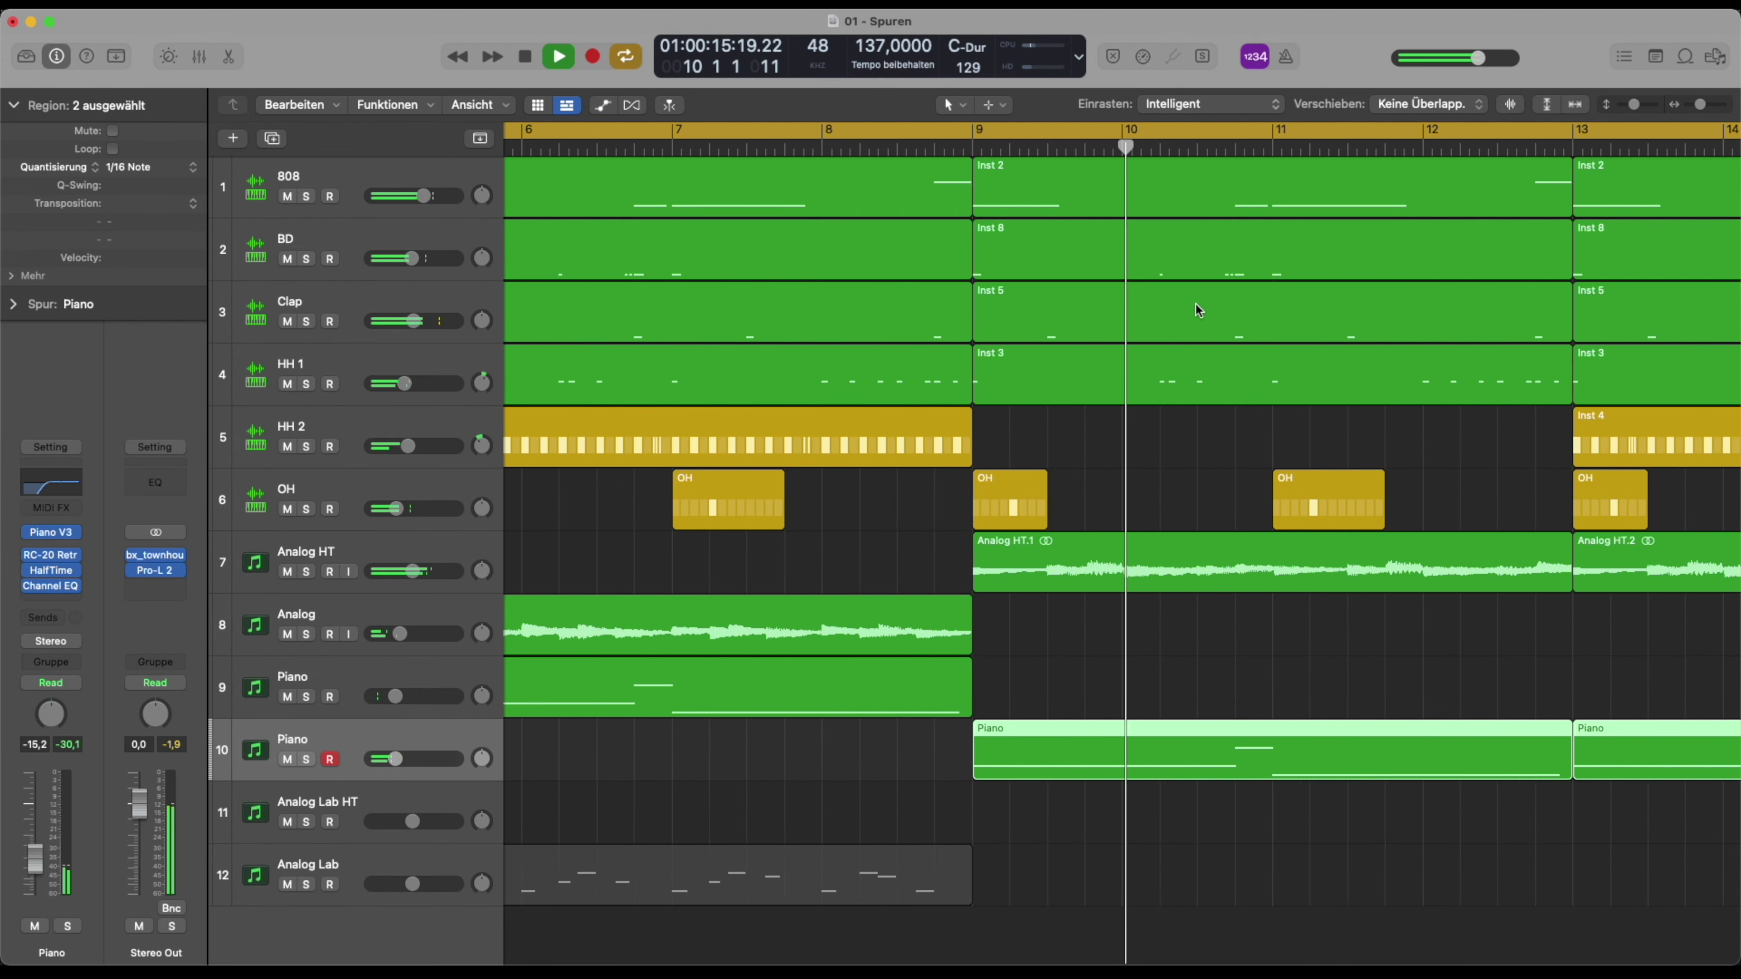
Delete the HH 1 region at bar 9
click(1172, 389)
key(BackSpace)
scroll(994, 357, right, 2)
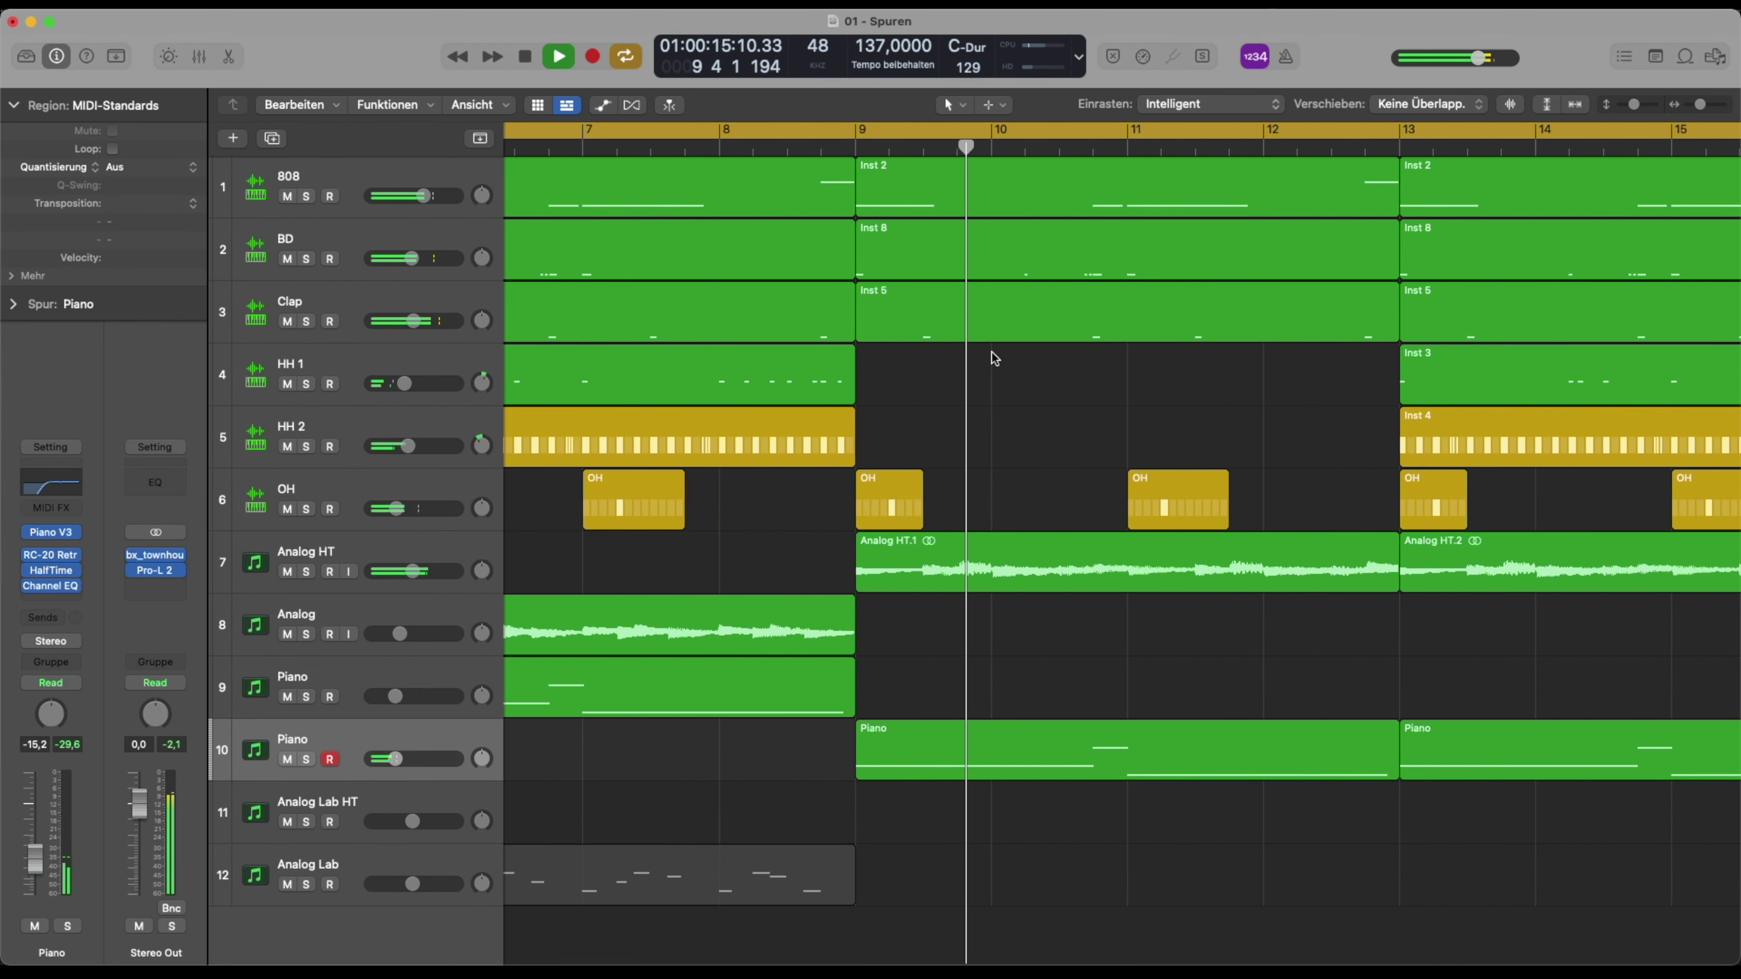
Cut short gaps into the 808 regions just before bars 11 and 15 and into the BD region just before bar 15
scroll(1103, 209, down, 1)
drag(1072, 210, 1109, 210)
key(BackSpace)
drag(1239, 205, 1289, 206)
key(BackSpace)
drag(1239, 268, 1278, 268)
Replace the Analog HT region at bar 13 with a copy of the Analog region from bar 5
key(BackSpace)
Repeat the regions of bars 13 to 17 up to bar 21 and extend the cycle range to bar 21
drag(1594, 172, 1263, 750)
key(super+r)
drag(1382, 130, 1596, 154)
click(1206, 569)
Delete the HH 2 region at bar 13 and the OH region at bar 11
key(BackSpace)
drag(808, 627, 1244, 645)
scroll(1231, 653, down, 2)
click(1178, 428)
key(BackSpace)
click(1062, 147)
click(1124, 370)
click(981, 490)
Trim the ends of the last 808, BD, Clap, HH 1 and HH 2 regions back to about bar 20
key(BackSpace)
scroll(1116, 459, down, 2)
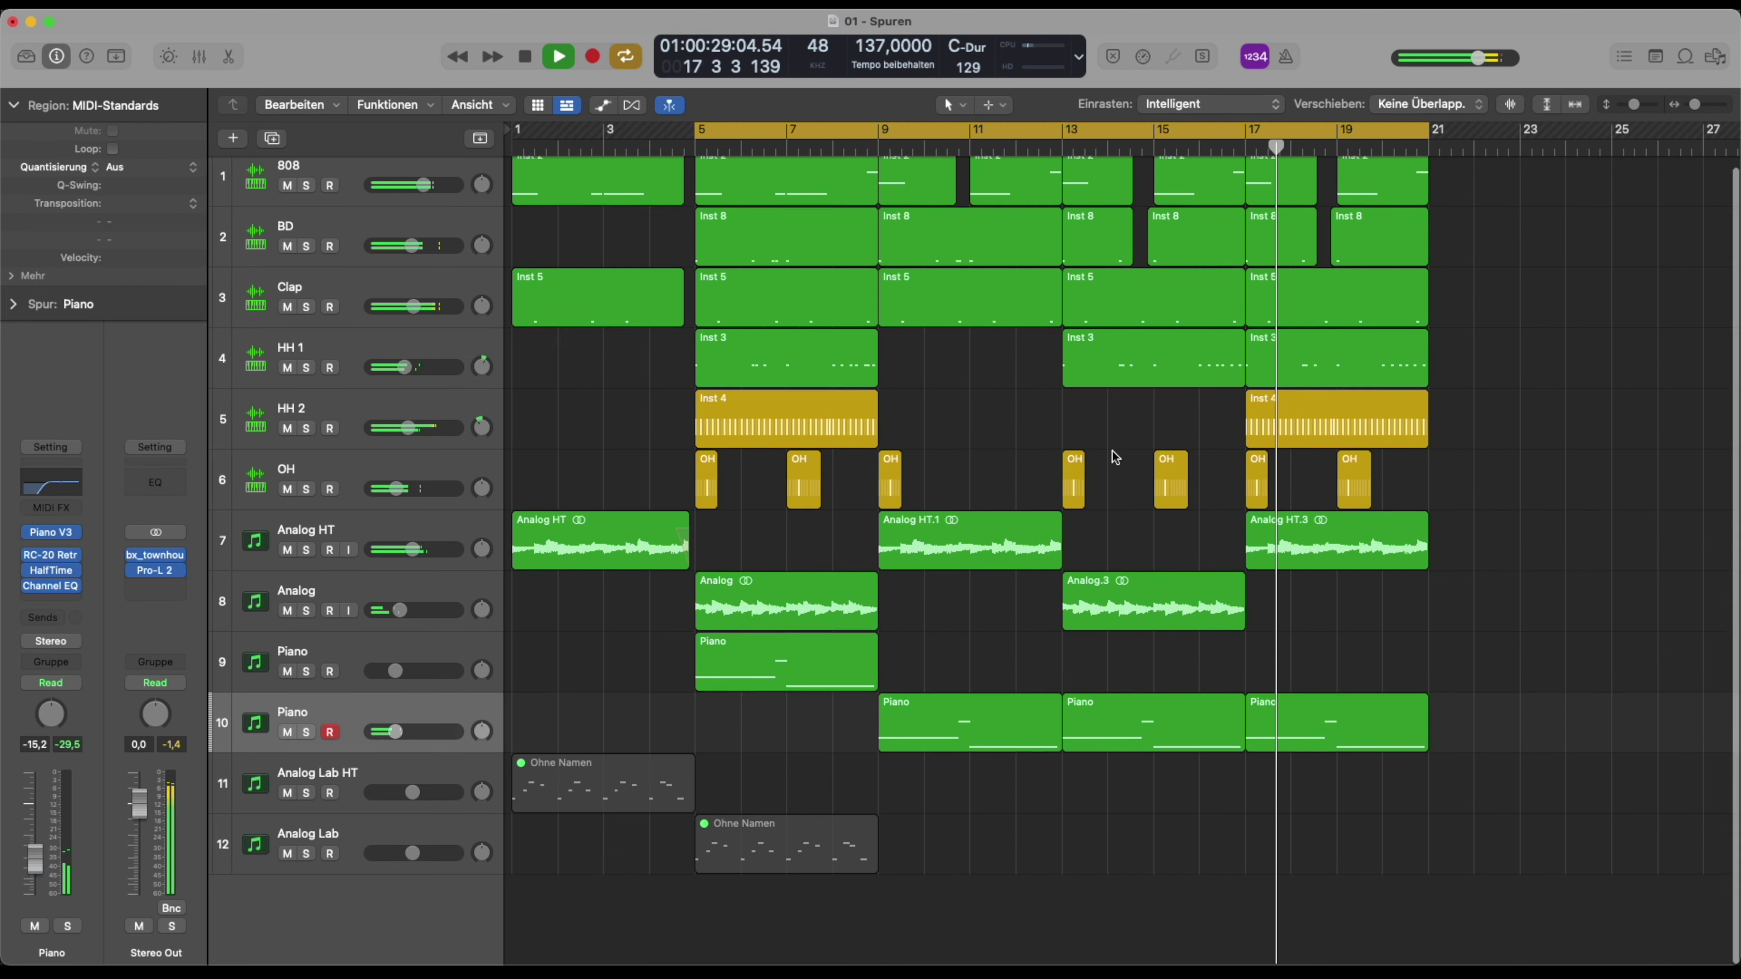
drag(1330, 524, 1316, 525)
key(space)
drag(1331, 432, 1300, 432)
drag(1352, 374, 1290, 378)
key(space)
key(BackSpace)
drag(1353, 178, 1311, 253)
key(BackSpace)
click(1295, 147)
Shorten the starts of the 808 and BD regions at bar 9 so they begin at about bar 10
scroll(833, 418, up, 2)
drag(827, 200, 916, 200)
drag(827, 253, 906, 253)
scroll(921, 345, down, 3)
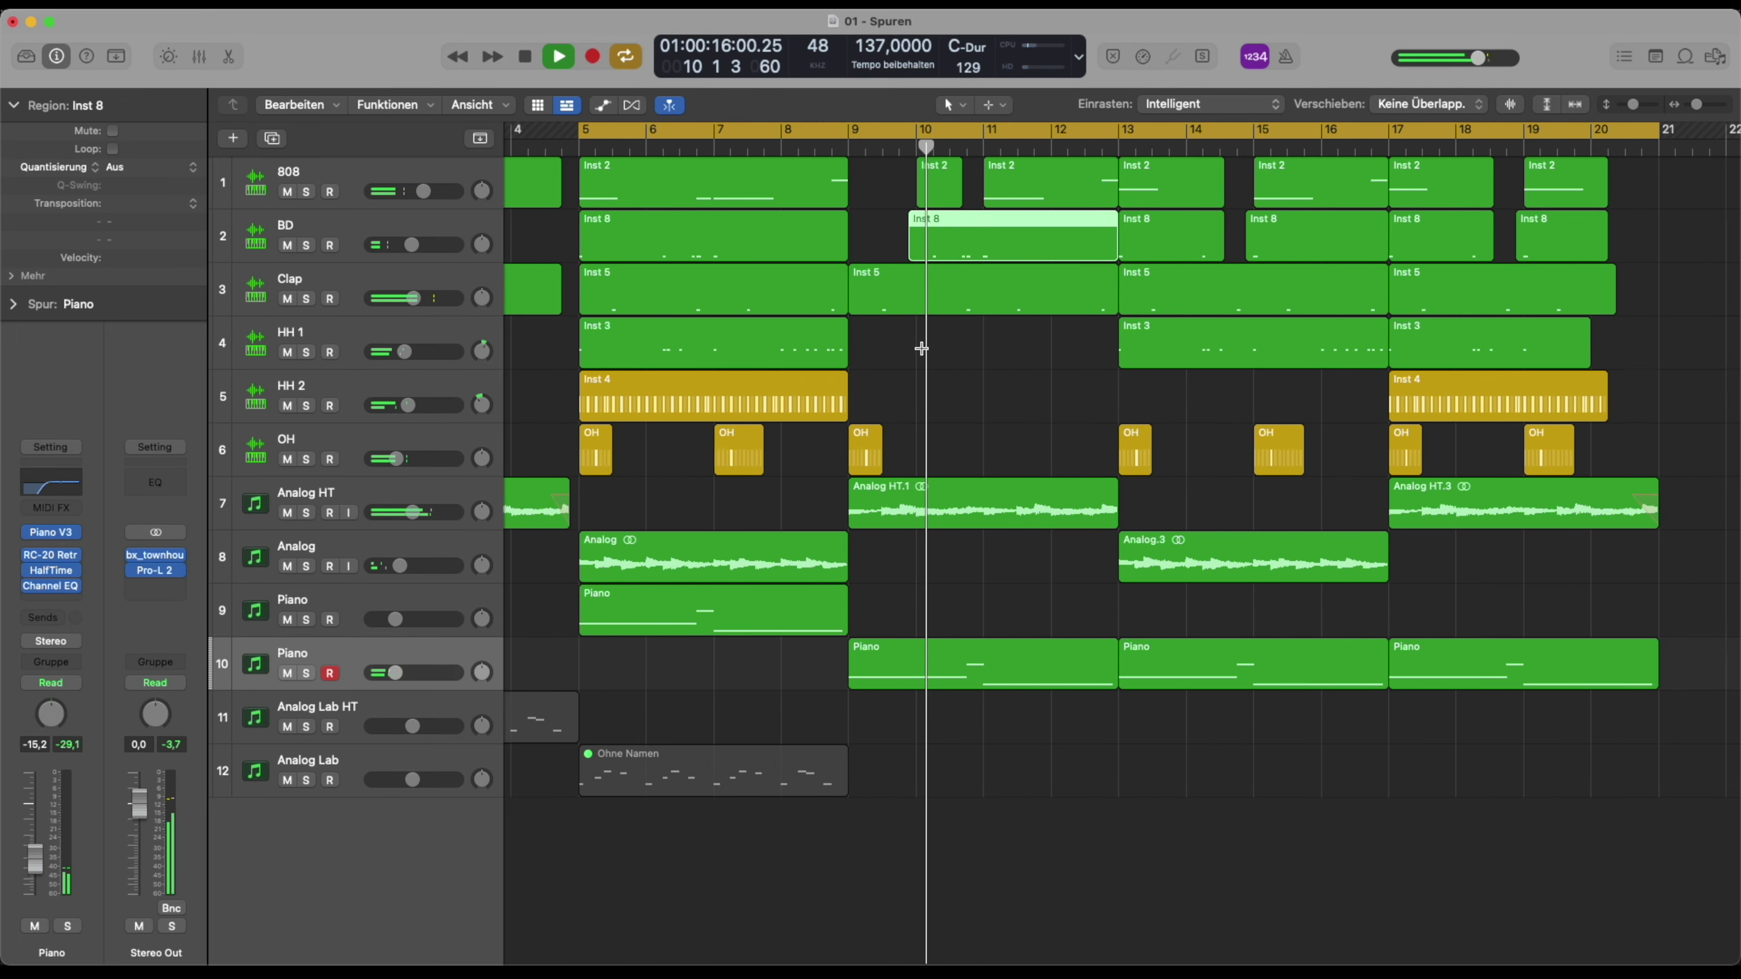
key(space)
Bounce all 808 regions in place to a new track named 808, with the source regions muted
scroll(1003, 167, down, 2)
drag(507, 193, 1199, 197)
key(ctrl+b)
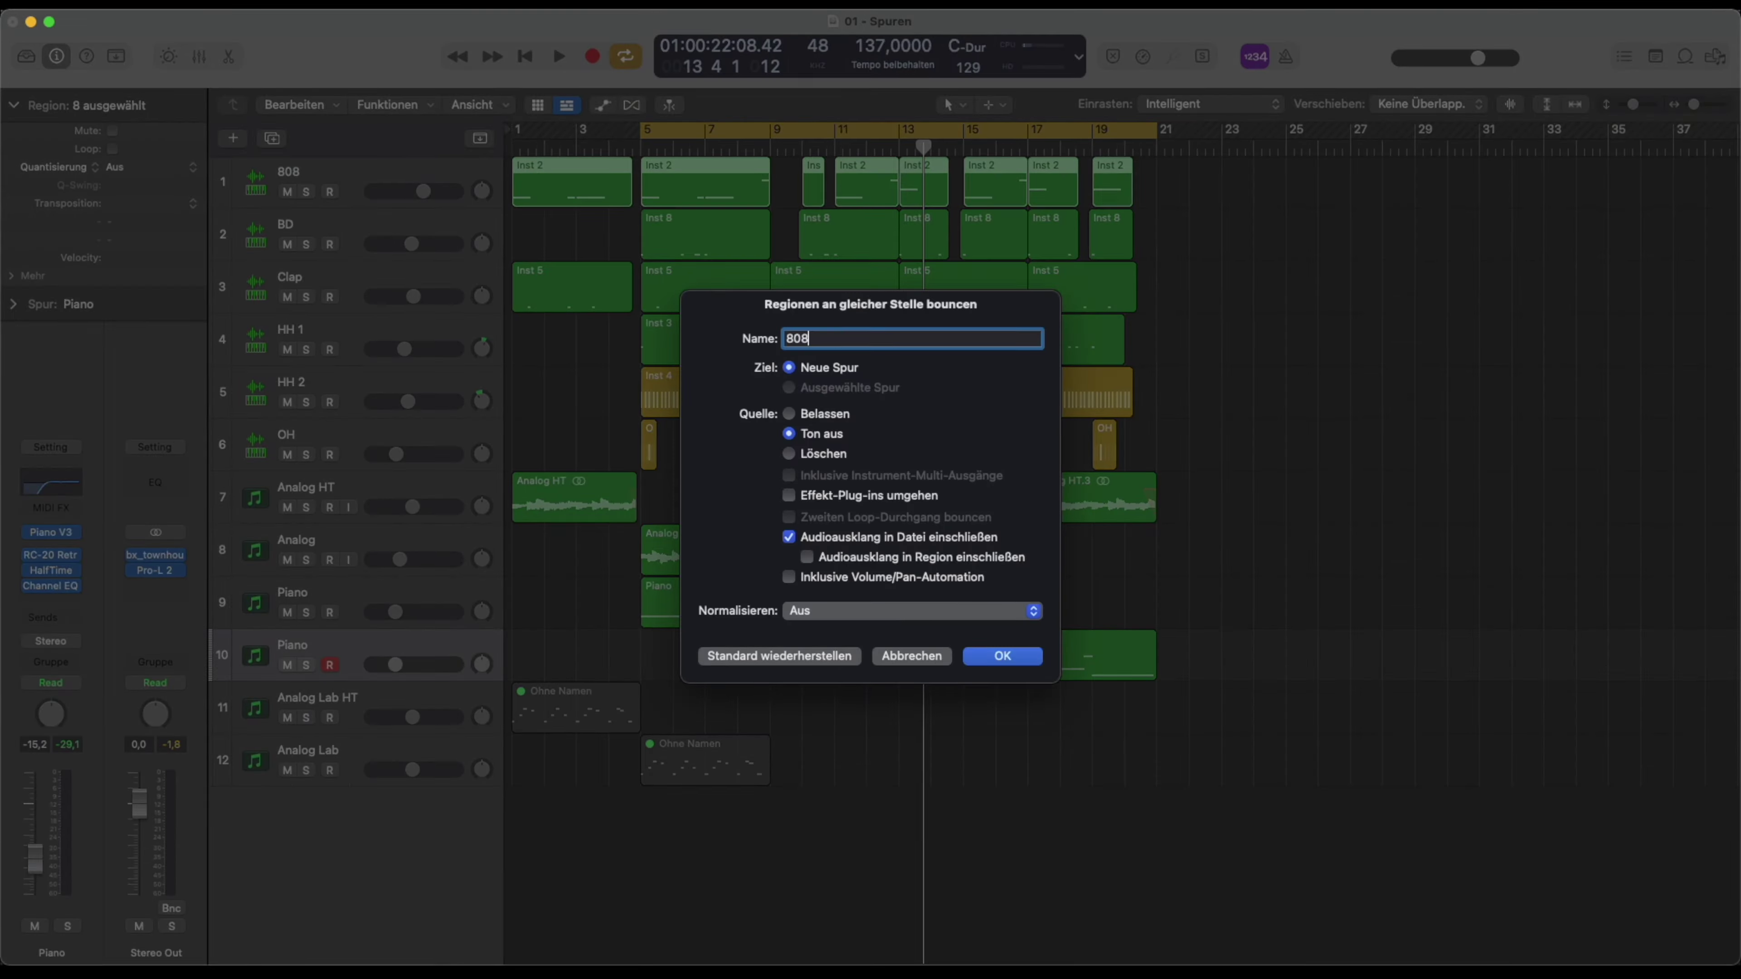
key(Return)
Split the bounced 808 audio into segments around bars 9 and 13 and check the transitions in playback
drag(837, 252, 1069, 253)
click(1018, 147)
key(space)
key(space)
scroll(1074, 242, up, 4)
scroll(1174, 295, down, 3)
key(space)
scroll(1264, 293, down, 4)
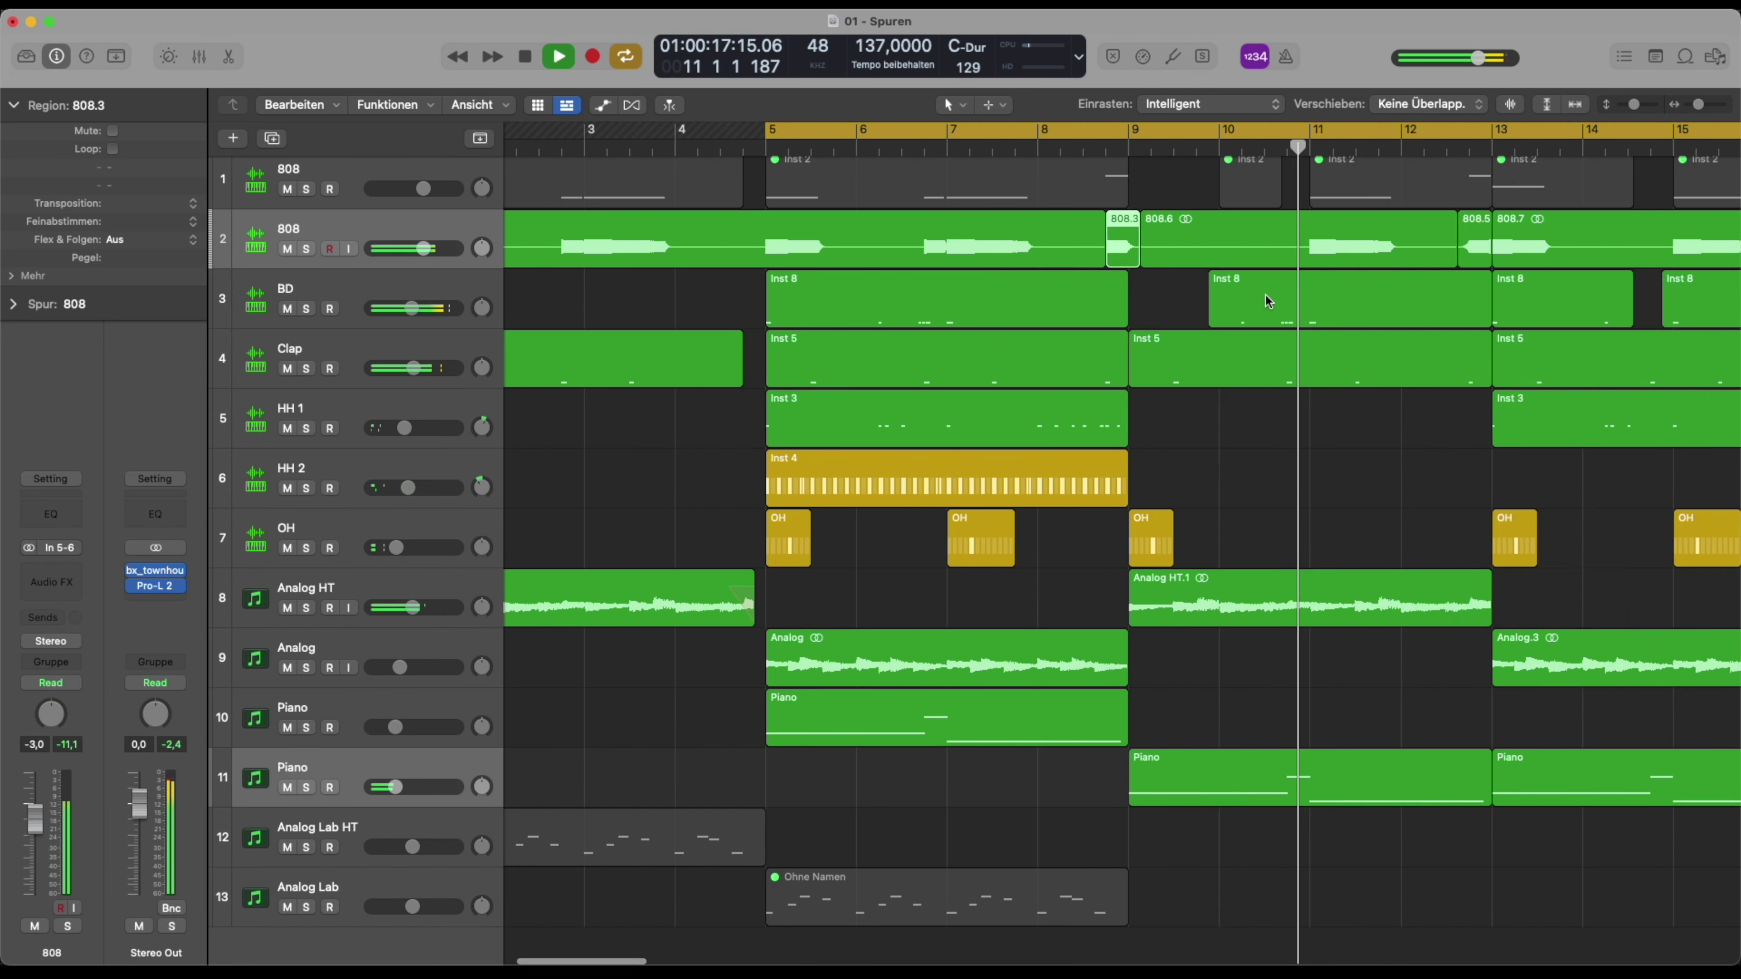
Refine the edited 808 audio segments and lower the region gain of the selected segment
scroll(1188, 290, up, 6)
scroll(1220, 235, down, 2)
drag(1220, 249, 1182, 249)
click(1207, 230)
click(1108, 147)
scroll(1130, 226, down, 1)
click(1158, 230)
drag(117, 257, 109, 400)
Insert a copy of the section from bars 5 to 9 at bar 9, shifting the following regions four bars on
scroll(917, 198, down, 5)
scroll(917, 198, down, 1)
drag(859, 130, 693, 130)
drag(1174, 131, 1340, 143)
drag(513, 131, 678, 143)
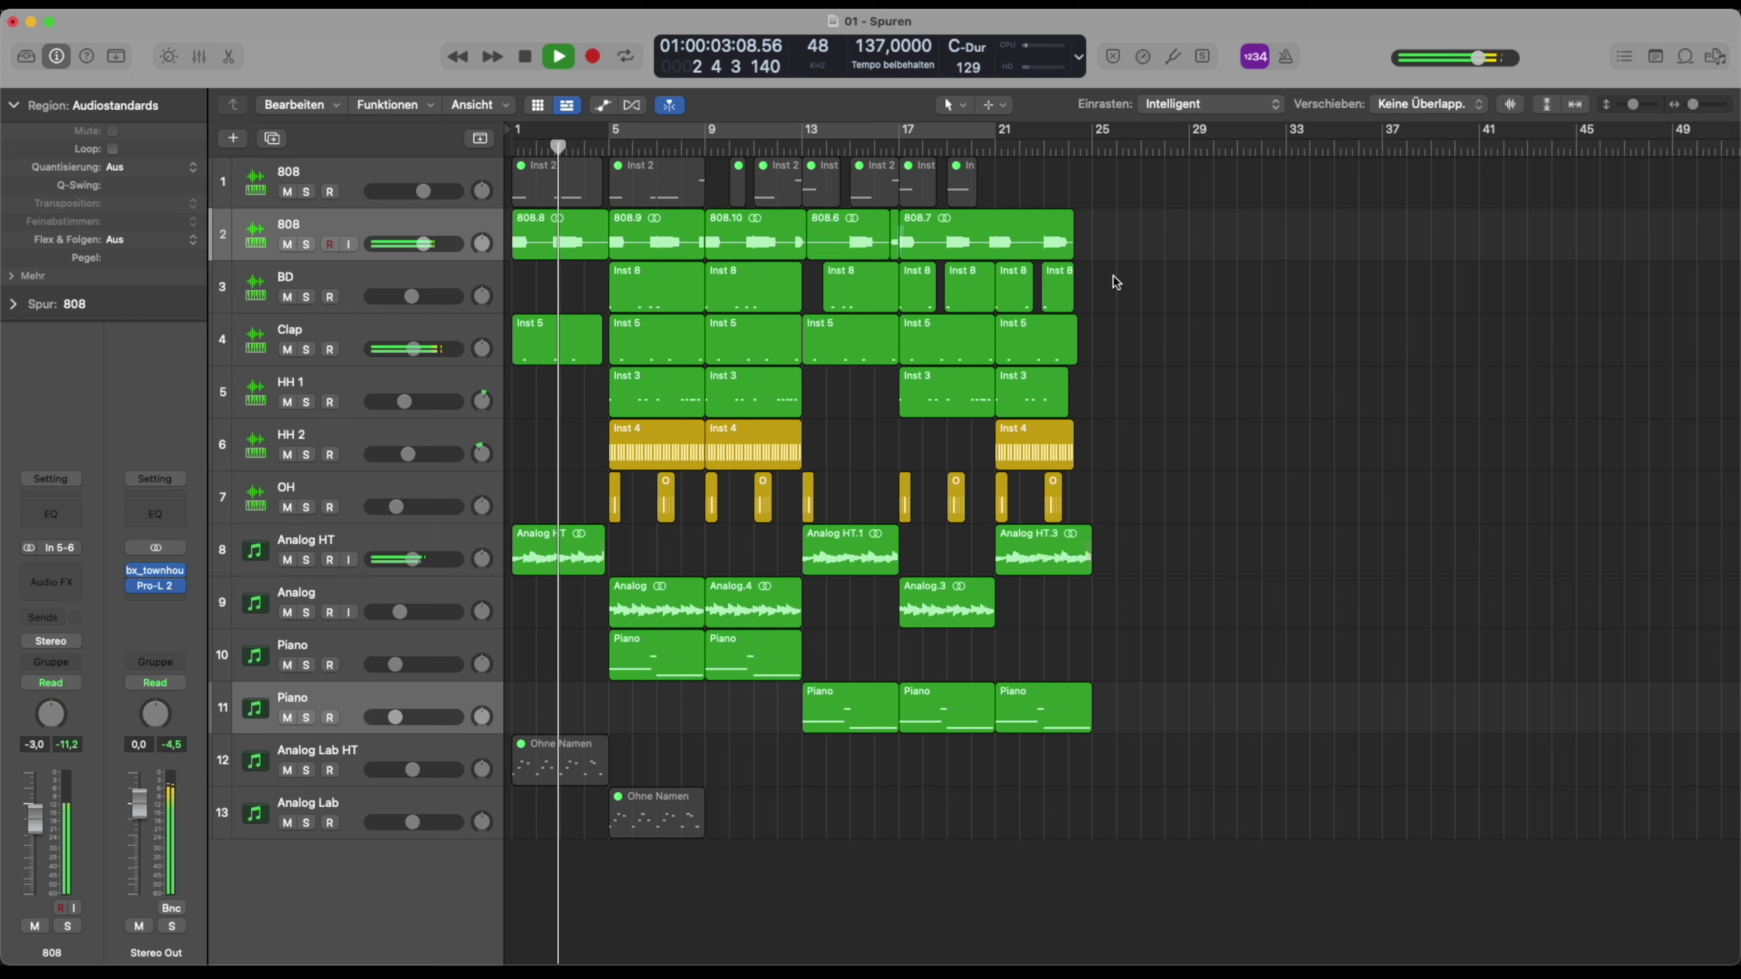
Raise the Pro-L 2 gain on Stereo Out to +3.1 during playback, and close the limiter and the mixer
key(x)
click(1111, 539)
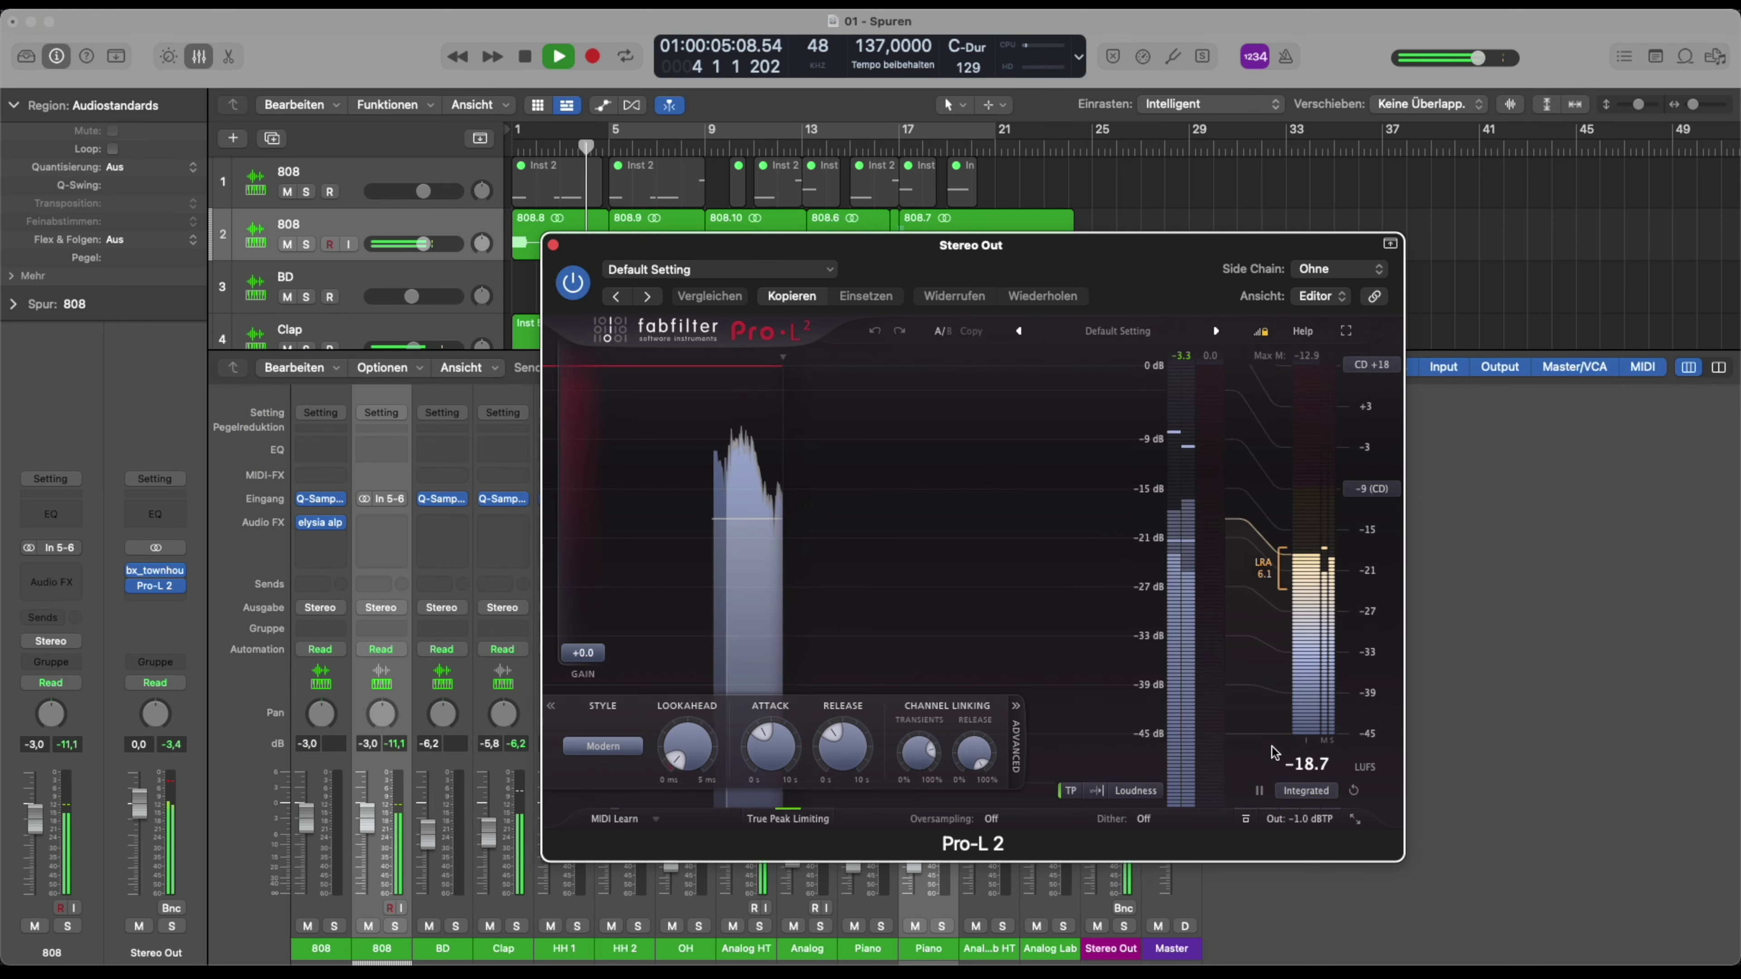
drag(589, 652, 609, 628)
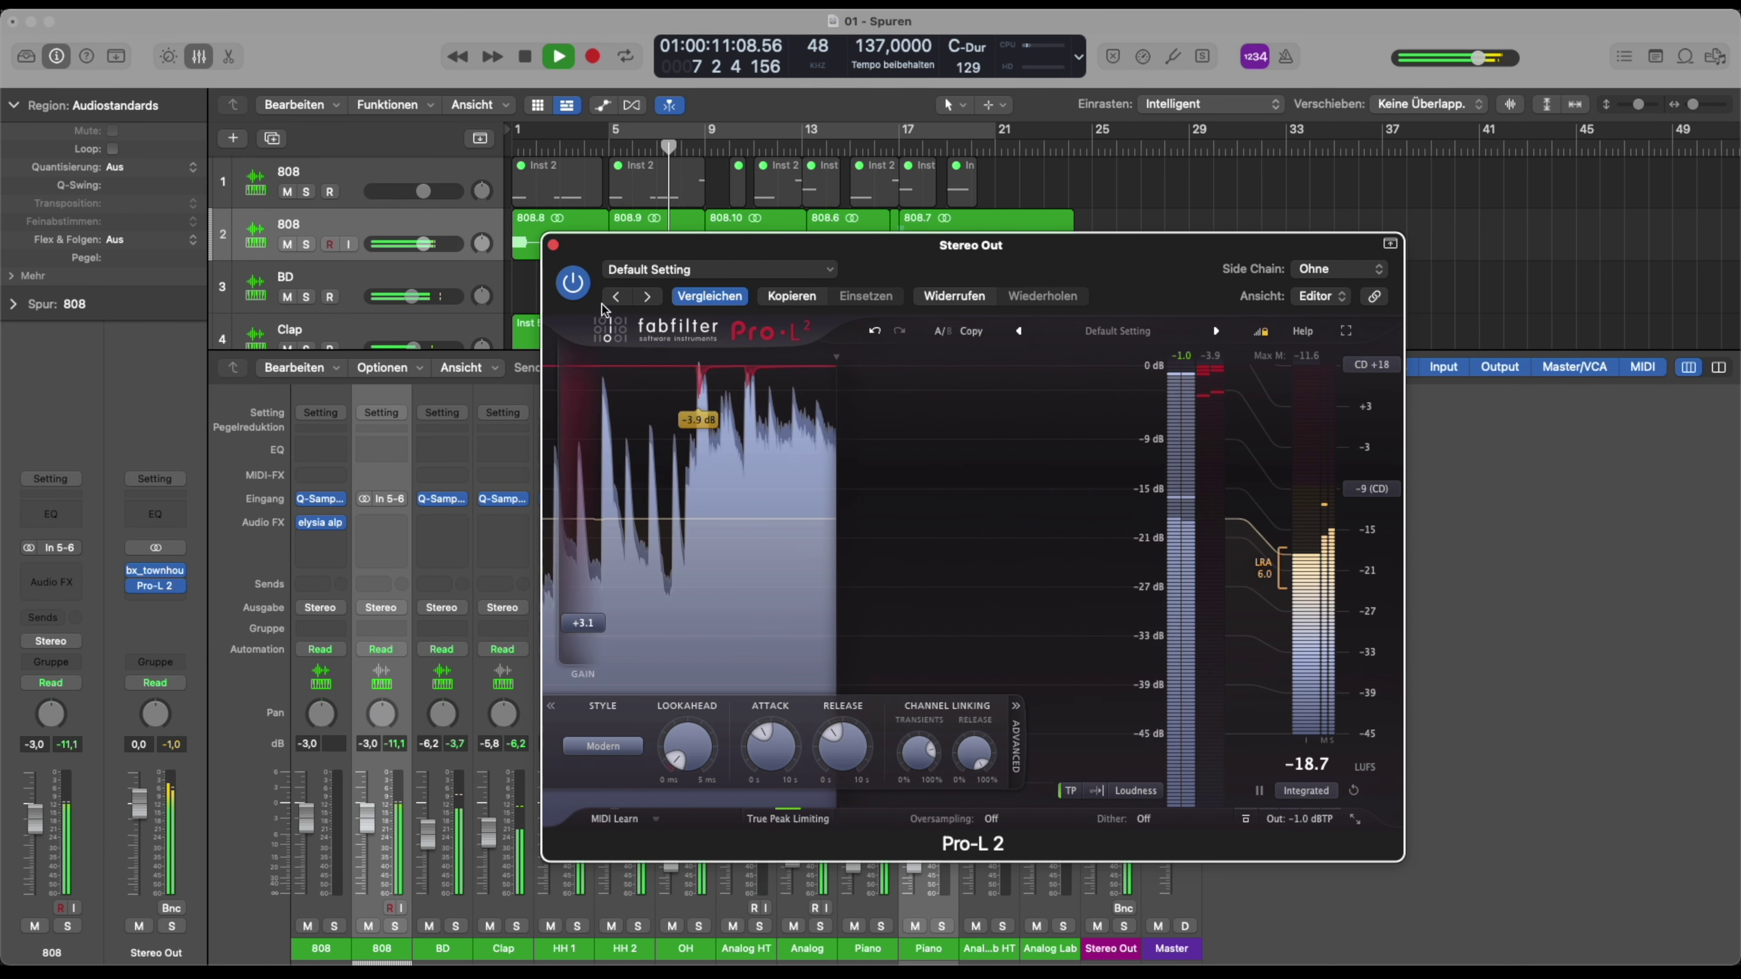
click(554, 245)
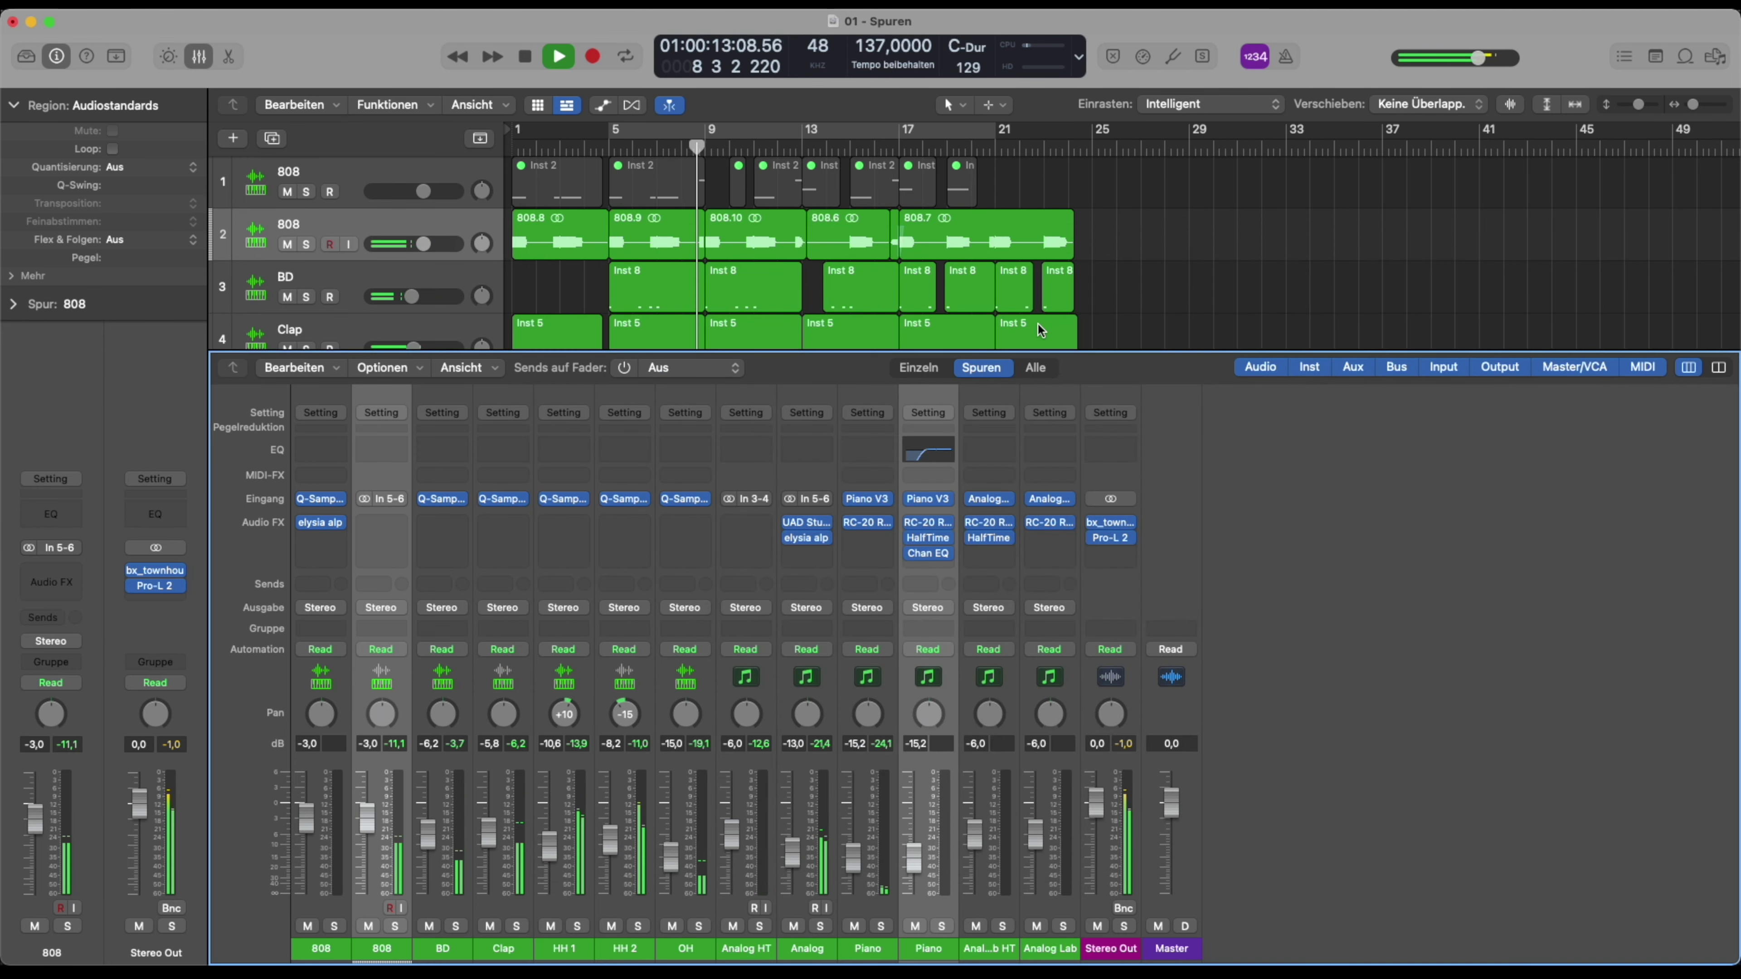
scroll(1329, 326, up, 2)
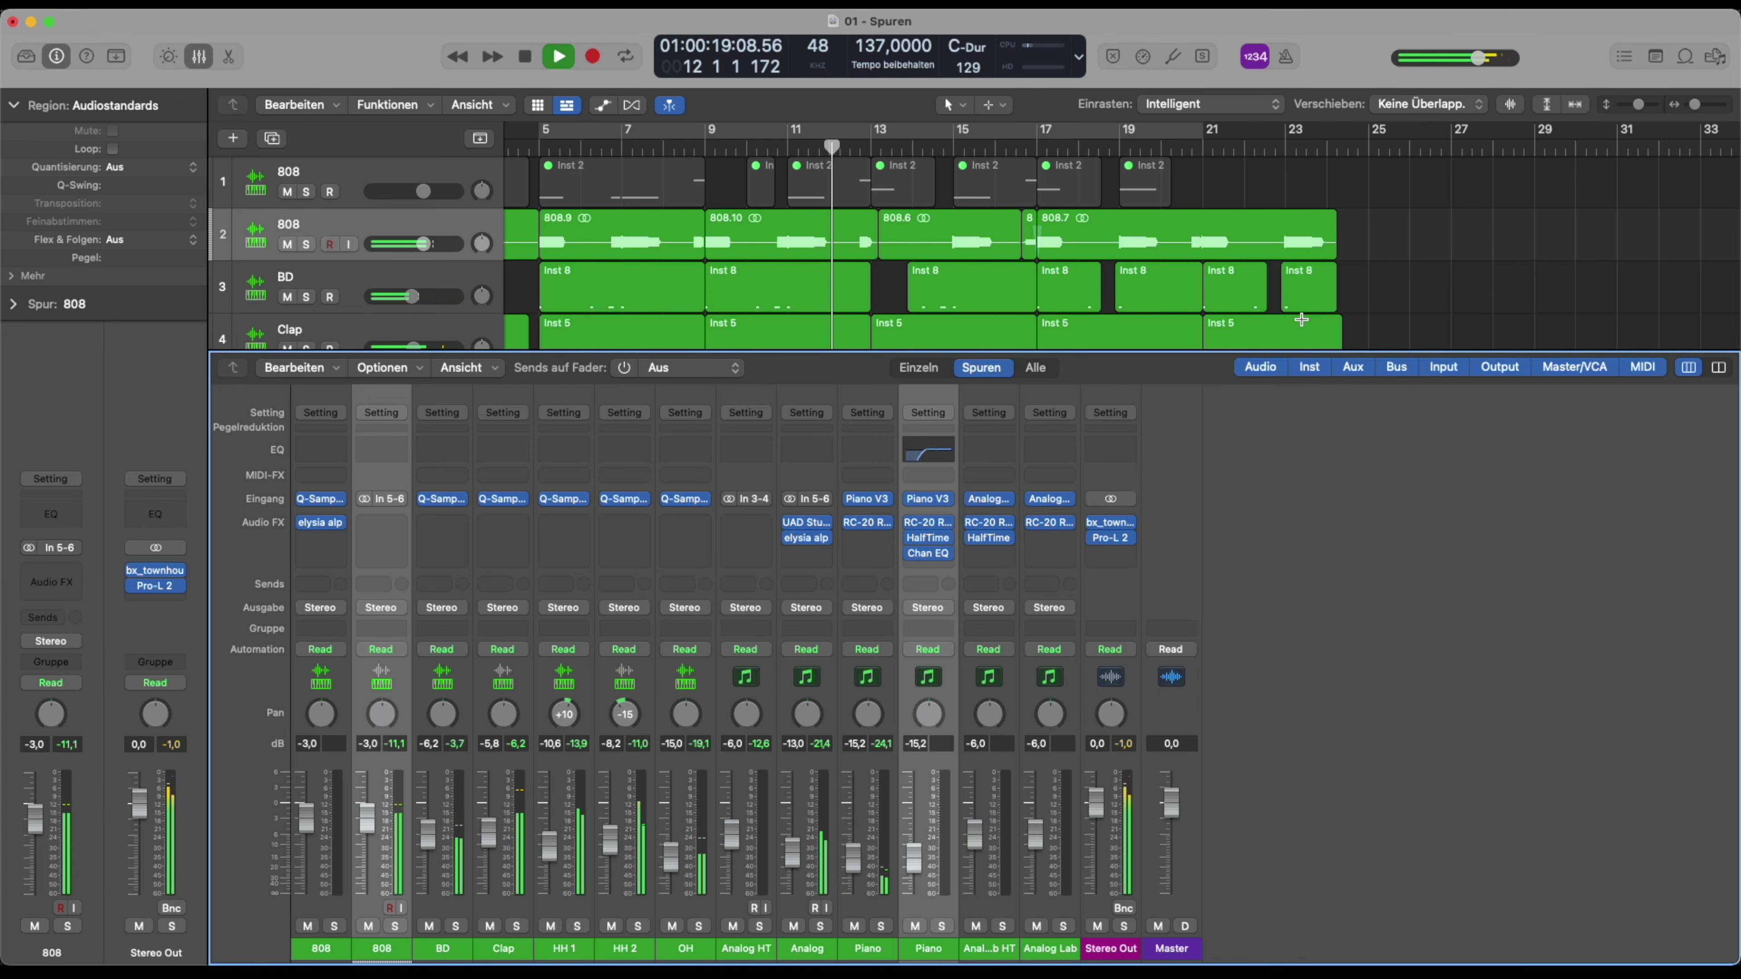
key(x)
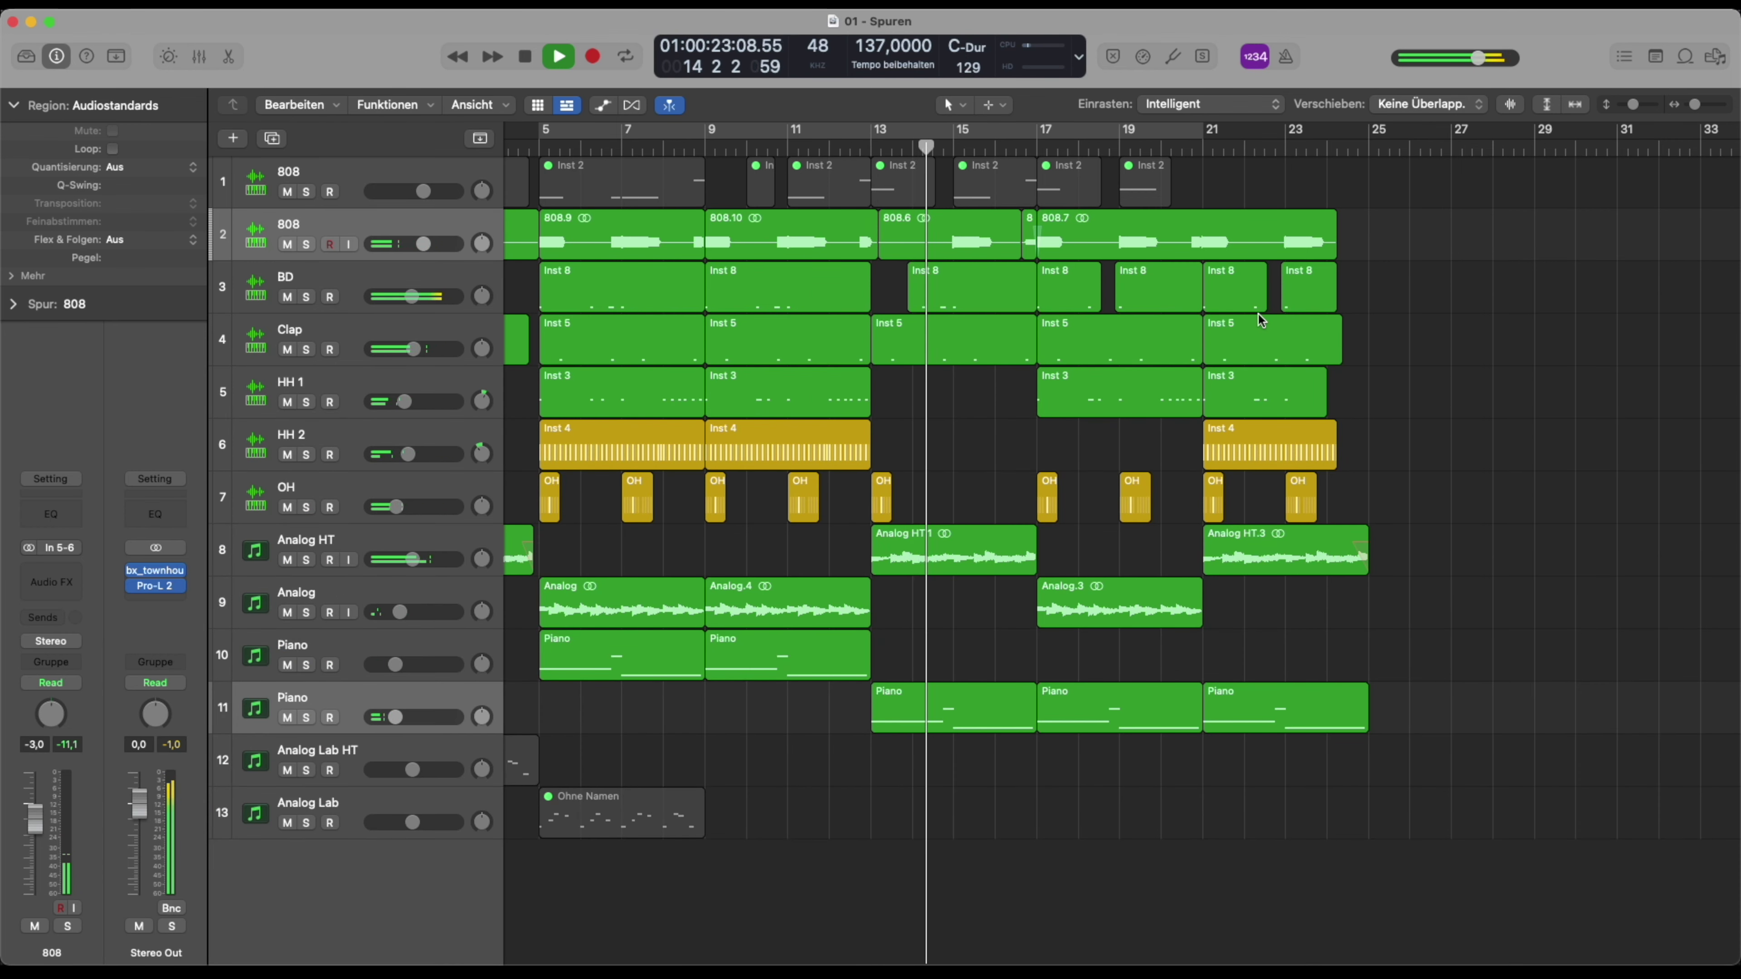
Select the 808 audio regions from bar 5 onward and set the cycle range to bars 5 to 25
scroll(914, 488, down, 3)
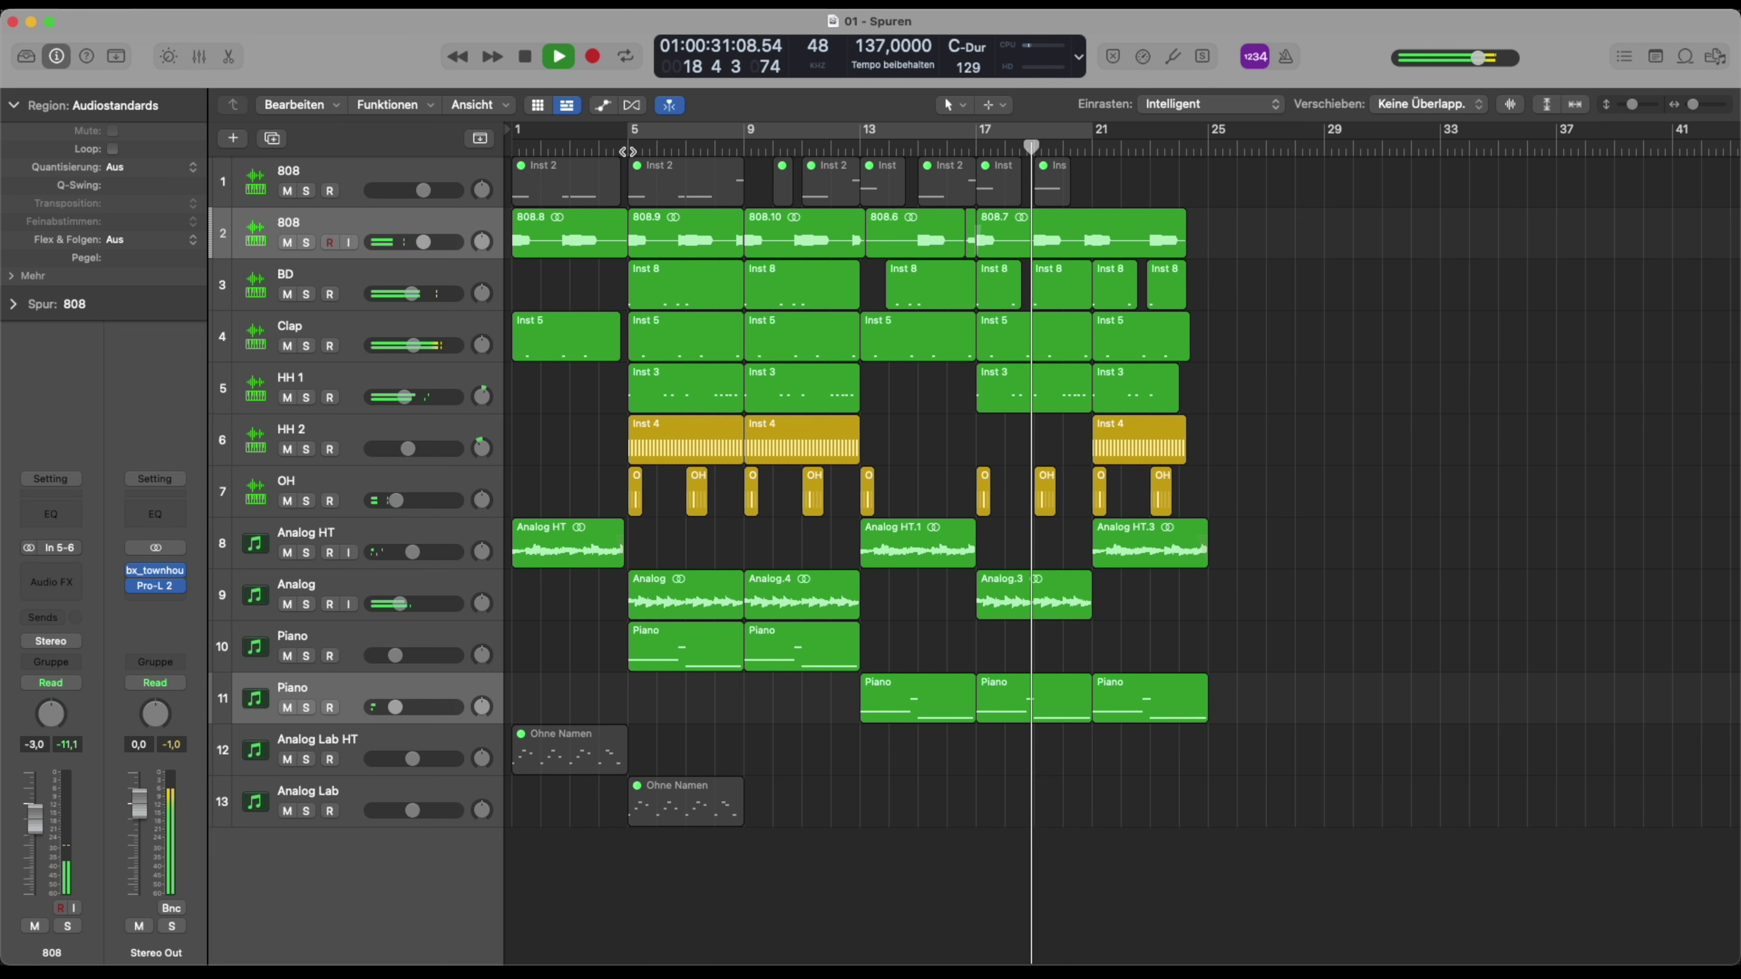
drag(1258, 226, 713, 233)
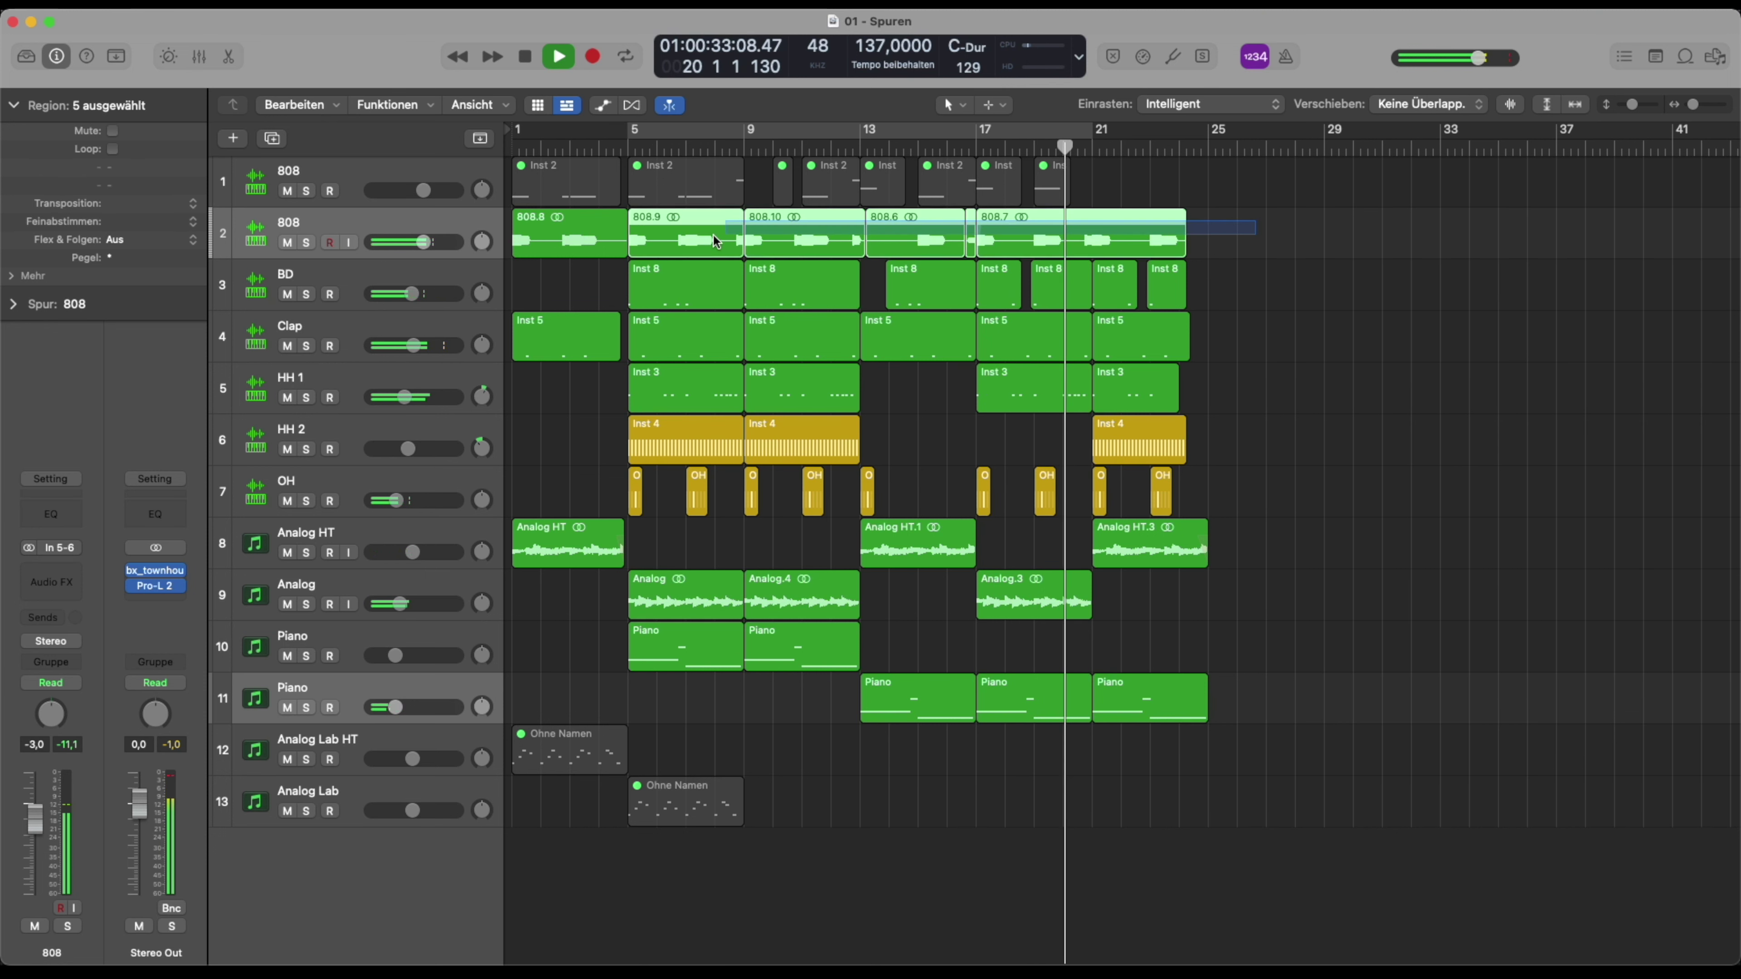
key(super+u)
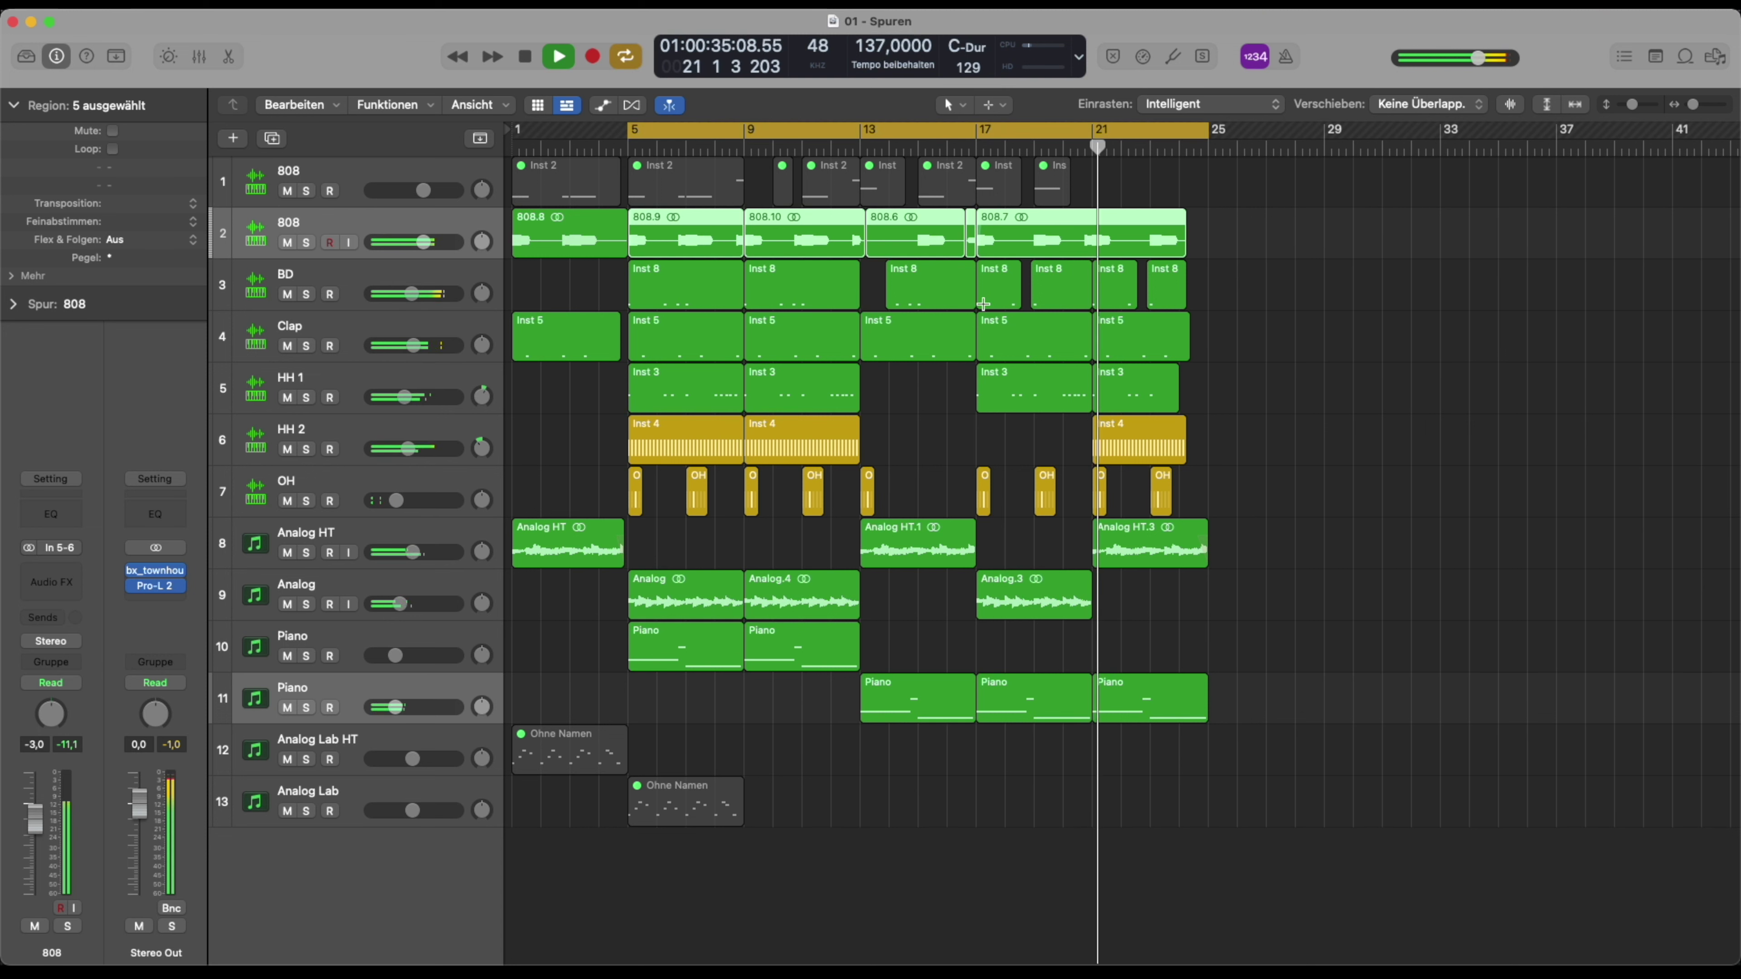